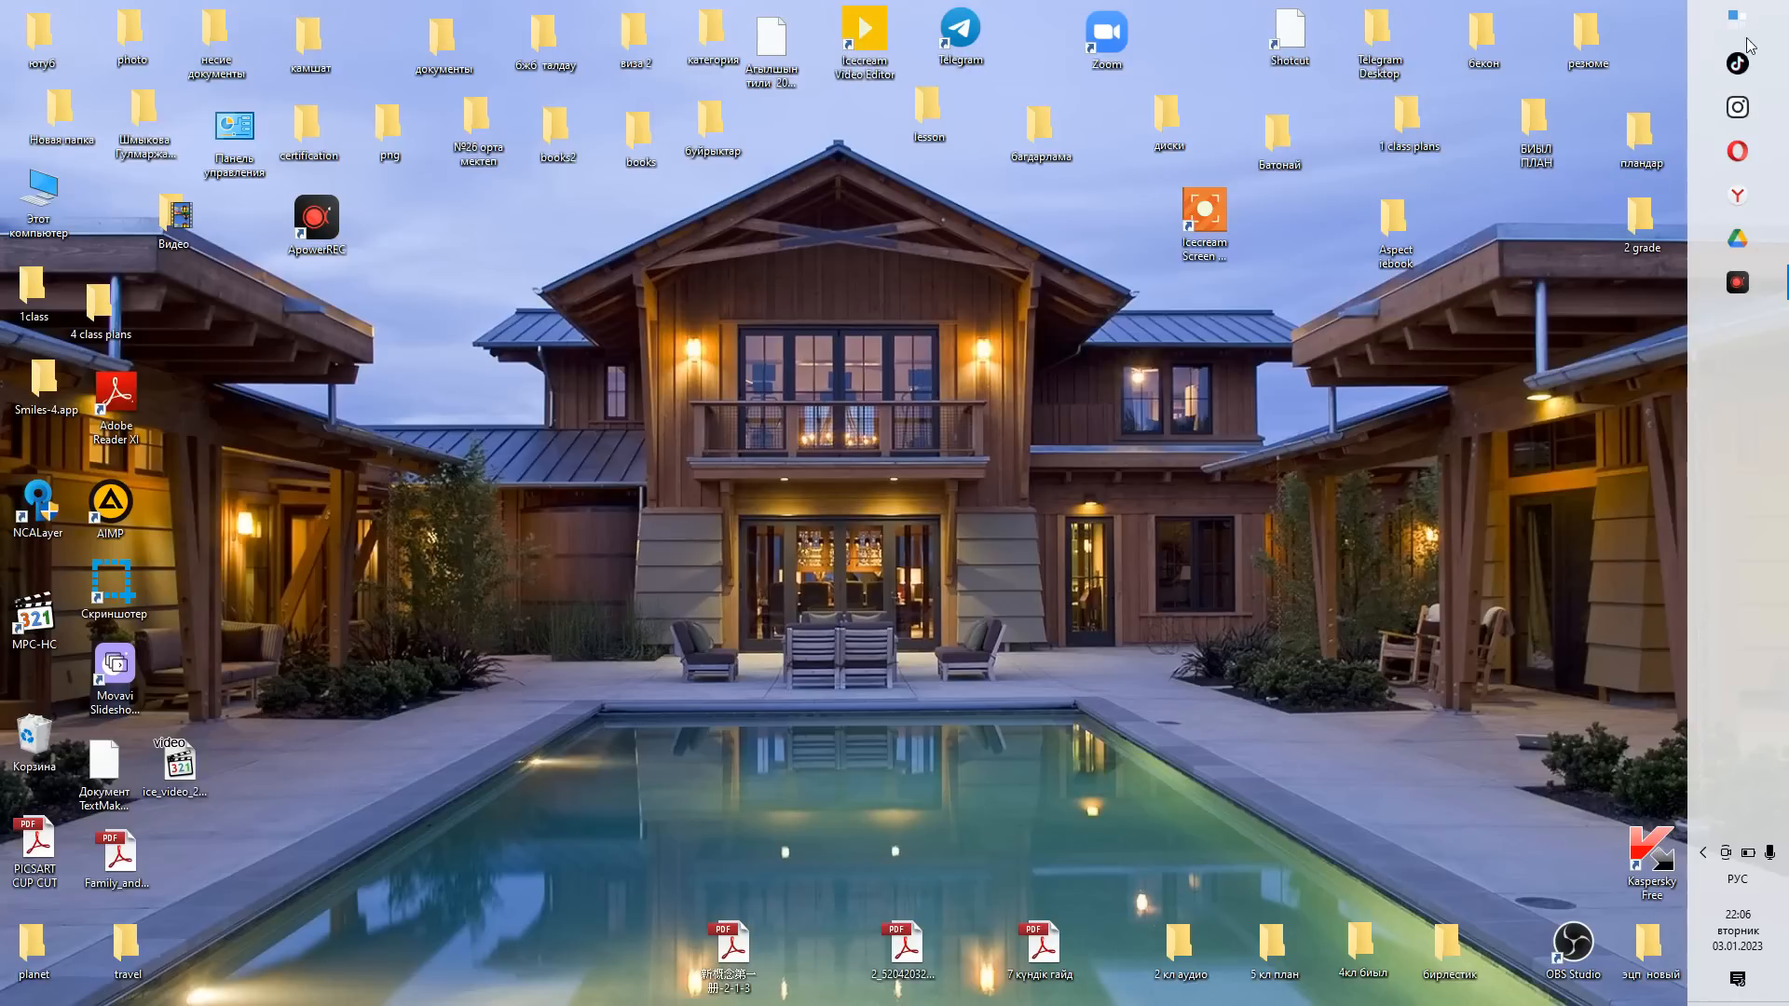
- Launch Word 2013, decline making it the default program, and create a new blank document
left_click(1725, 14)
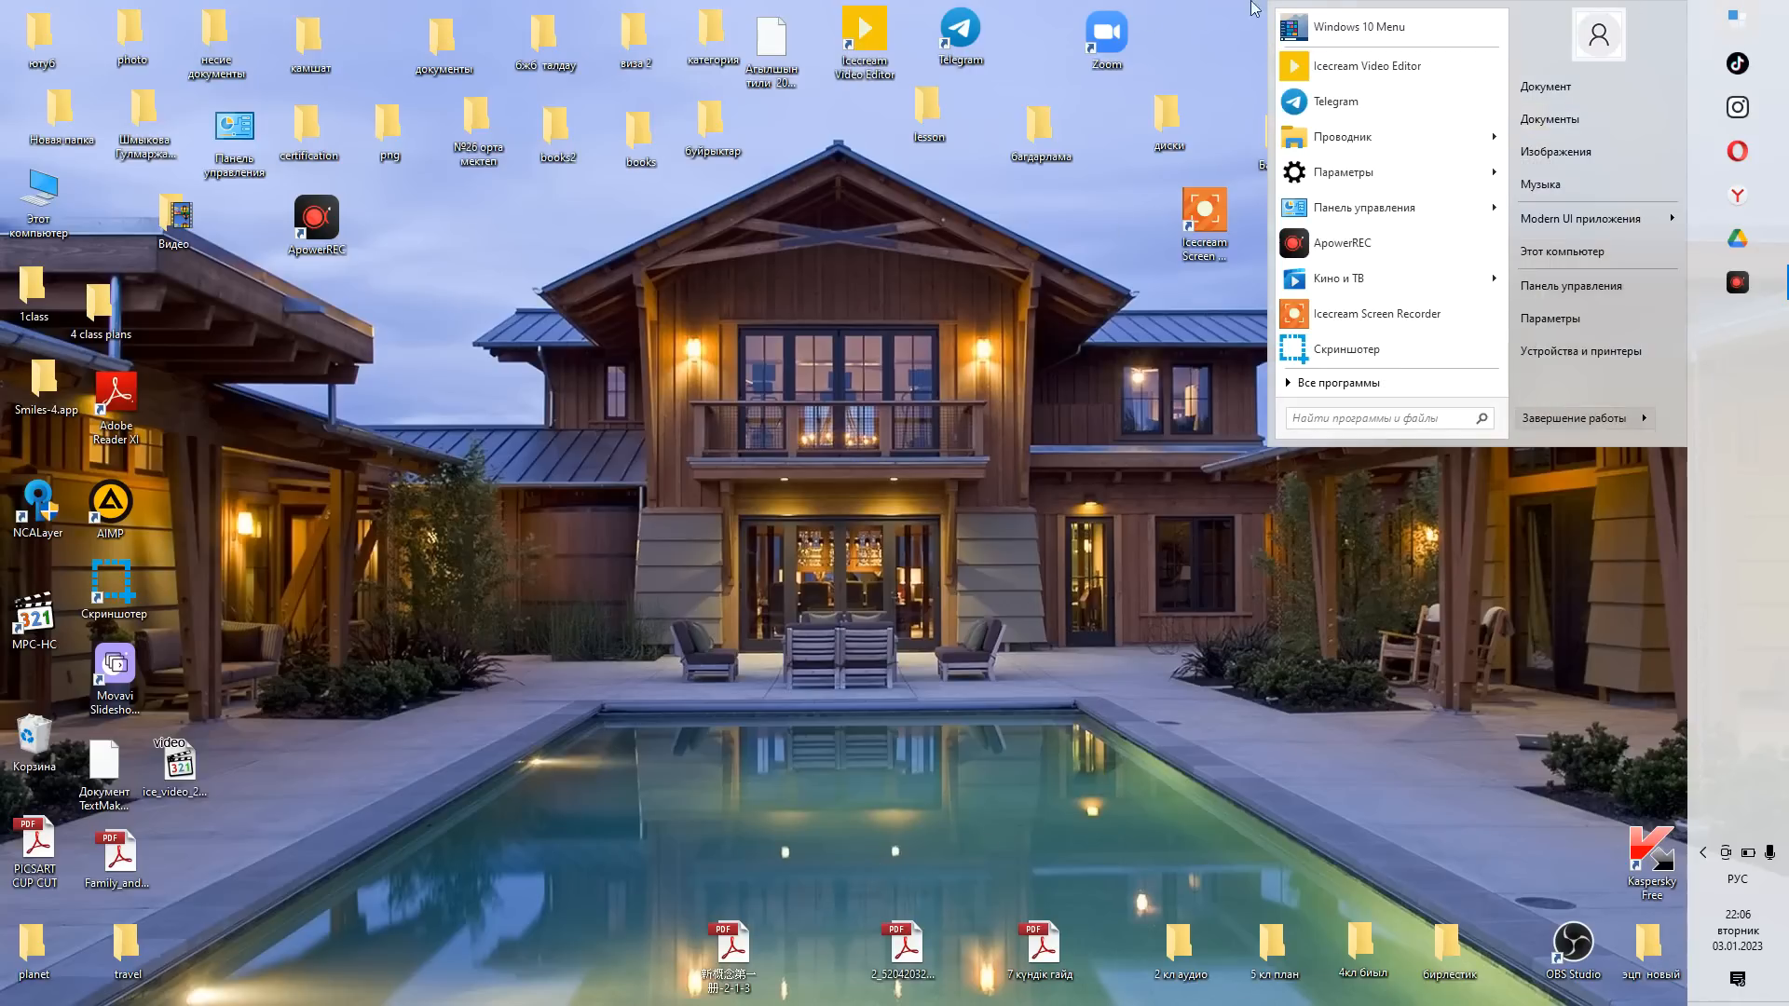
left_click(1345, 389)
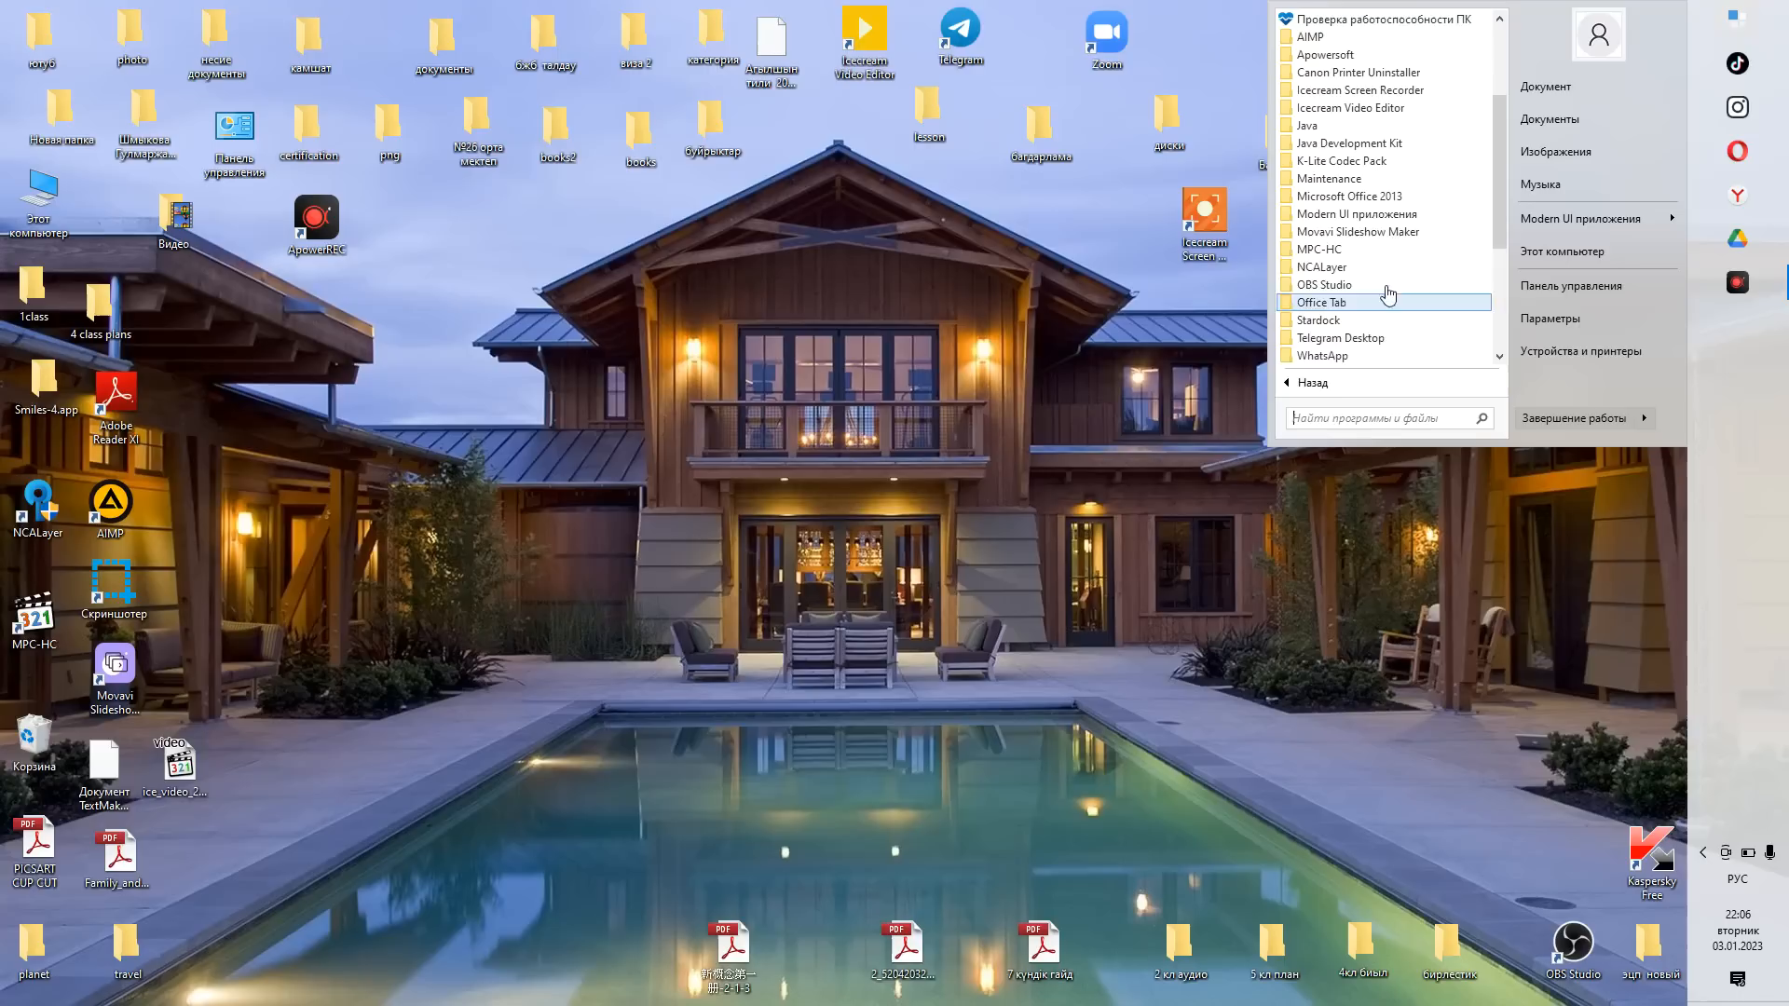
left_click(1356, 199)
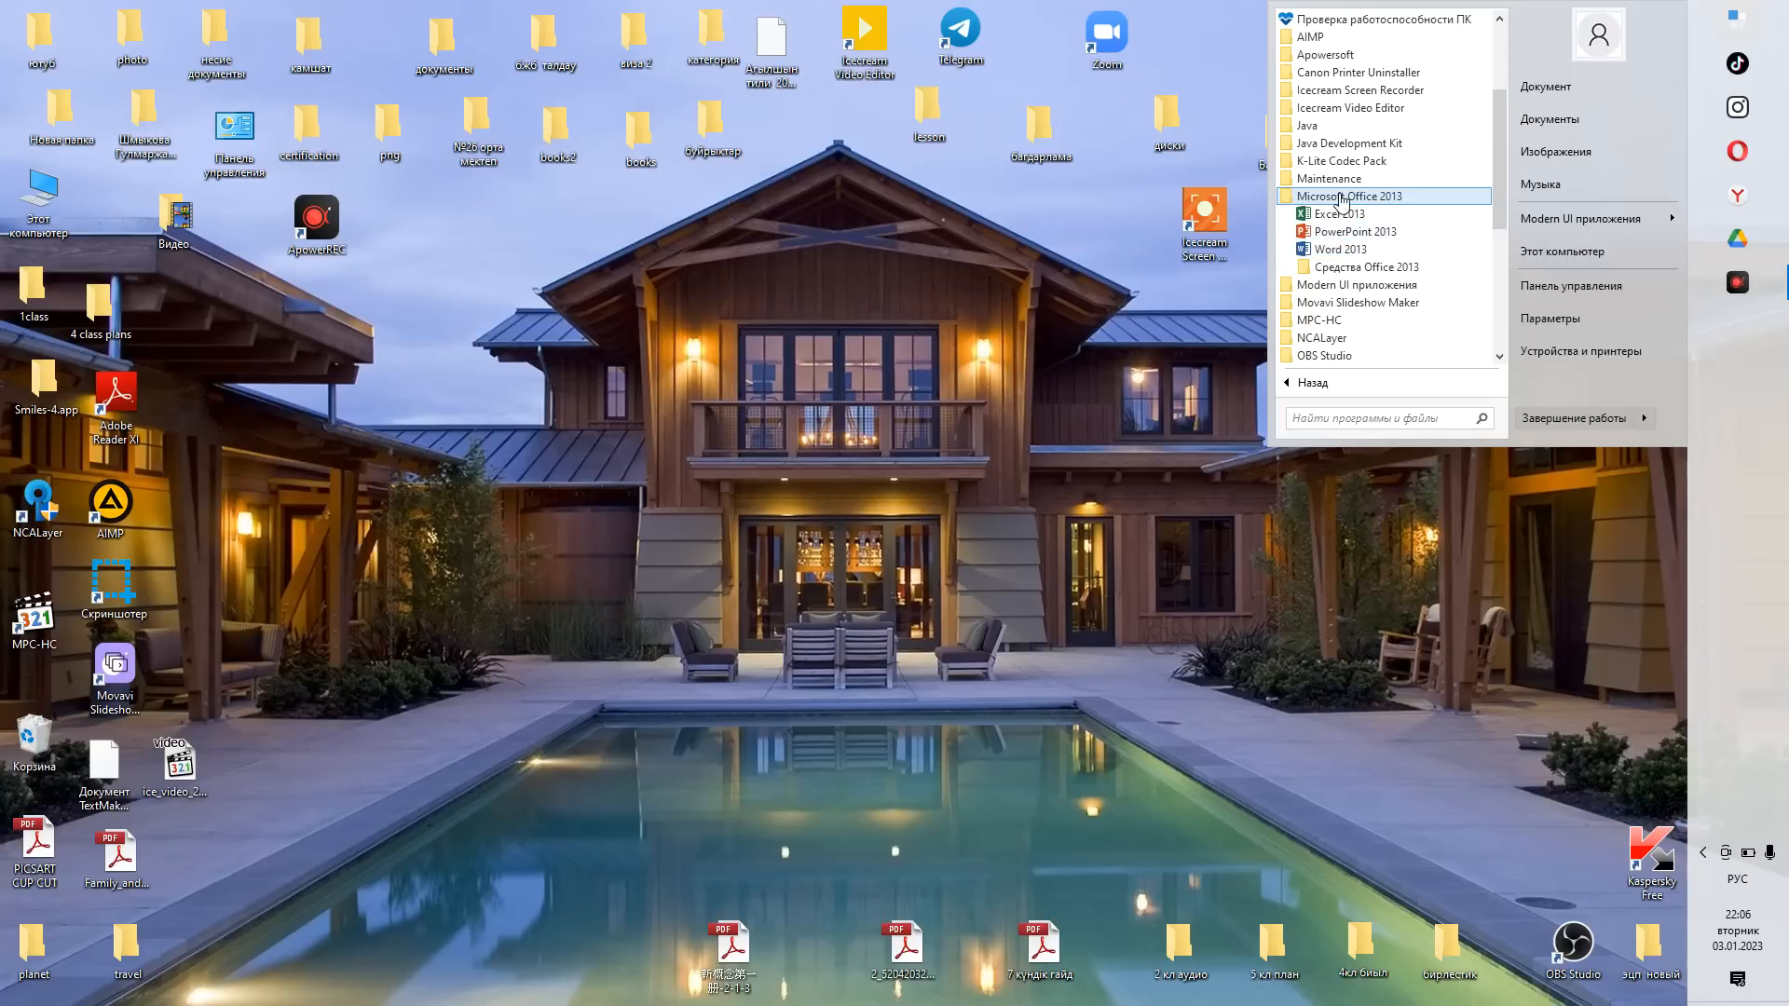
left_click(1348, 250)
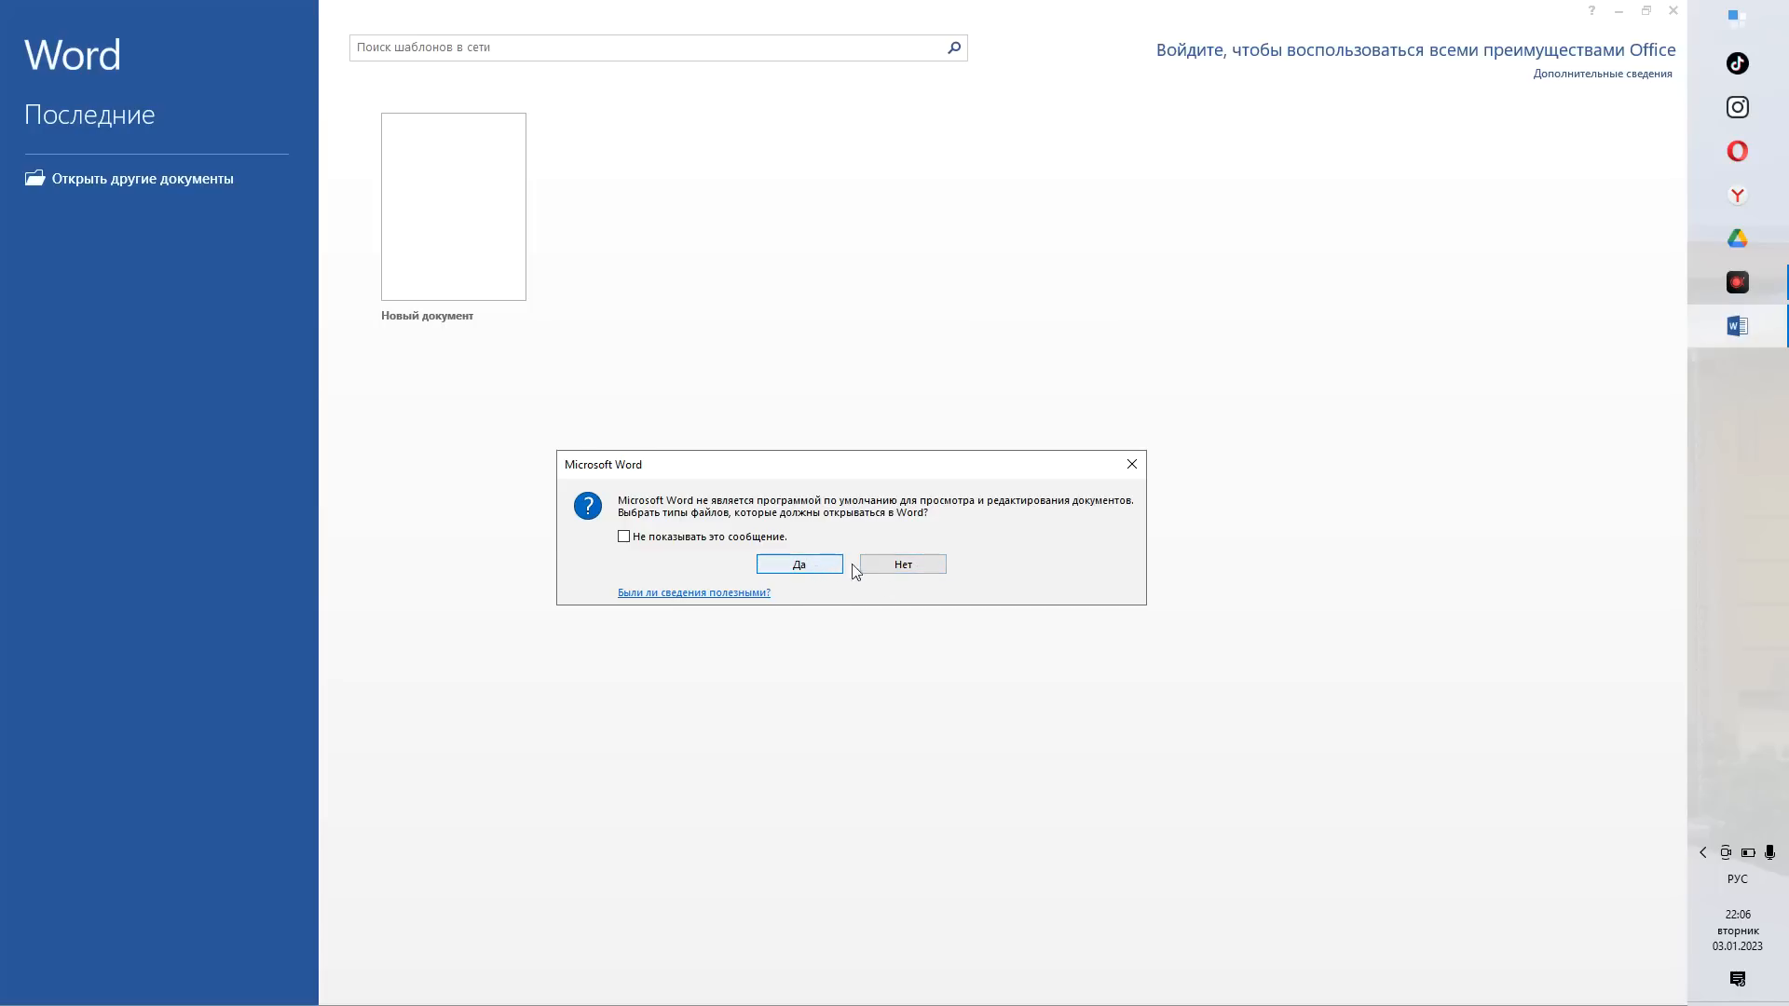
left_click(908, 566)
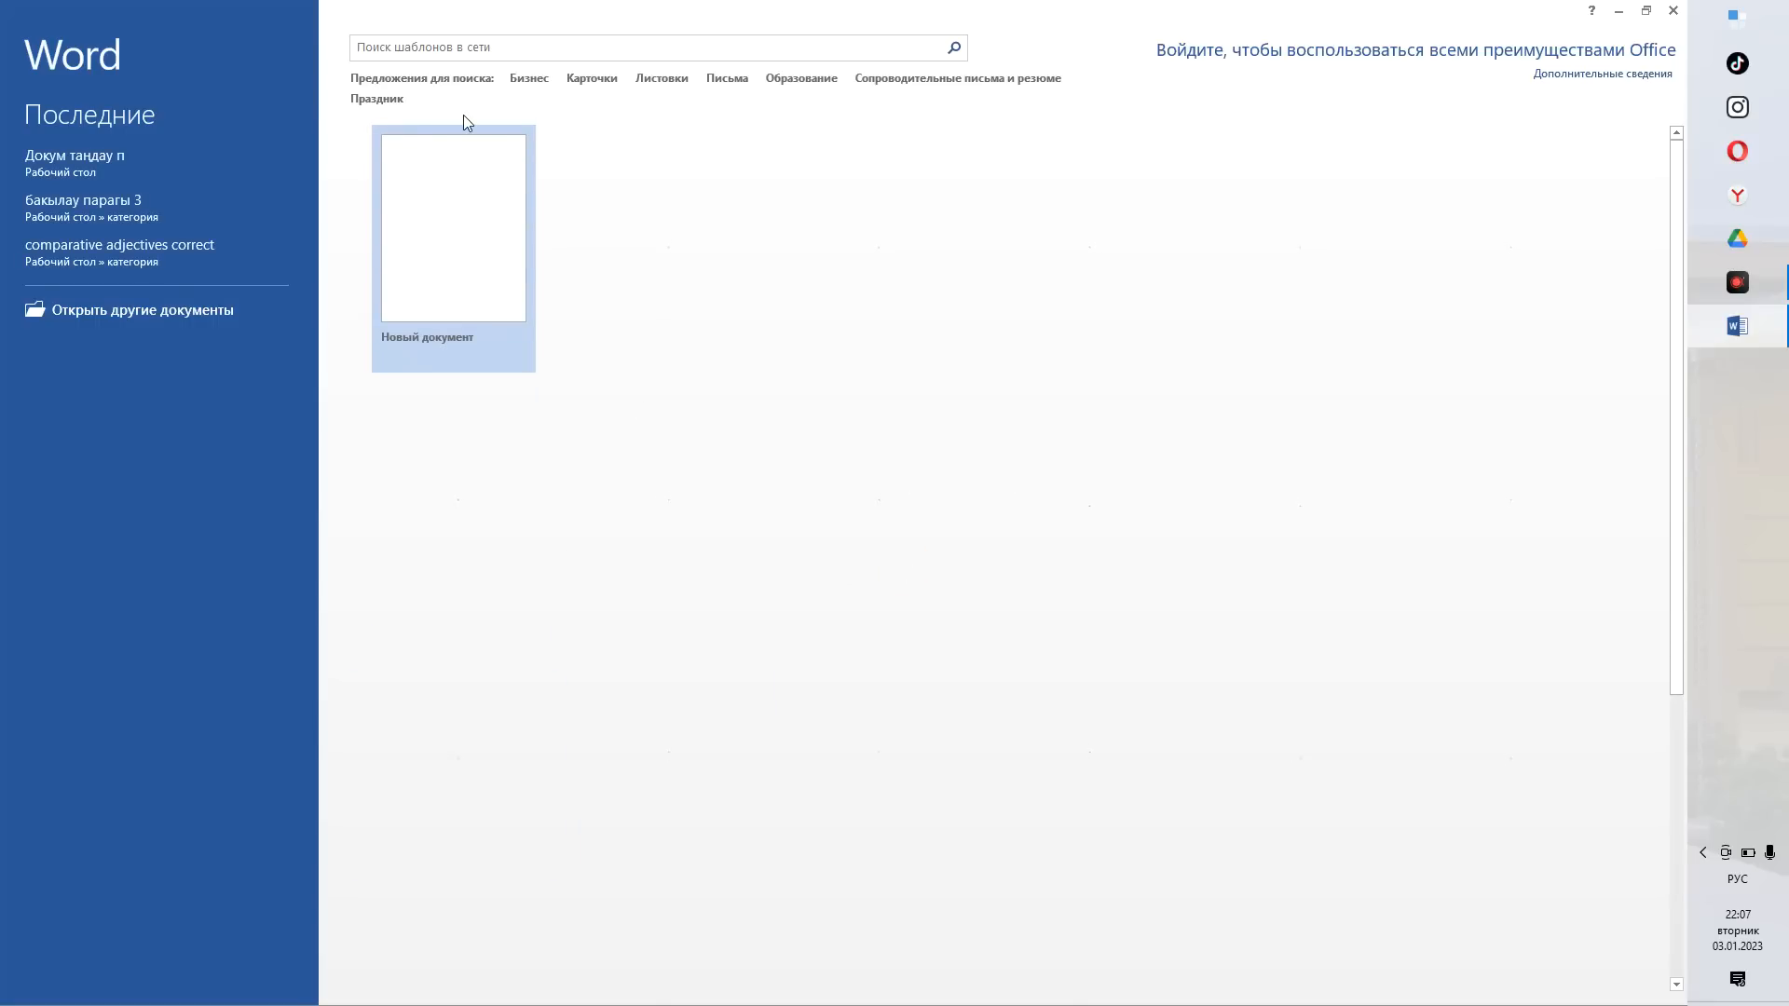
left_click(459, 233)
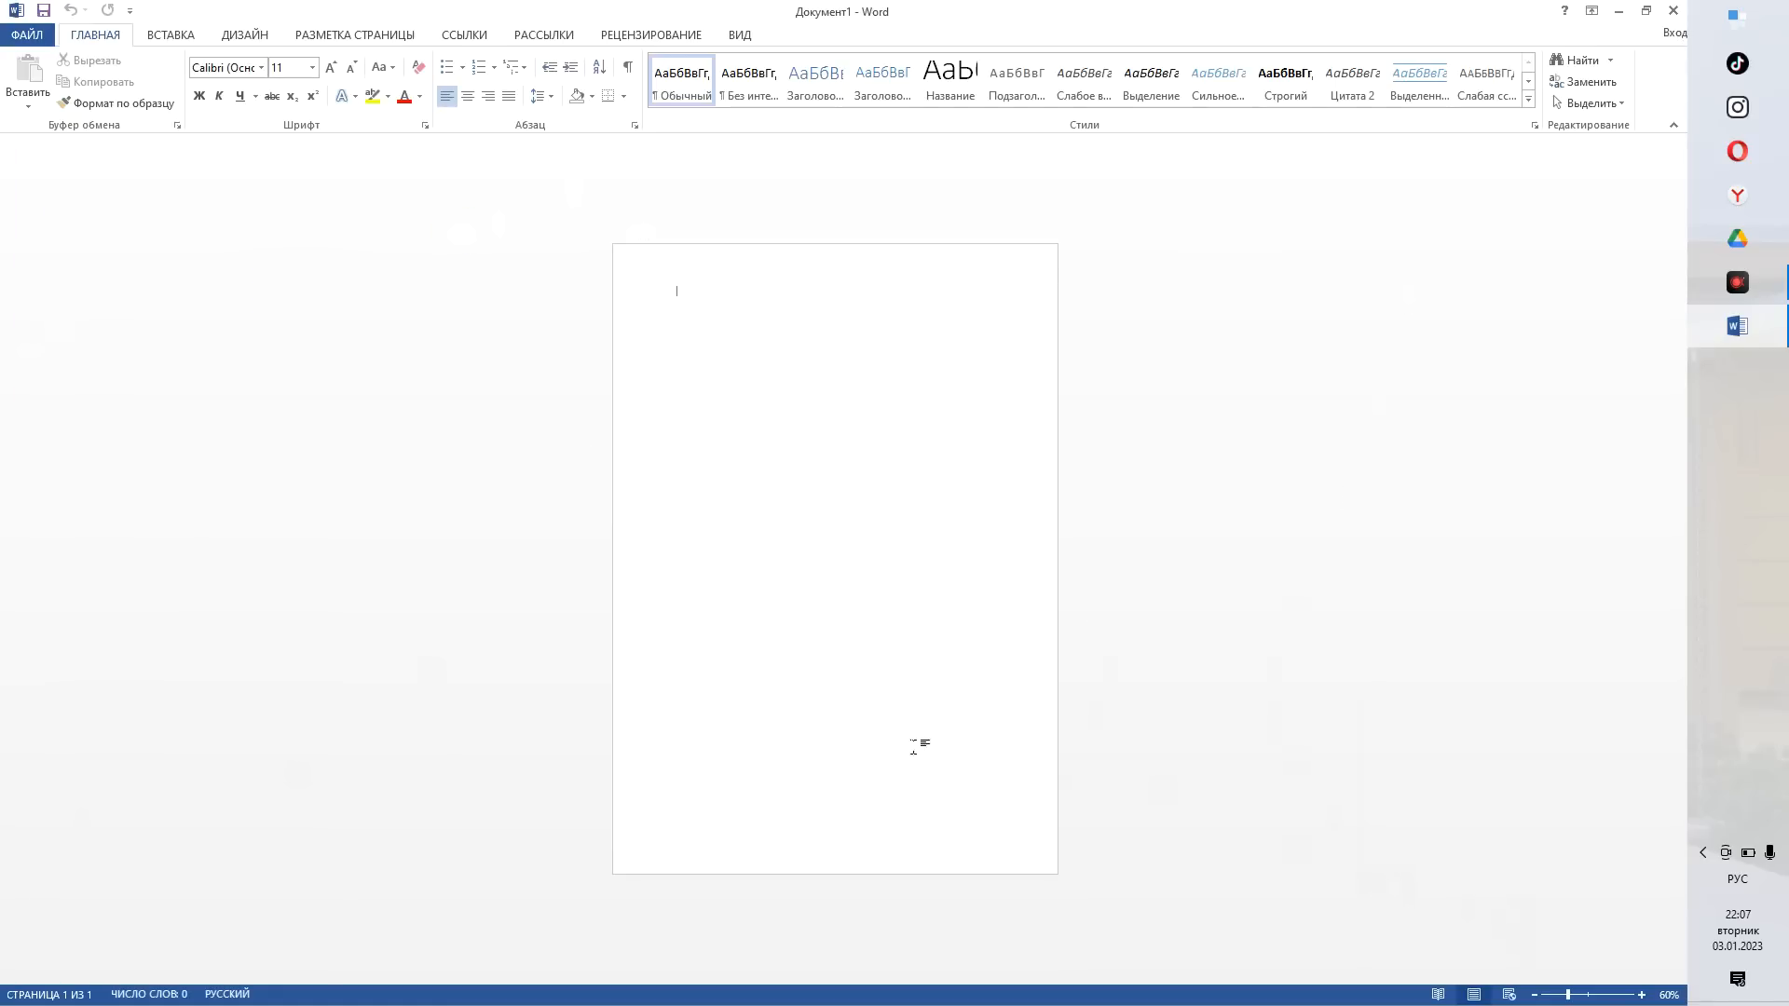
- Display the rulers around the blank page
left_click(1590, 997)
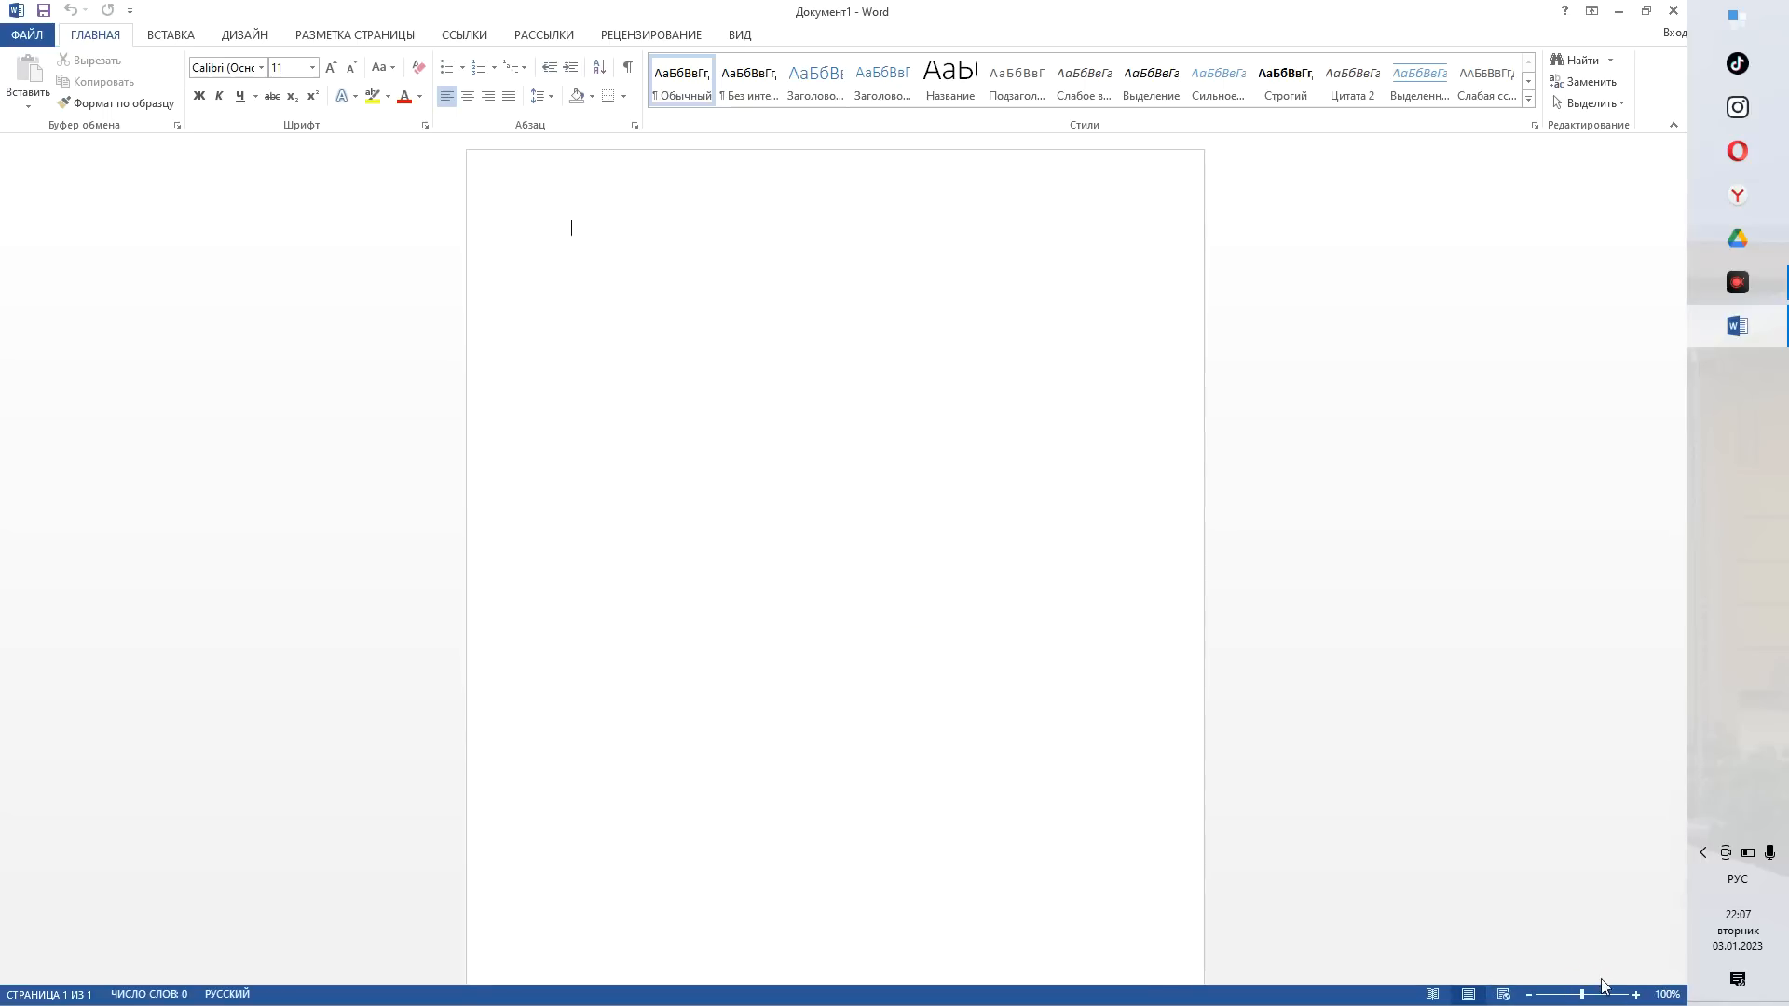
mouse_move(1584, 999)
left_mouse_down()
mouse_move(1547, 999)
mouse_move(1574, 999)
left_mouse_up()
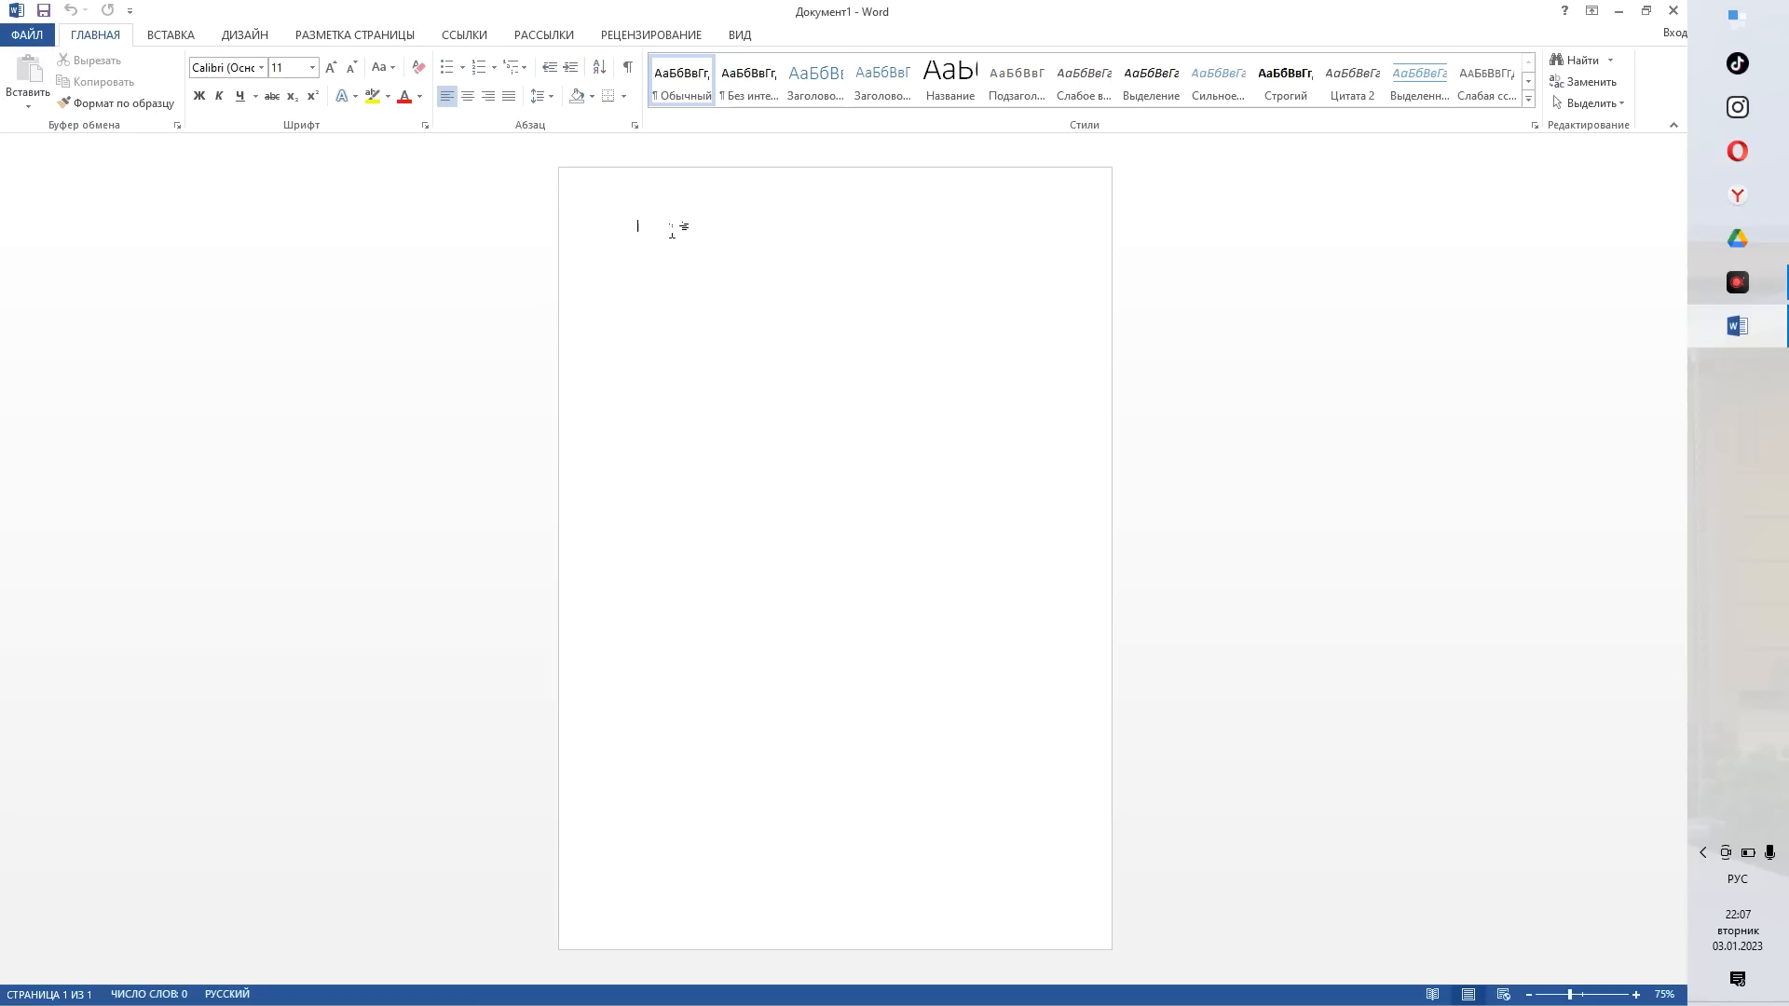
left_click(653, 194)
type("а")
left_click(630, 36)
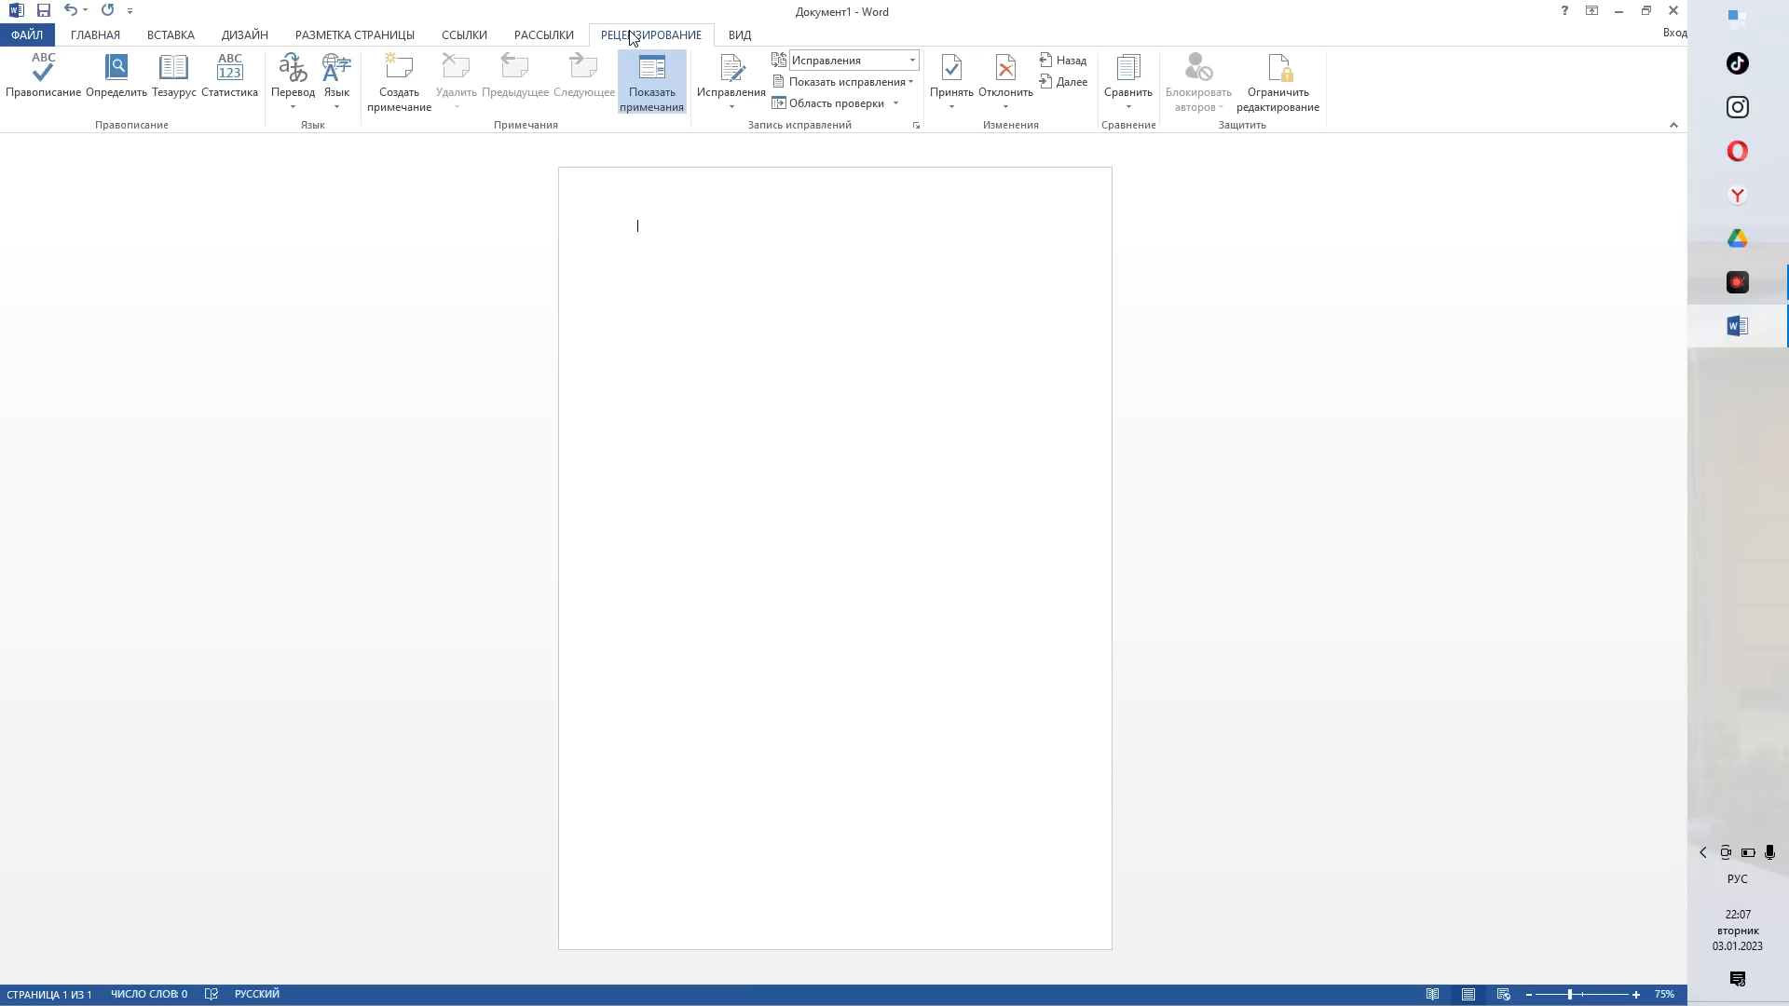
left_click(742, 36)
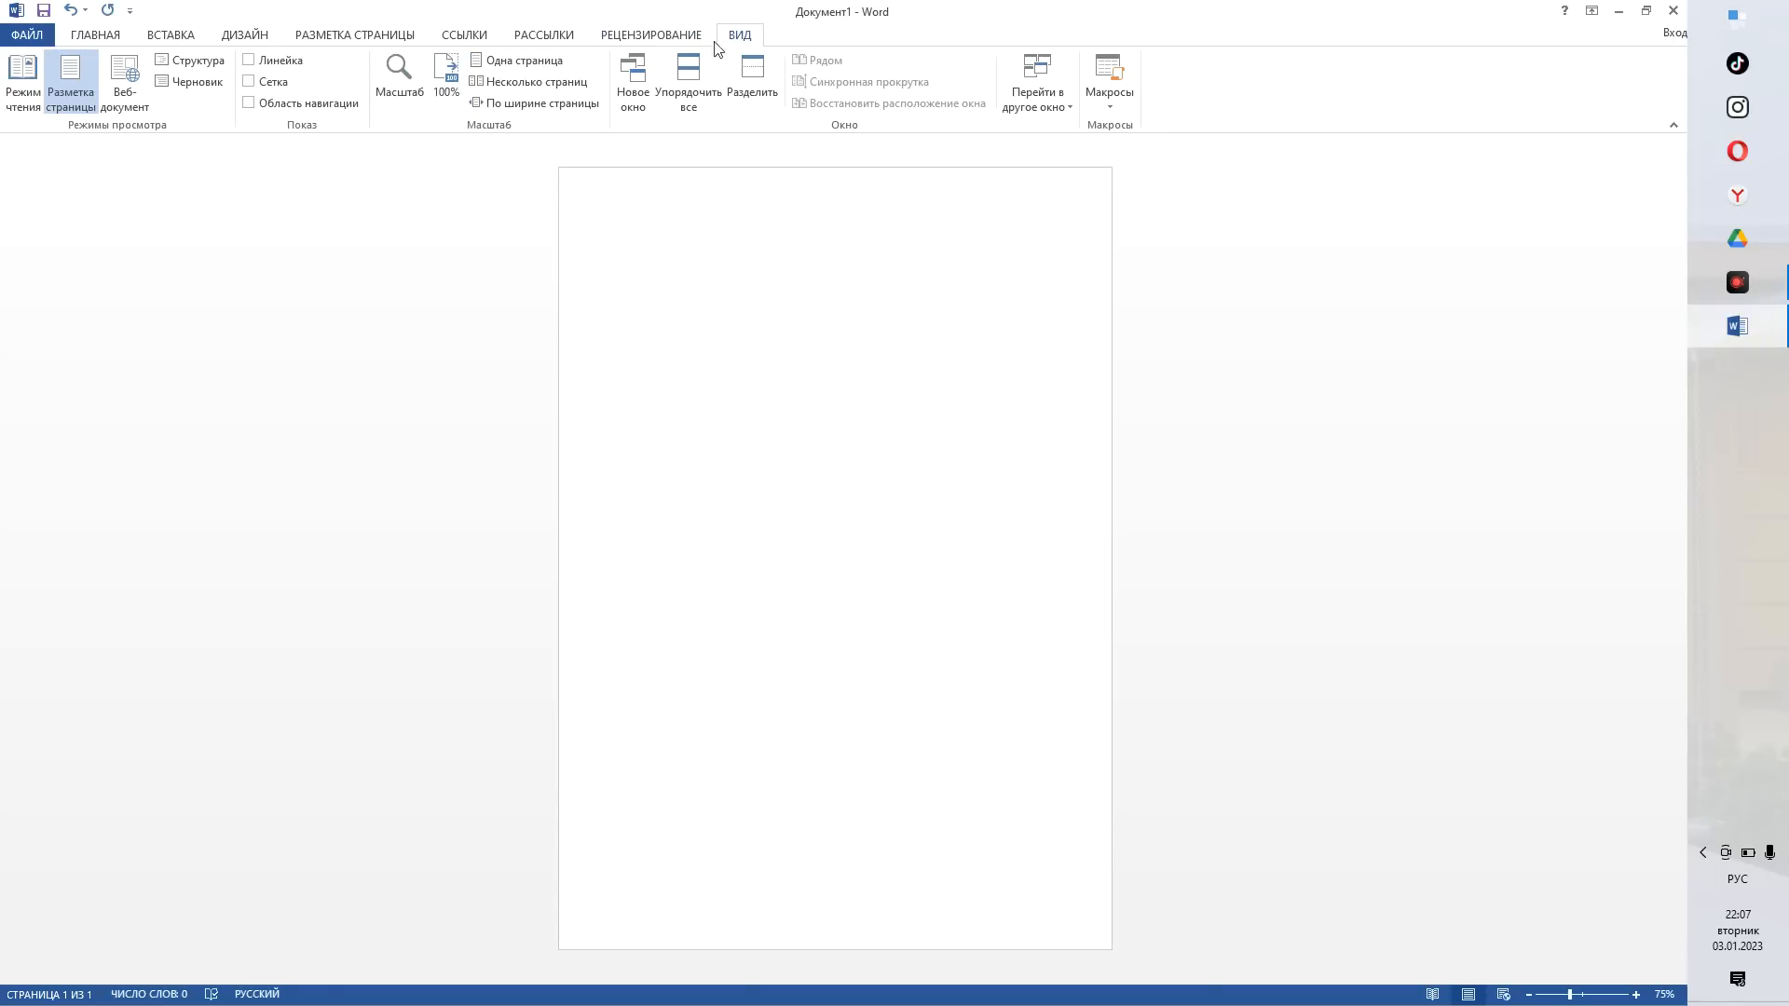
left_click(250, 60)
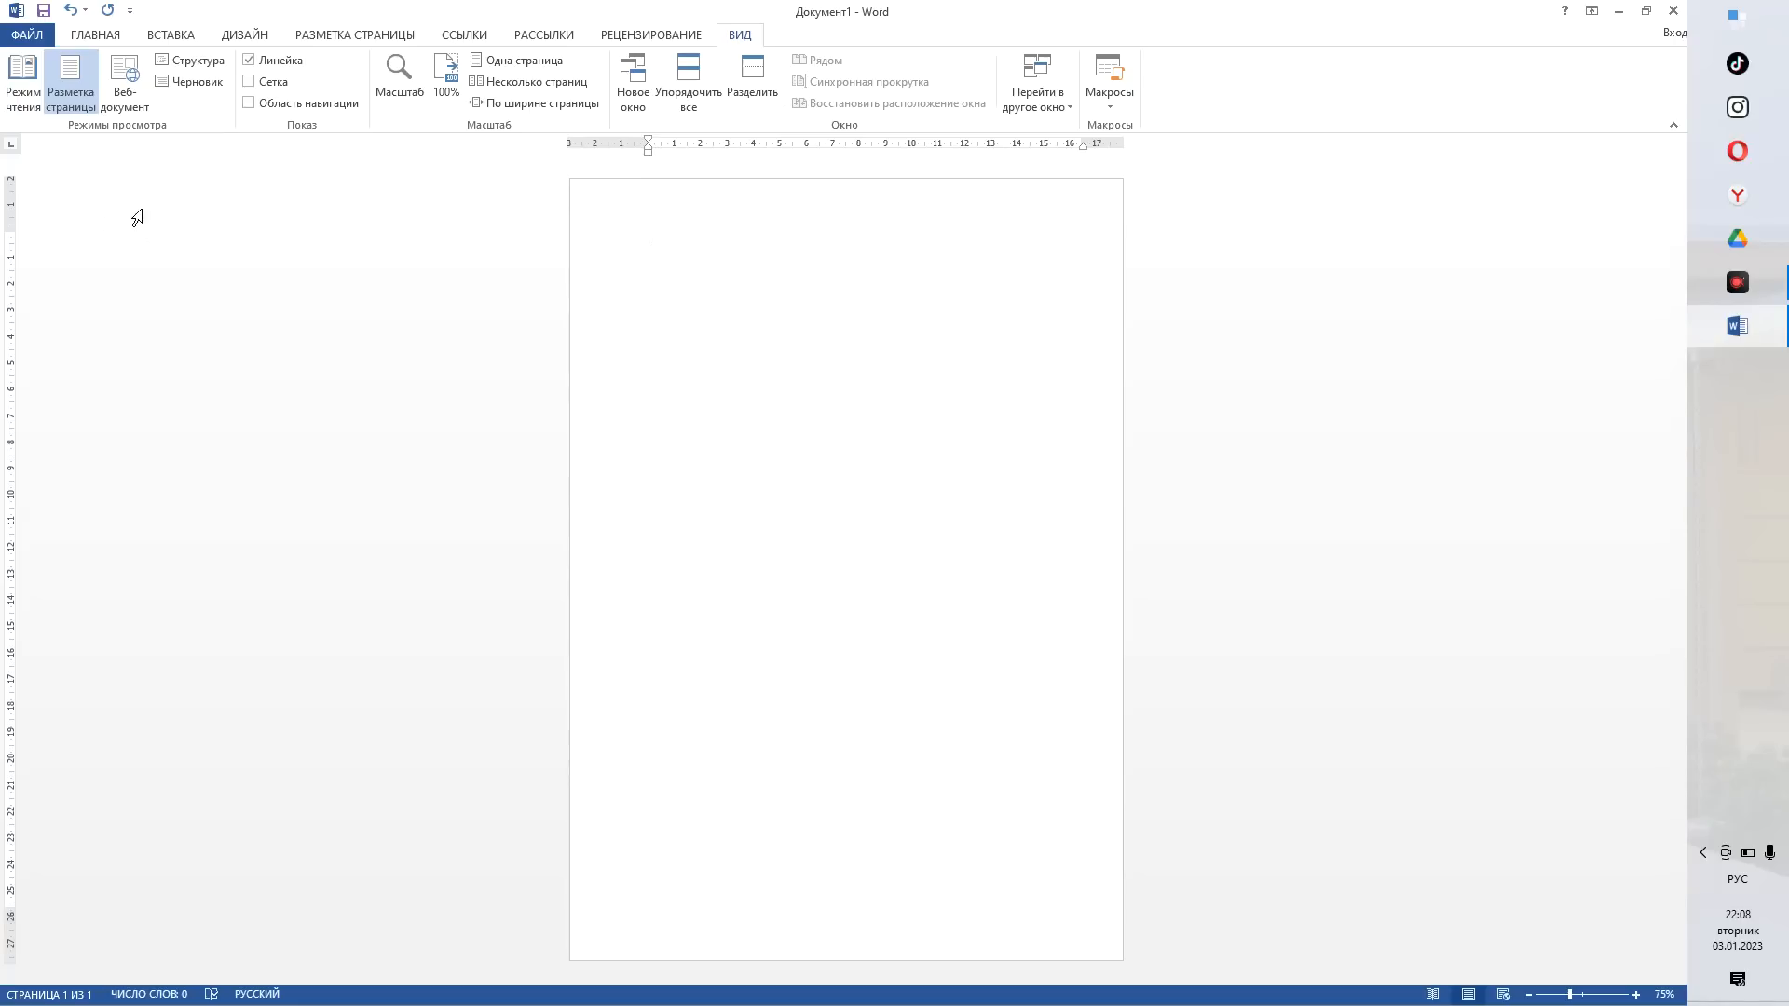
- Reduce the page's top margin to about 0.5 cm and extend the paragraph's left indent about 1.5 cm into the left margin
left_click_drag(13, 233, 8, 194)
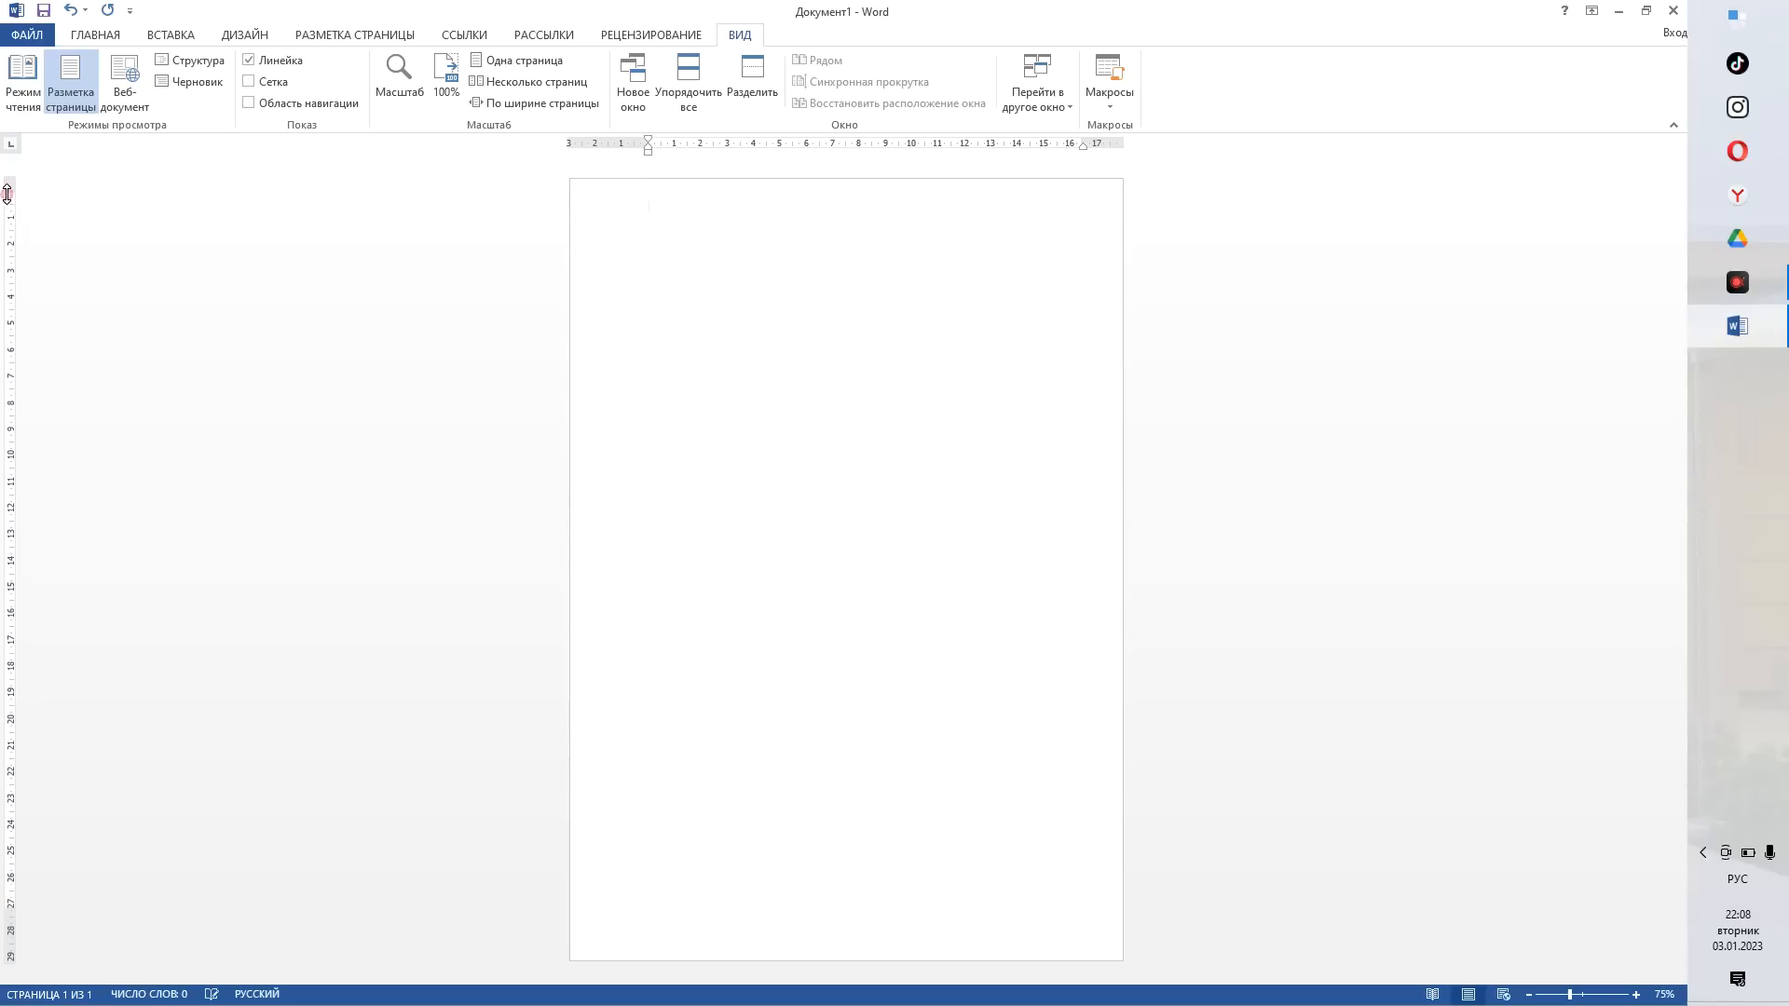
left_click_drag(648, 145, 610, 151)
left_click(652, 145)
mouse_move(645, 144)
left_mouse_down()
mouse_move(687, 145)
mouse_move(613, 153)
mouse_move(643, 141)
left_mouse_up()
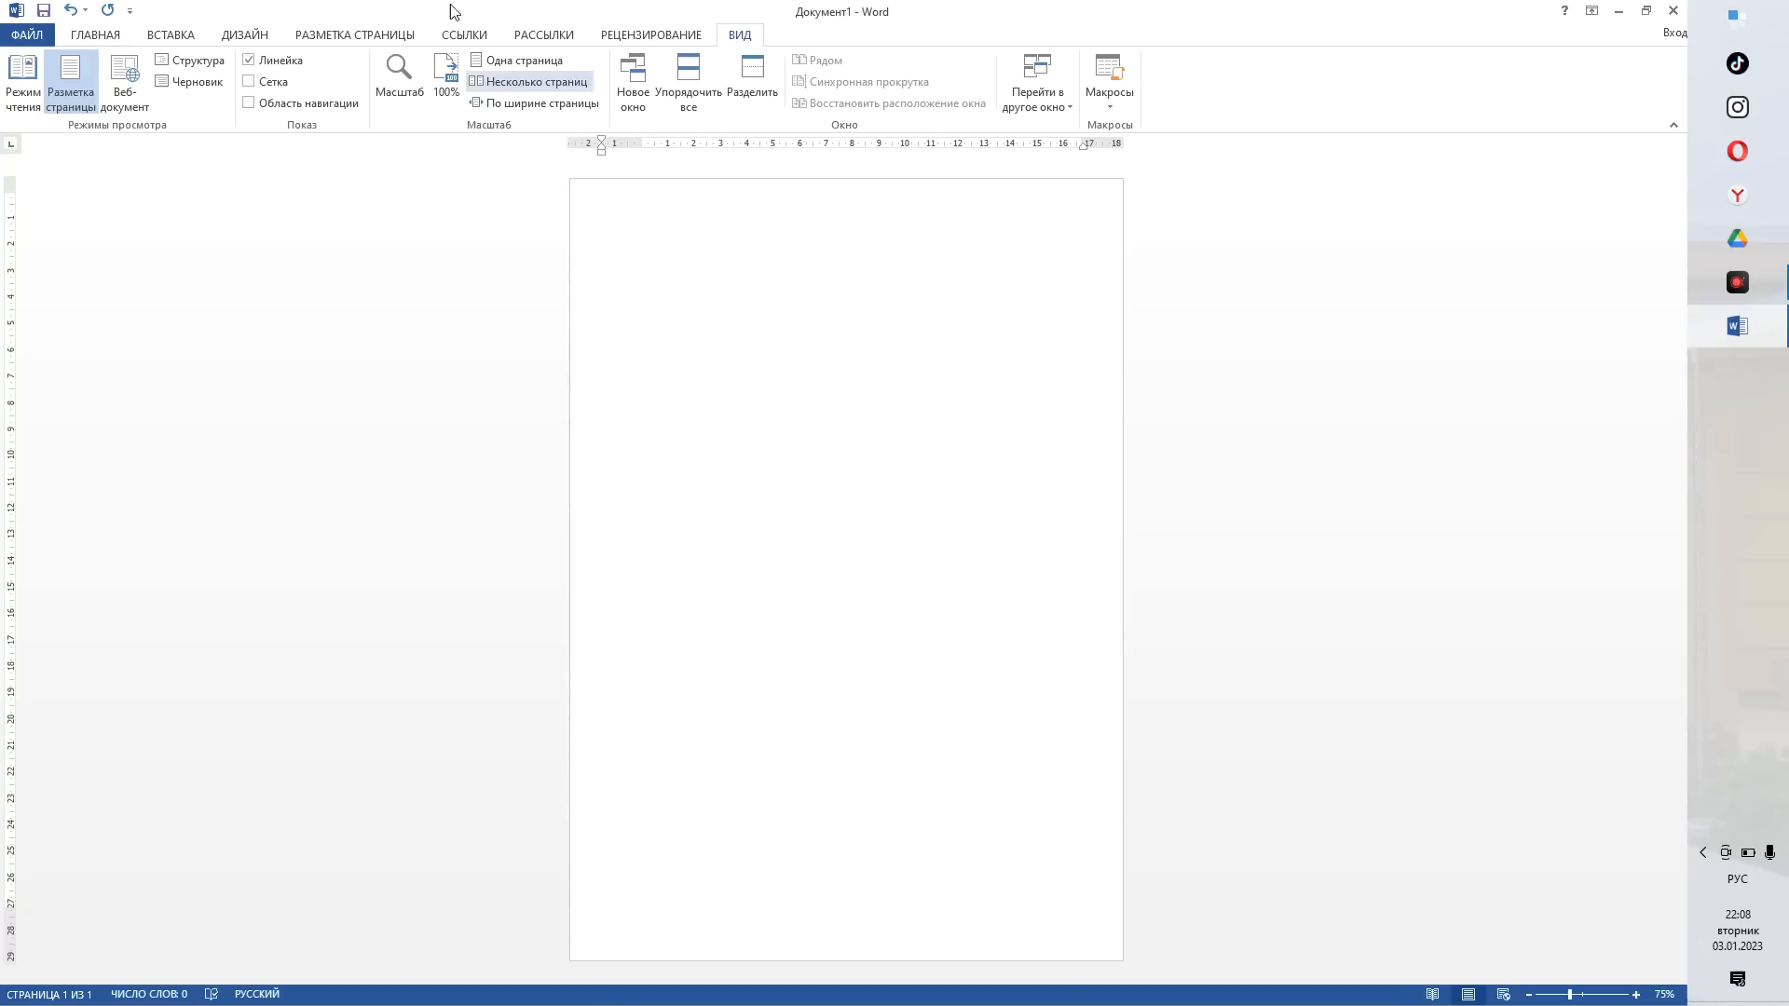
- Switch the input language to Kazakh and enter the heading "Қазақстан Республикасы"
left_click(89, 34)
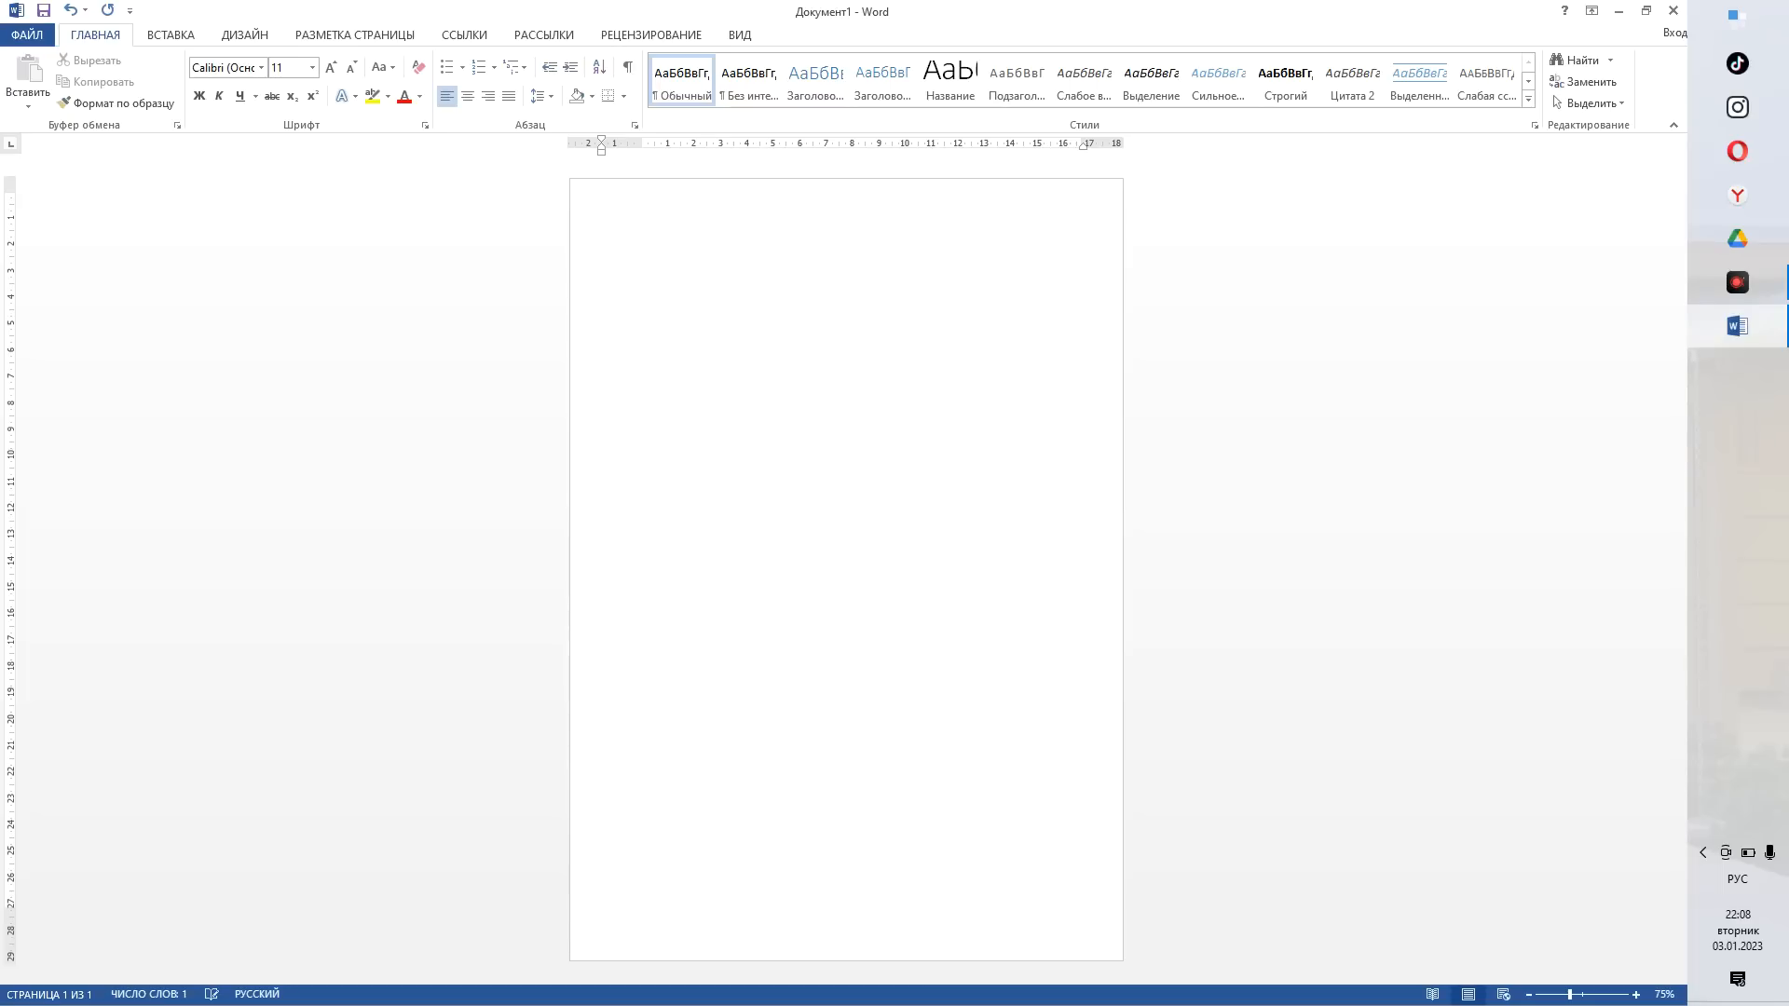
key("alt+shift")
key("alt+shift")
- Set the whole heading to font size 48 and centre it on the page
left_click_drag(740, 196, 620, 186)
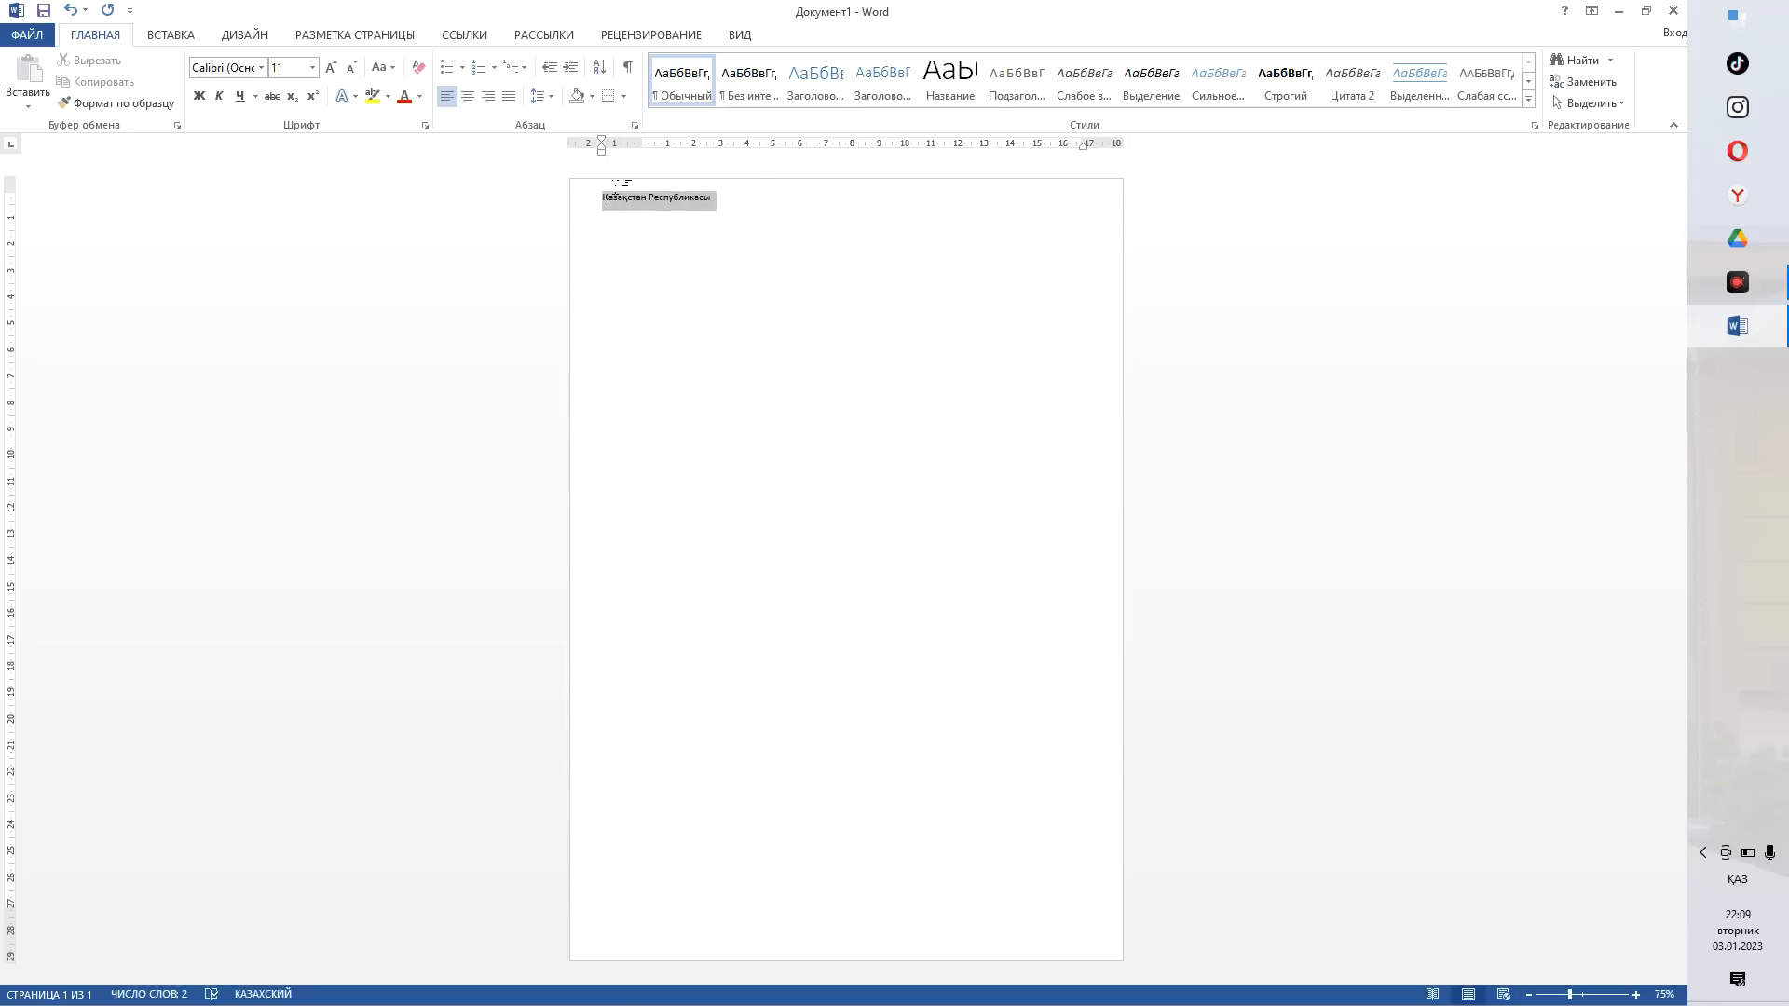
left_click(312, 67)
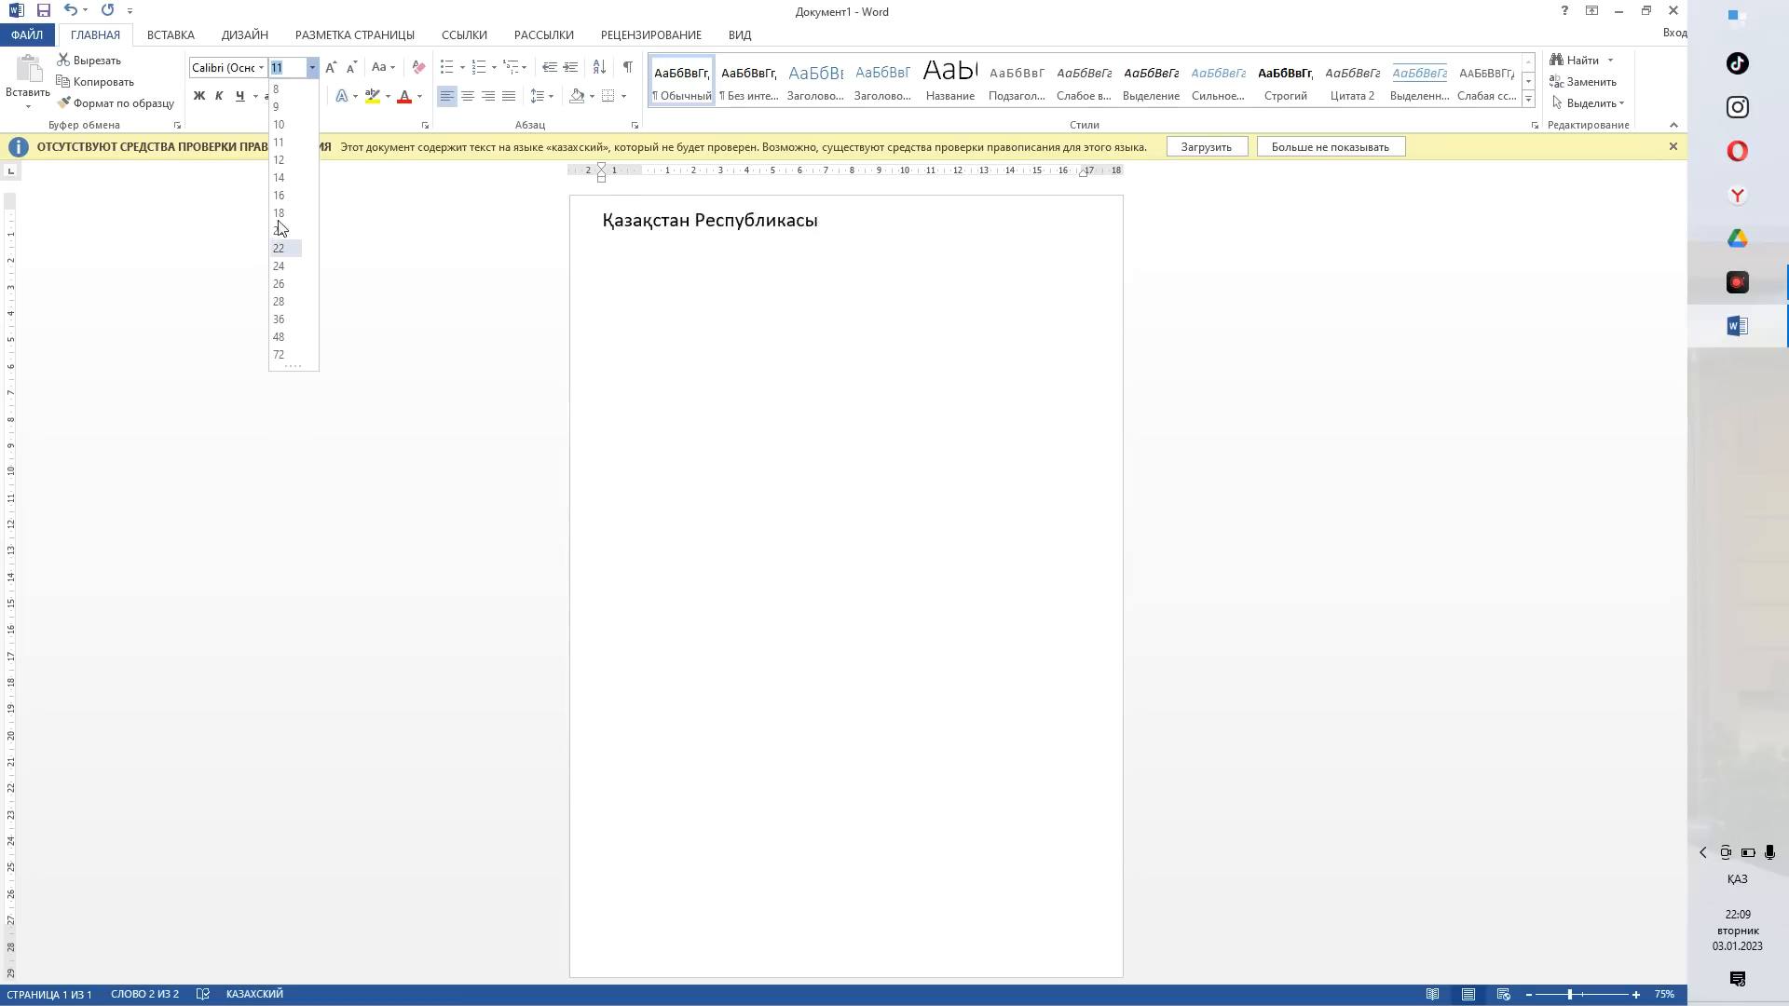
left_click(279, 338)
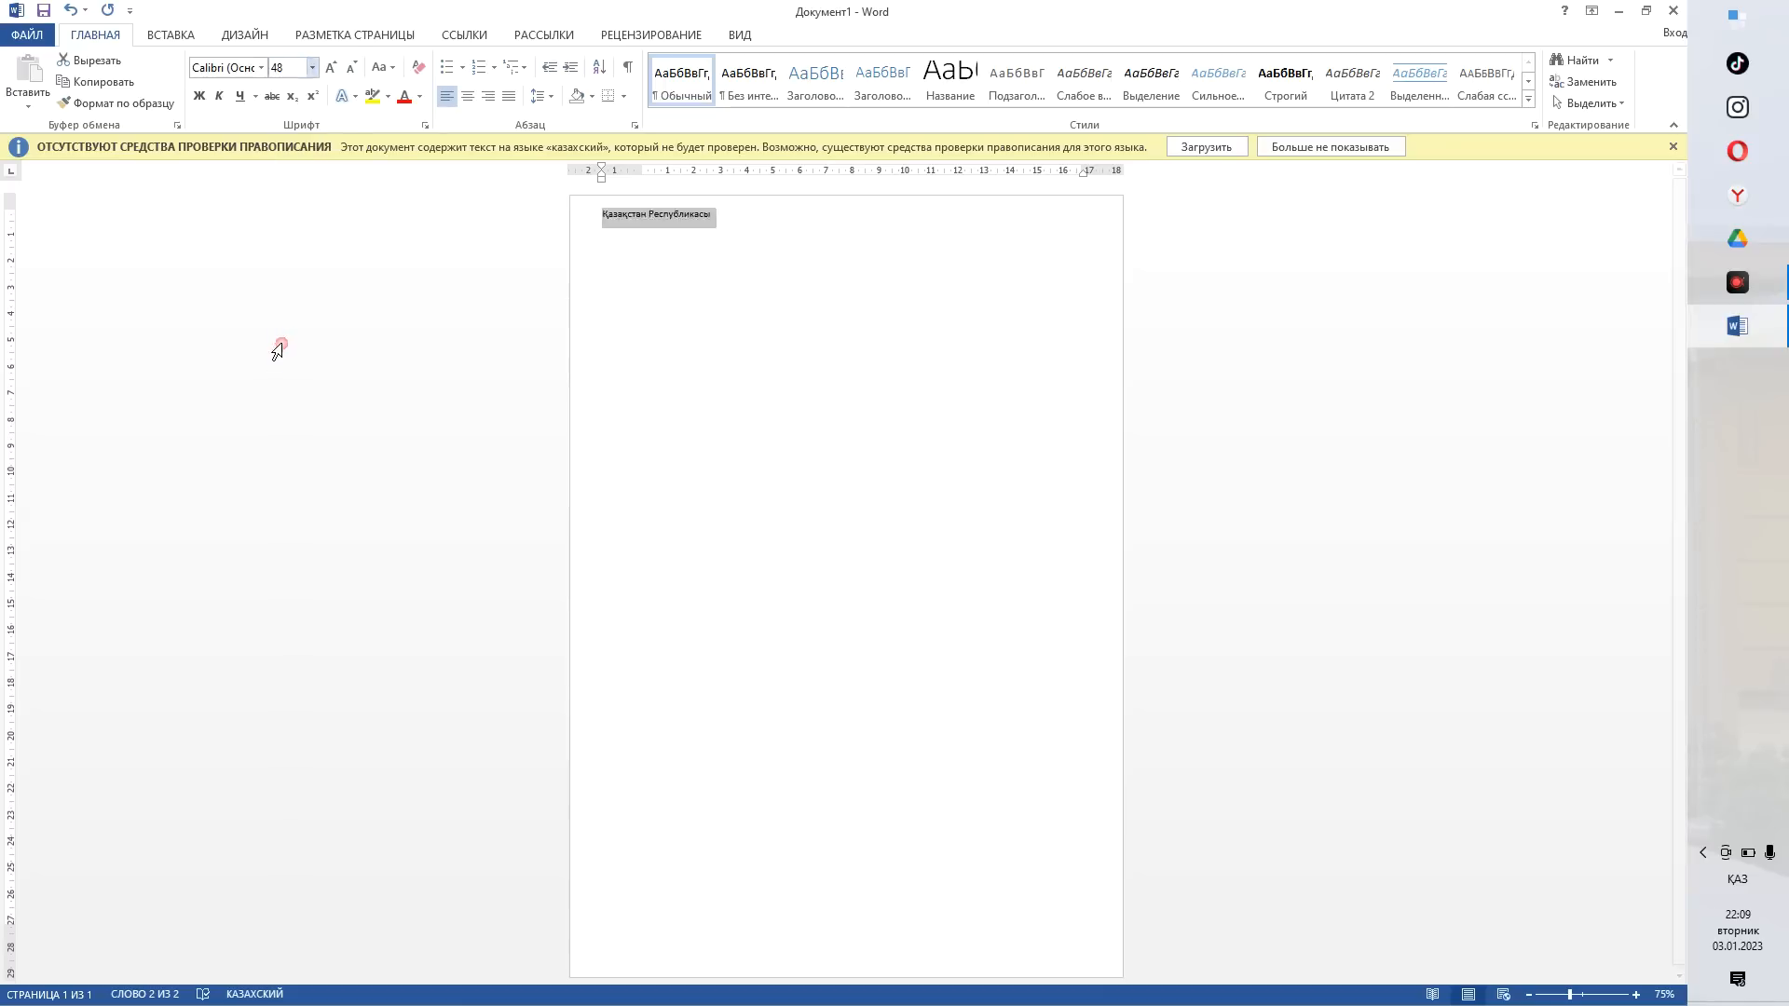
left_click(471, 98)
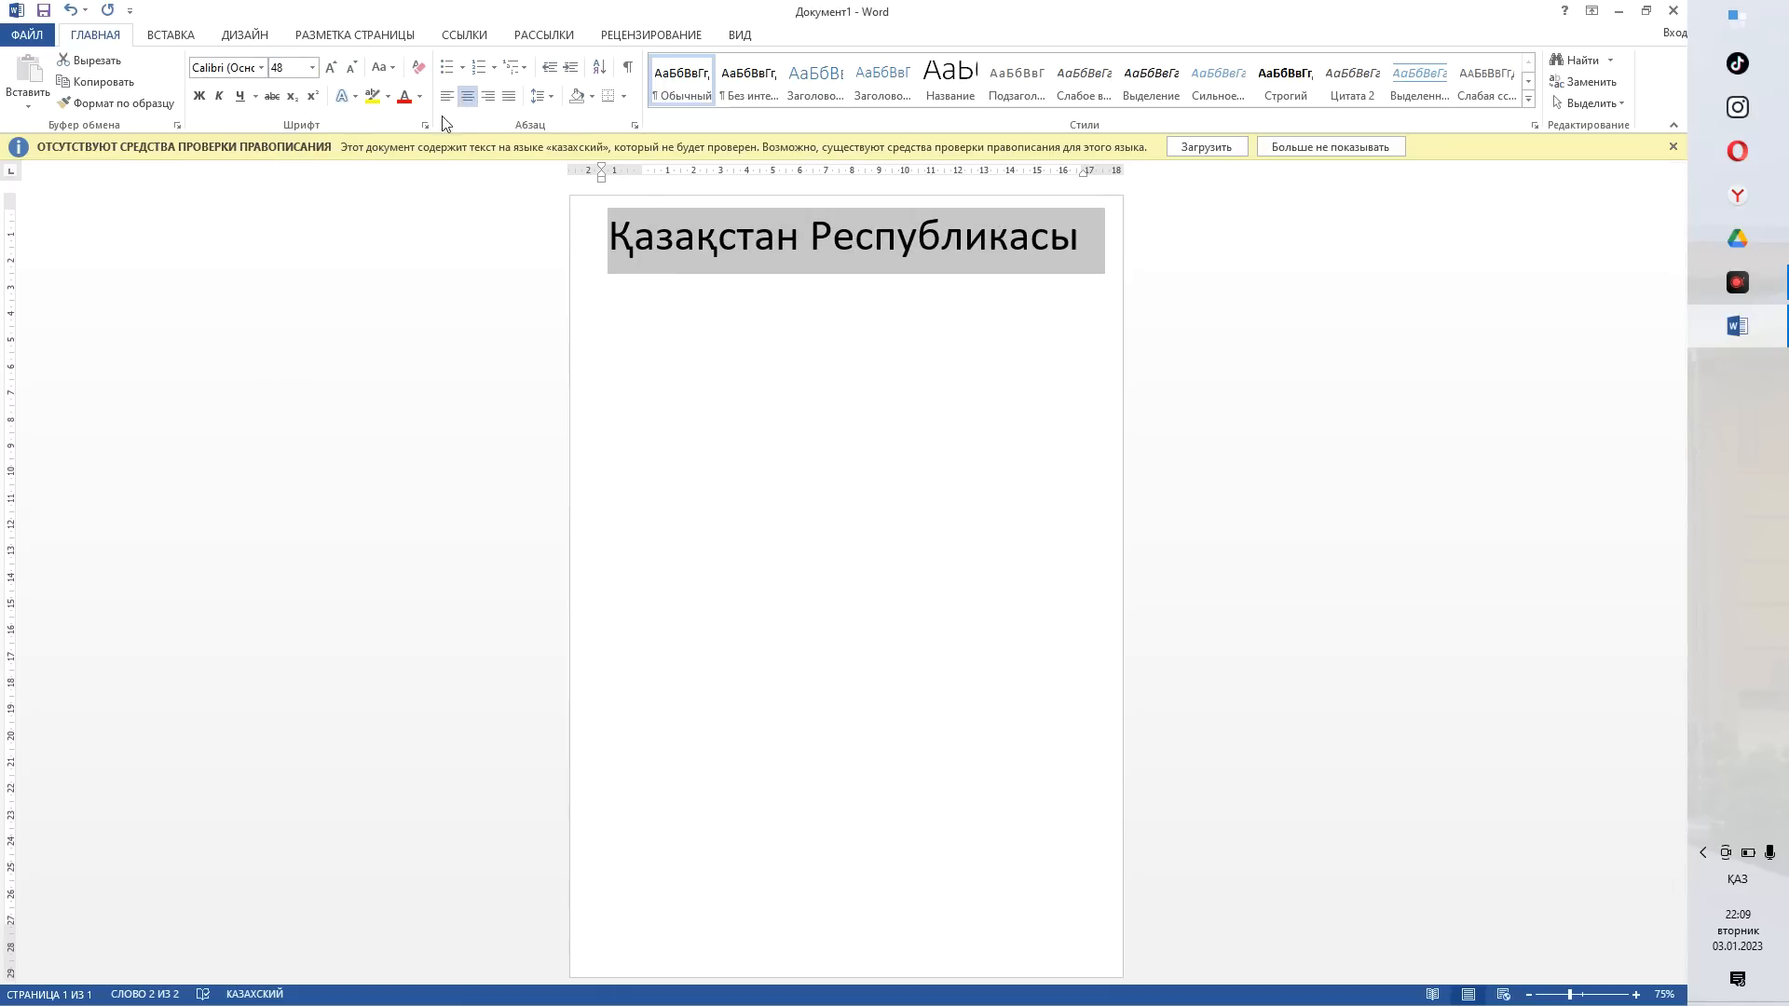
- Make the heading bold, italic and underlined
left_click(201, 97)
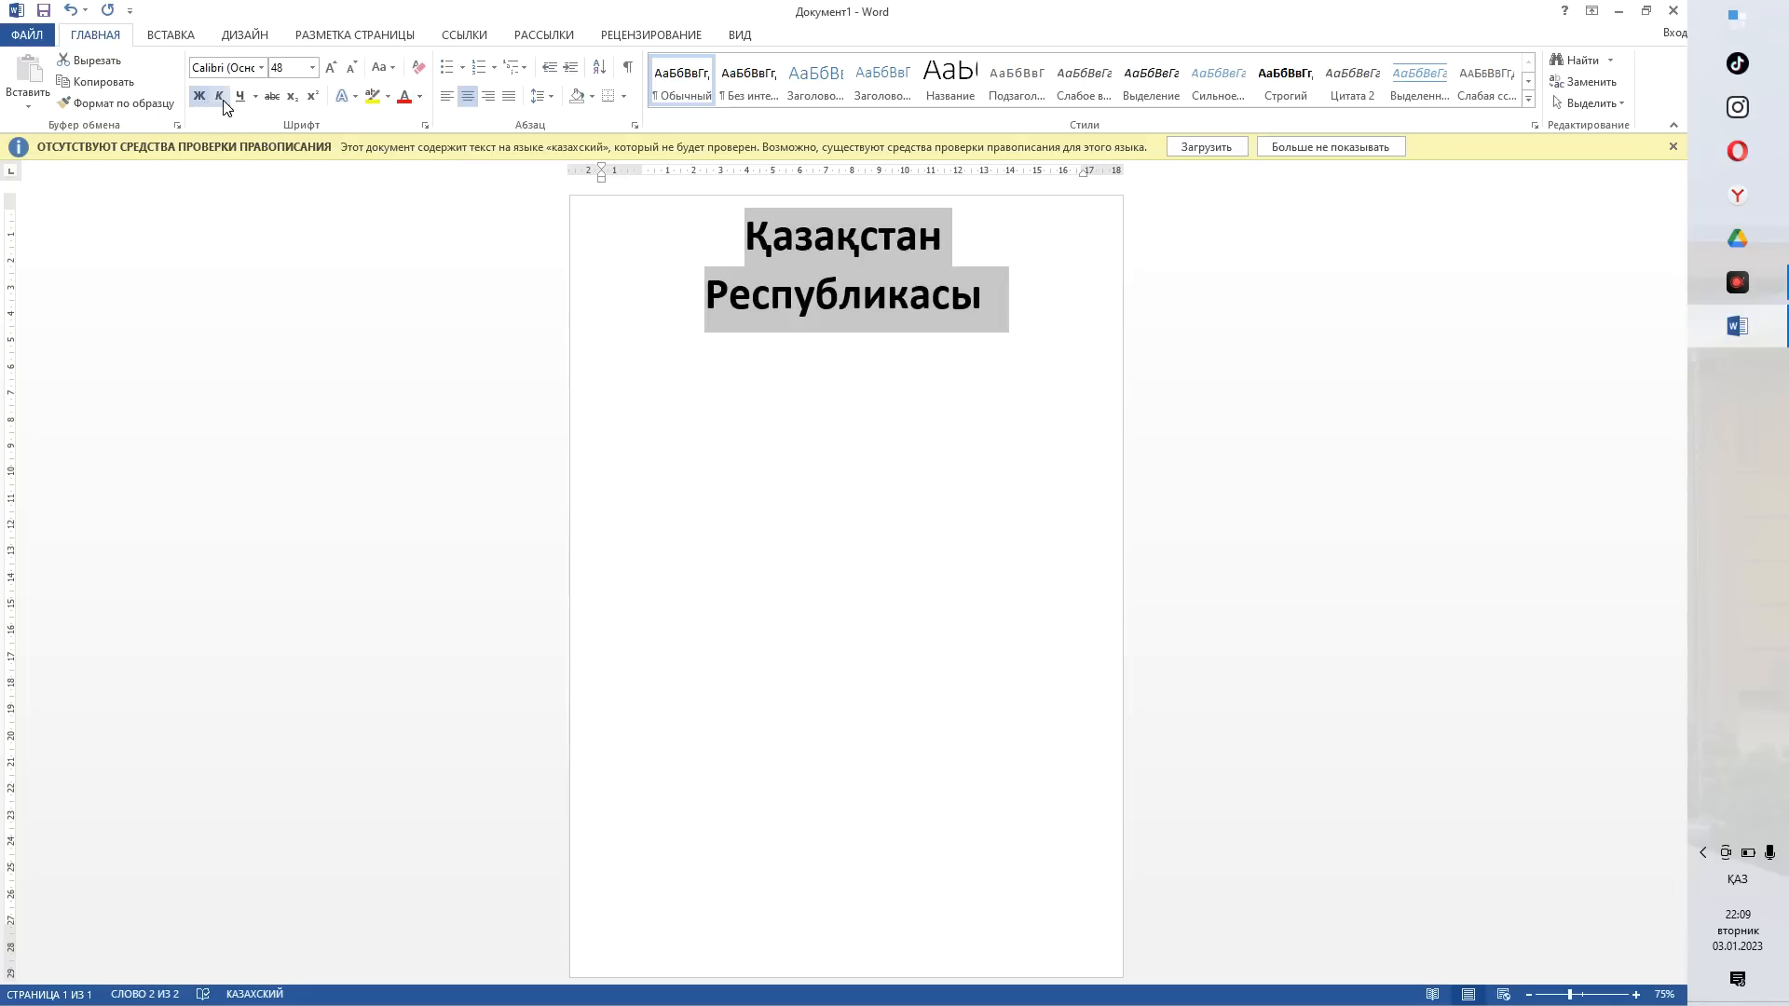
left_click(219, 97)
left_click(240, 97)
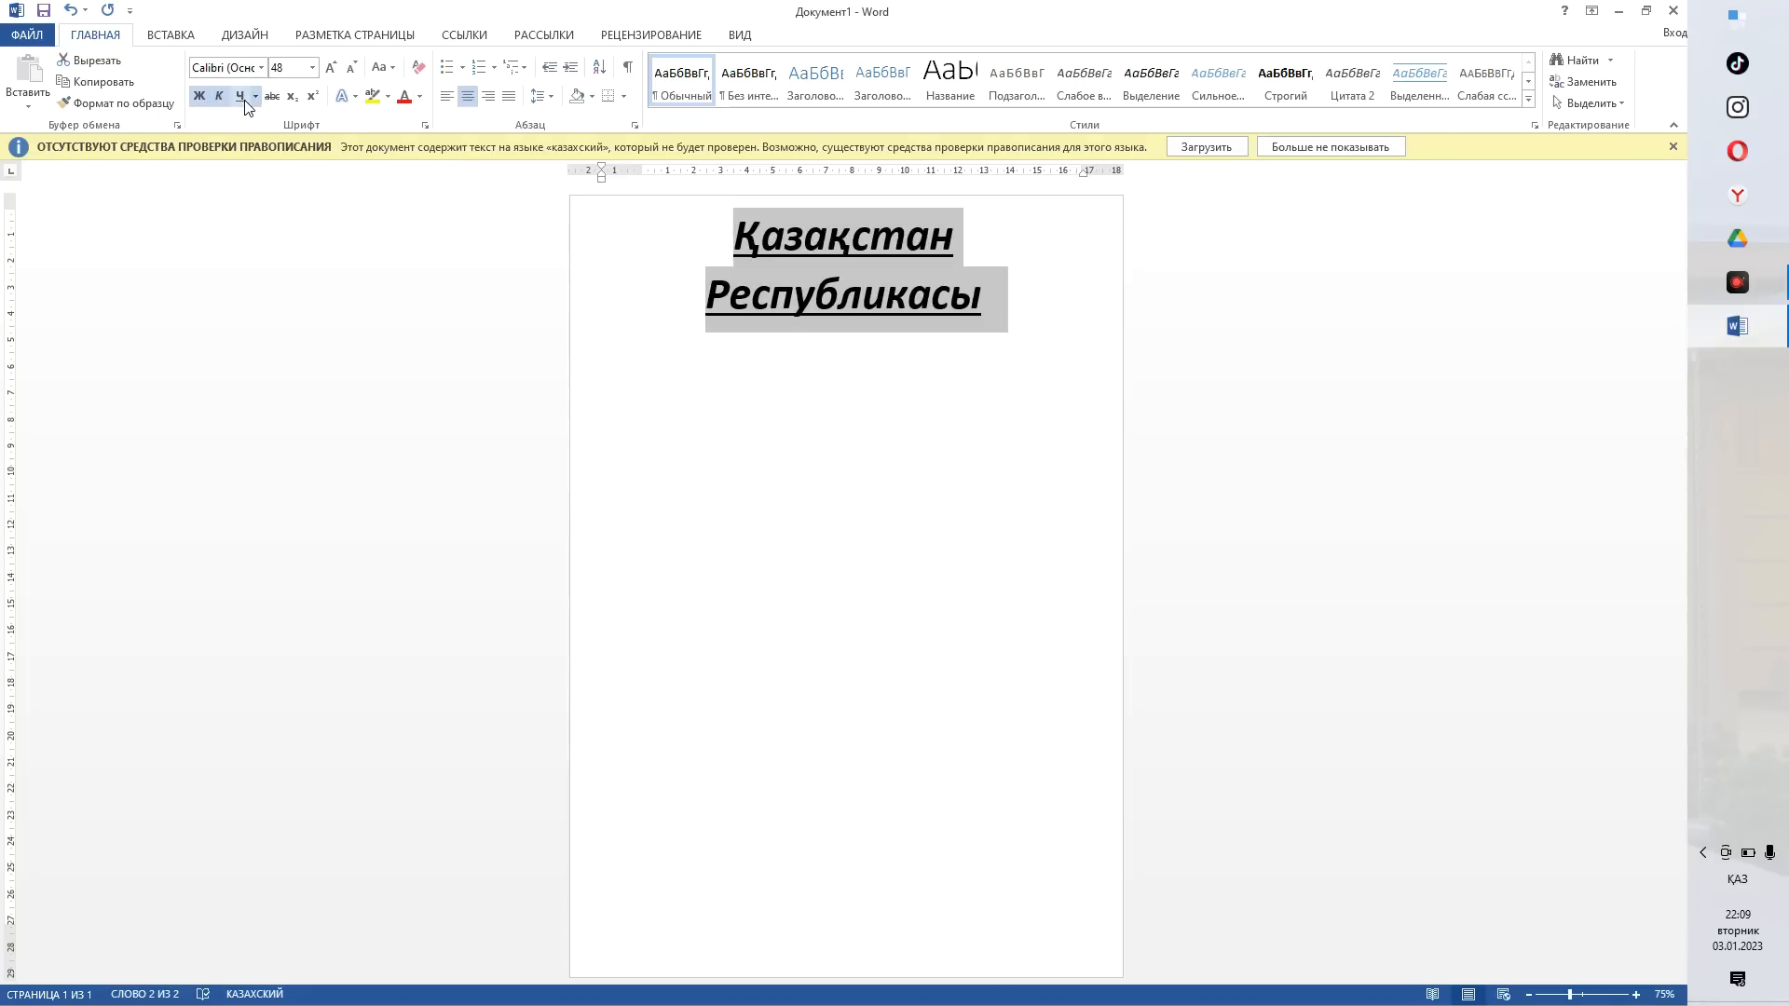
- Change the heading's font to Cambria and its text colour to red
left_click(213, 67)
left_click(261, 69)
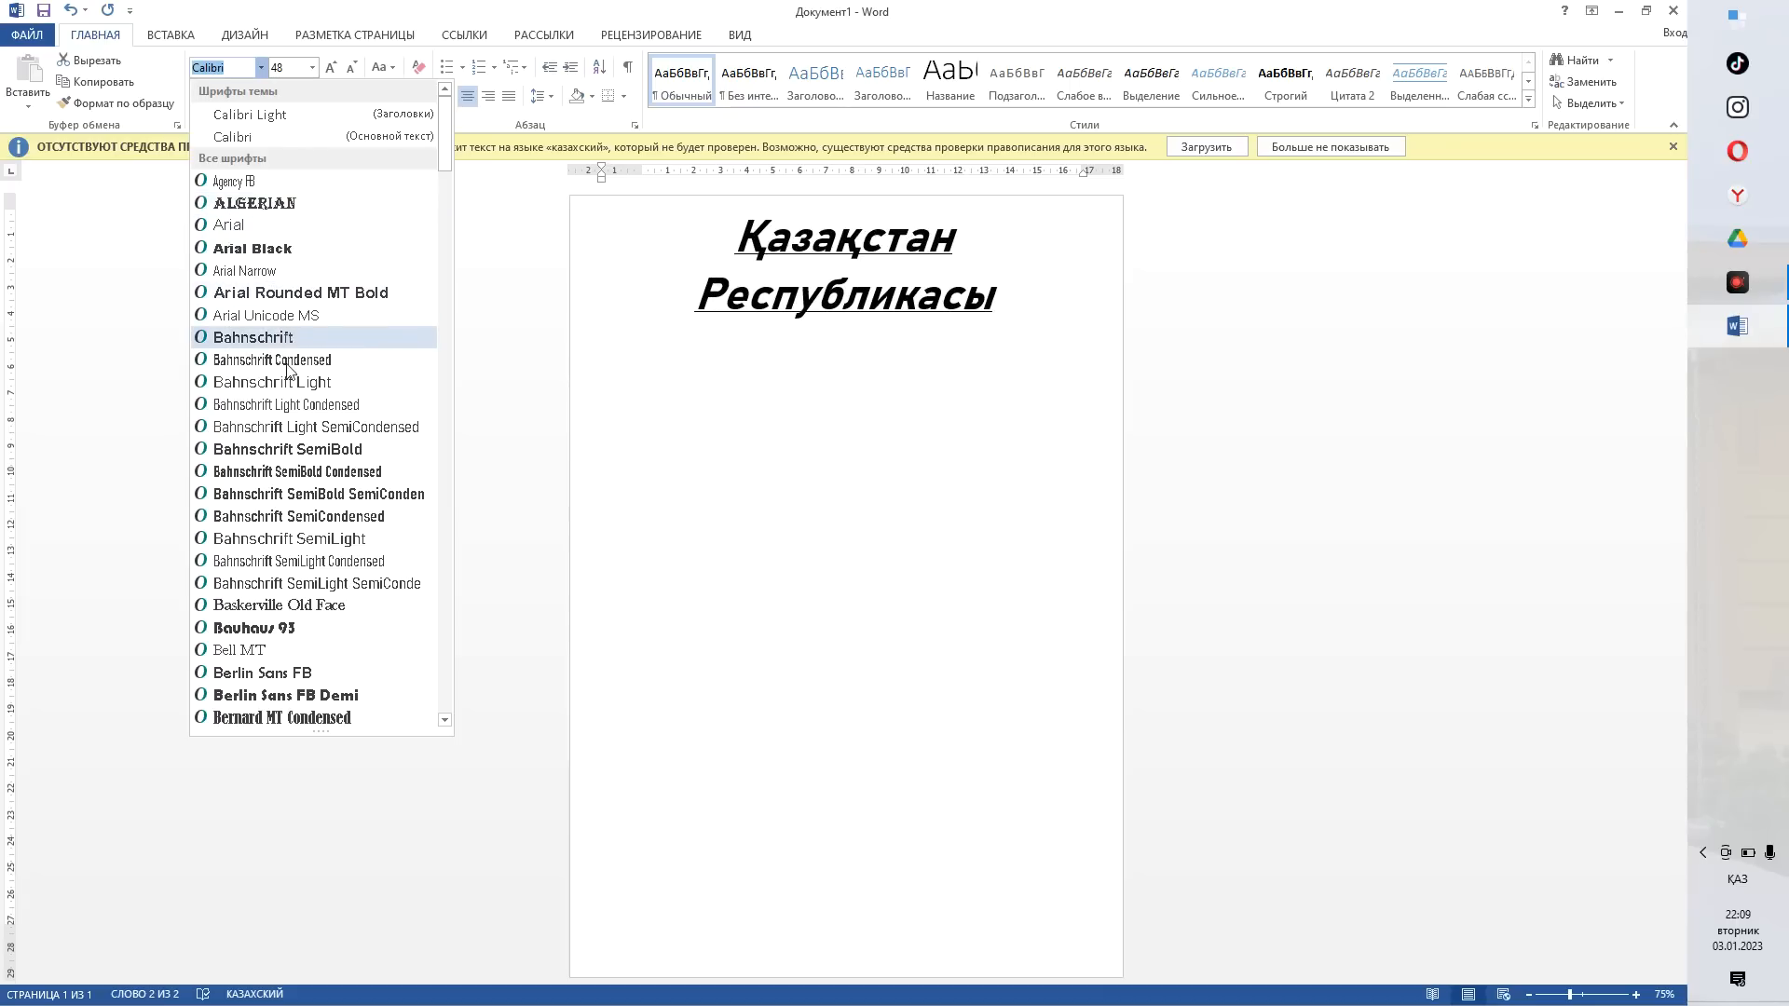
scroll(317, 449, "down", 10)
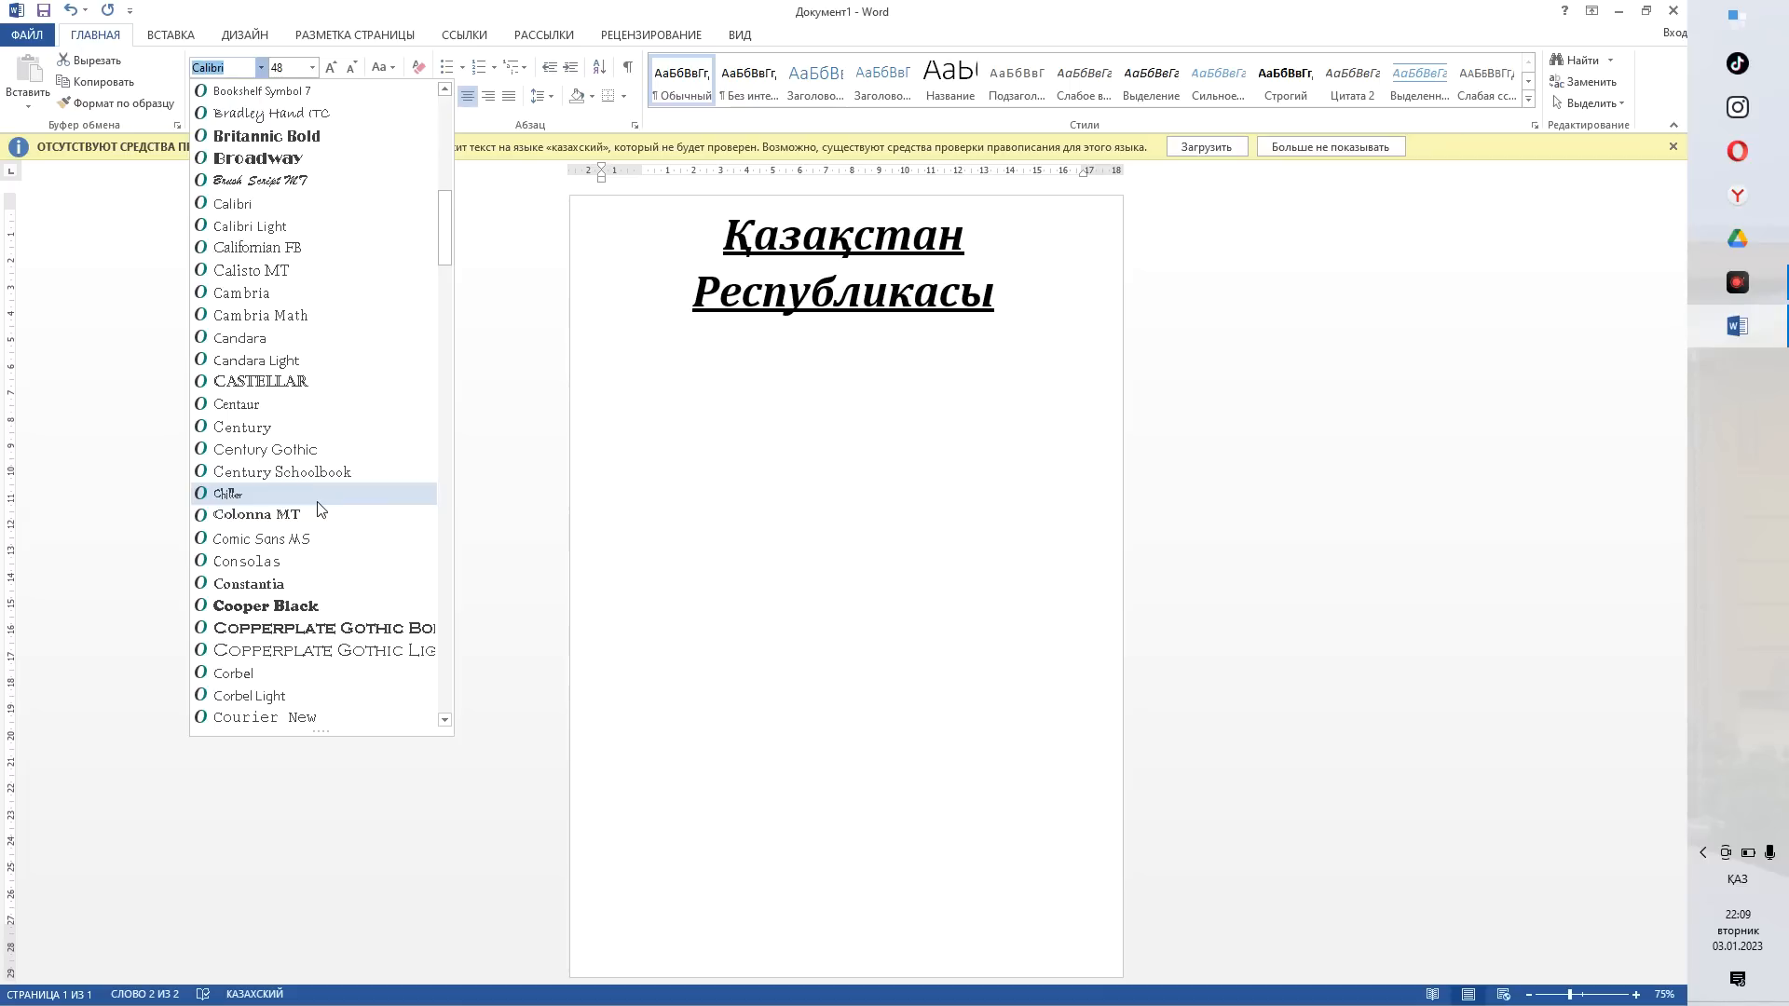
key("Escape")
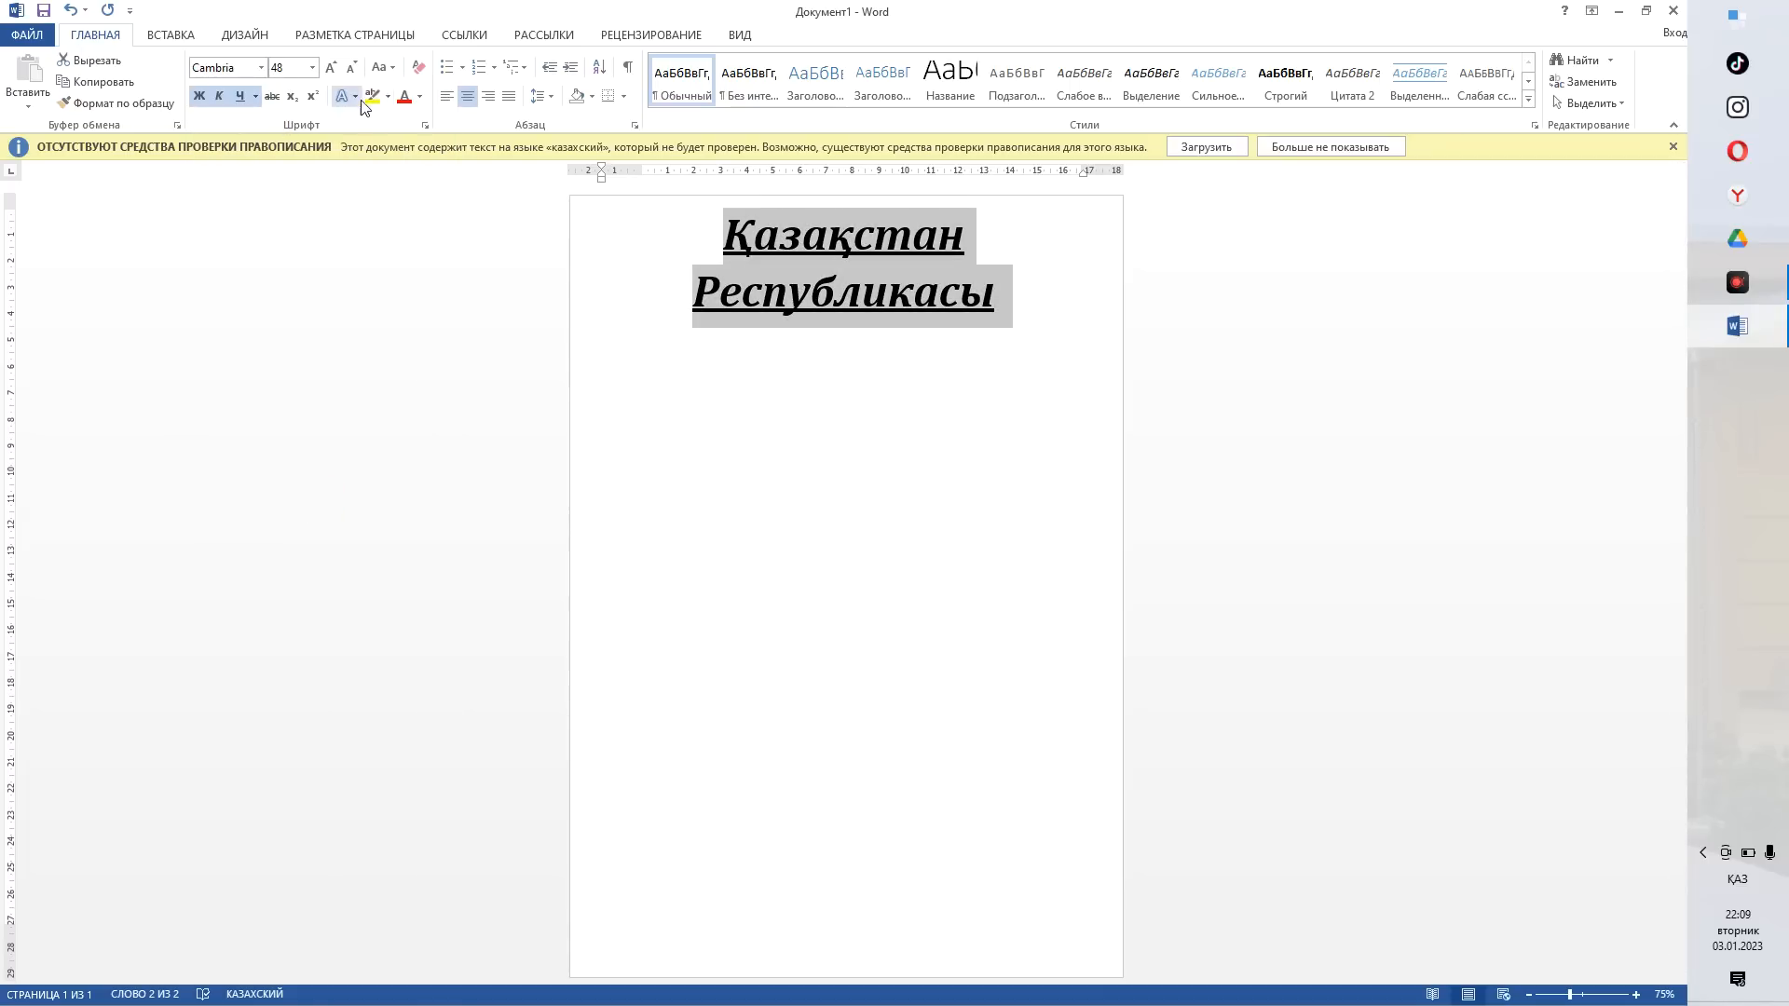
left_click(421, 101)
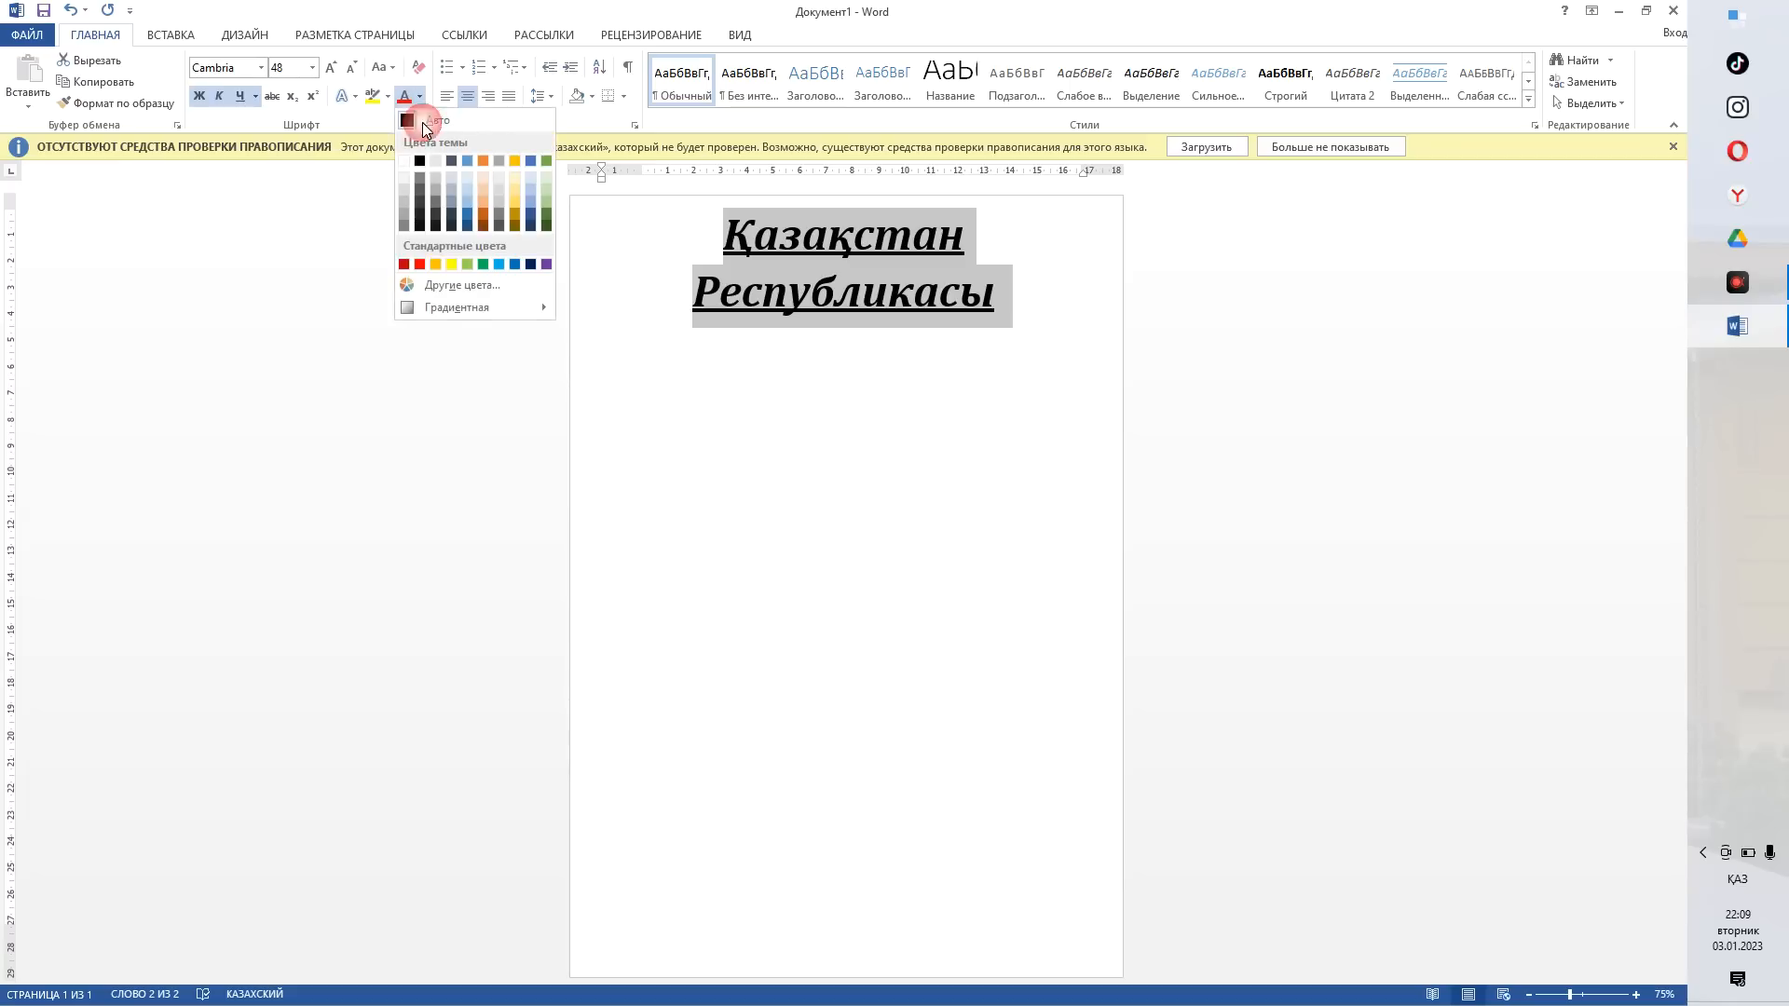
left_click(426, 267)
- Apply the blue text effect with a shadow to the word "Республикасы"
left_click(767, 448)
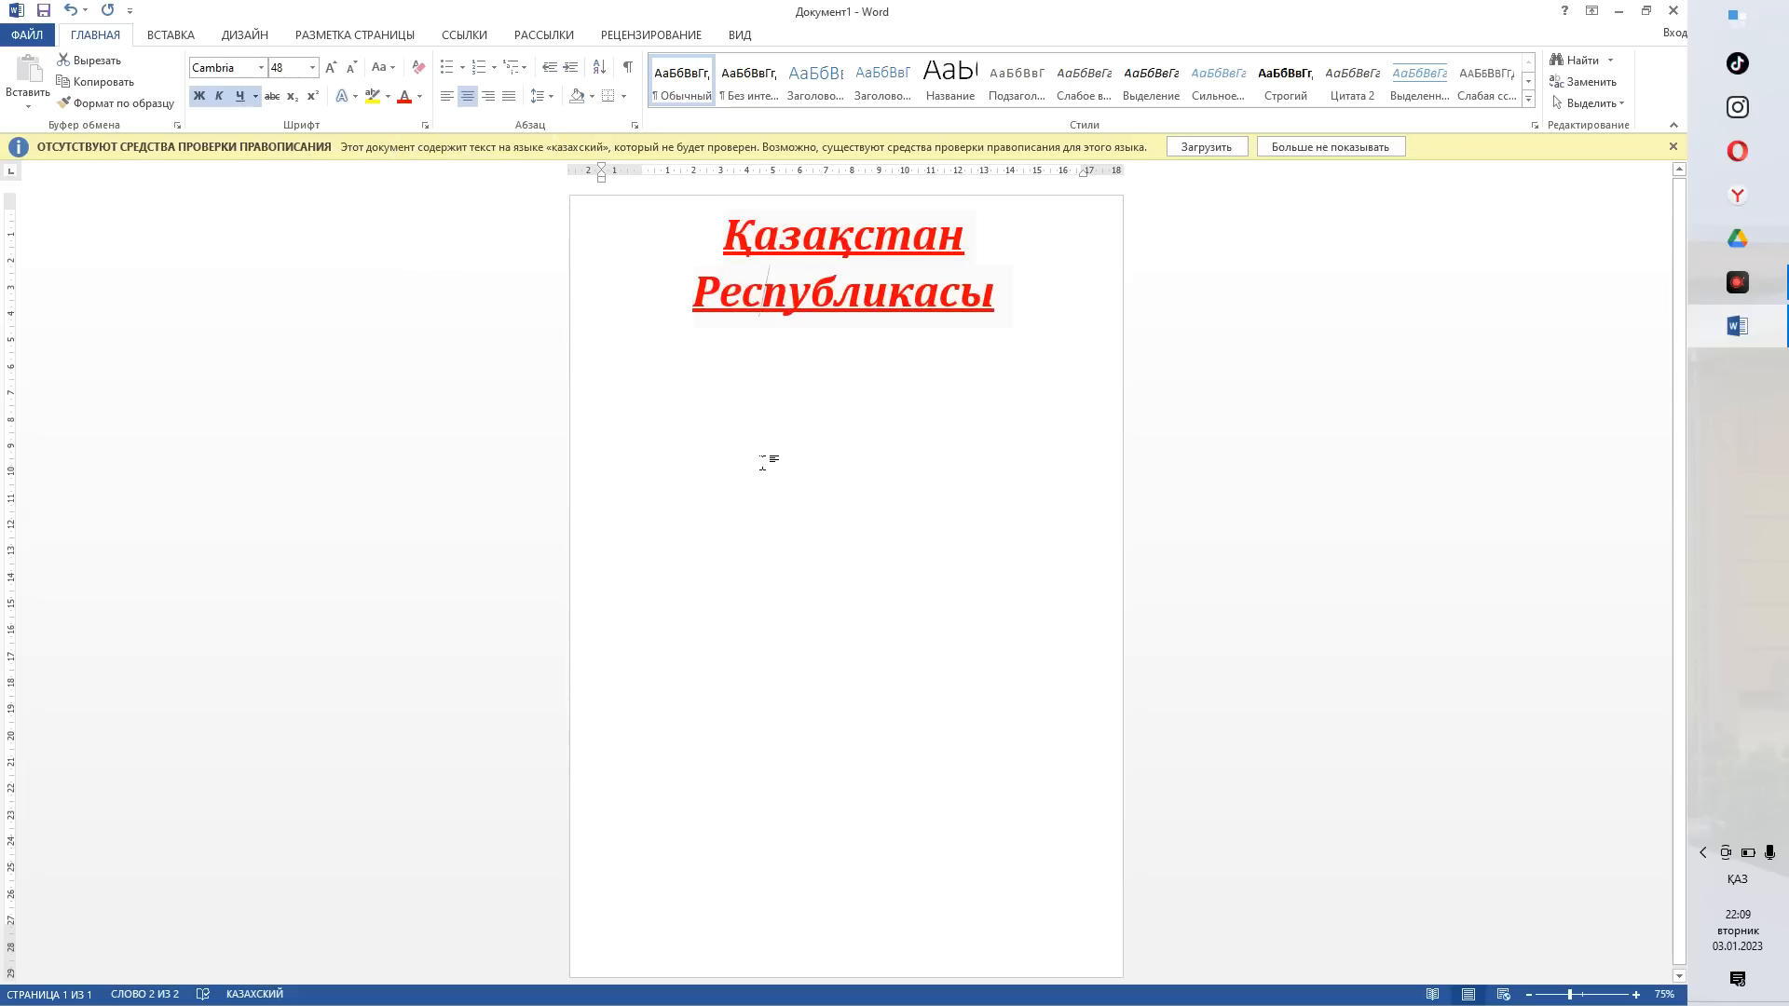
left_click(346, 97)
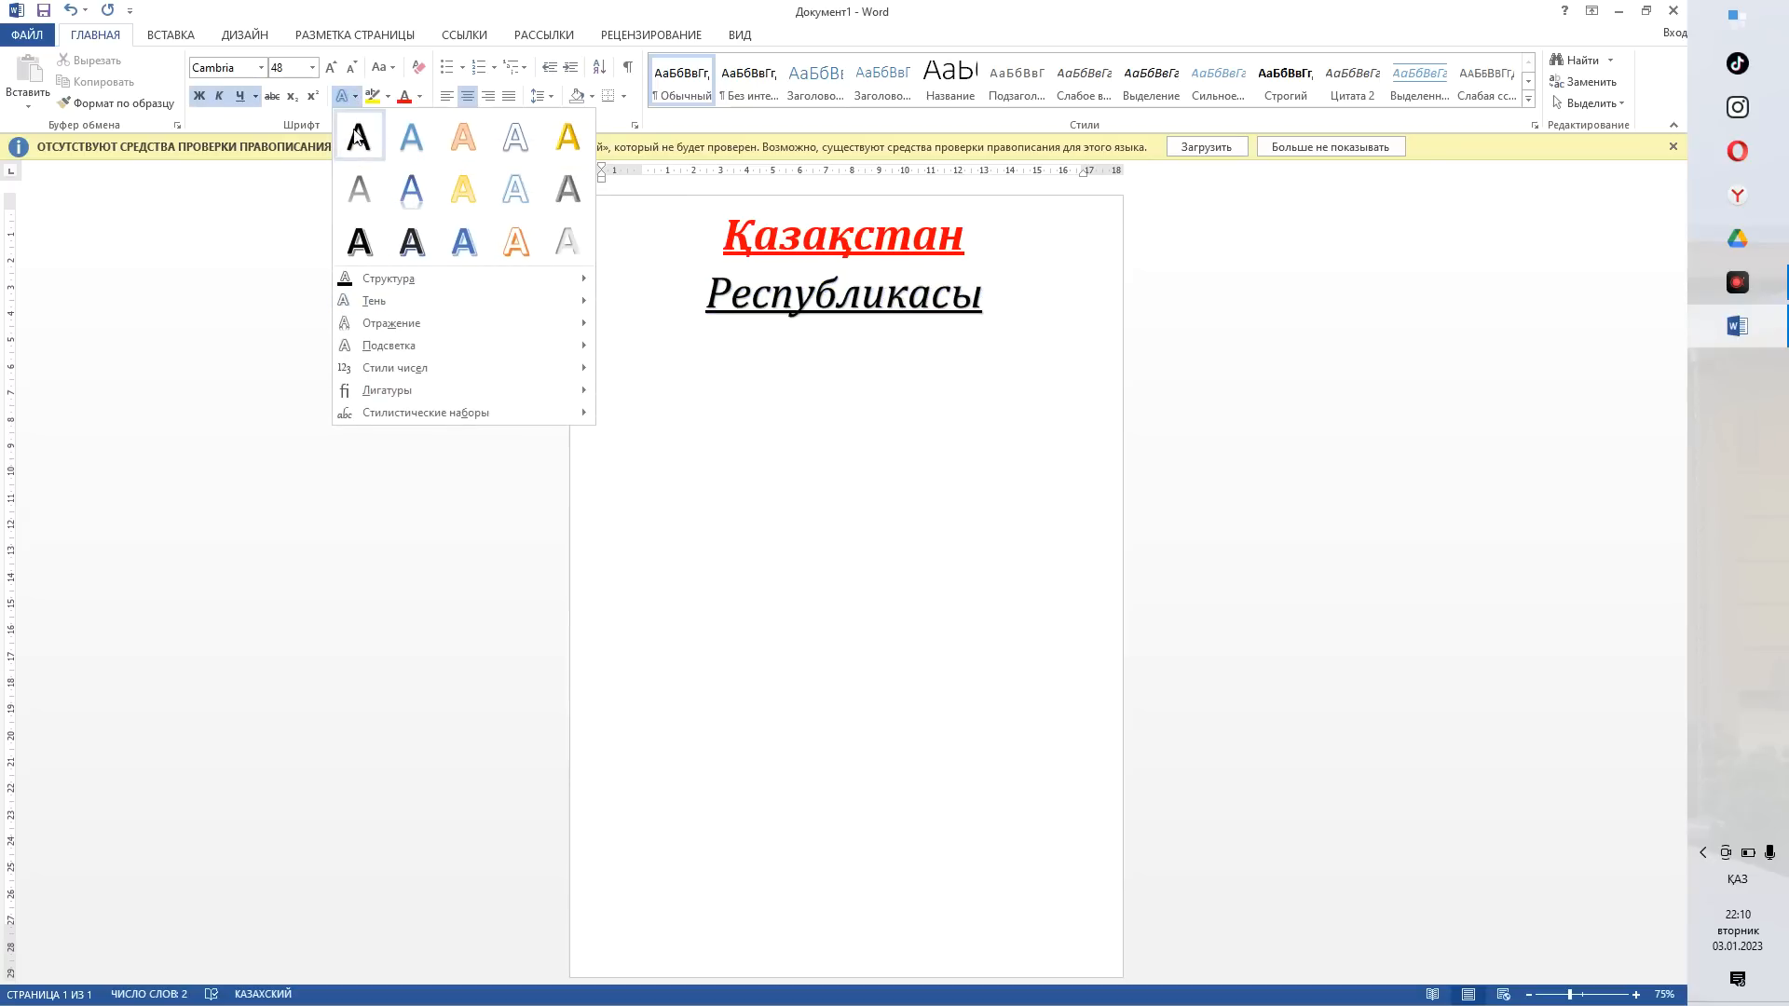
left_click(474, 243)
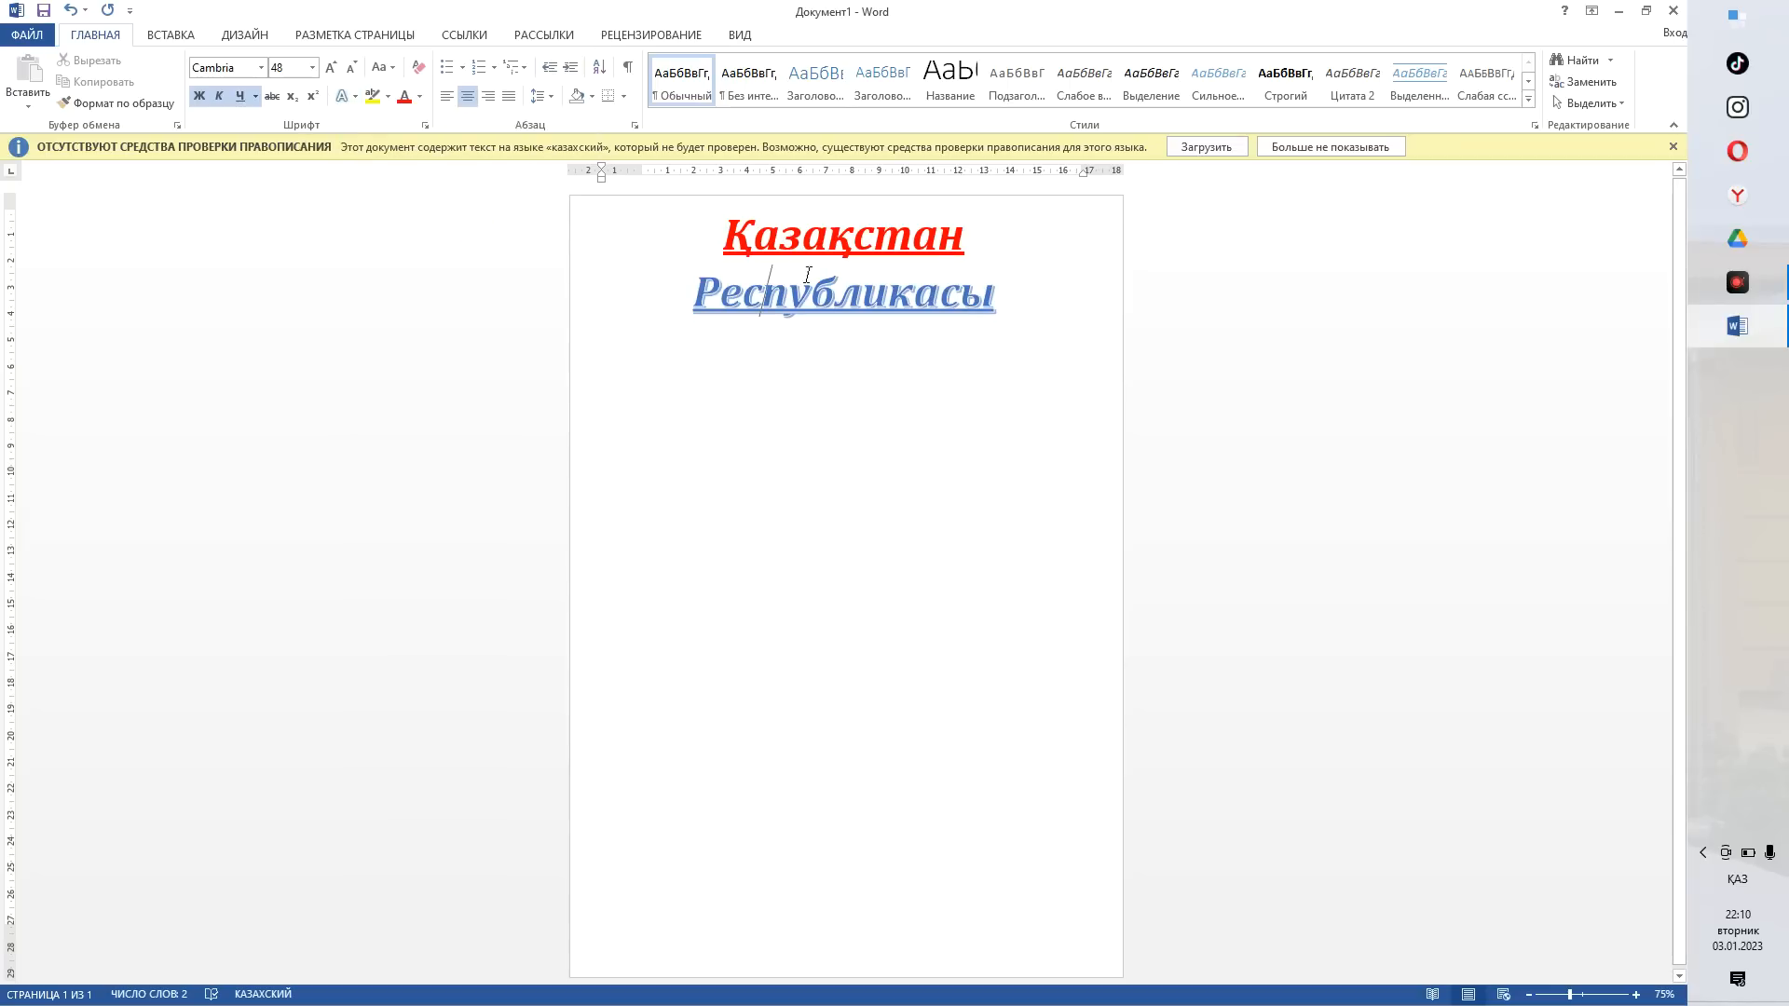
left_click(921, 463)
left_click(159, 41)
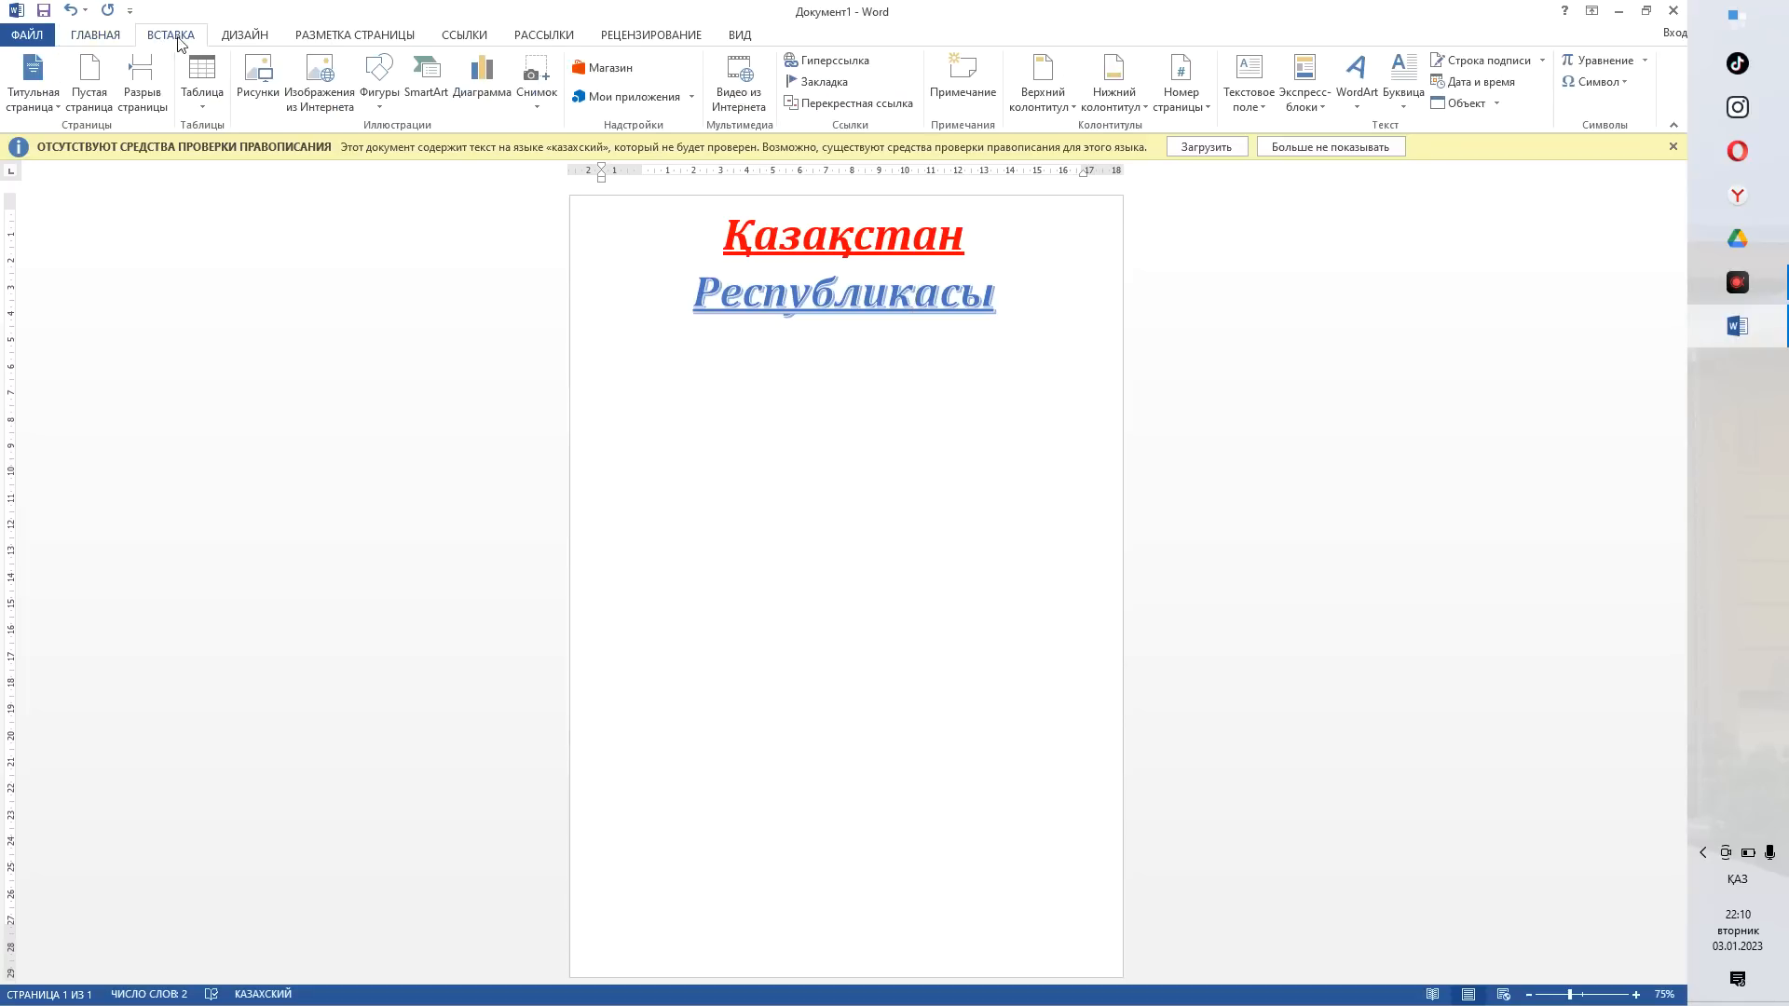
left_click(202, 84)
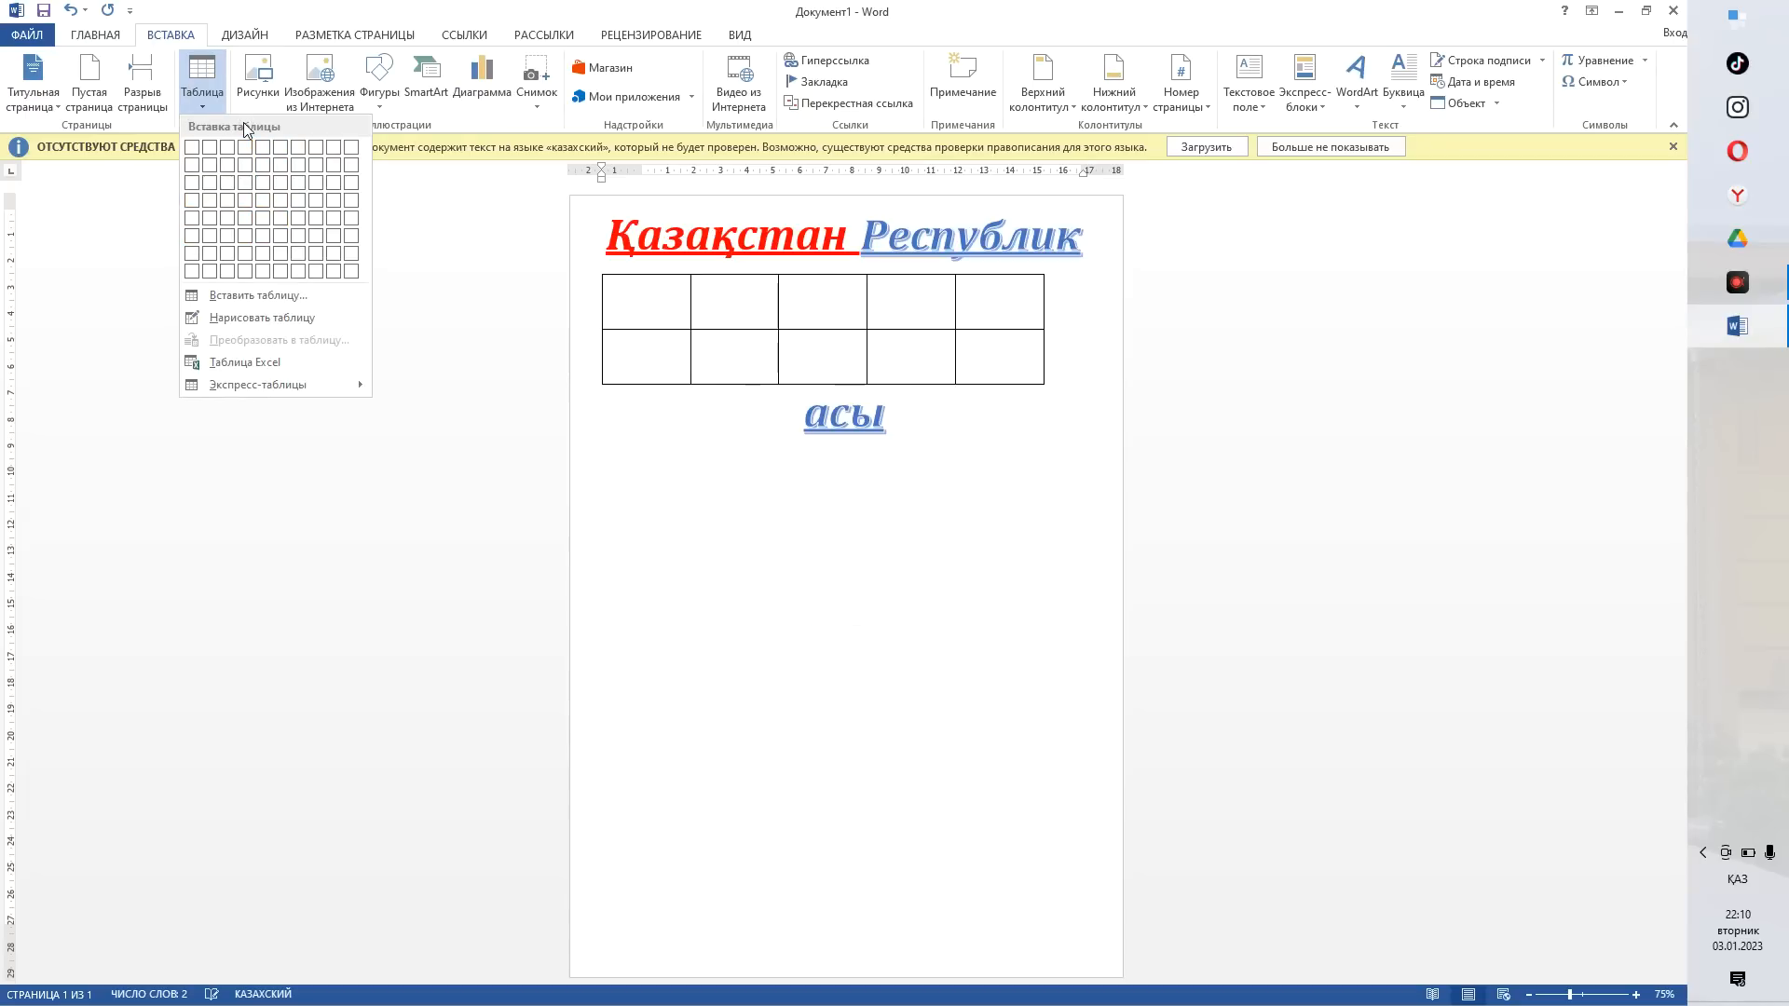
left_click(258, 93)
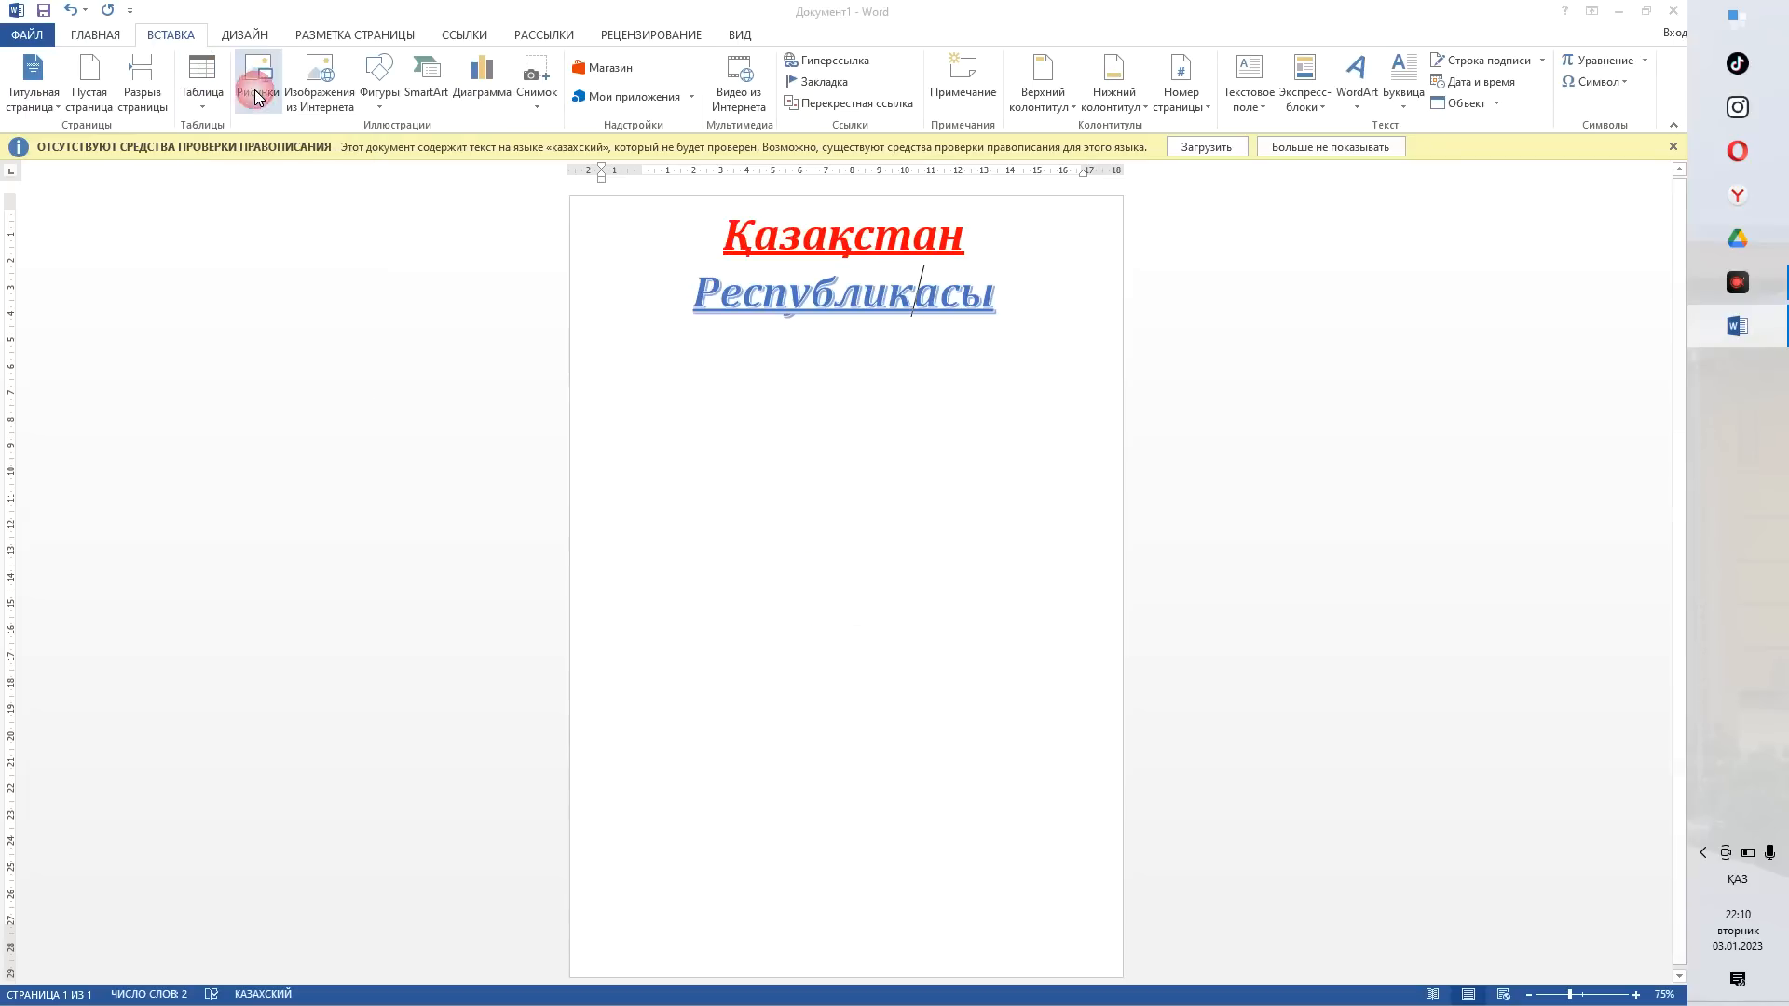
left_click(872, 14)
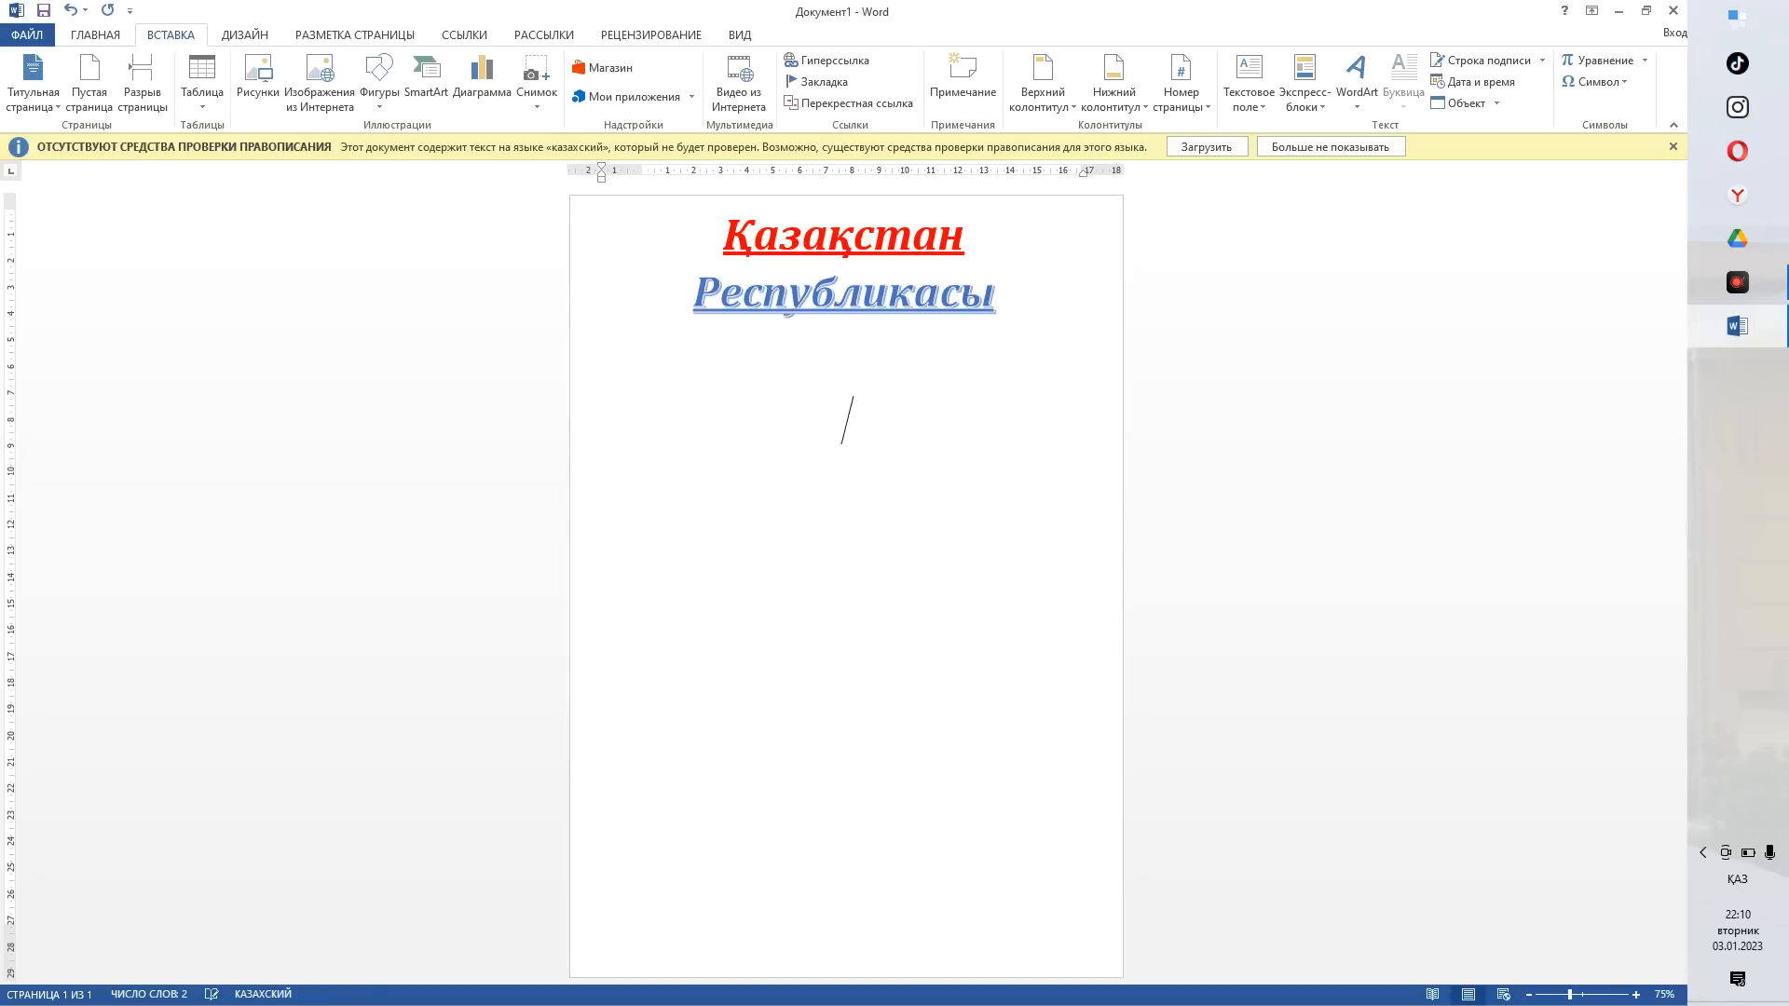
- Insert a table of three columns and two rows below the heading and move it up closer to the heading
left_click(202, 114)
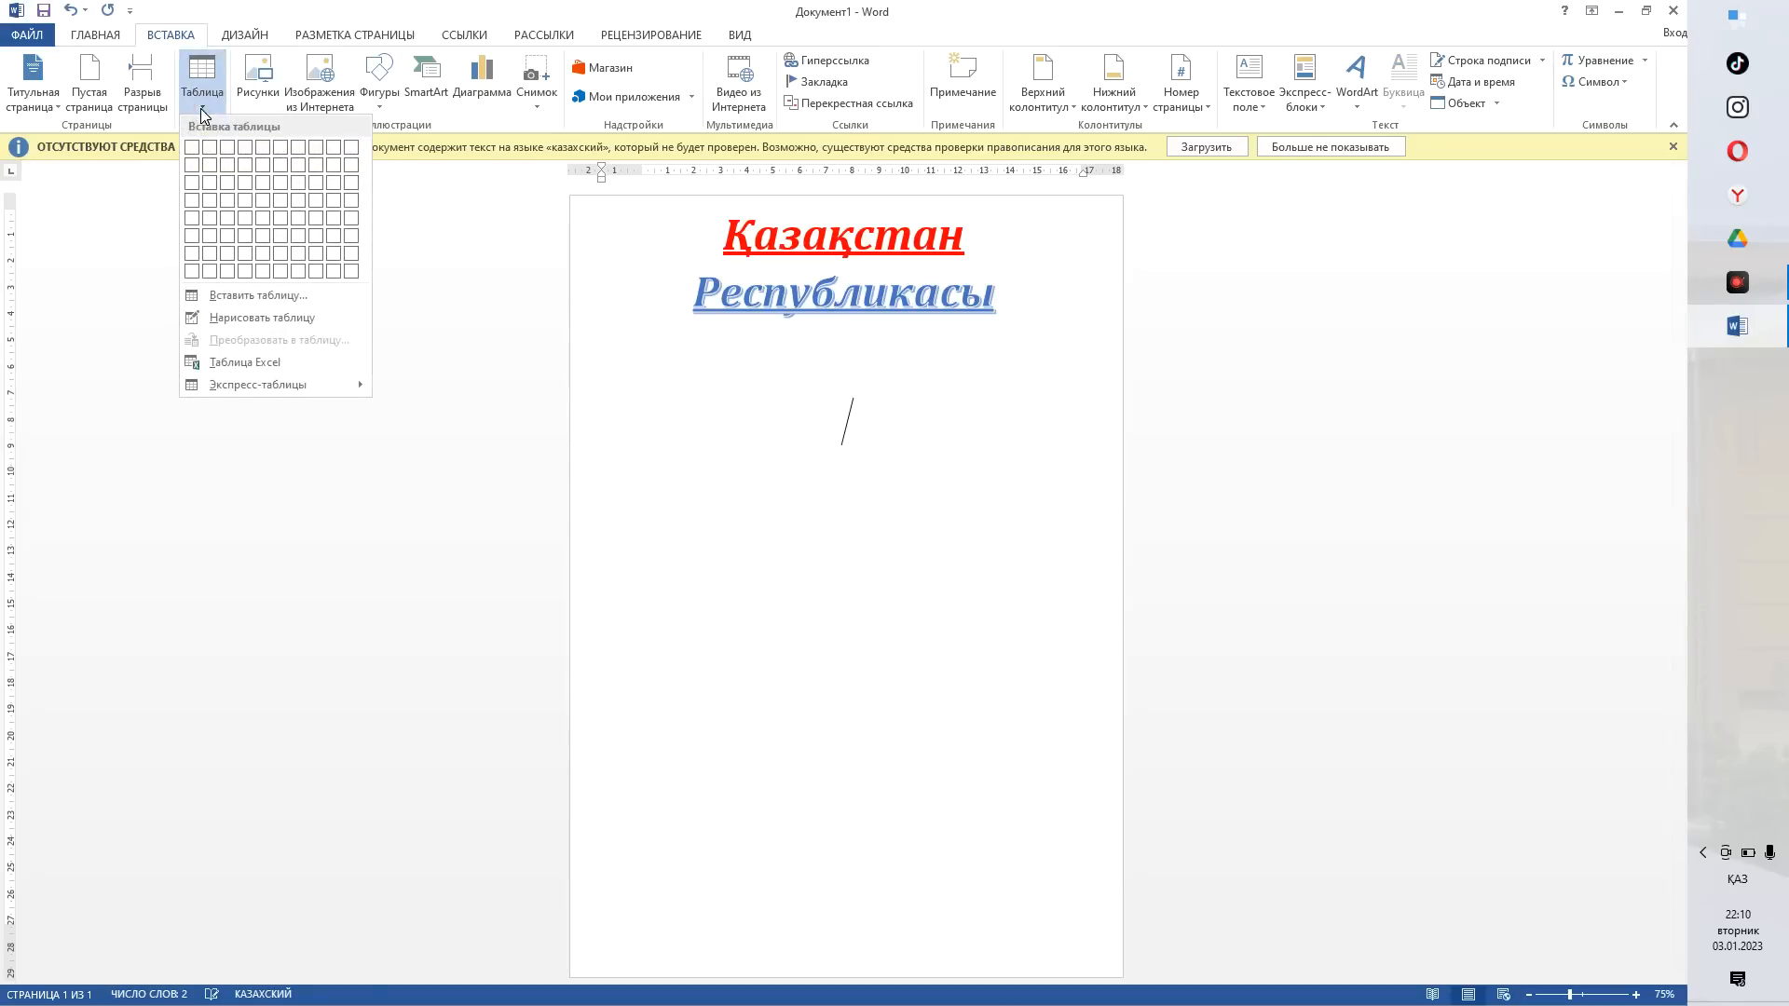
left_click(235, 180)
left_click(843, 526)
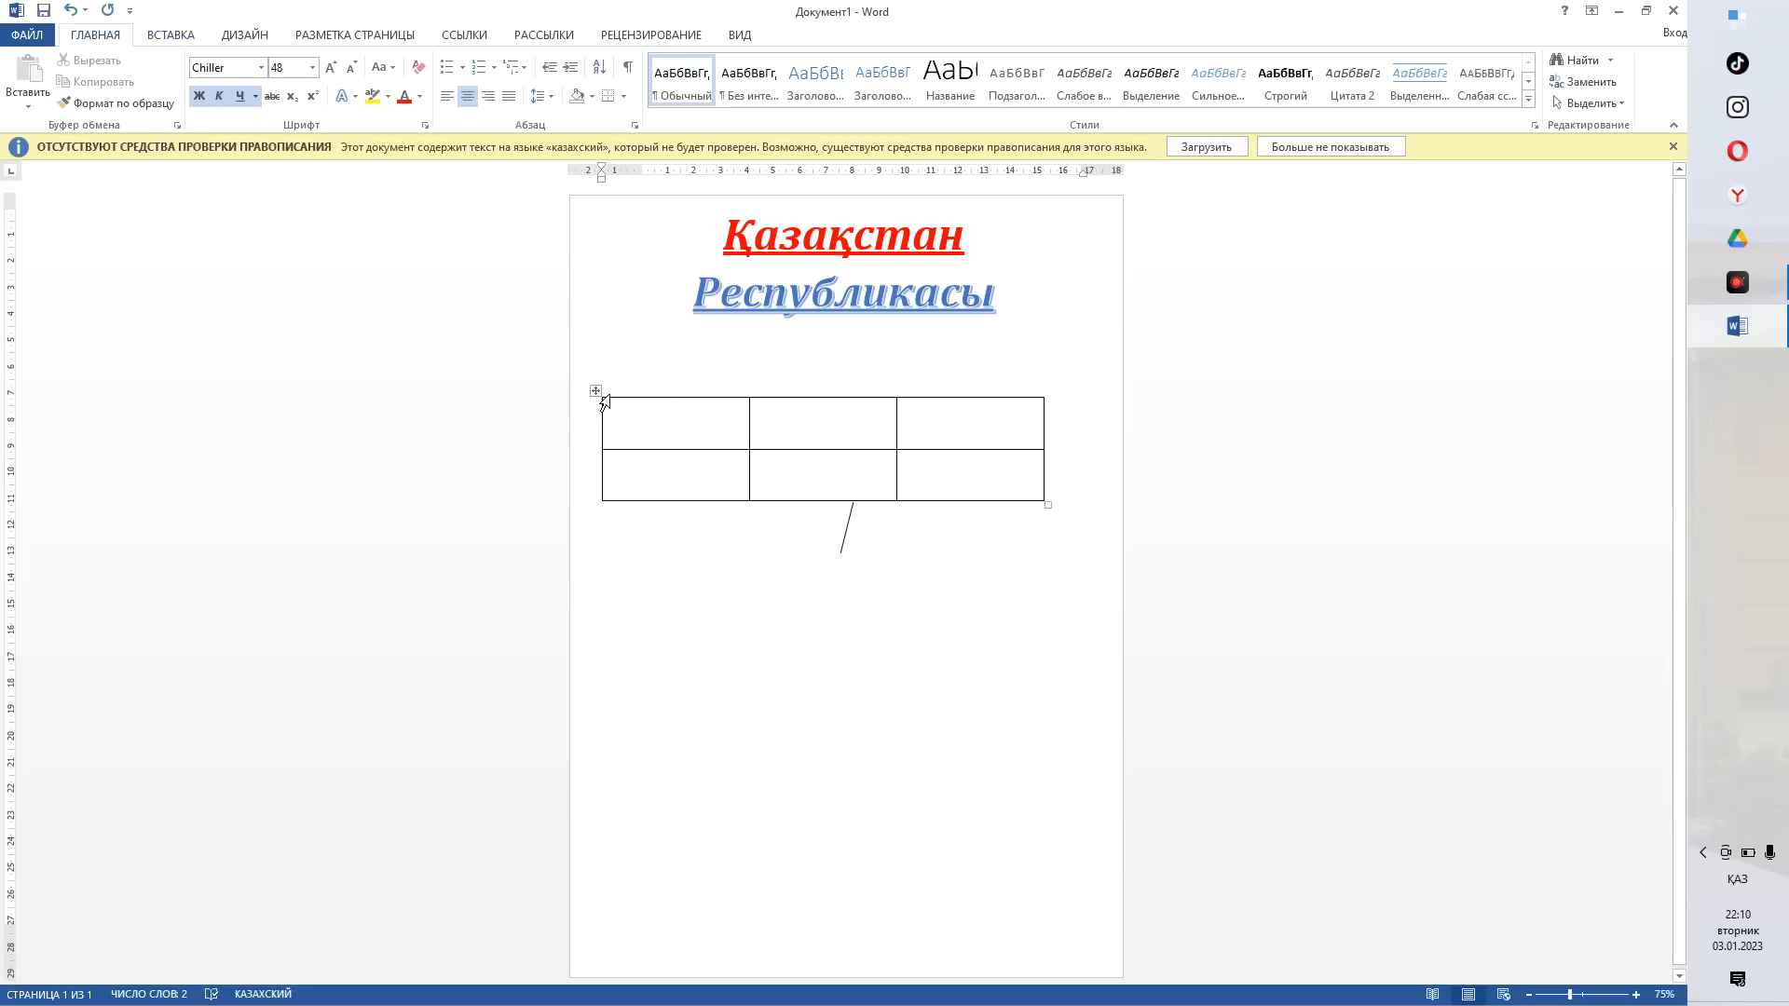
left_click_drag(598, 392, 591, 349)
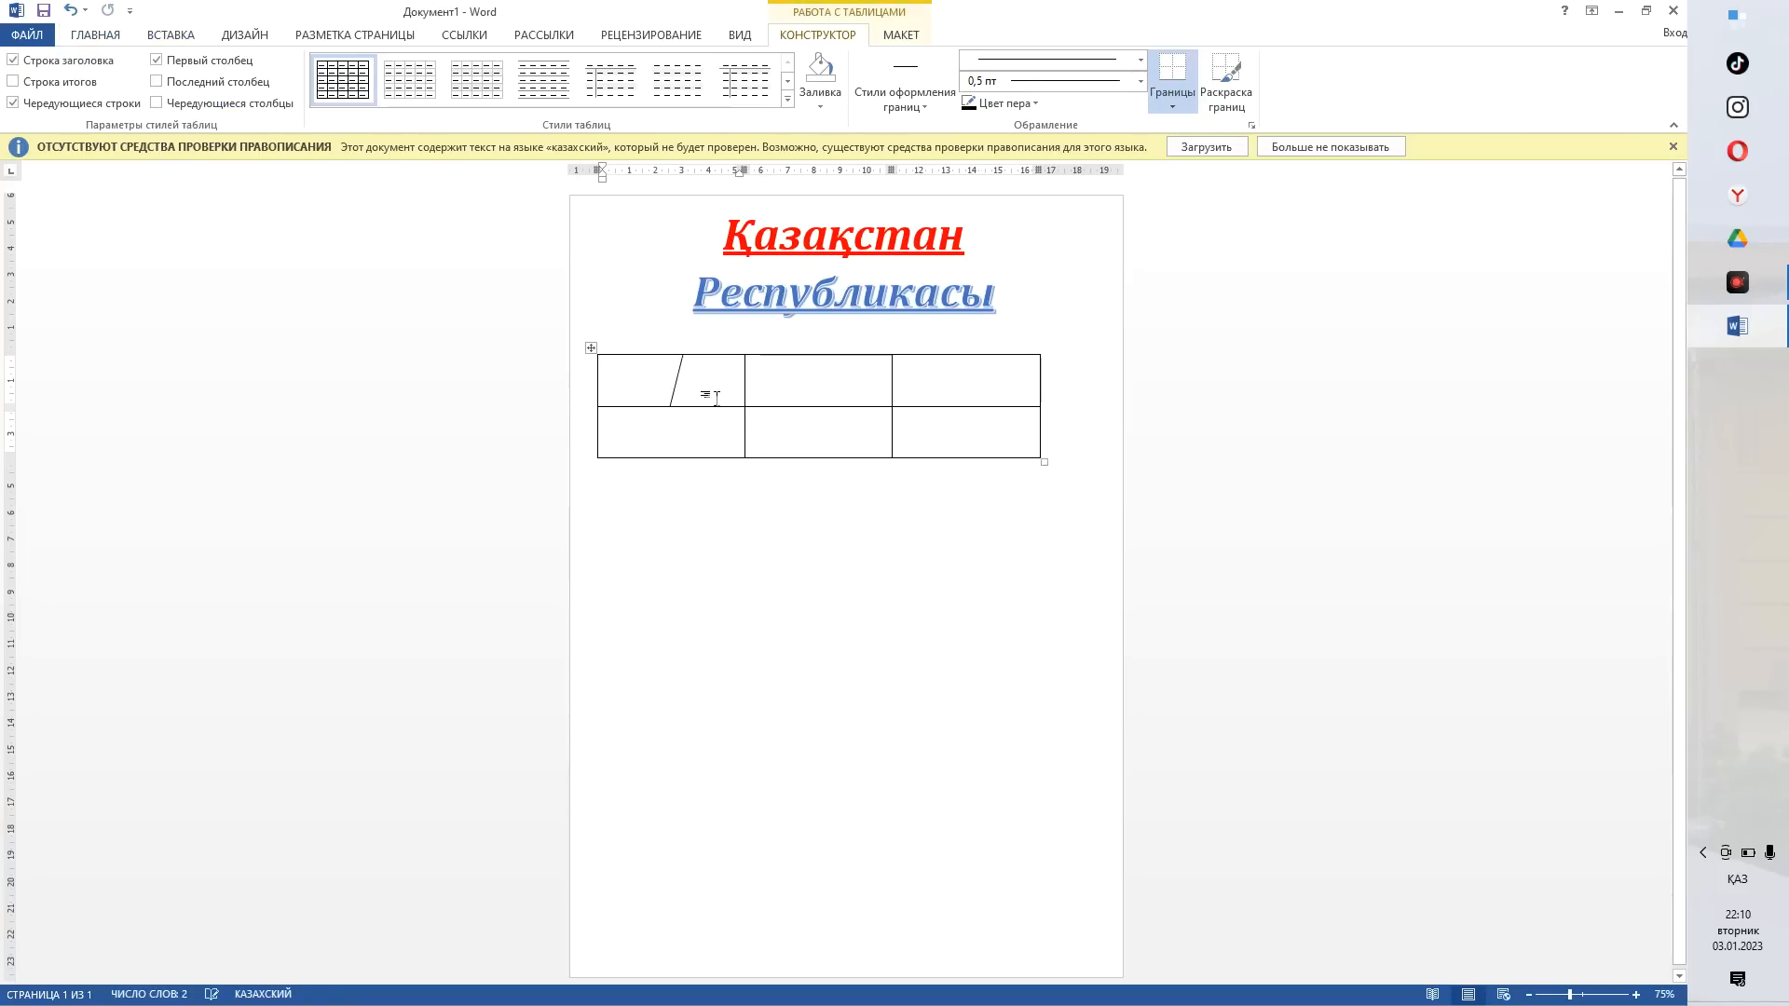
left_click(951, 472)
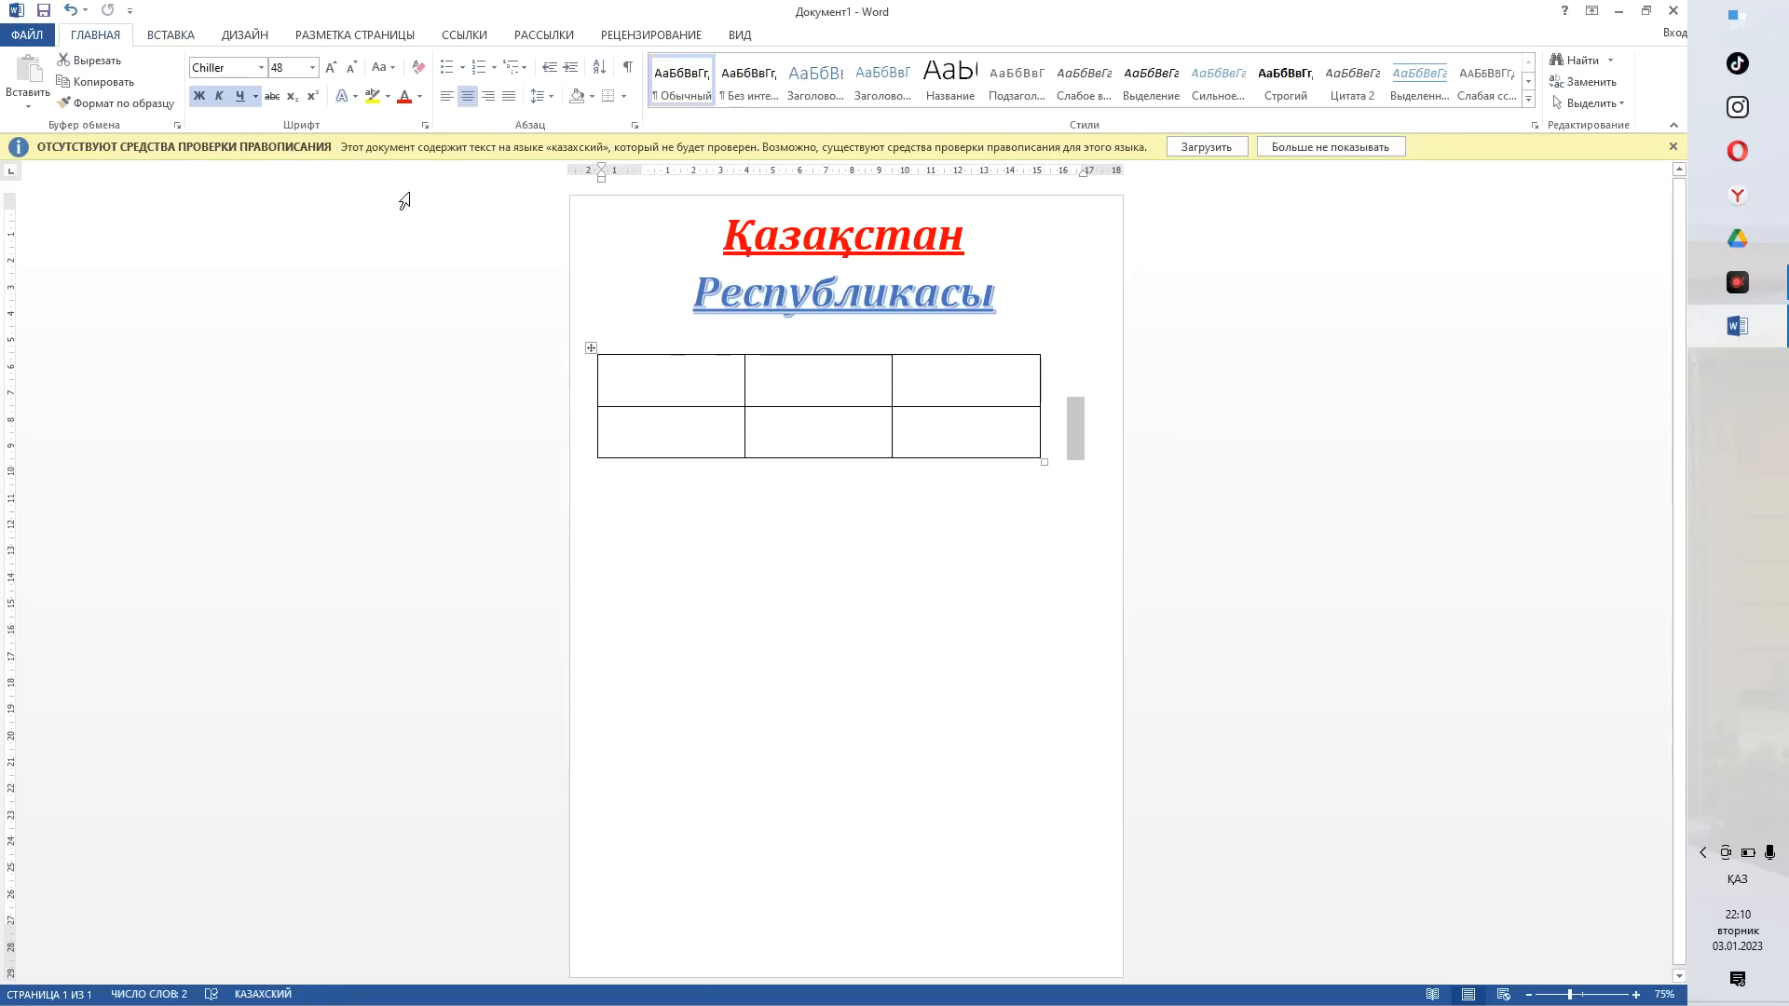
- Insert the picture "Превью YouTube 1280x720 пикс (11)" from the Загрузки folder below the table
left_click(170, 36)
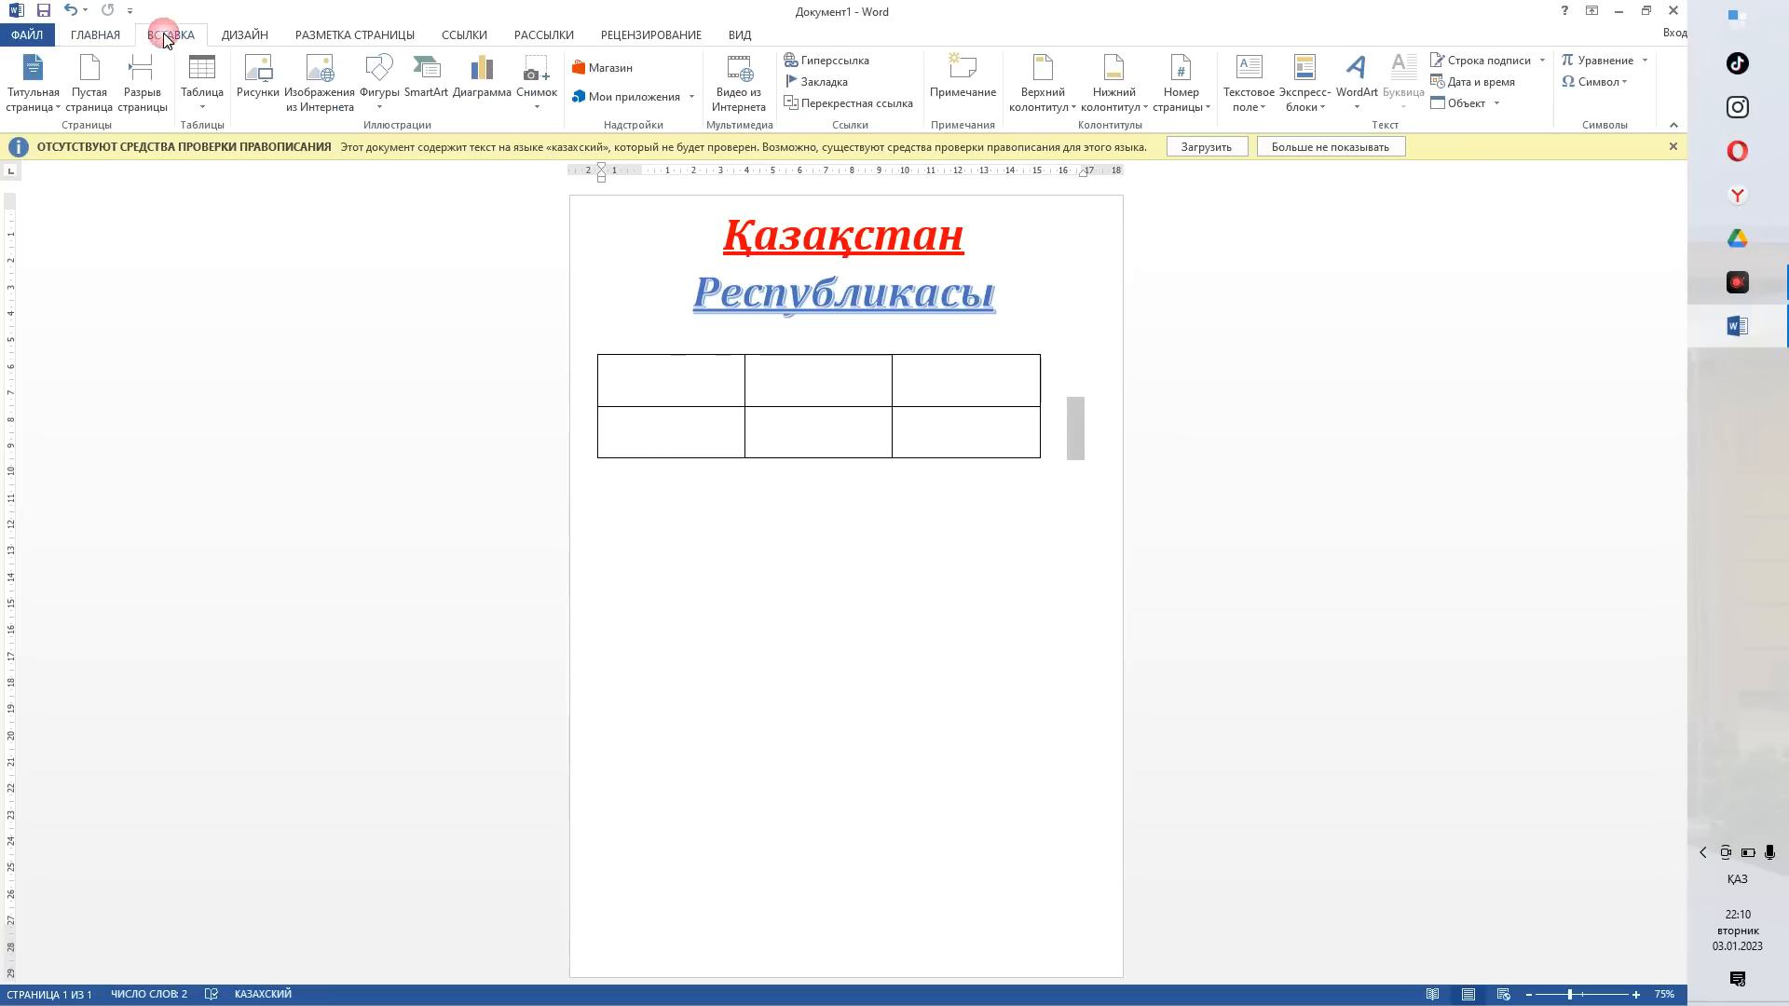
left_click(969, 481)
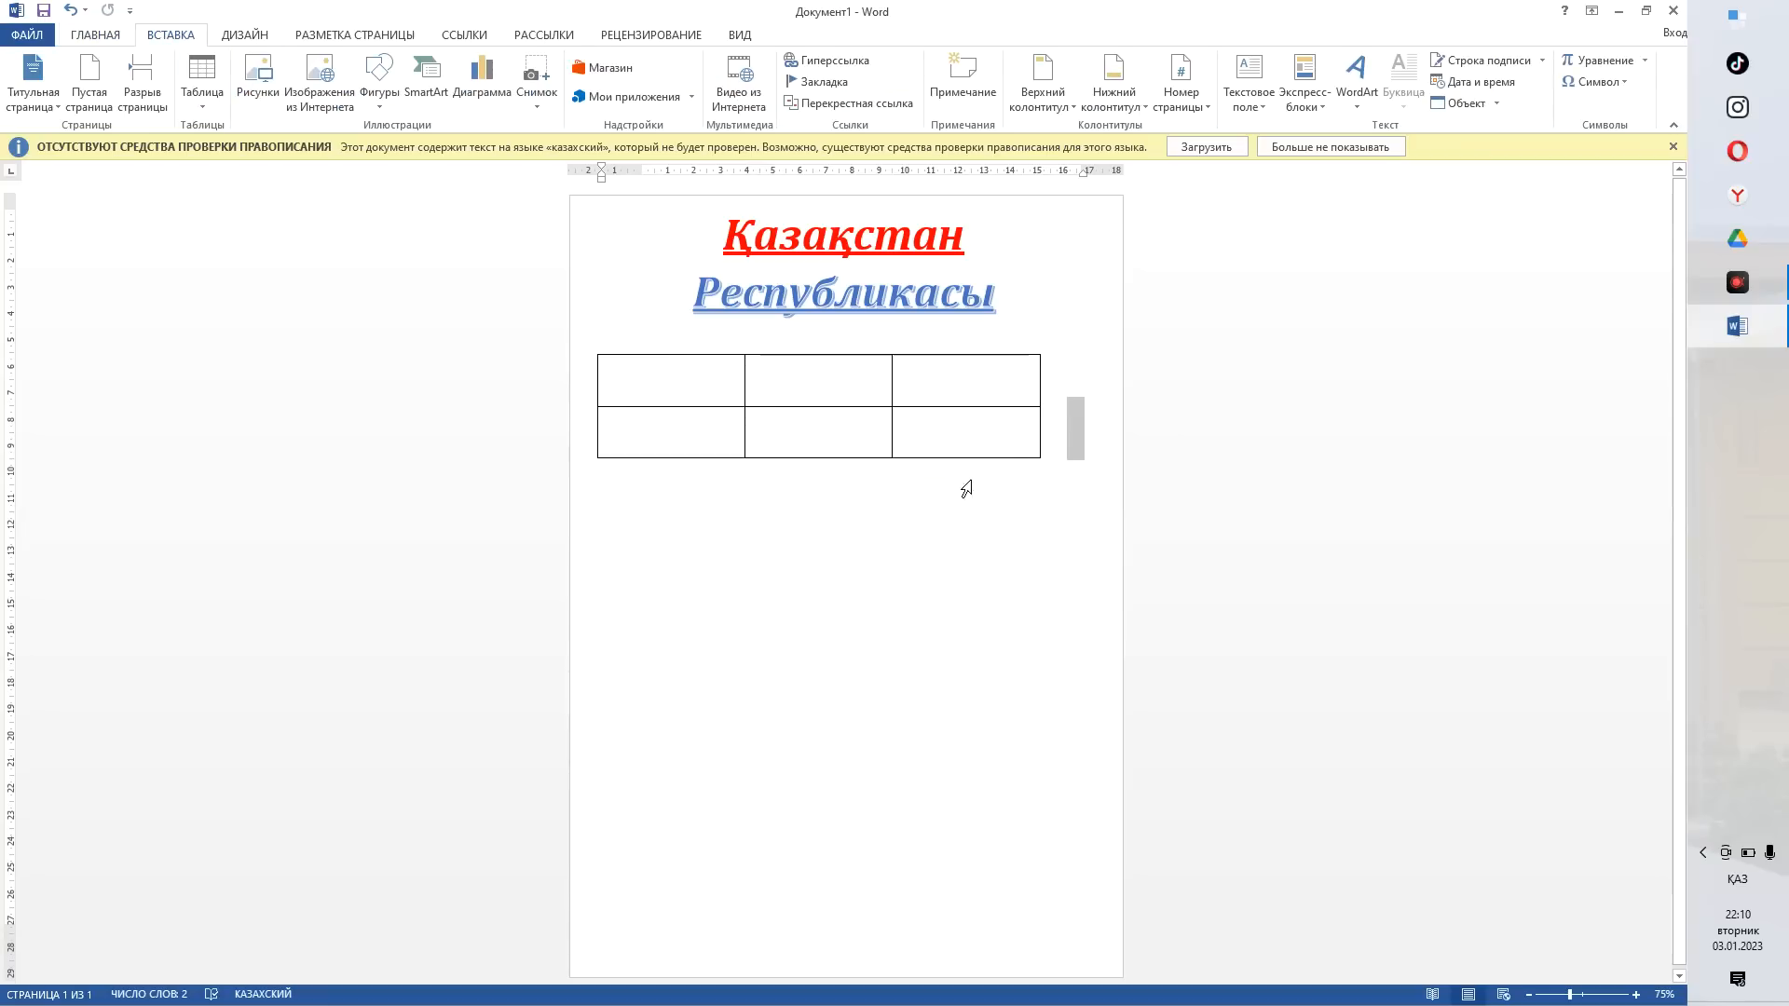
left_click(1062, 447)
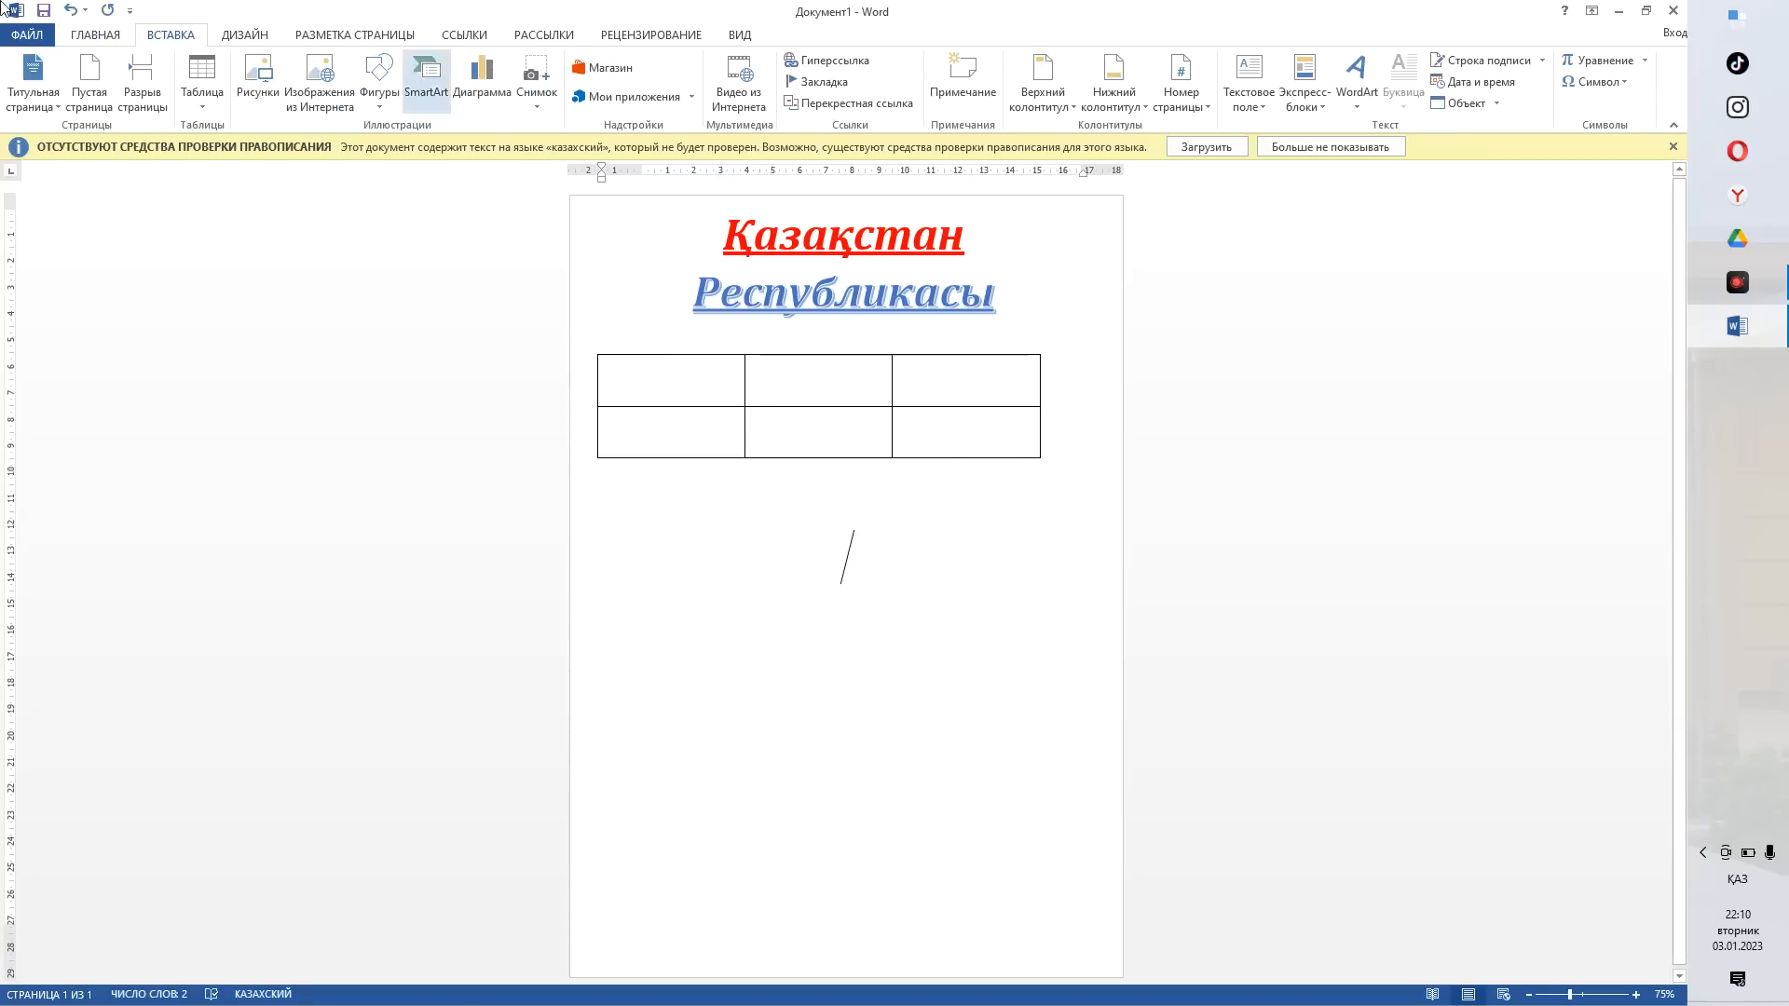
left_click(257, 95)
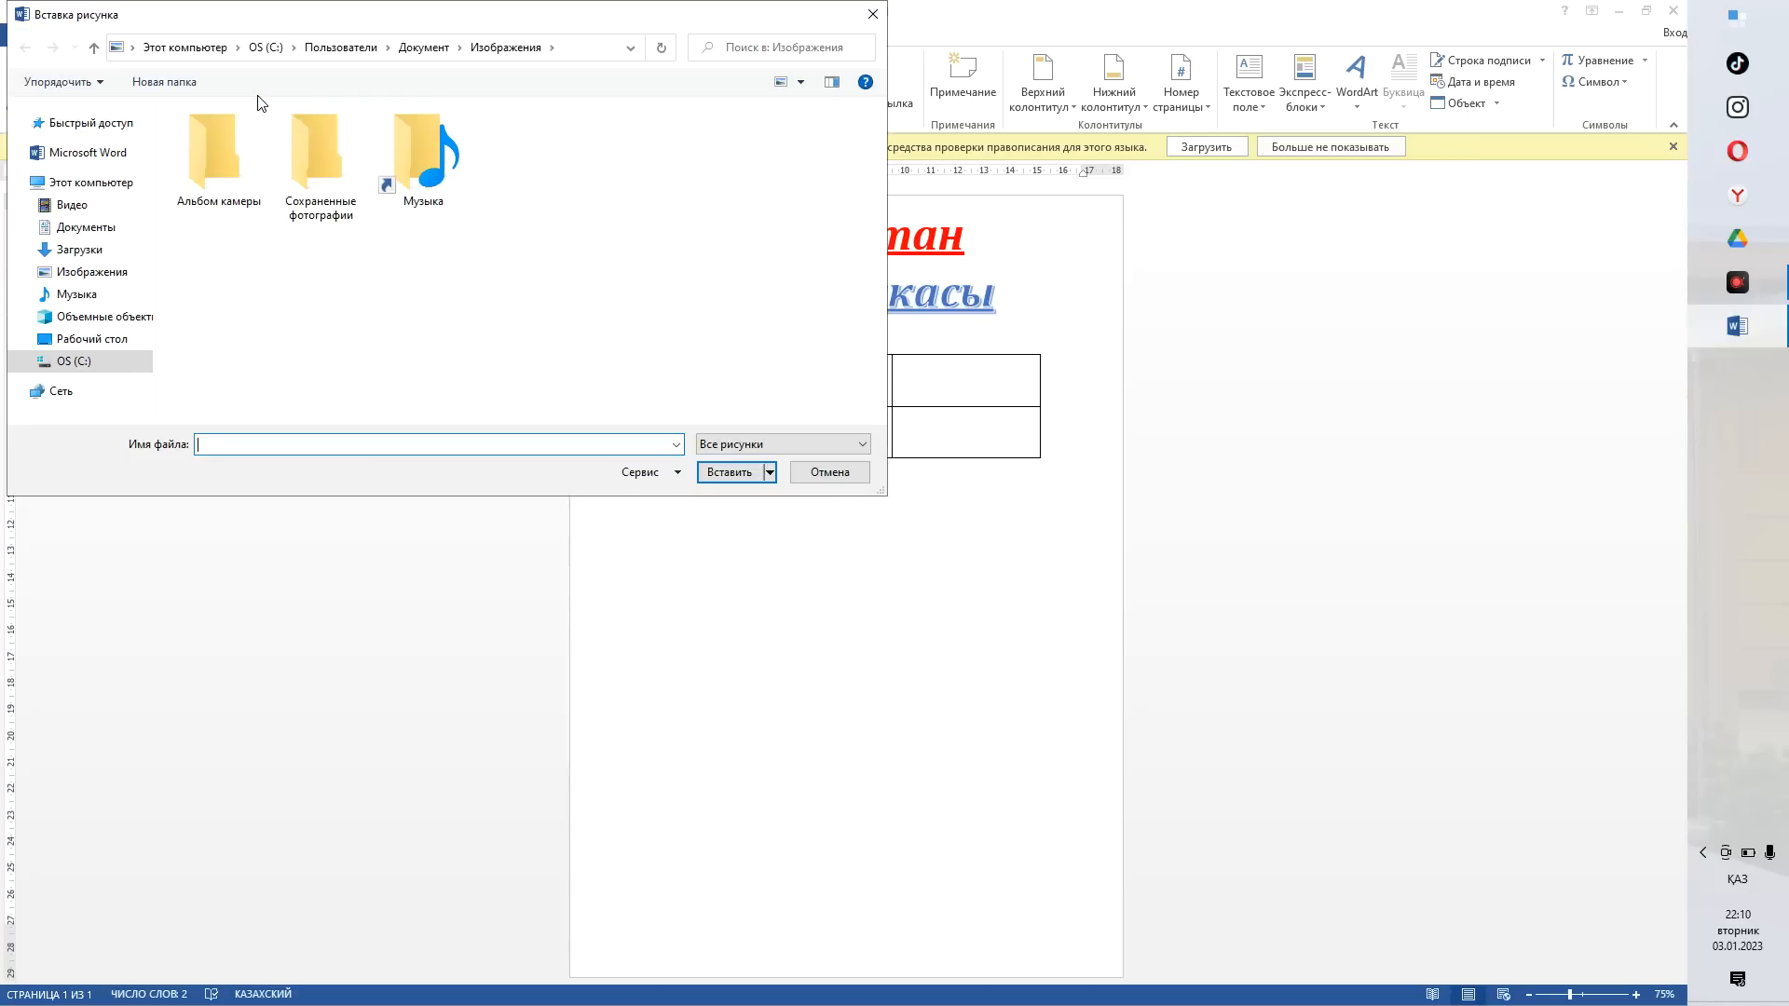
left_click(104, 250)
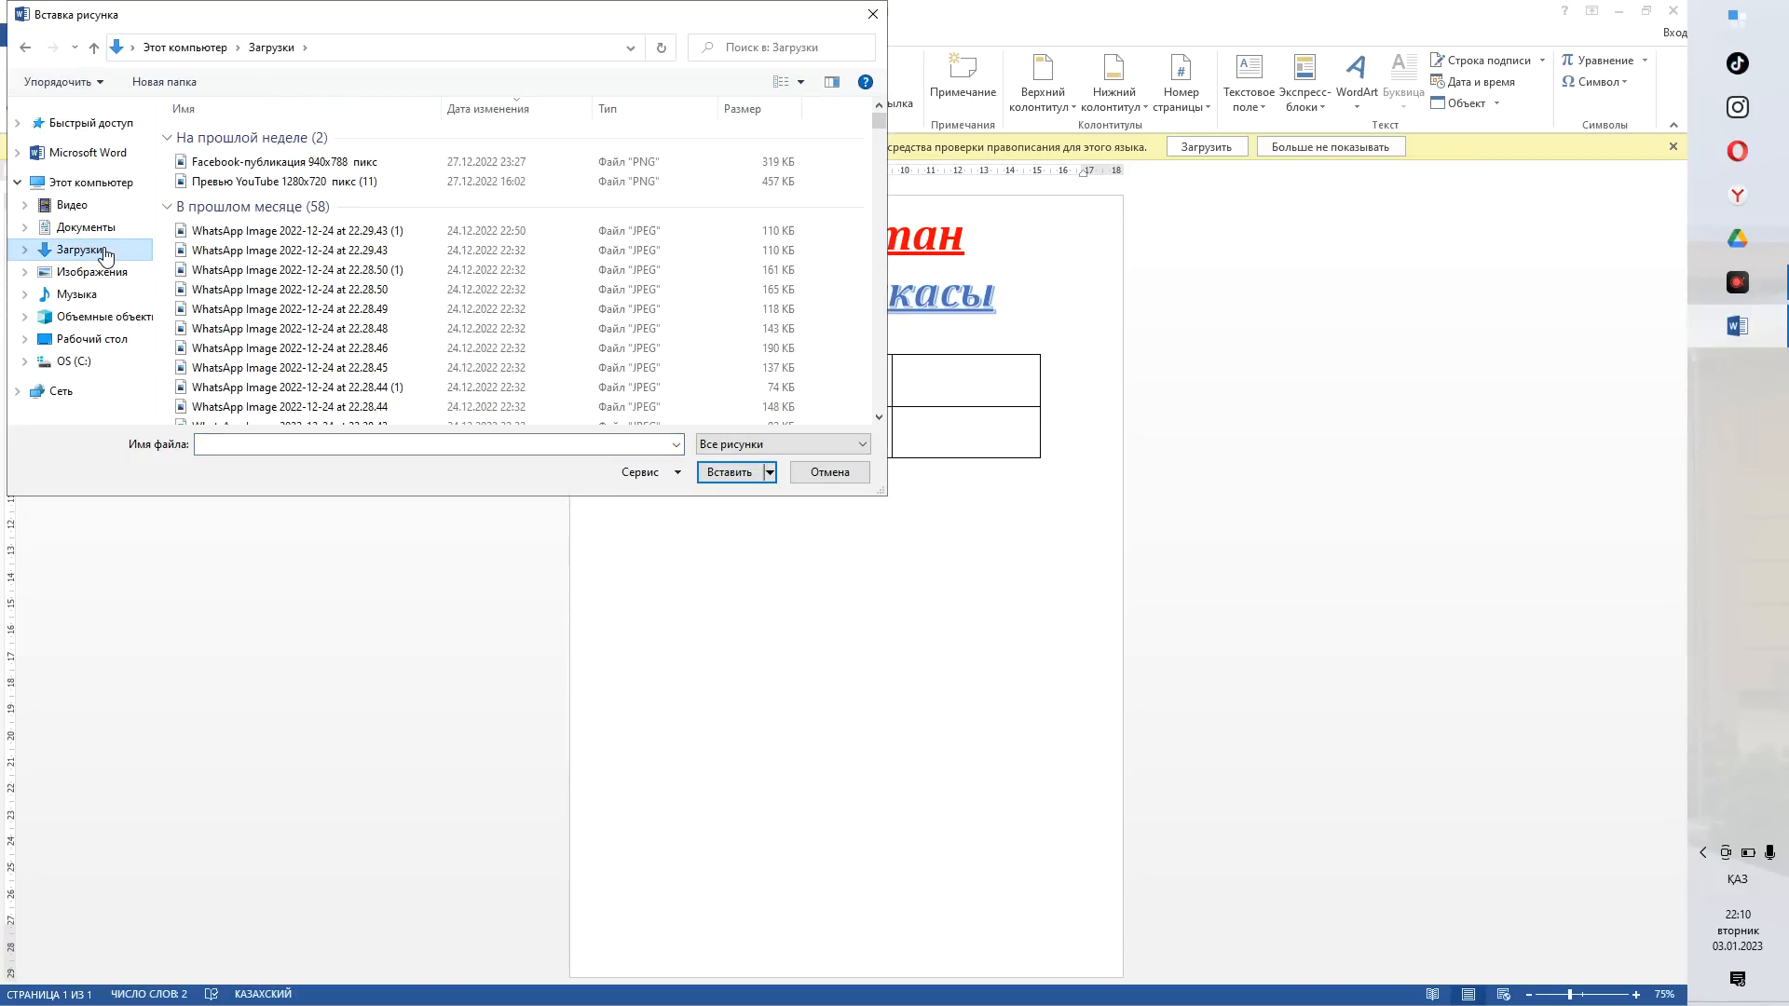
left_click(240, 183)
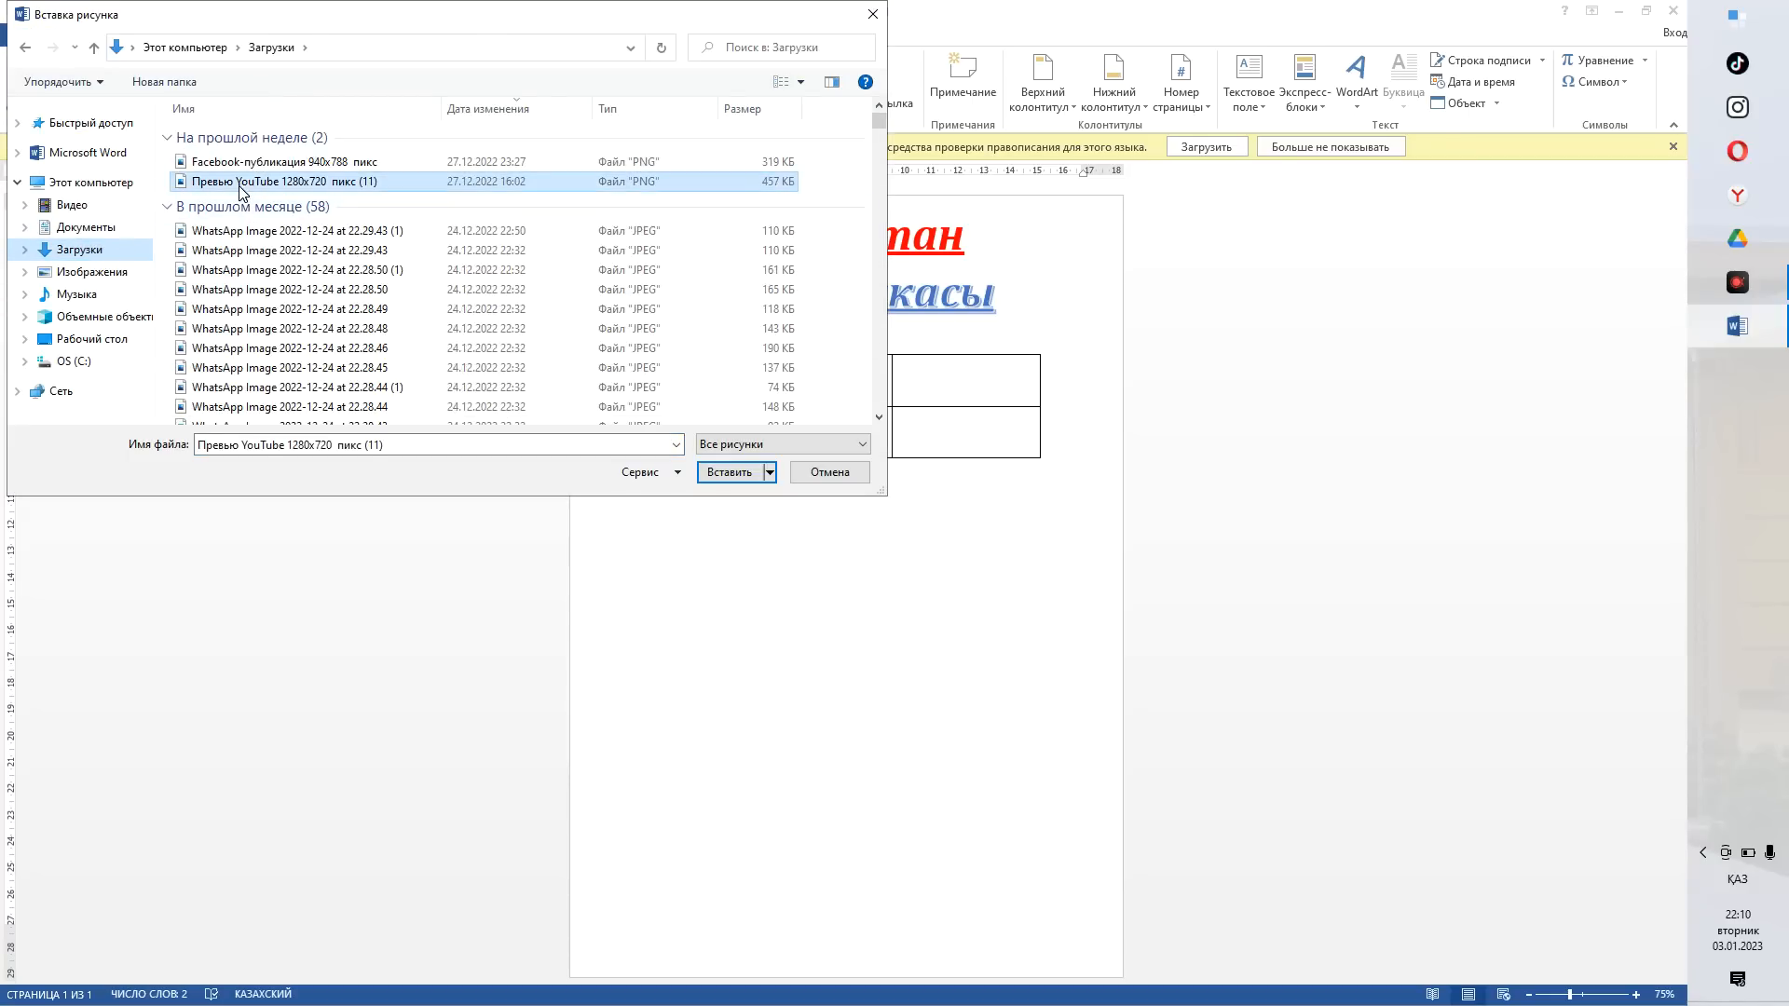
left_click(723, 472)
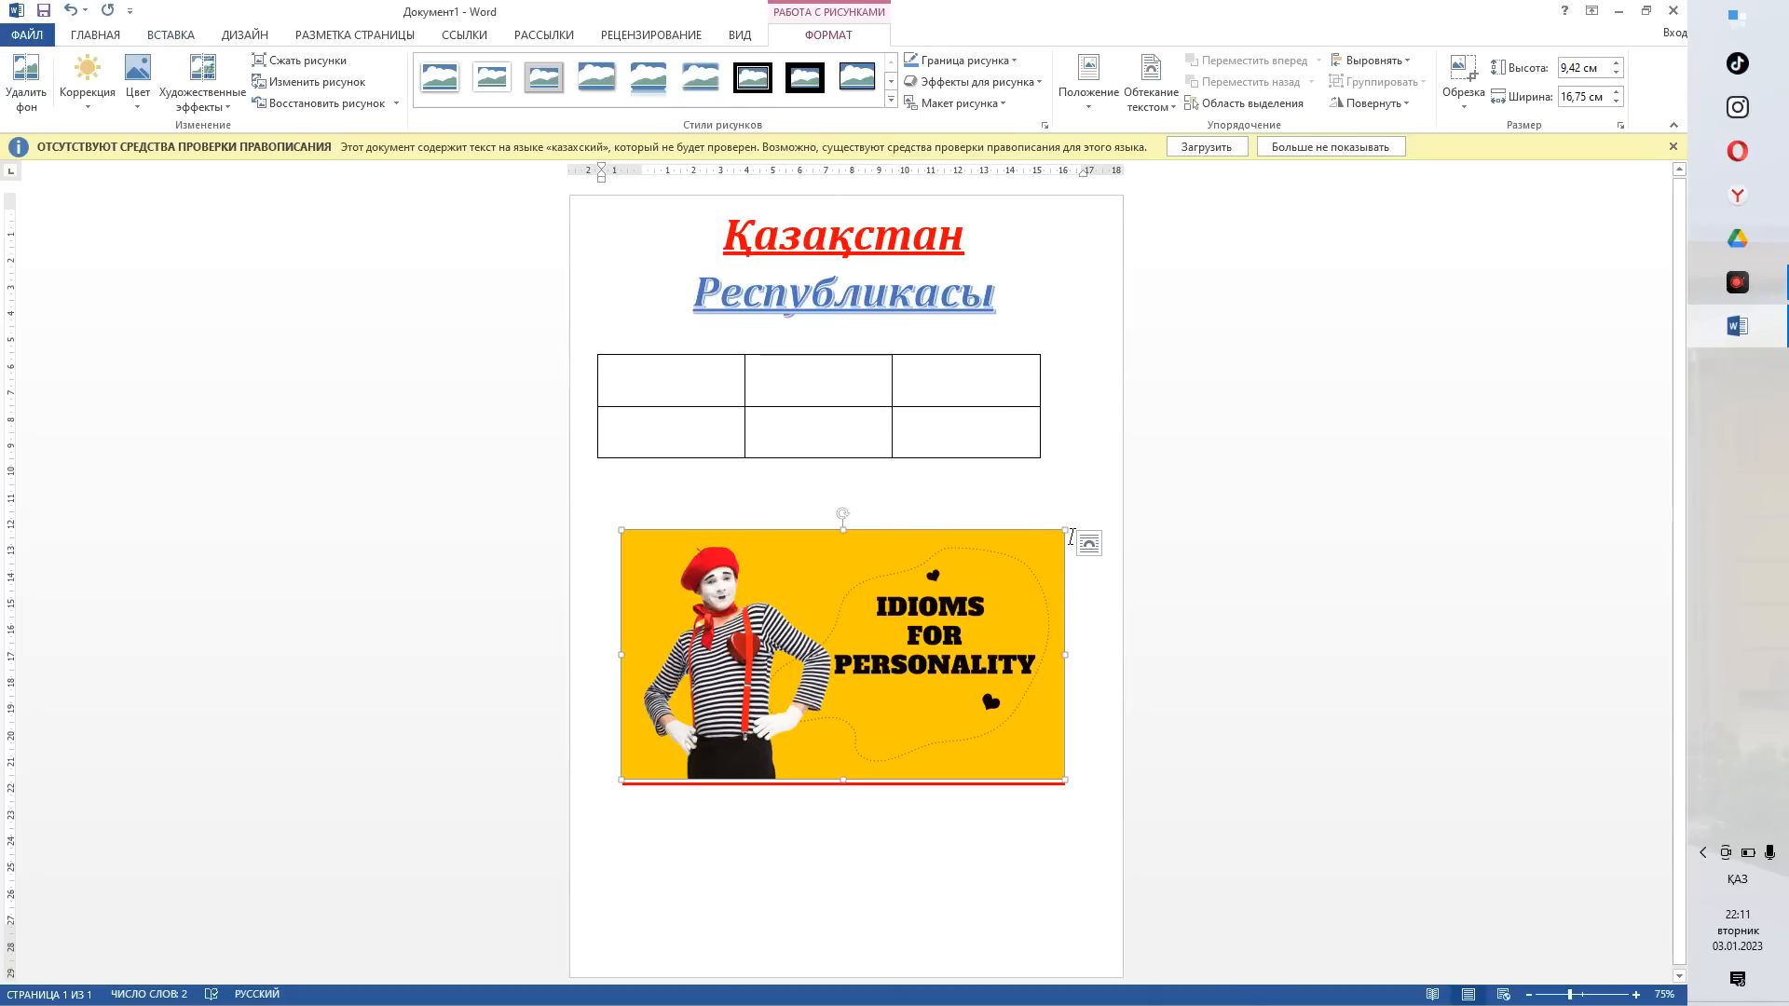
- Shrink the inserted picture proportionally to about 6.07 cm high and 10.8 cm wide
left_click_drag(1065, 530, 969, 587)
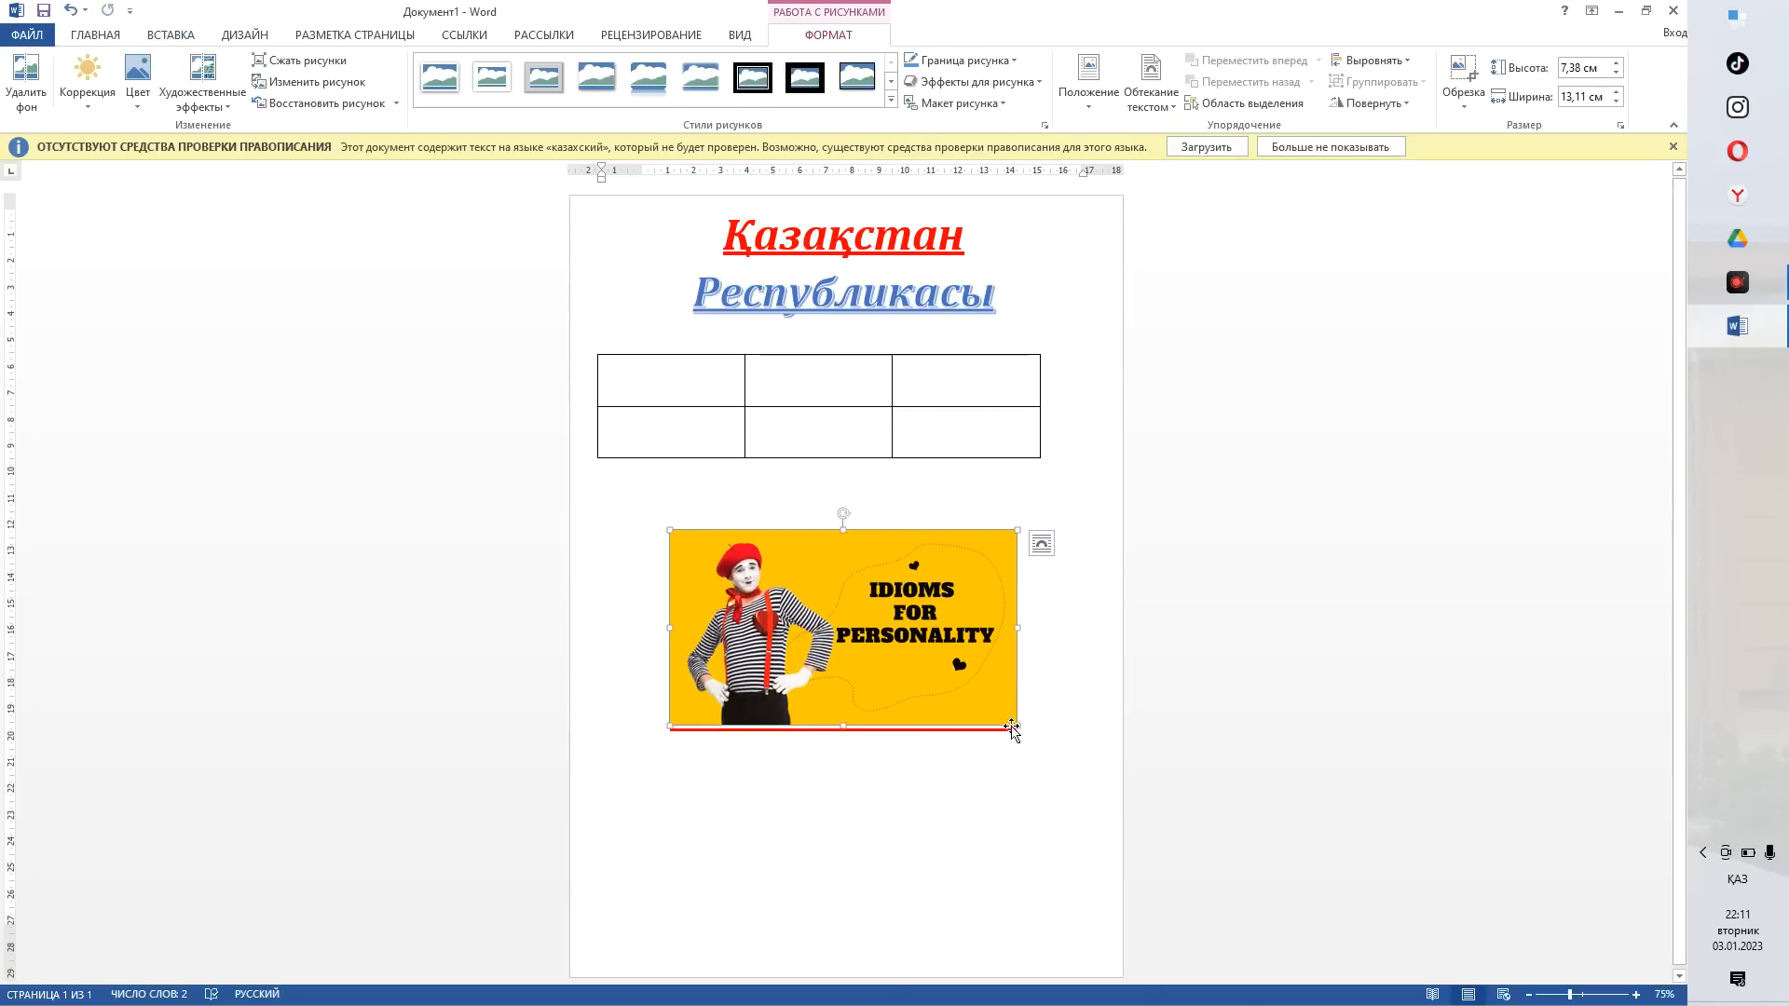
left_click_drag(1015, 722, 956, 690)
mouse_move(823, 615)
left_mouse_down()
mouse_move(766, 663)
mouse_move(814, 591)
left_mouse_up()
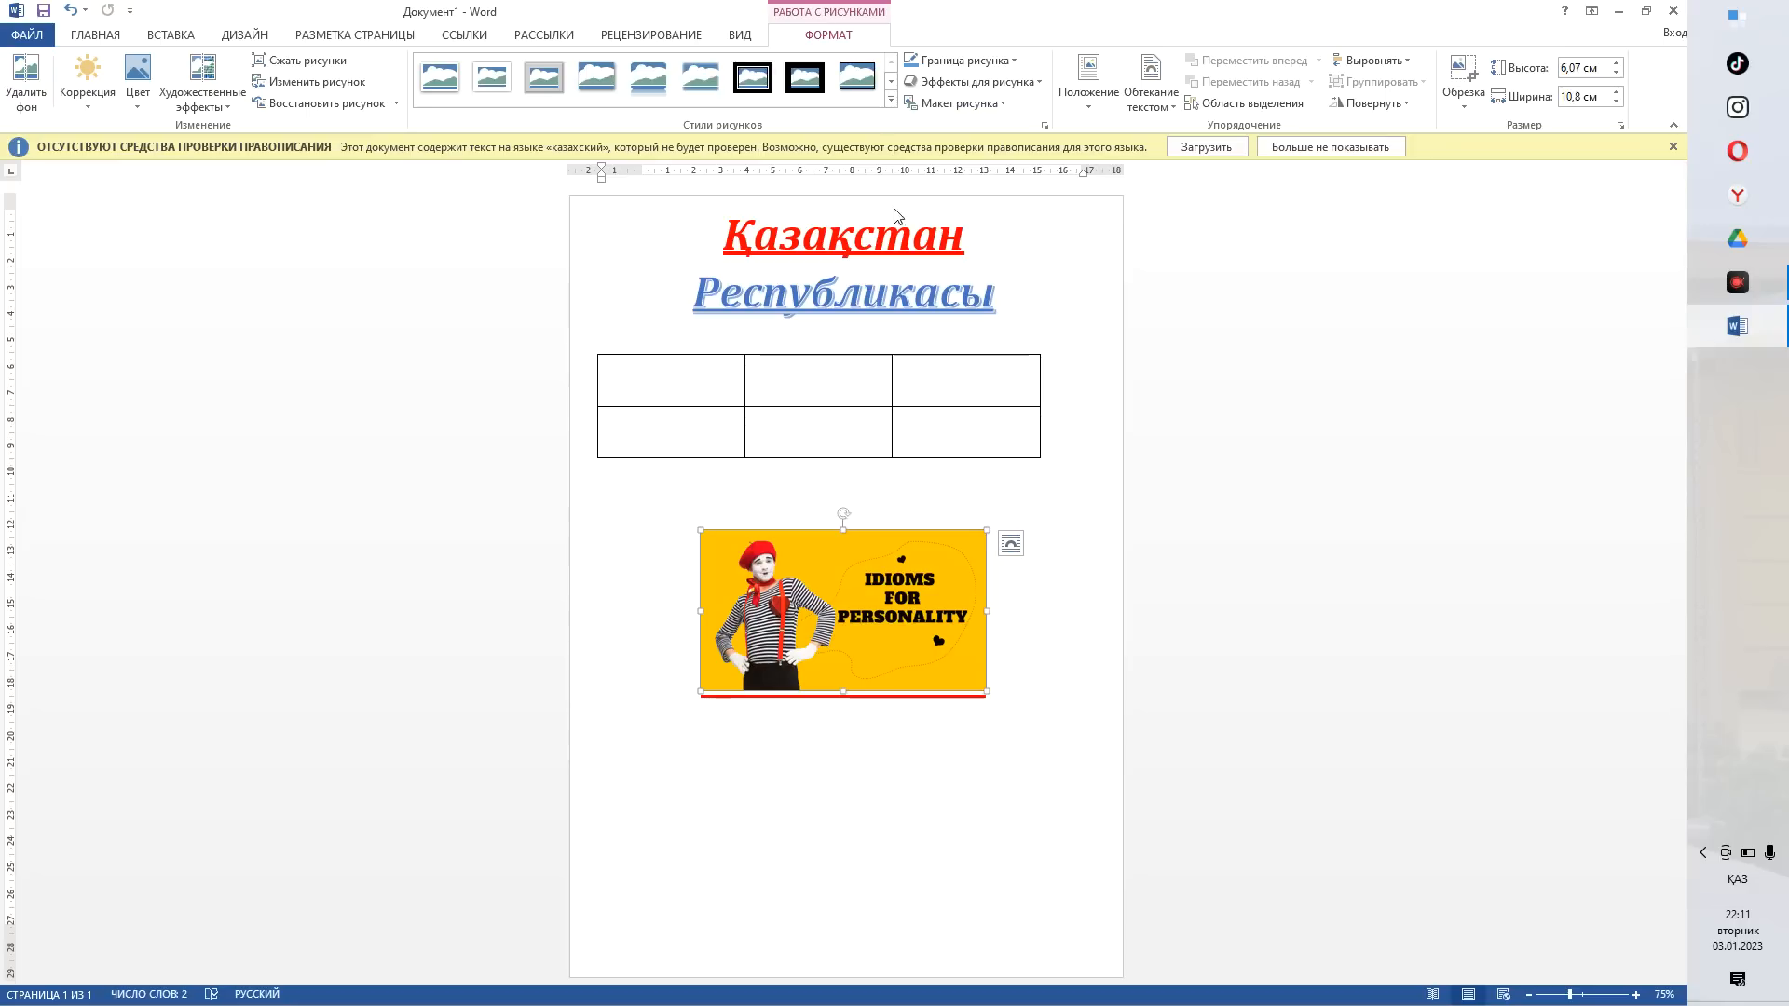
- Set the picture's text wrapping to in front of text and move it directly under the table, near the page's left margin
left_click(1089, 89)
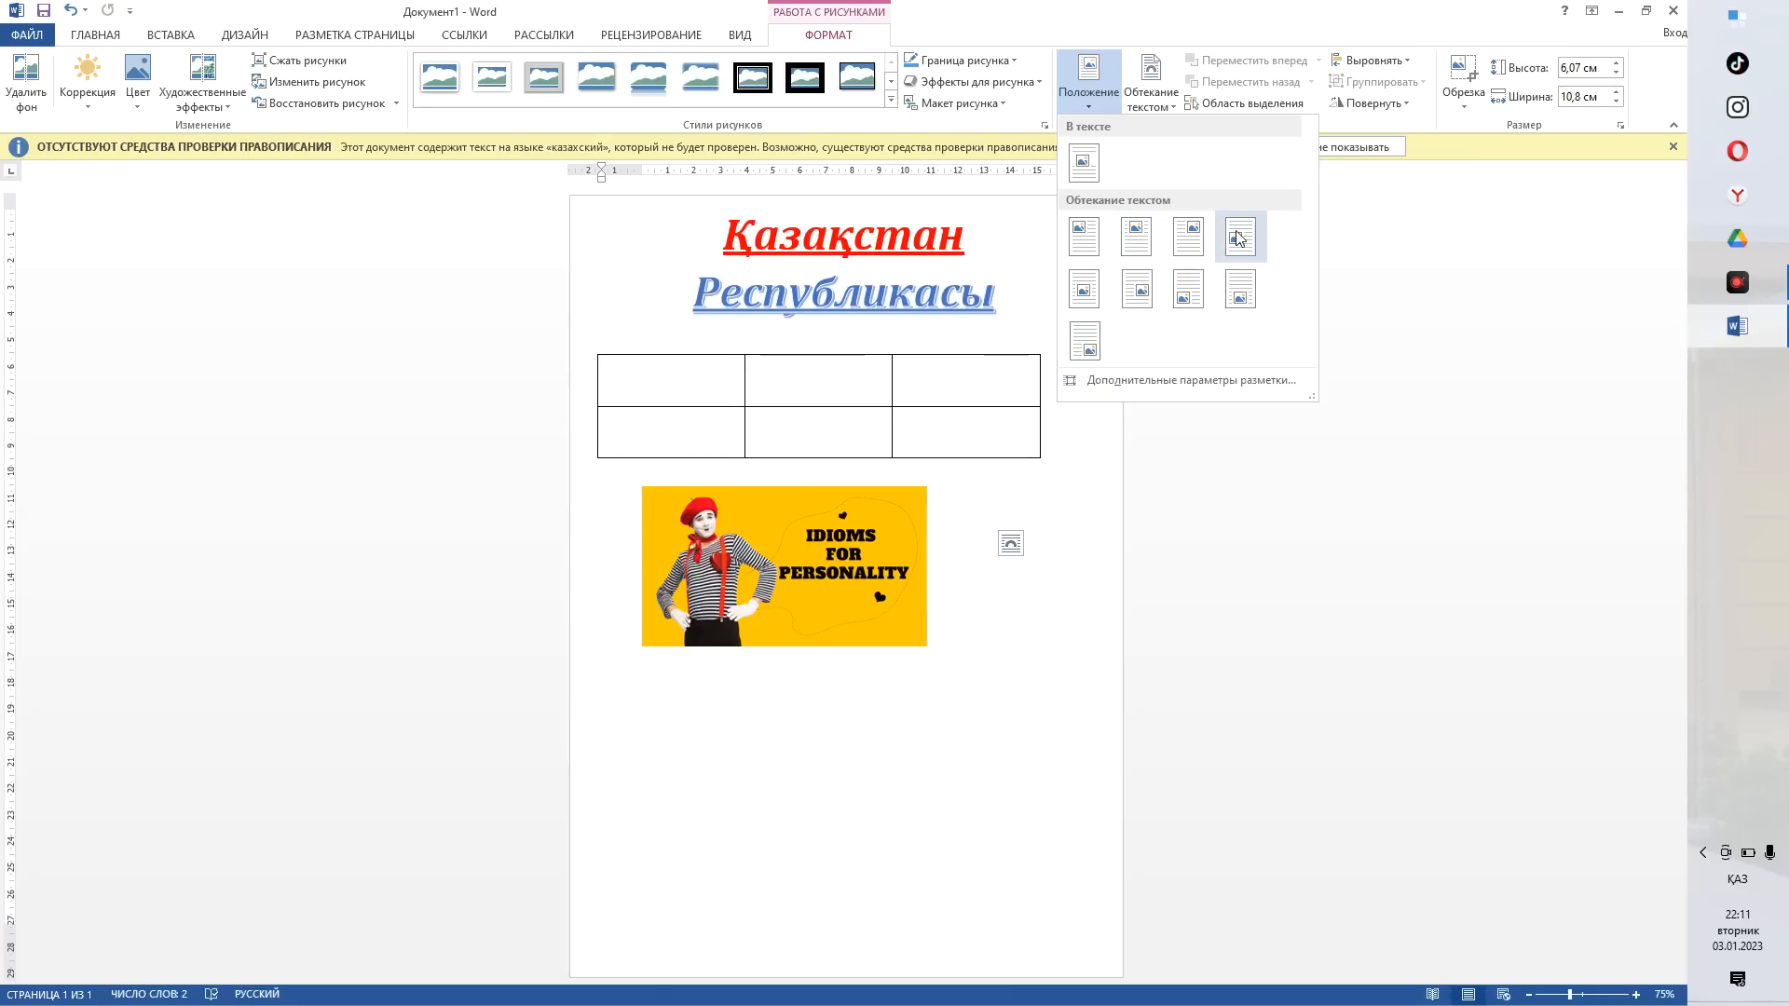
left_click(1160, 91)
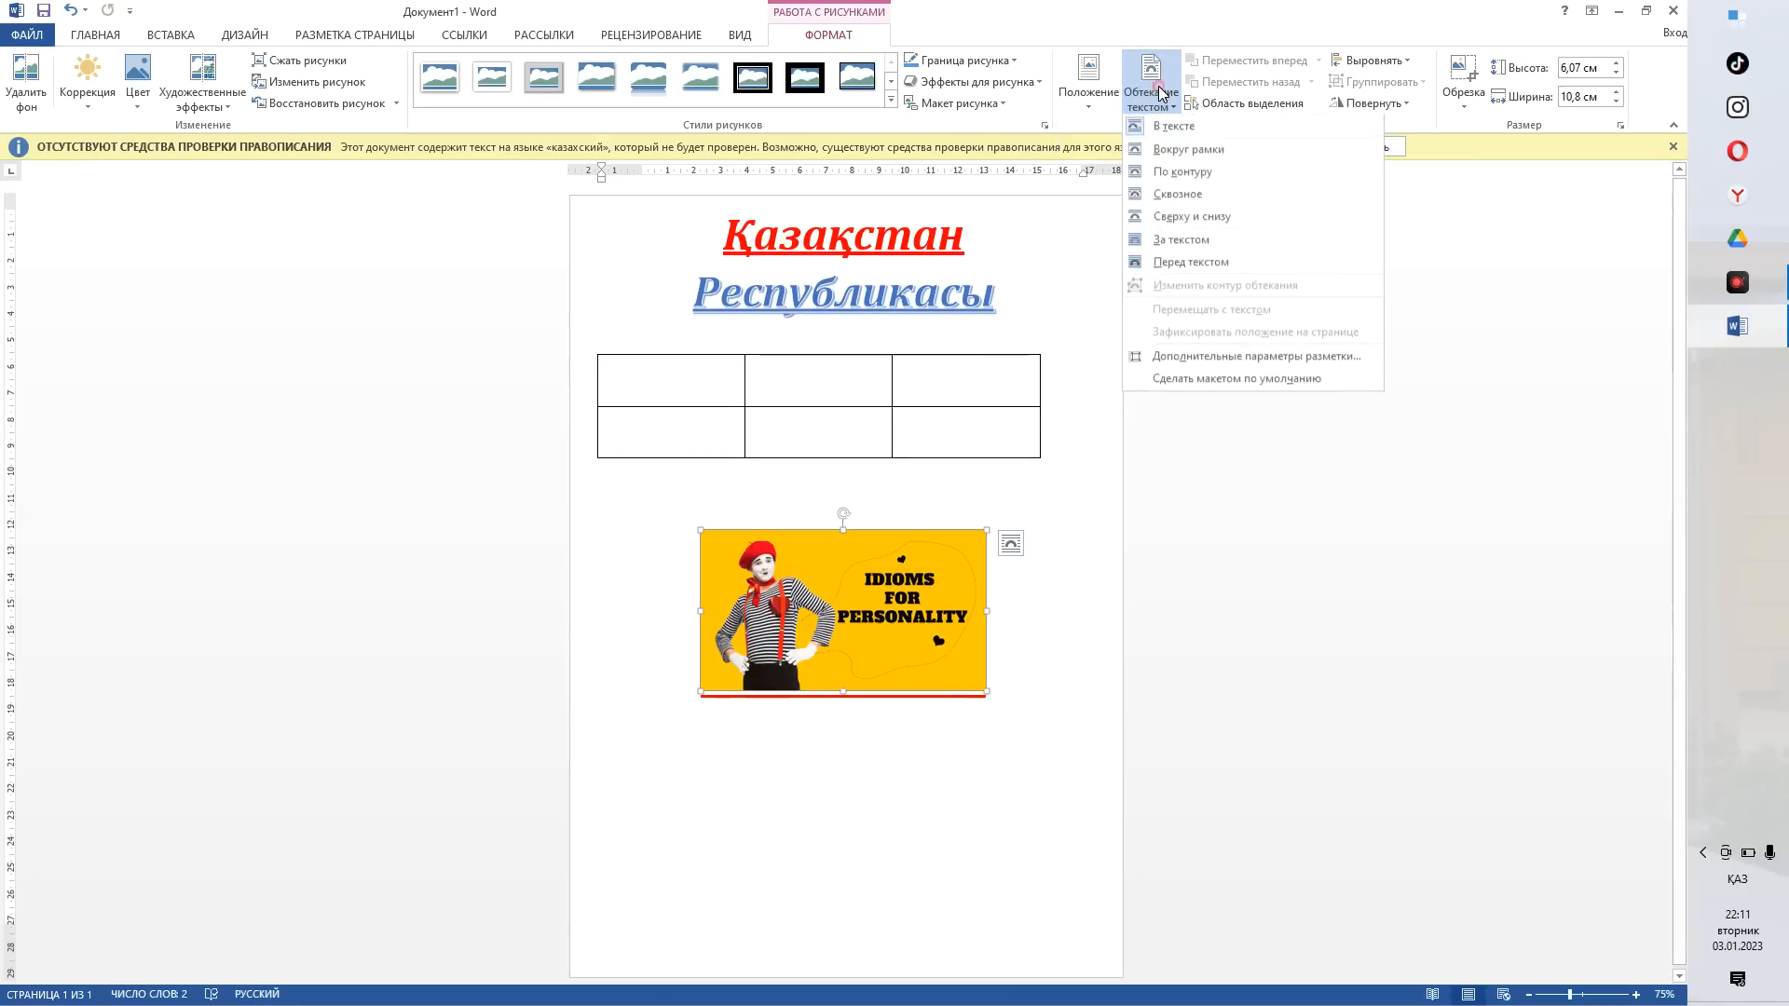
left_click(1182, 270)
left_click_drag(919, 629, 822, 570)
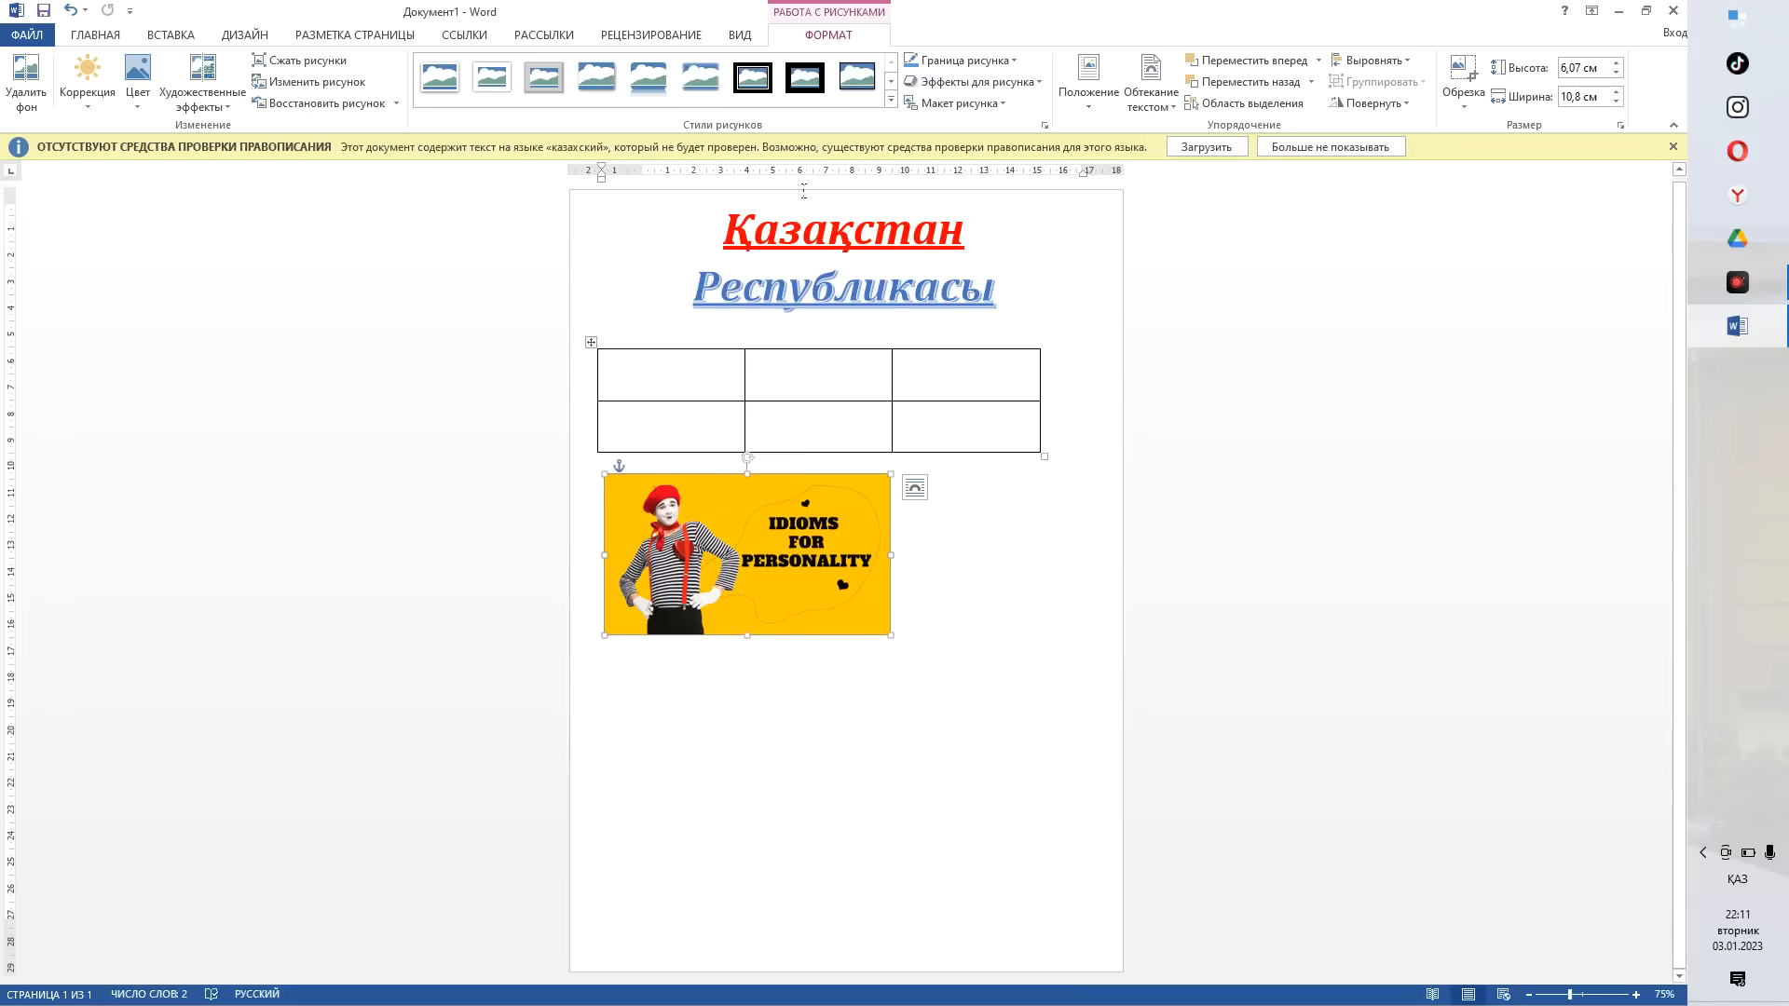
- Apply the black double-frame picture style to the picture and shift it slightly to the right
left_click(892, 100)
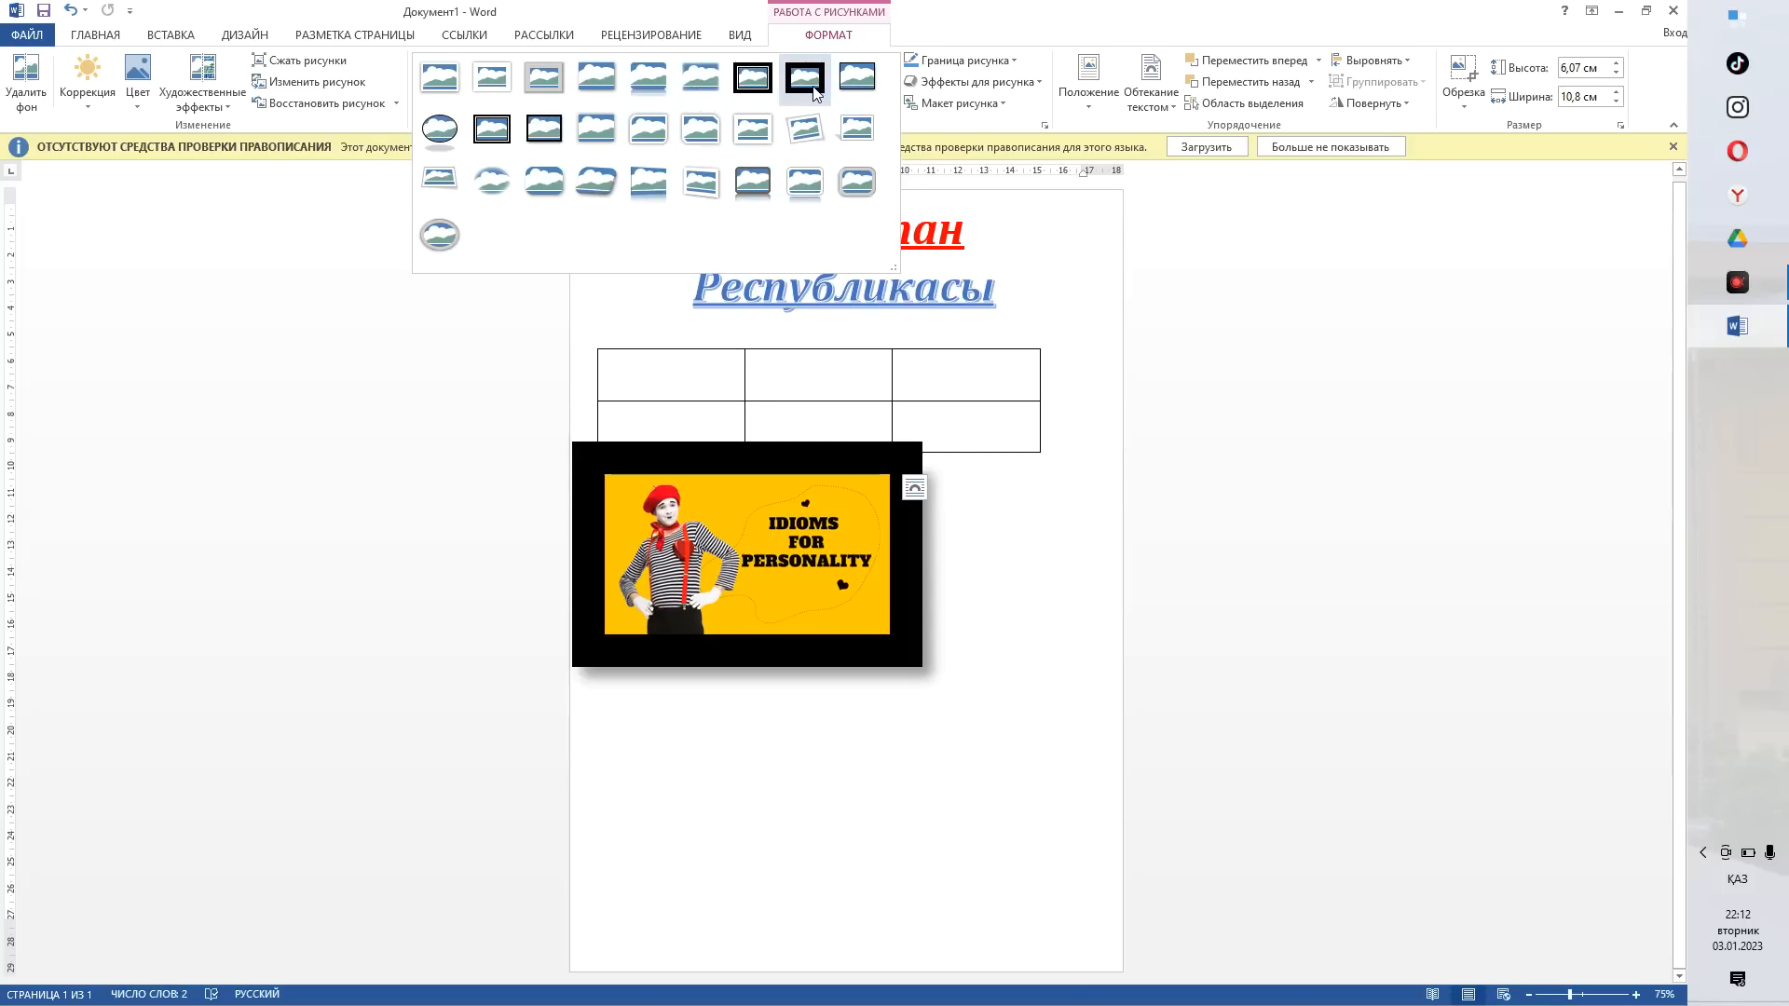
left_click(927, 771)
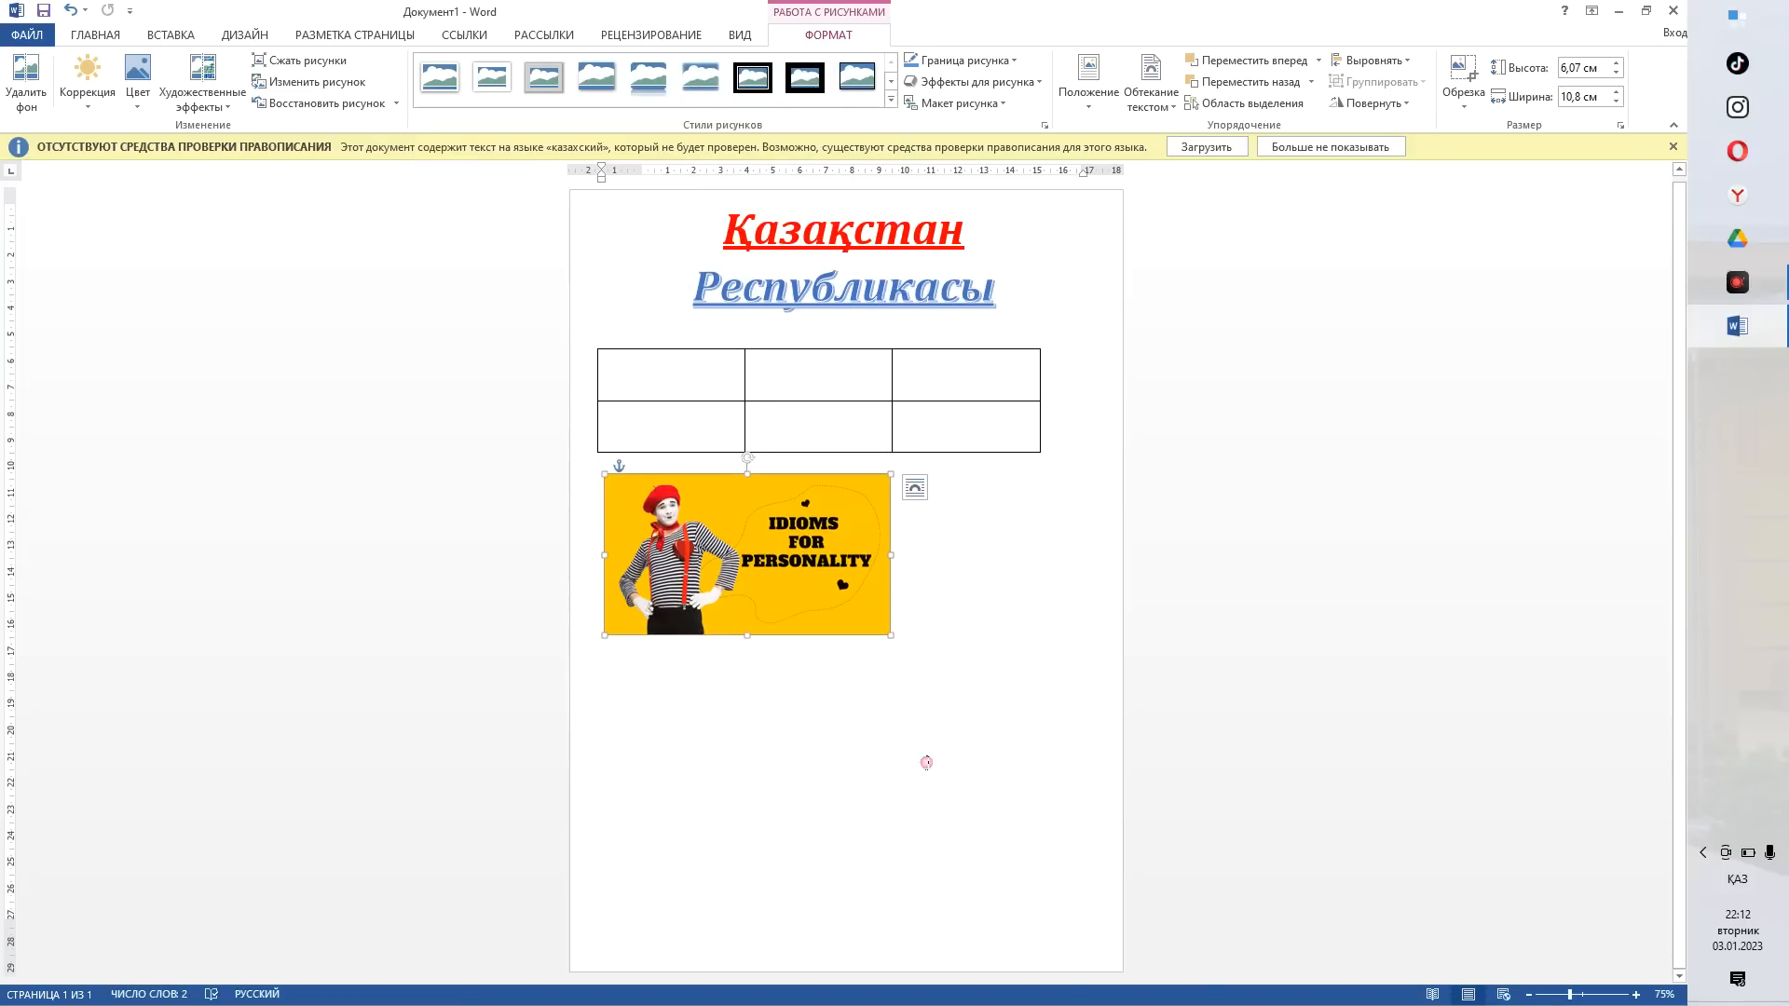
left_click(760, 81)
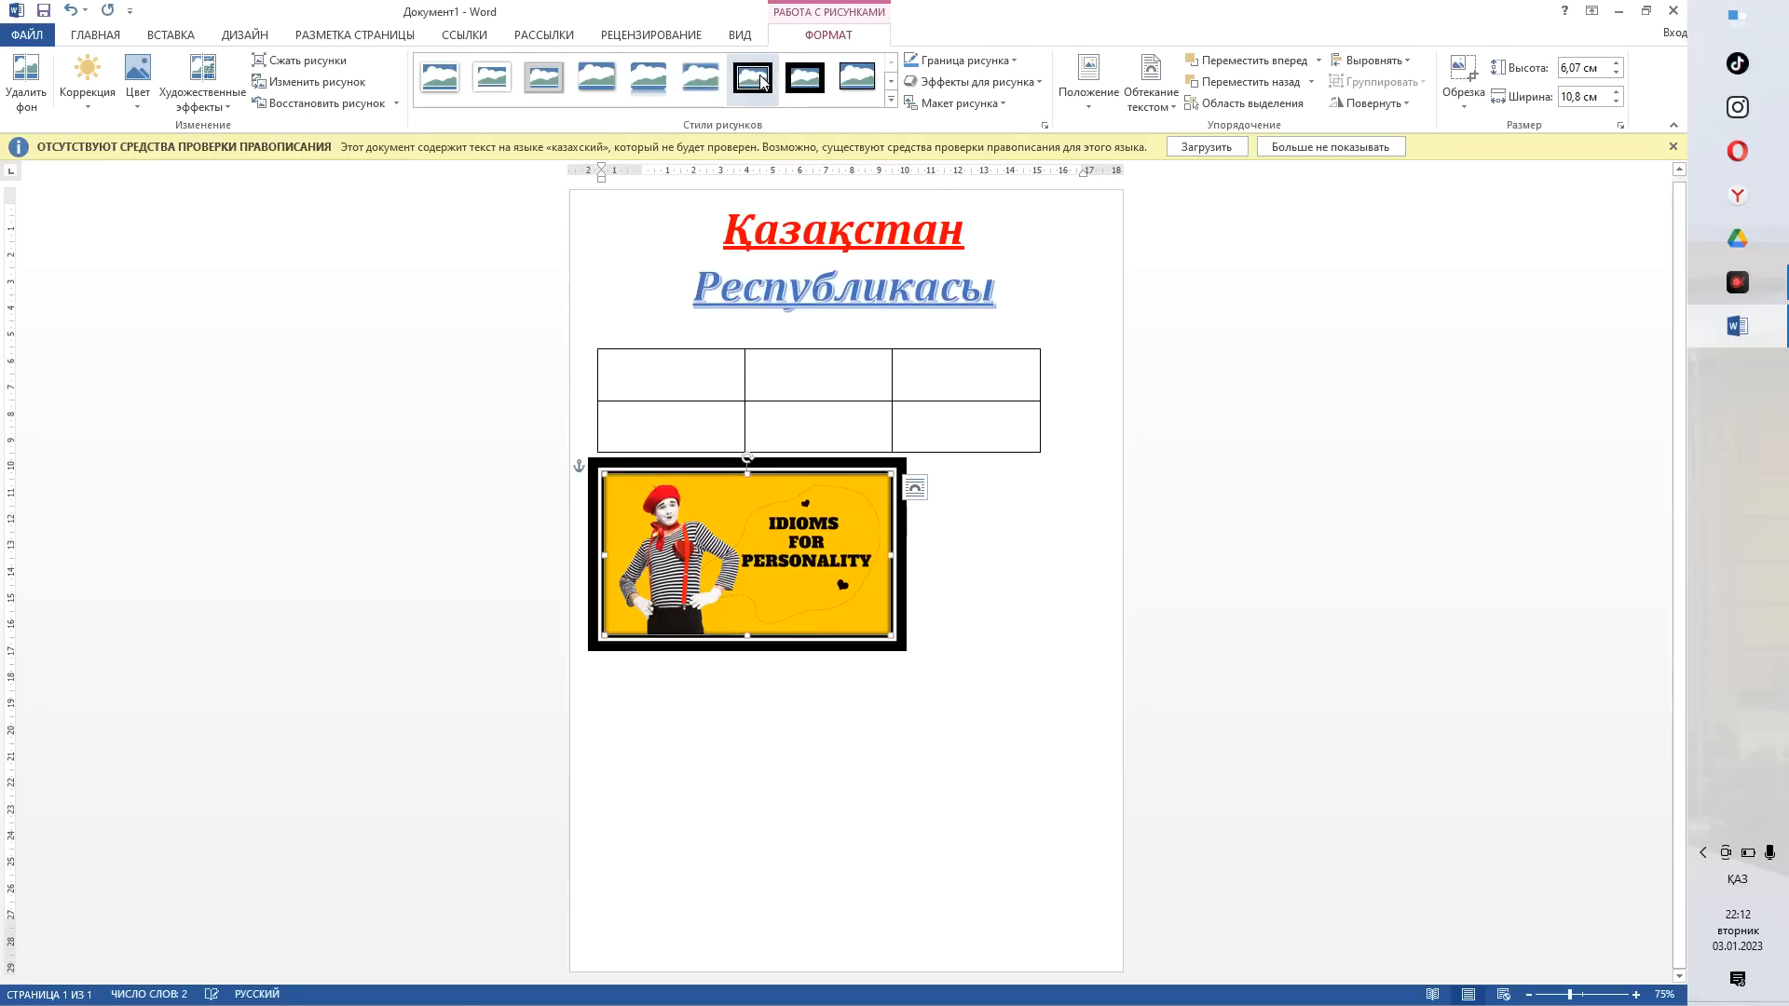
left_click_drag(851, 567, 860, 573)
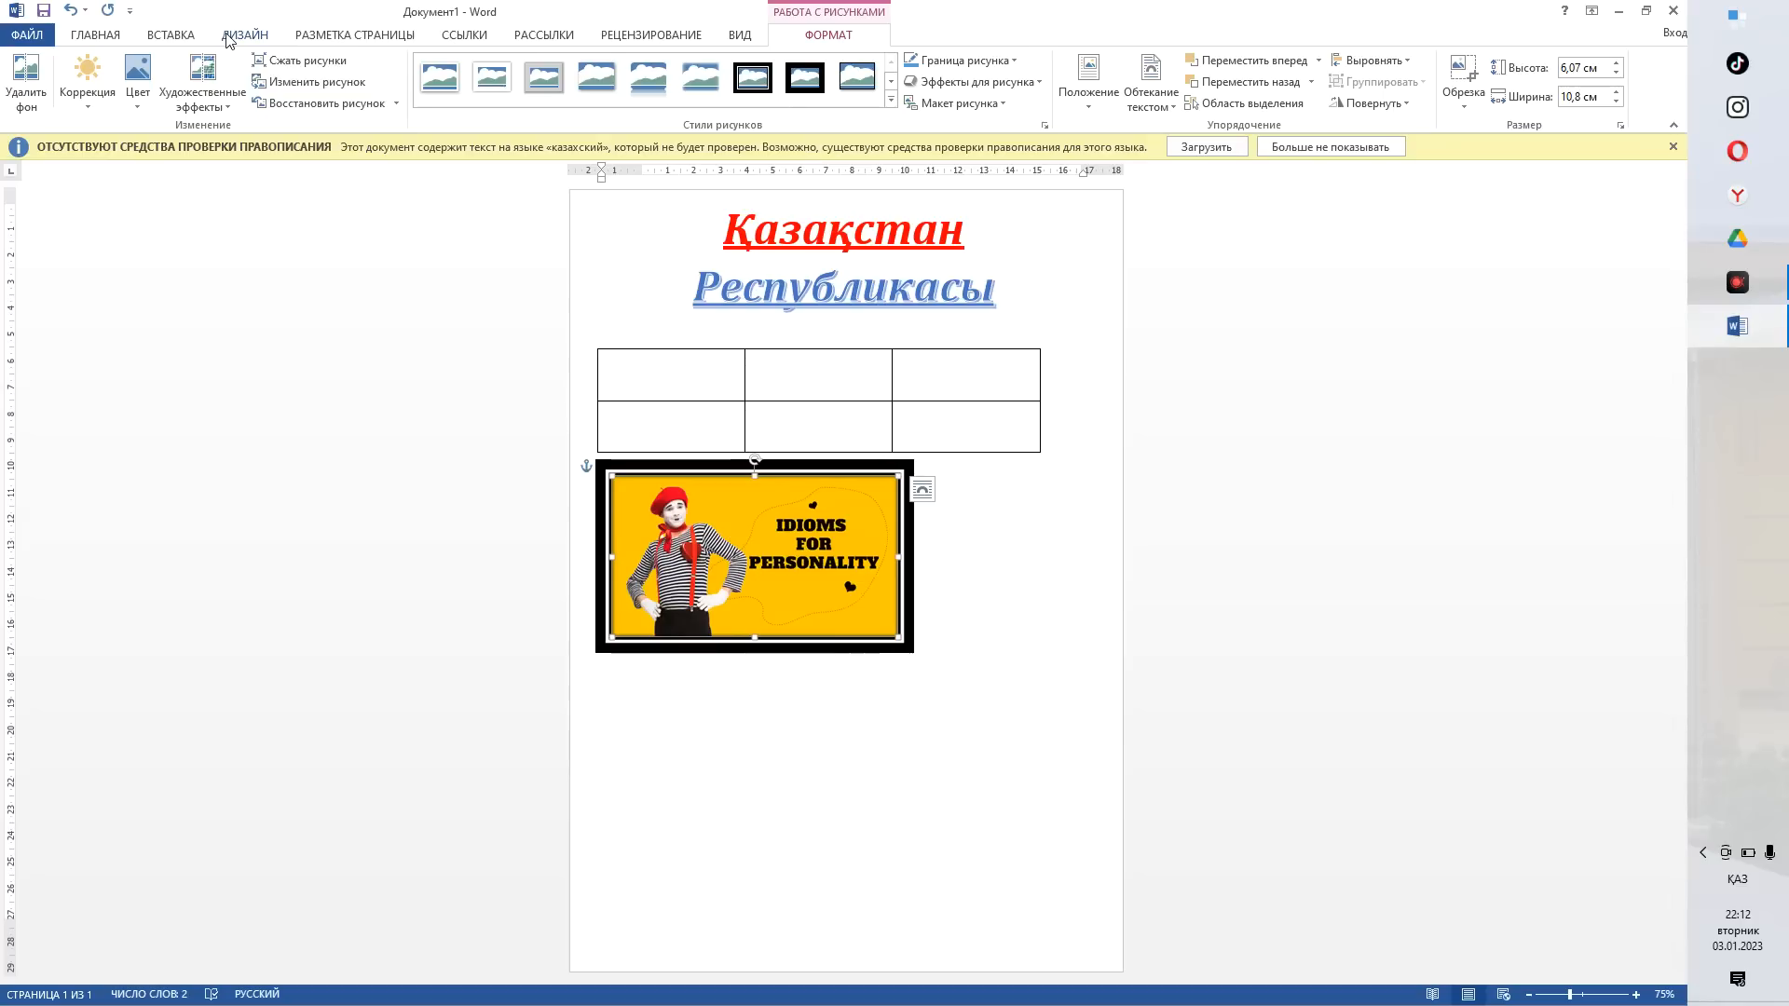
- Try a dark orange border on the picture and settle on a light gold one
left_click(997, 60)
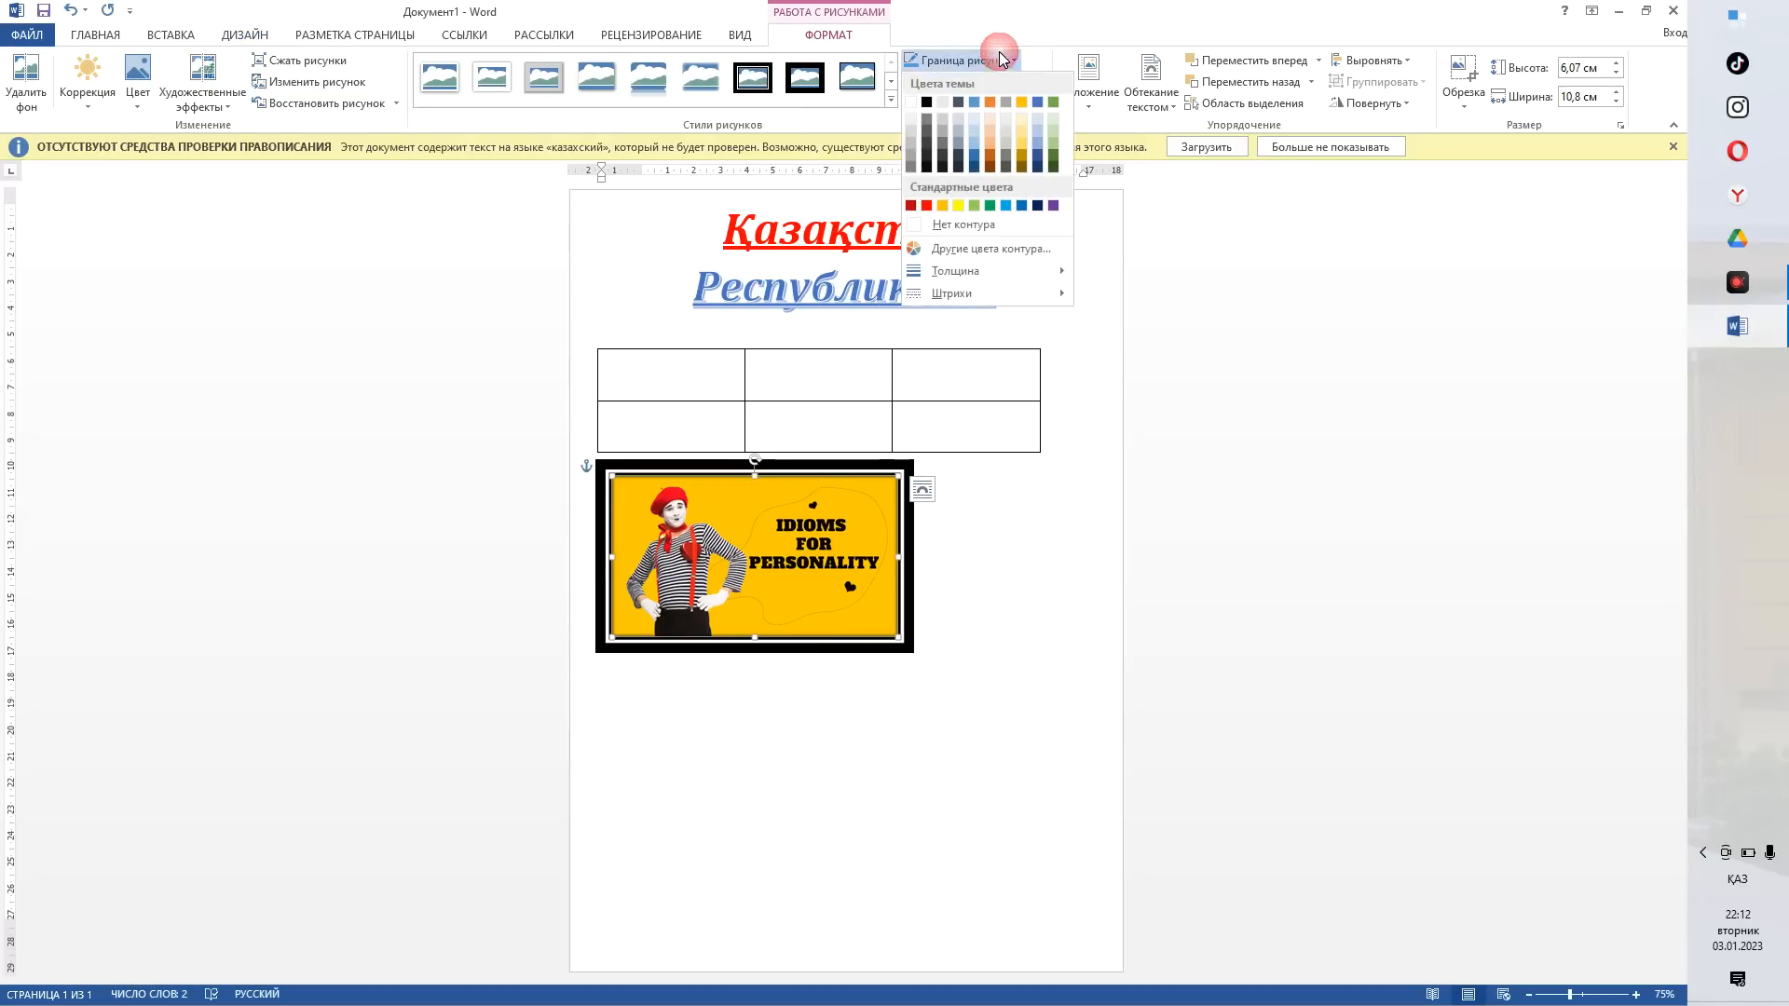
left_click(990, 160)
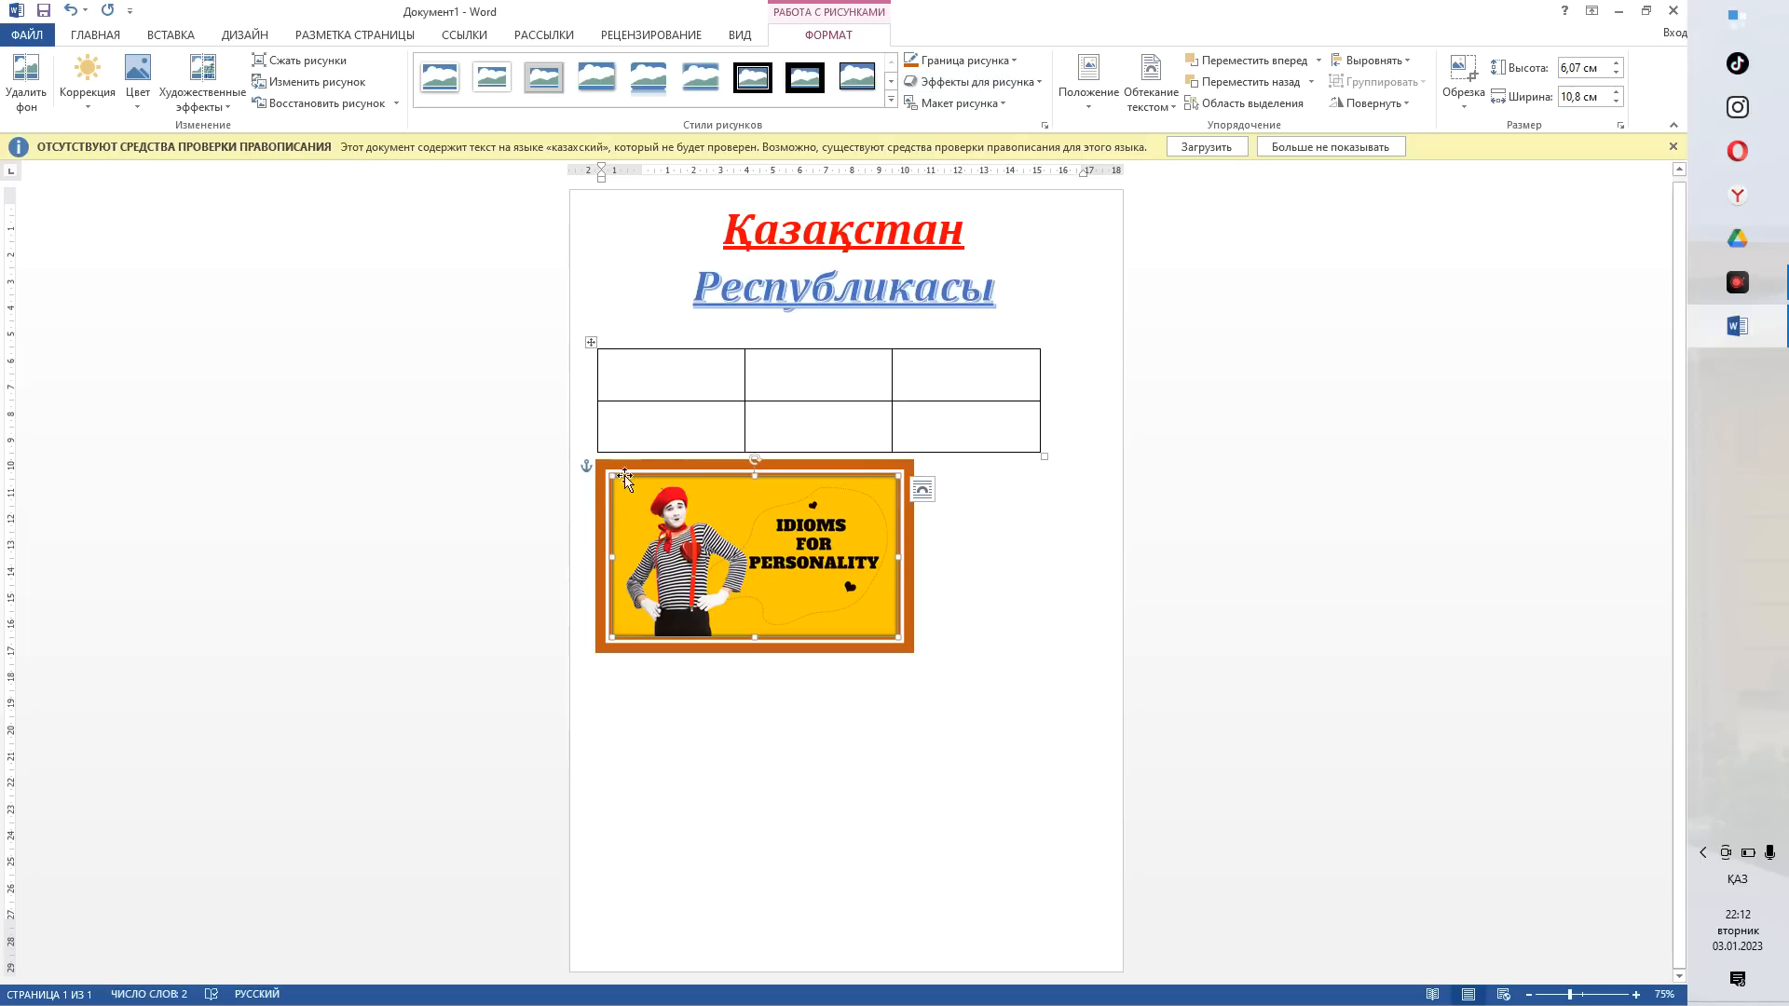
left_click(1012, 61)
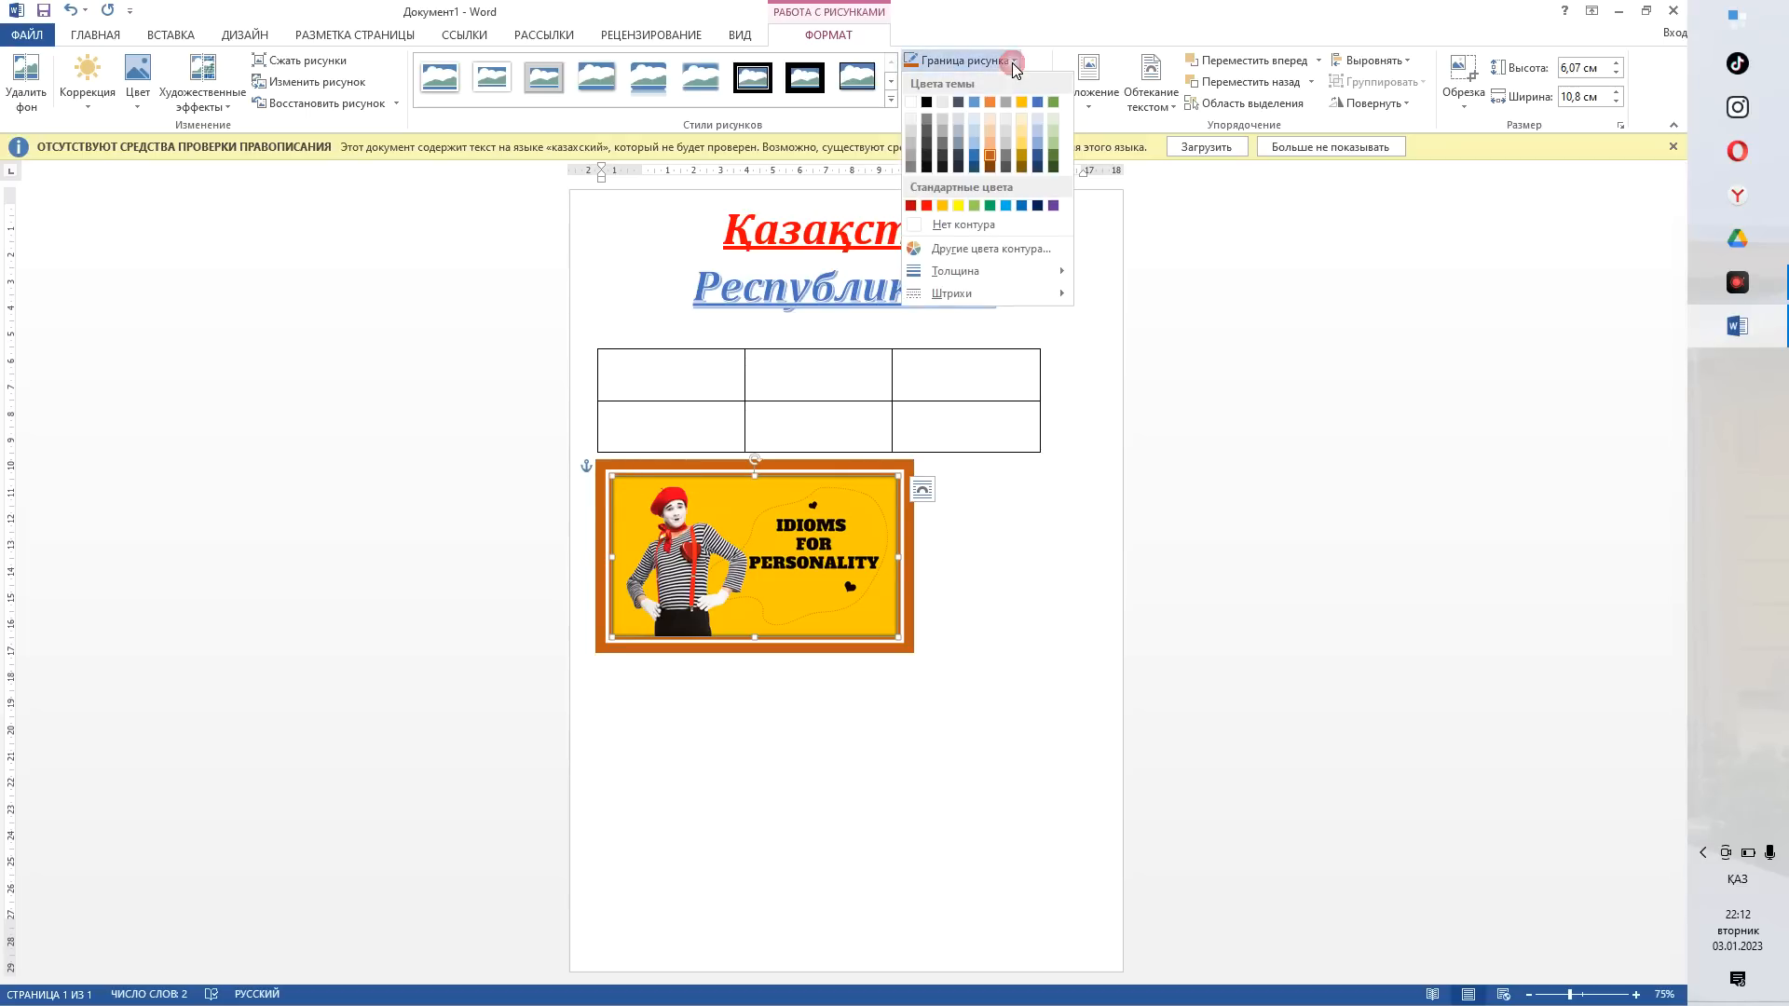
left_click(1024, 152)
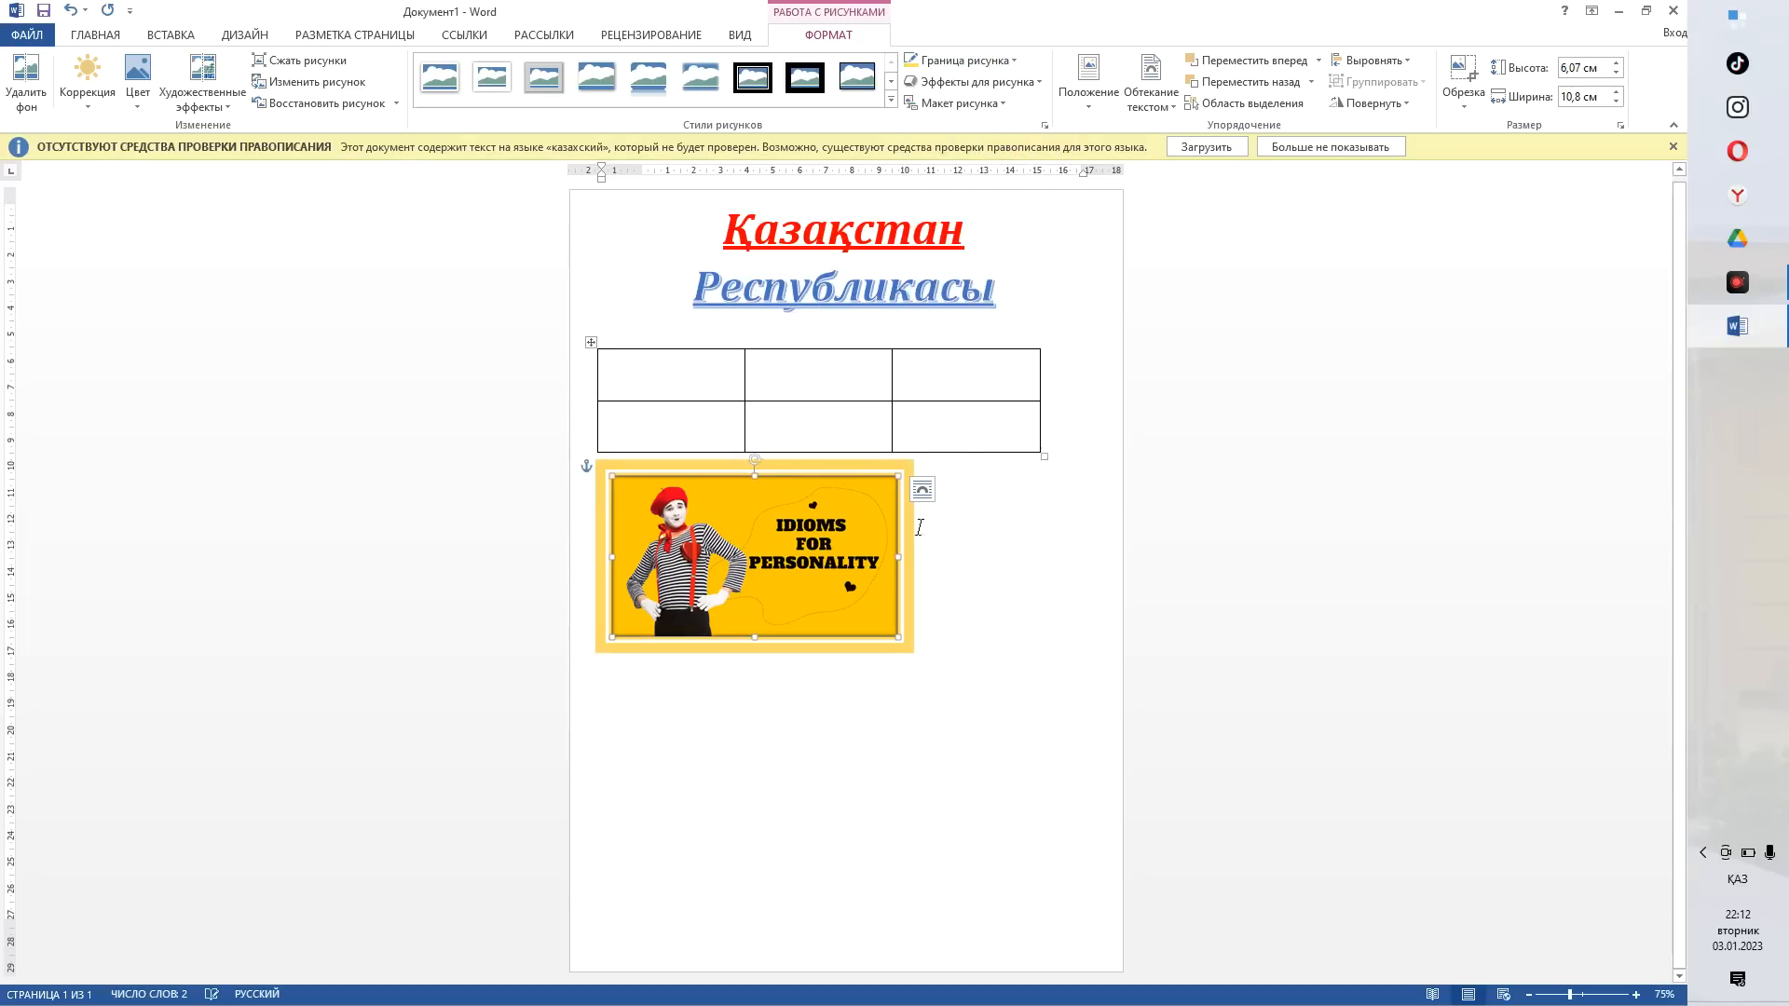
- Add a gold glow effect around the picture and enlarge it to the widest gold variant
left_click(969, 90)
mouse_move(978, 163)
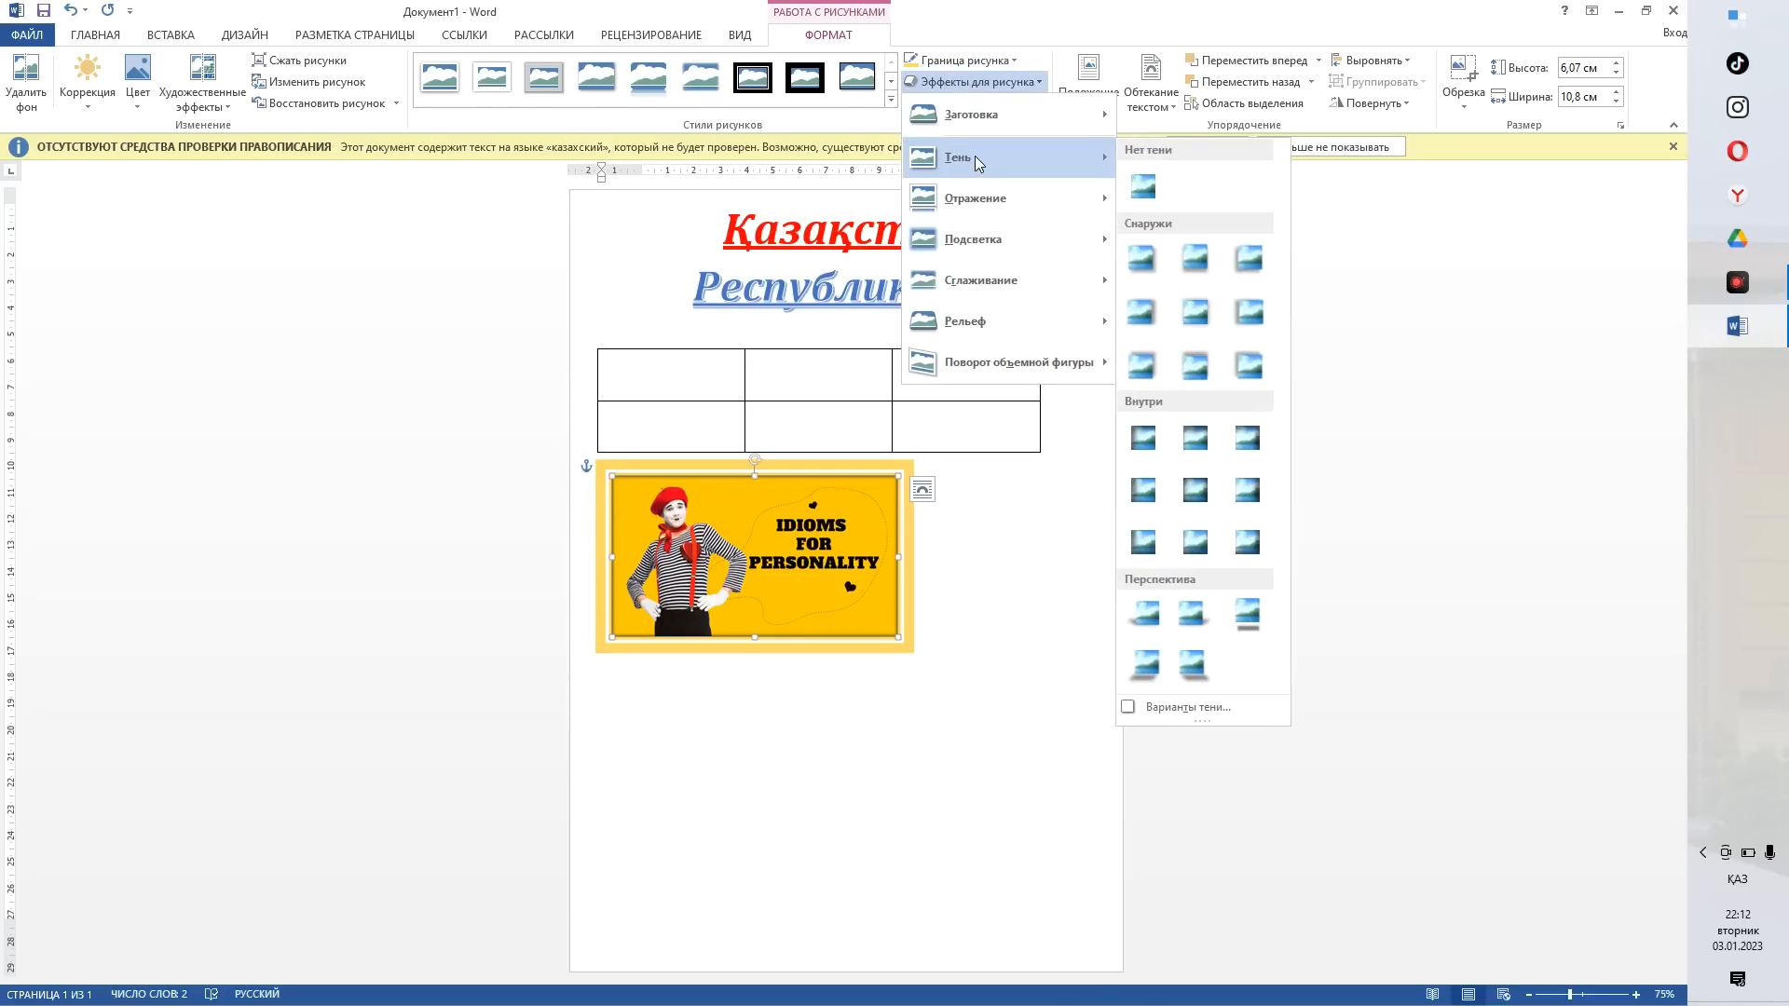
mouse_move(1107, 273)
mouse_move(1092, 229)
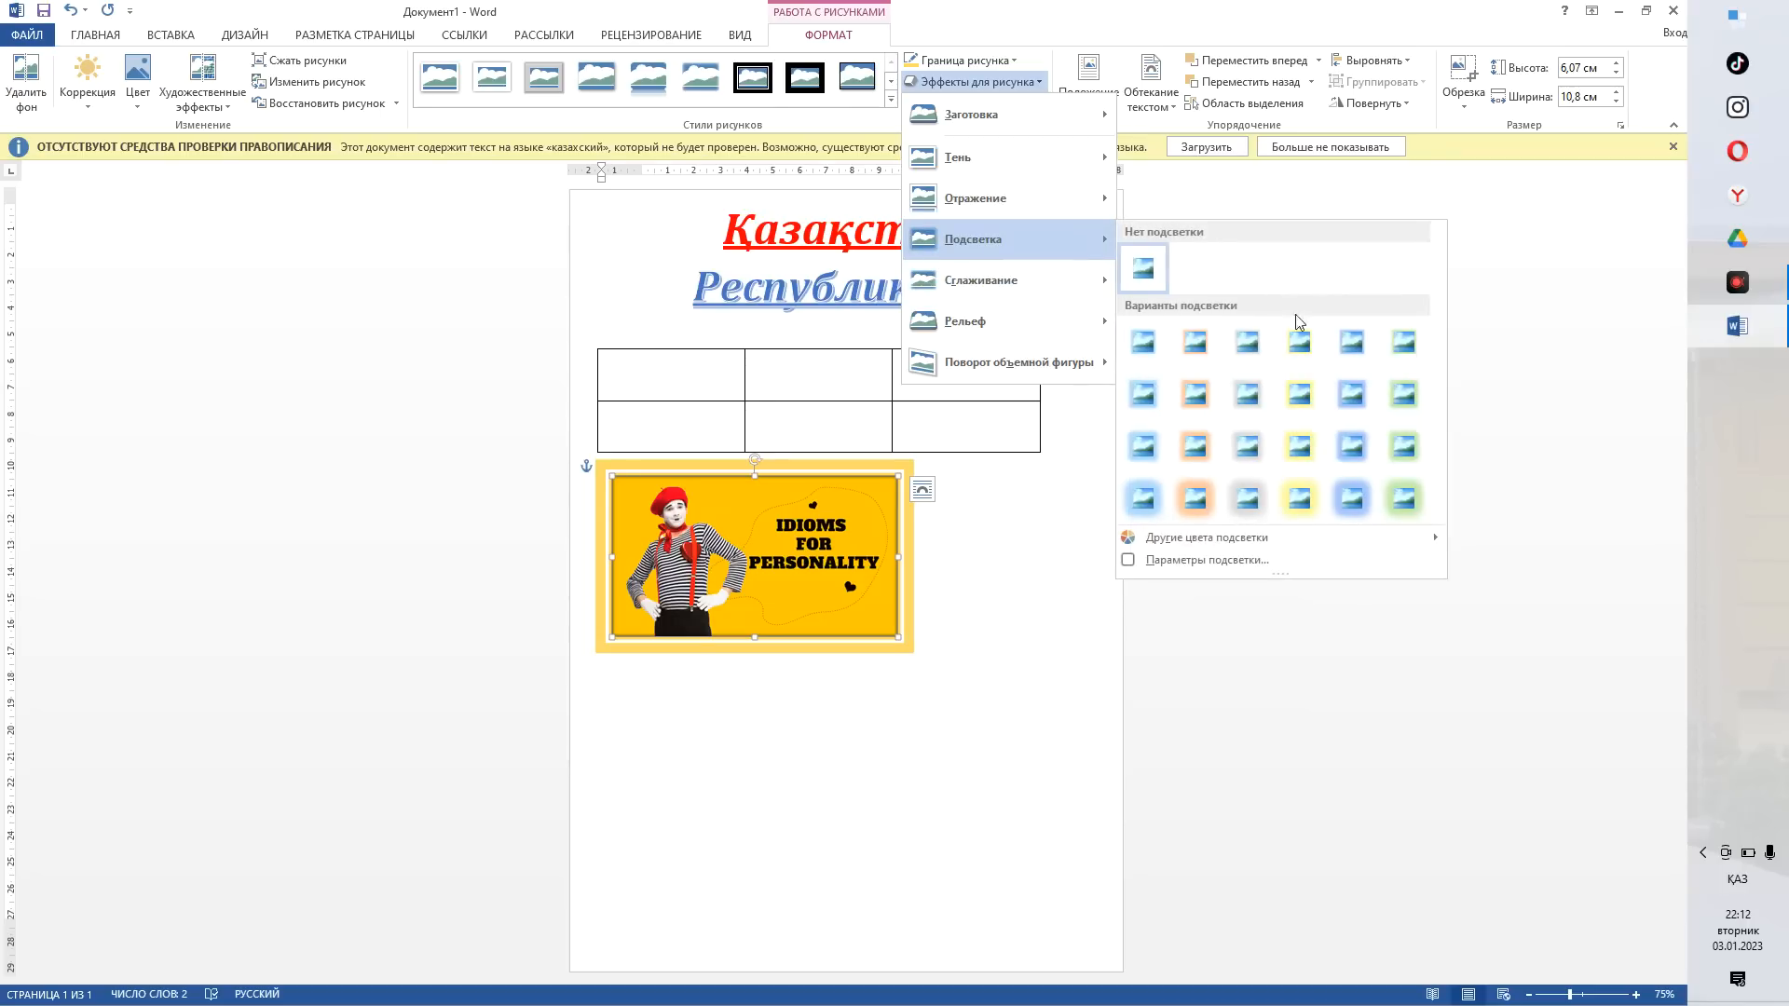
left_click(1285, 399)
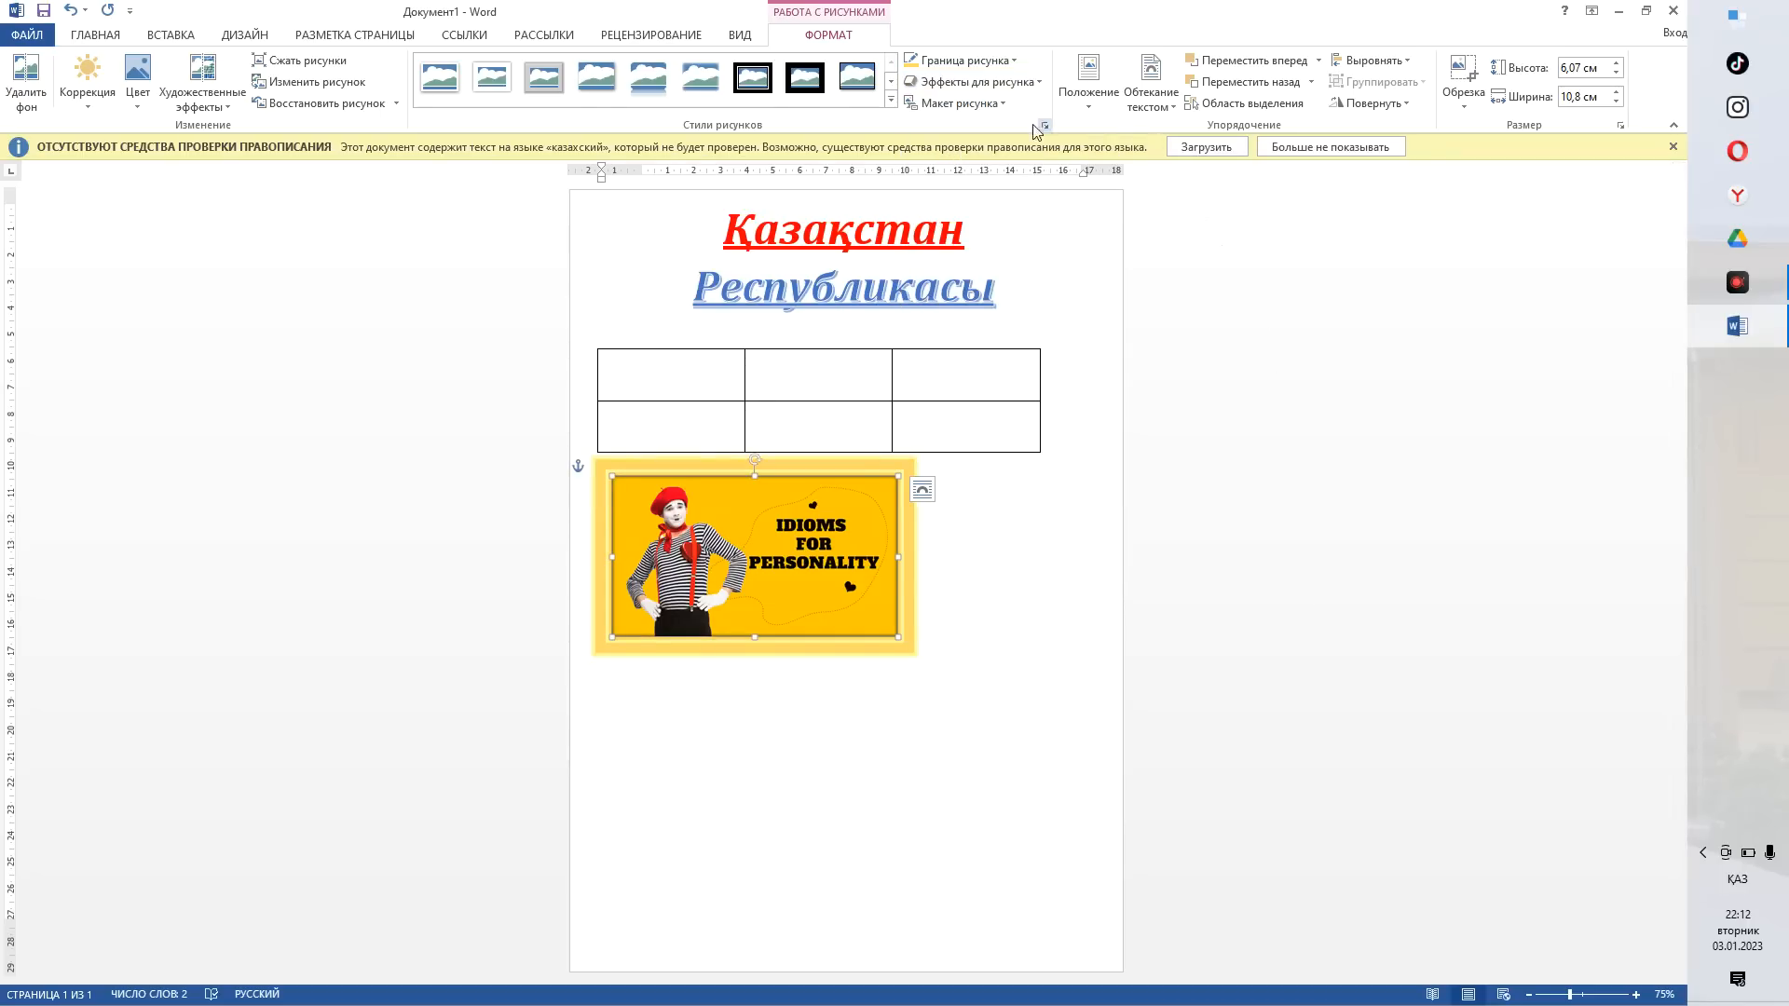
left_click(1021, 82)
mouse_move(1052, 214)
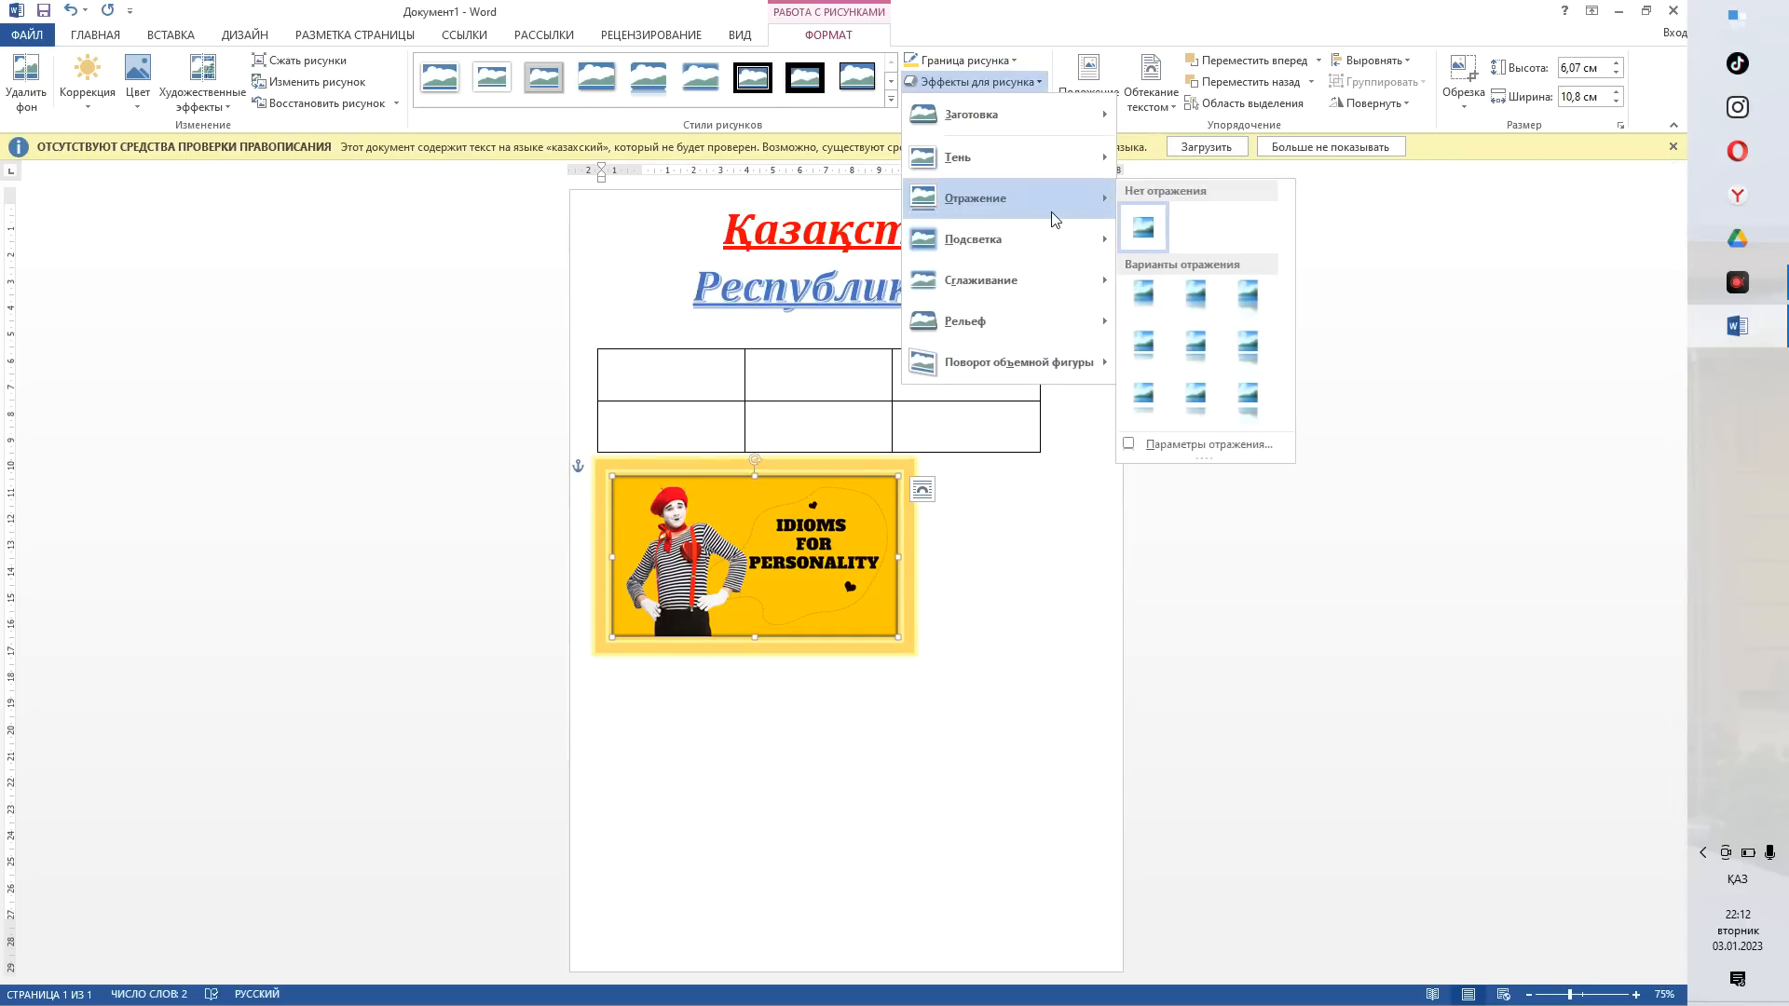
mouse_move(1044, 258)
left_click(1300, 497)
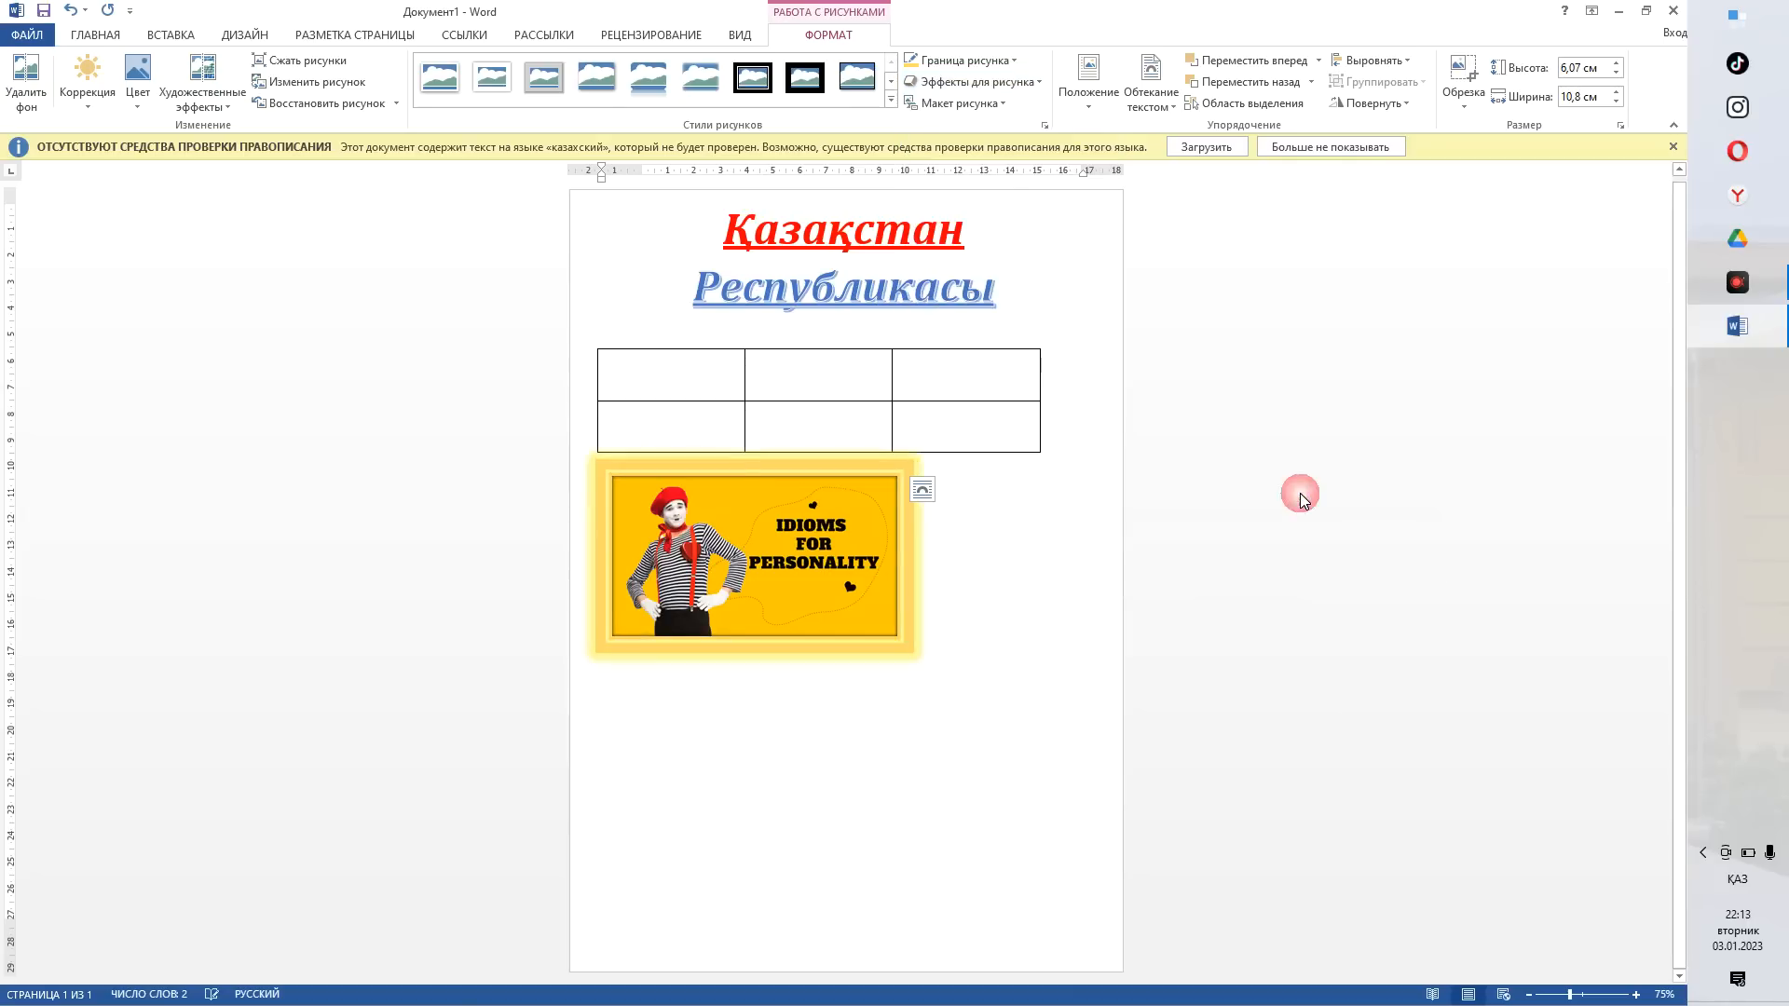
- Apply the first bevel variant to the picture
left_click(979, 81)
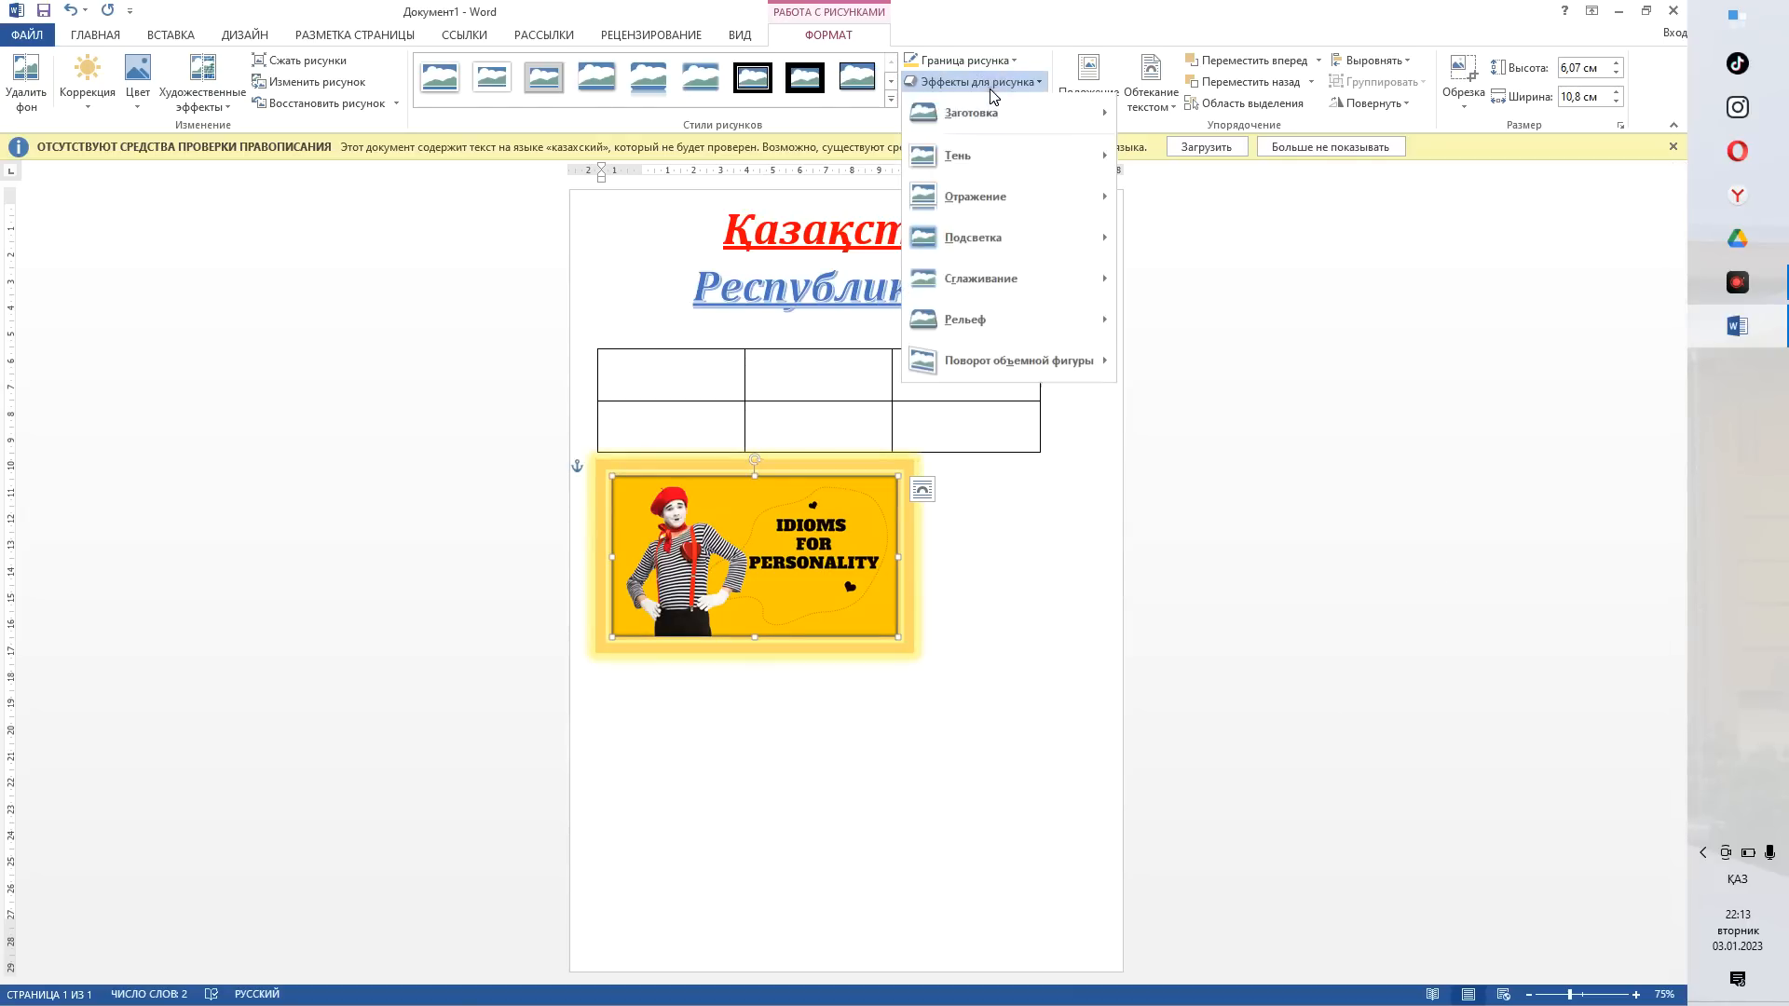
mouse_move(986, 333)
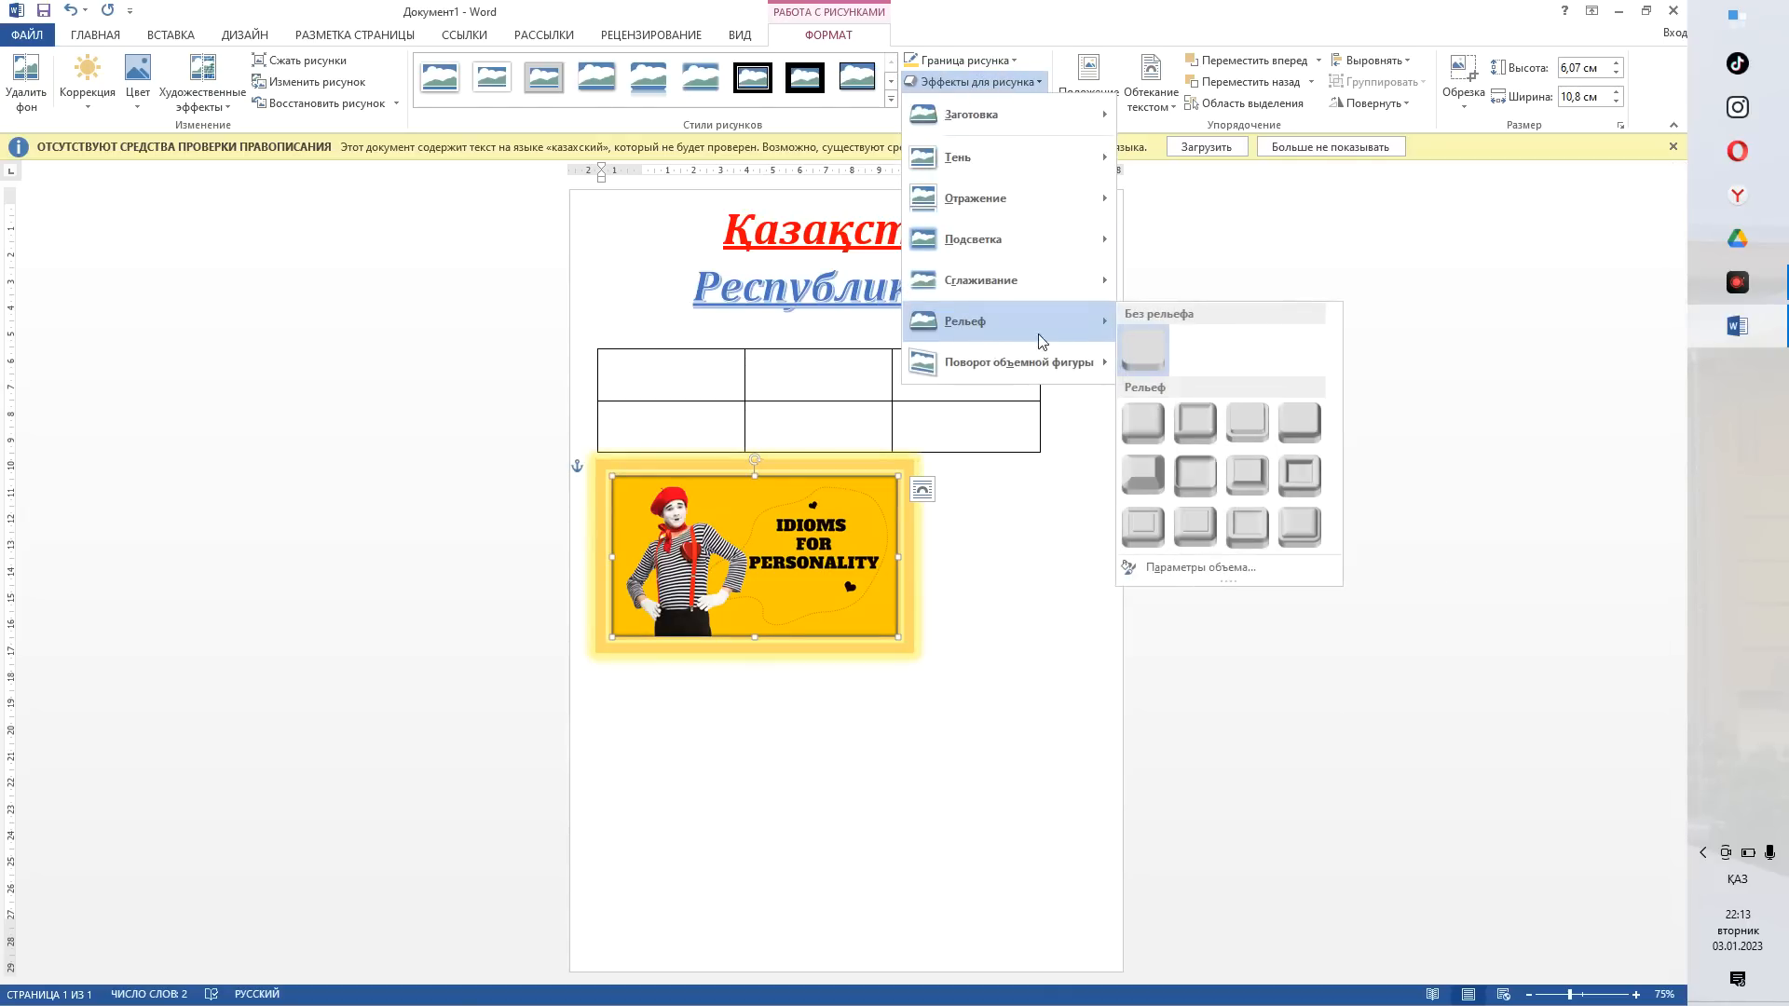
left_click(1154, 433)
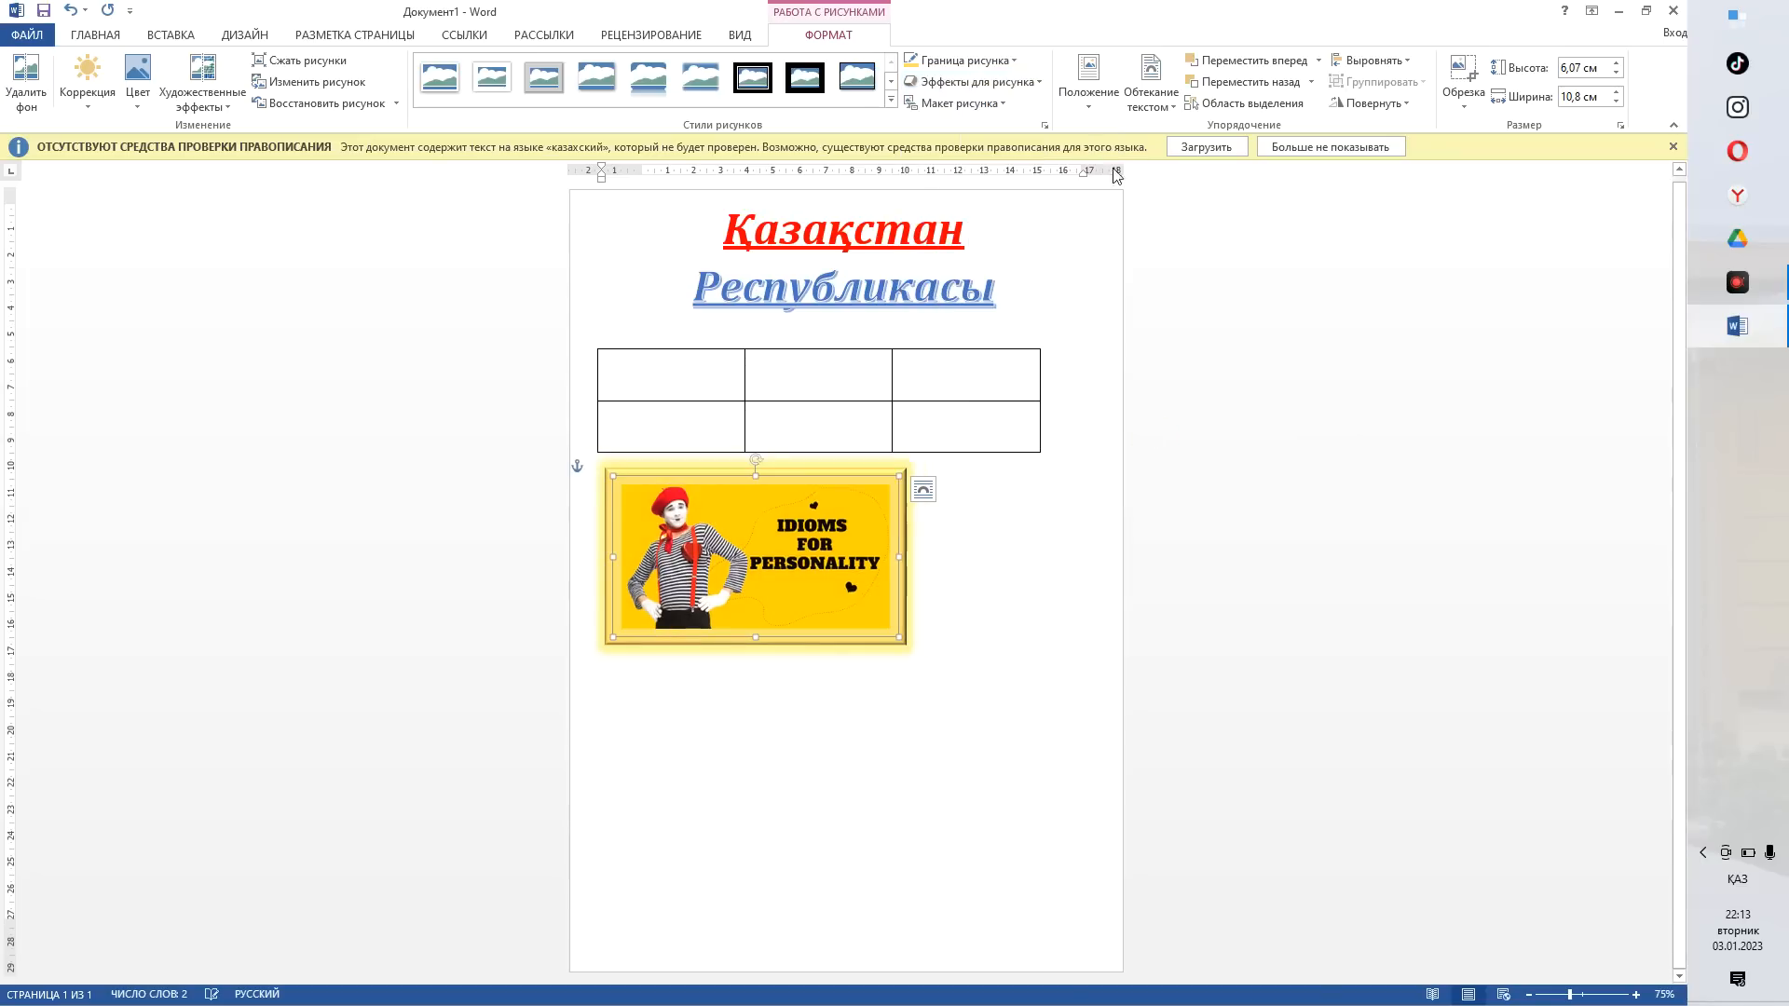
left_click(992, 105)
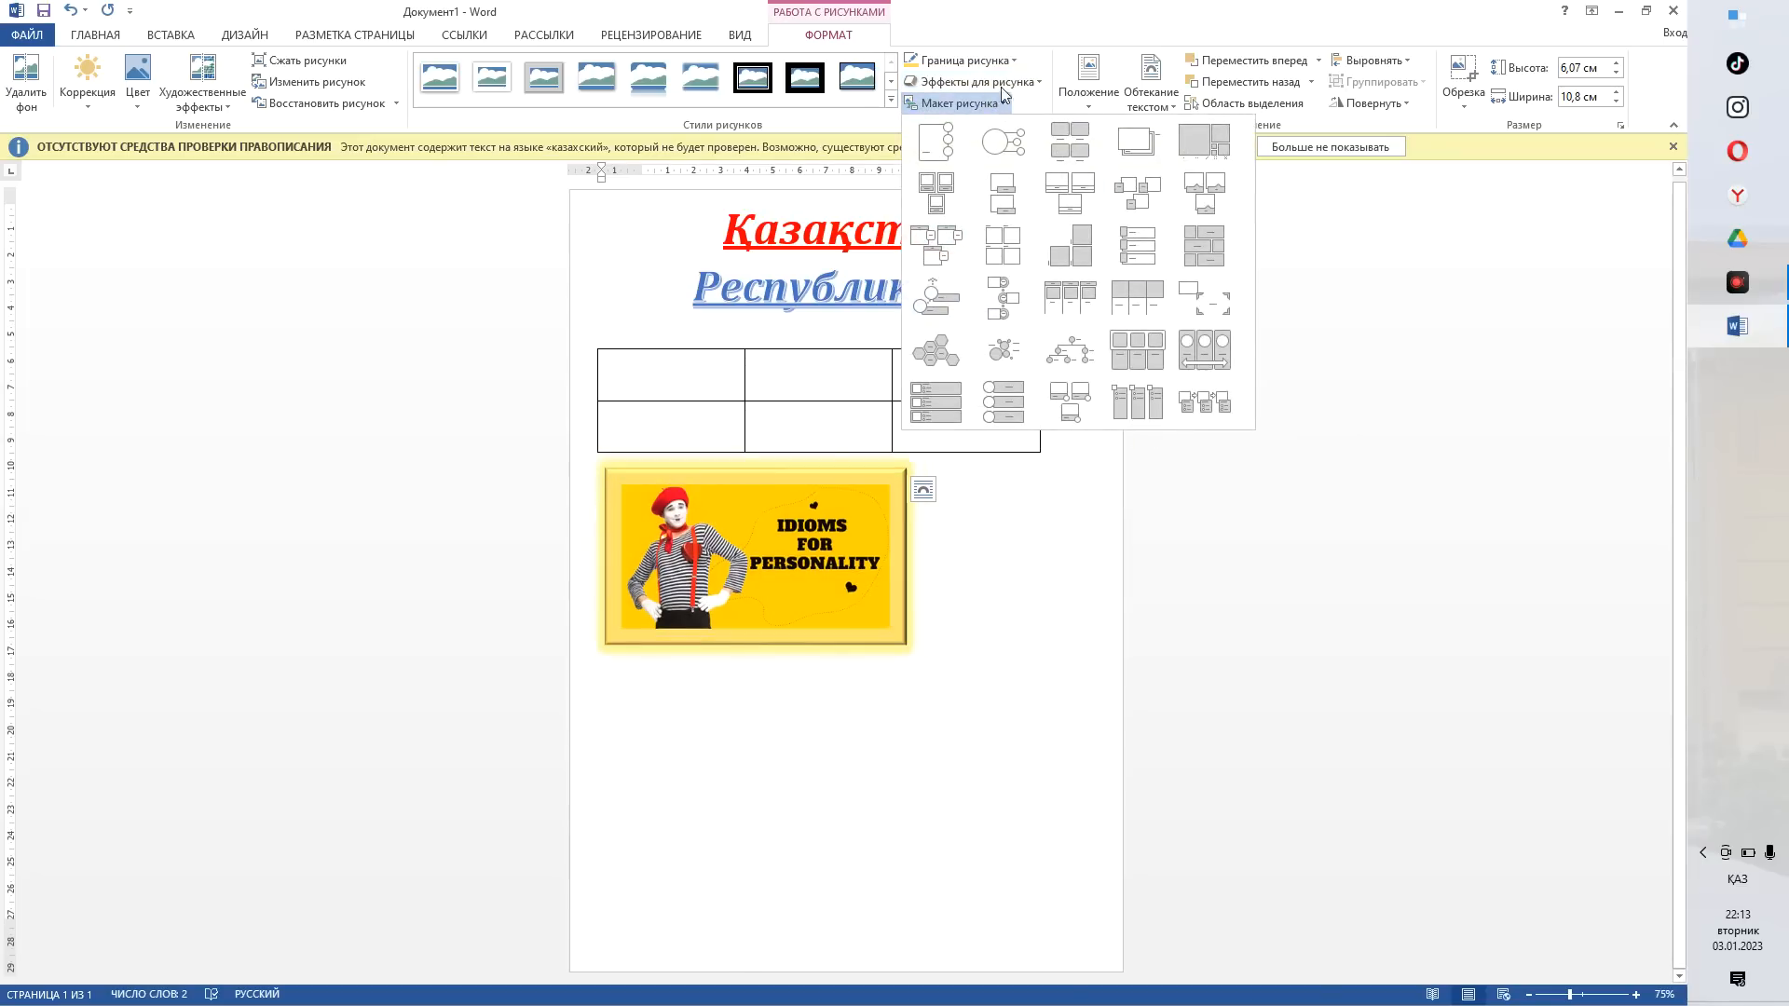
left_click(1015, 82)
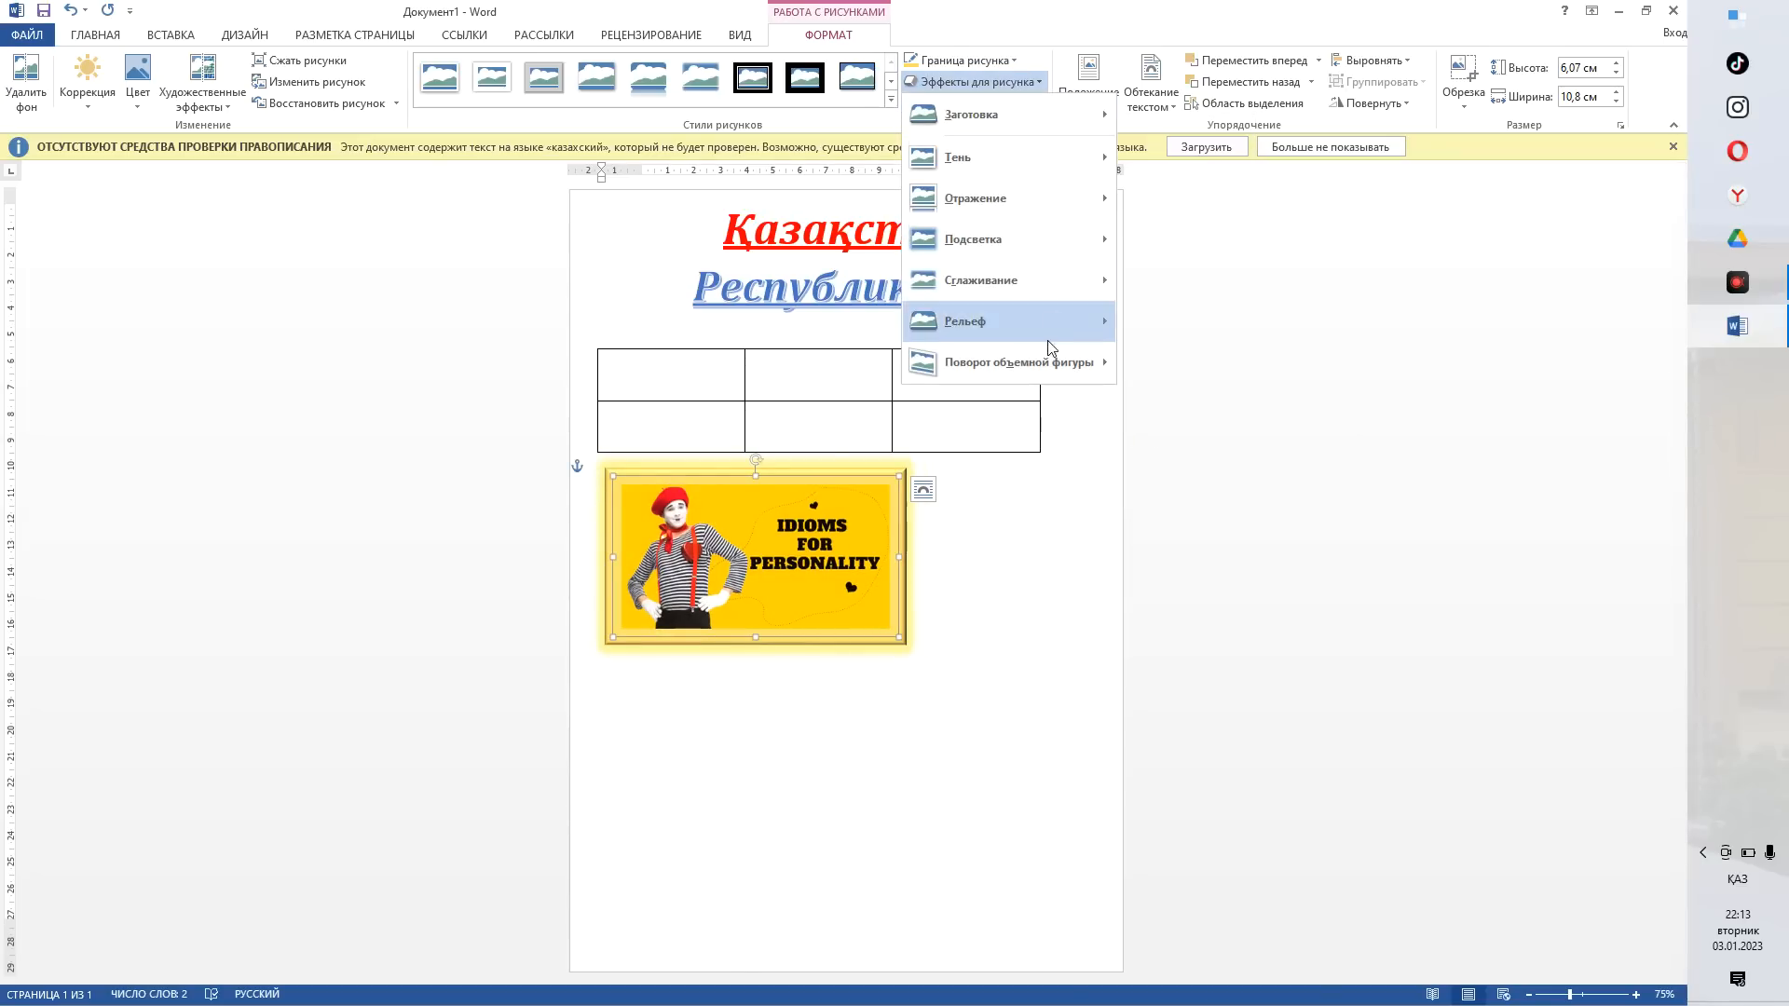
mouse_move(1053, 362)
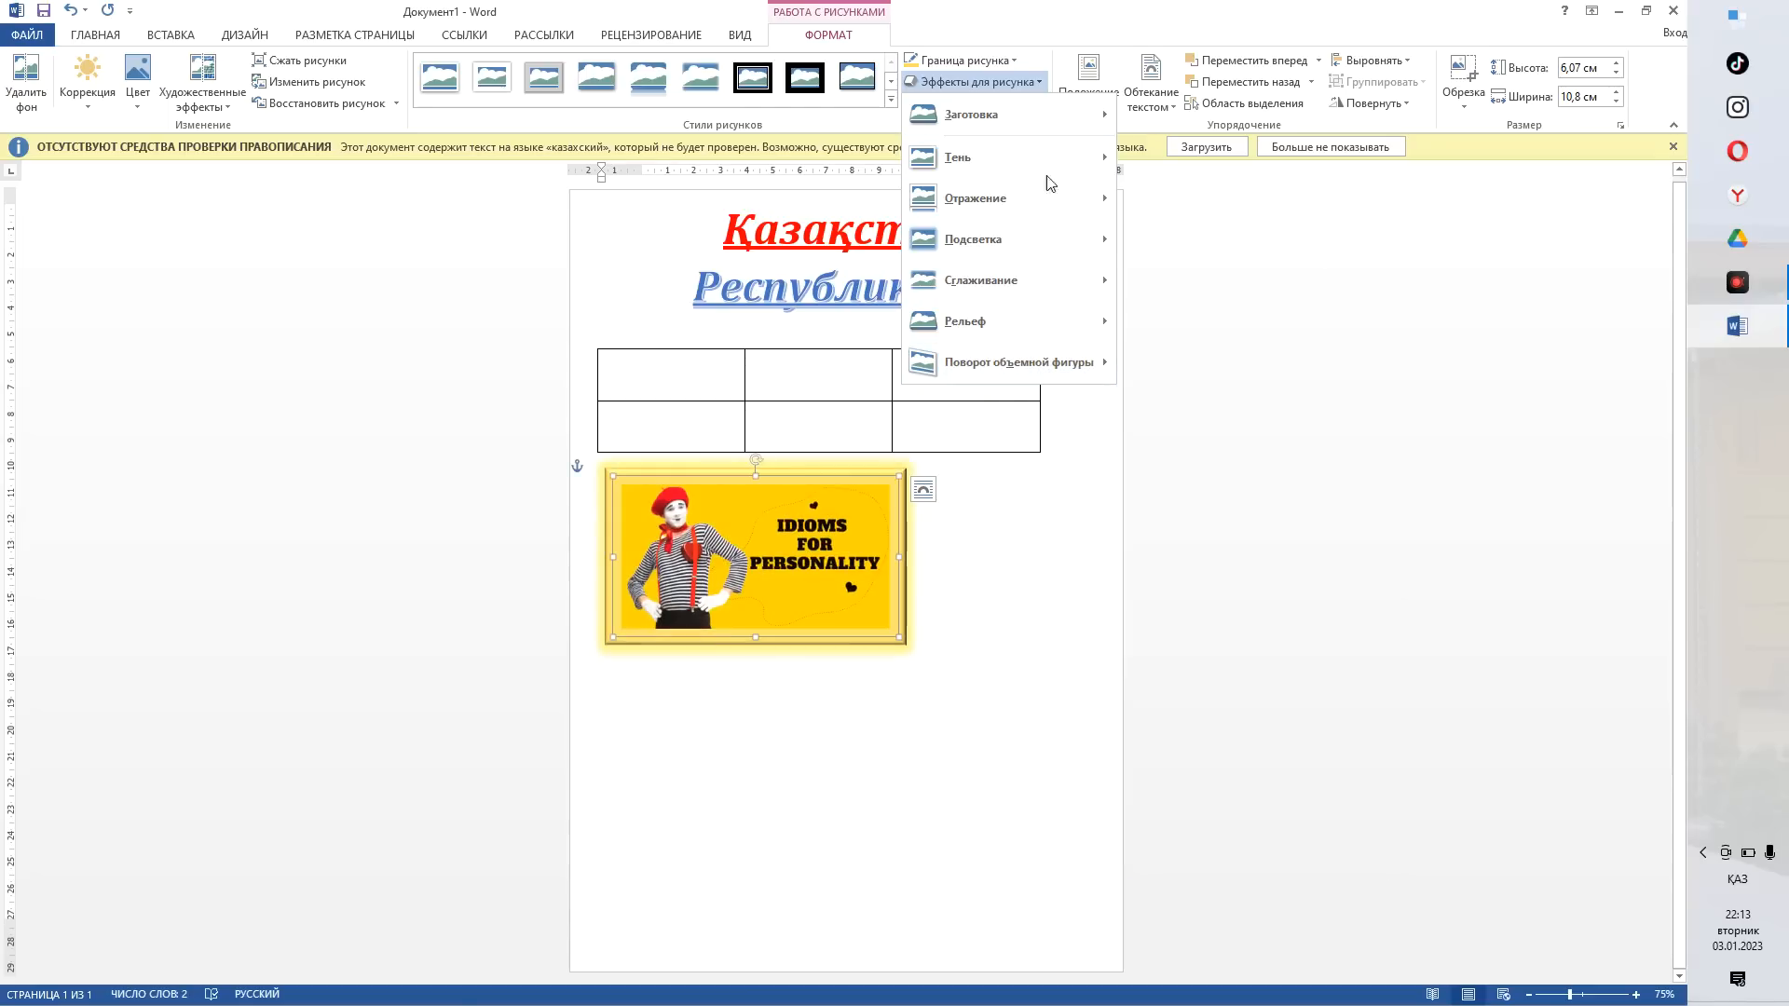
left_click(158, 38)
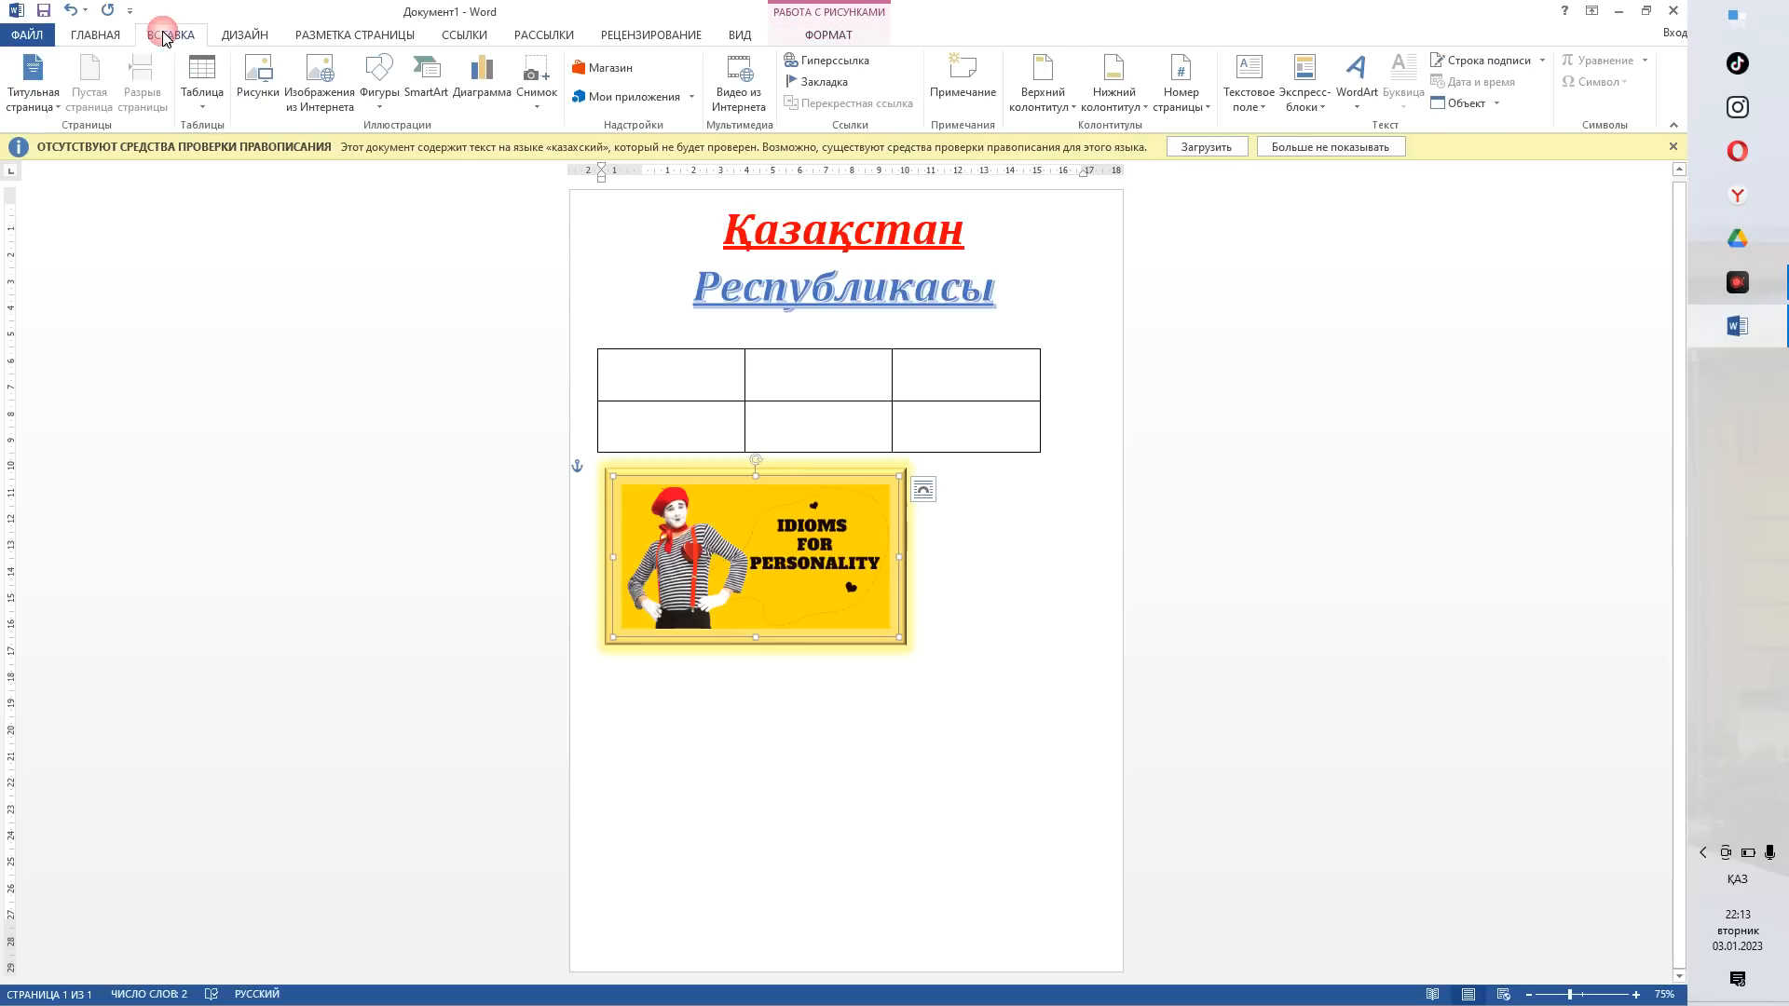
left_click(96, 38)
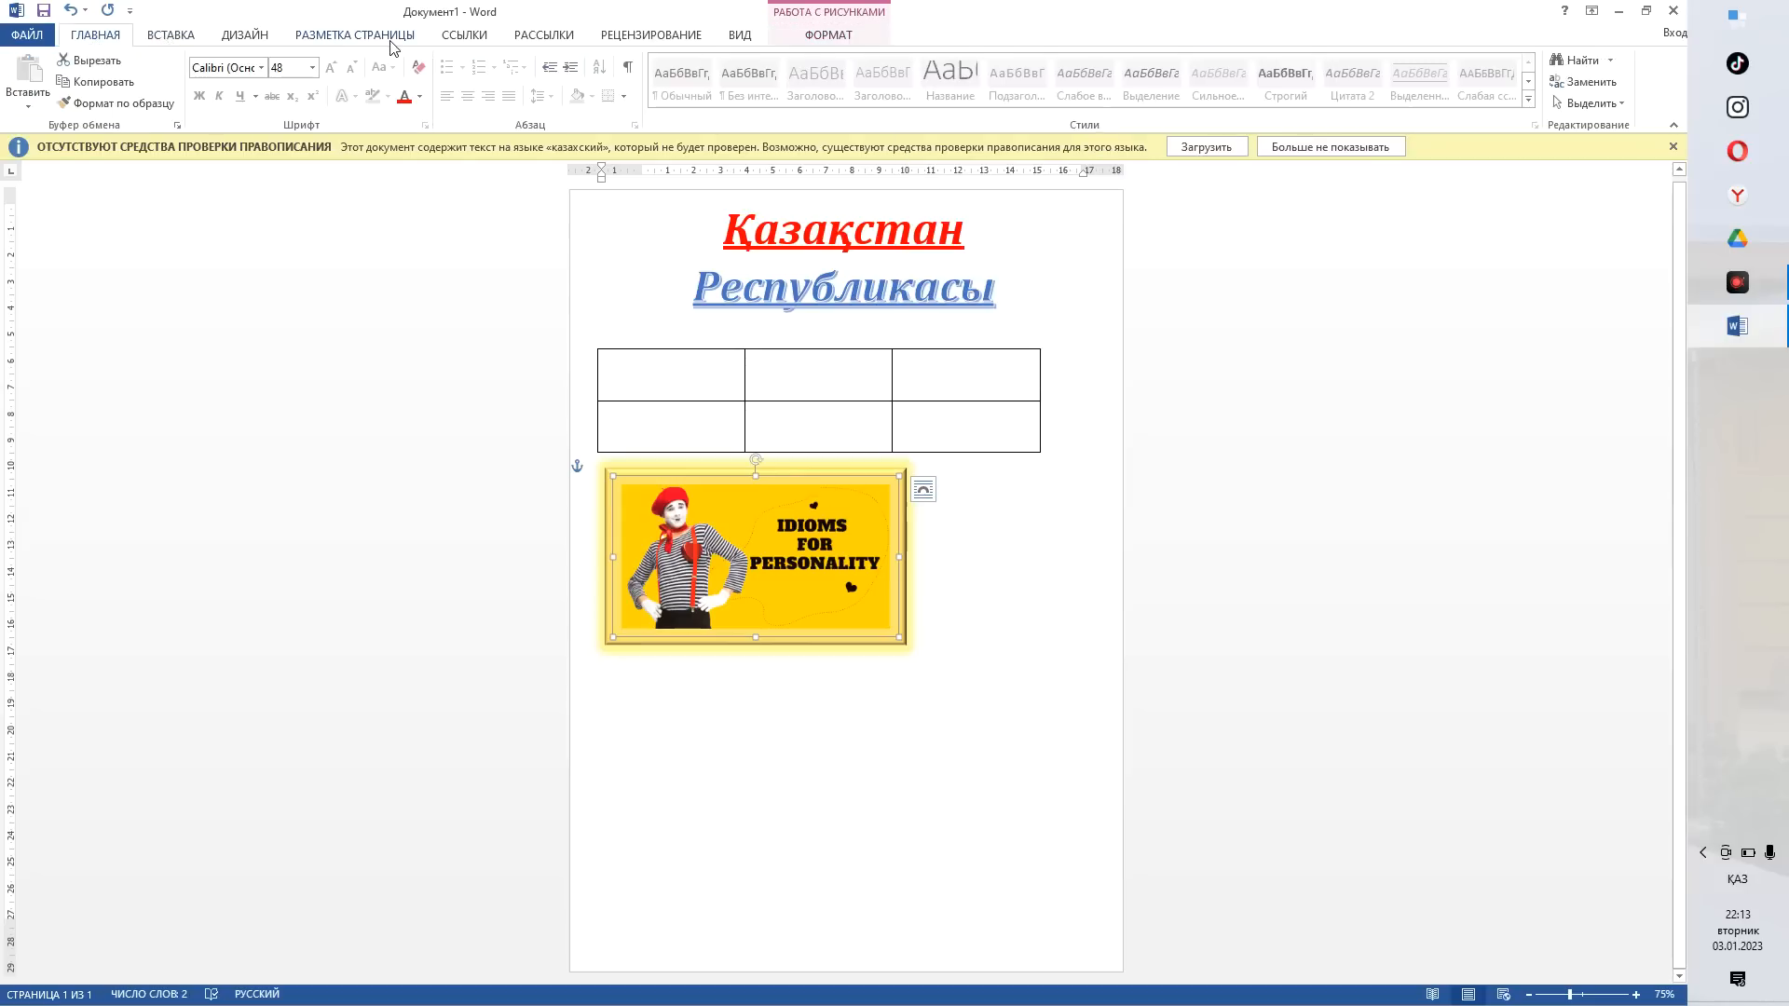
left_click(262, 45)
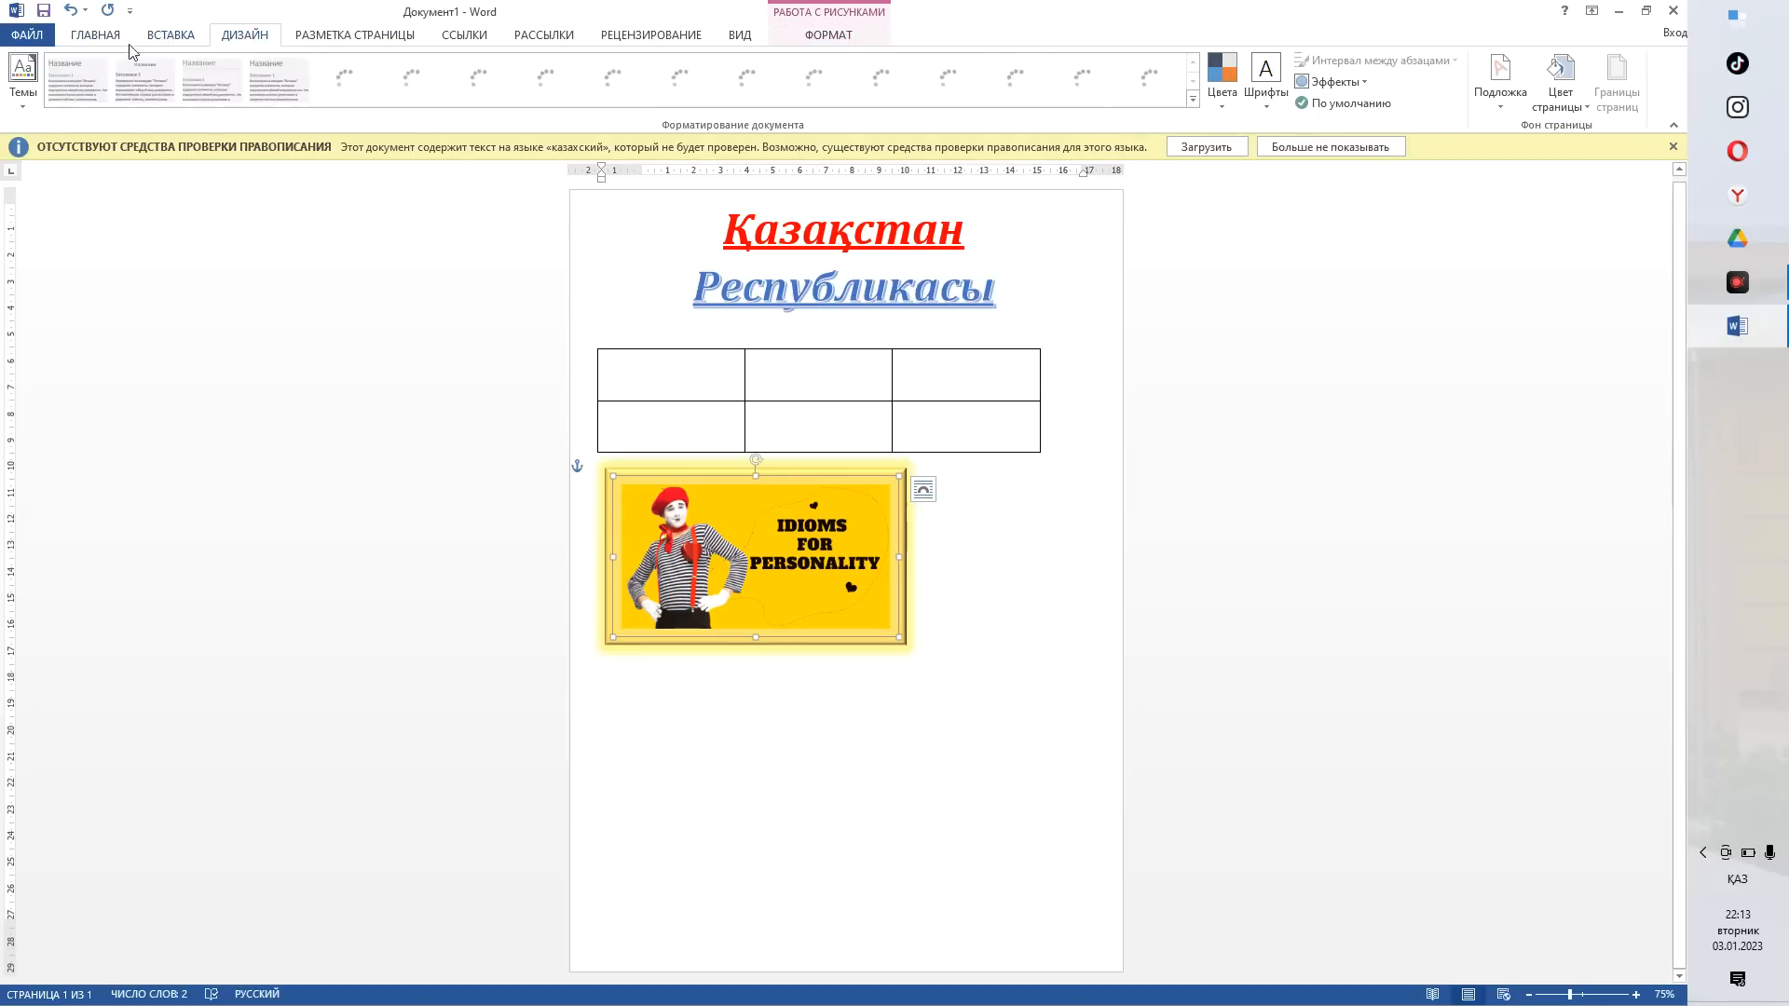
left_click(179, 43)
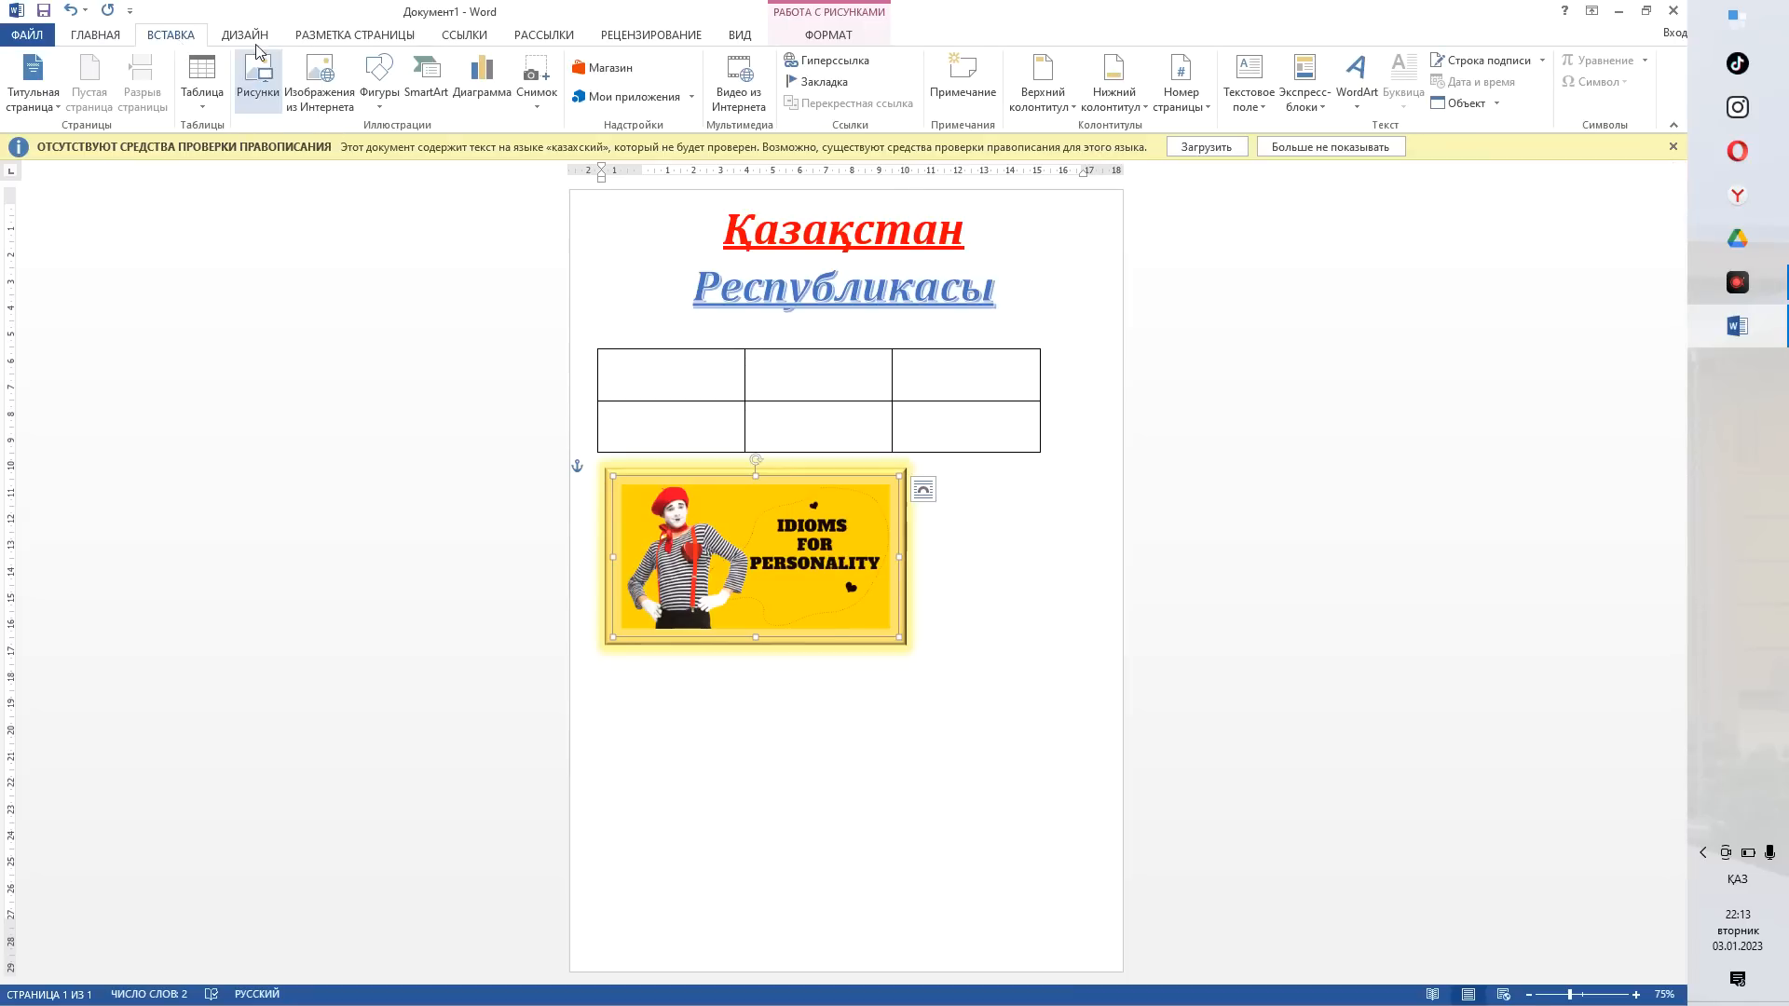
- Draw a smiley face shape below the picture and enlarge it to about 8.93 cm high by 9.42 cm wide
left_click(375, 82)
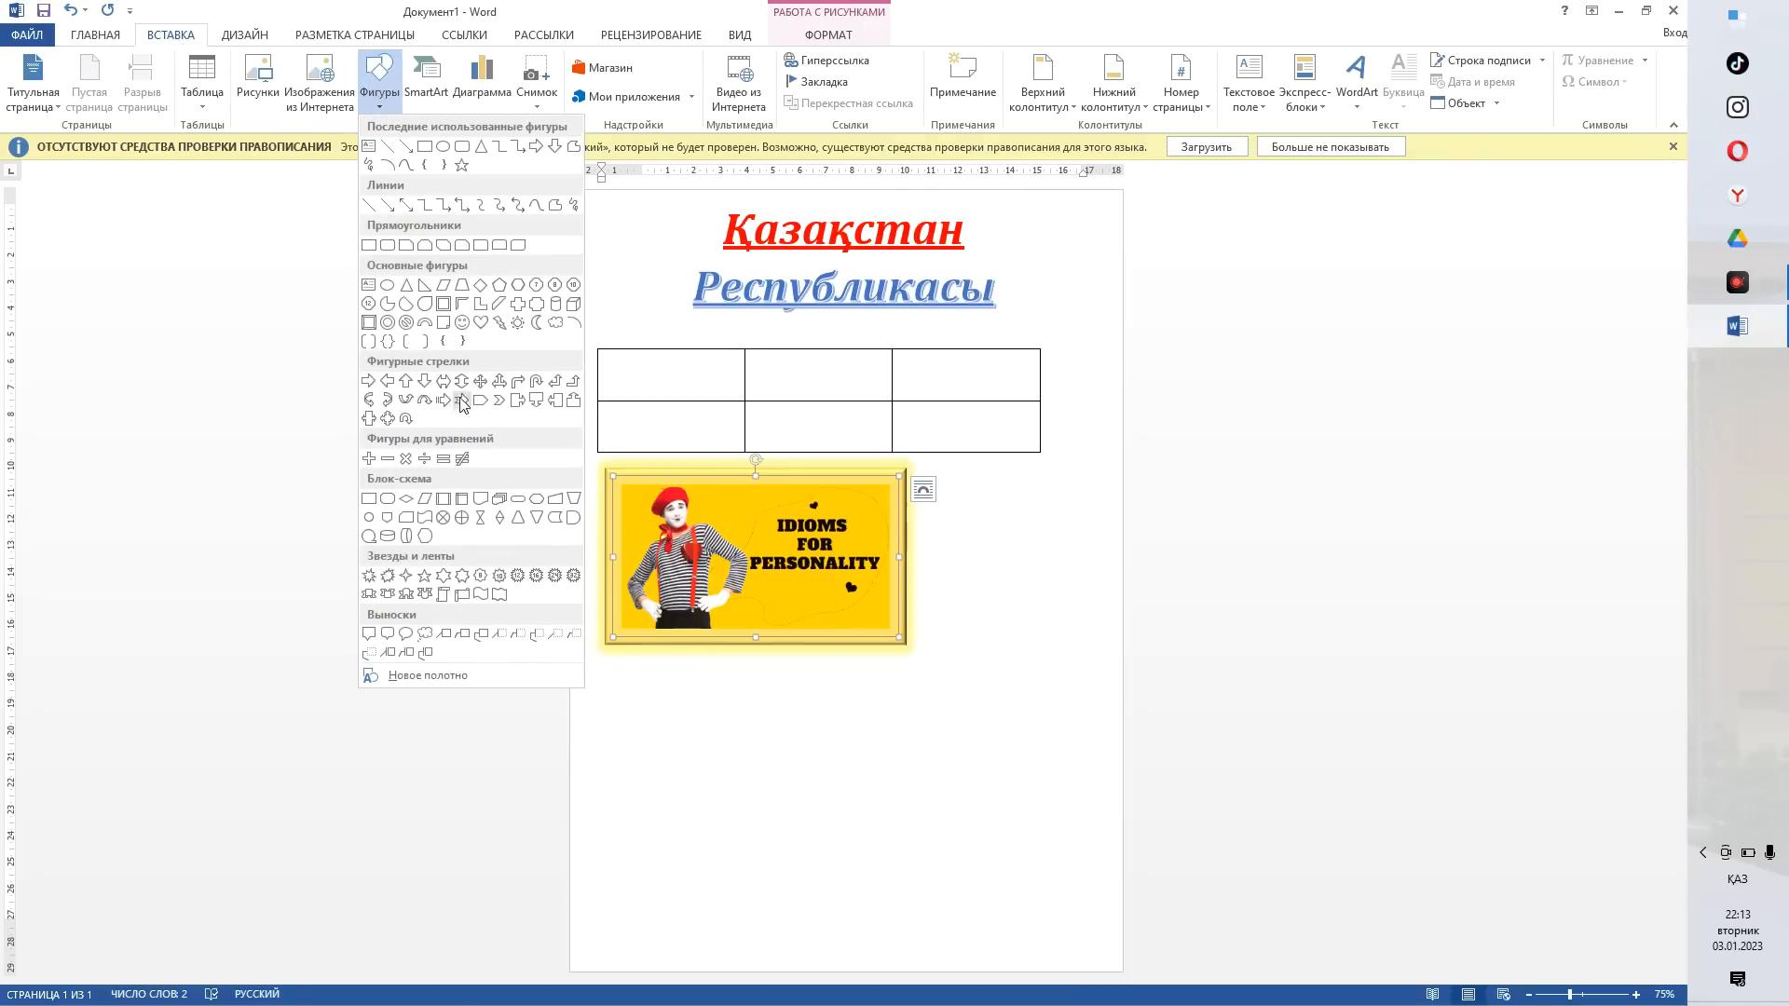
left_click(468, 328)
mouse_move(657, 737)
left_mouse_down()
mouse_move(903, 935)
mouse_move(808, 808)
left_mouse_up()
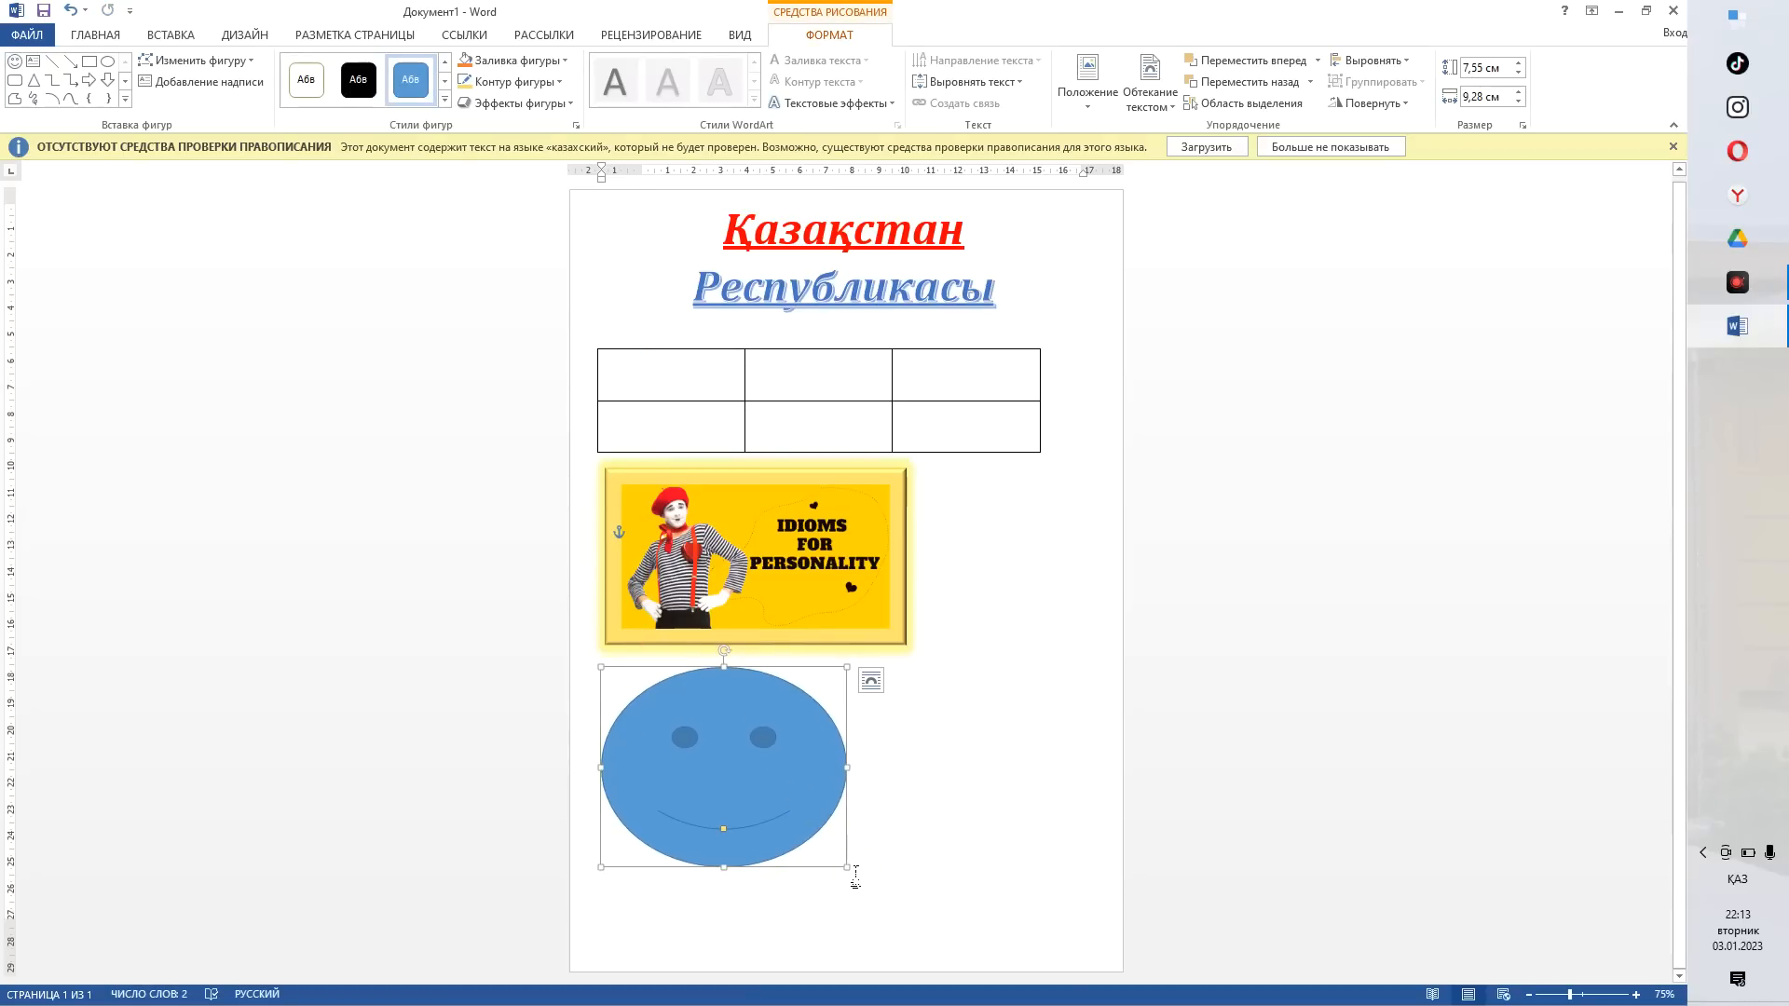
left_click_drag(845, 866, 850, 903)
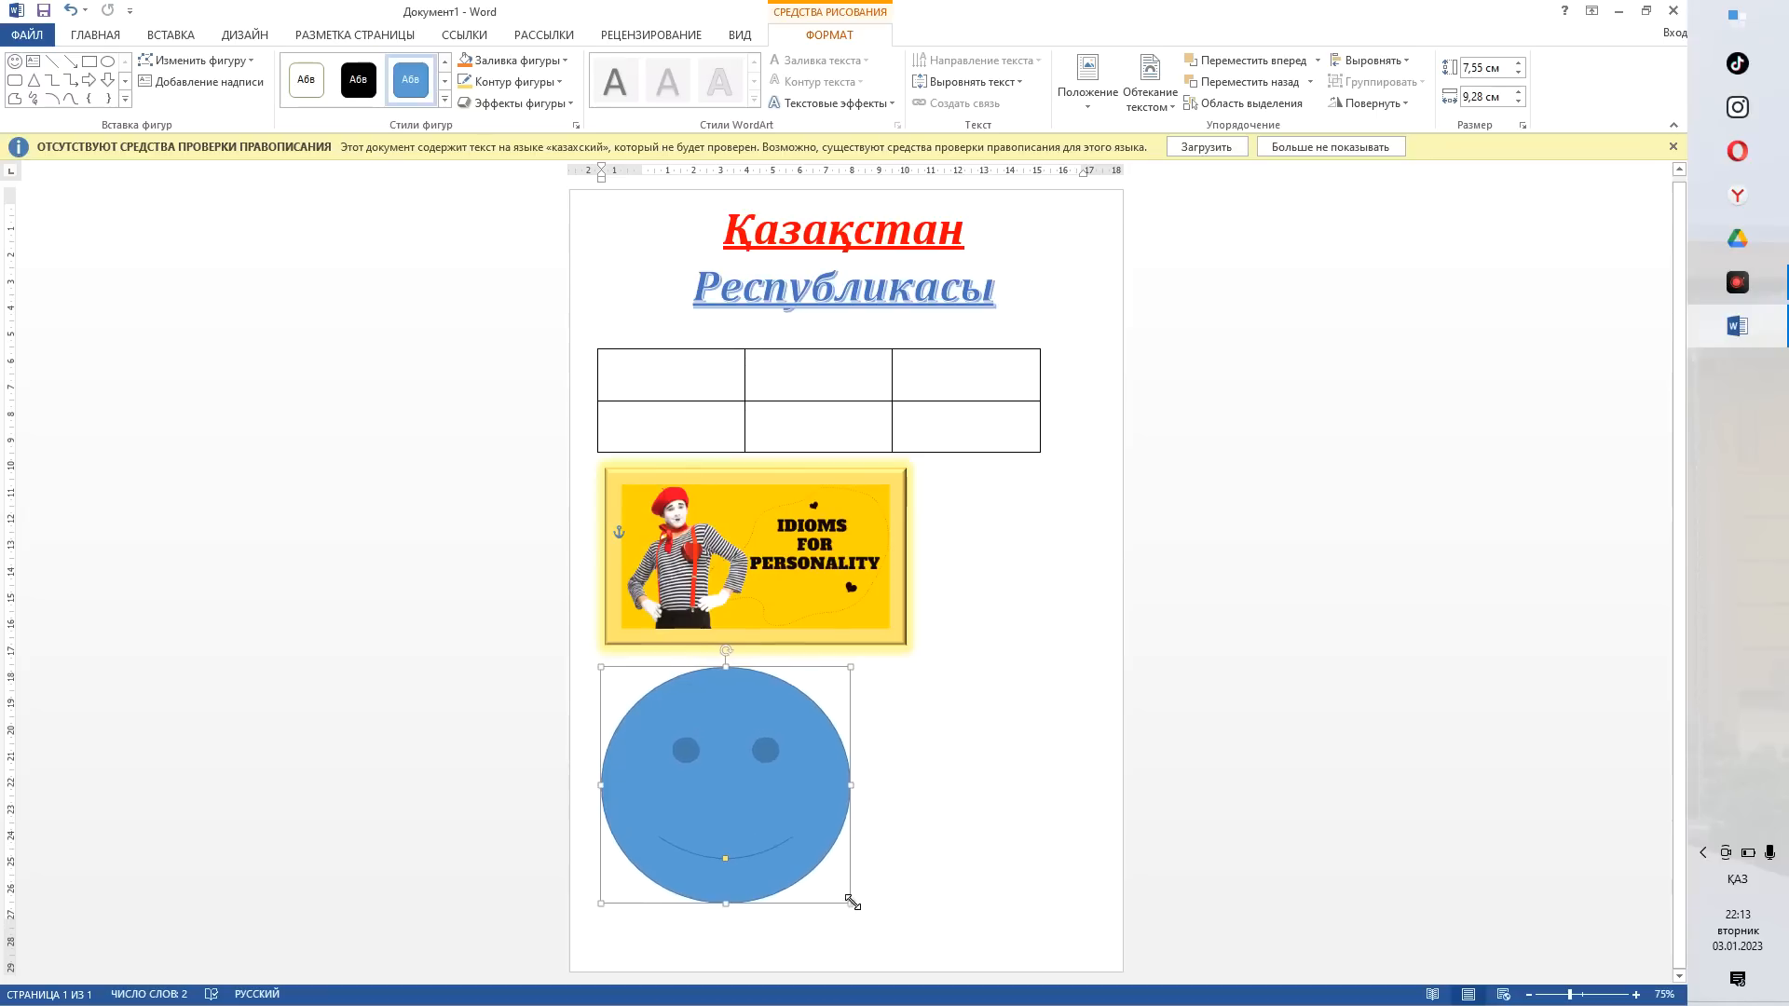
- Fill the smiley face with the standard light green colour and deselect it
left_click(491, 63)
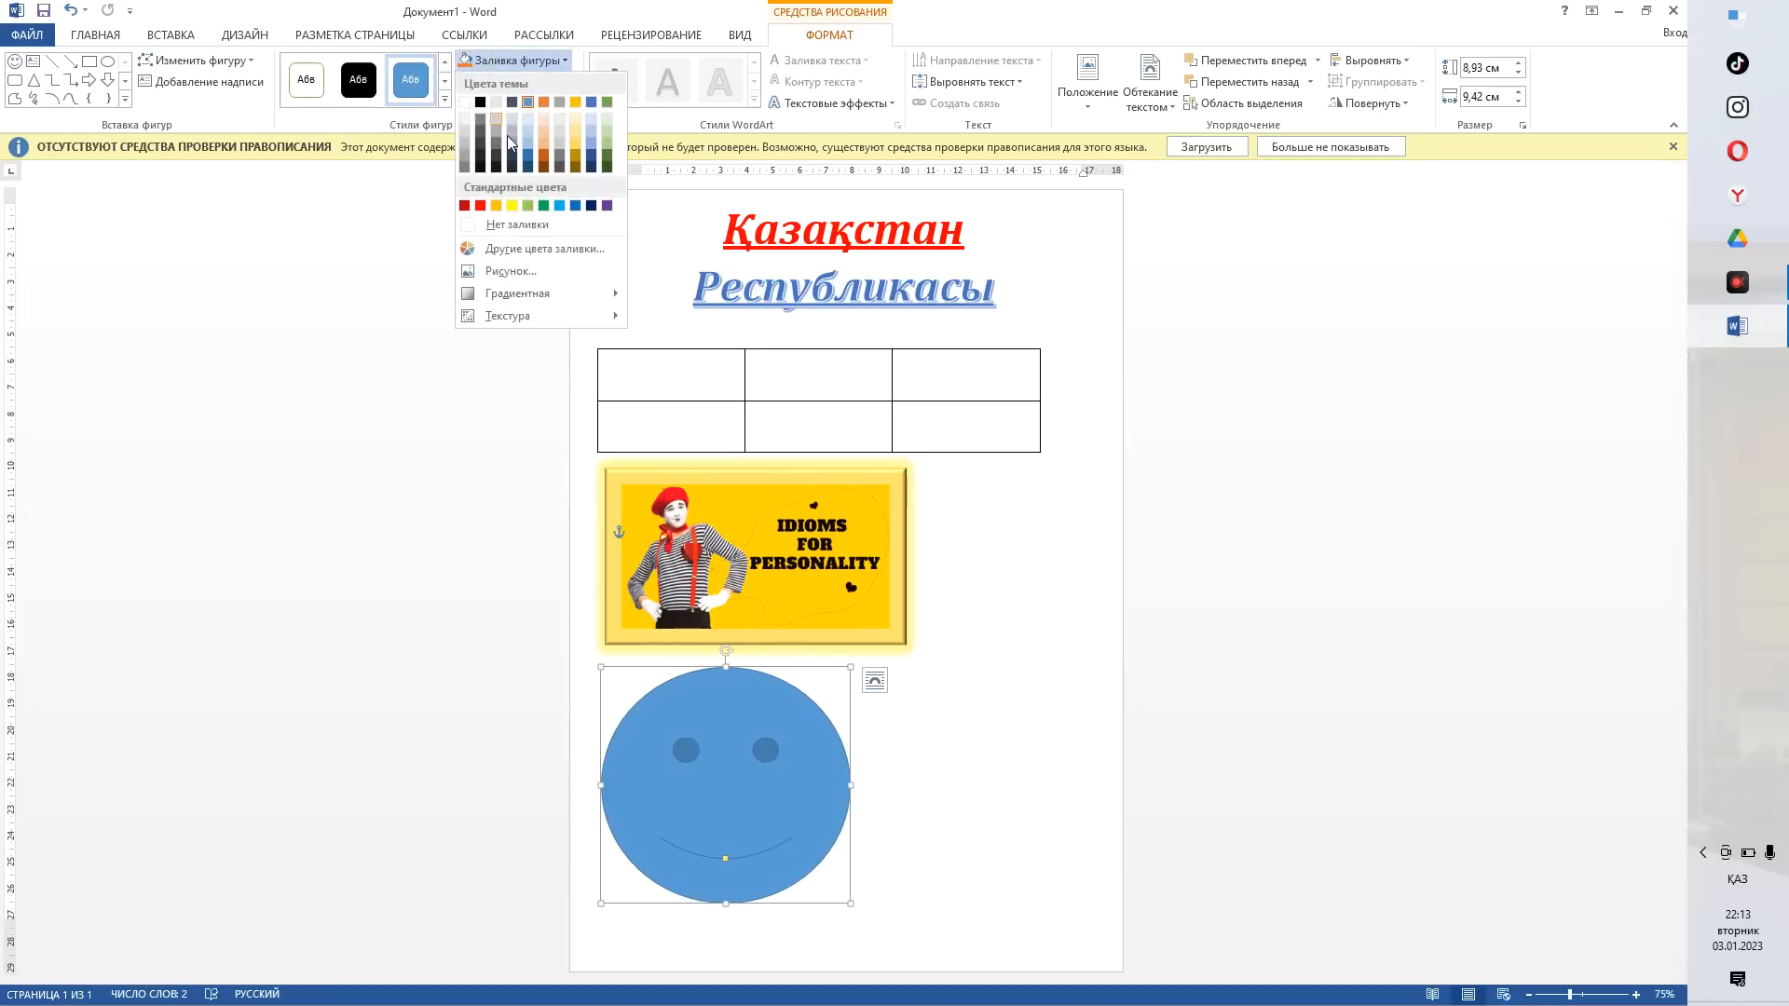
left_click(533, 220)
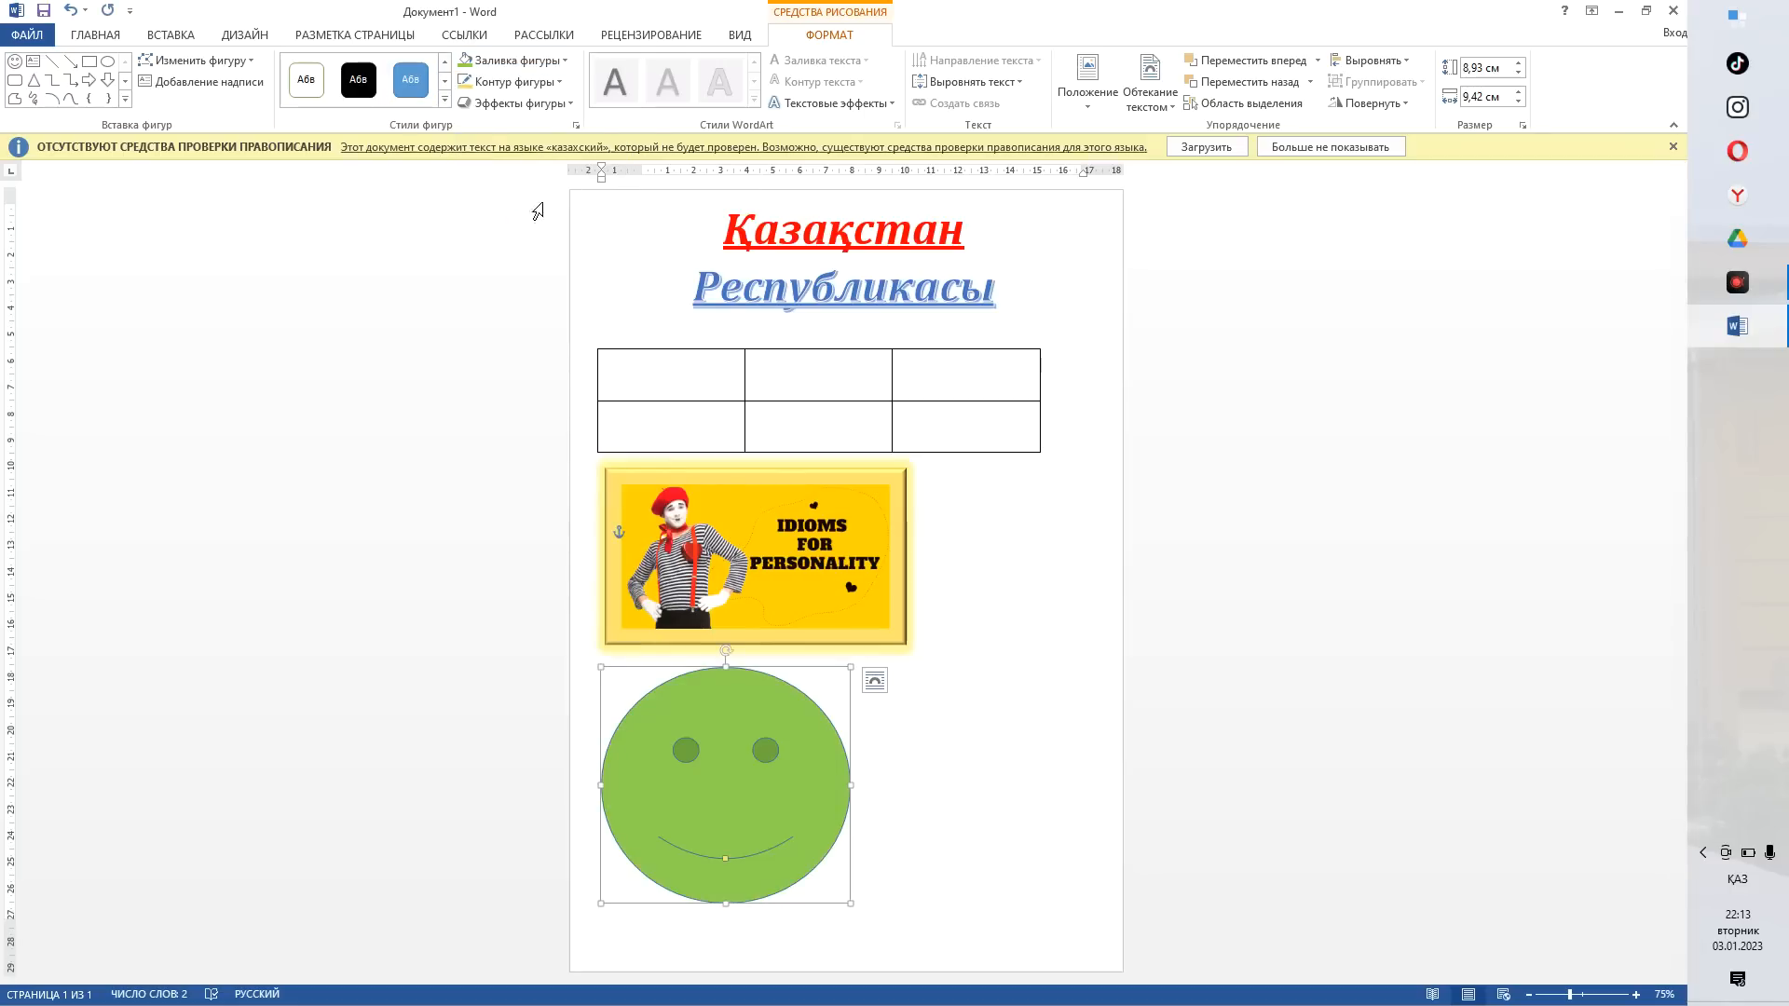
left_click(924, 742)
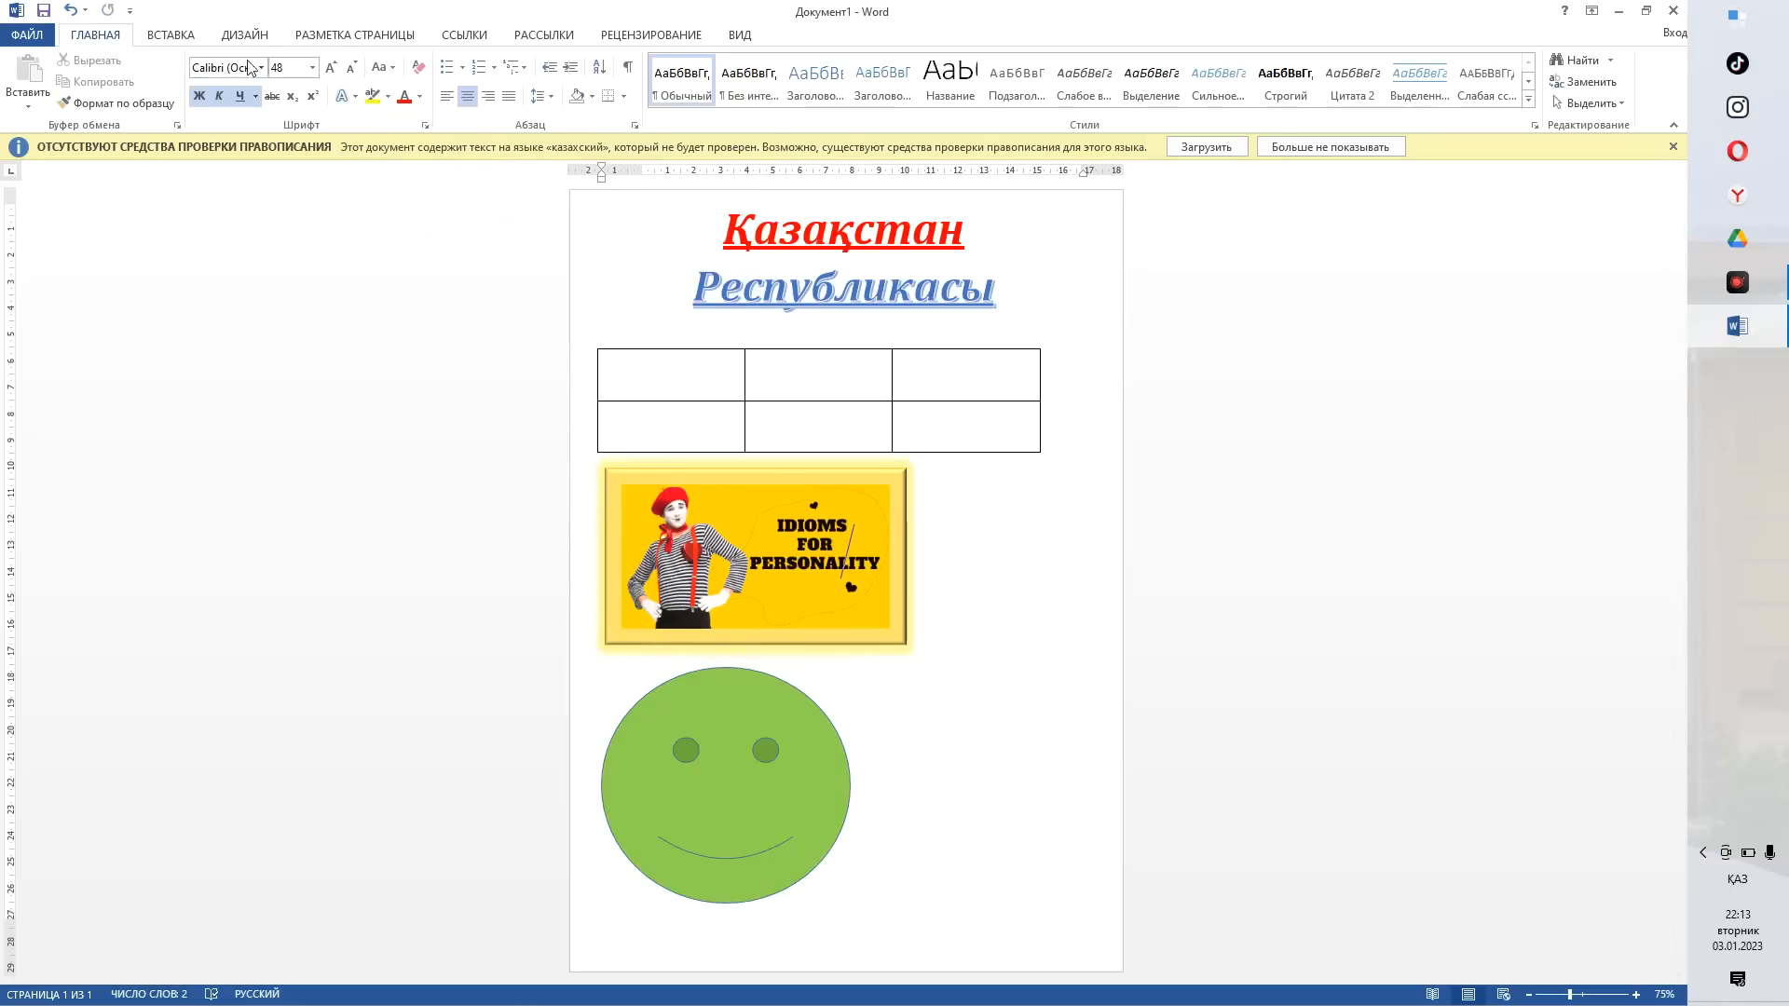
- Draw an oval about 7.59 cm high and 6.77 cm wide to the right of the smiley face
left_click(171, 36)
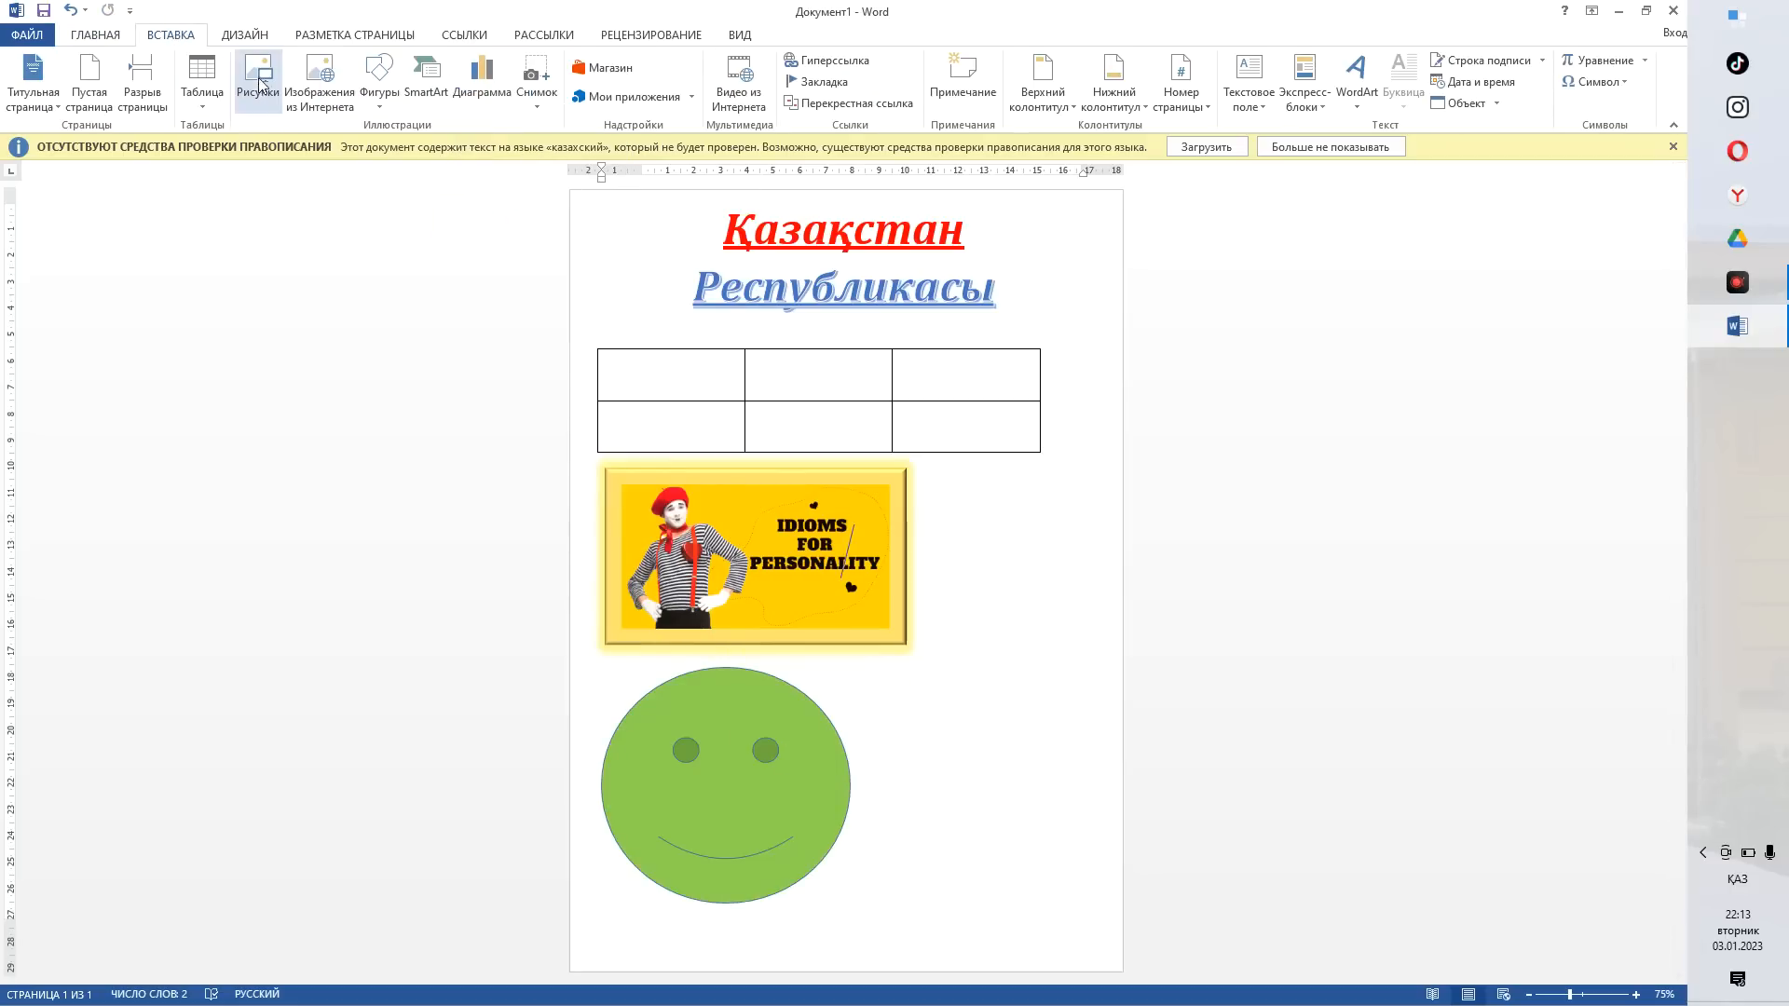
left_click(378, 76)
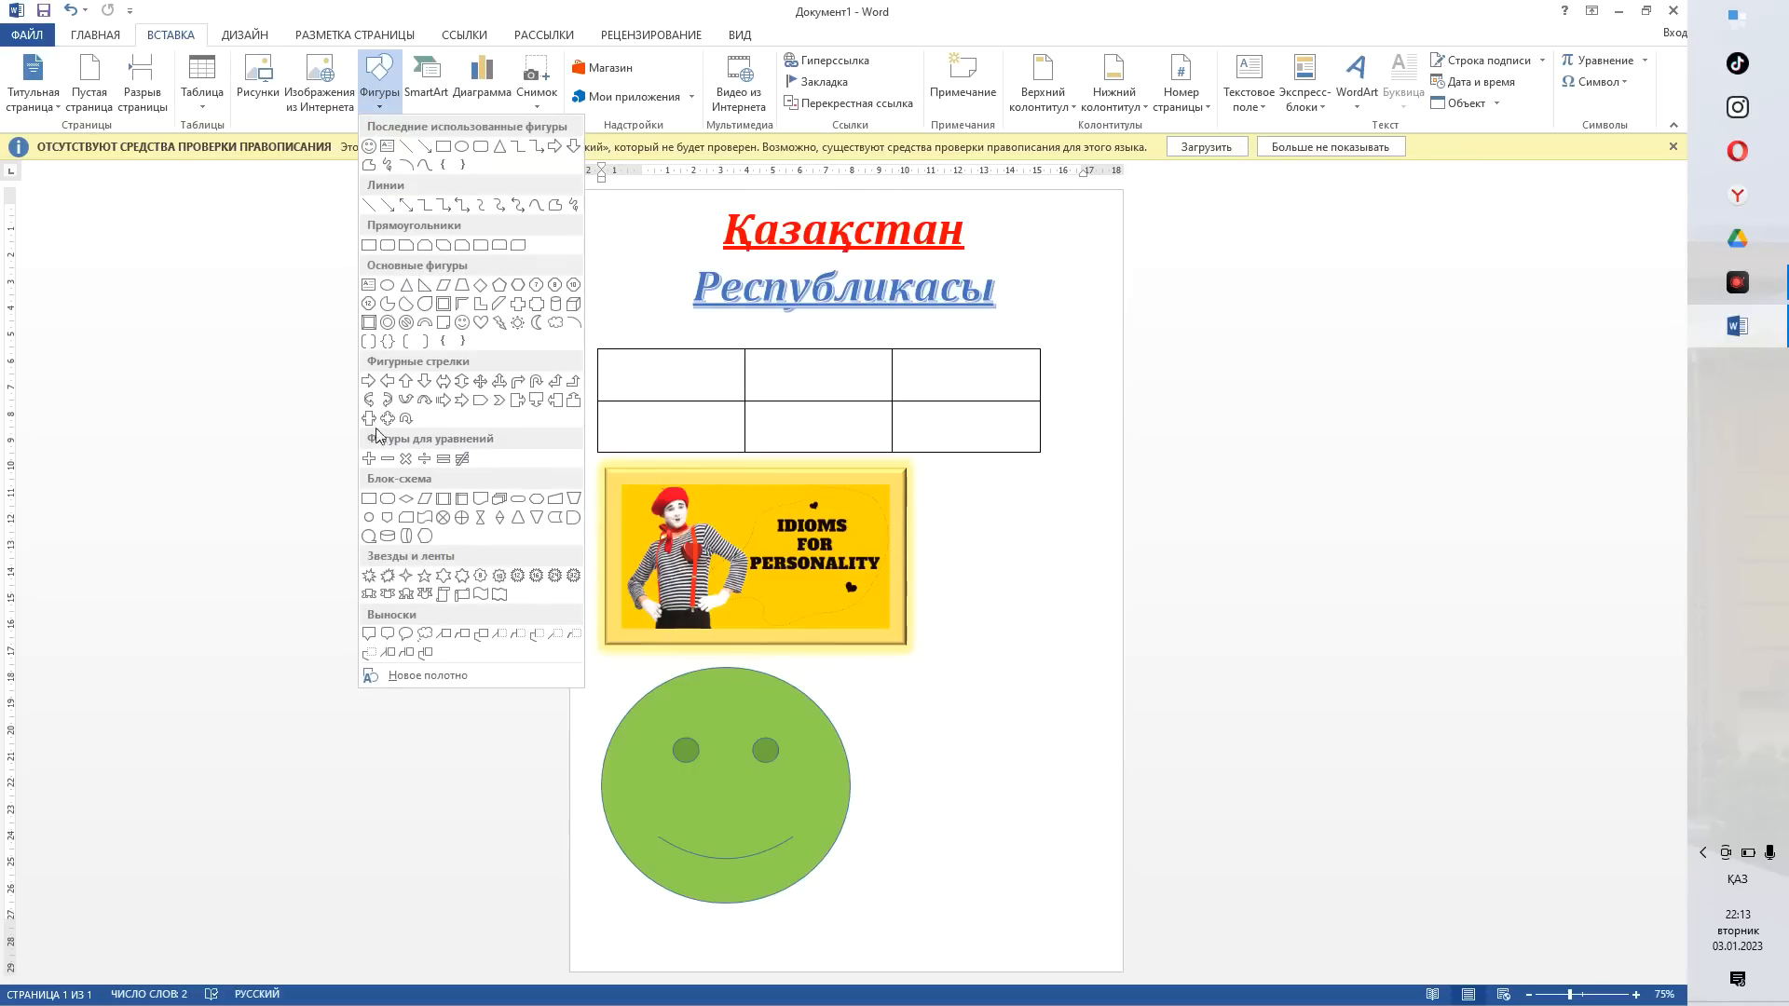
left_click(462, 146)
mouse_move(937, 694)
left_mouse_down()
mouse_move(1063, 863)
mouse_move(1117, 893)
mouse_move(1080, 844)
left_mouse_up()
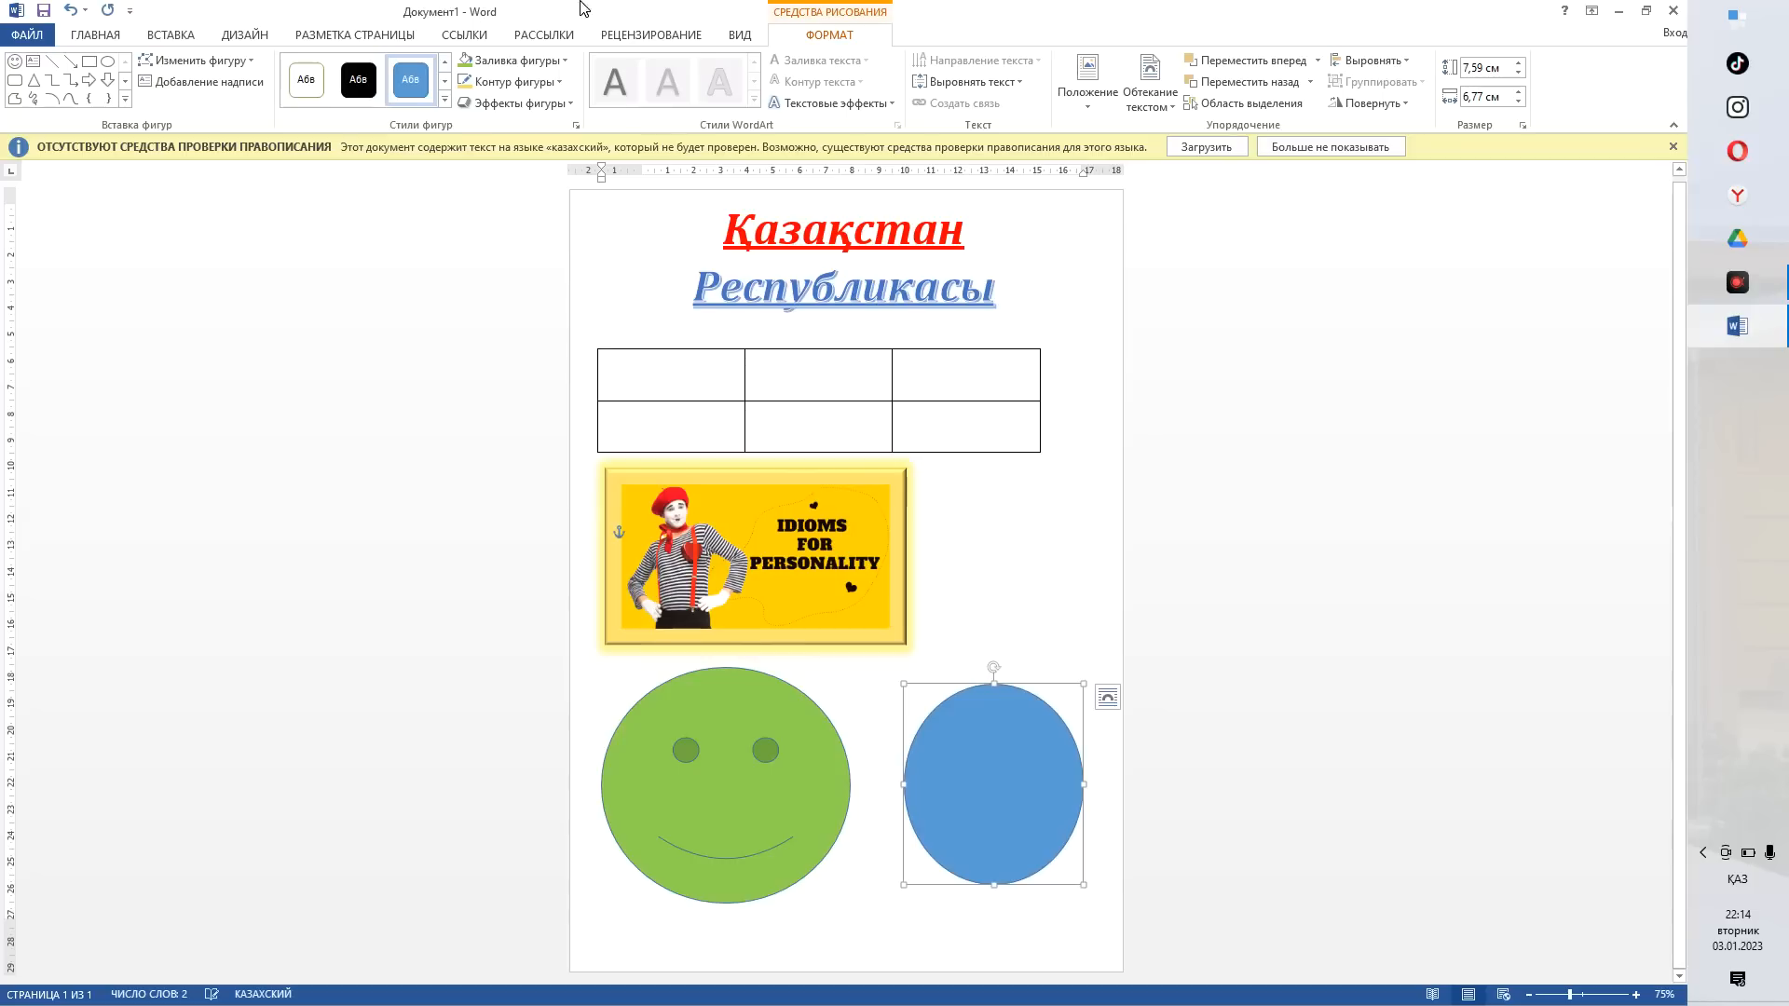
- Give the oval a red outline and a blue glow from the second row of glow variants
left_click(494, 82)
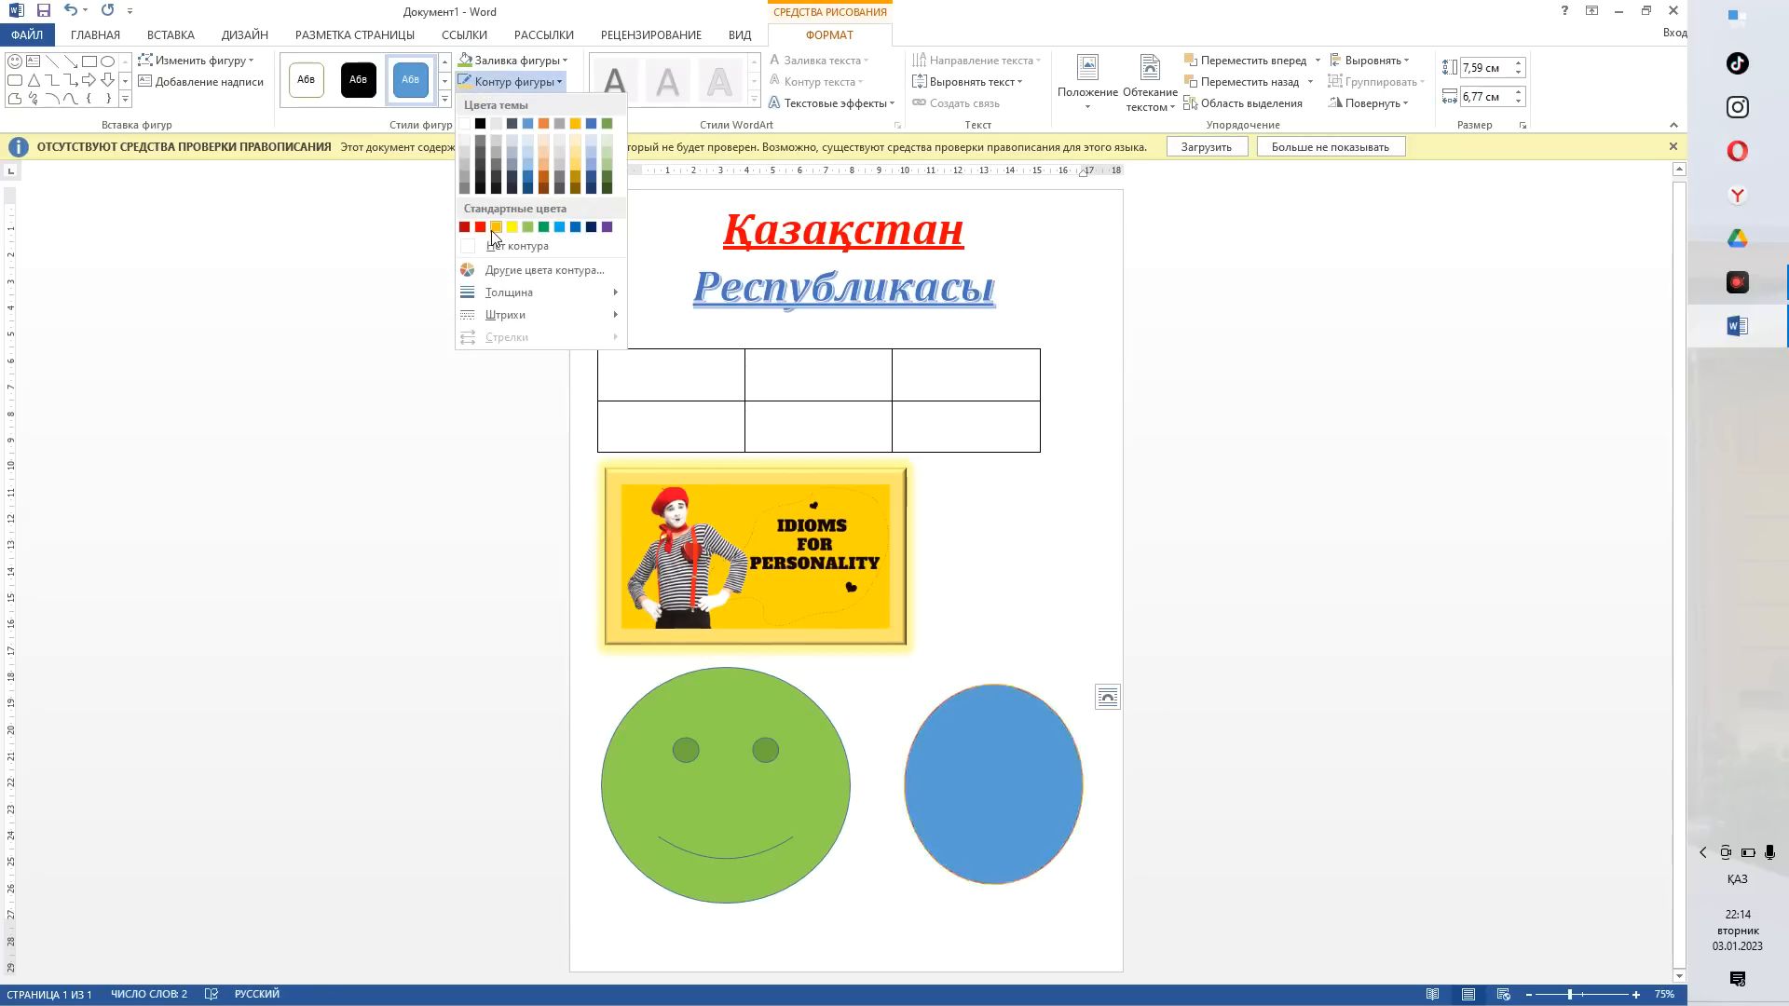
left_click(481, 227)
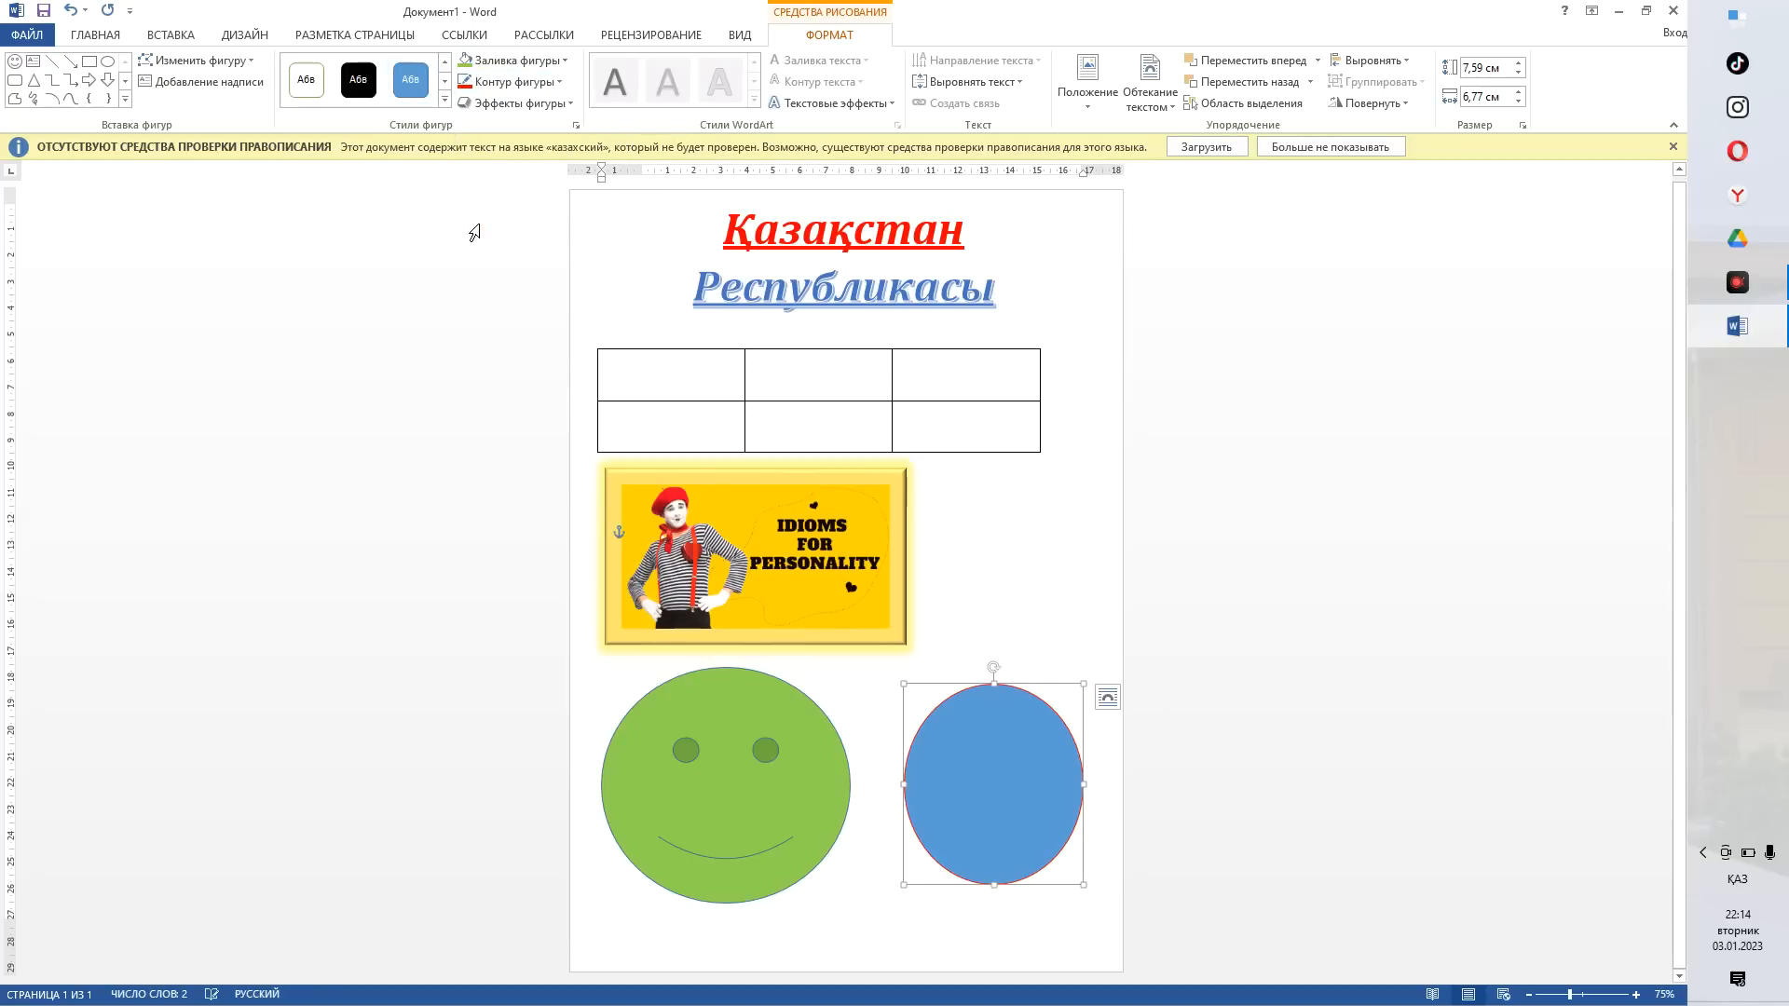
left_click(517, 103)
mouse_move(546, 259)
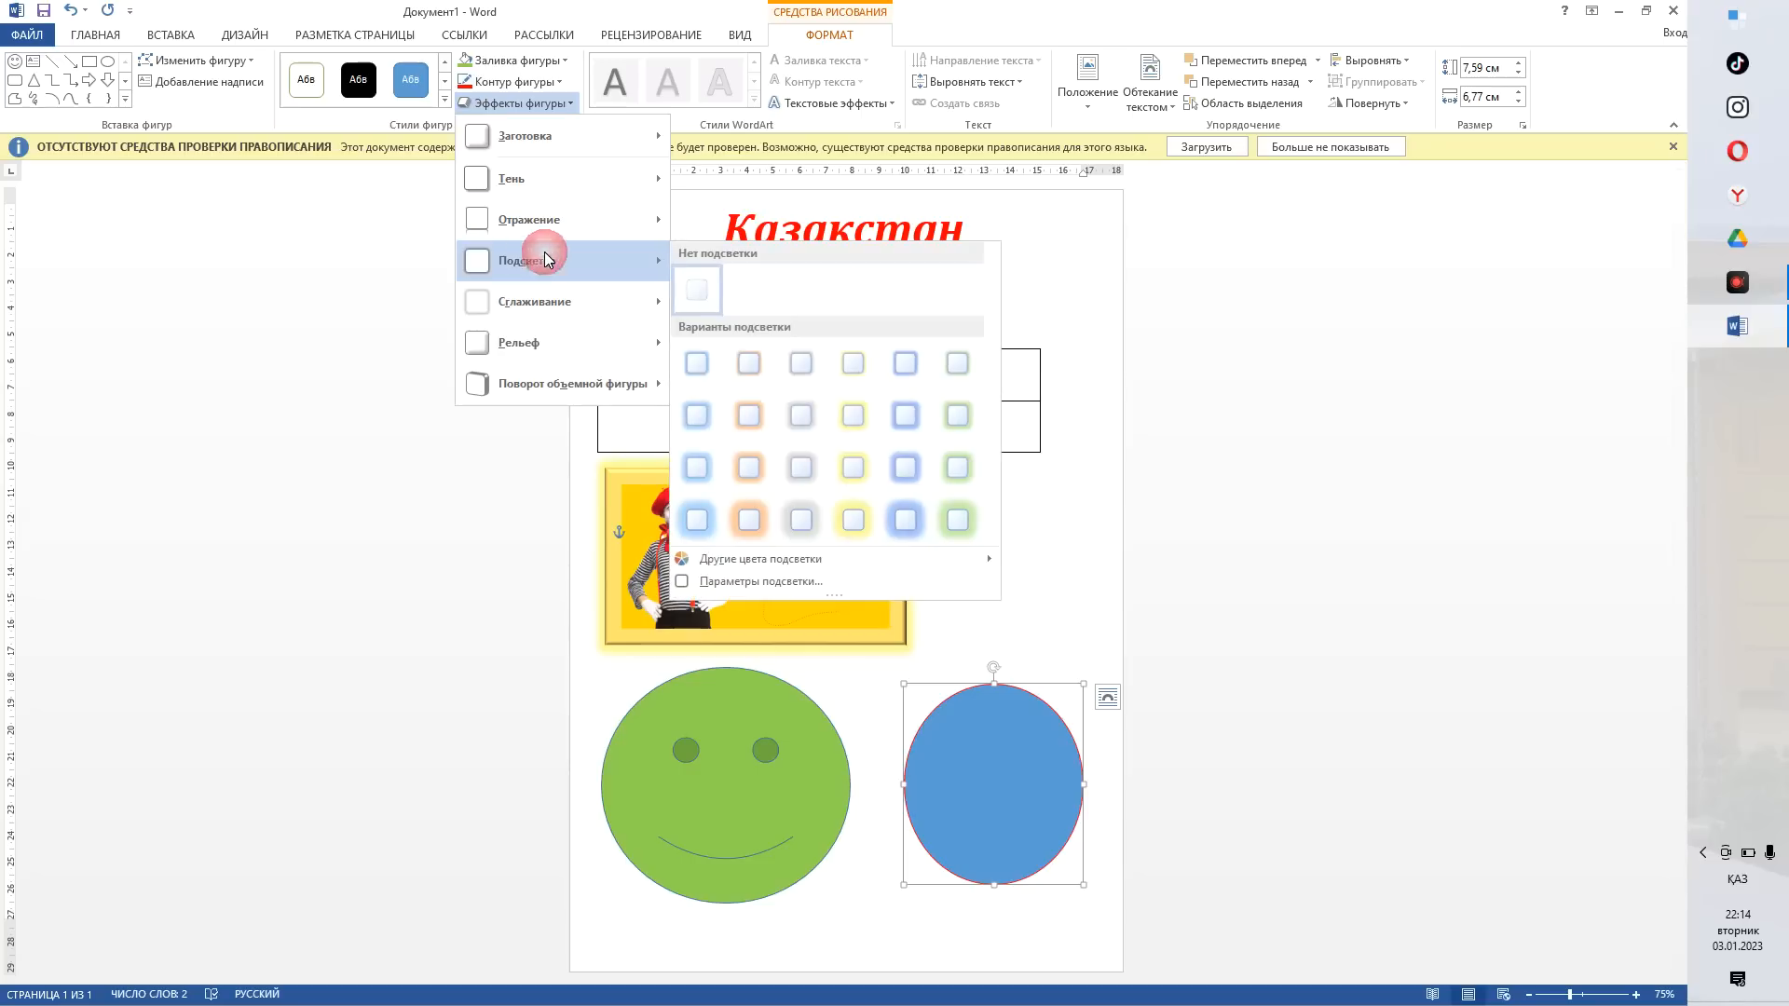
left_click(701, 418)
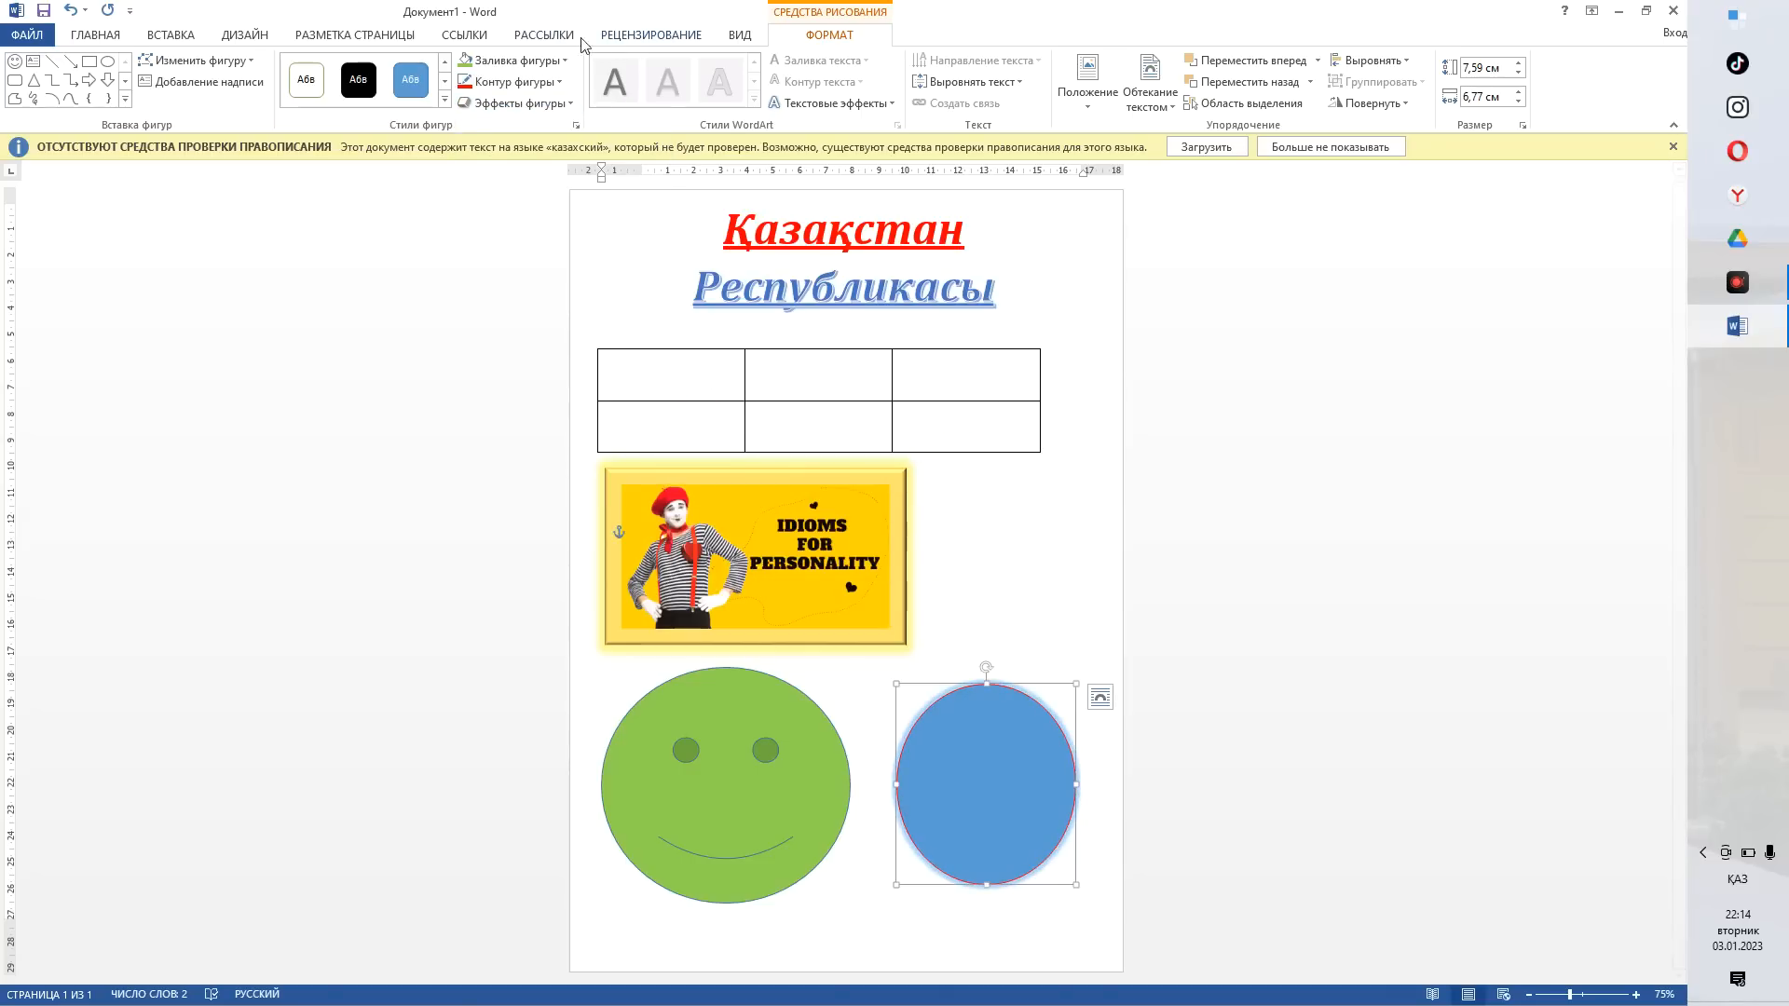
- View the available SmartArt graphic layouts and close the gallery without inserting one
left_click(247, 35)
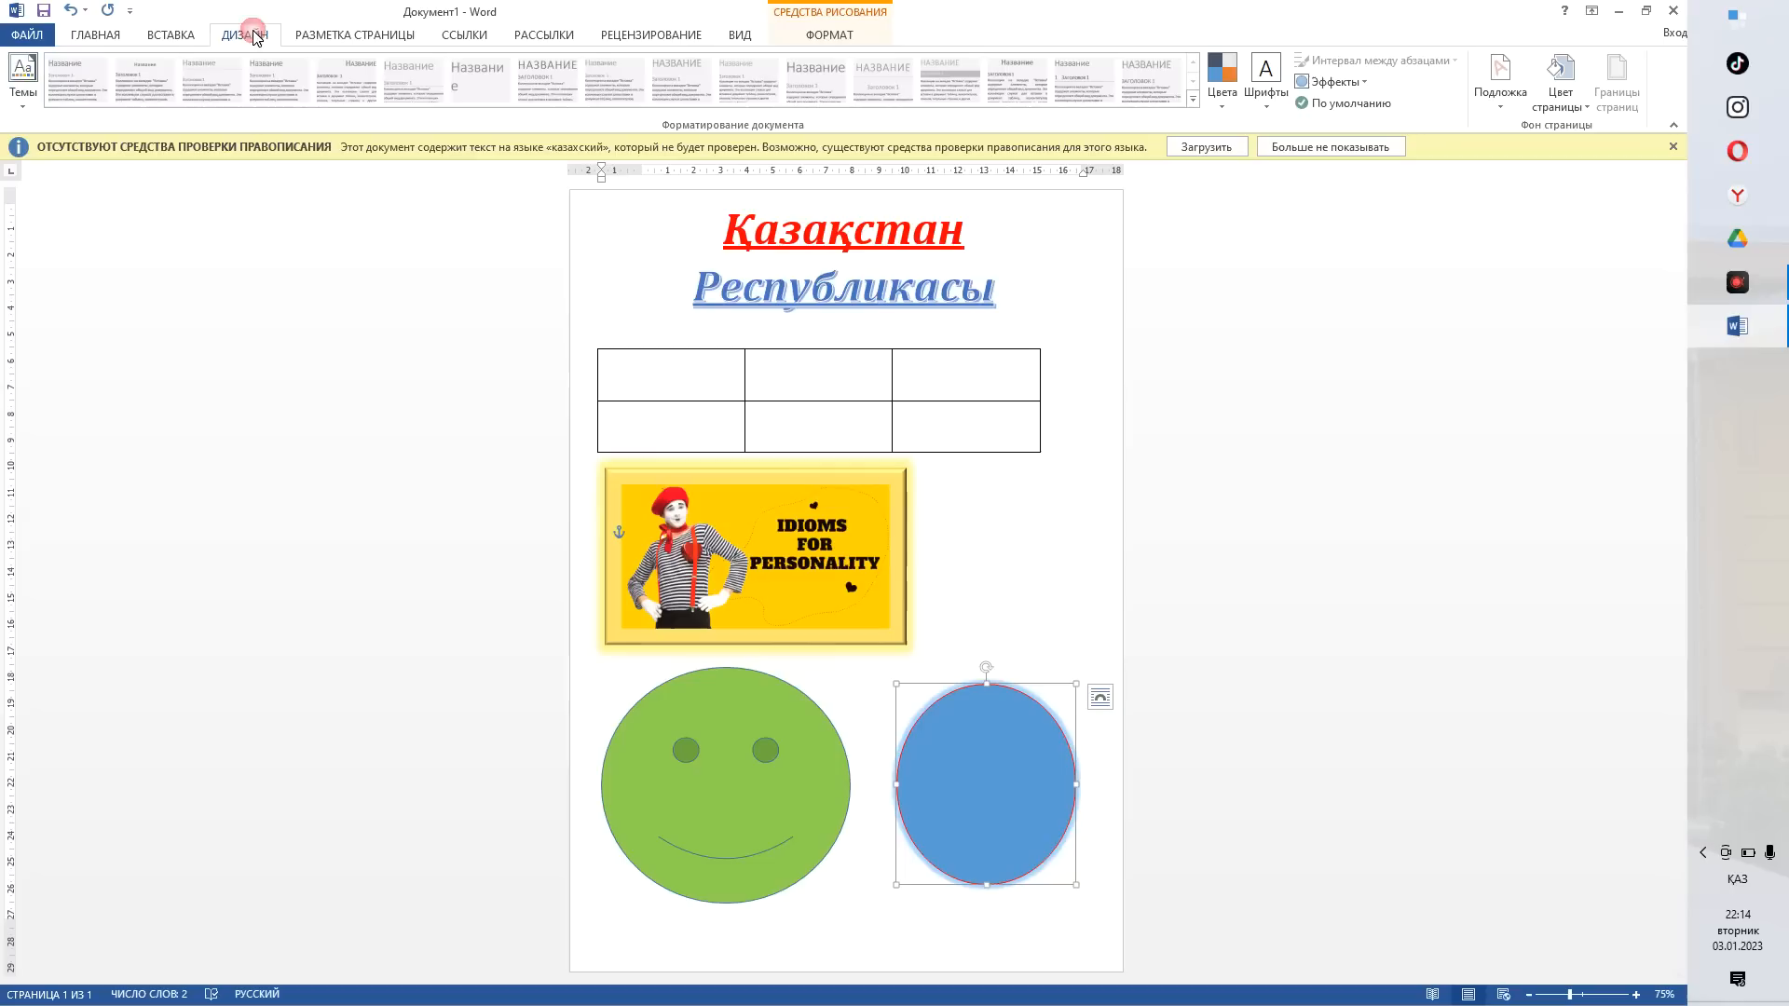
left_click(171, 37)
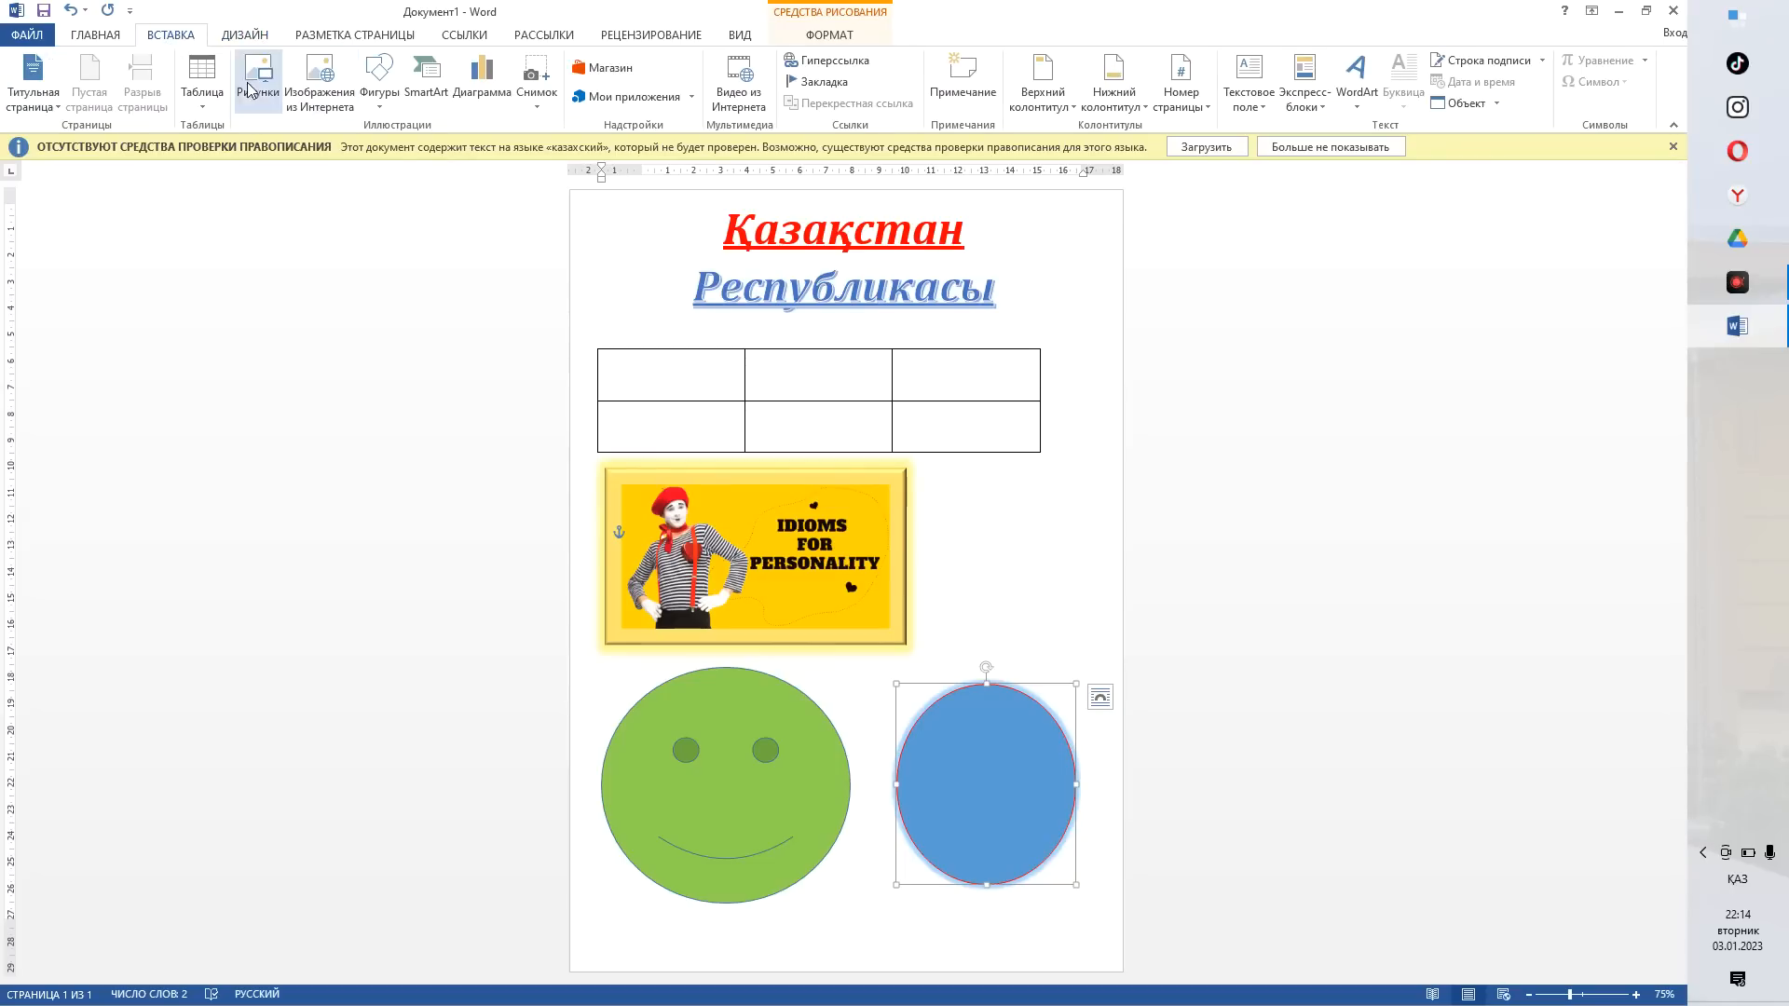
left_click(428, 84)
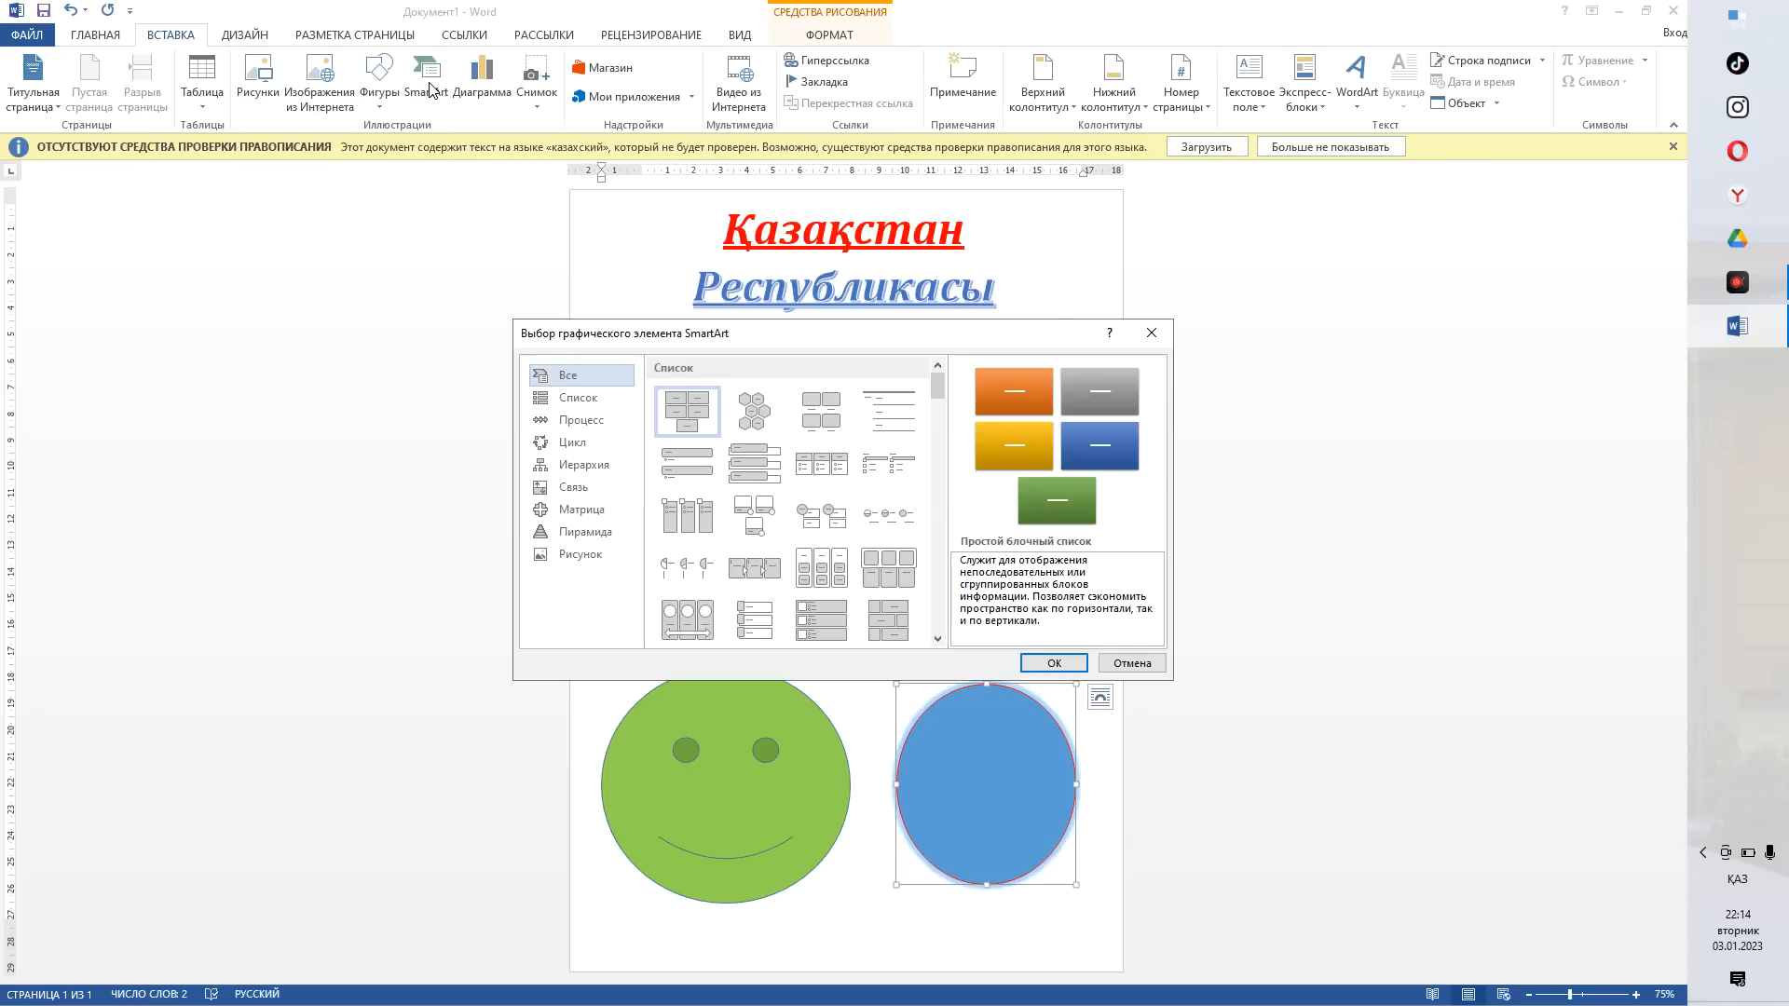
left_click(1151, 333)
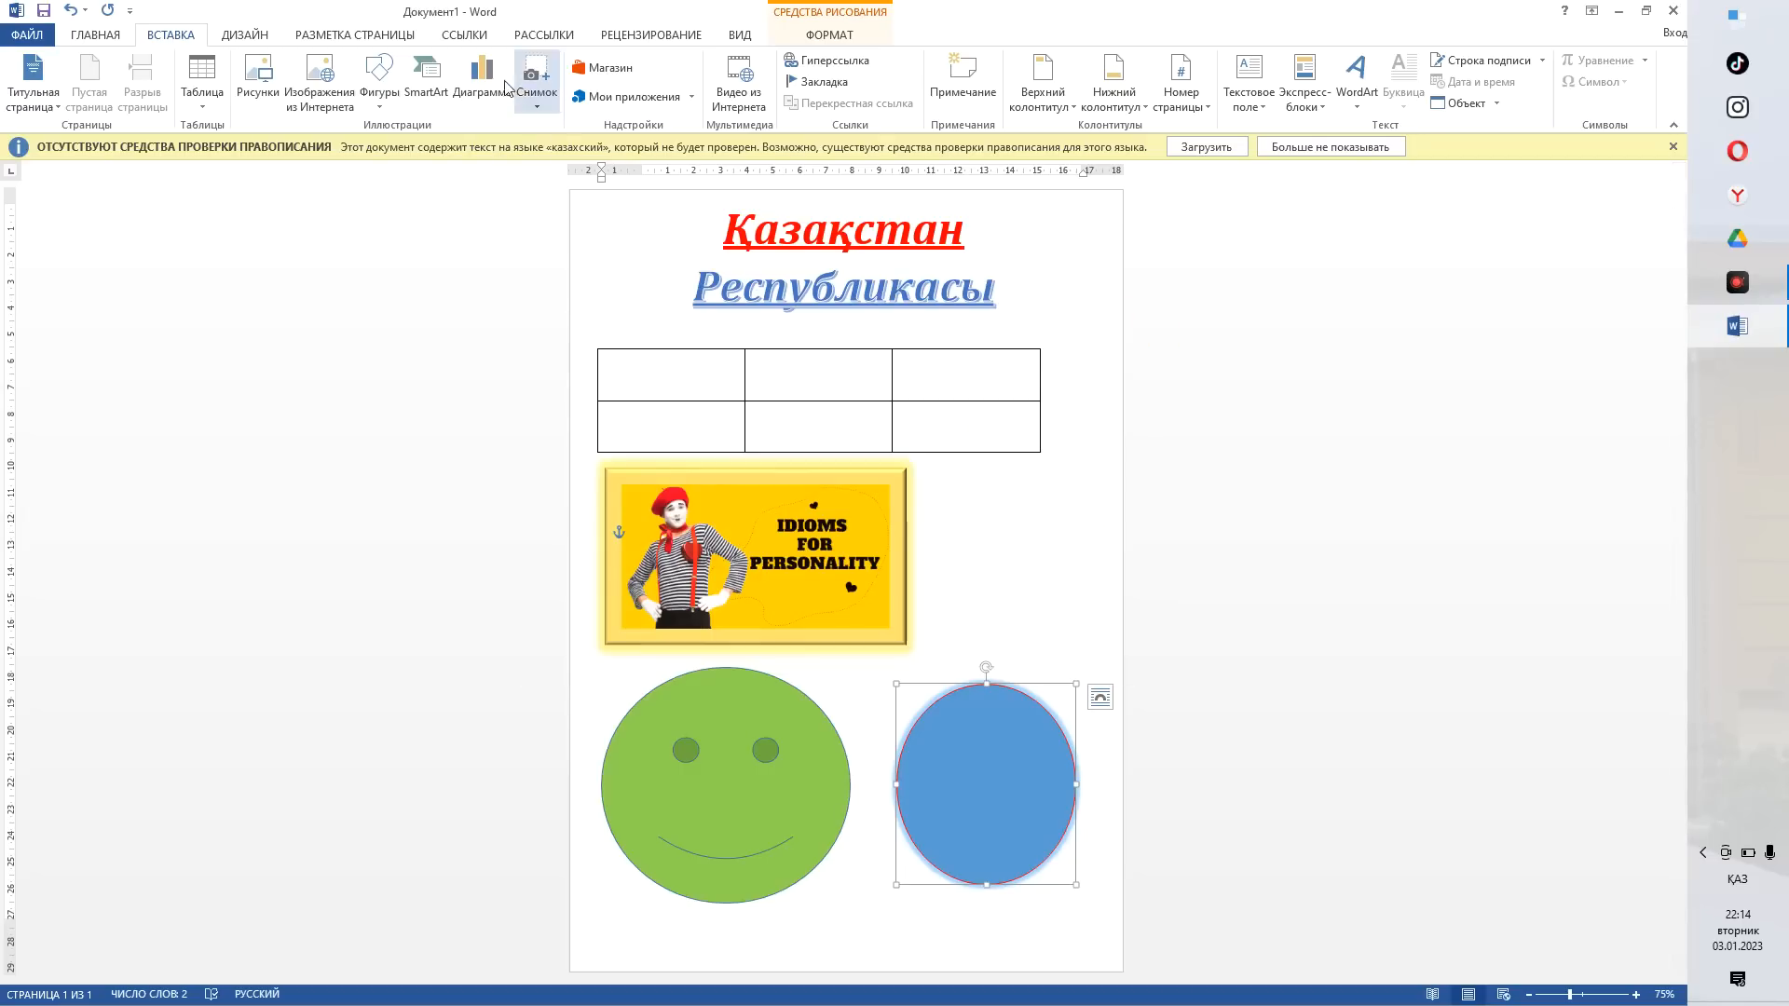
- Browse the available chart types, including column, line, bar, pie, surface, radar and area, and close the chart dialog without inserting one
left_click(493, 86)
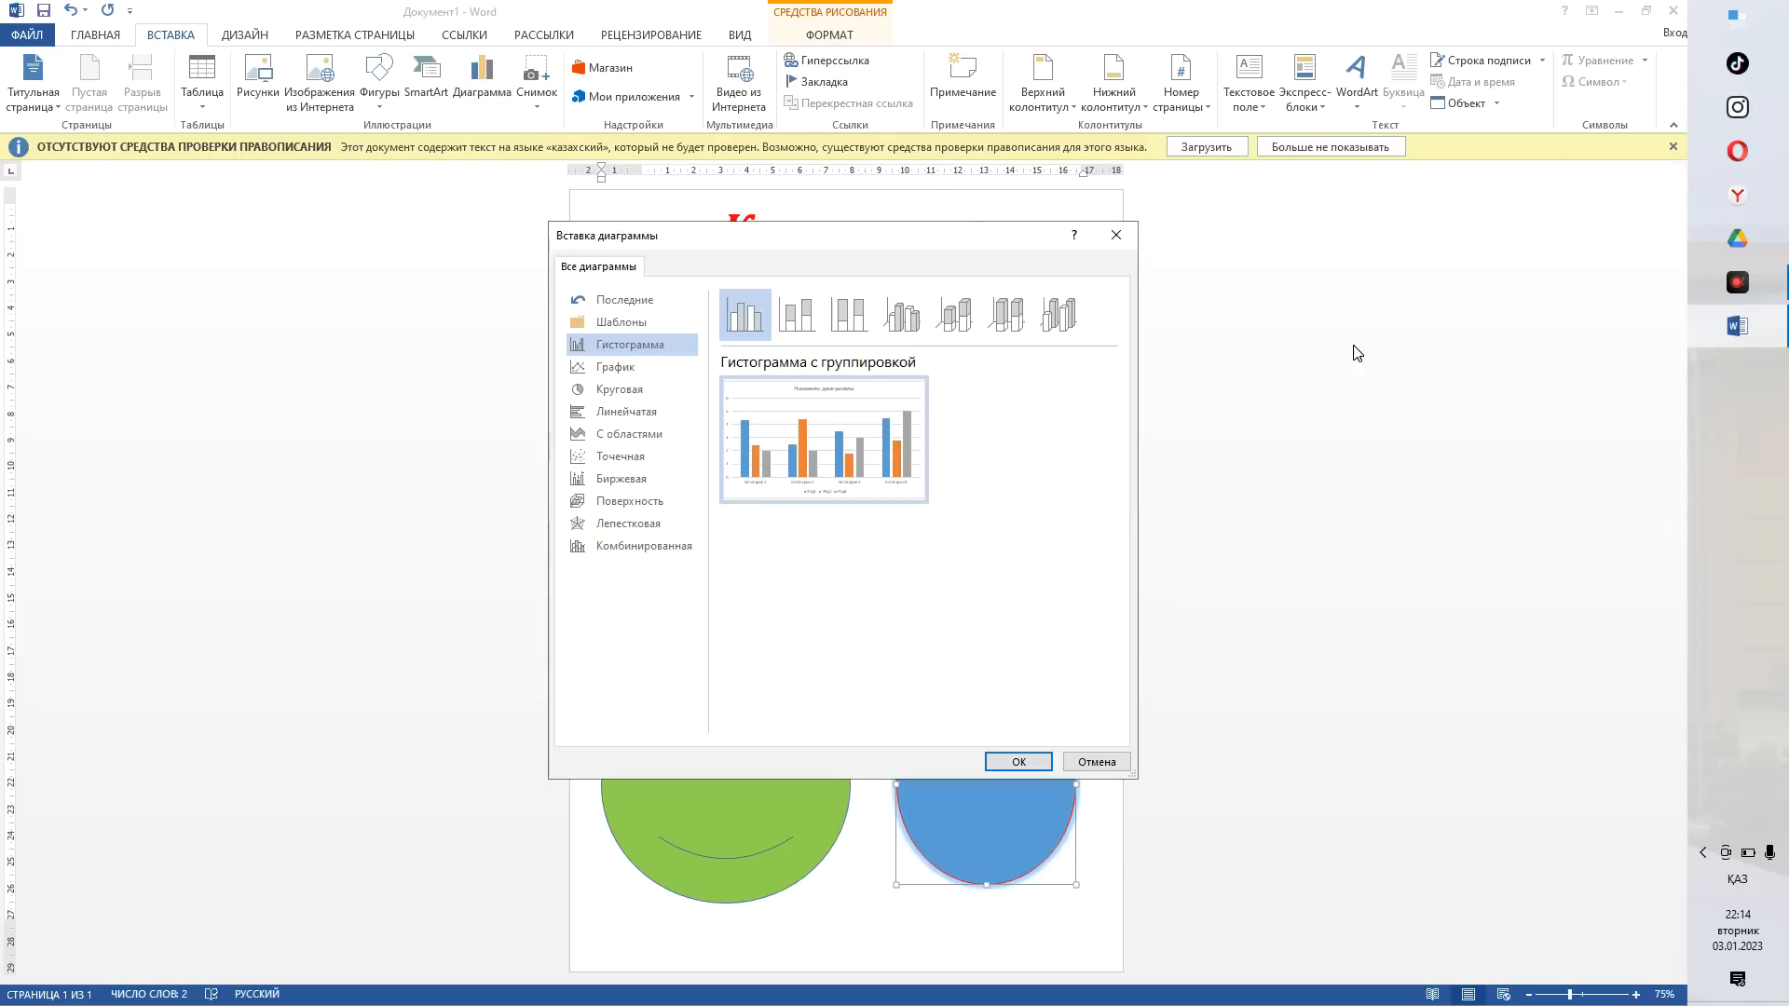
left_click(634, 367)
left_click(638, 413)
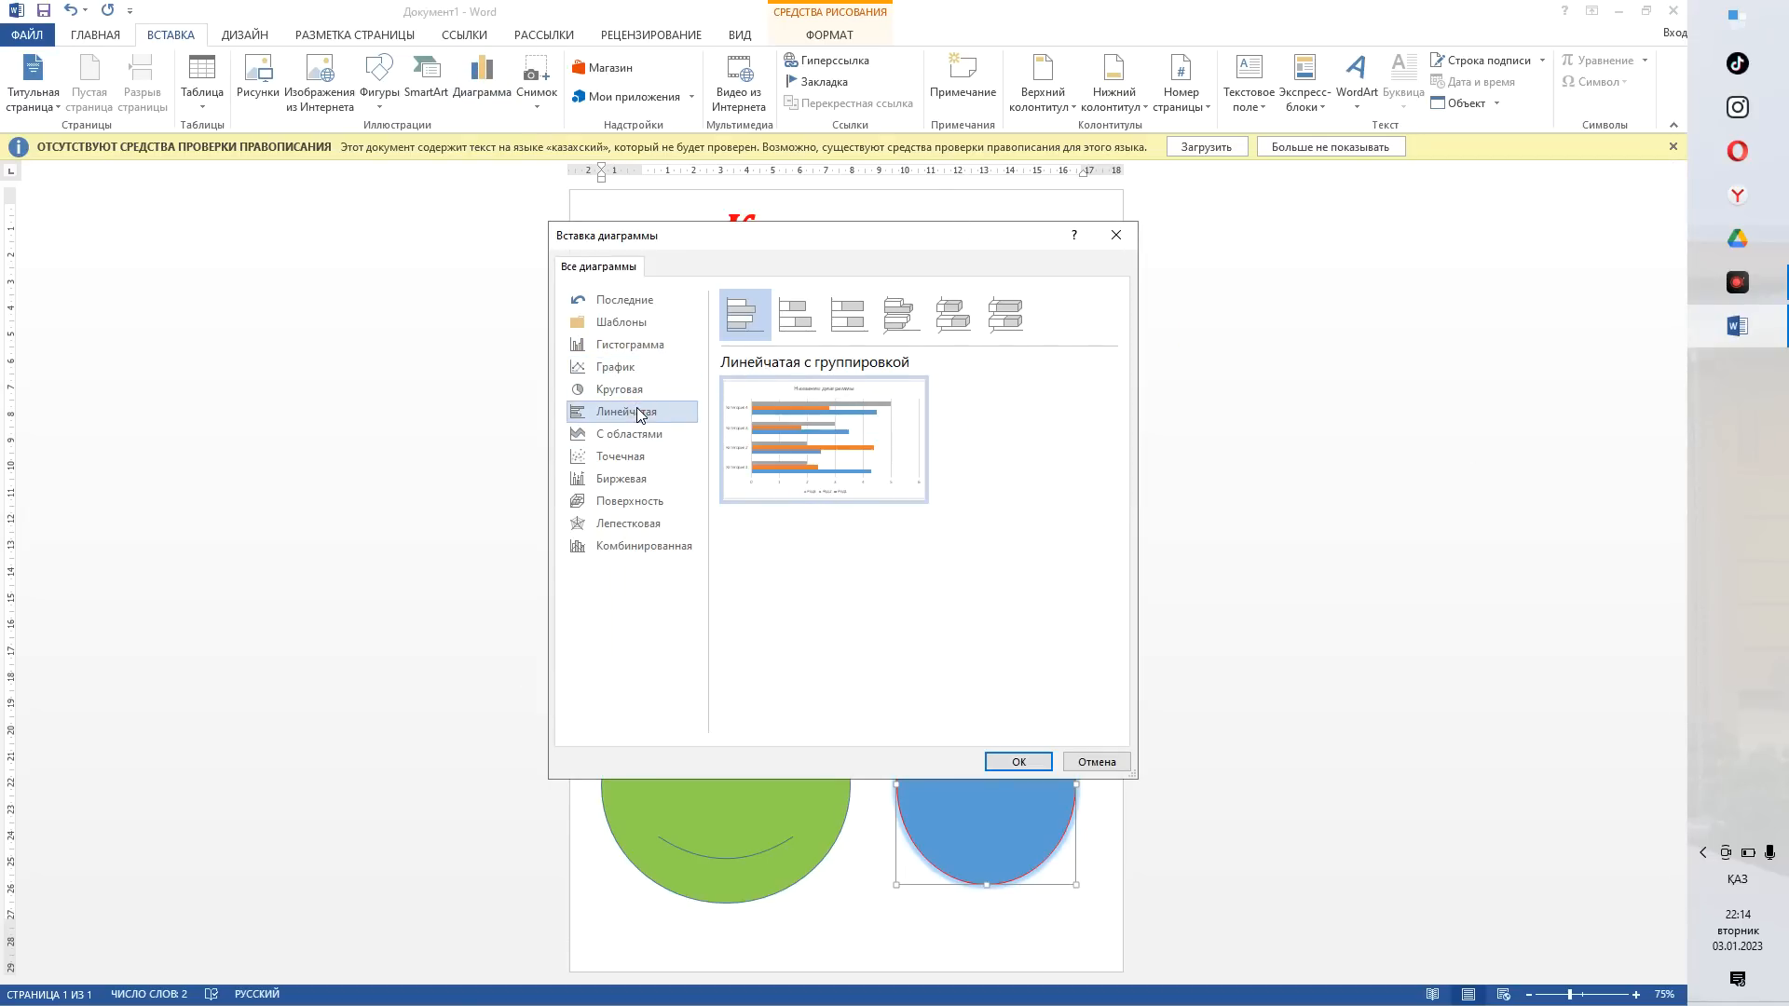
left_click(626, 389)
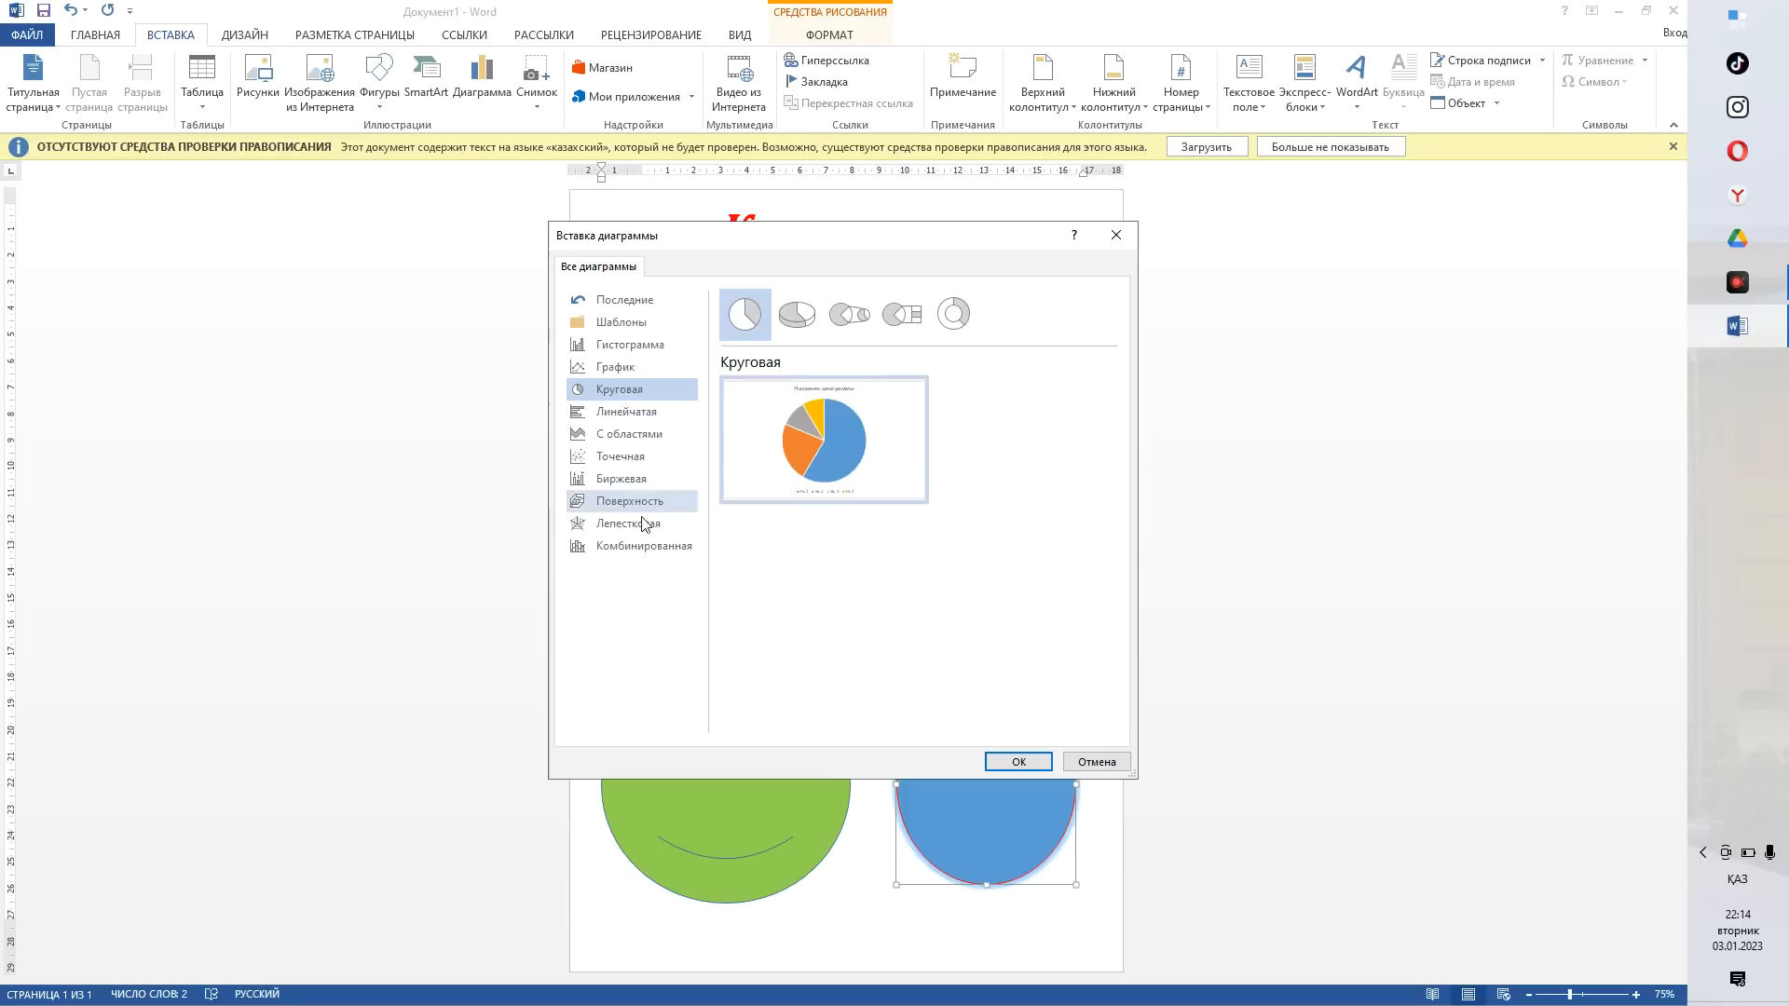
left_click(633, 500)
left_click(643, 533)
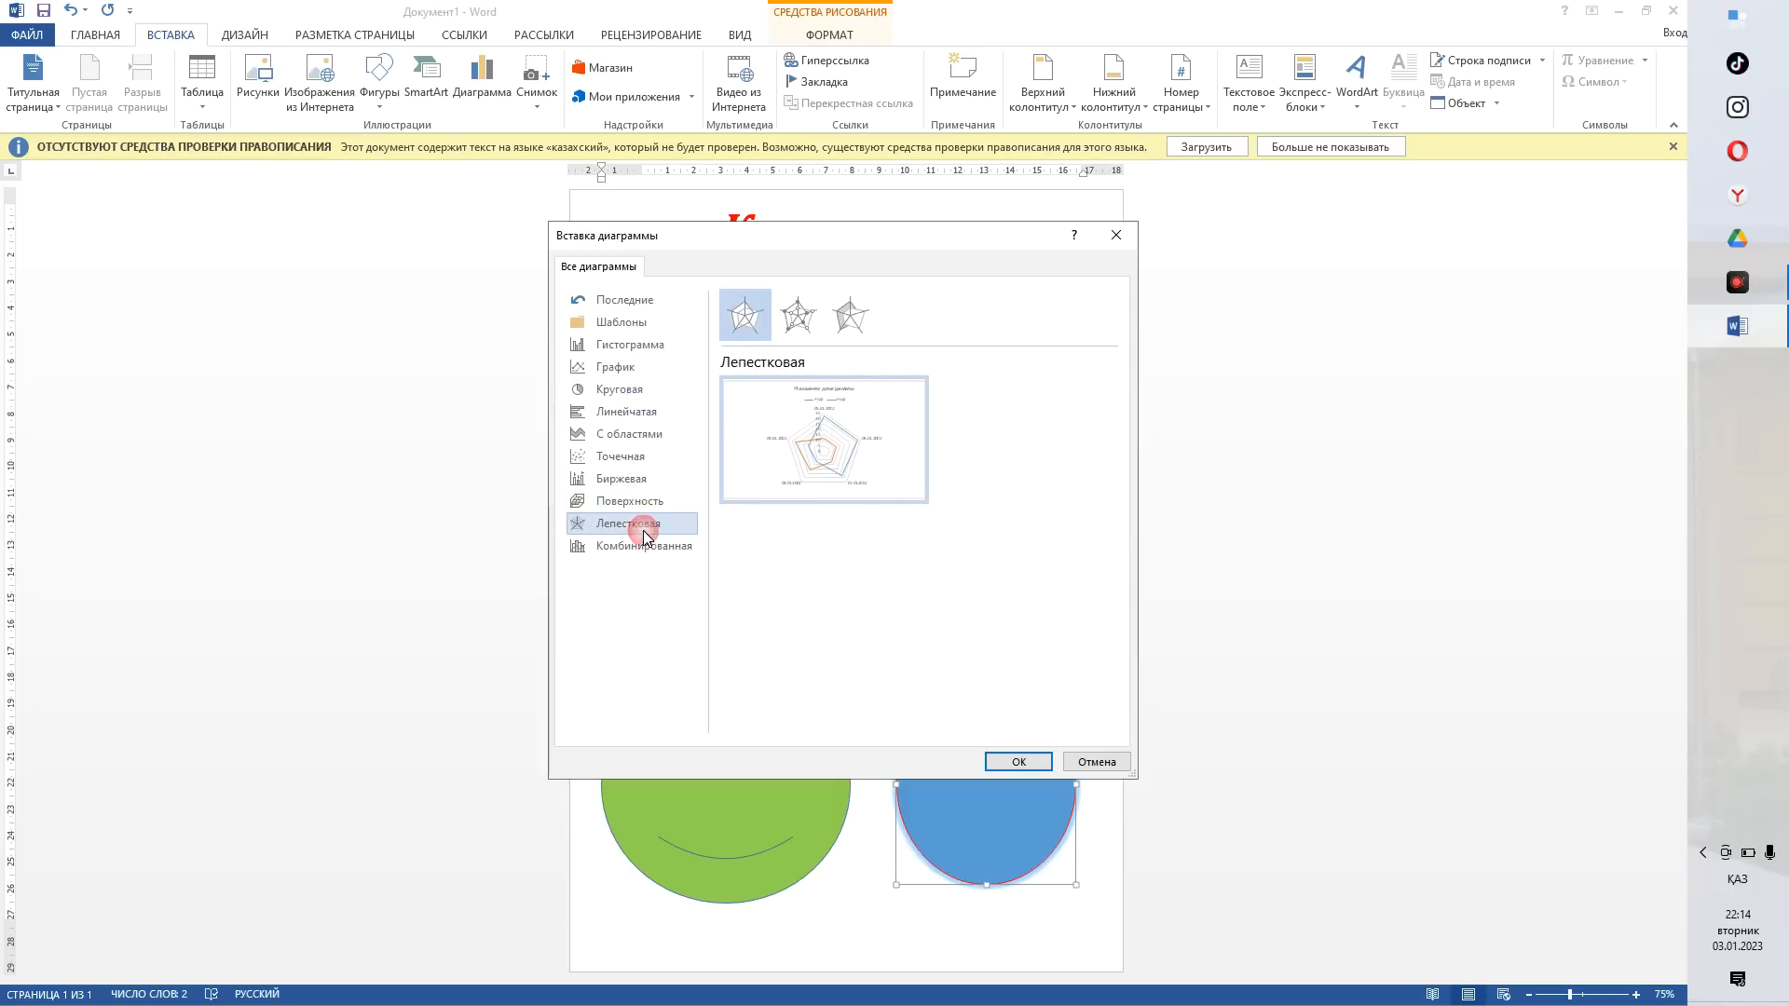
left_click(629, 431)
left_click(626, 389)
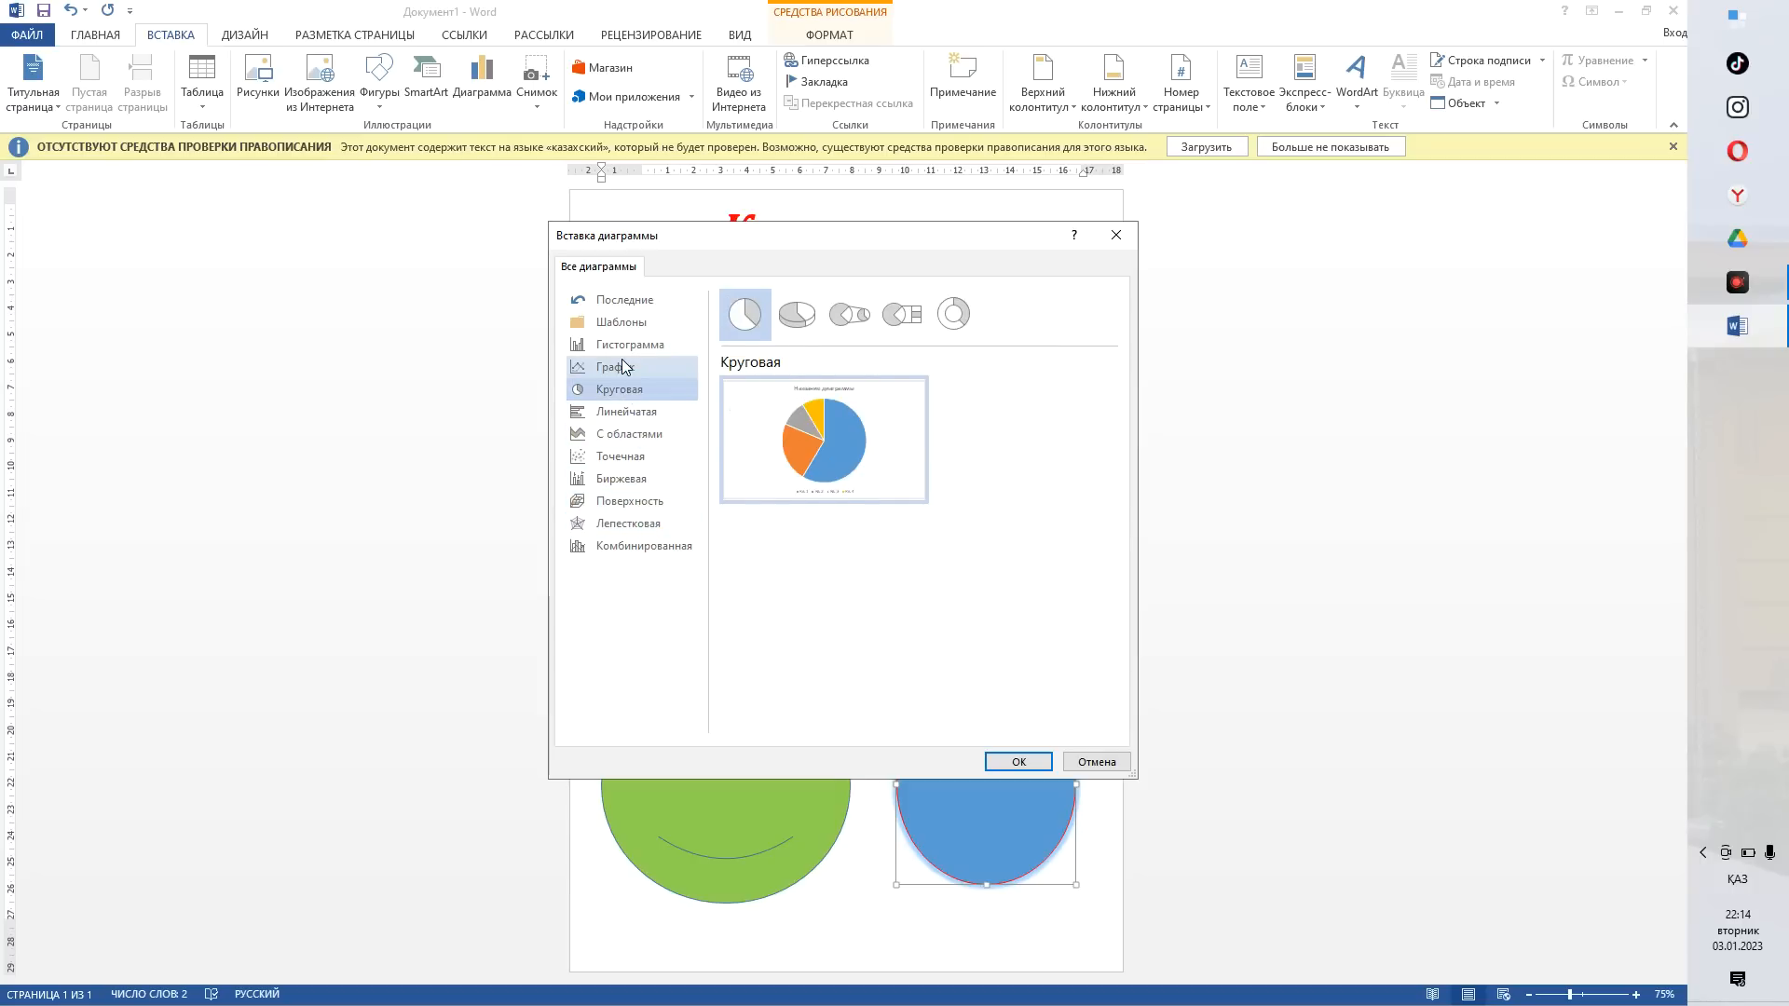
left_click(621, 300)
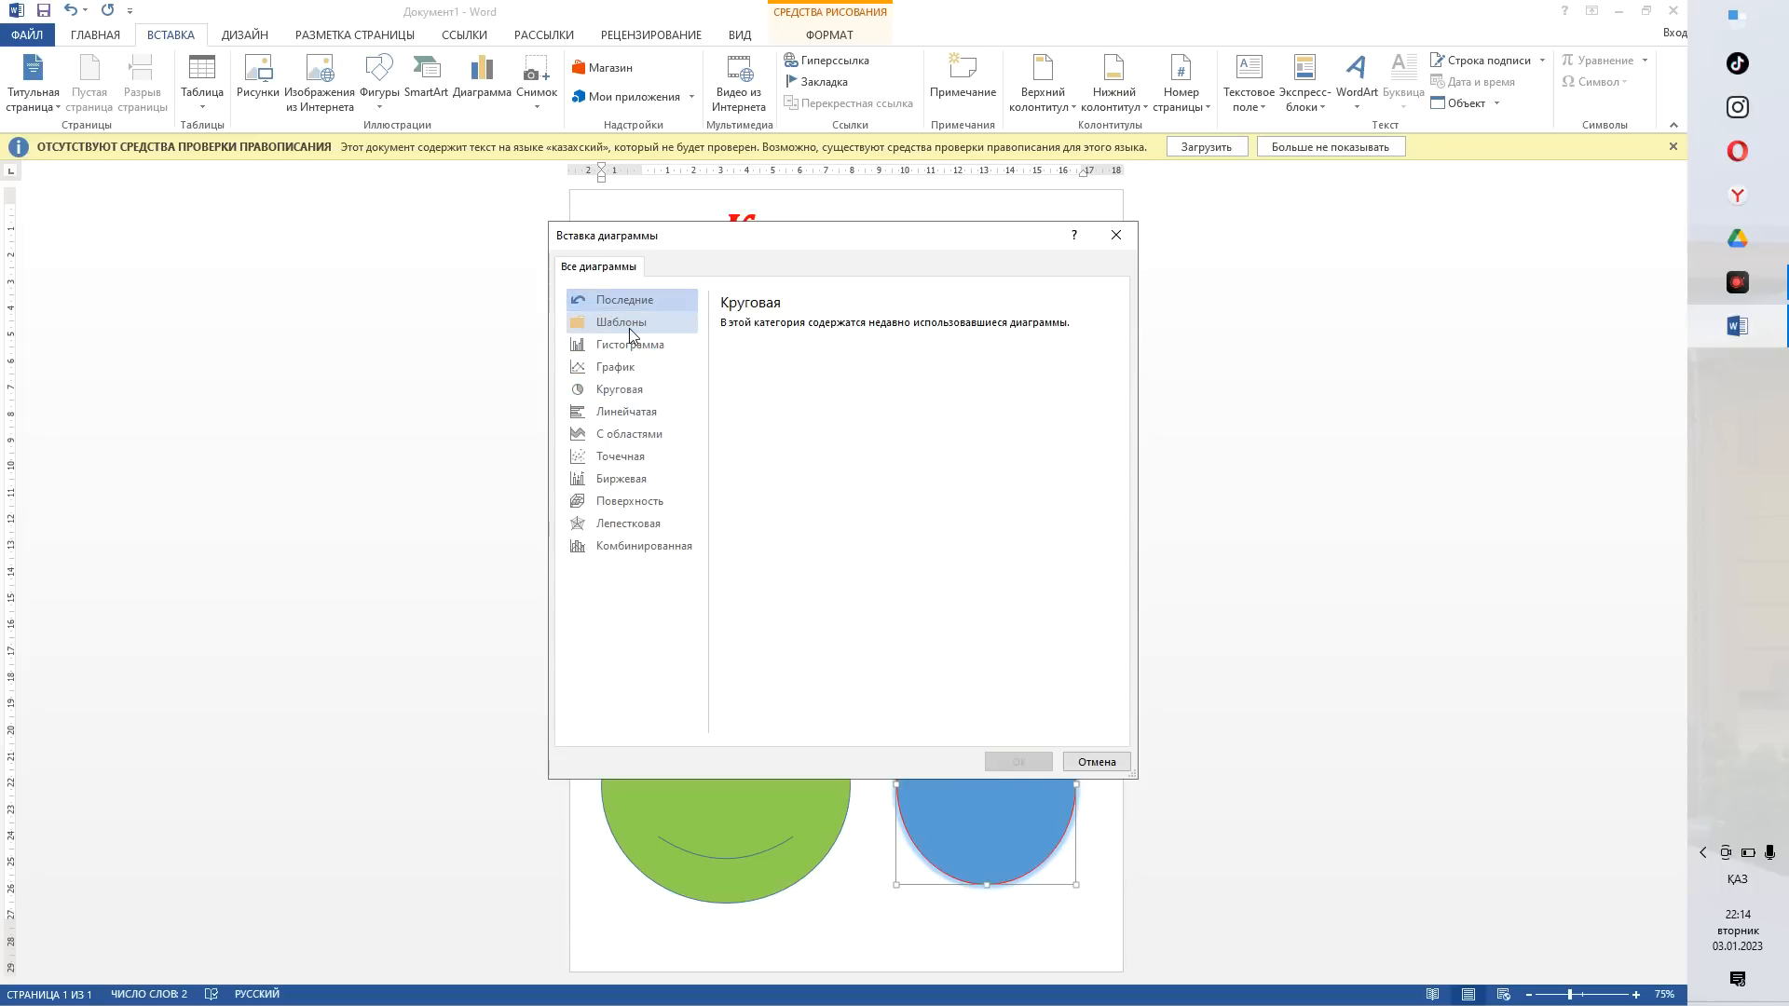
left_click(629, 325)
left_click(634, 345)
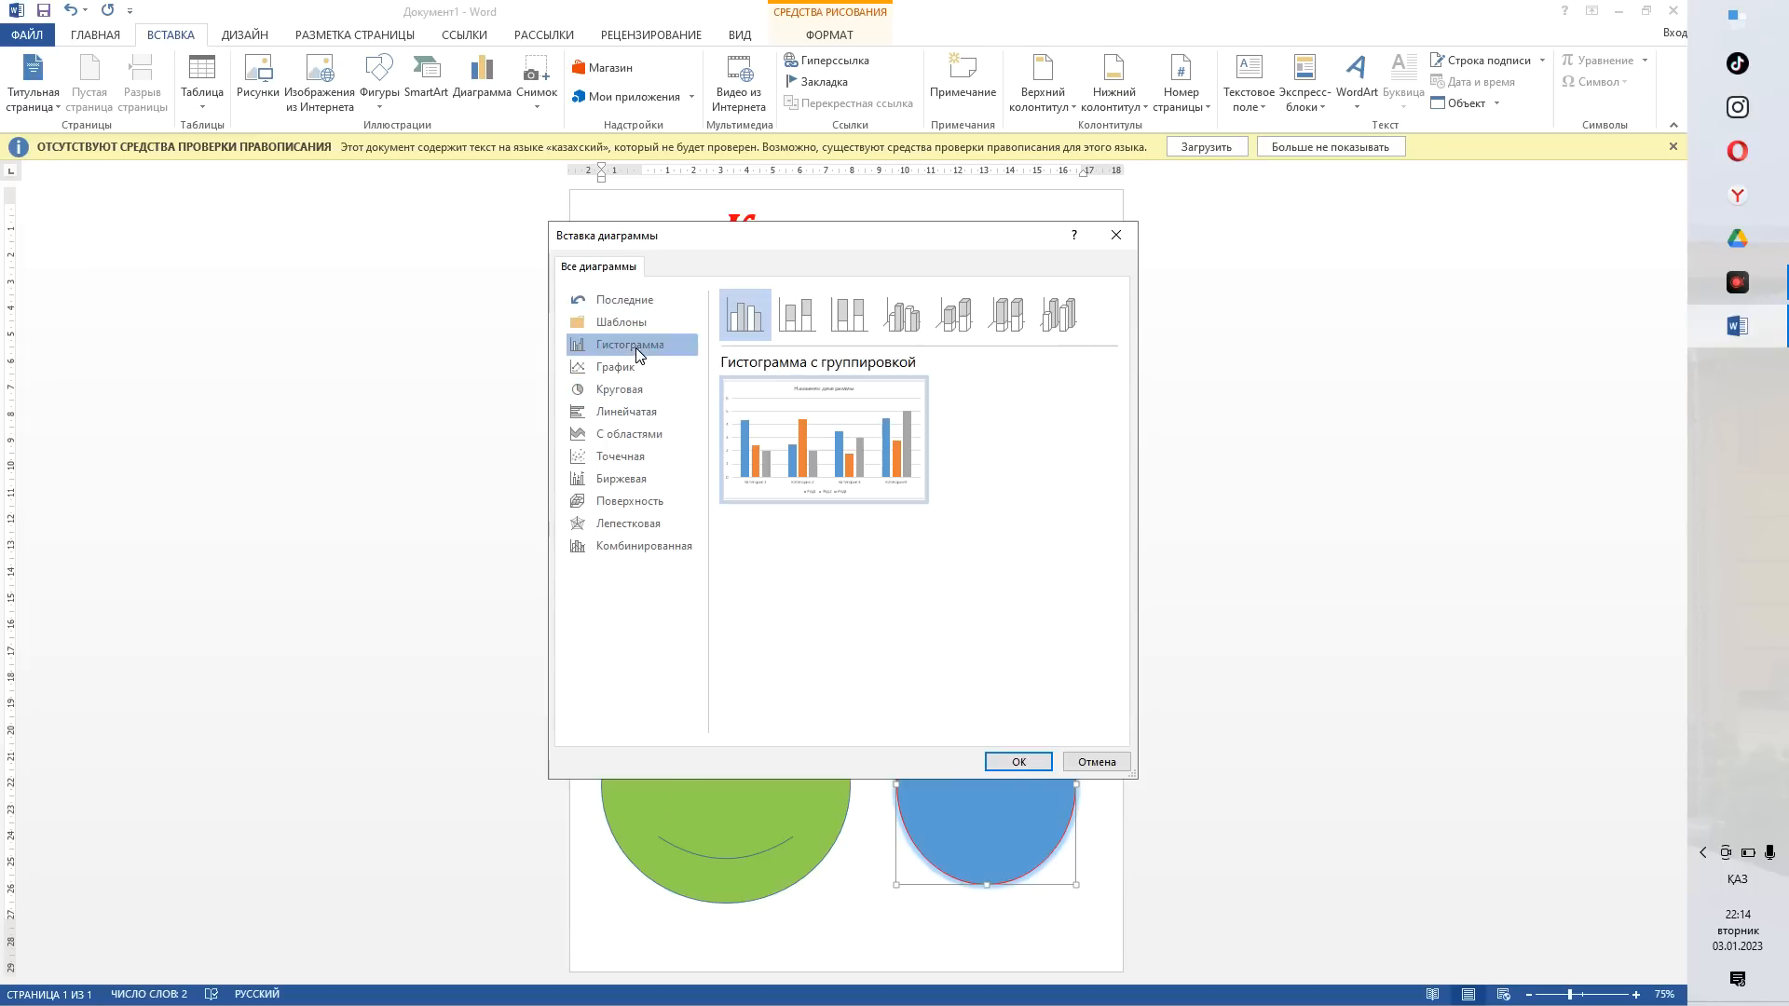
left_click(643, 390)
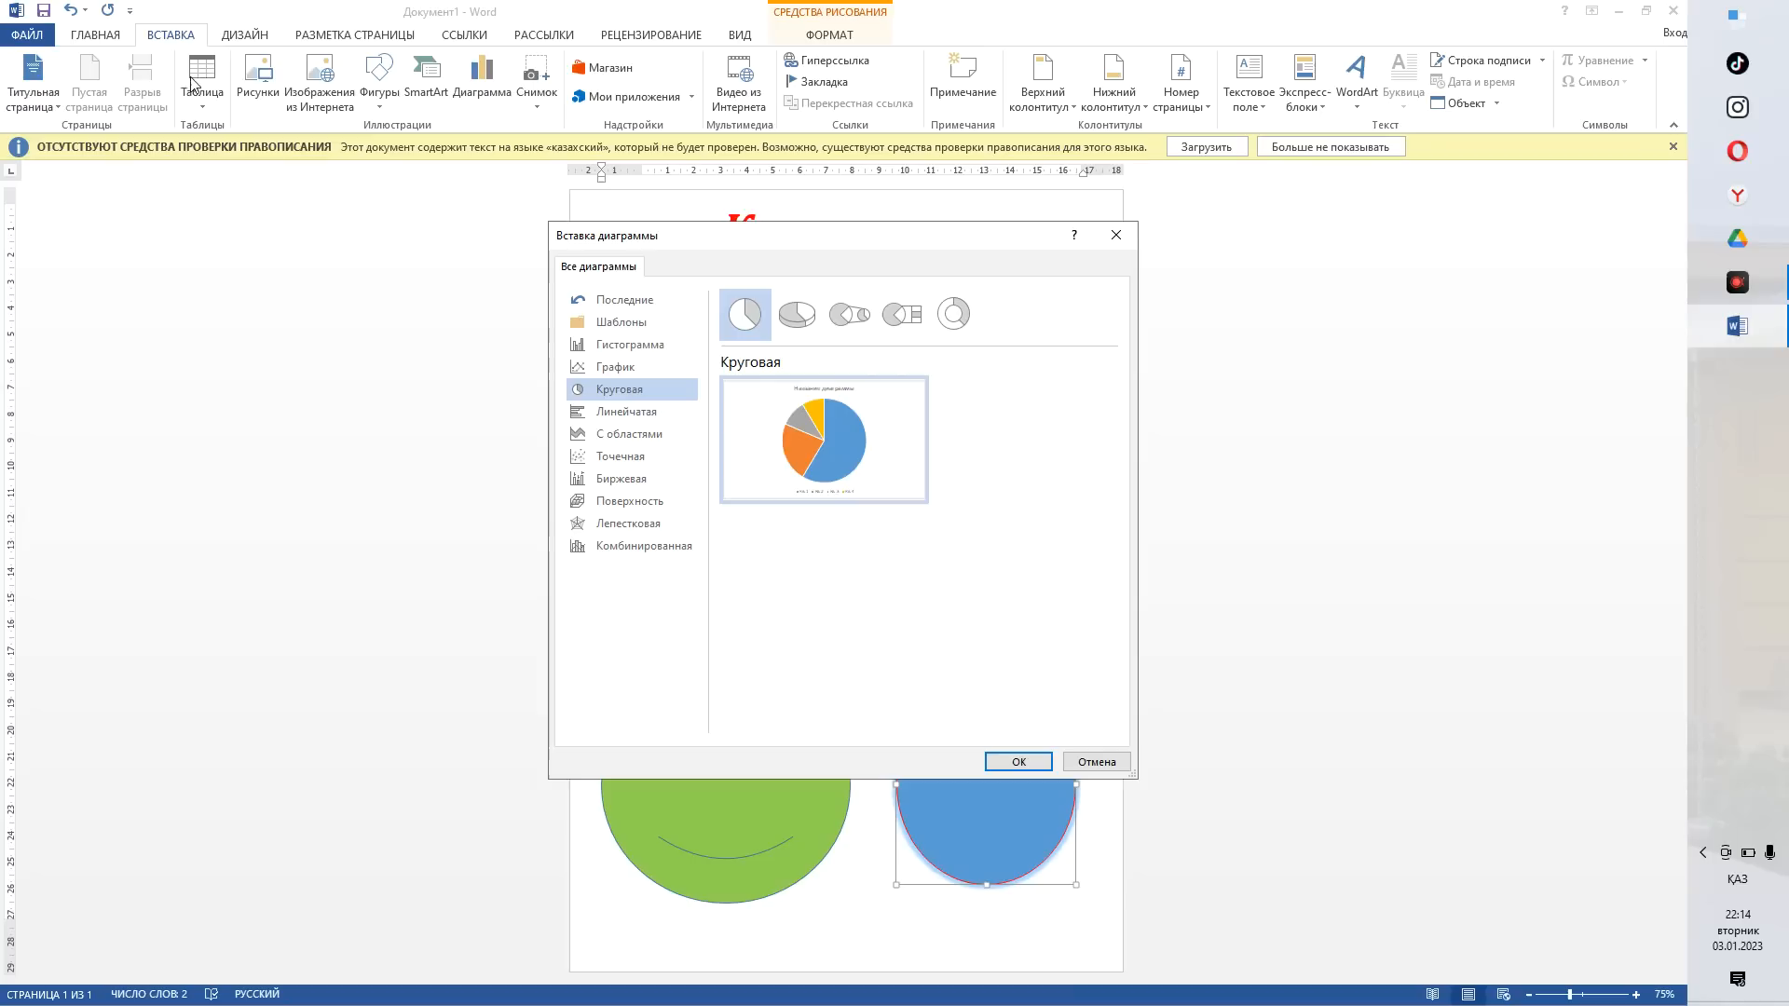
left_click(245, 34)
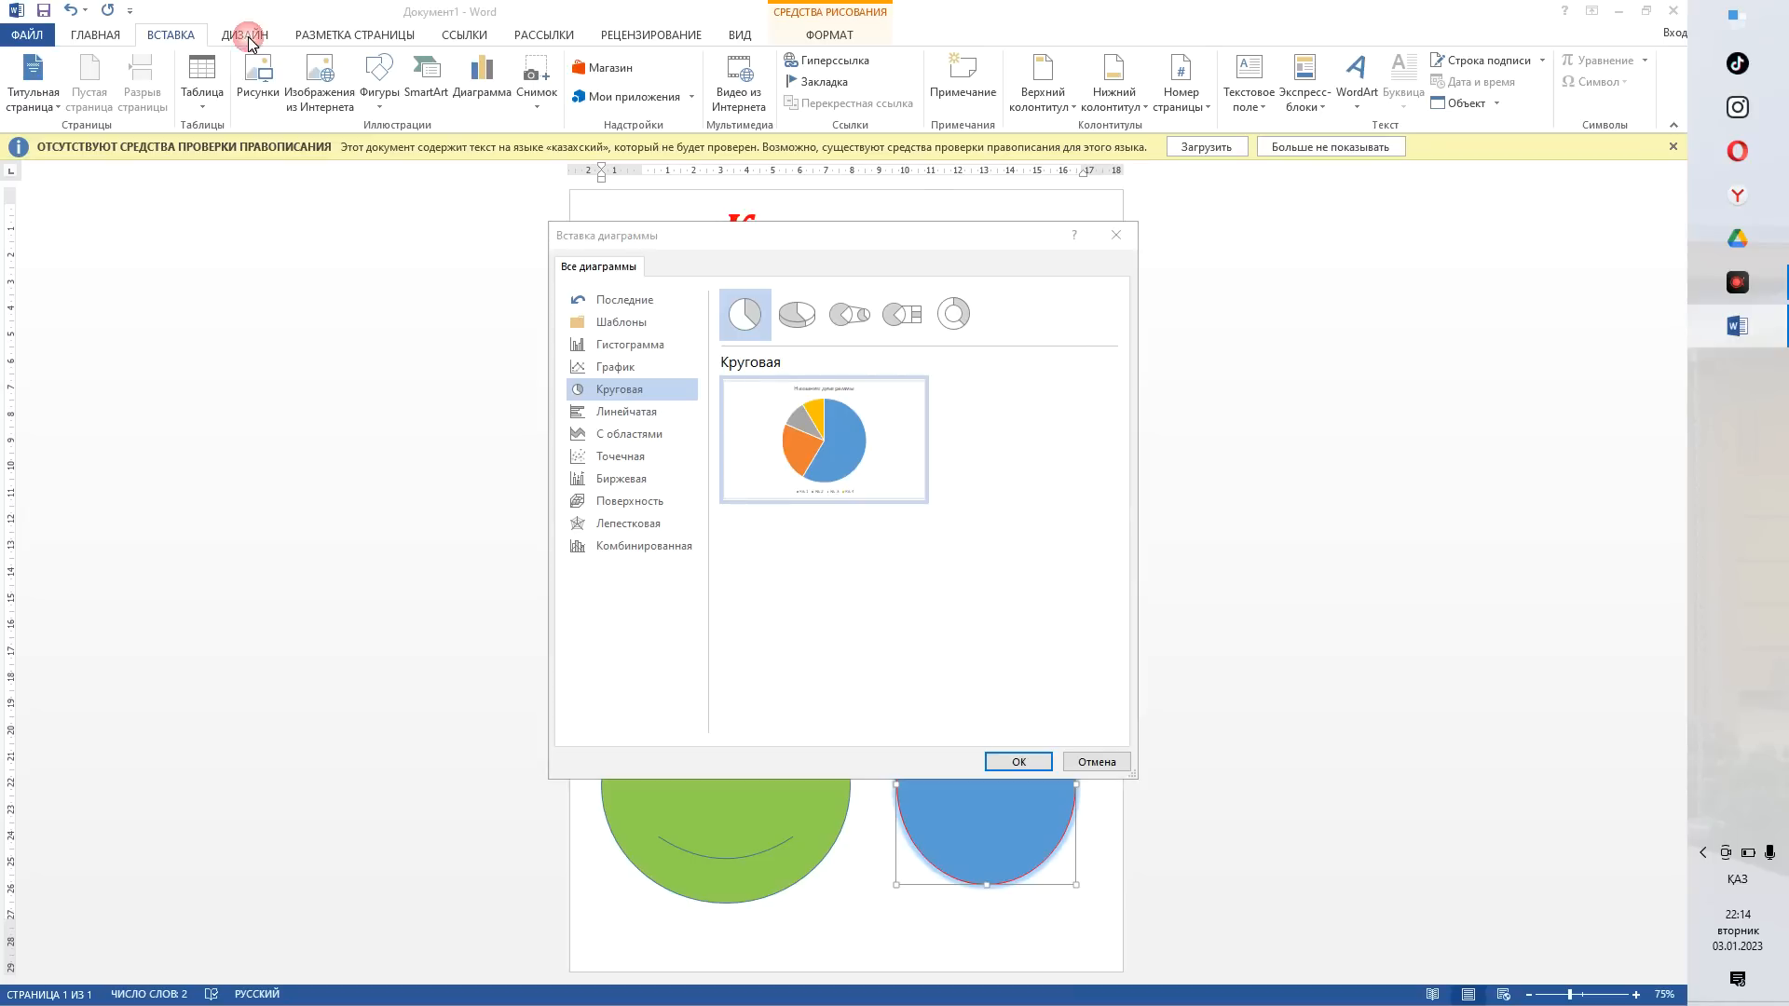
left_click(1116, 234)
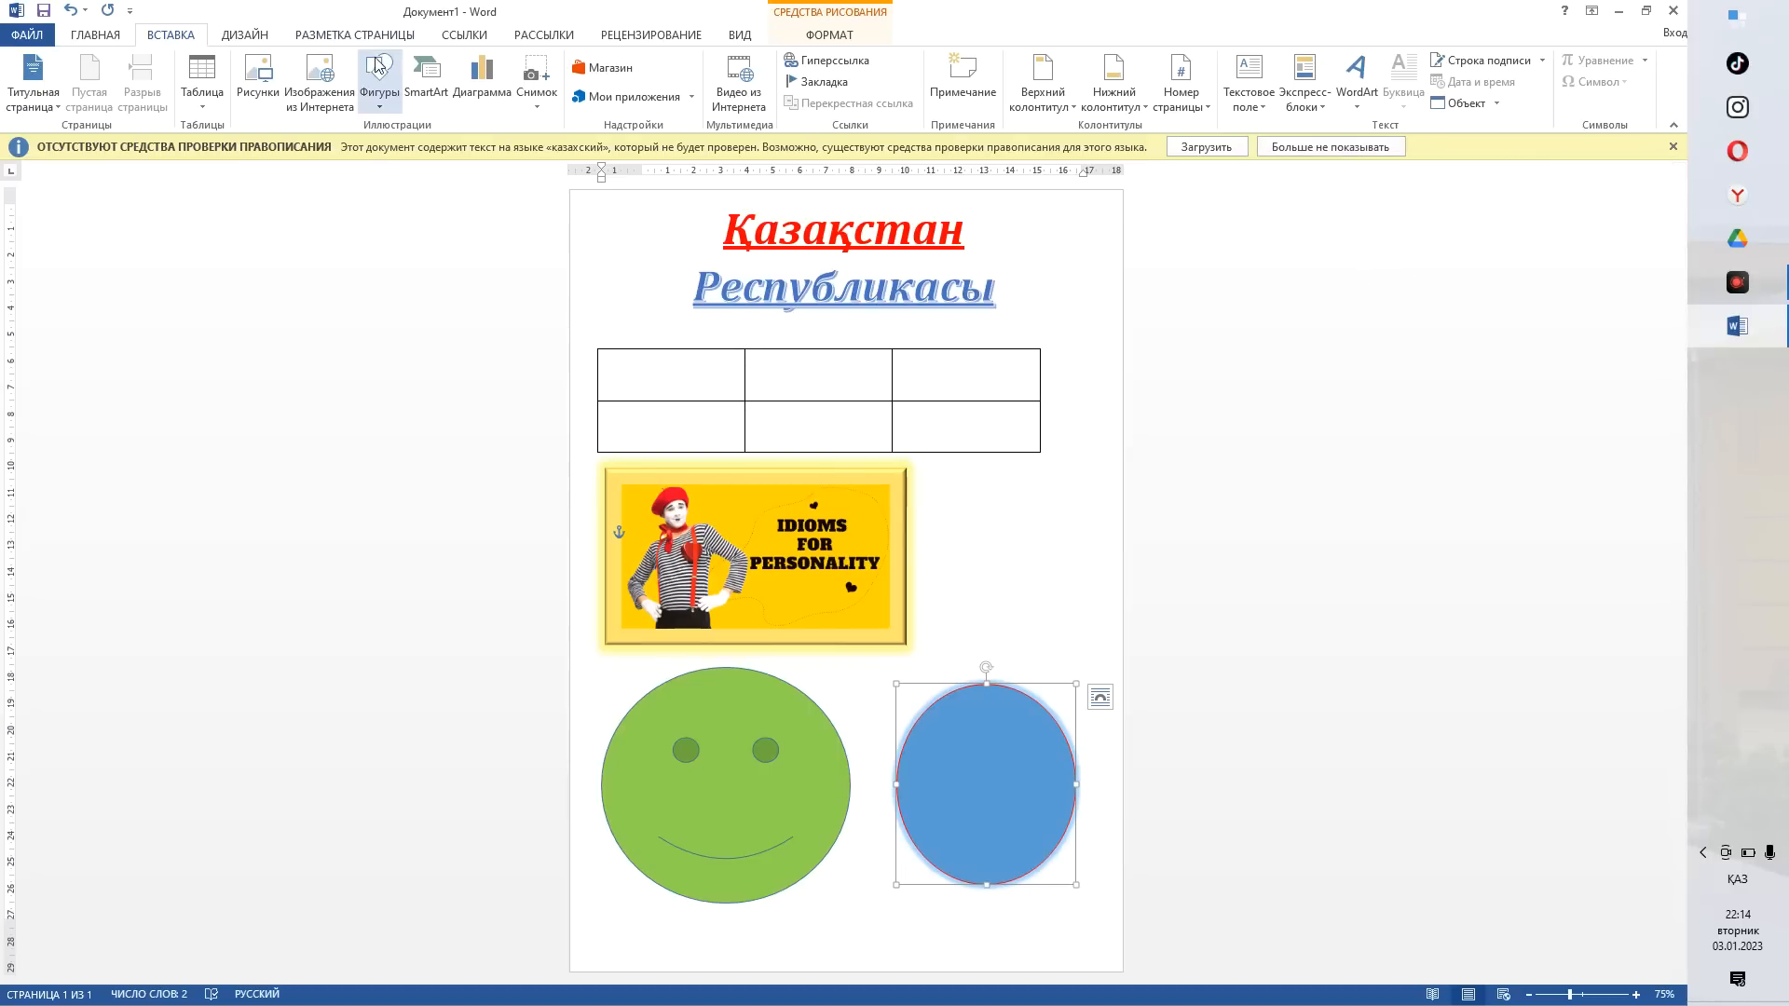
left_click(245, 37)
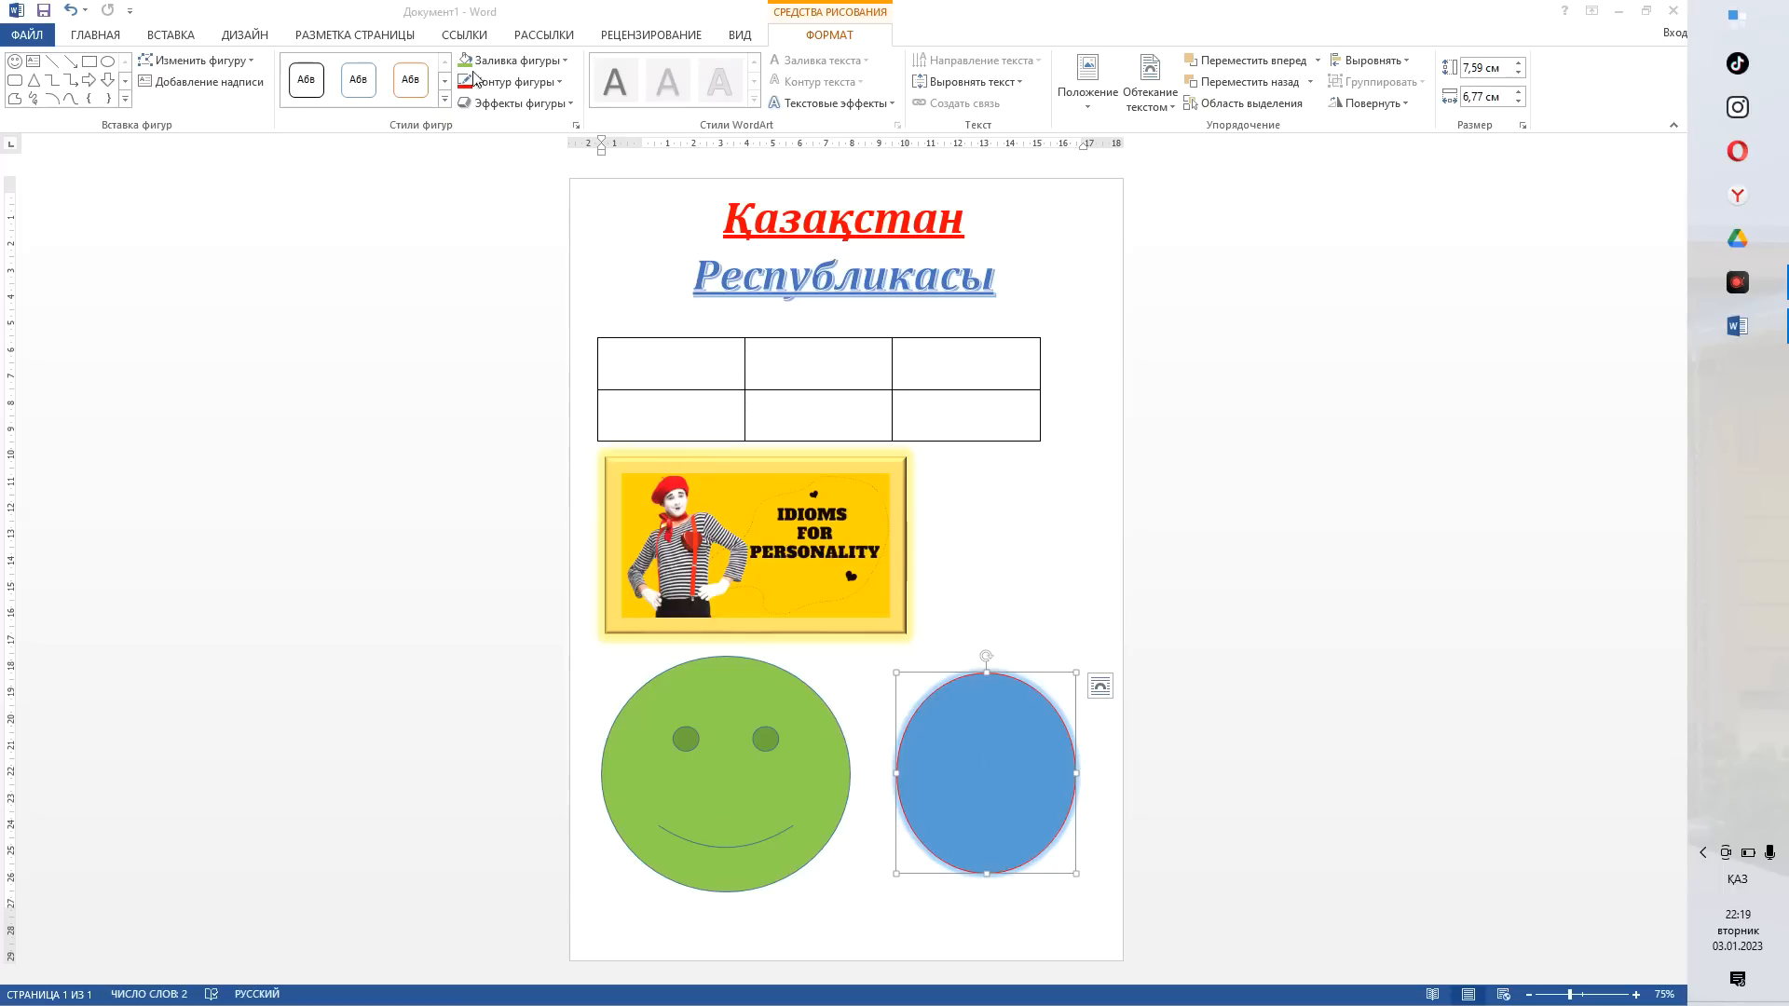
left_click(504, 83)
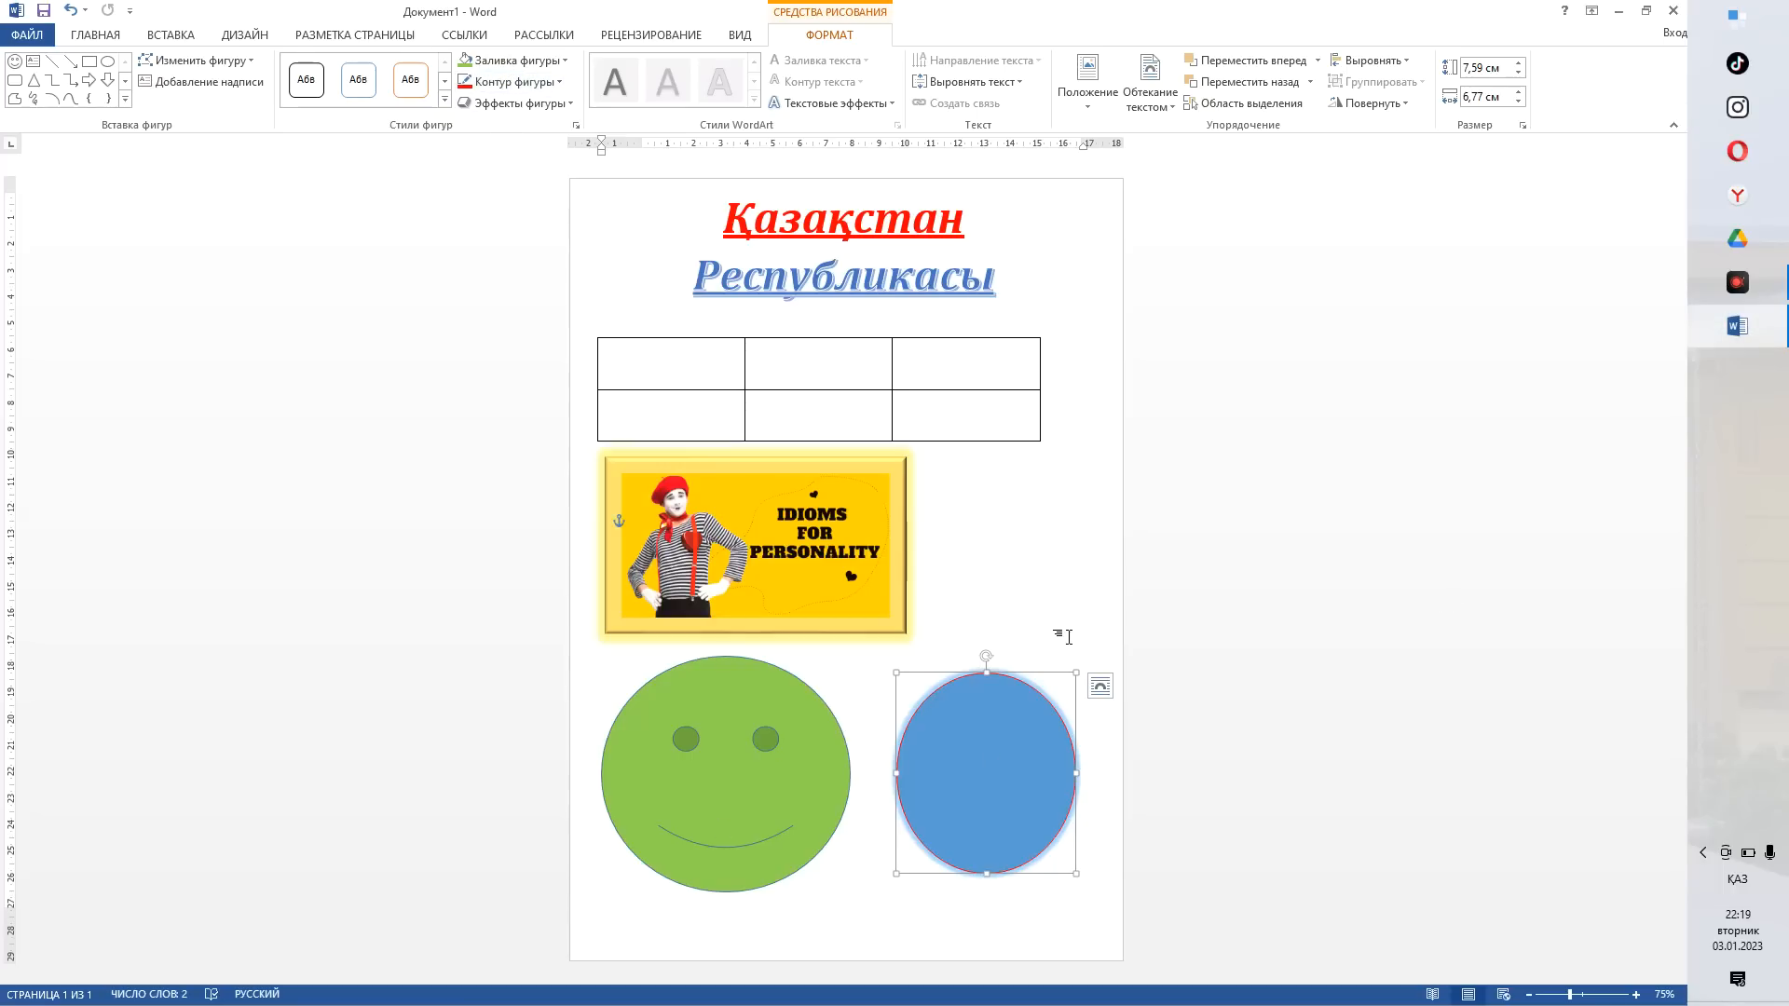
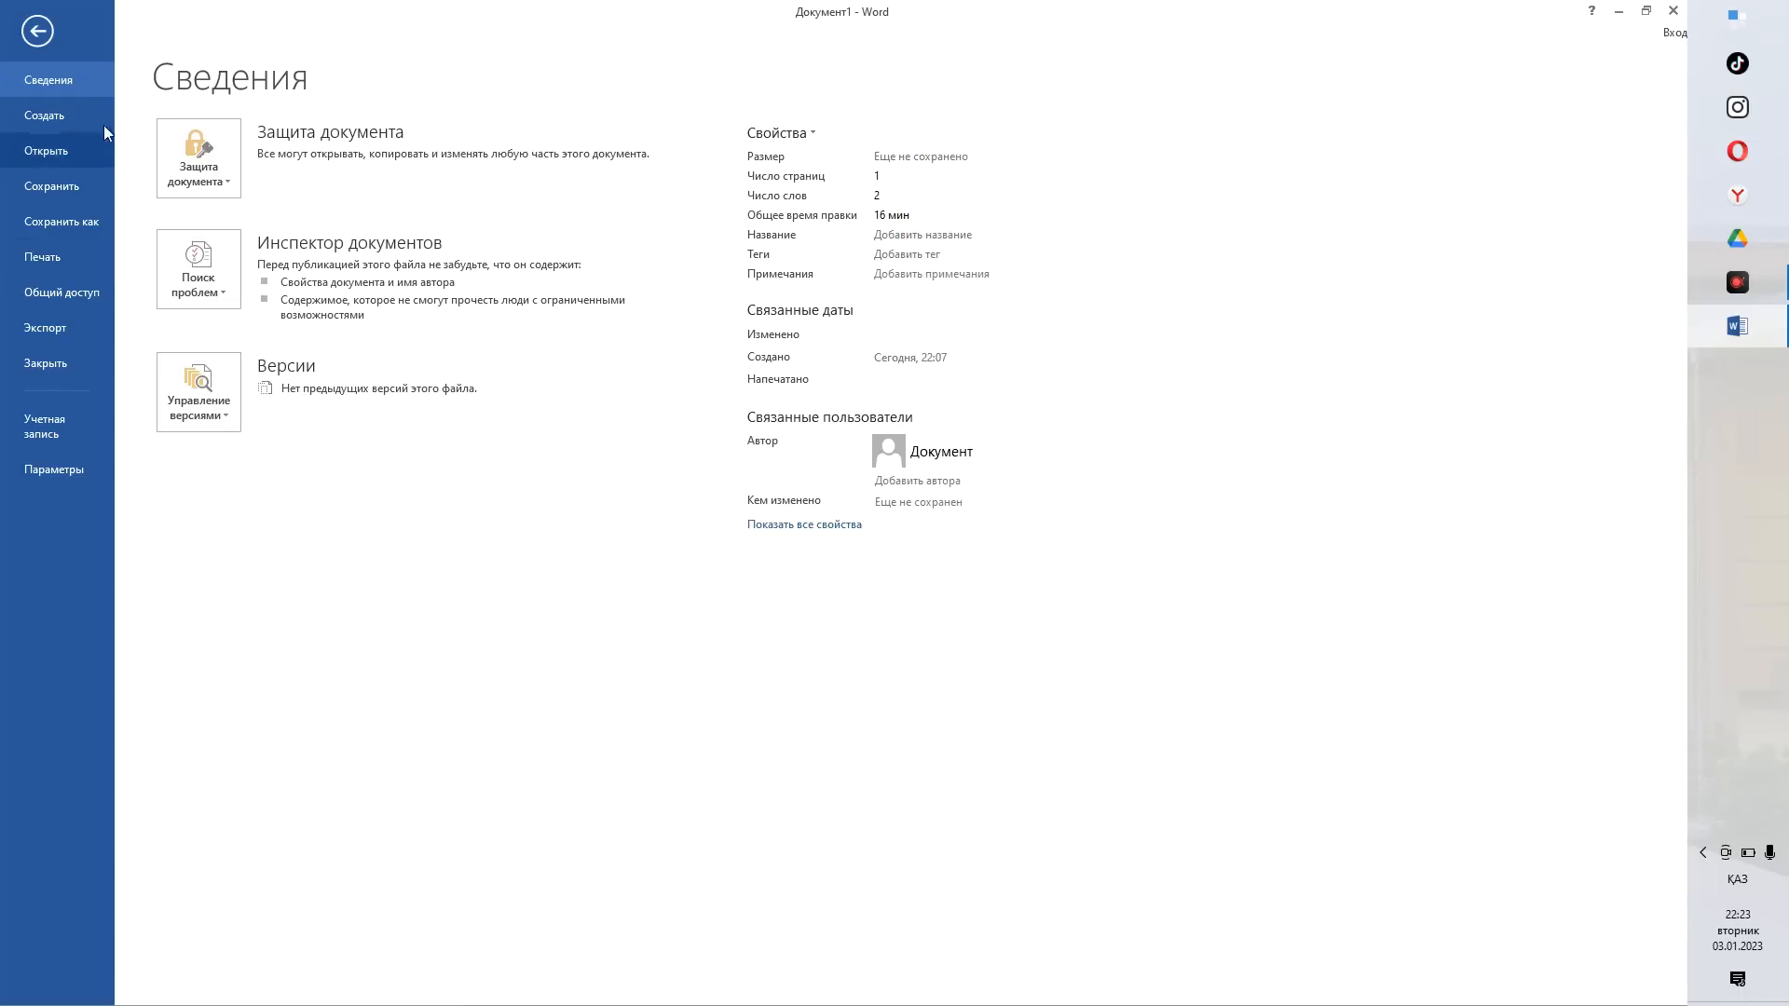
- View the document's Save As locations, and bring up its print settings and preview
left_click(41, 232)
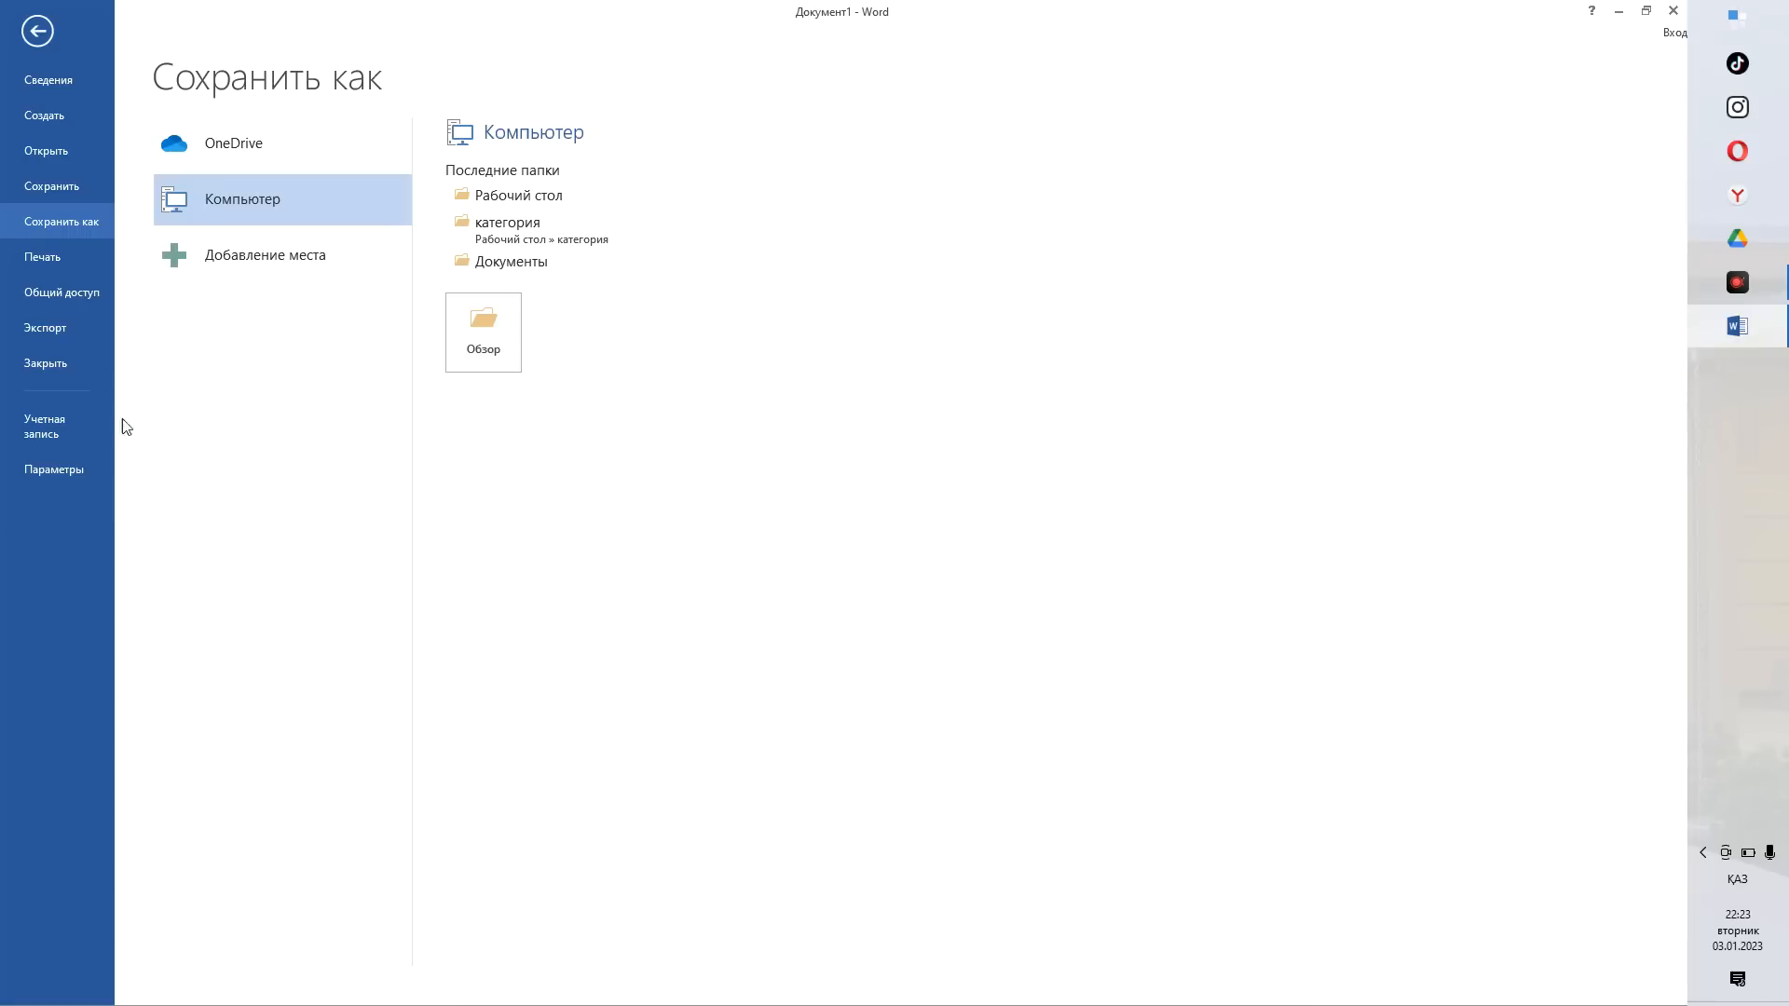
left_click(41, 266)
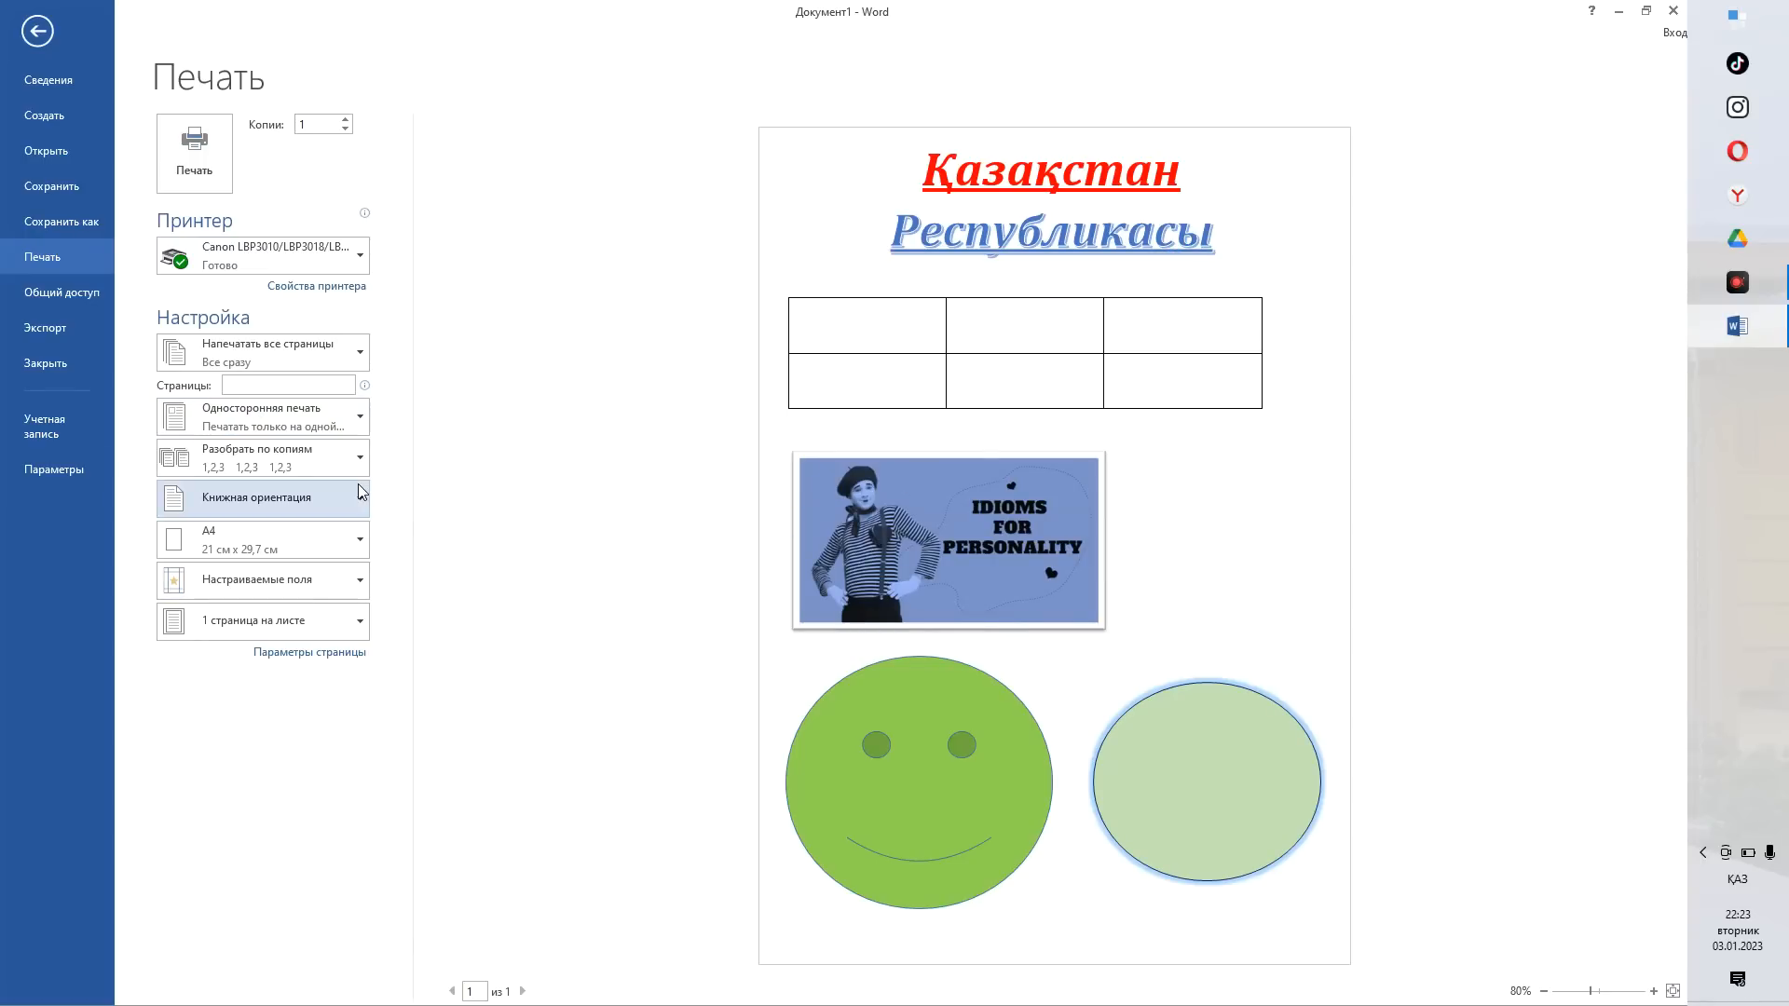
- Preview the print layout in landscape and back in portrait orientation, and view the page-range options before leaving the print settings
left_click(341, 515)
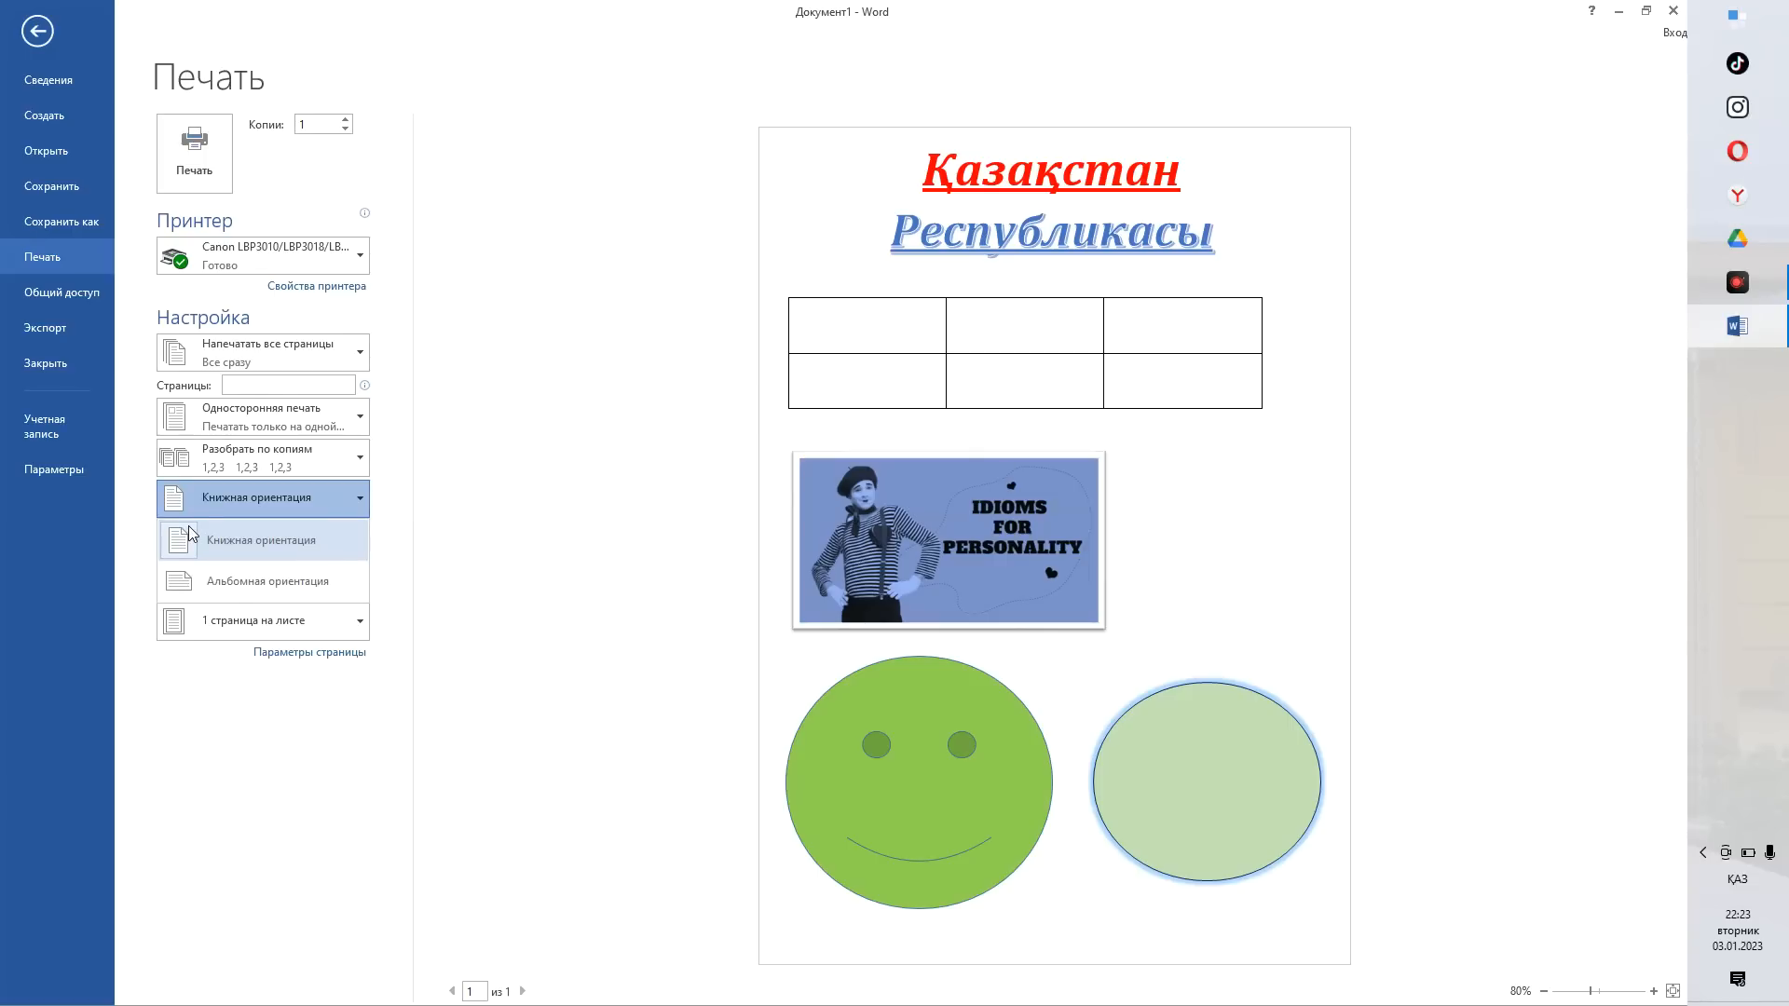
left_click(244, 581)
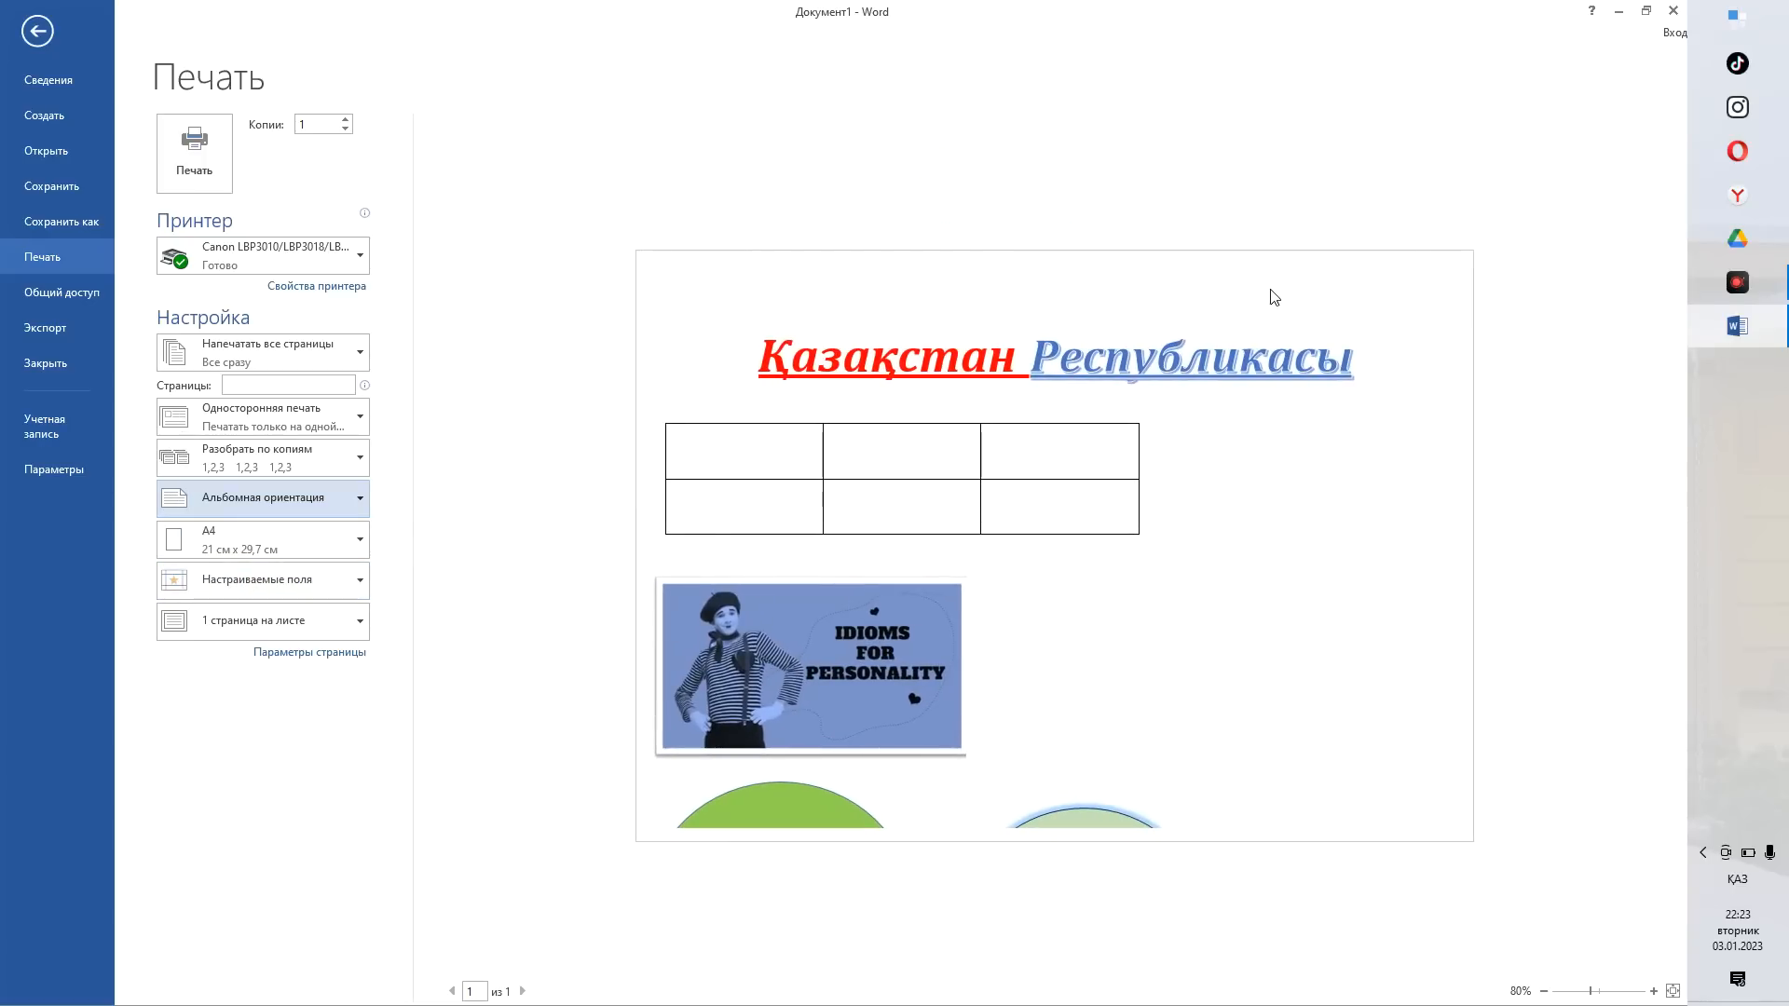
left_click(276, 505)
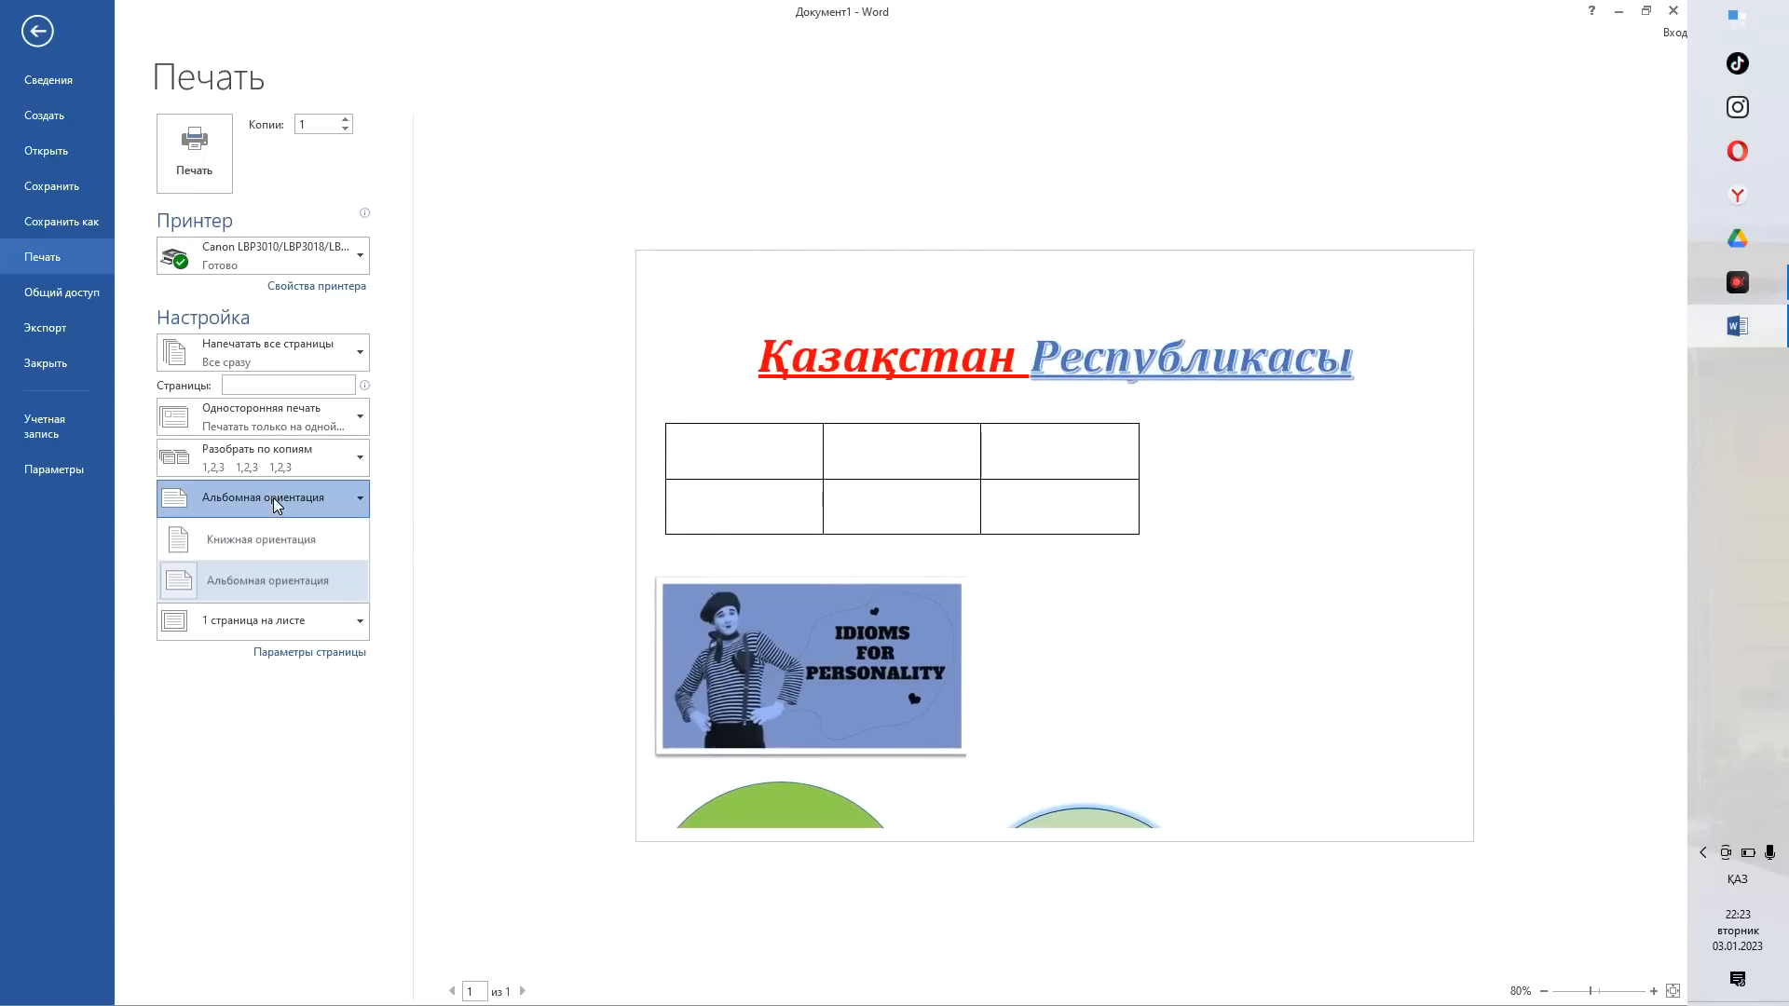
left_click(288, 545)
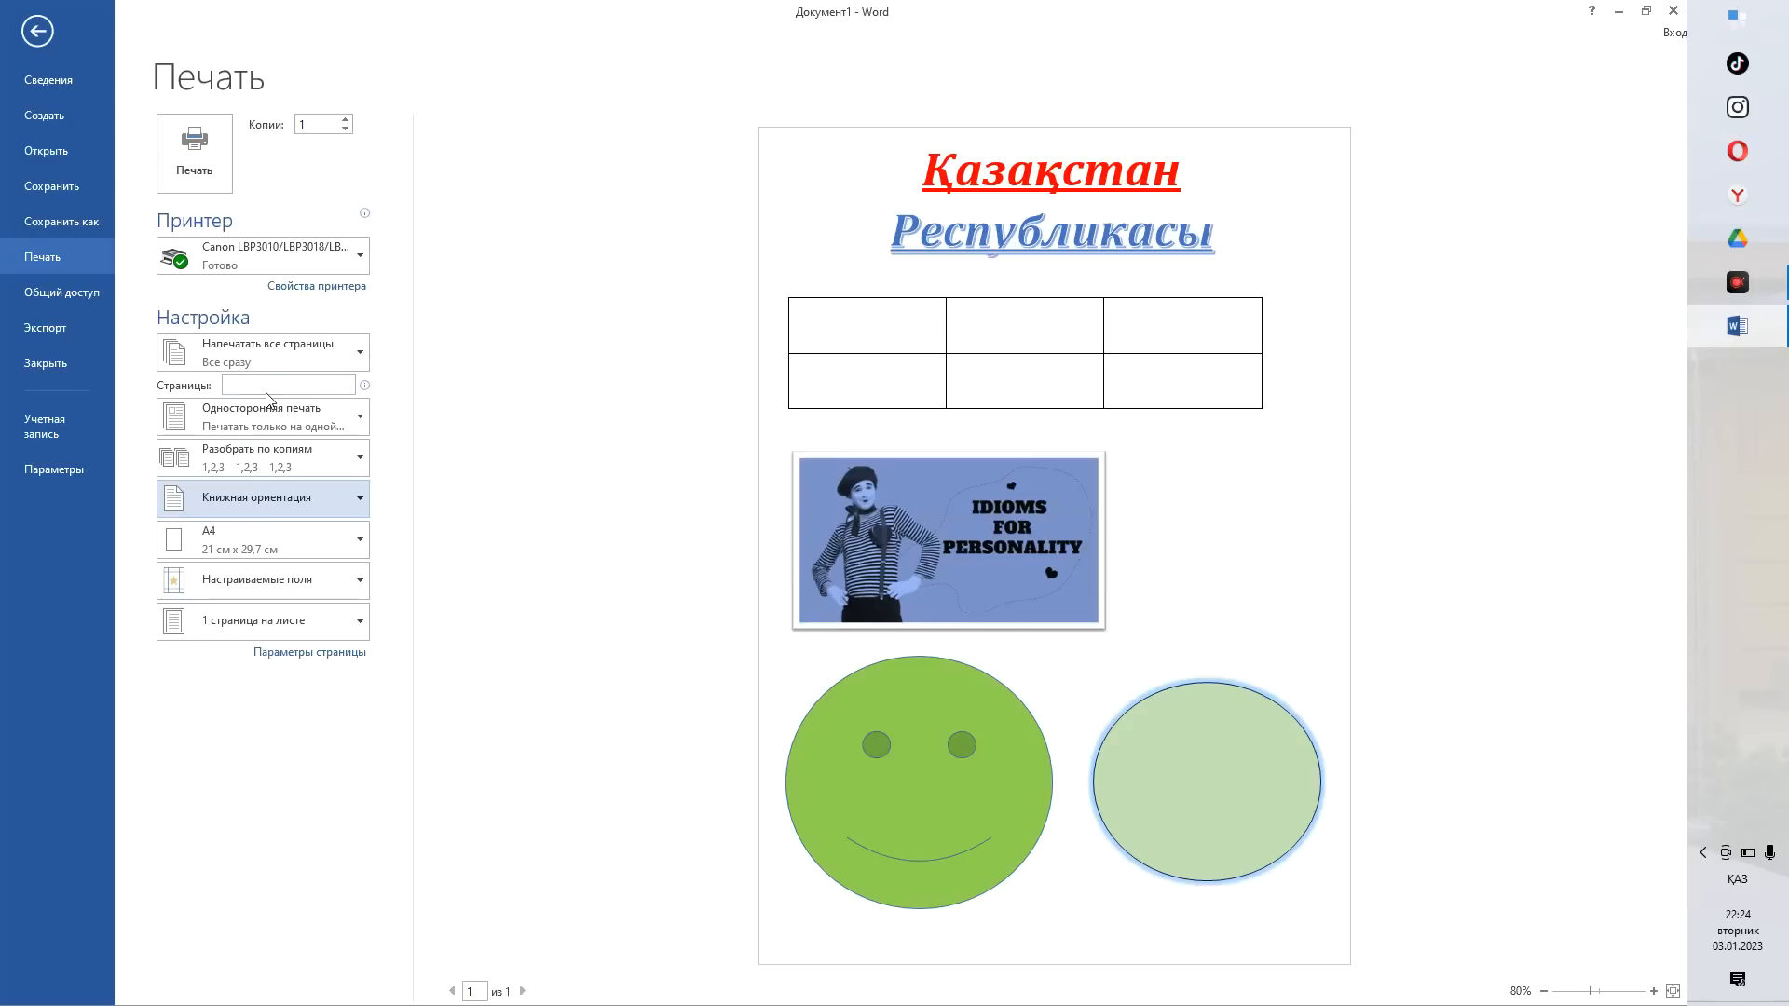
left_click(284, 352)
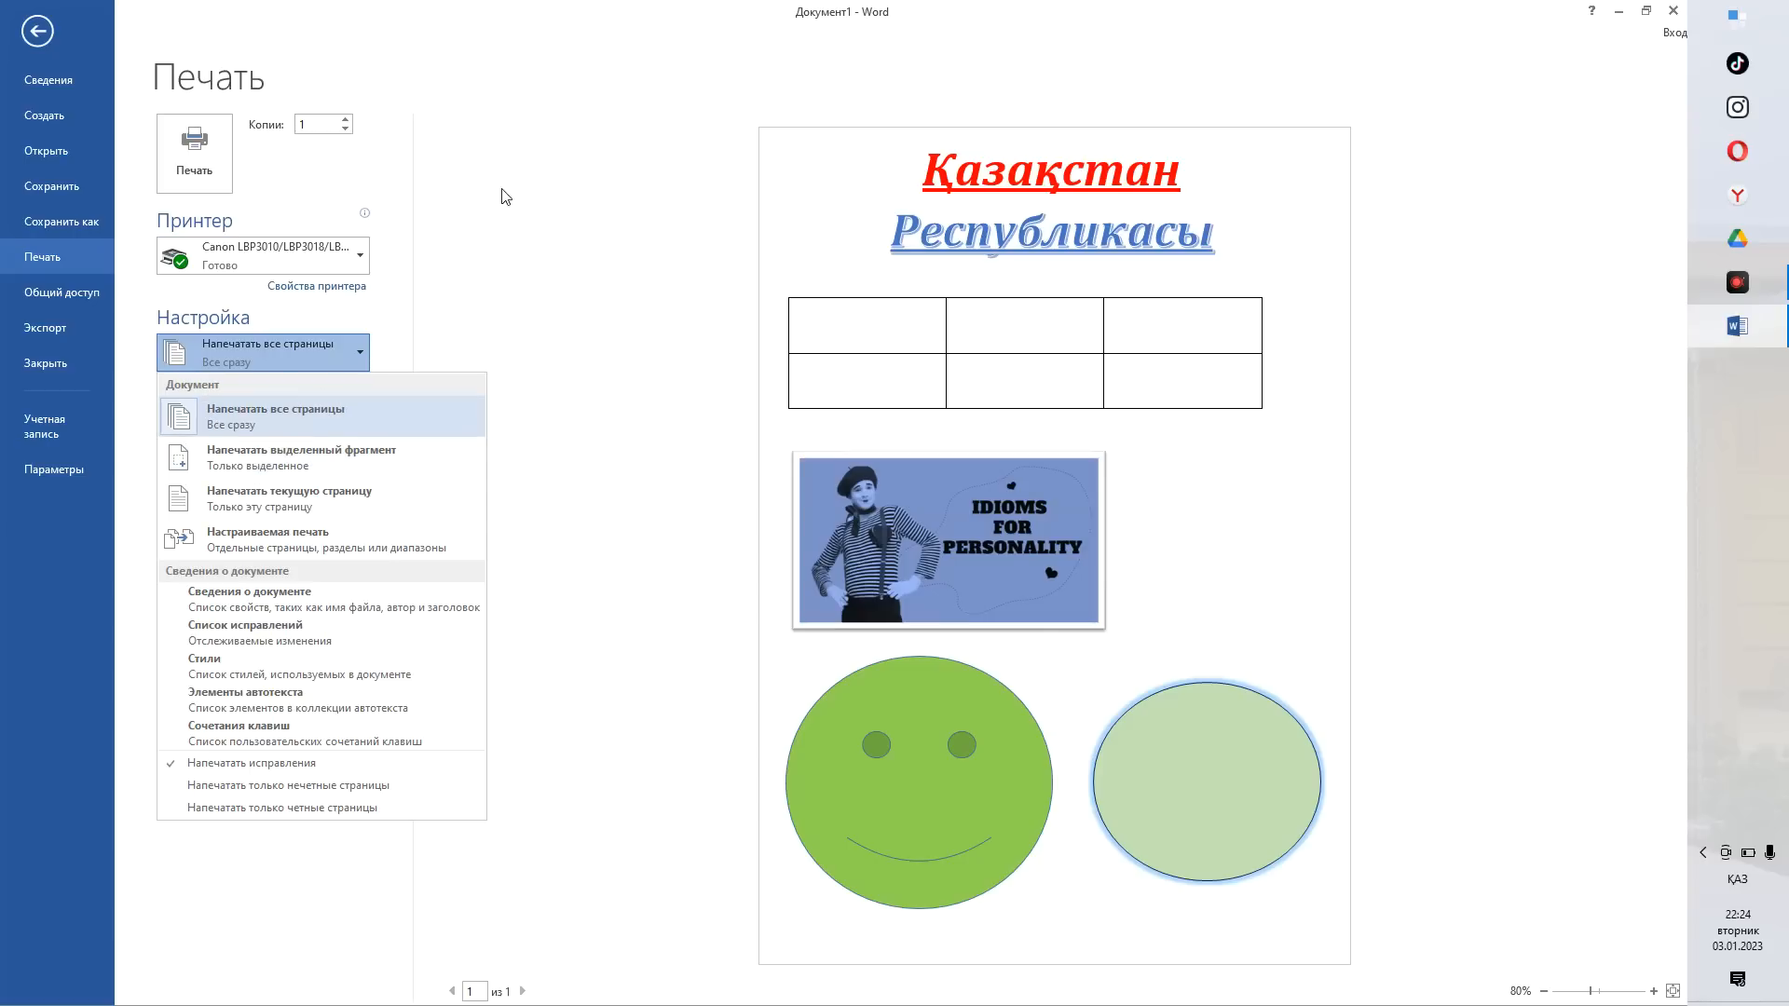
left_click(37, 32)
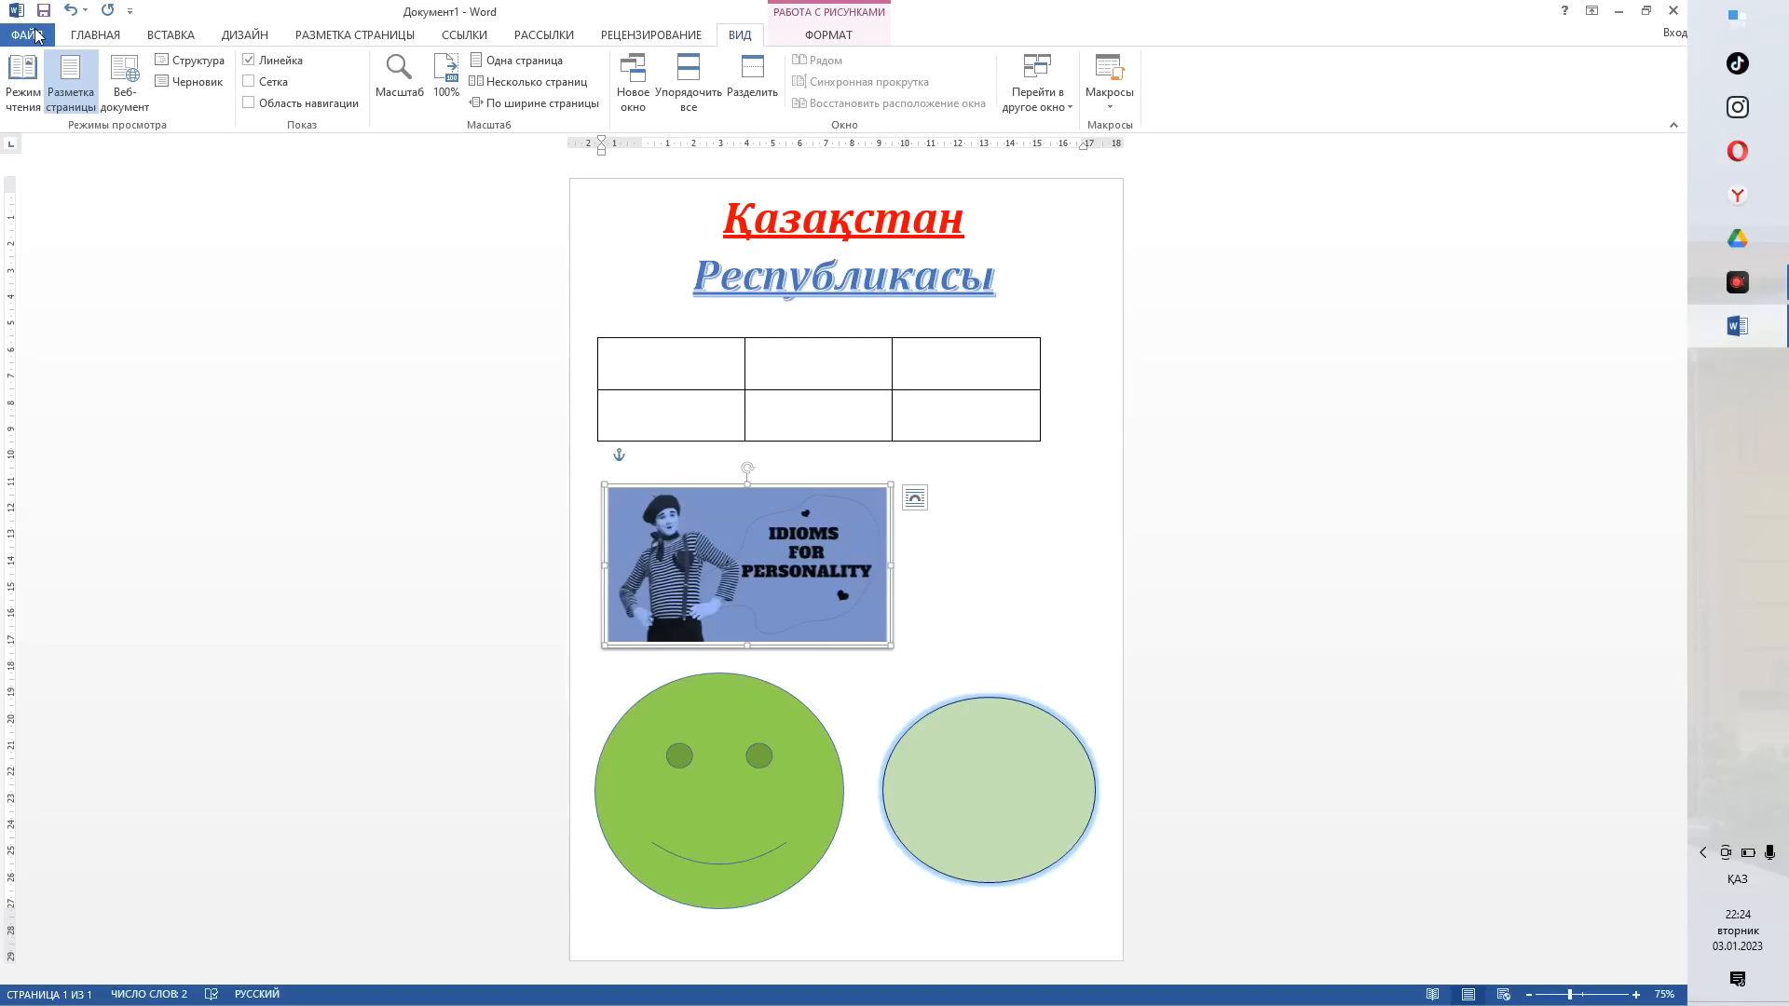
- Insert blank lines beside the picture until the smiley face and oval move onto a second page
left_click(1267, 960)
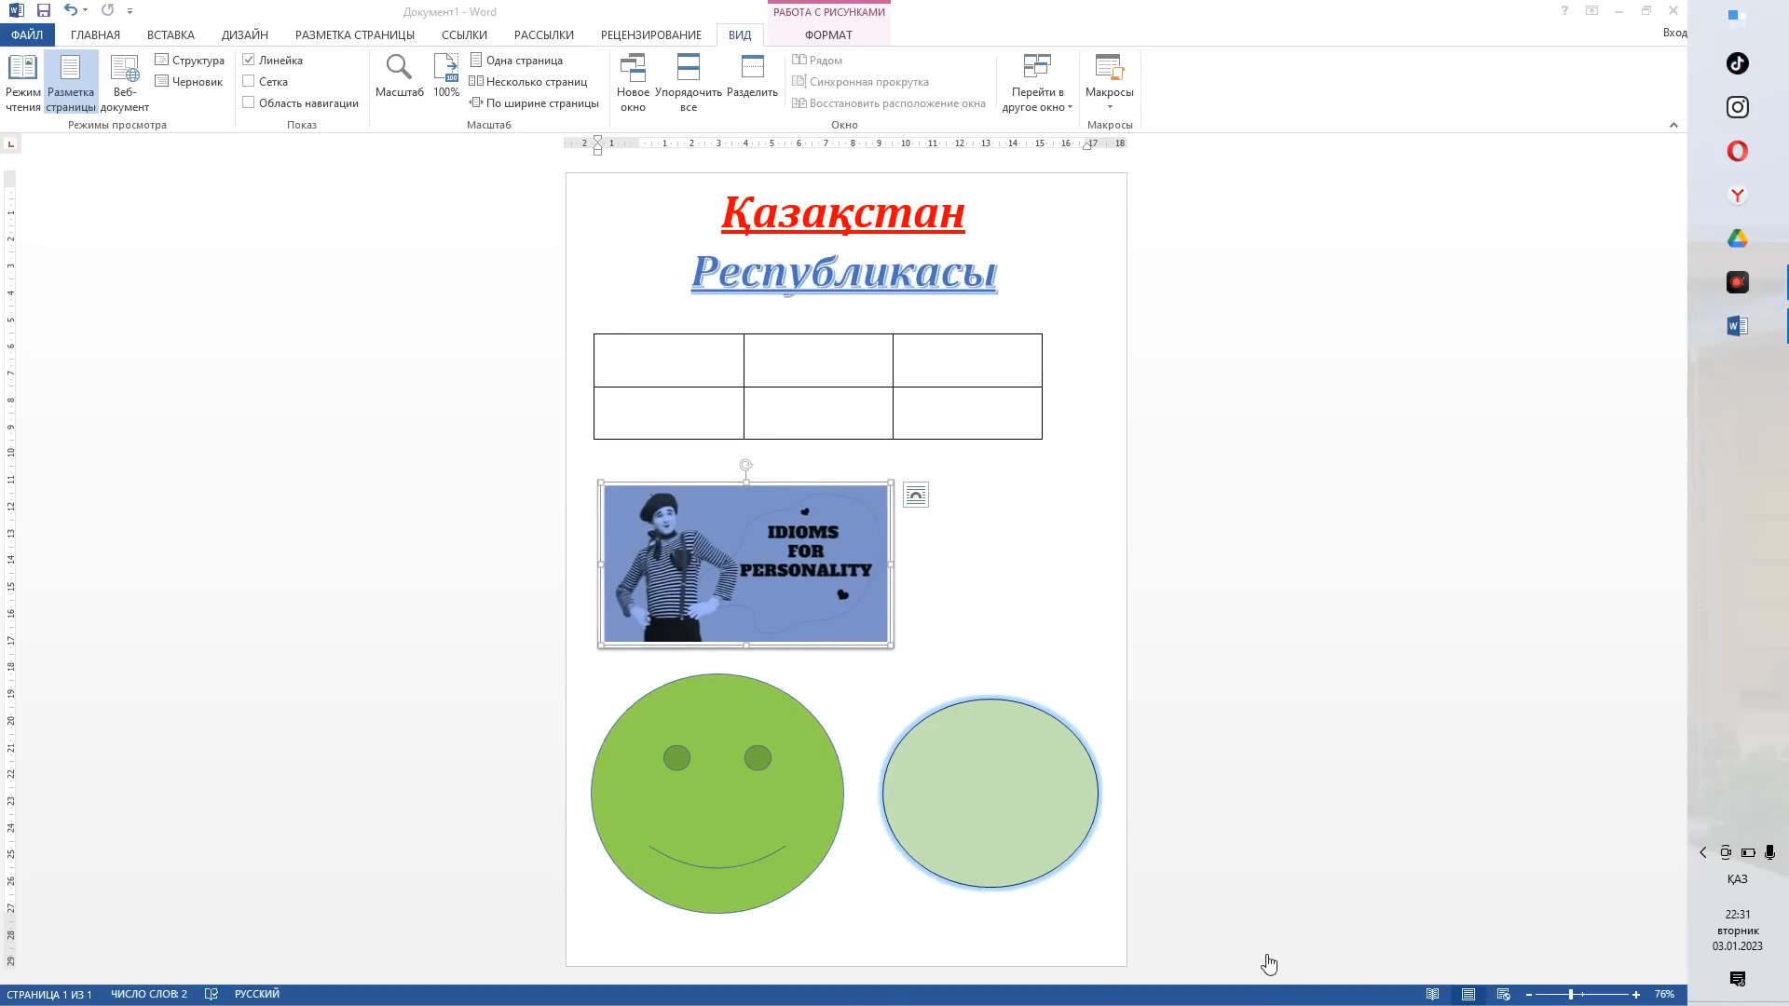
left_click(892, 932)
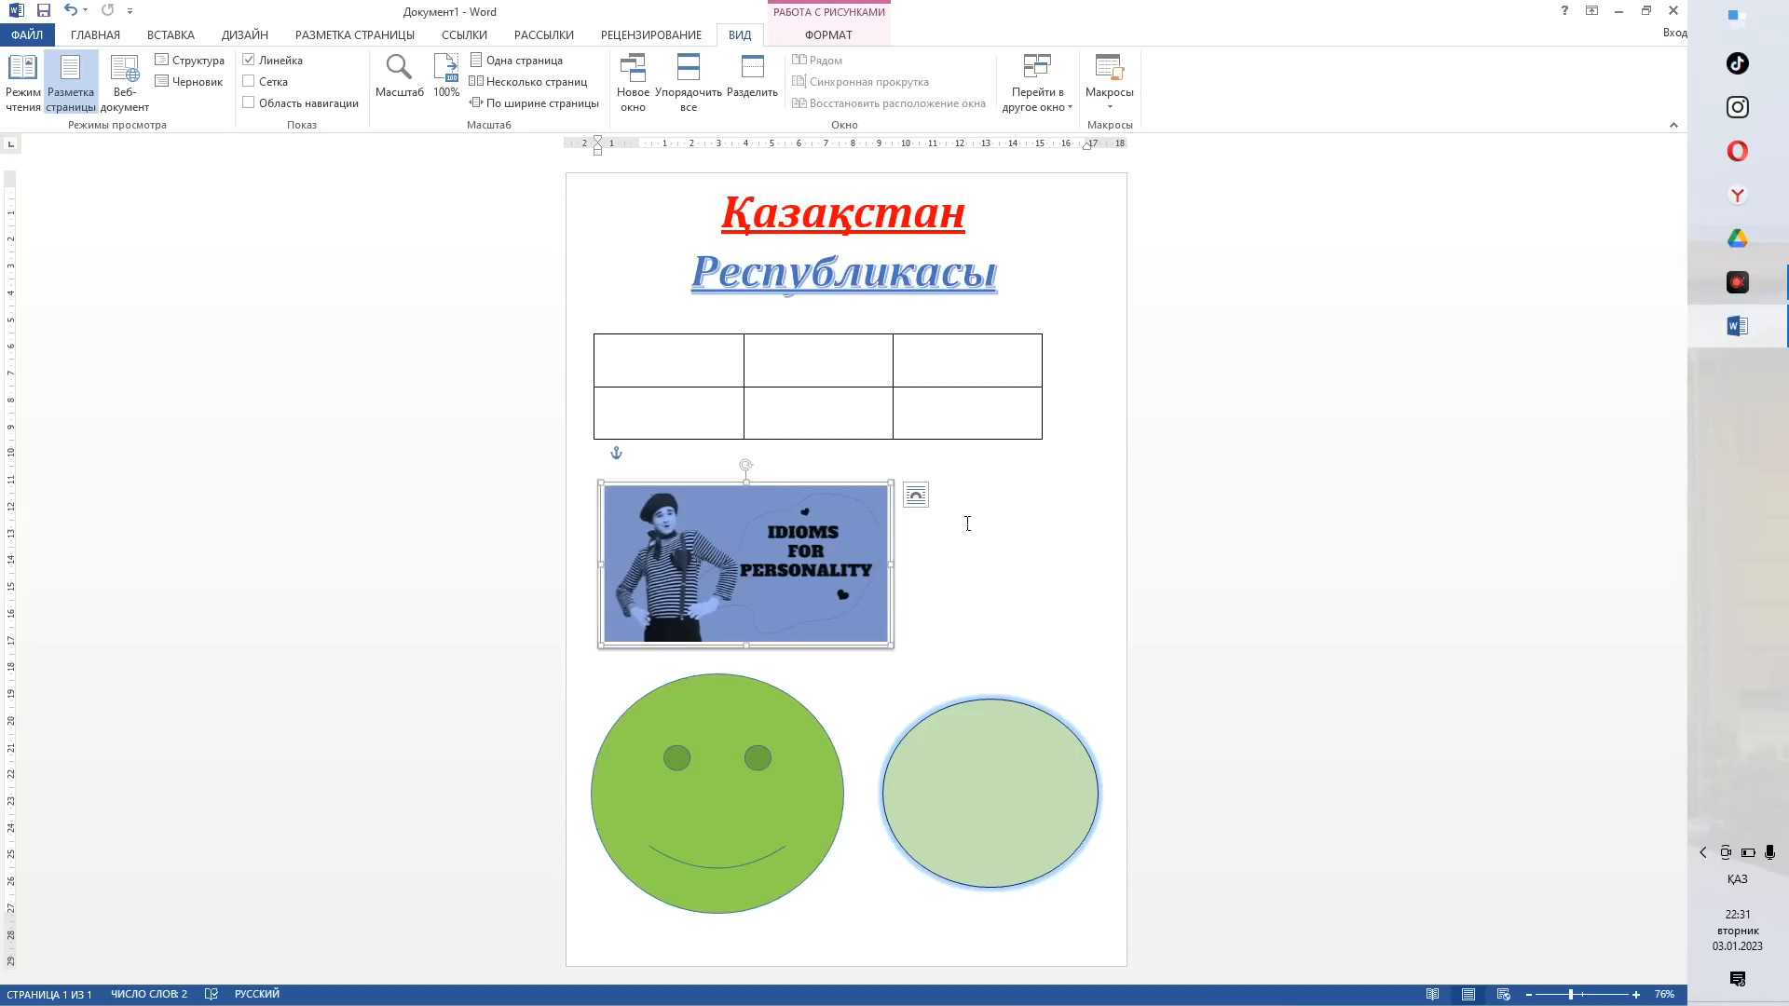
left_click(918, 643)
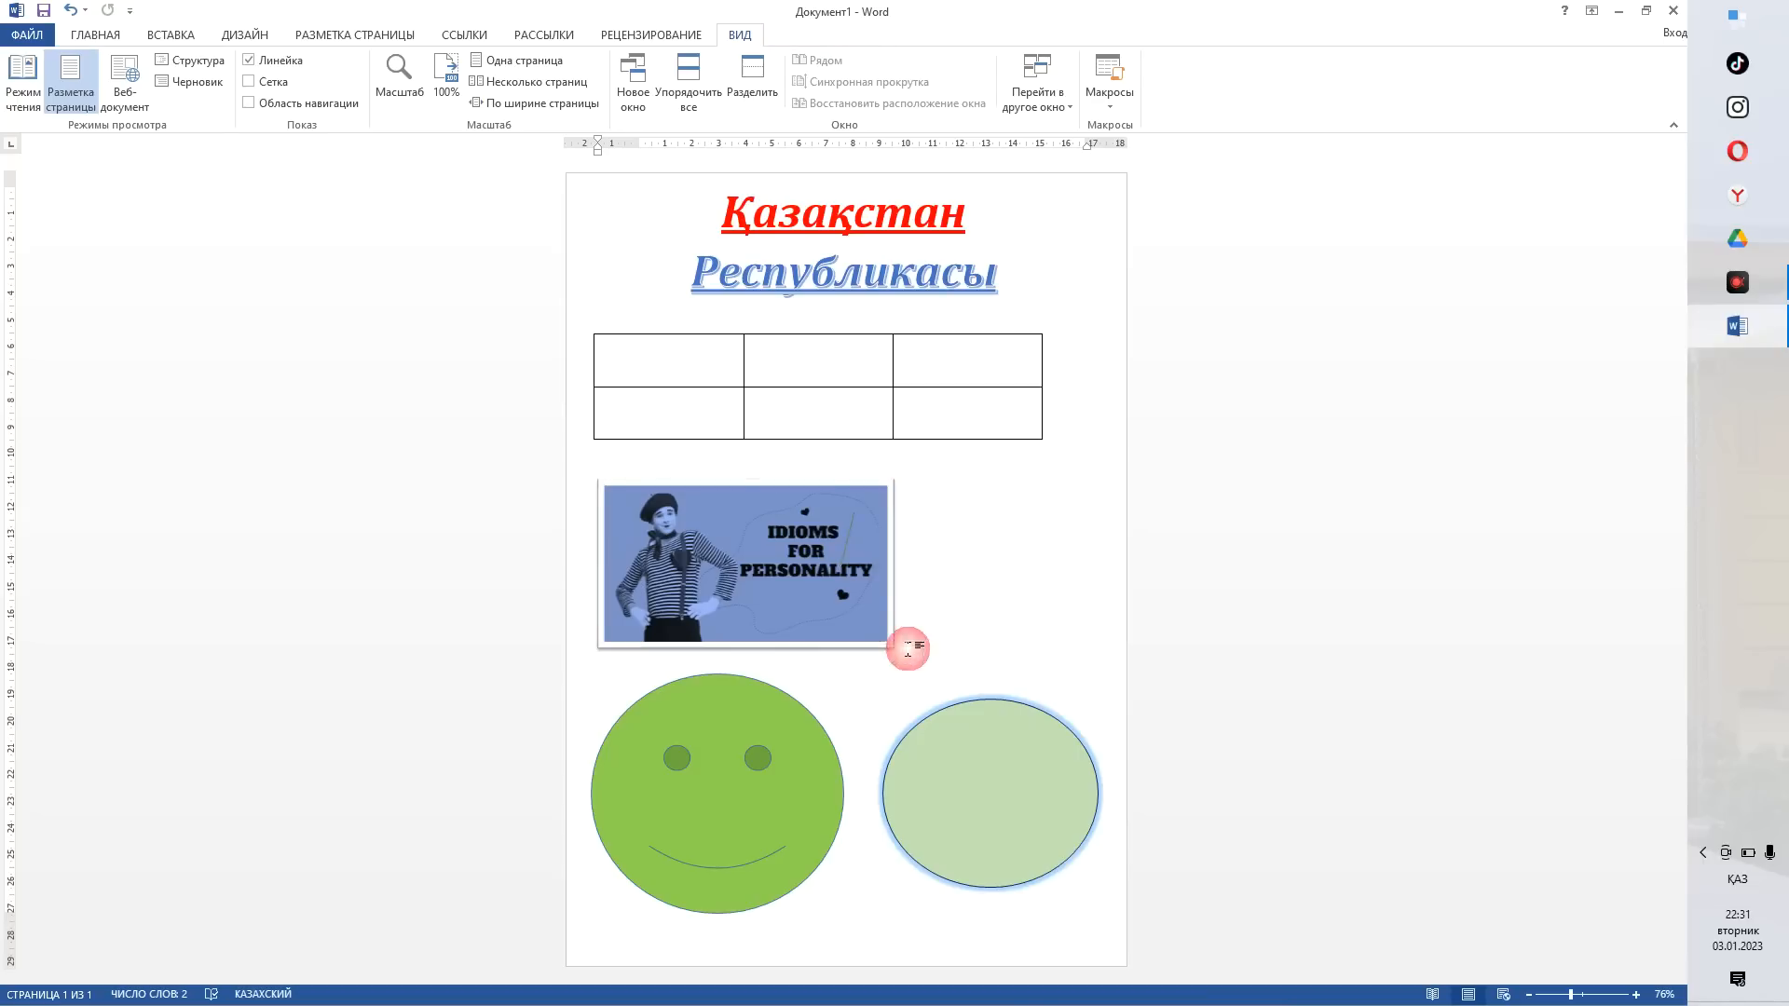
key("Return")
key("Return")
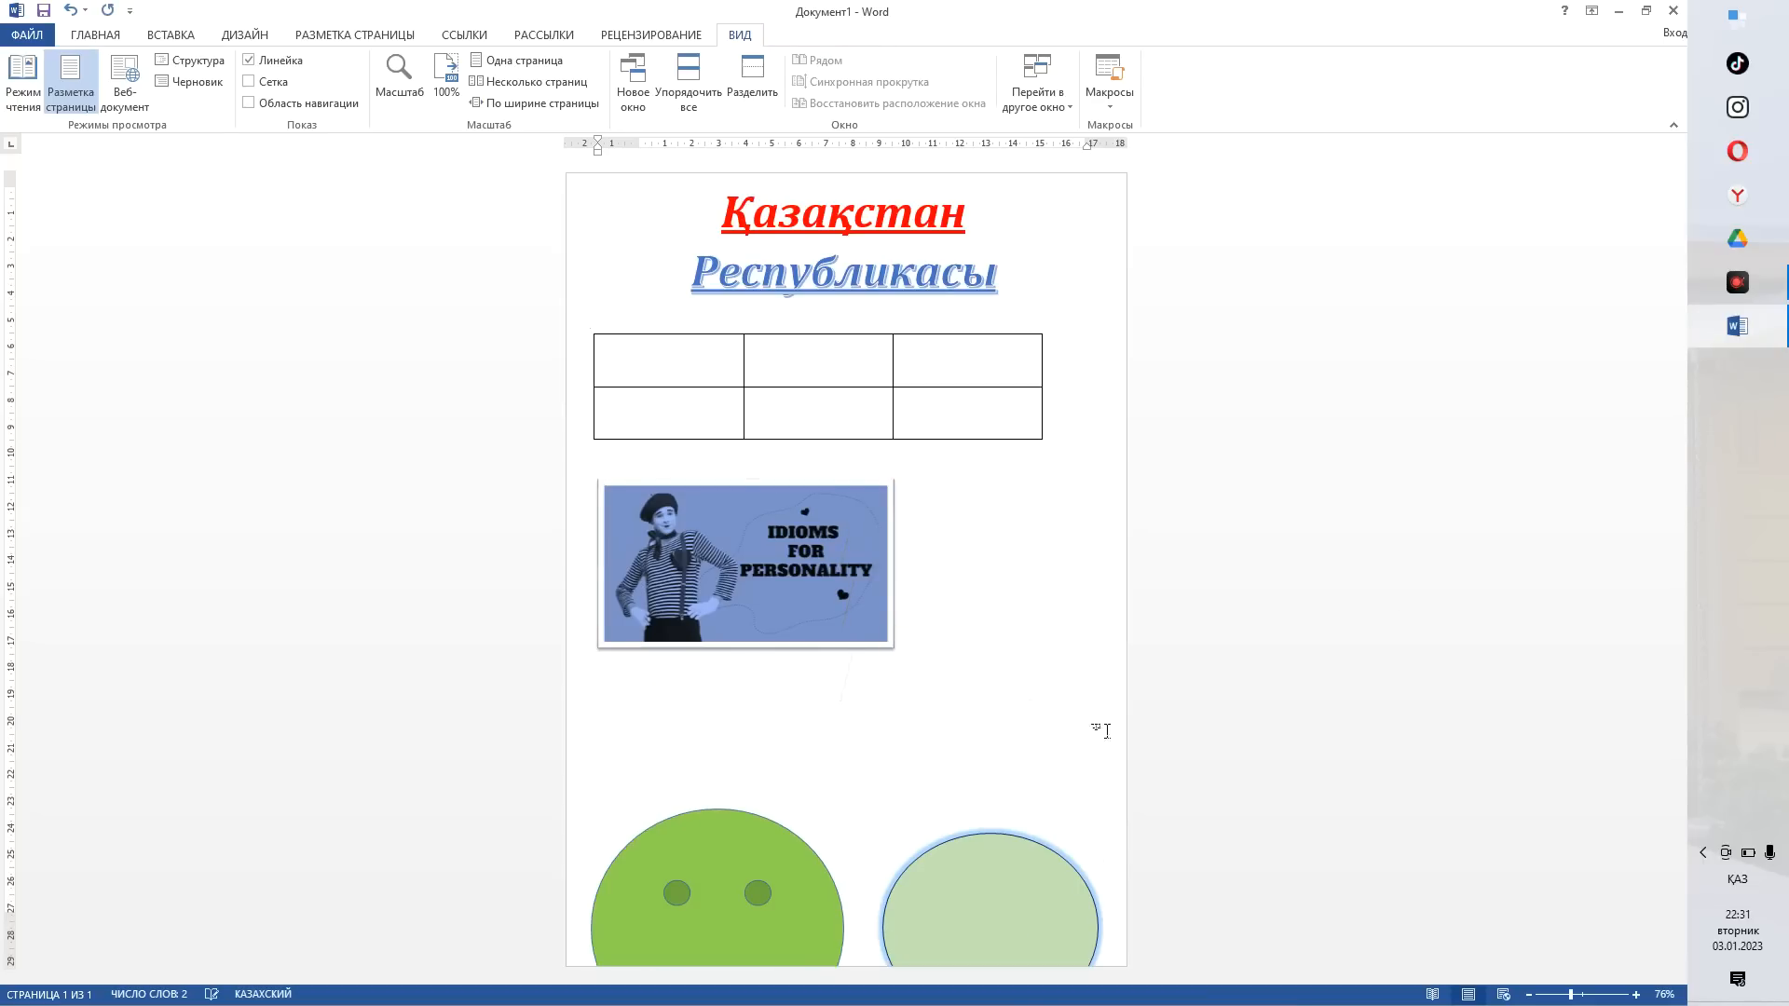
key("Return")
key("Return")
key("Return")
key("Return")
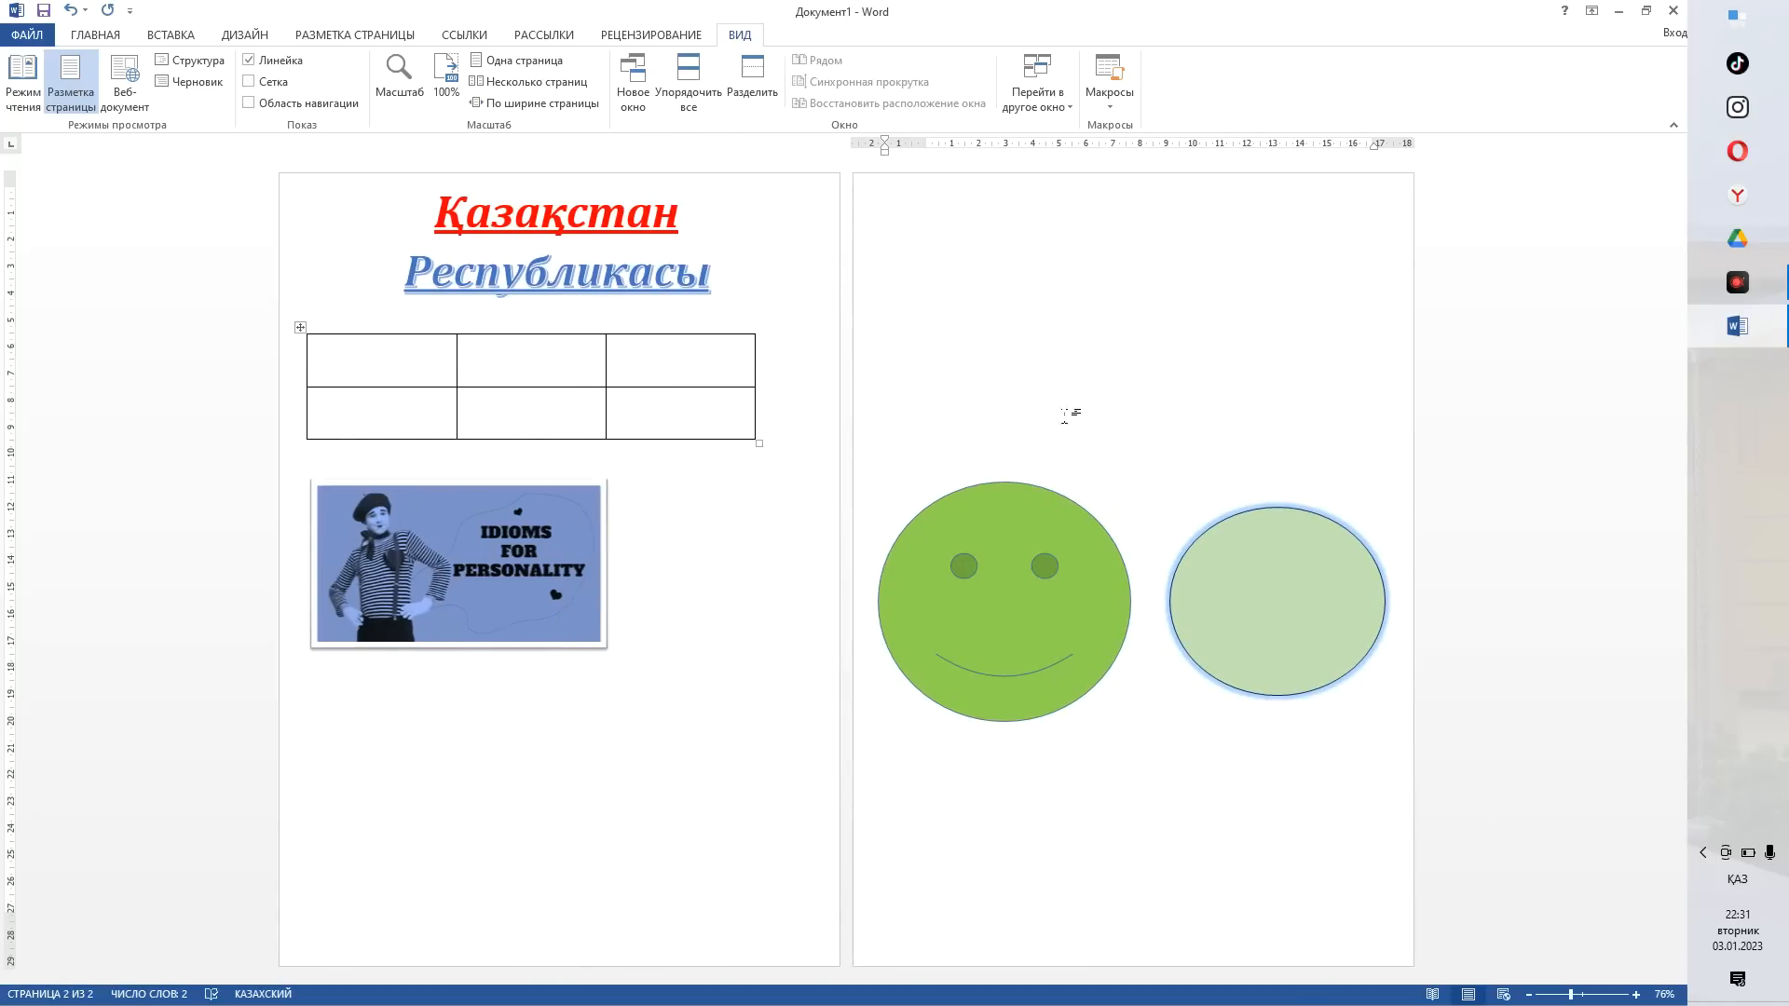
- Move the smiley face and the oval back to the first page, placing them side by side below the picture
left_click(1074, 598)
left_click_drag(1075, 598, 549, 805)
left_click_drag(1338, 622, 774, 798)
left_click_drag(533, 849, 489, 844)
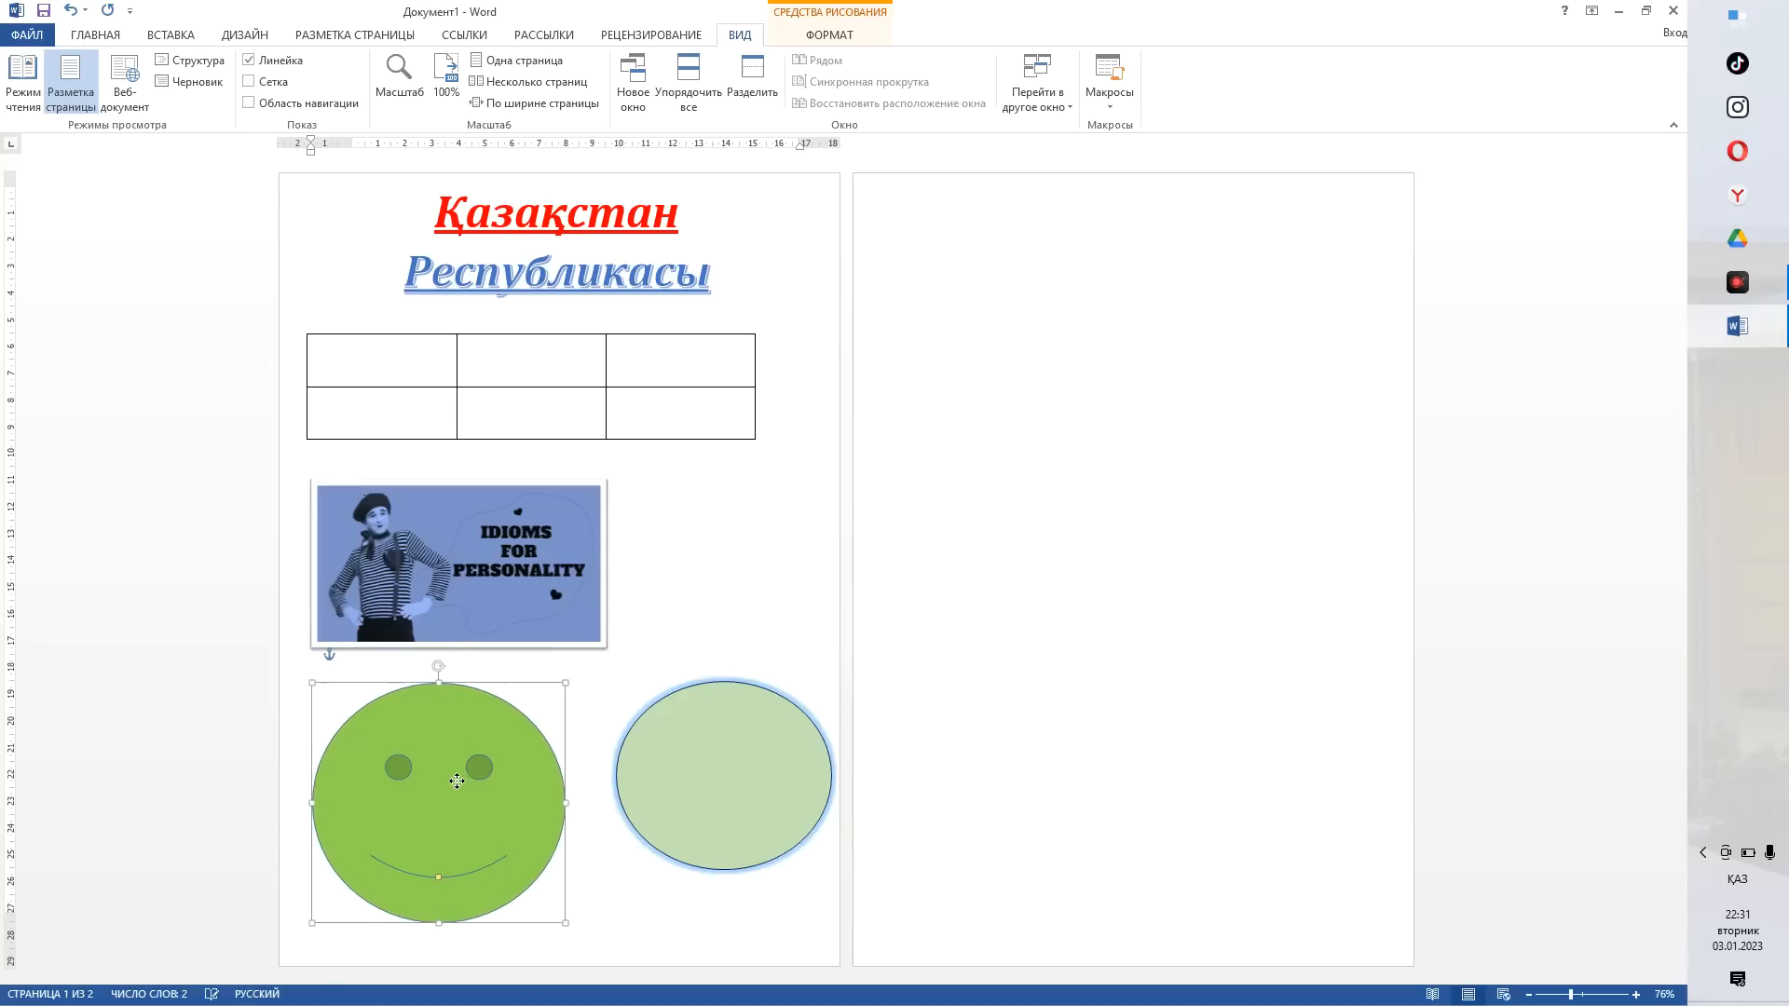
left_click(680, 783)
left_click_drag(680, 782, 640, 802)
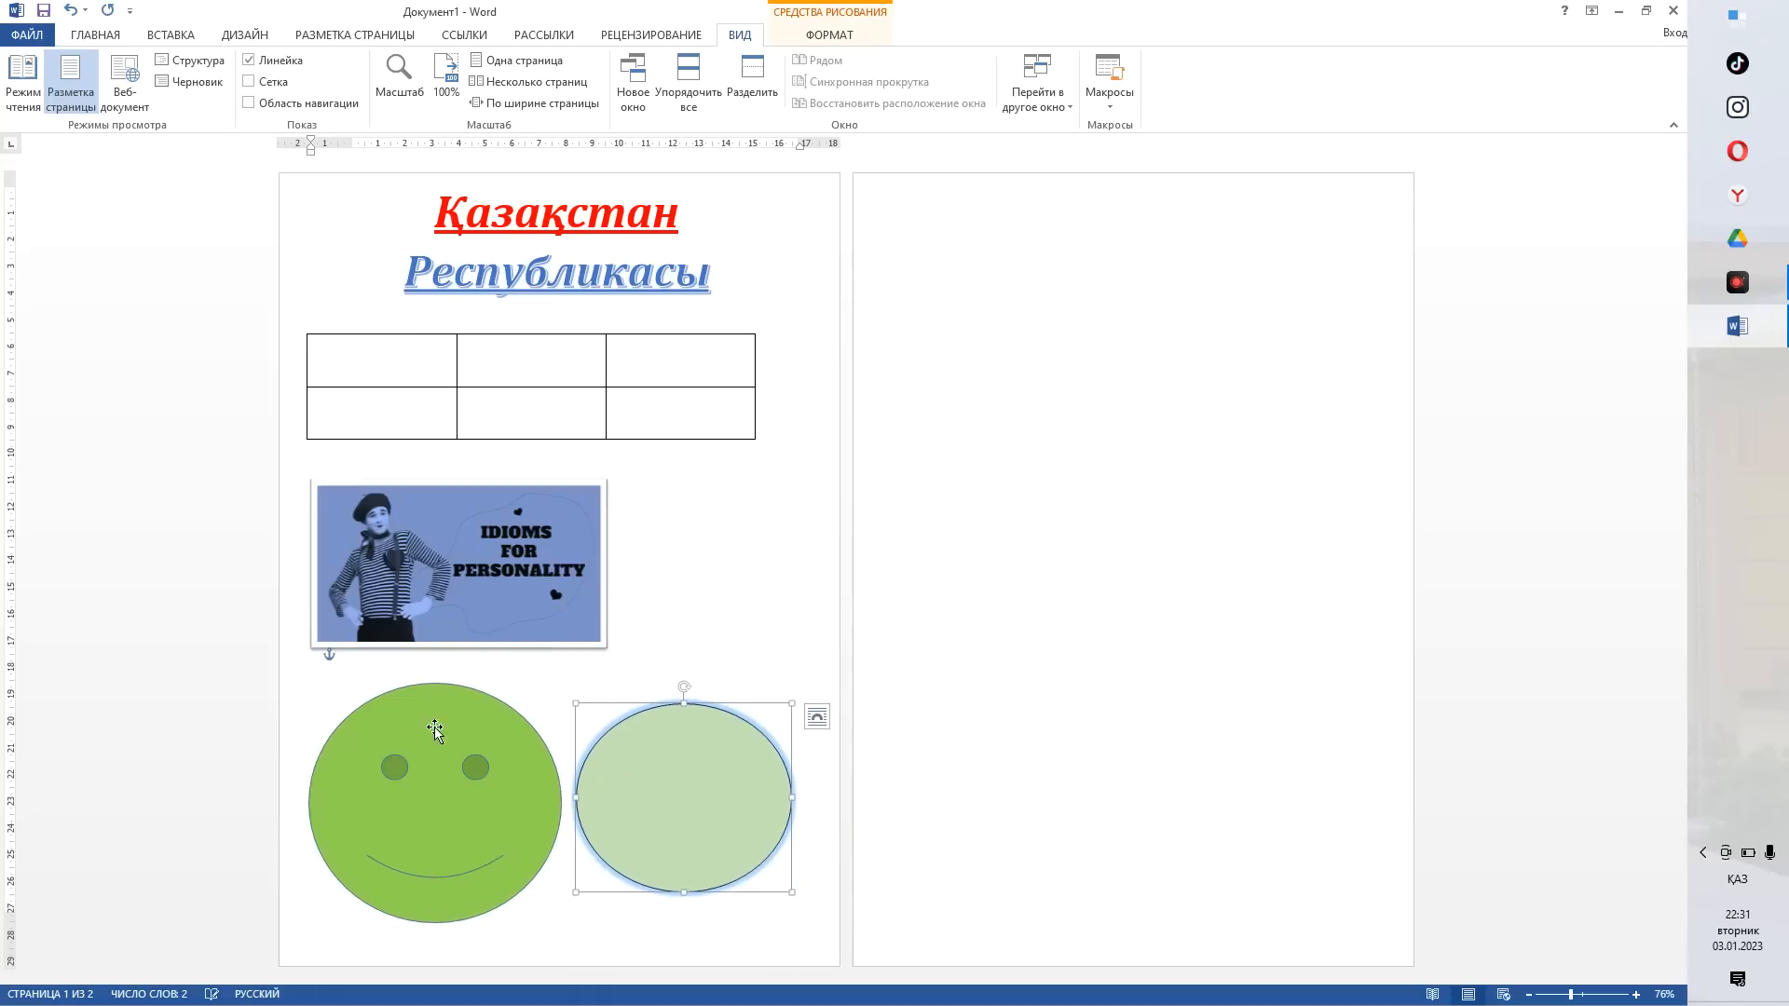
- Zoom the document in to 100% and back out to 73%
left_click(1581, 997)
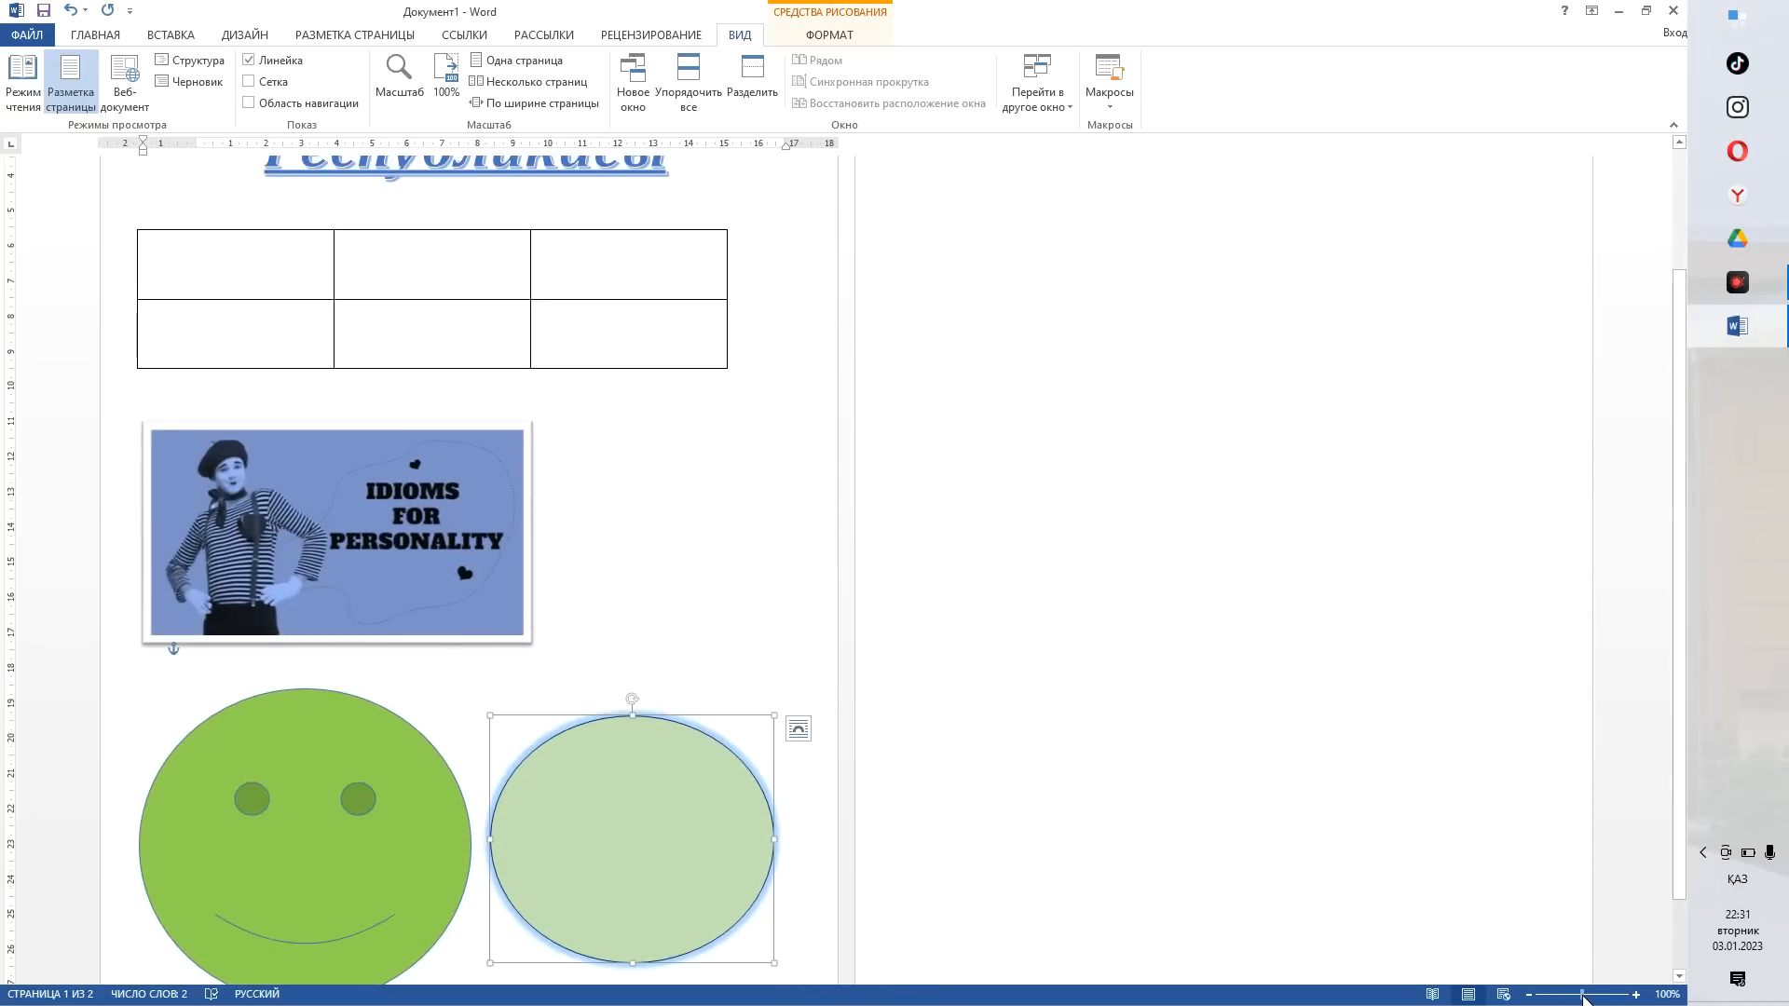
mouse_move(1583, 999)
left_mouse_down()
mouse_move(1545, 999)
mouse_move(1599, 997)
mouse_move(1553, 990)
mouse_move(1579, 989)
left_mouse_up()
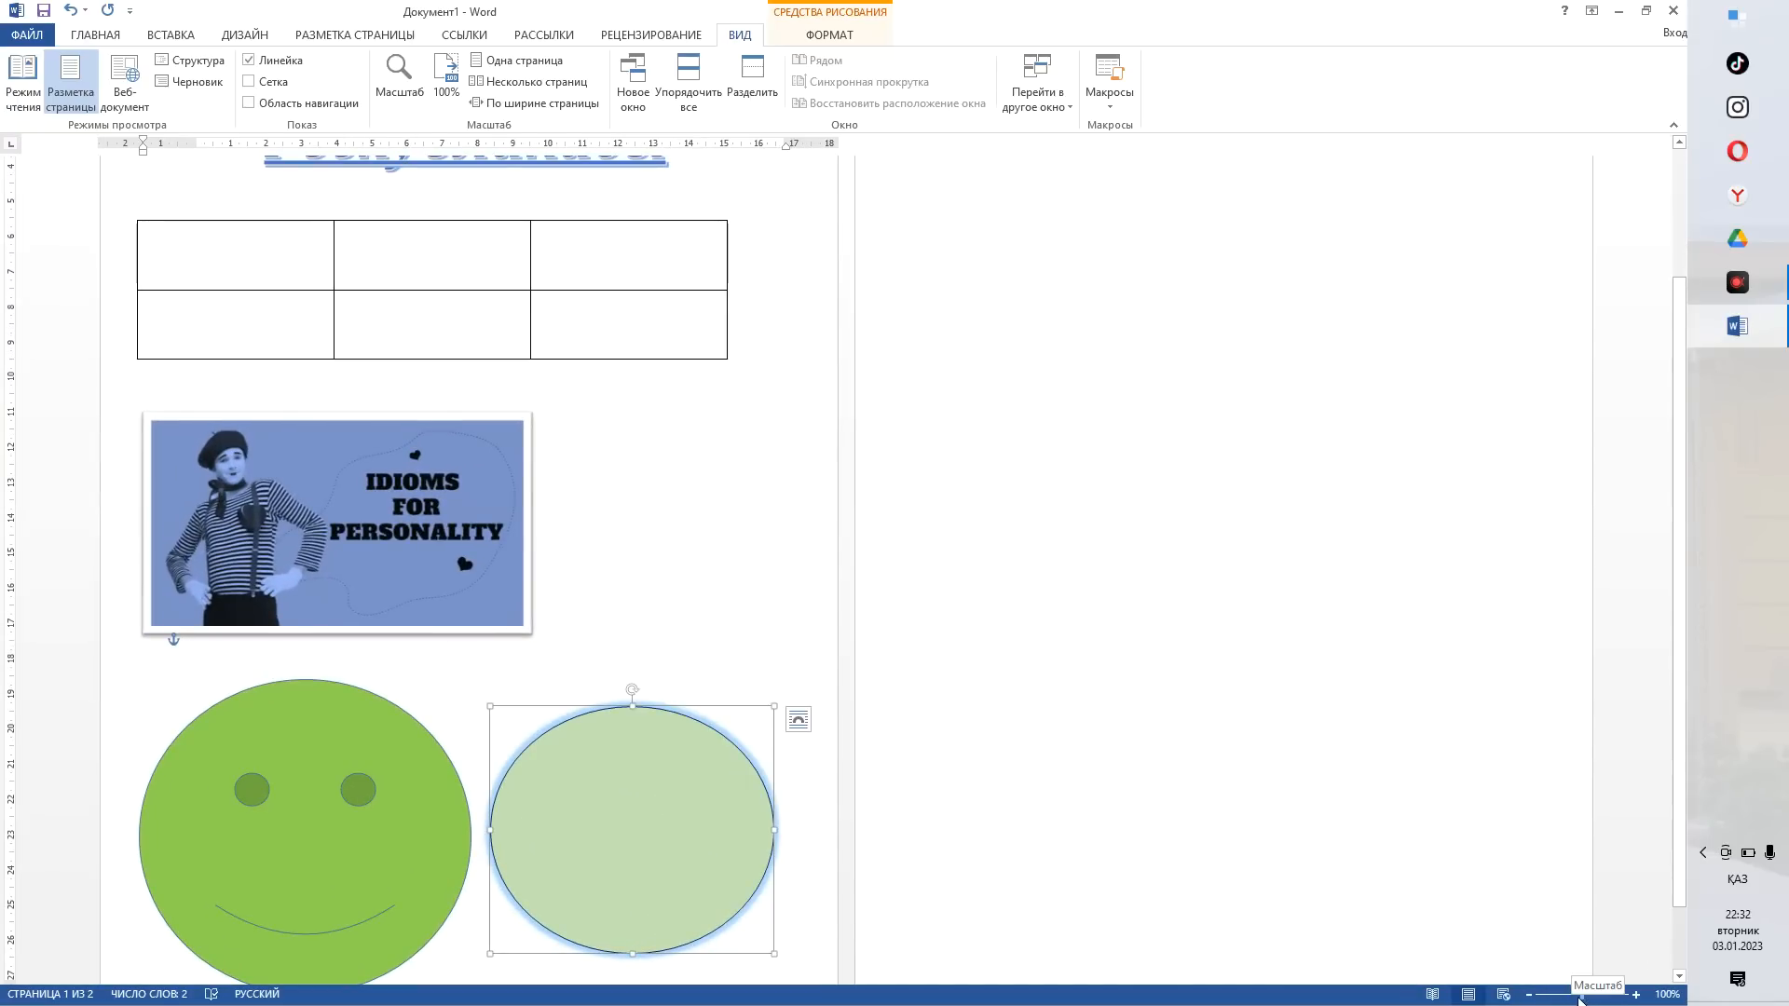
left_click_drag(1584, 1000, 1570, 999)
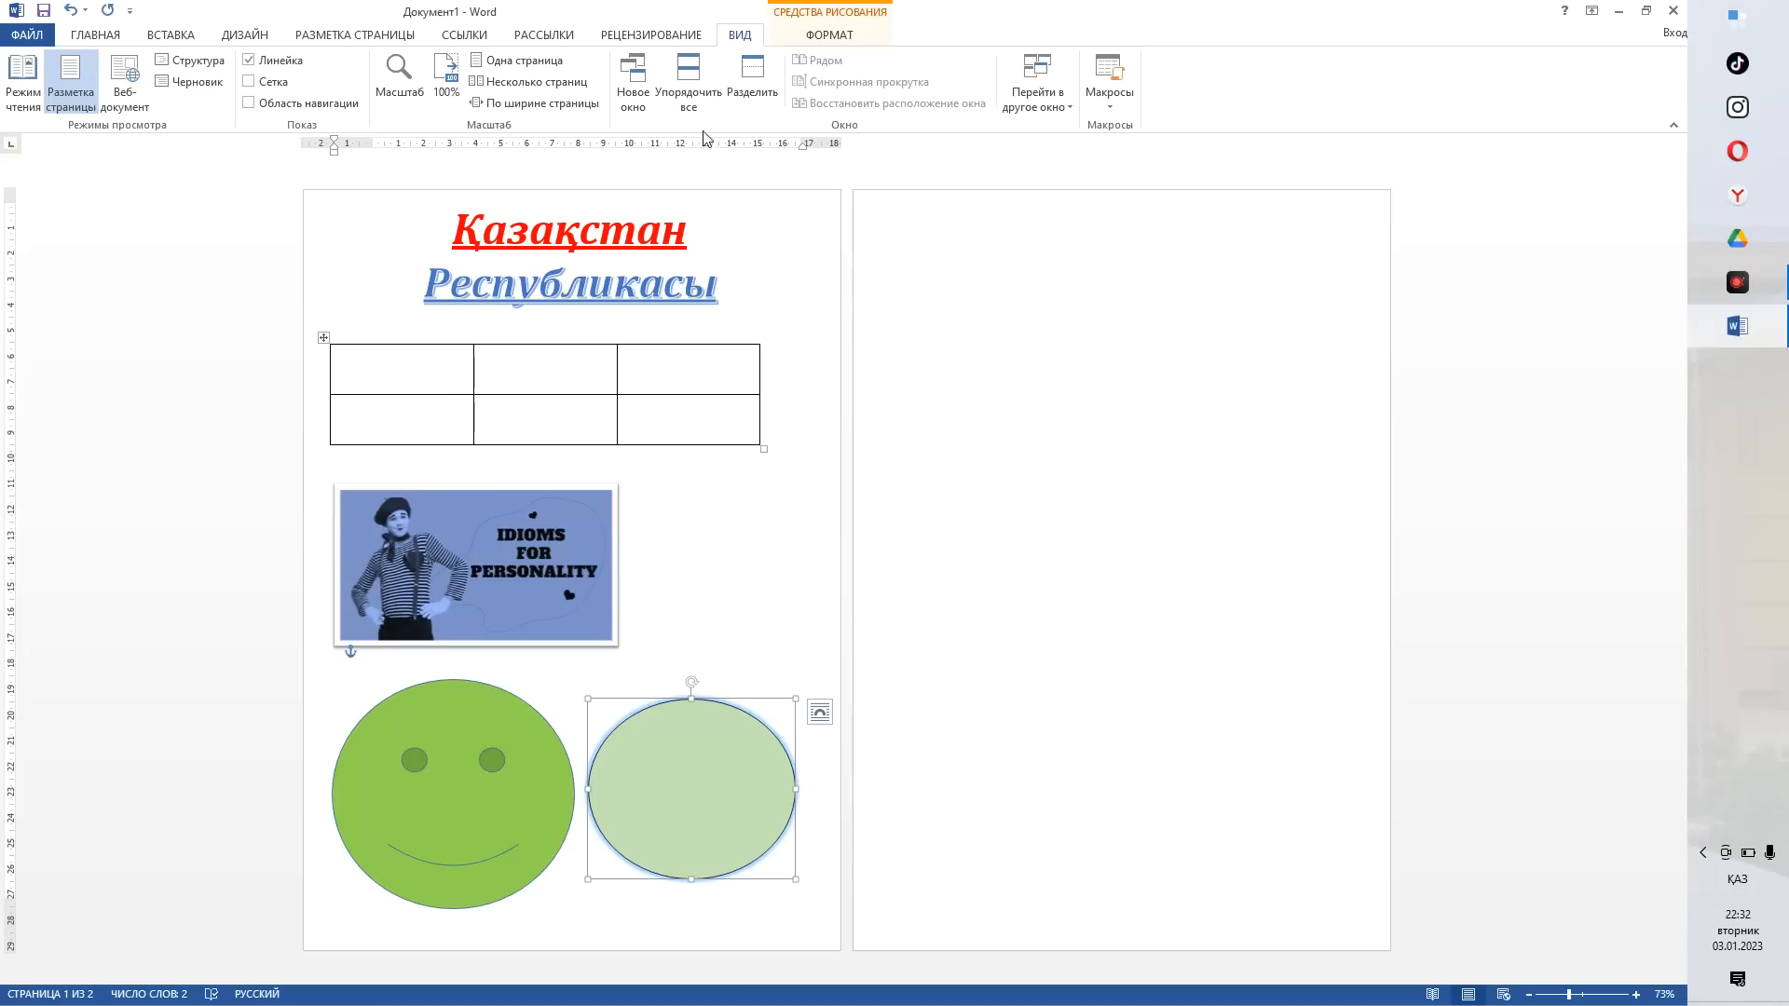
- Browse from the desktop into the 1class folder in the Save As dialog, and cancel without saving the document
left_click(26, 37)
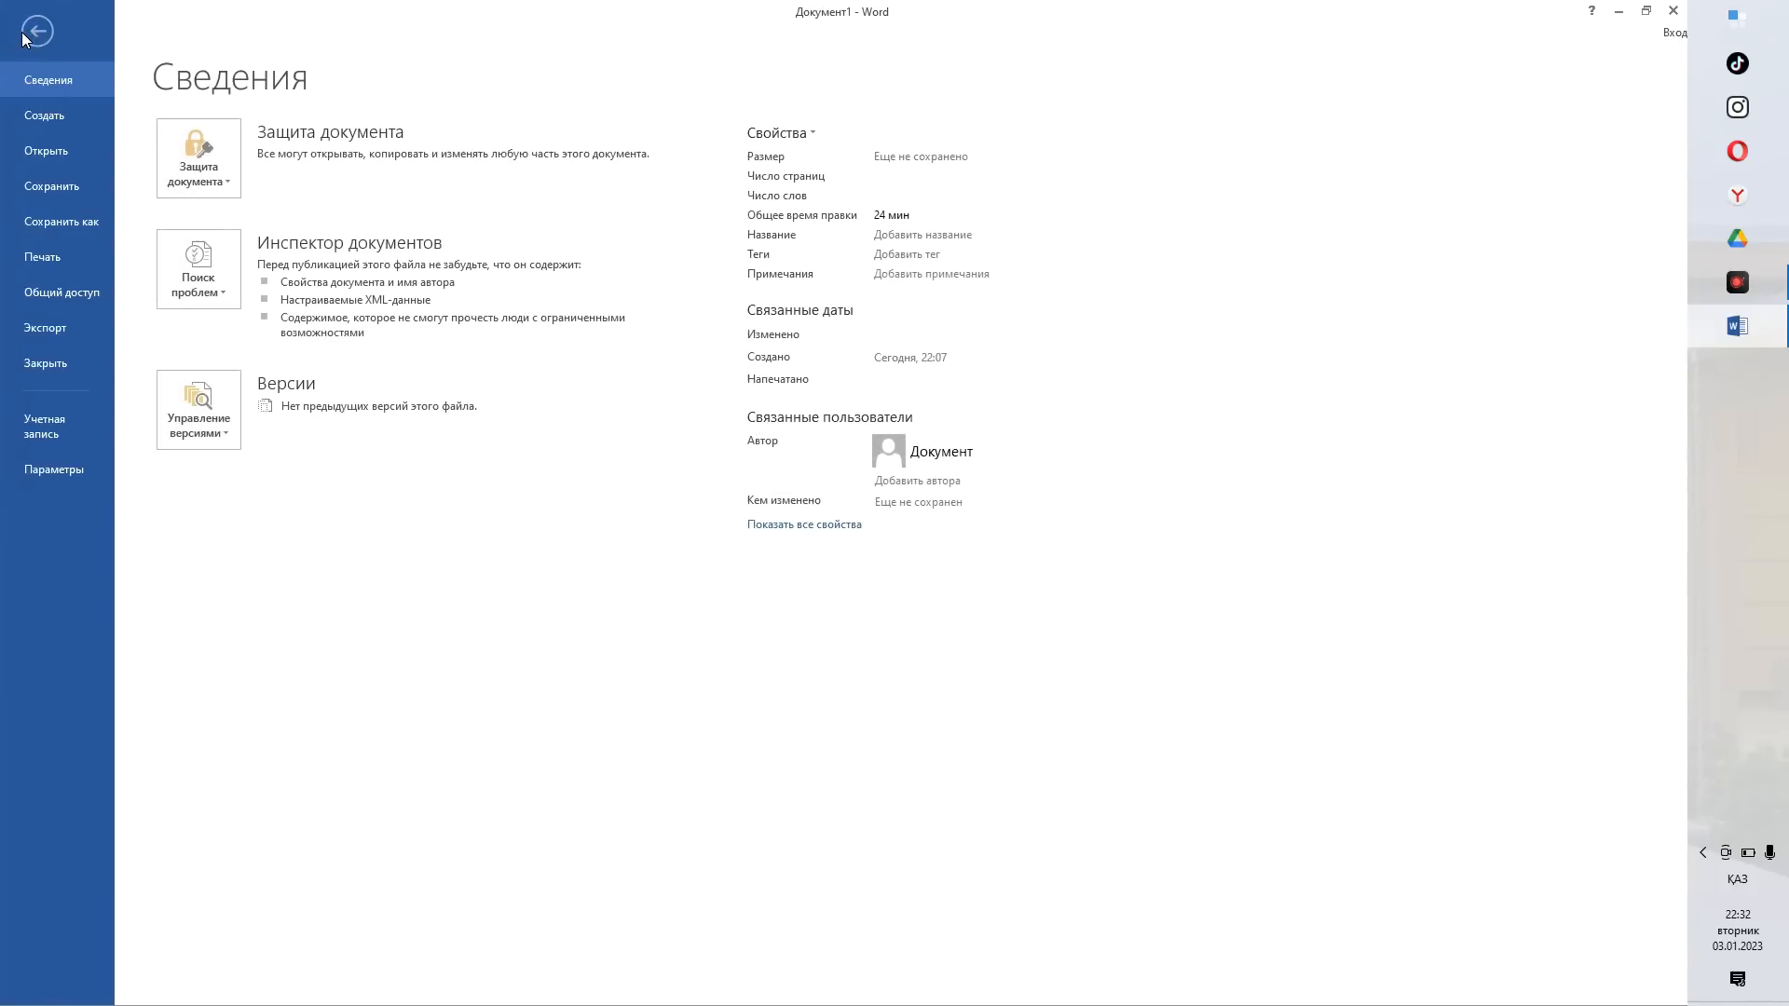
left_click(74, 221)
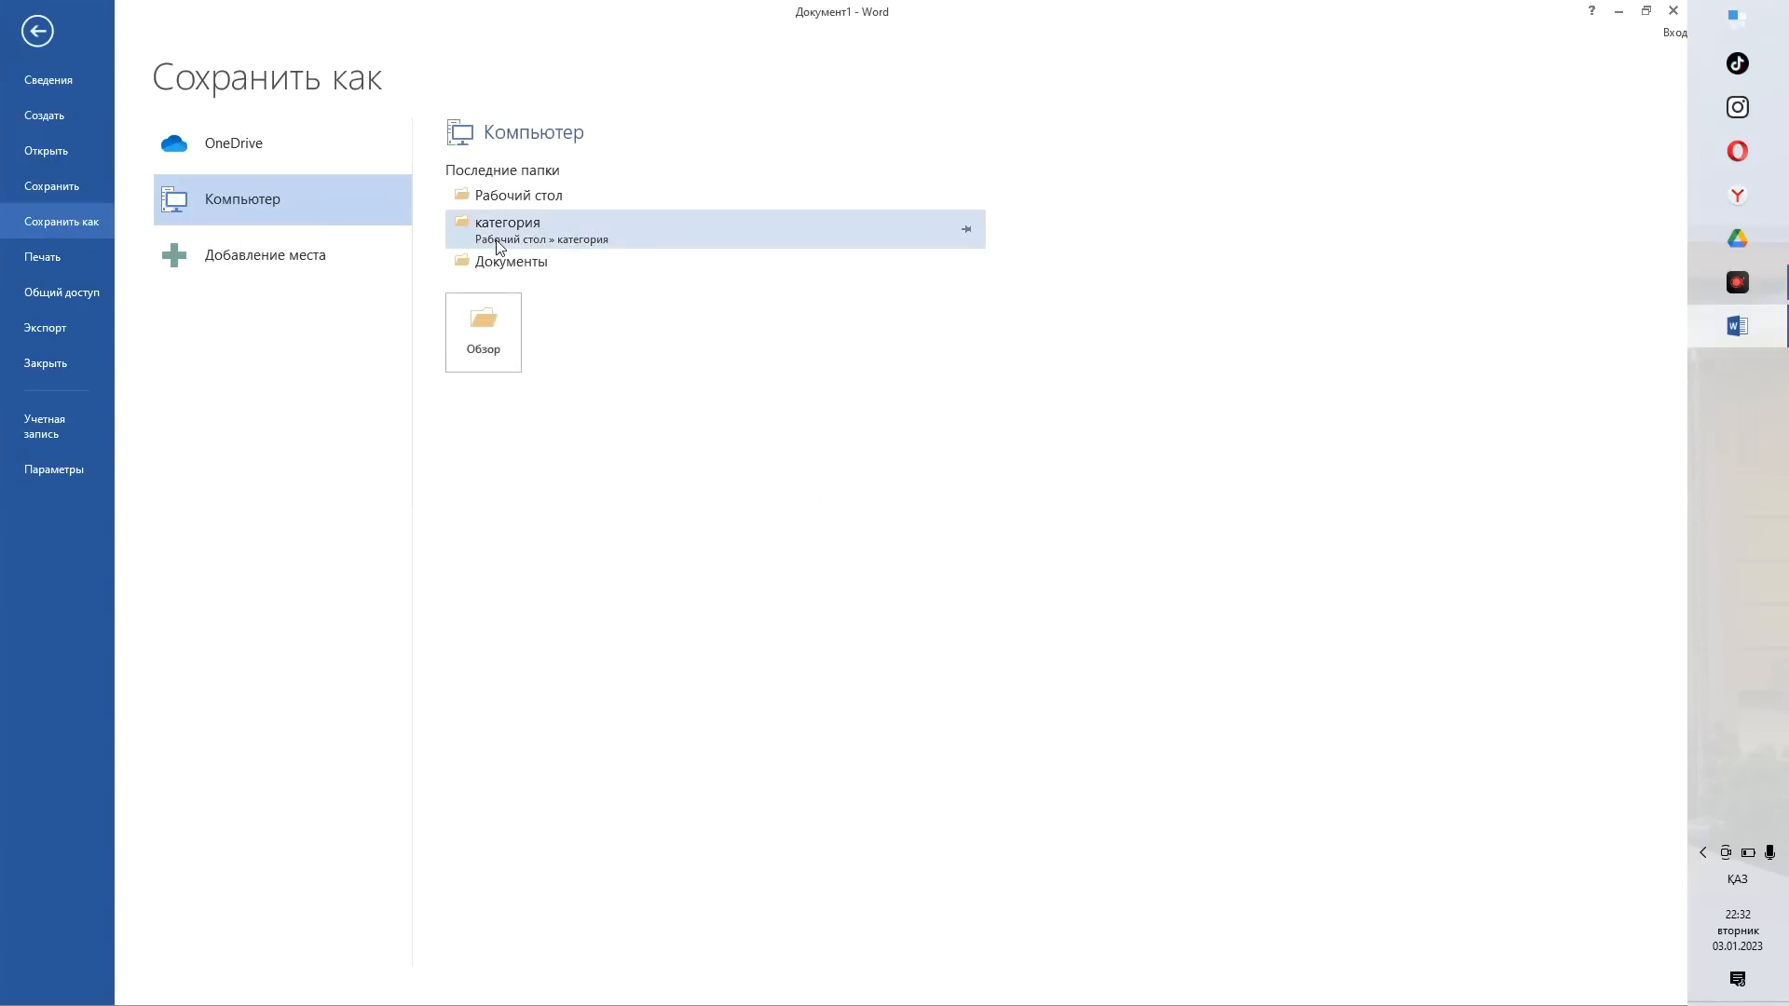
left_click(550, 190)
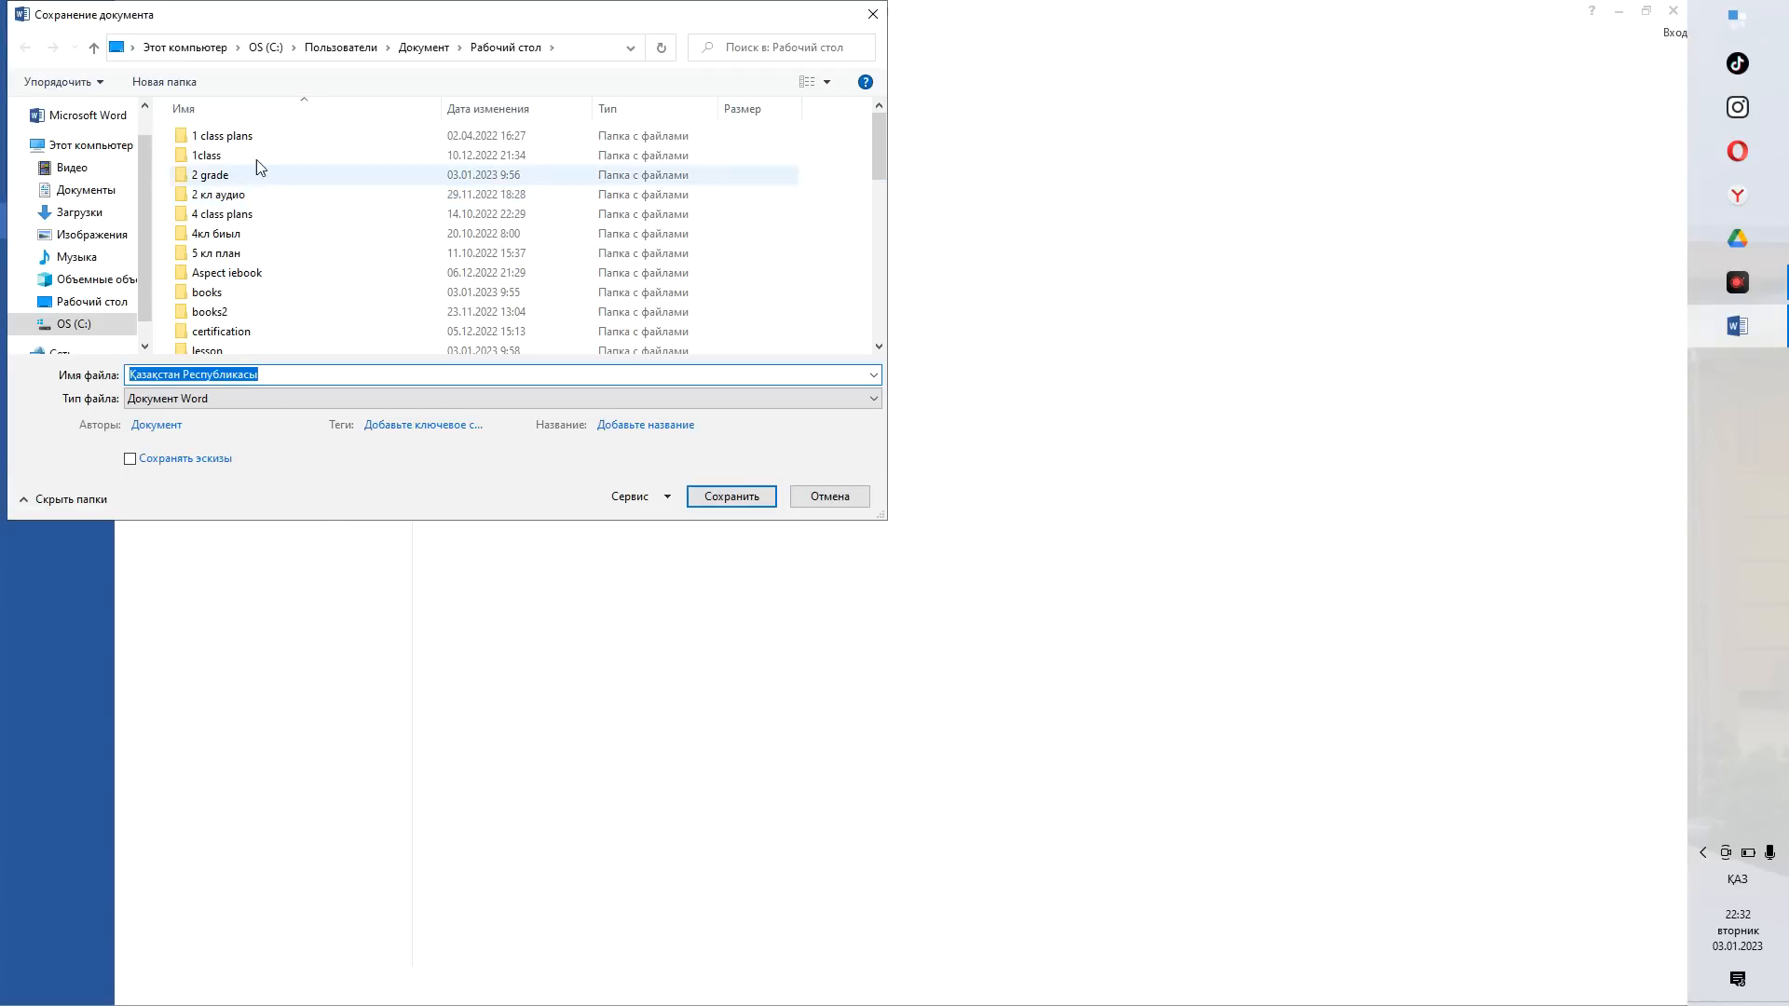
left_click(181, 375)
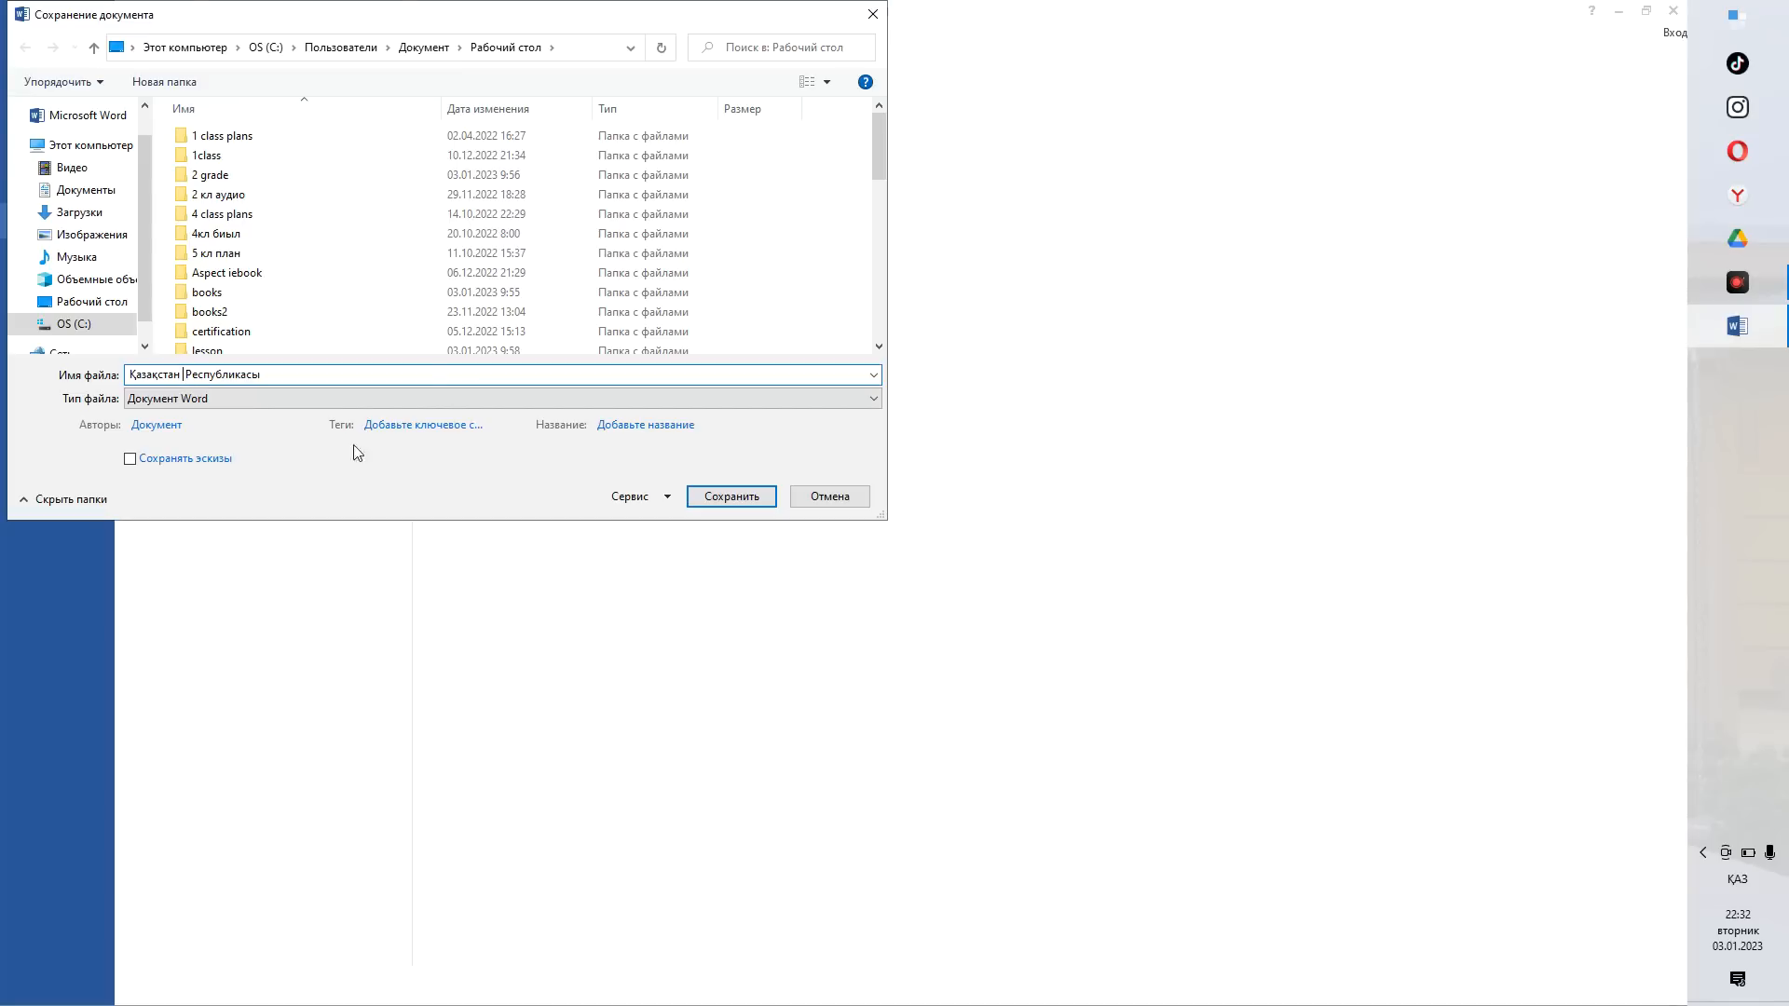
left_click(203, 140)
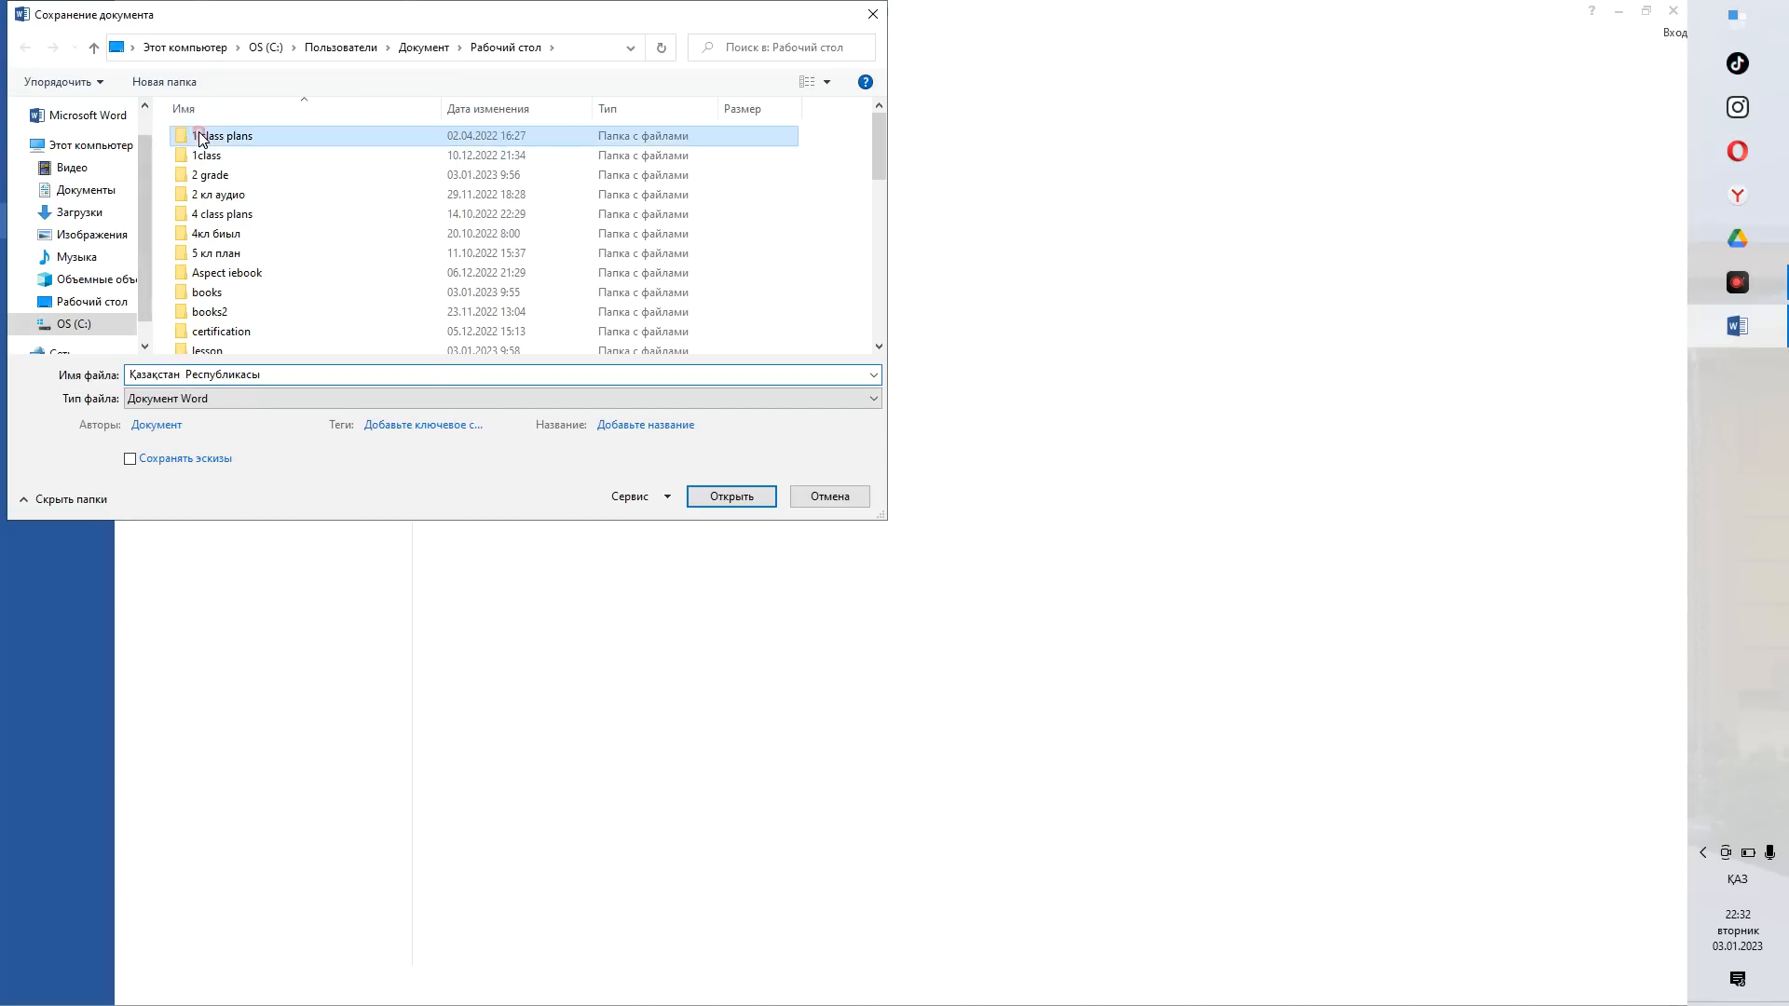
left_click(205, 155)
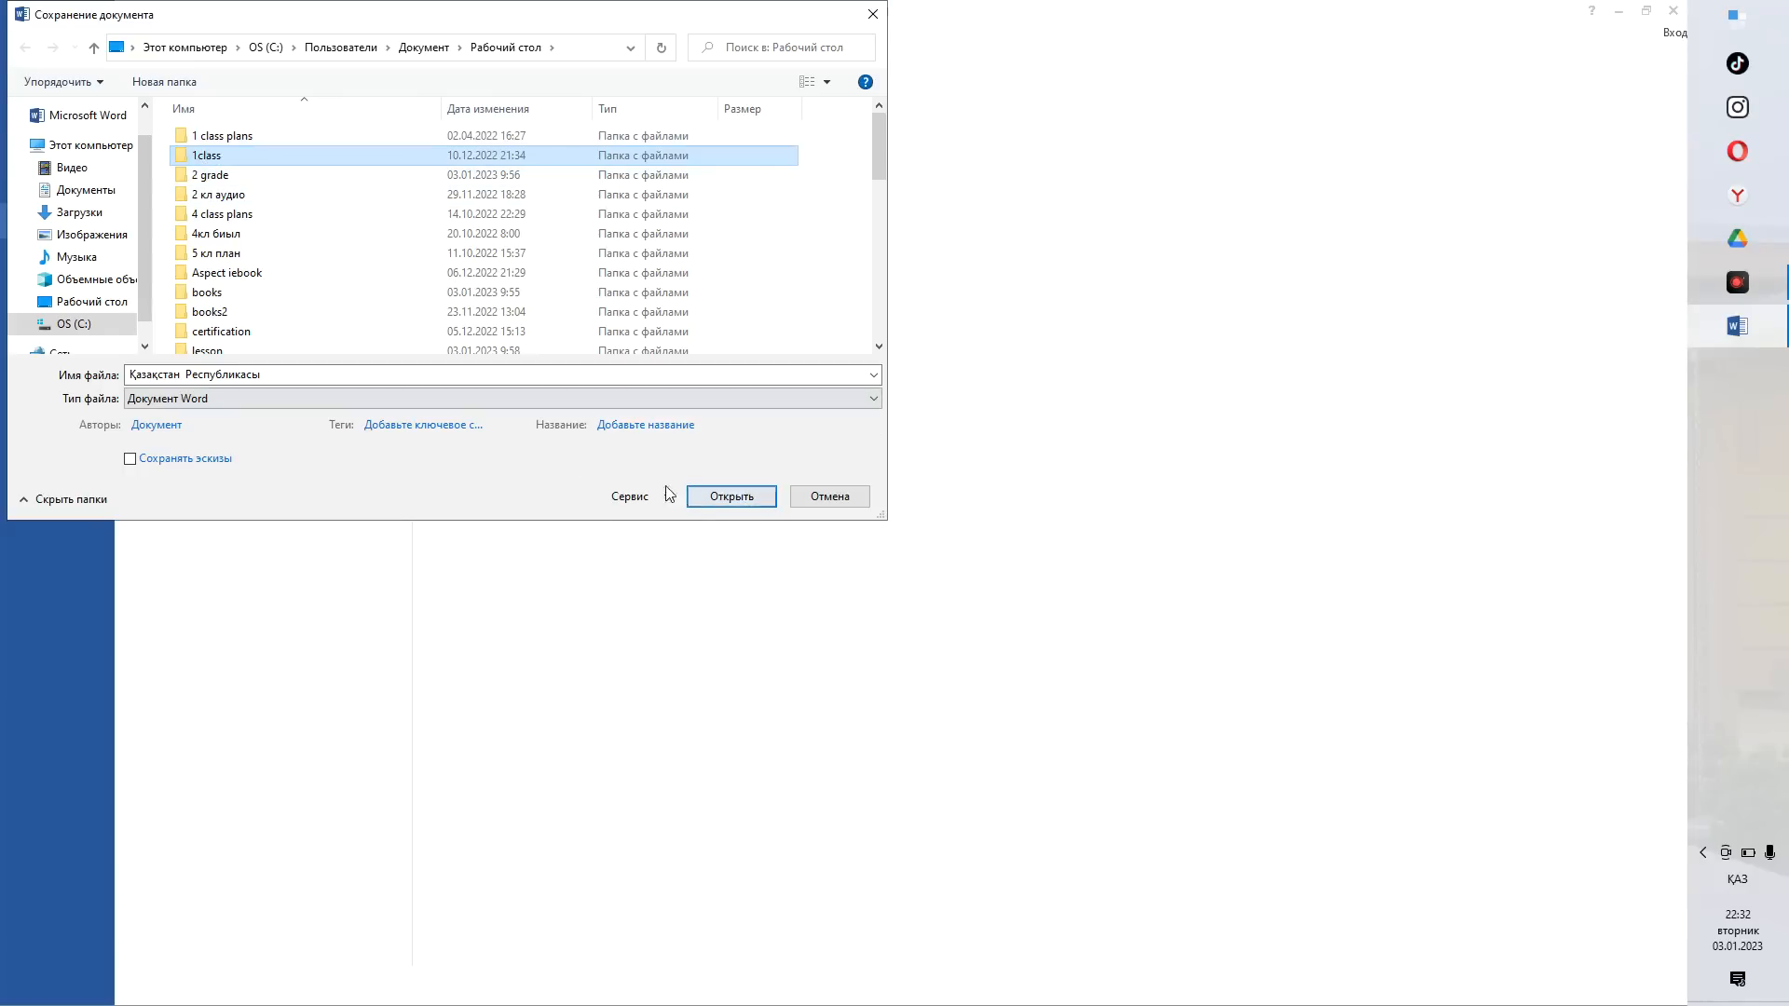
left_click(738, 498)
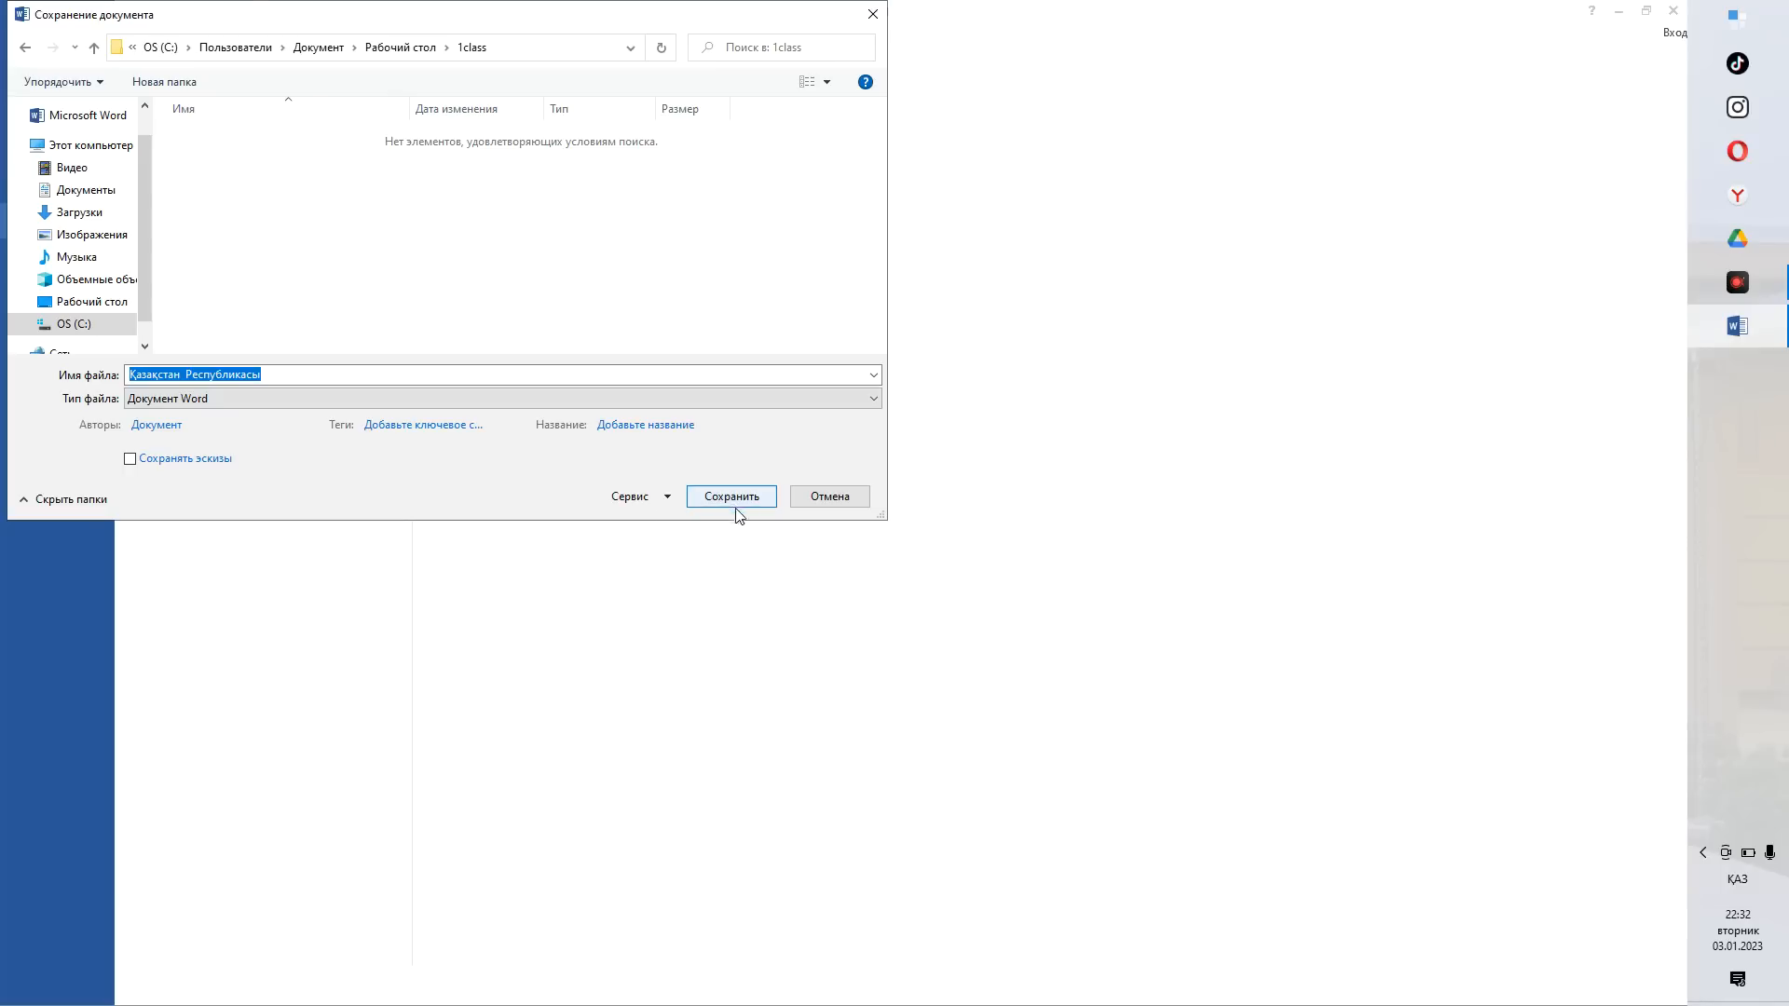
left_click(22, 48)
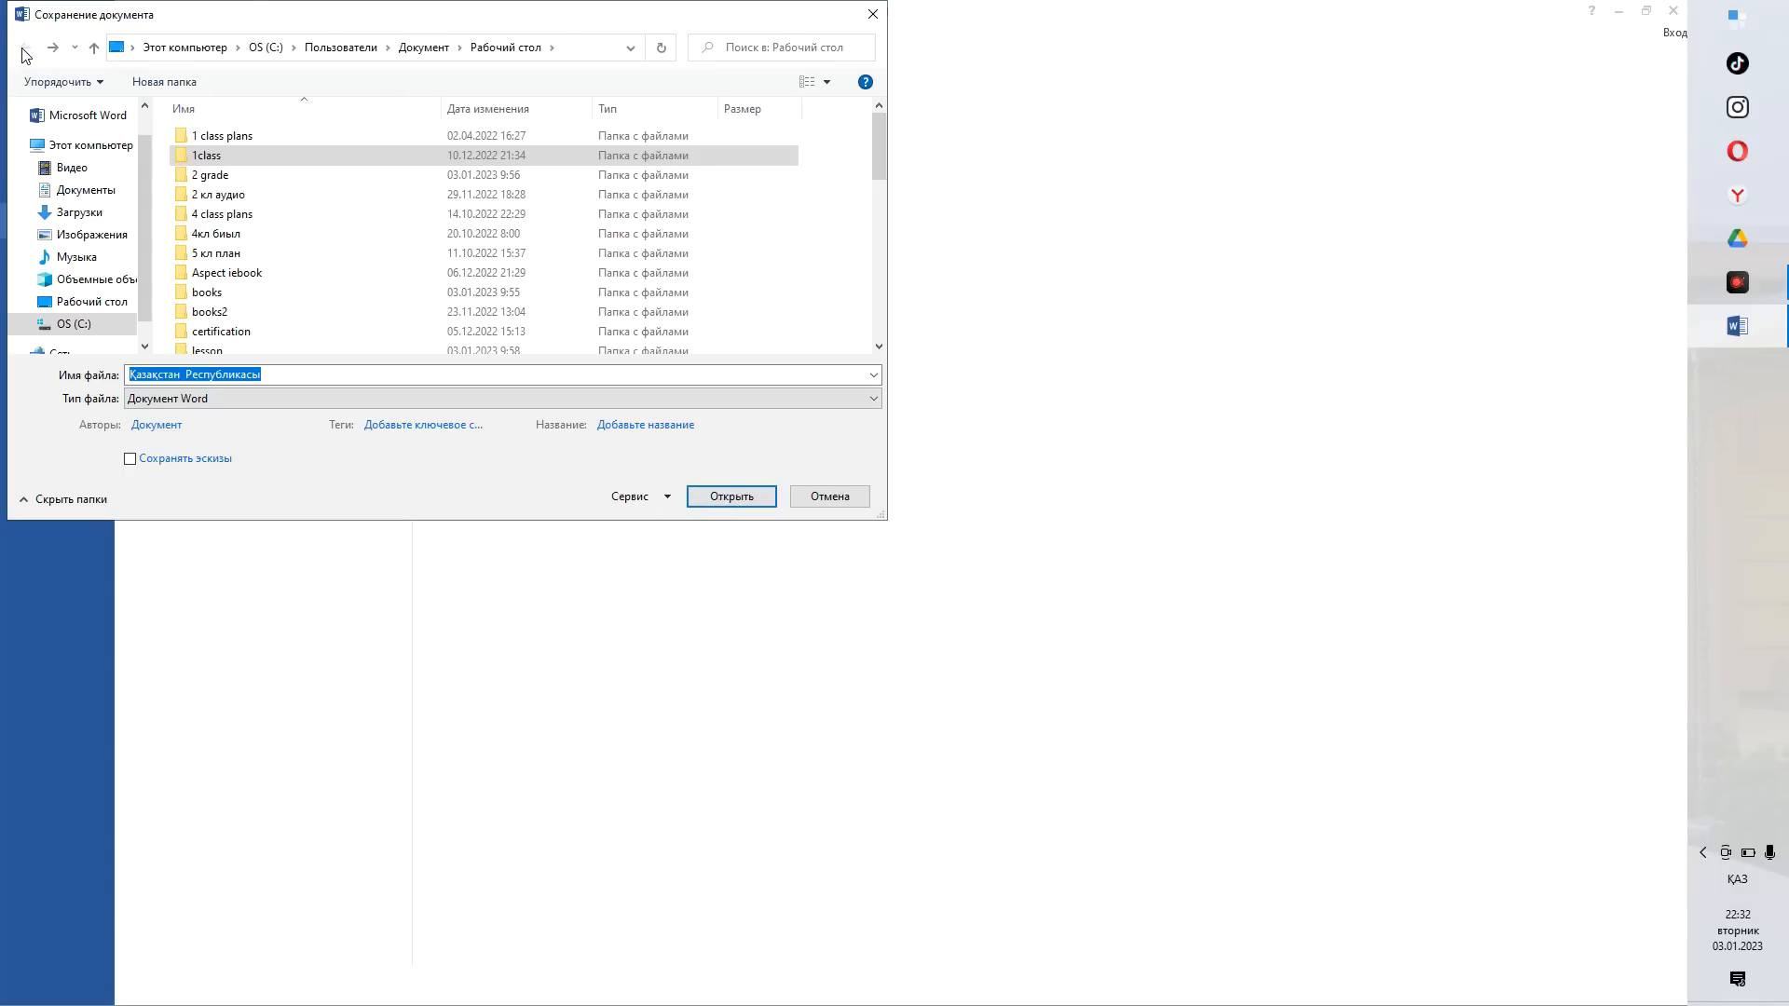
left_click(873, 14)
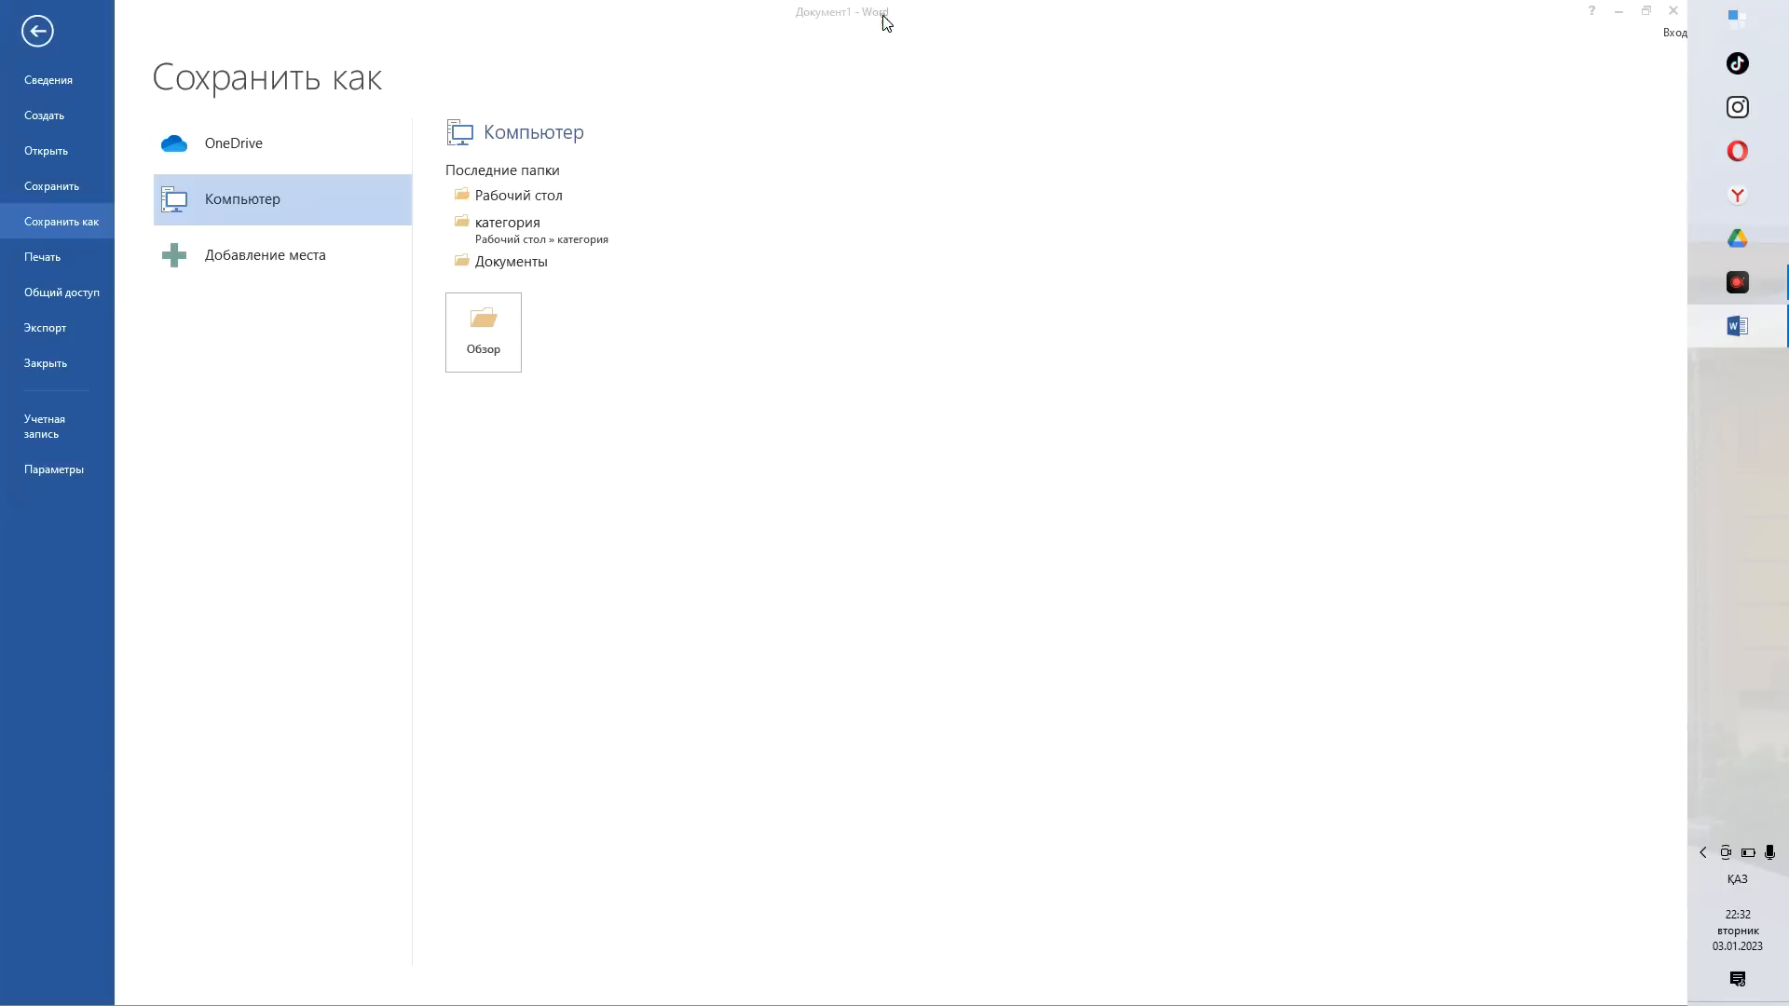
left_click(41, 31)
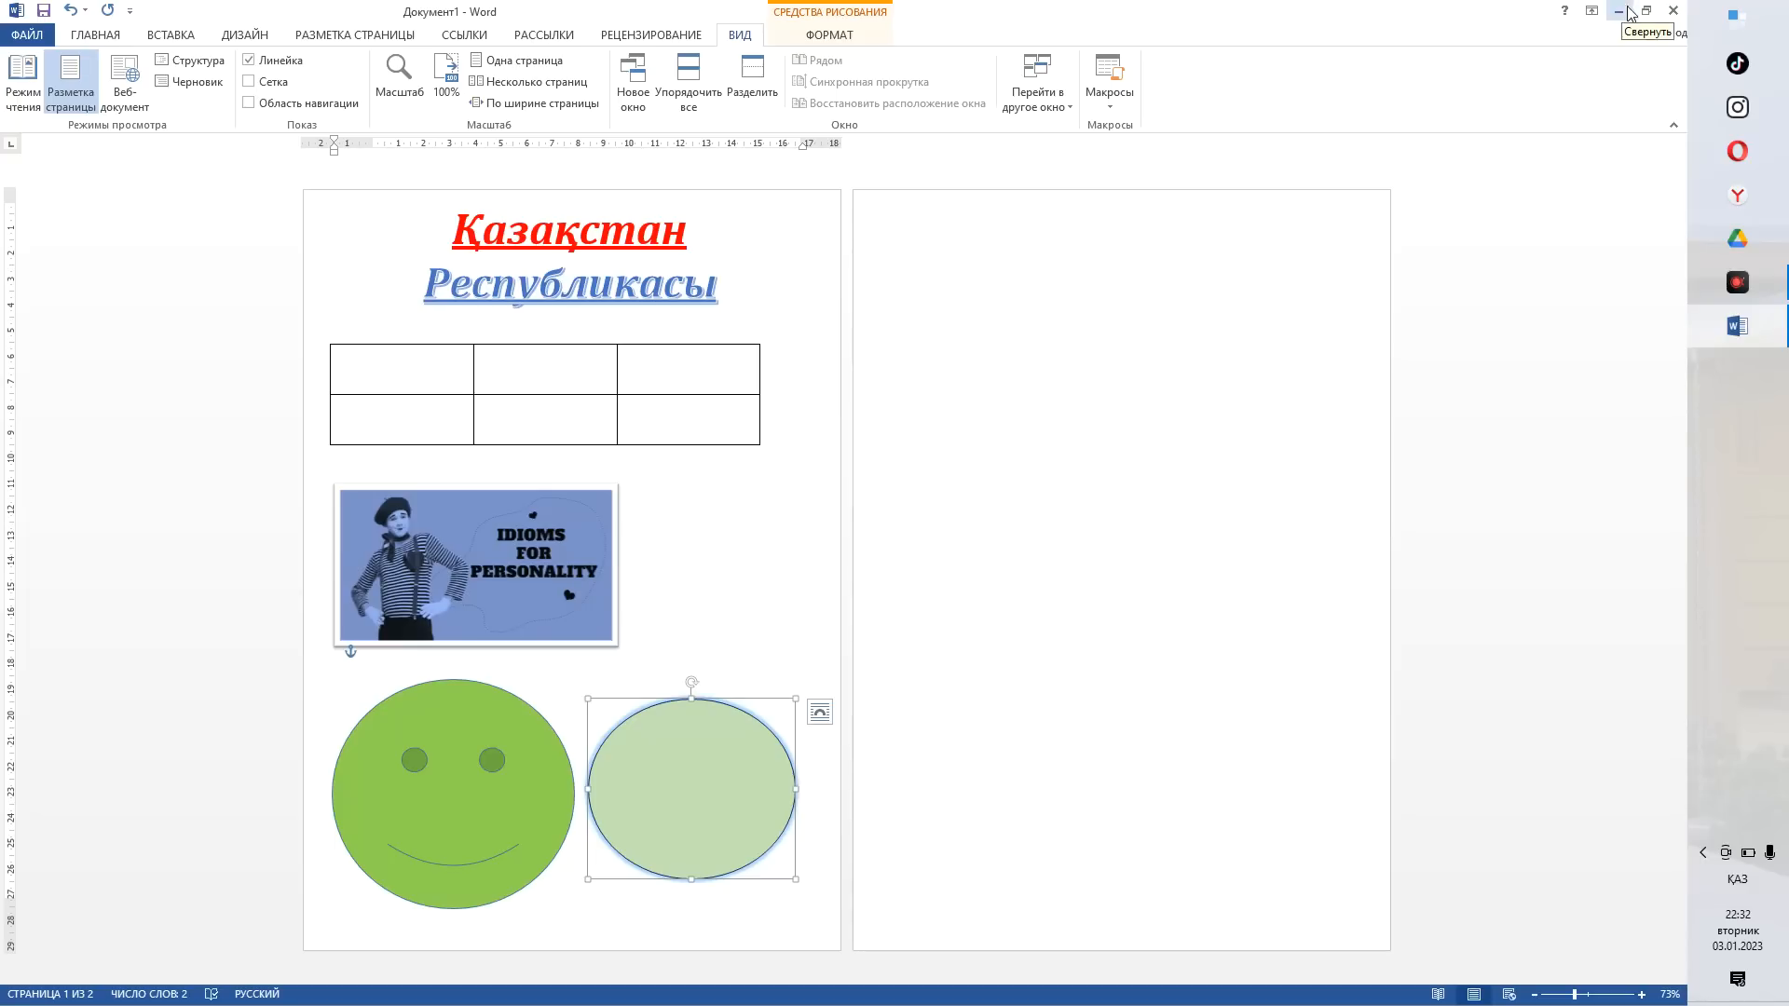
- Close the Word document without saving its changes
left_click(1674, 13)
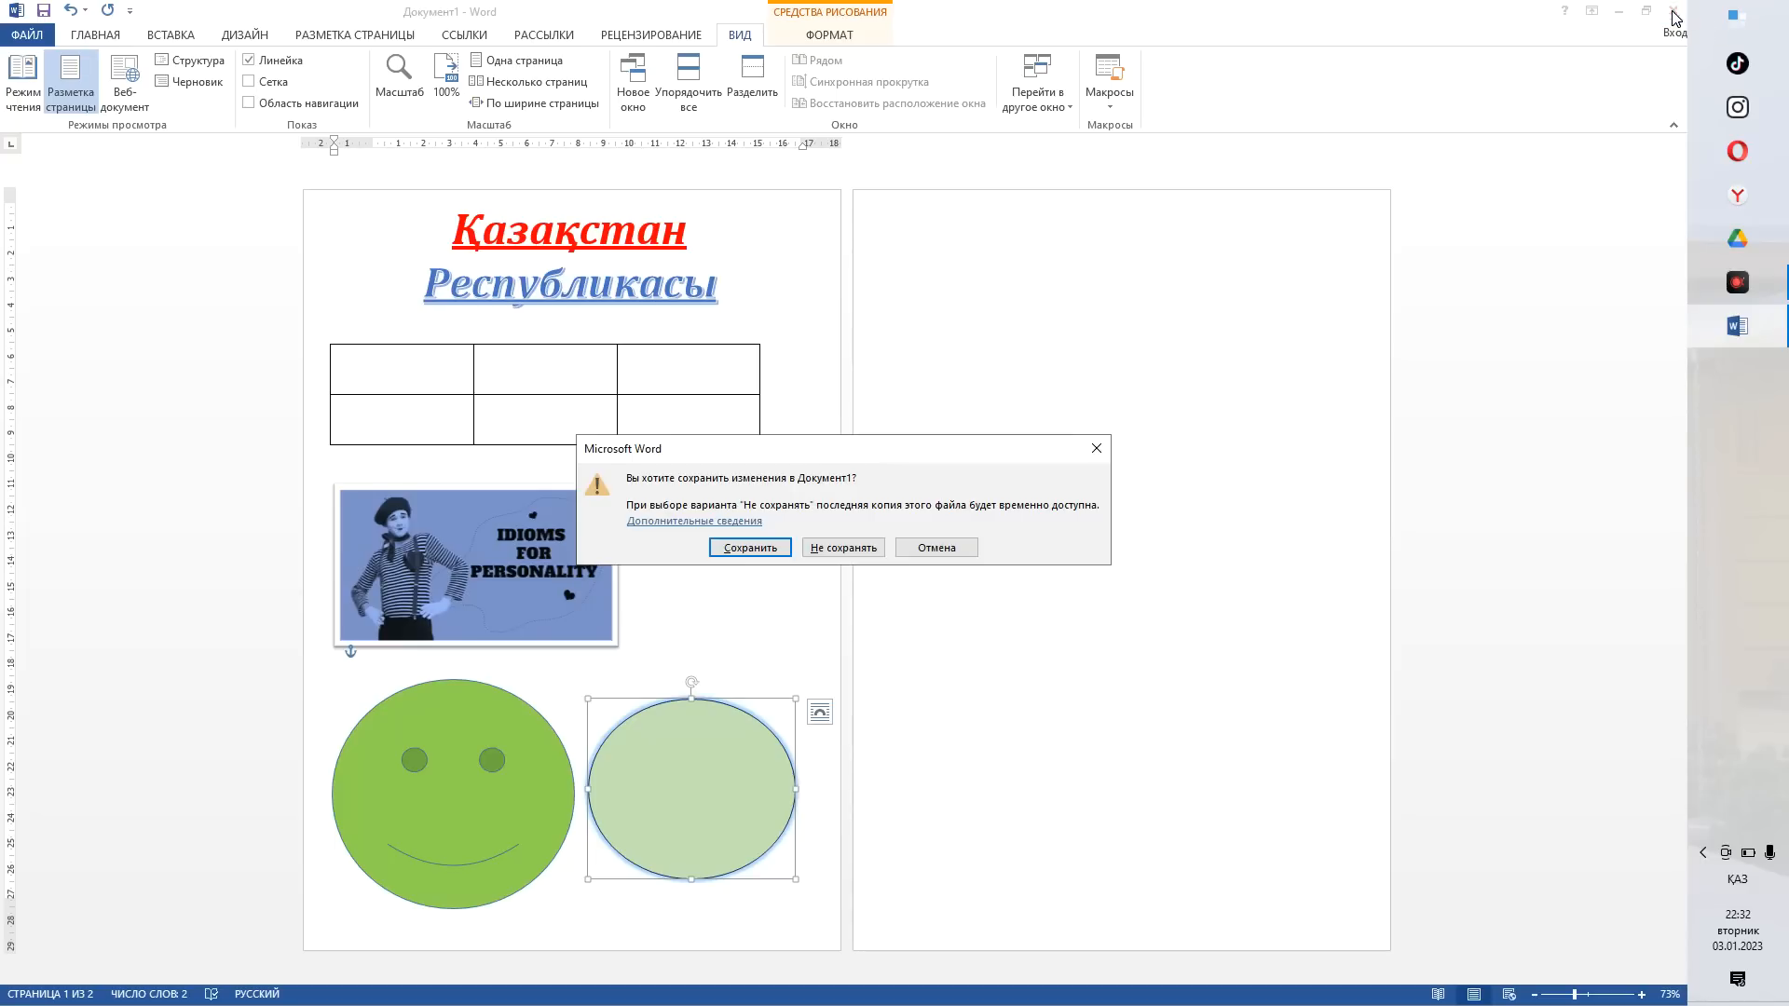
left_click(848, 548)
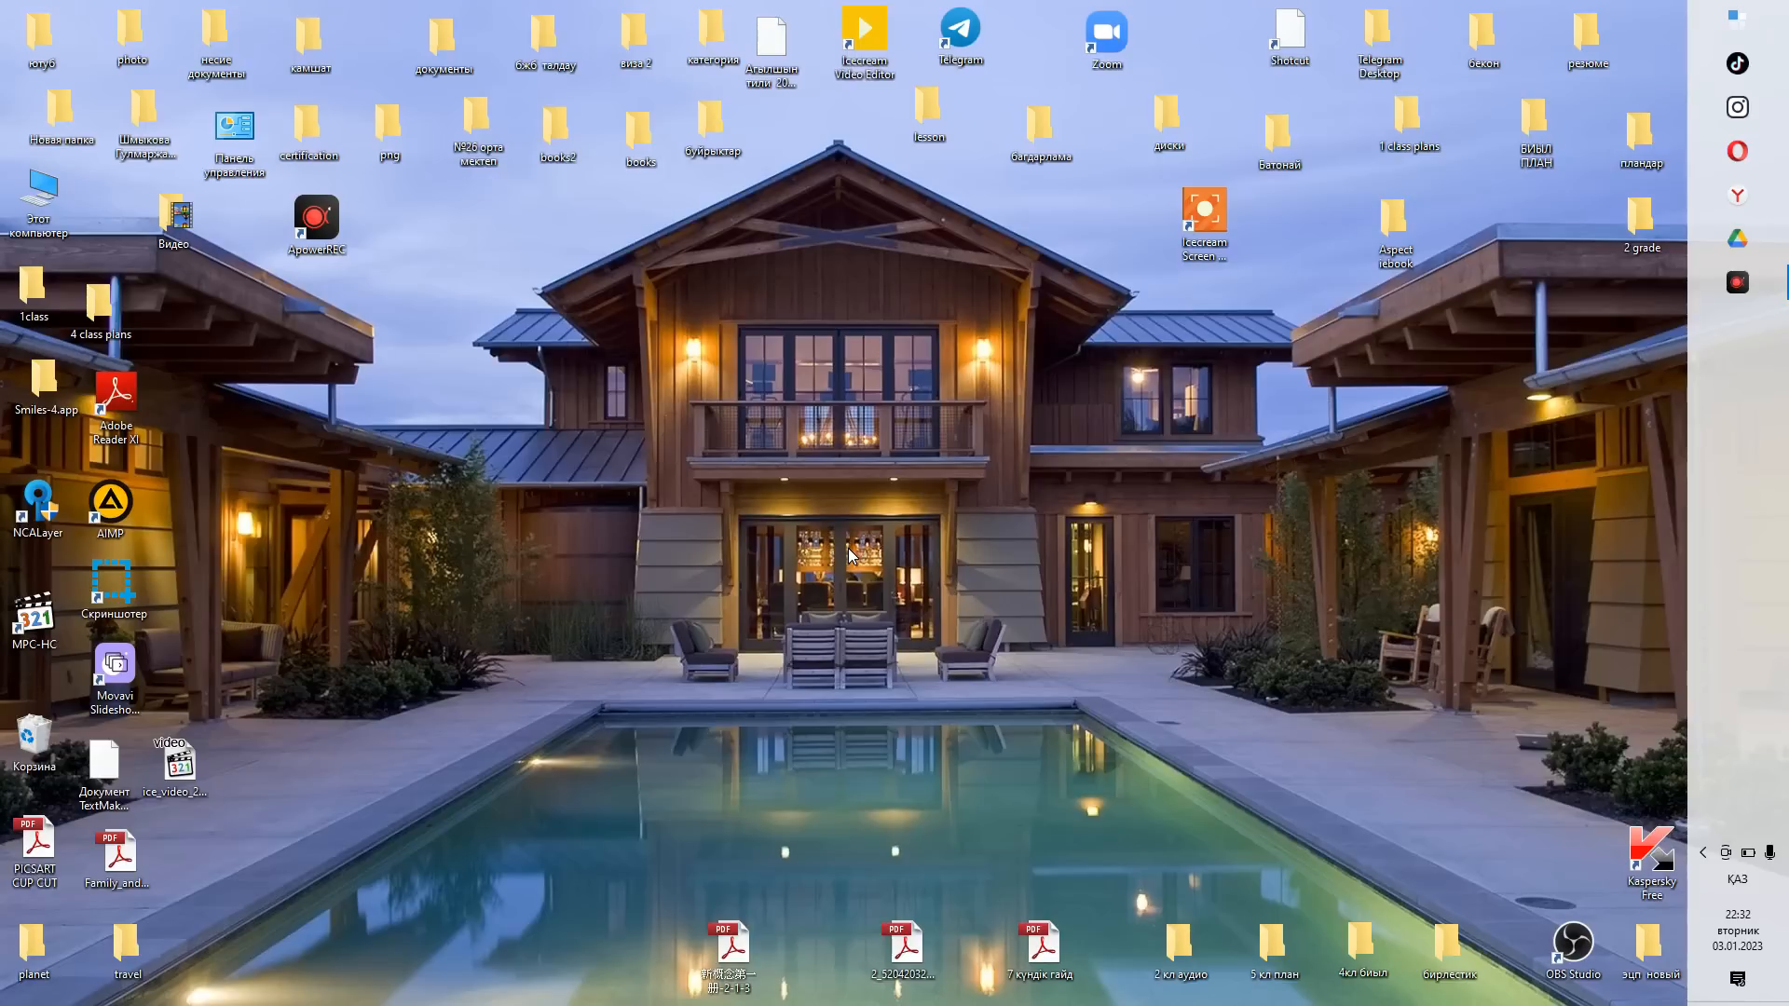
right_click(693, 362)
left_click(730, 416)
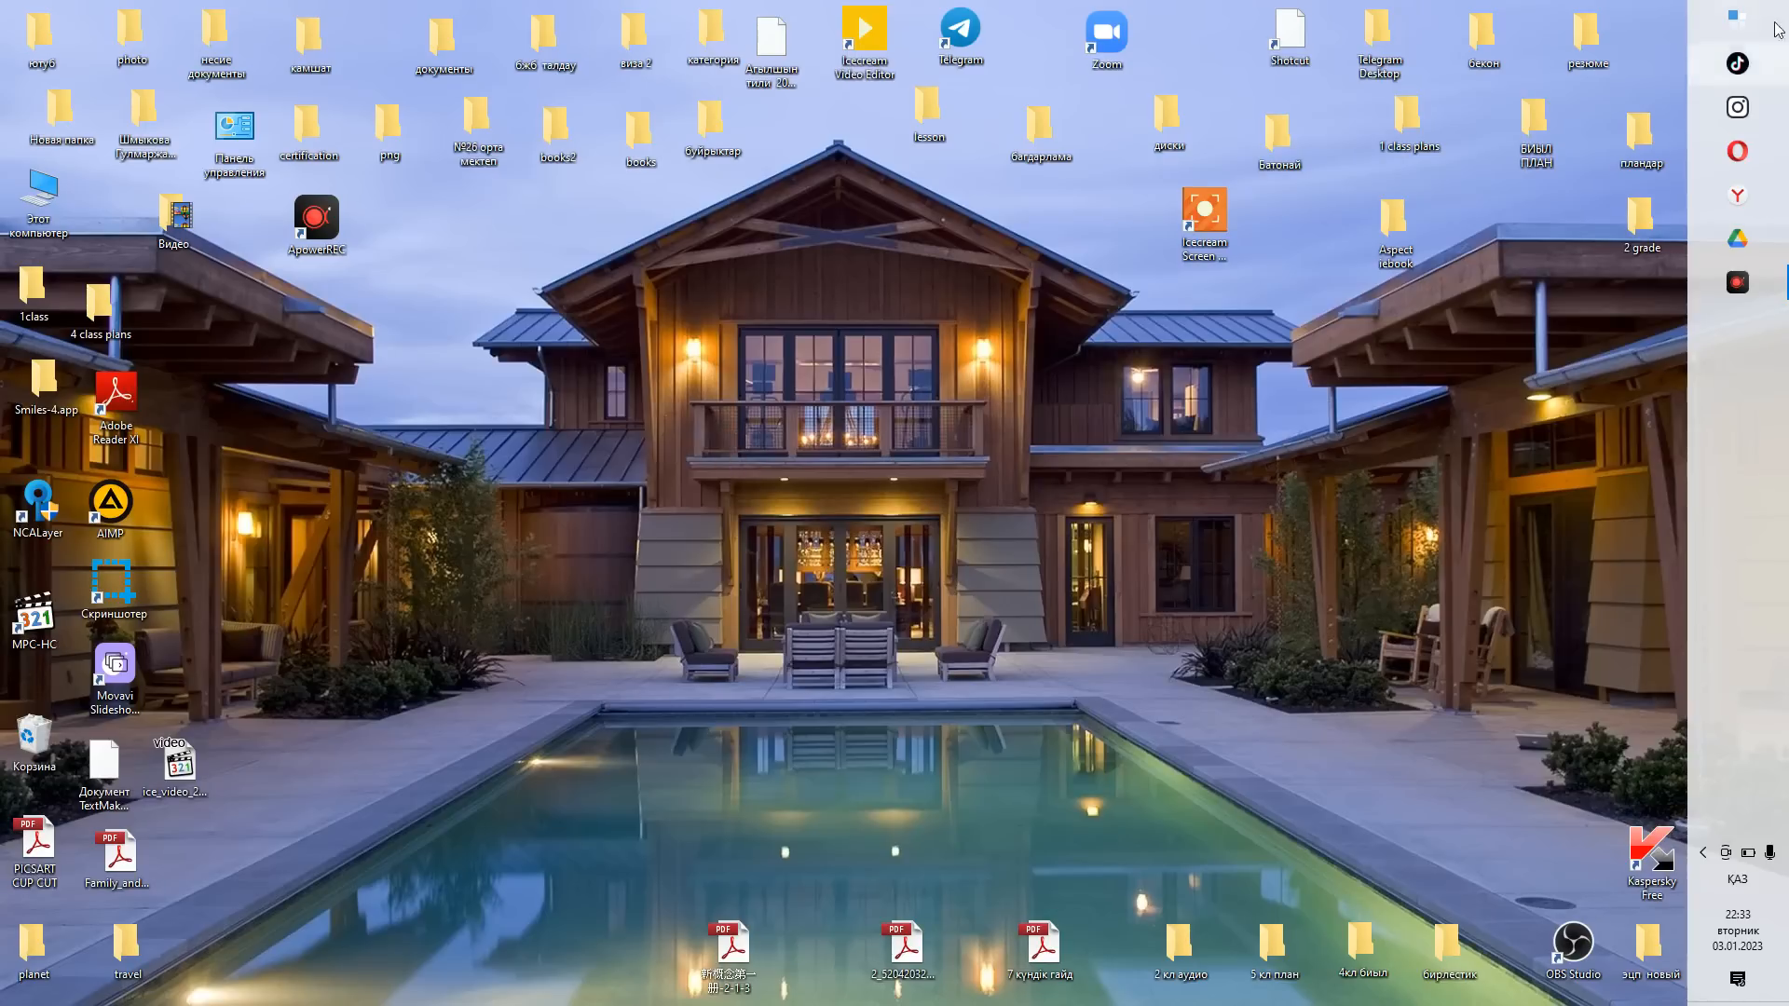
- Launch Excel 2013 from the Microsoft Office 2013 program group
left_click(1735, 17)
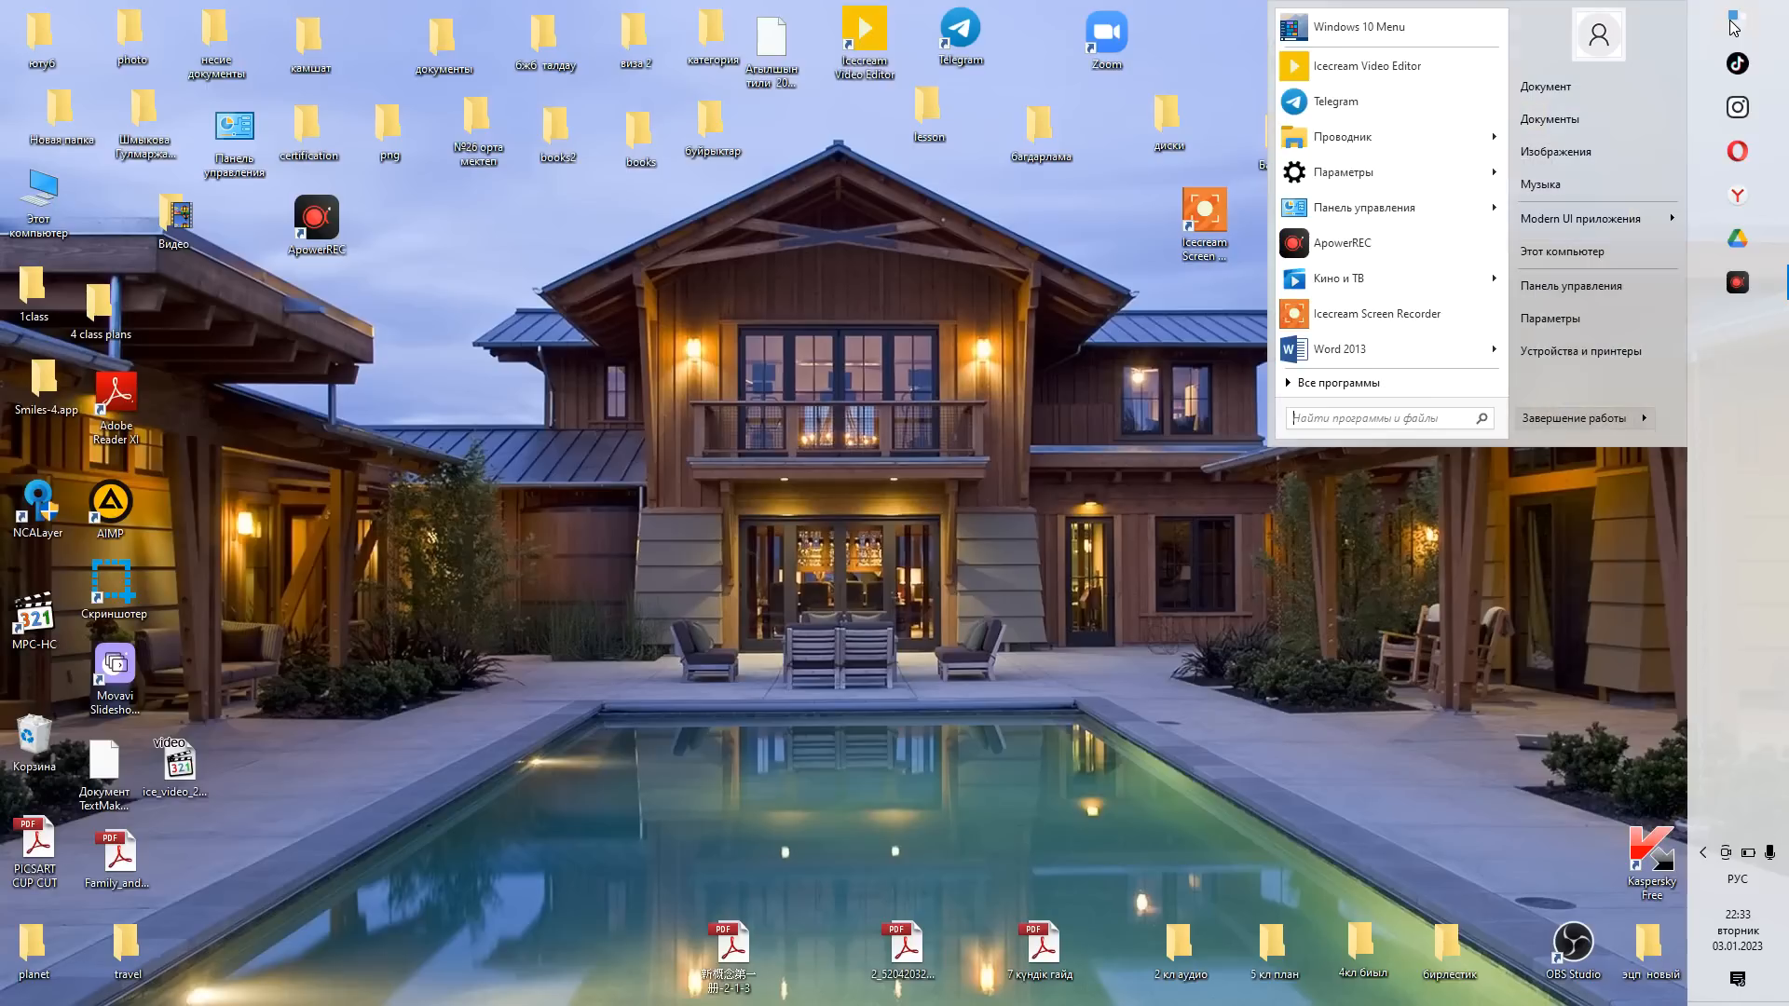
left_click(1379, 389)
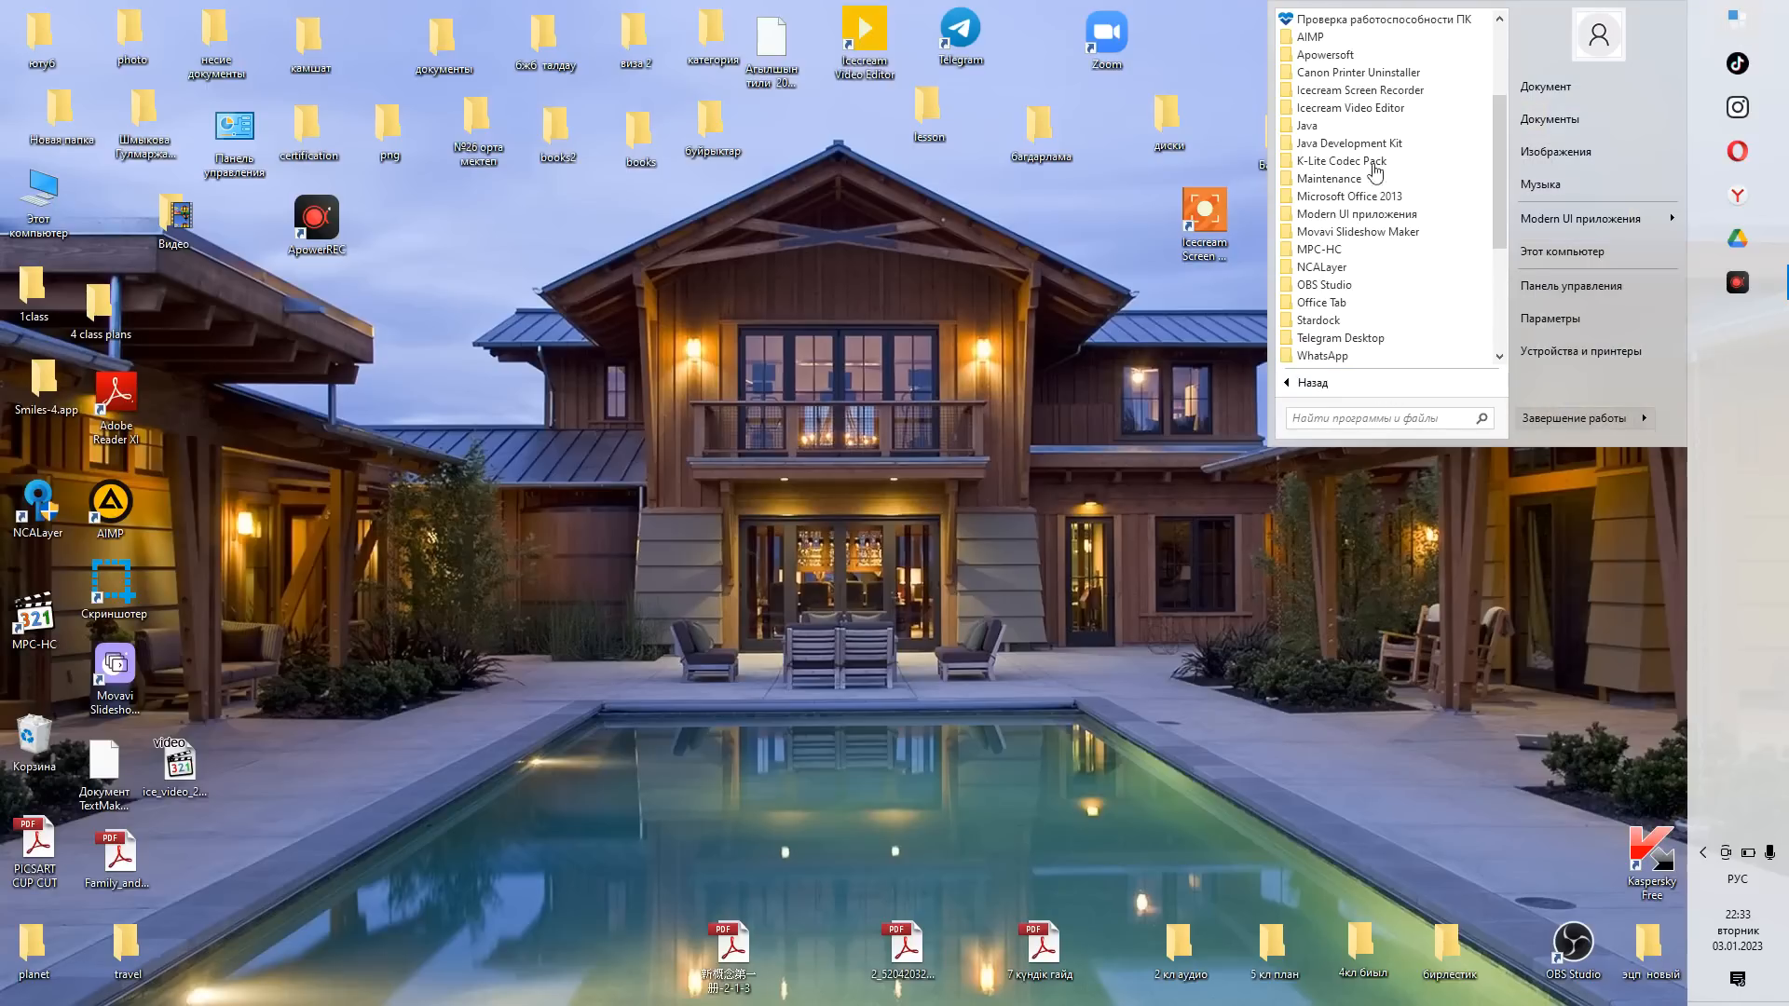
scroll(1360, 269, "up", 2)
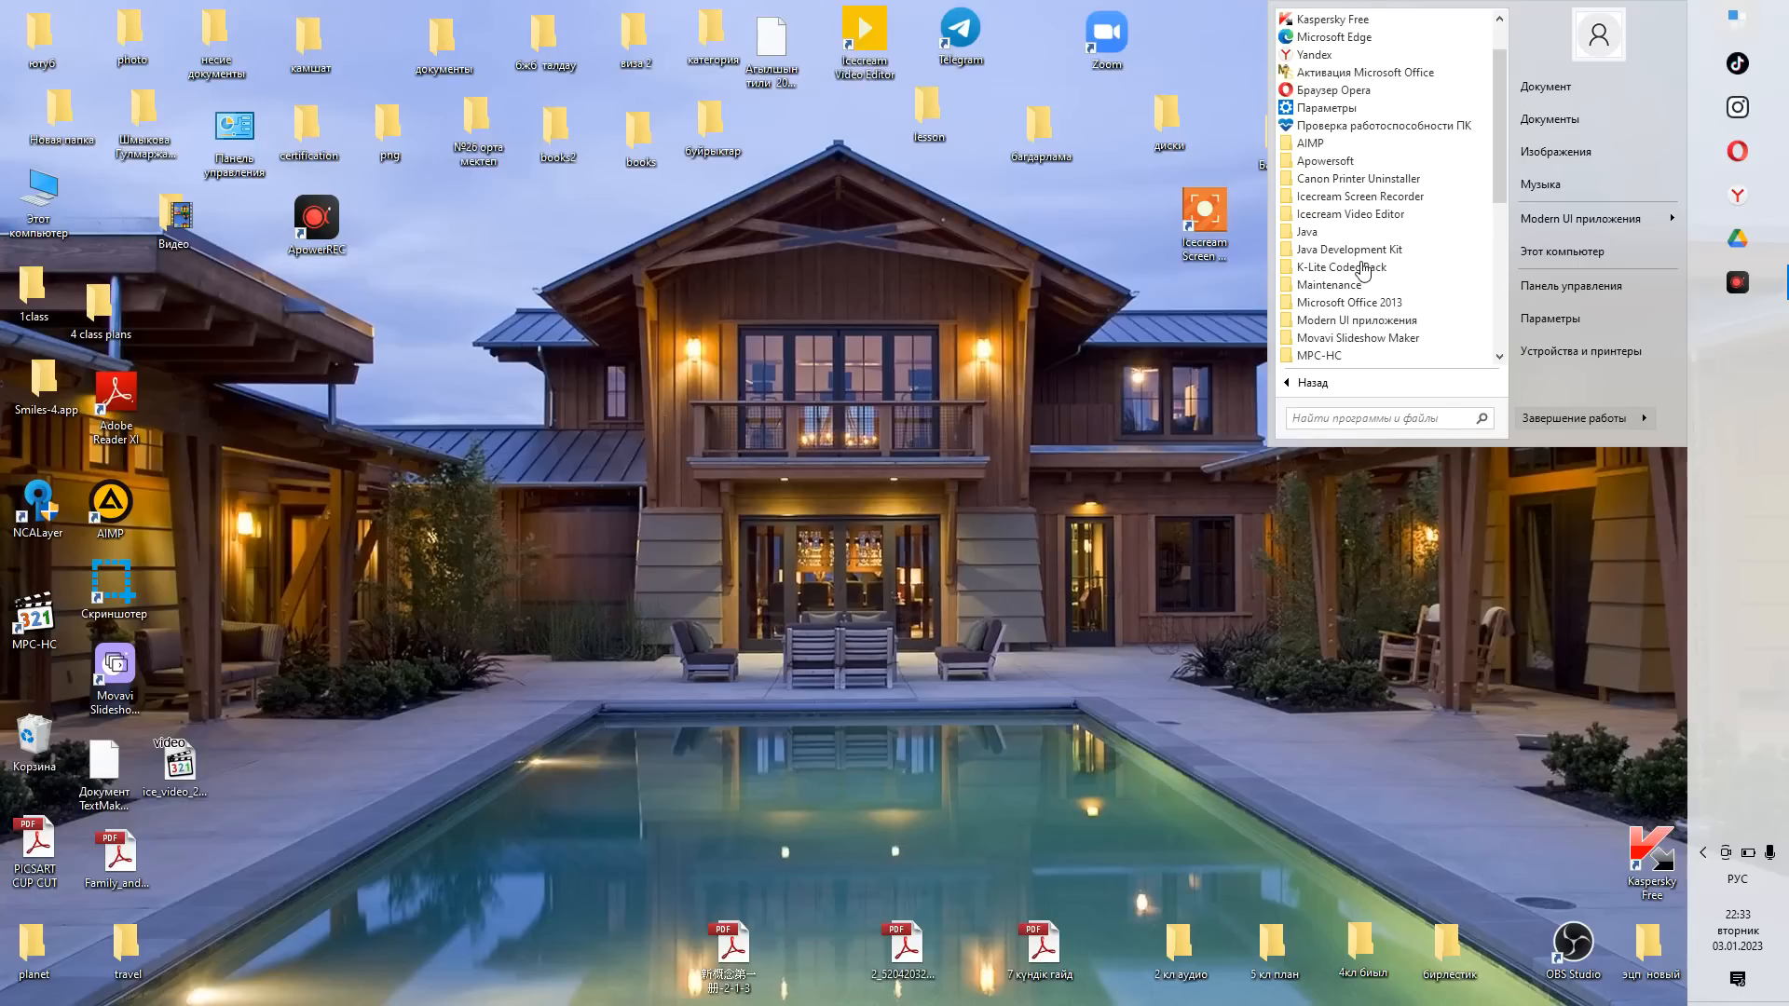
left_click(1399, 304)
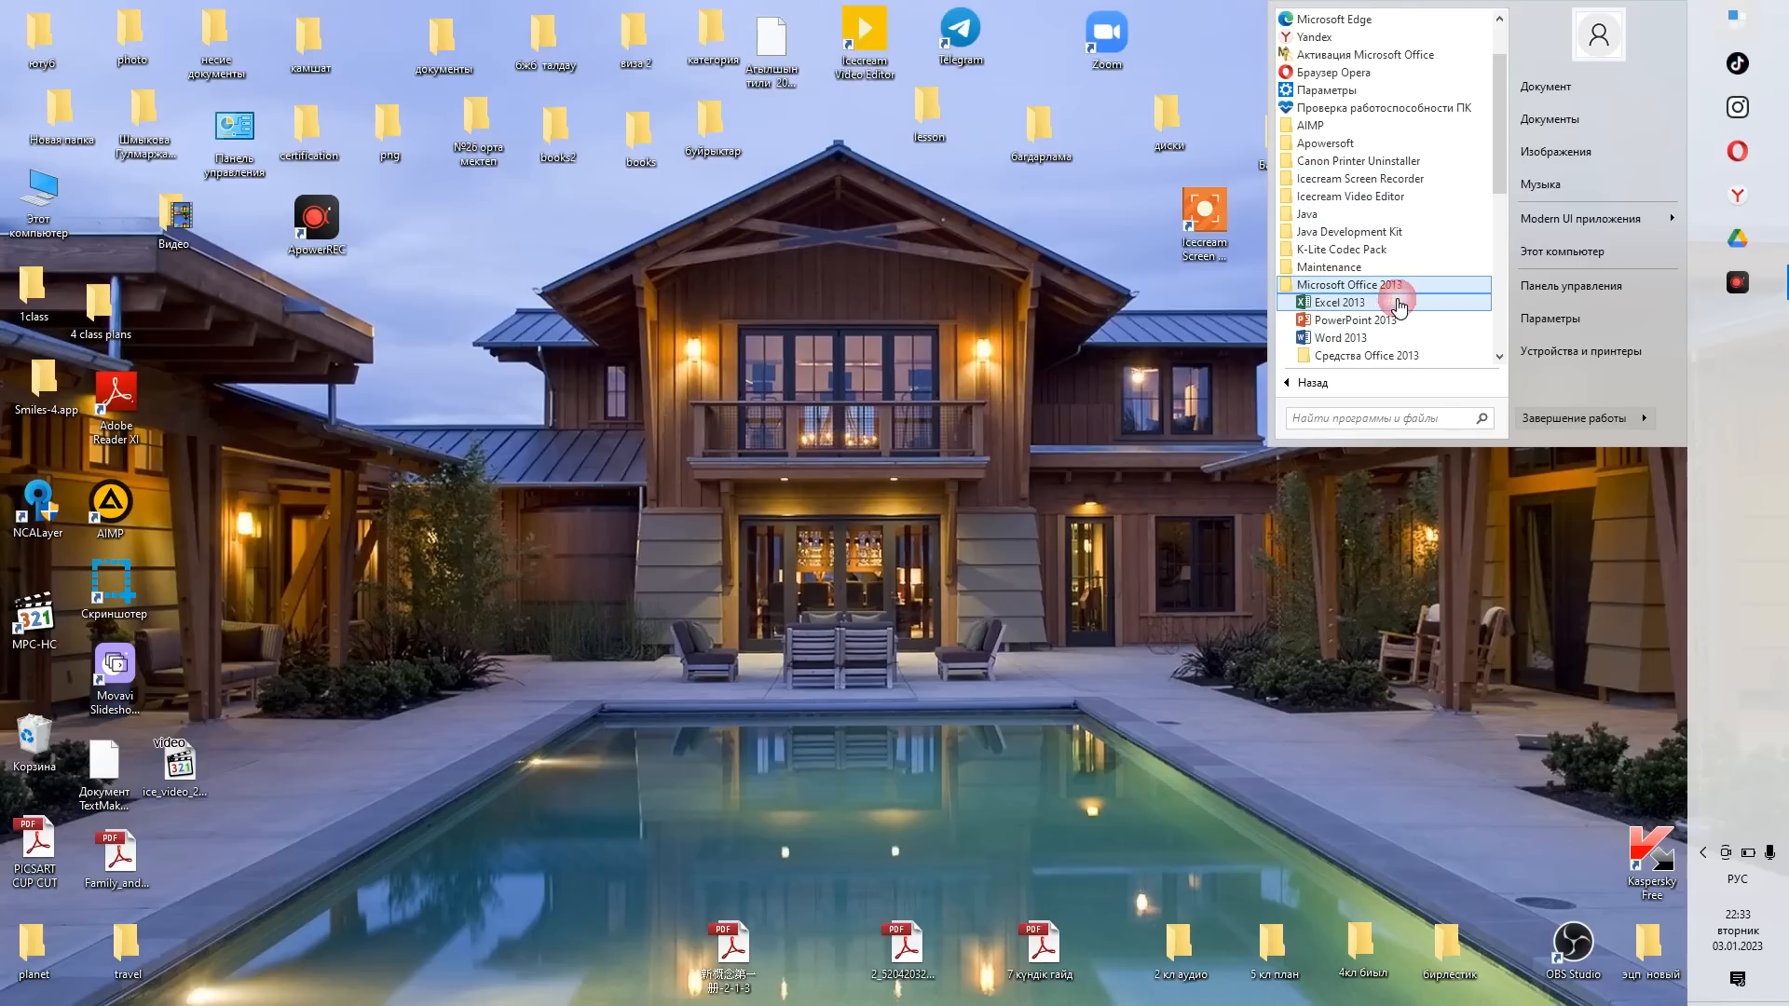
left_click(1334, 317)
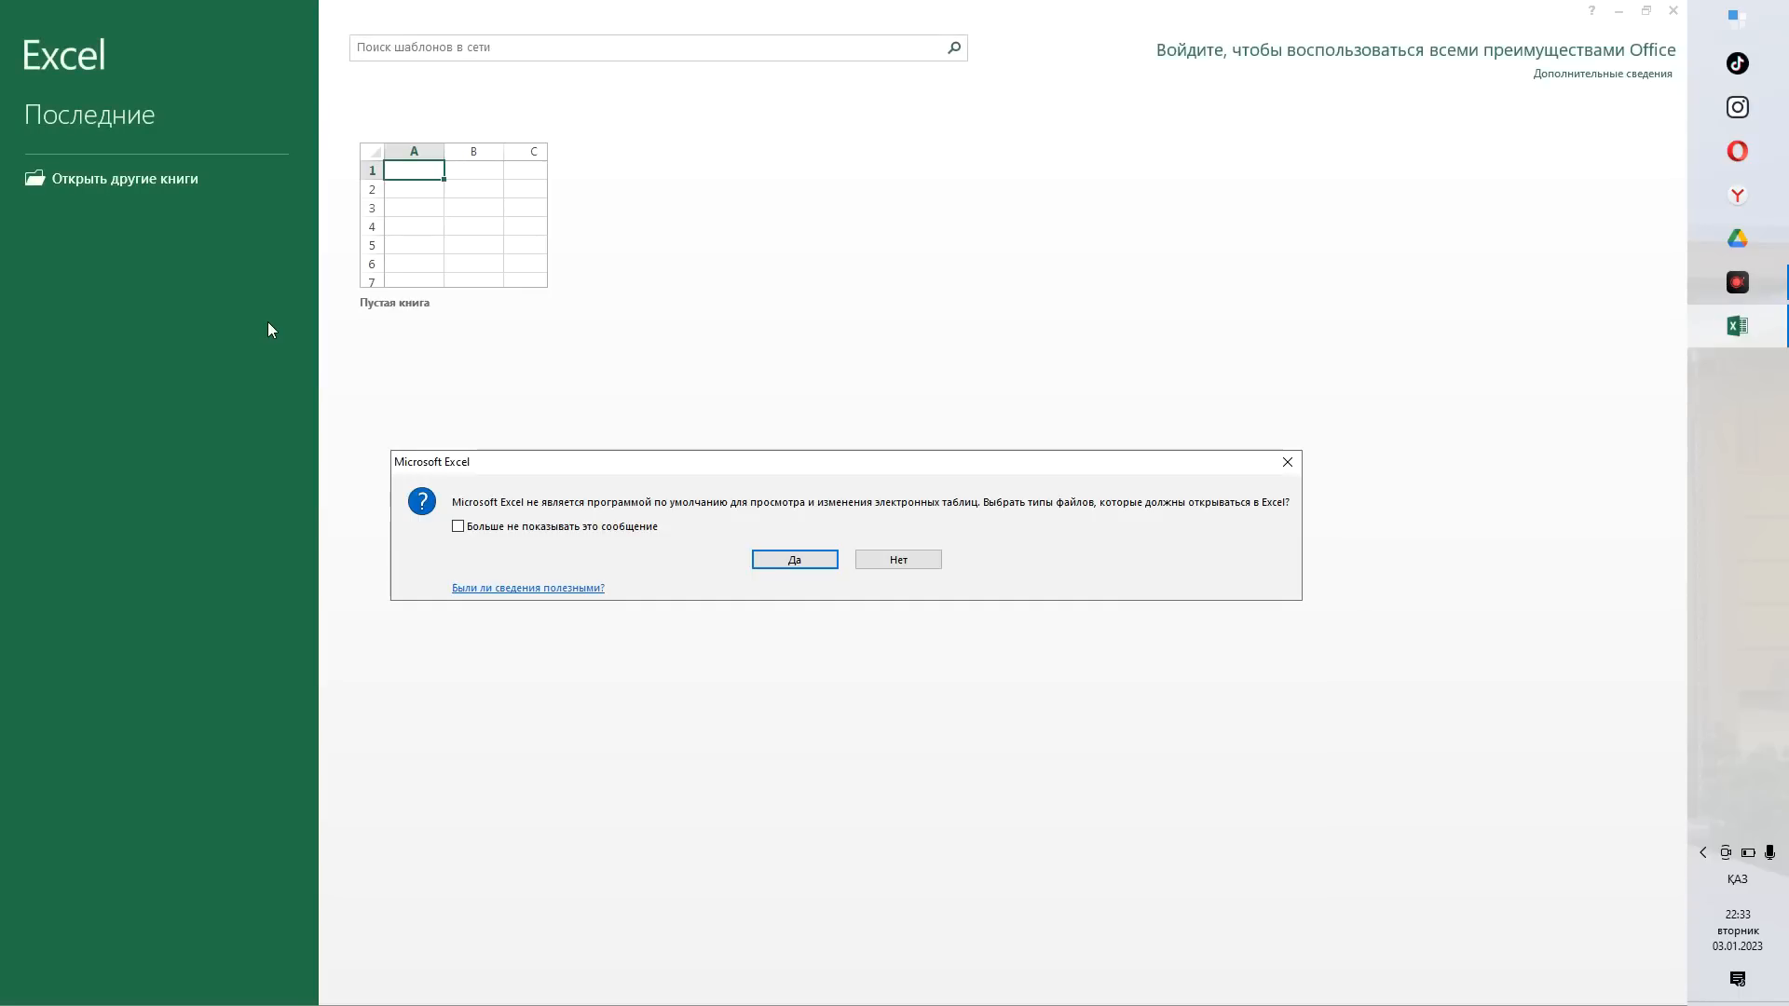
- Accept the default spreadsheet program prompt, dismiss the notice about default apps, and create a blank workbook
left_click(812, 559)
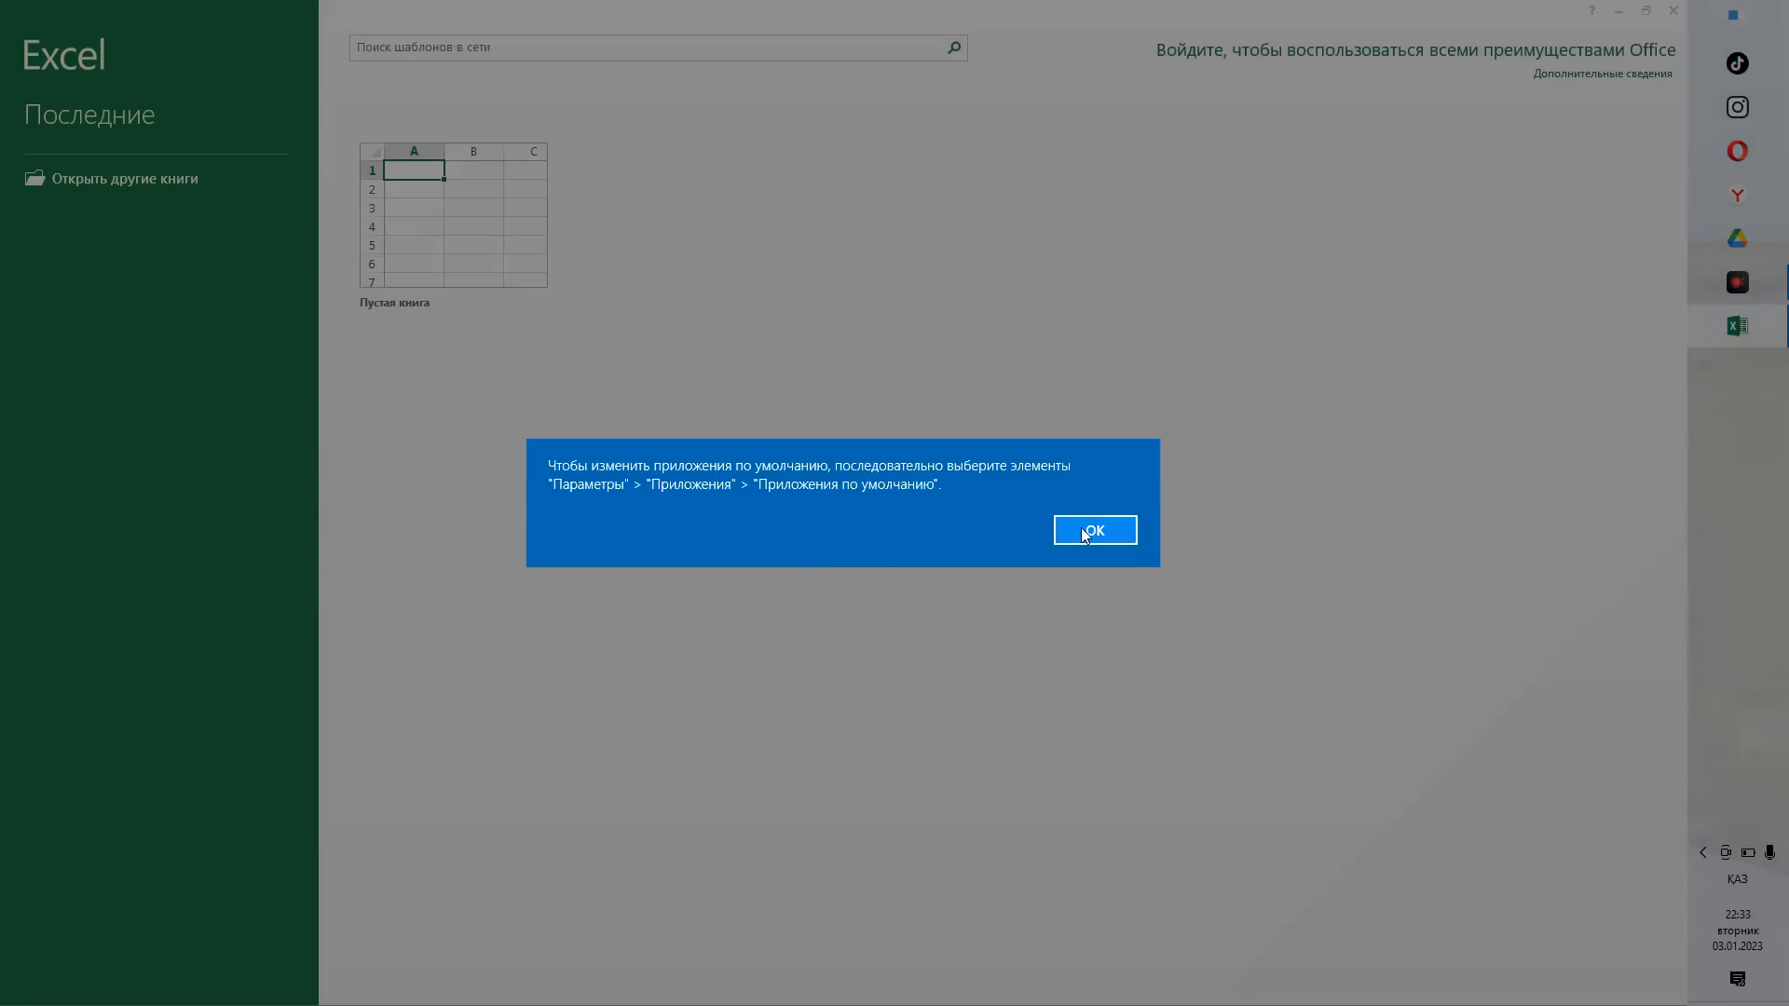
left_click(1085, 532)
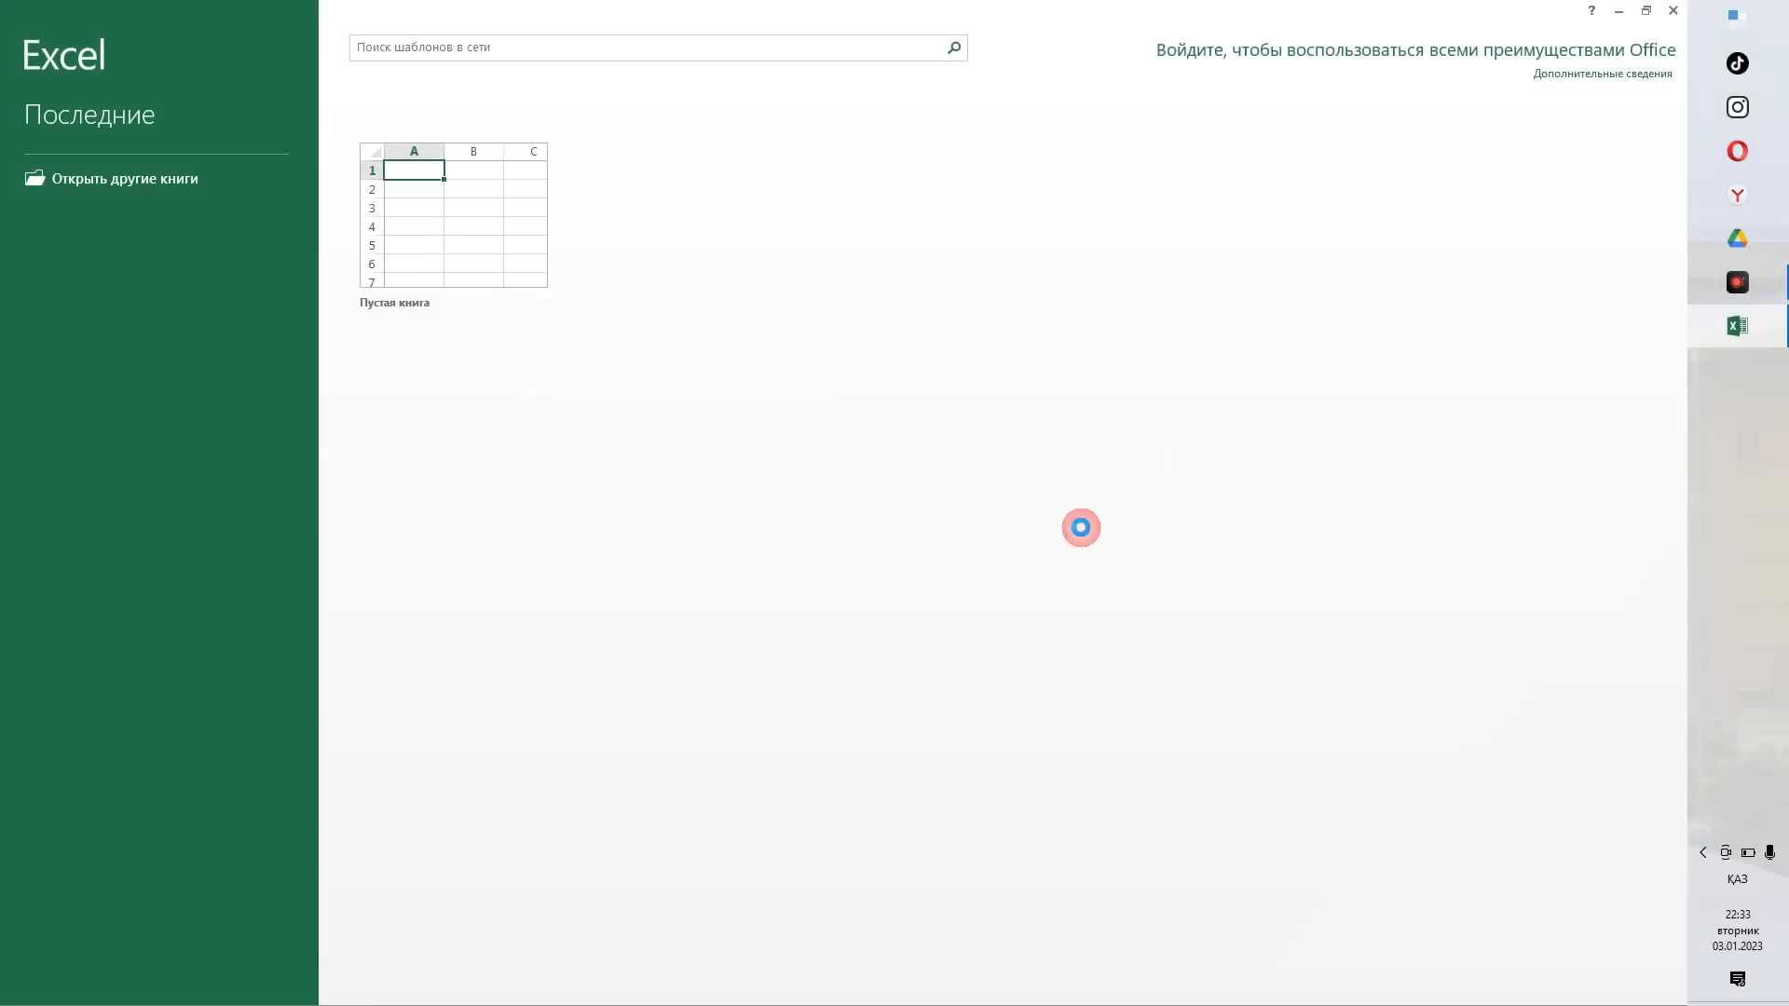
left_click(525, 233)
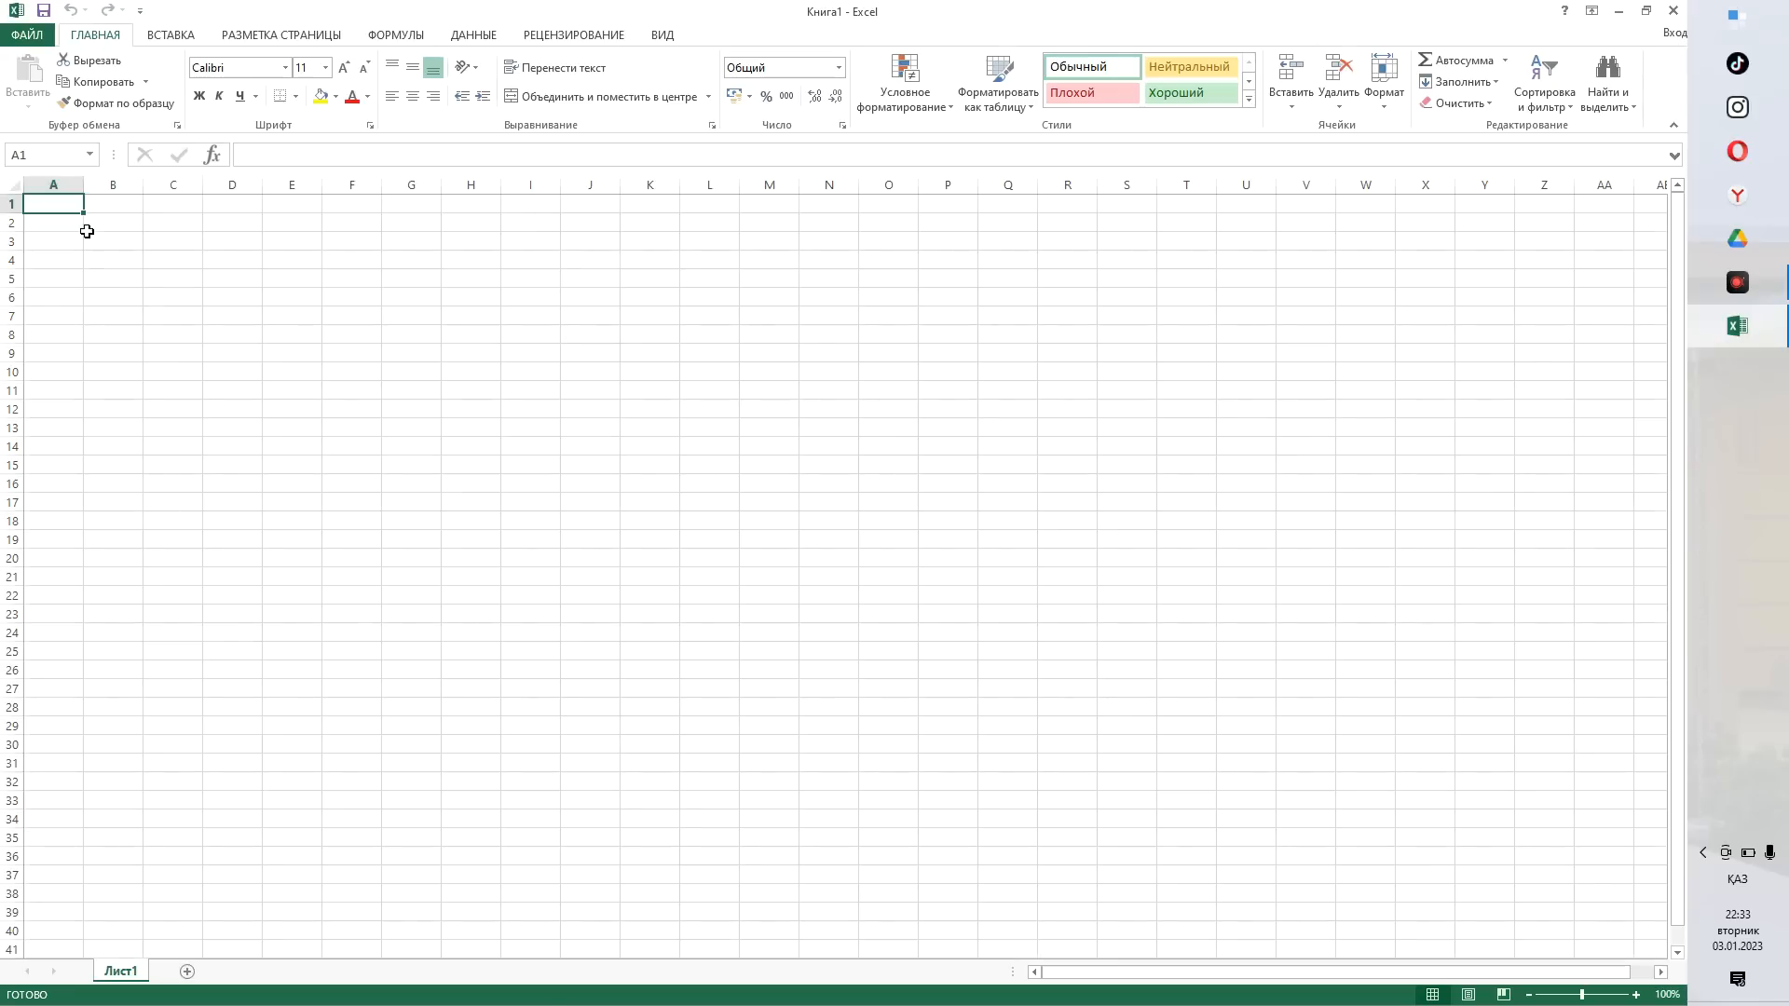
- Select the cell ranges A2:L17 and A4:I23 one after the other, clearing each selection
left_click_drag(72, 218, 732, 503)
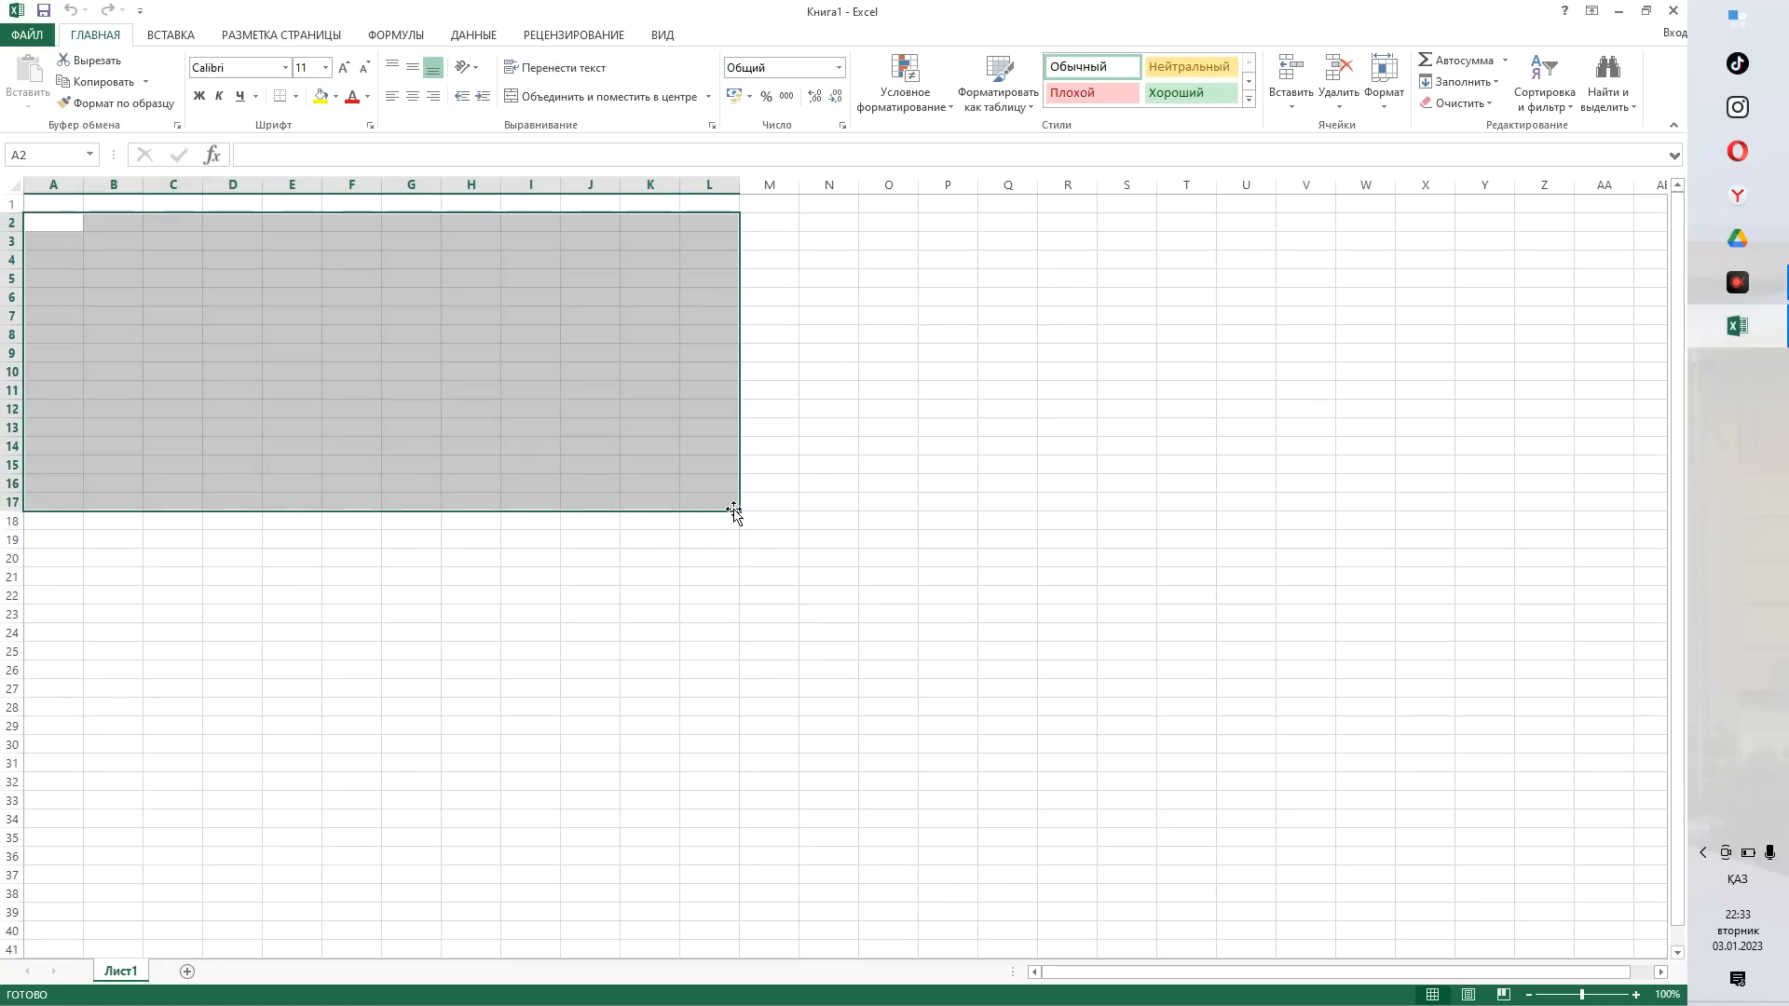
left_click(341, 797)
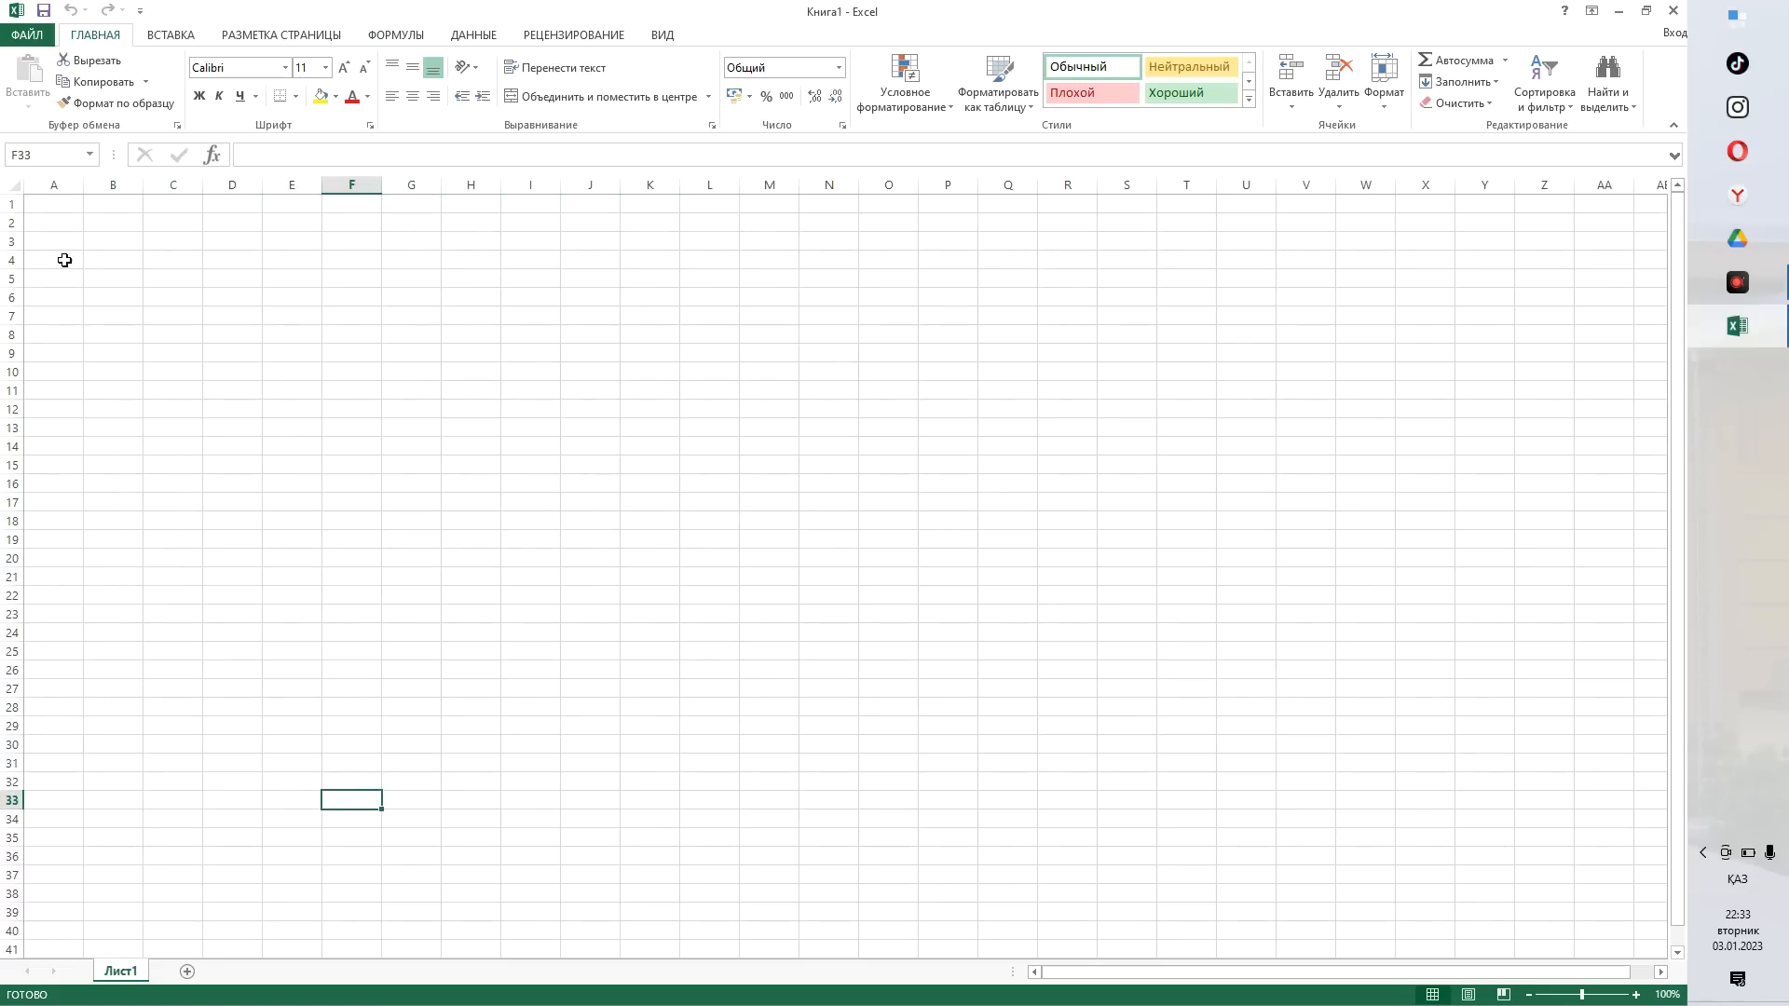
left_click_drag(66, 263, 555, 623)
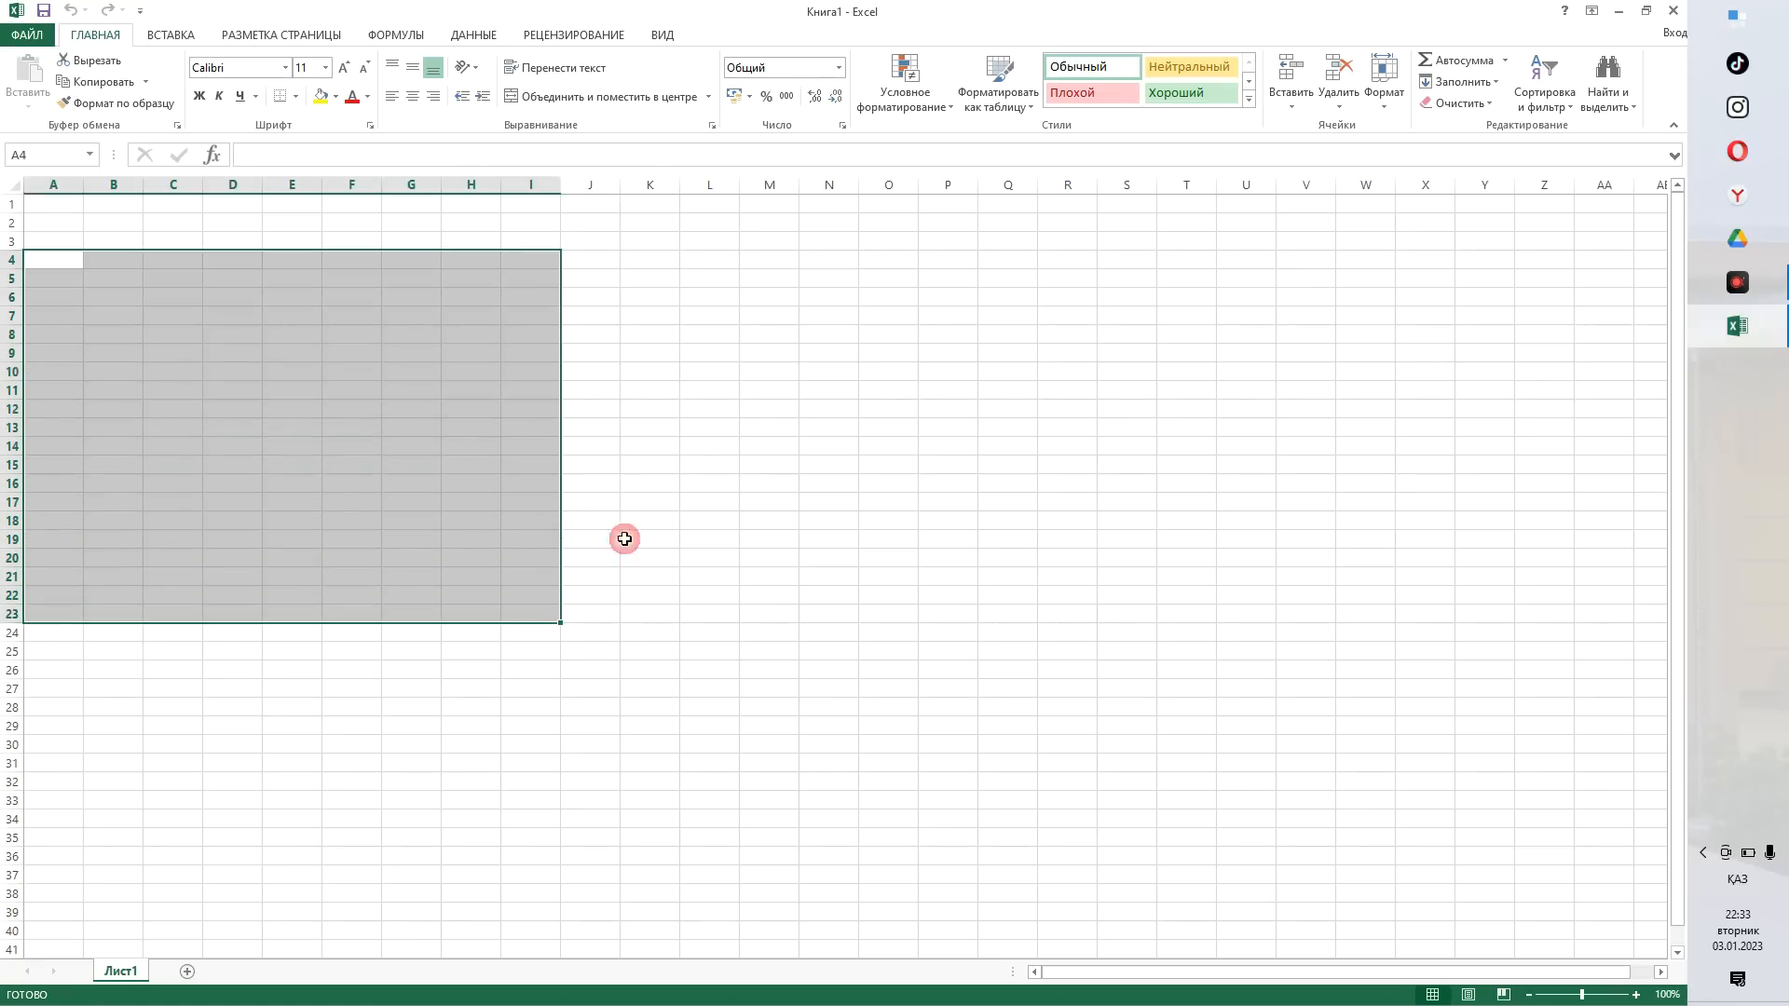
left_click(652, 508)
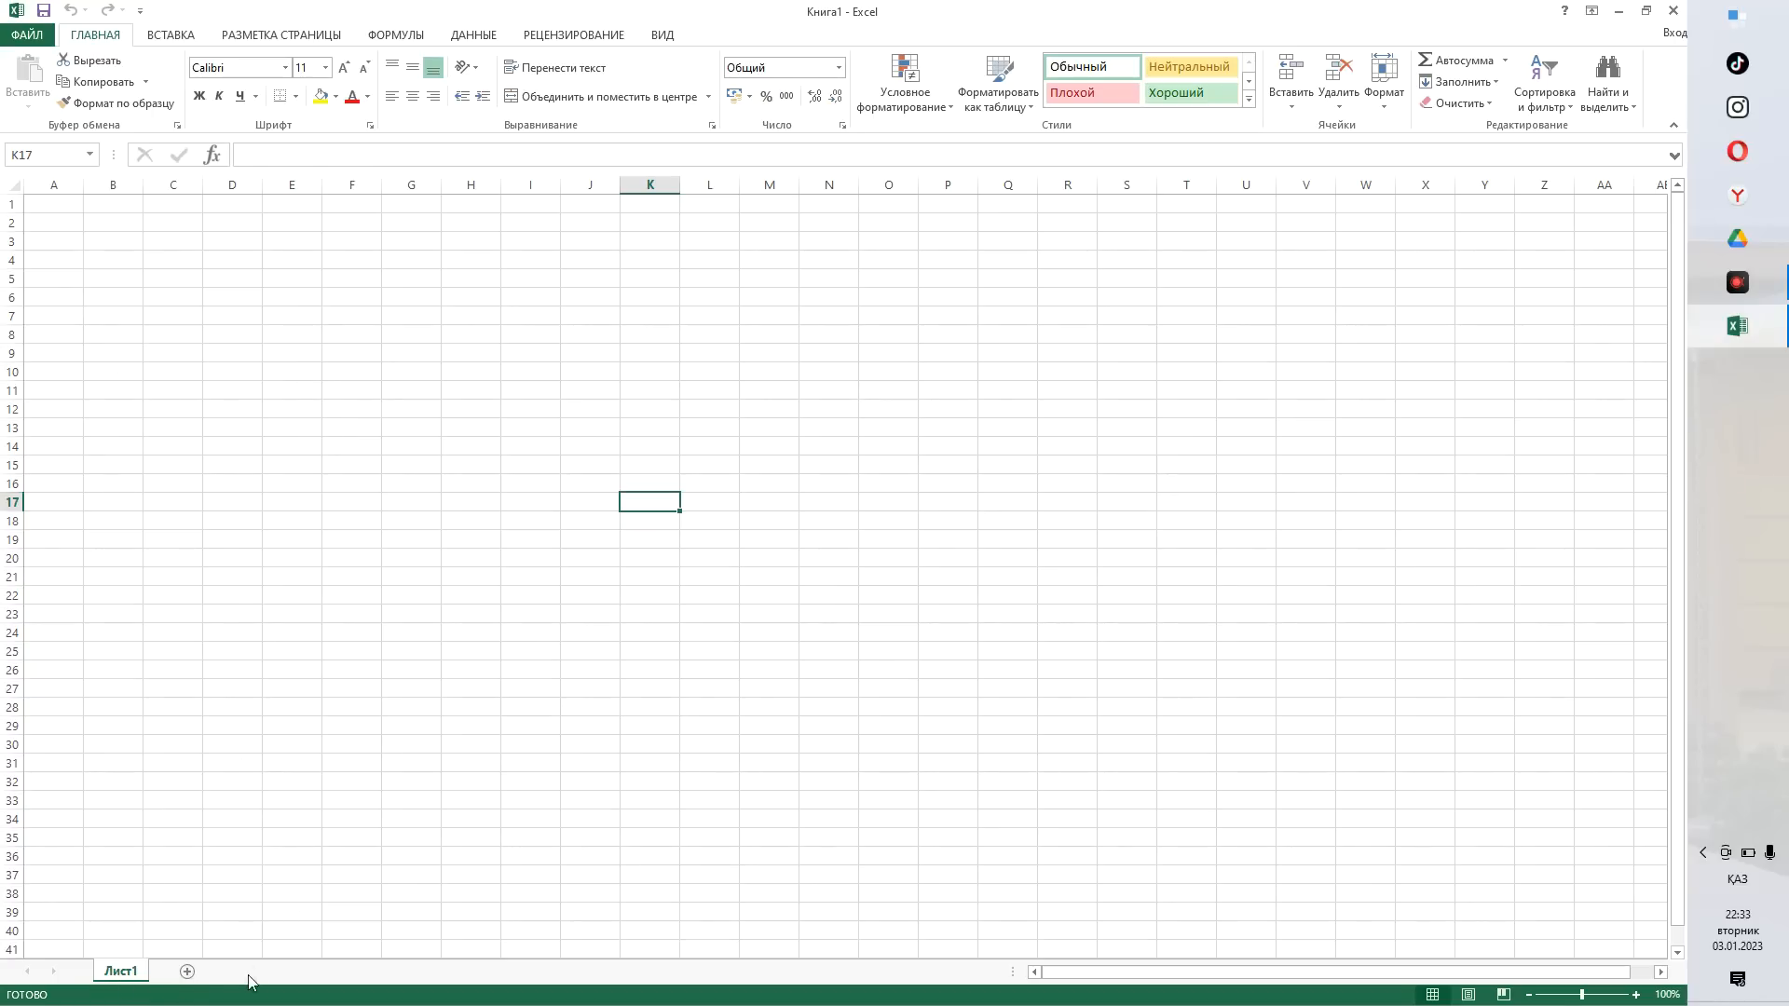
- Add two new worksheets to the workbook and return to the sheet Лист1
left_click(187, 972)
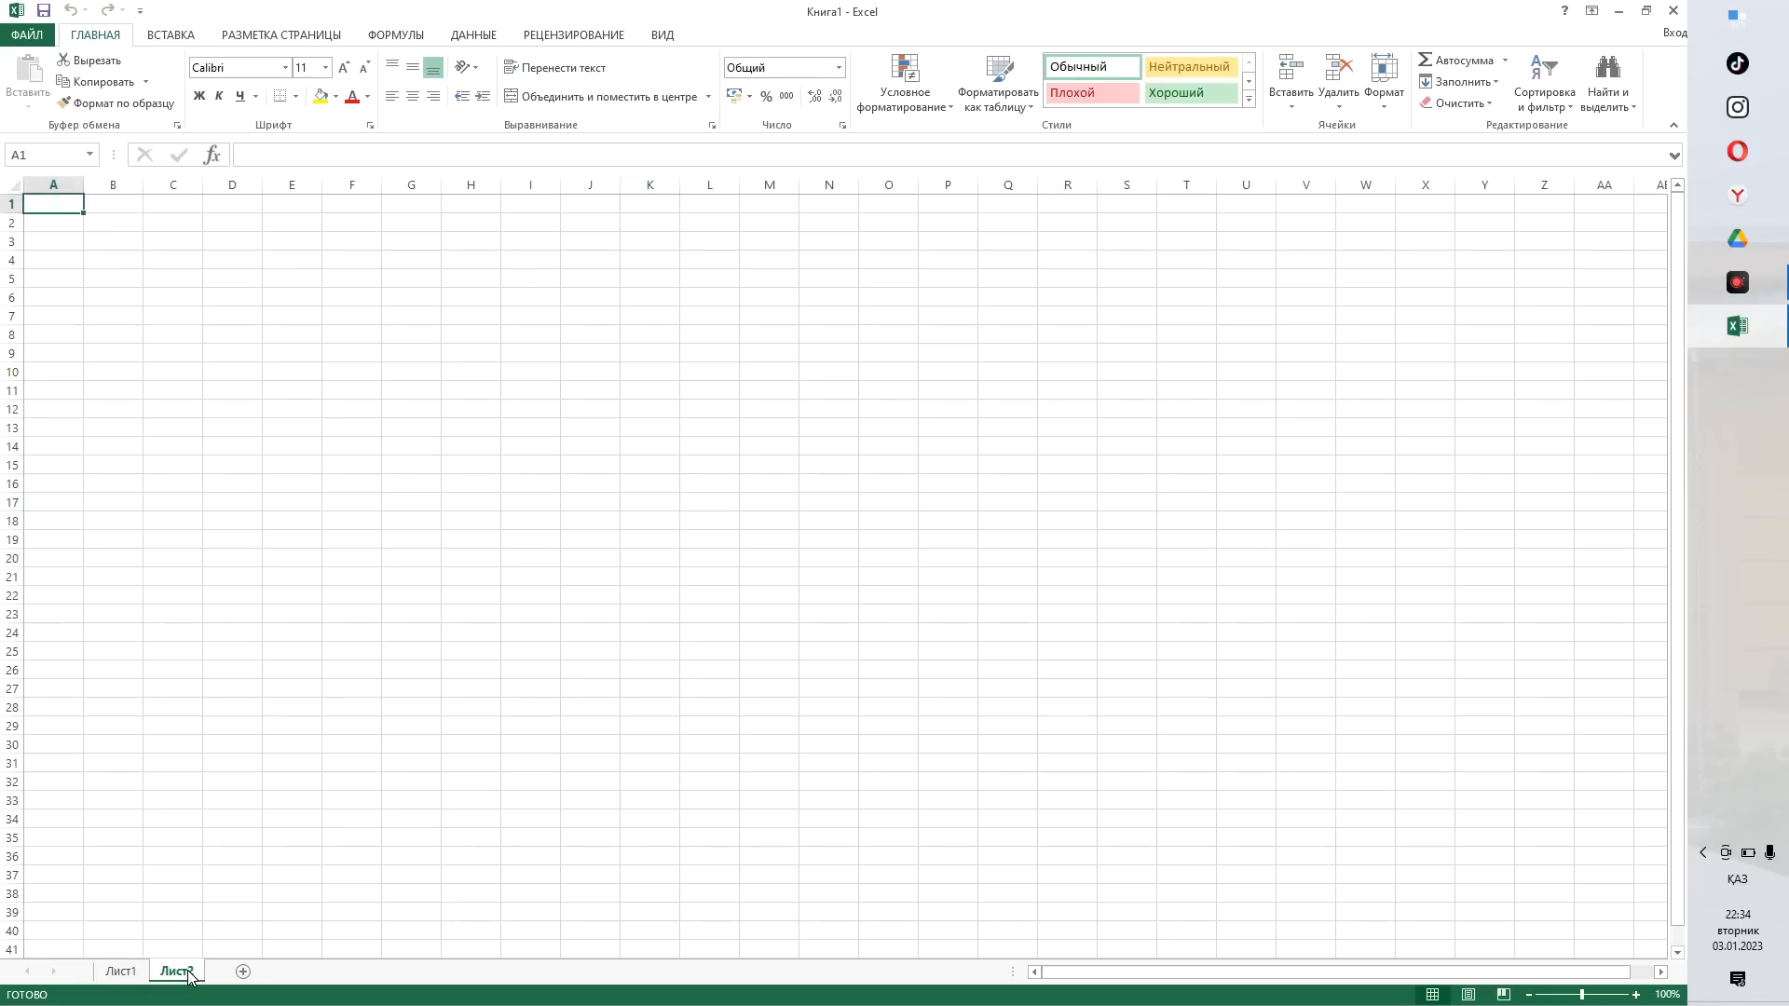
left_click(241, 972)
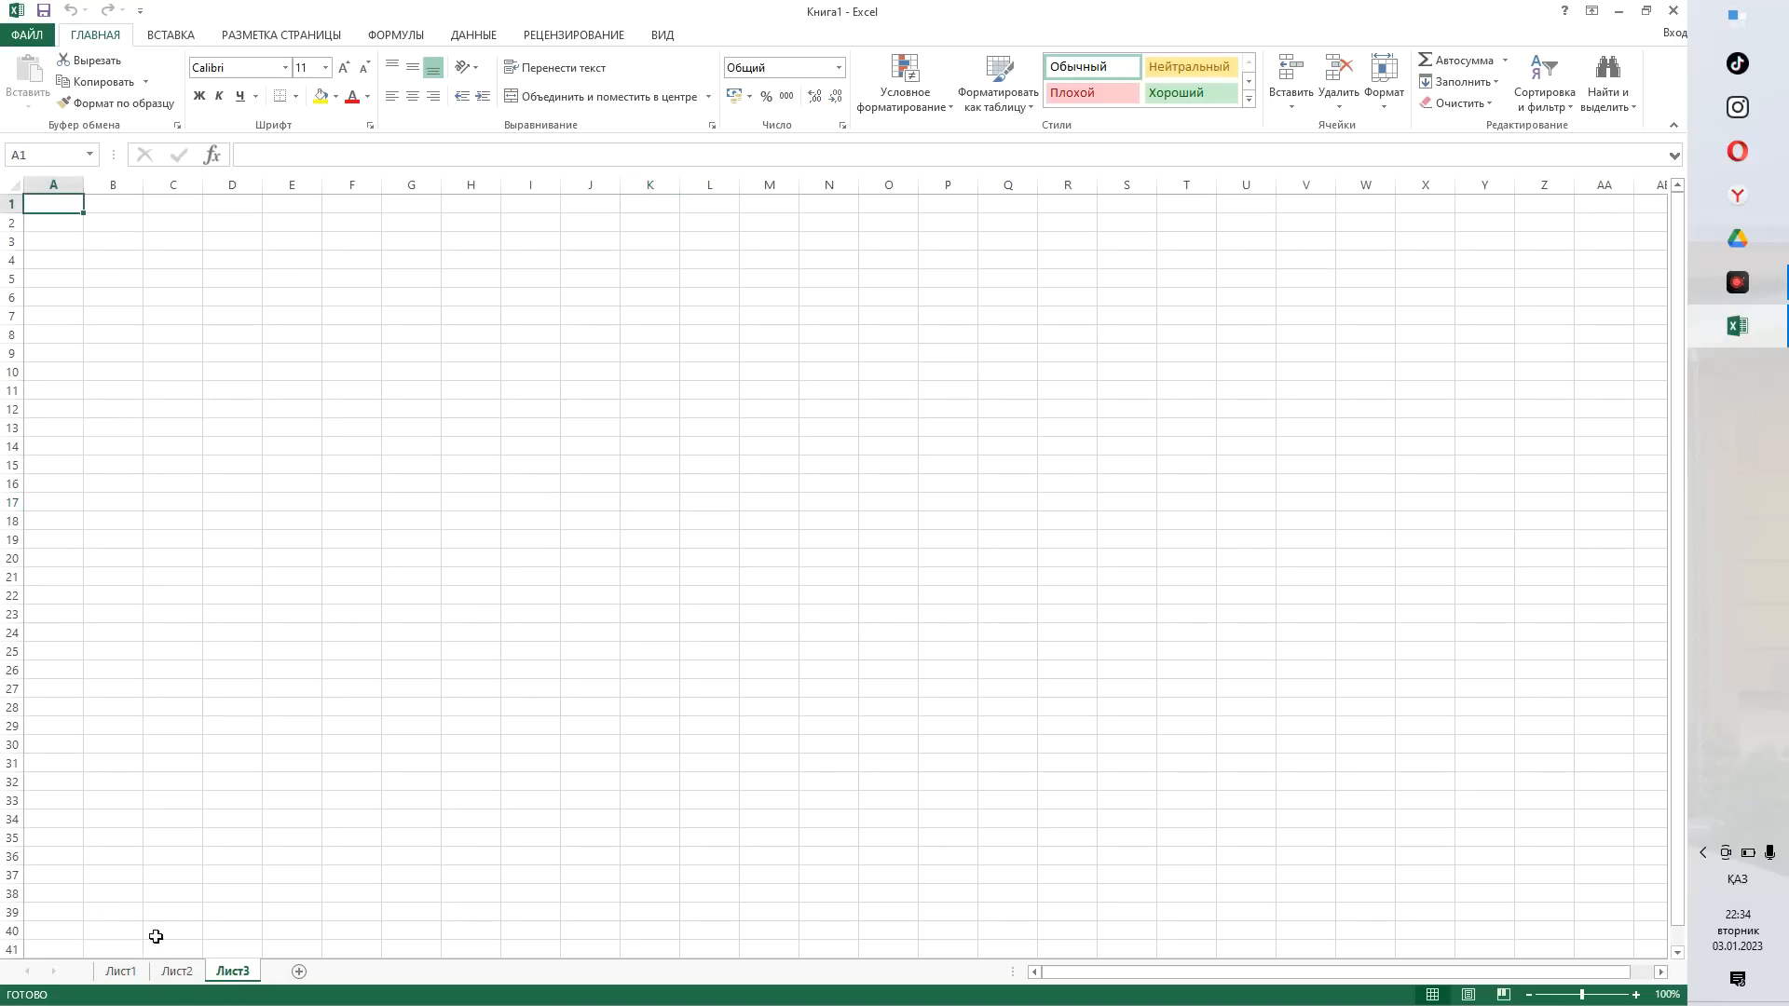
left_click(120, 972)
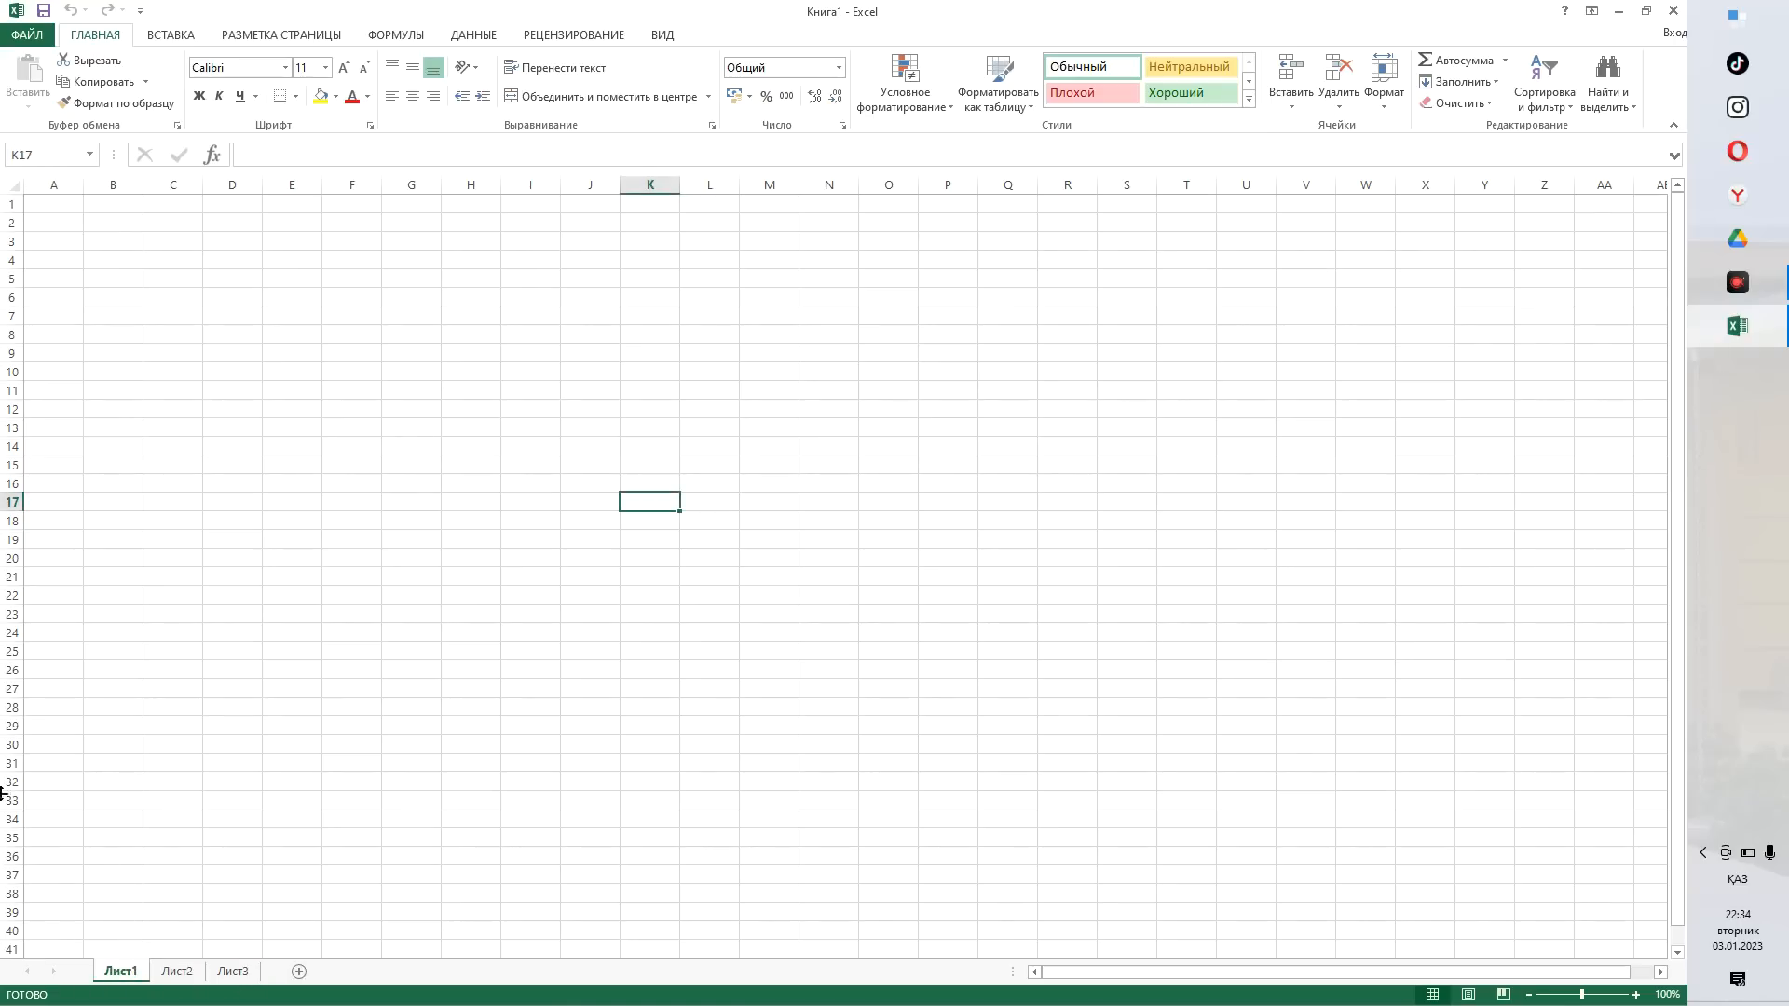
left_click(54, 264)
key("Right")
key("Down")
key("Down")
key("Down")
key("Down")
key("Down")
key("Down")
key("Down")
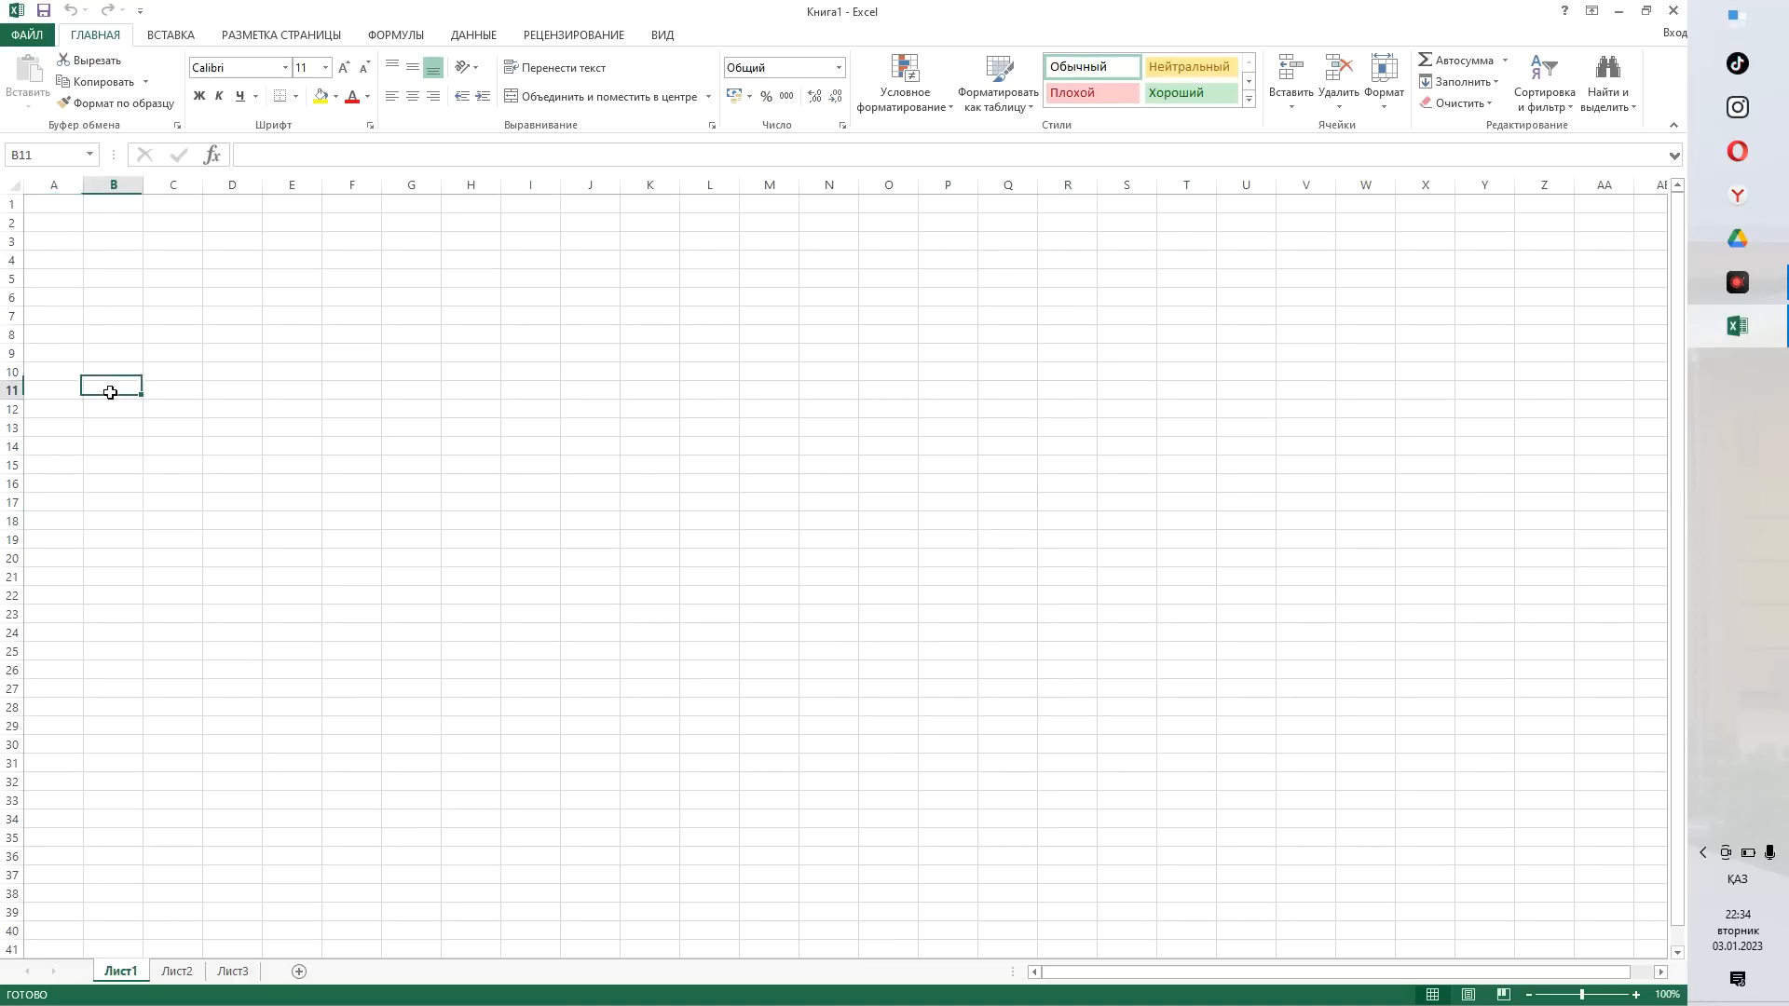
- Select the cell range A4:F22 on Лист1
left_click(65, 262)
left_click_drag(73, 262, 336, 593)
left_click(64, 334)
left_click(79, 264)
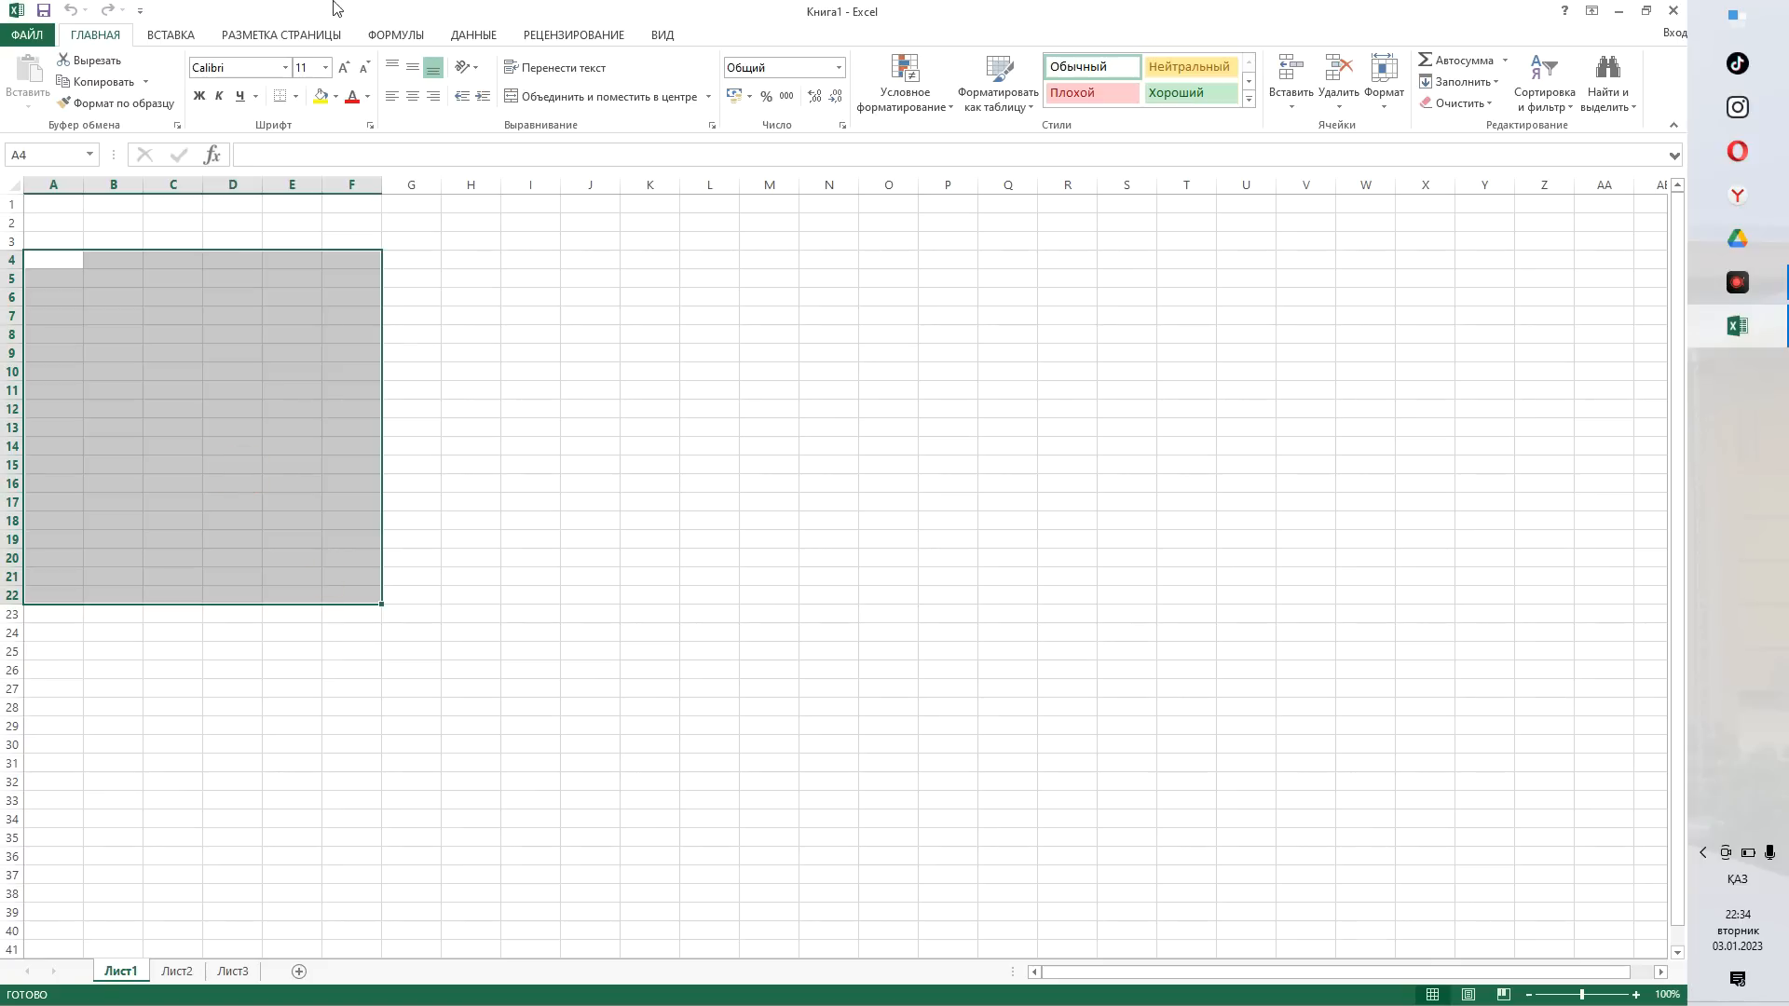
left_click(172, 35)
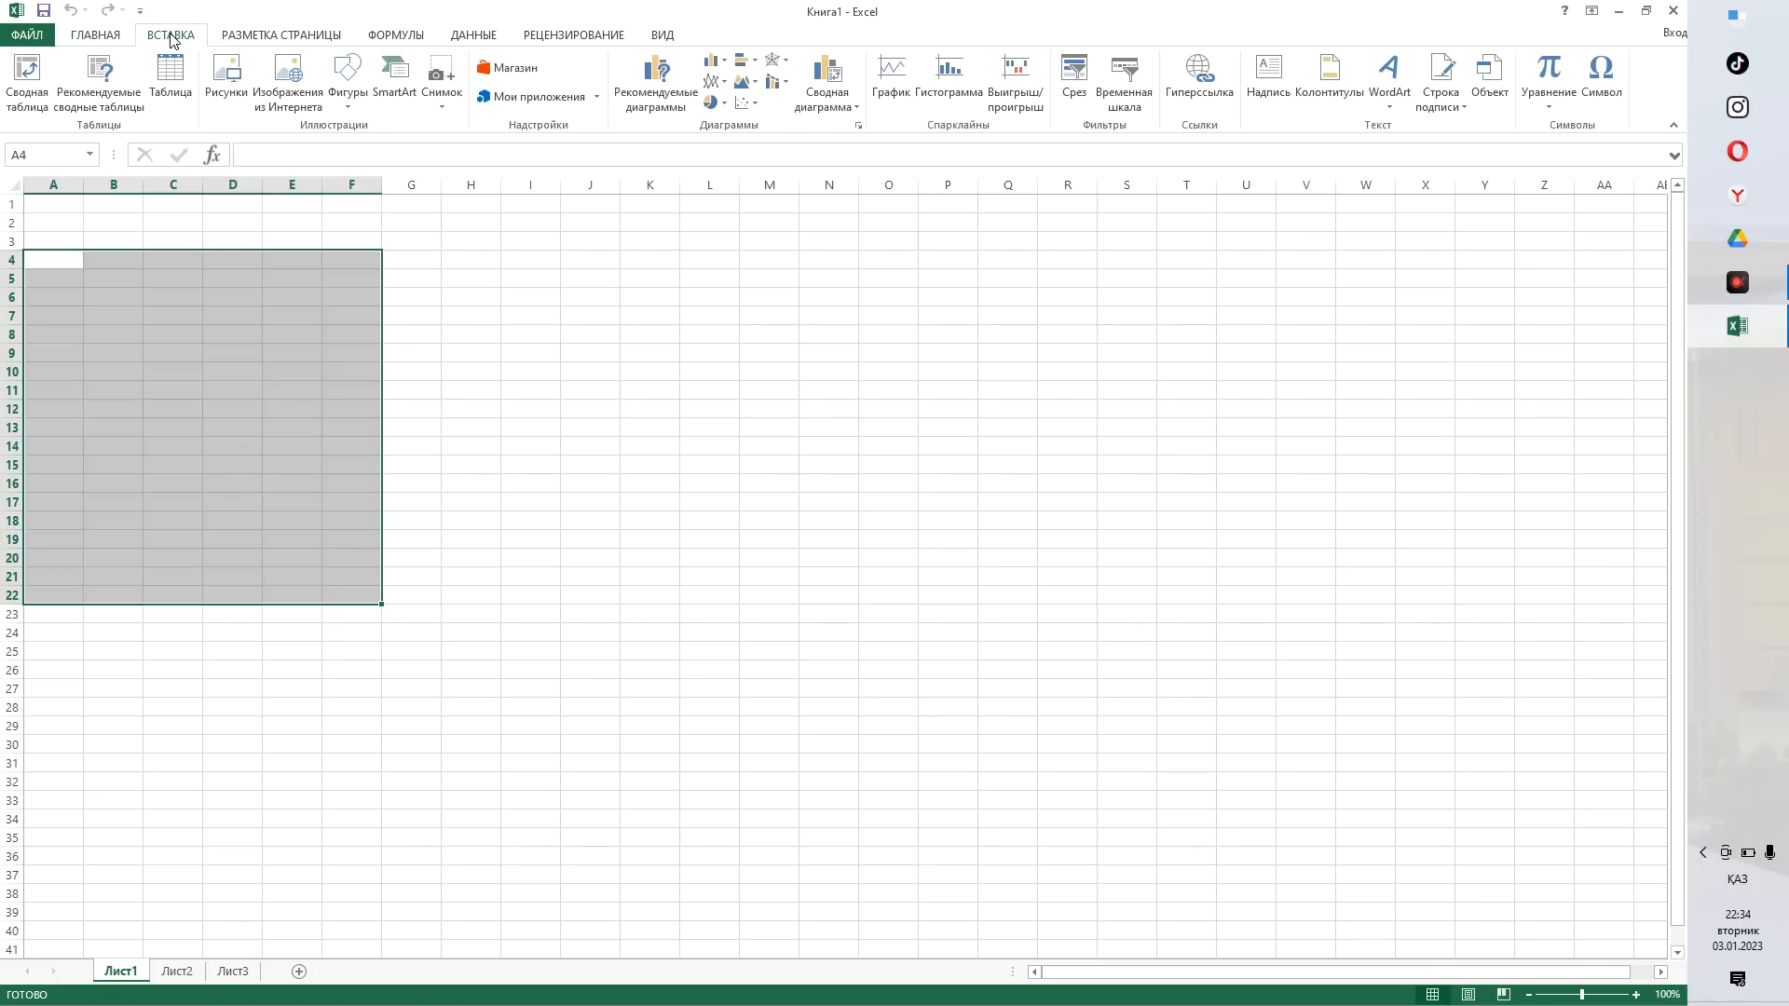
left_click(171, 82)
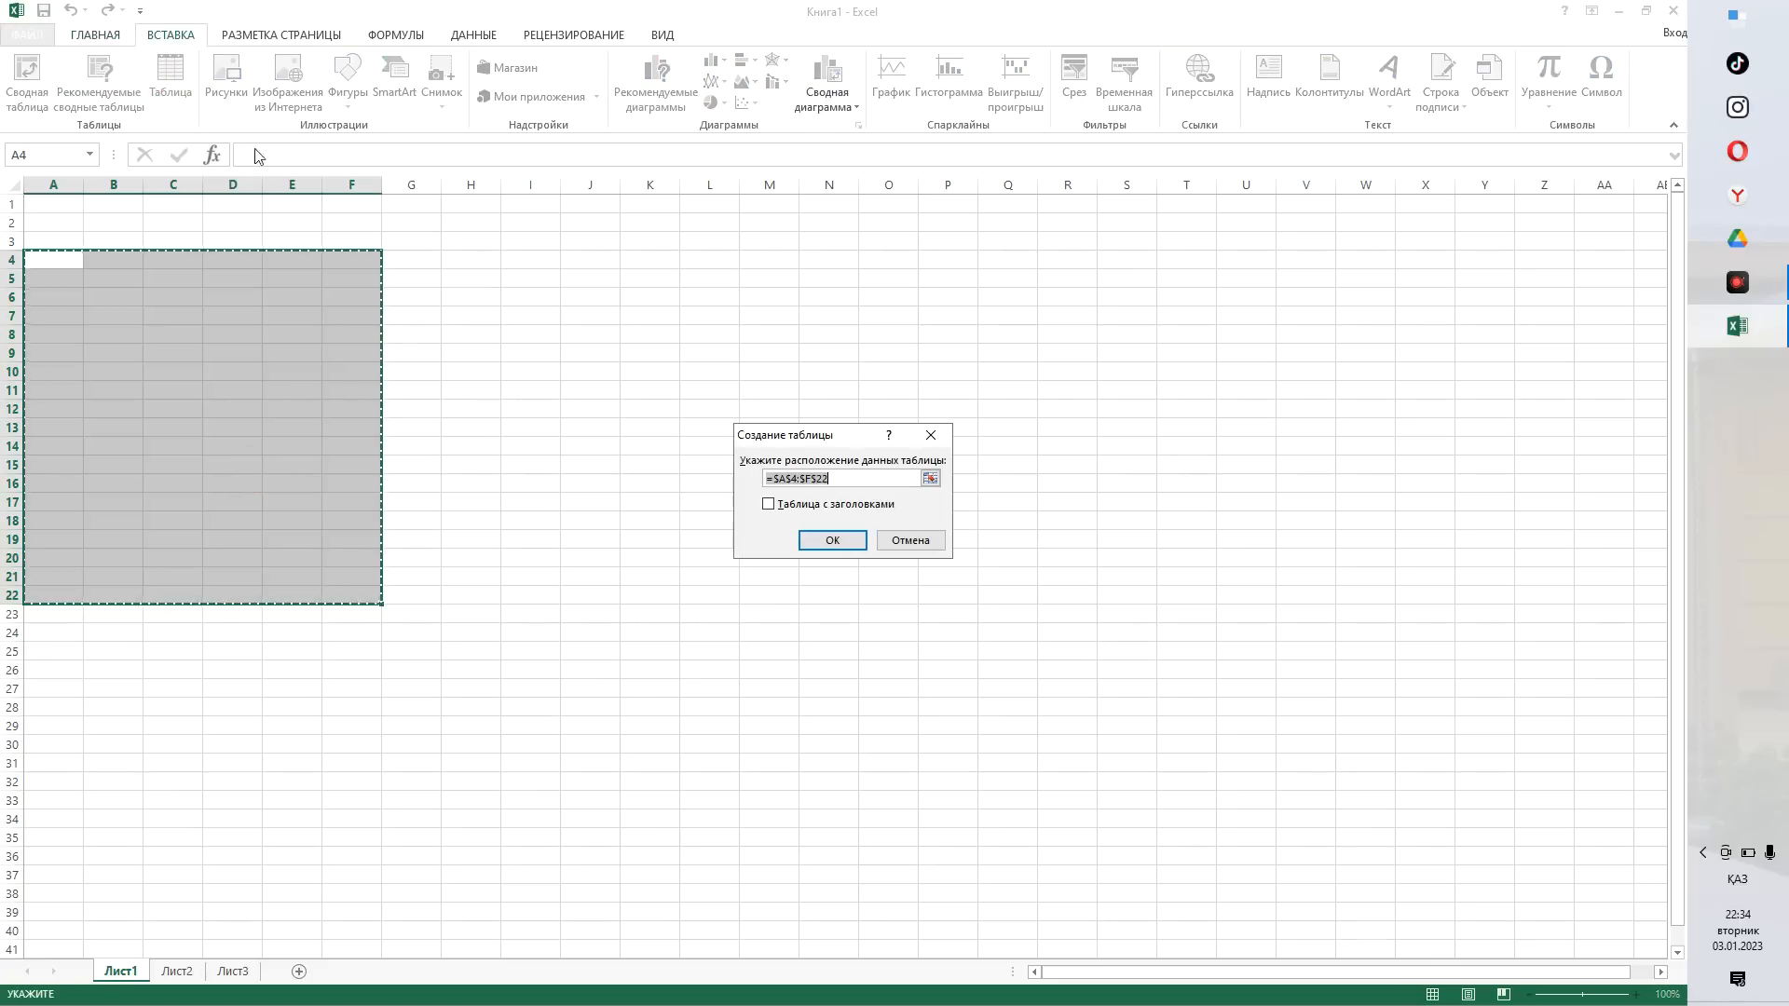
left_click(932, 431)
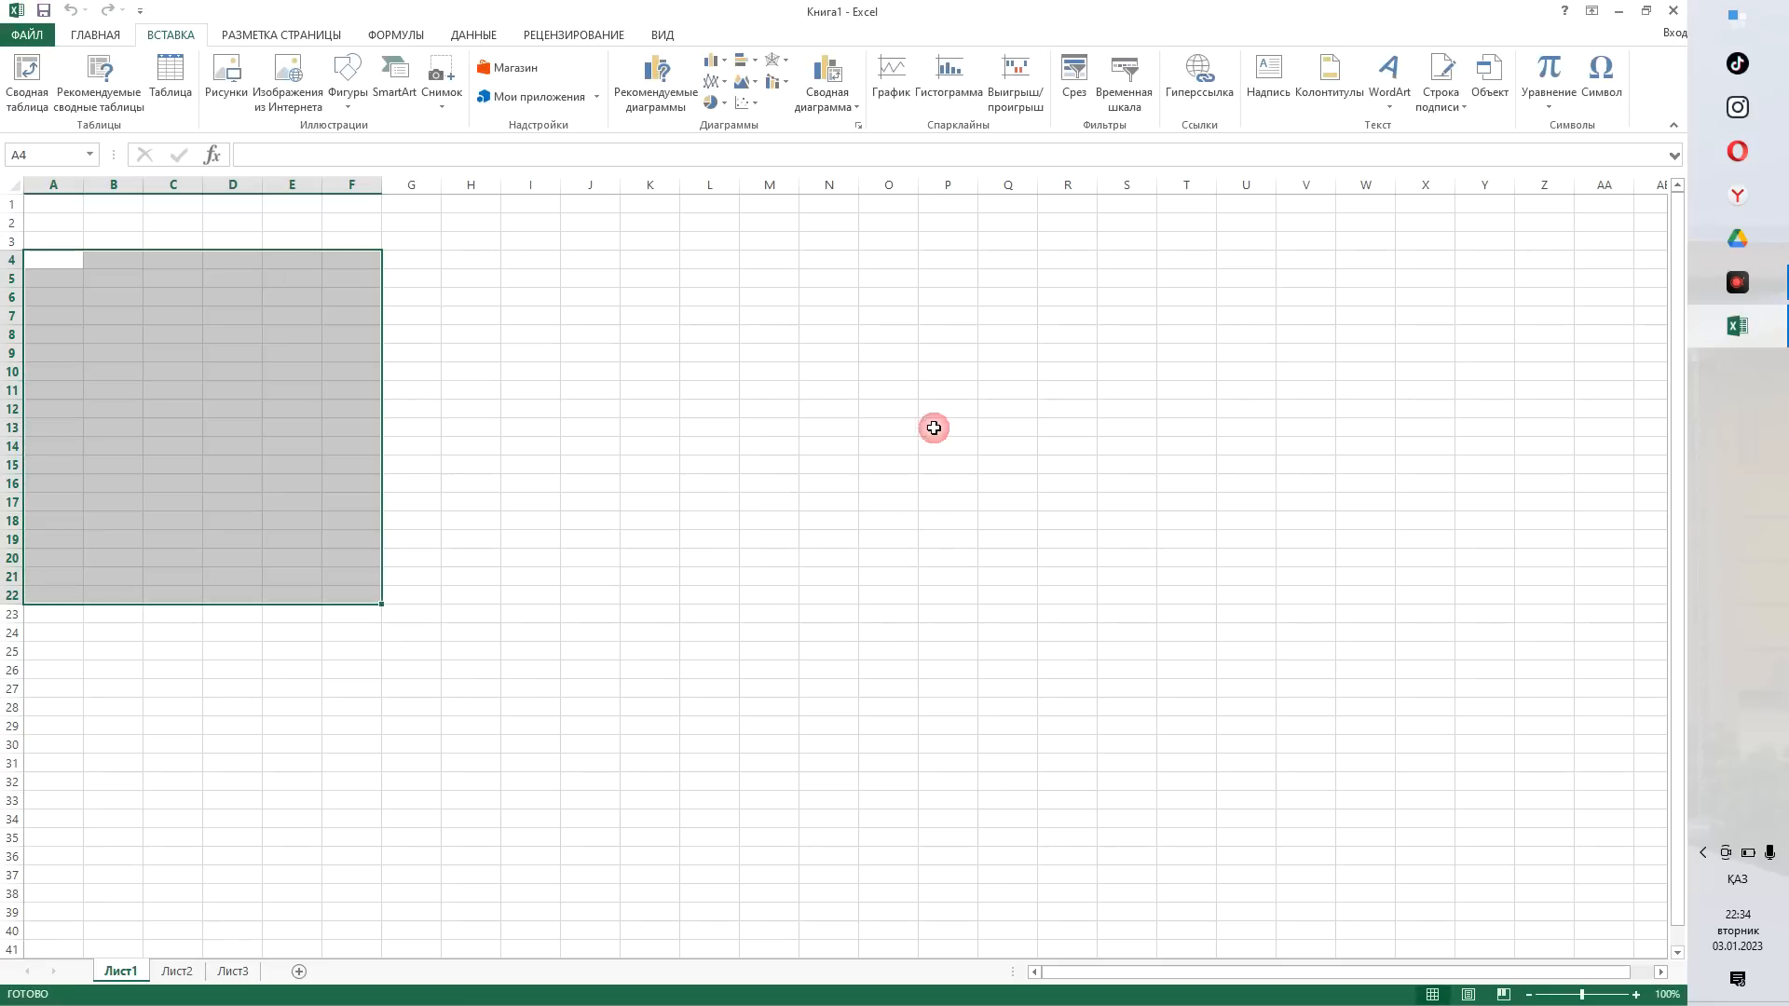
- Apply all borders (Все границы) to the selected range A4:F22 and deselect it
left_click(81, 34)
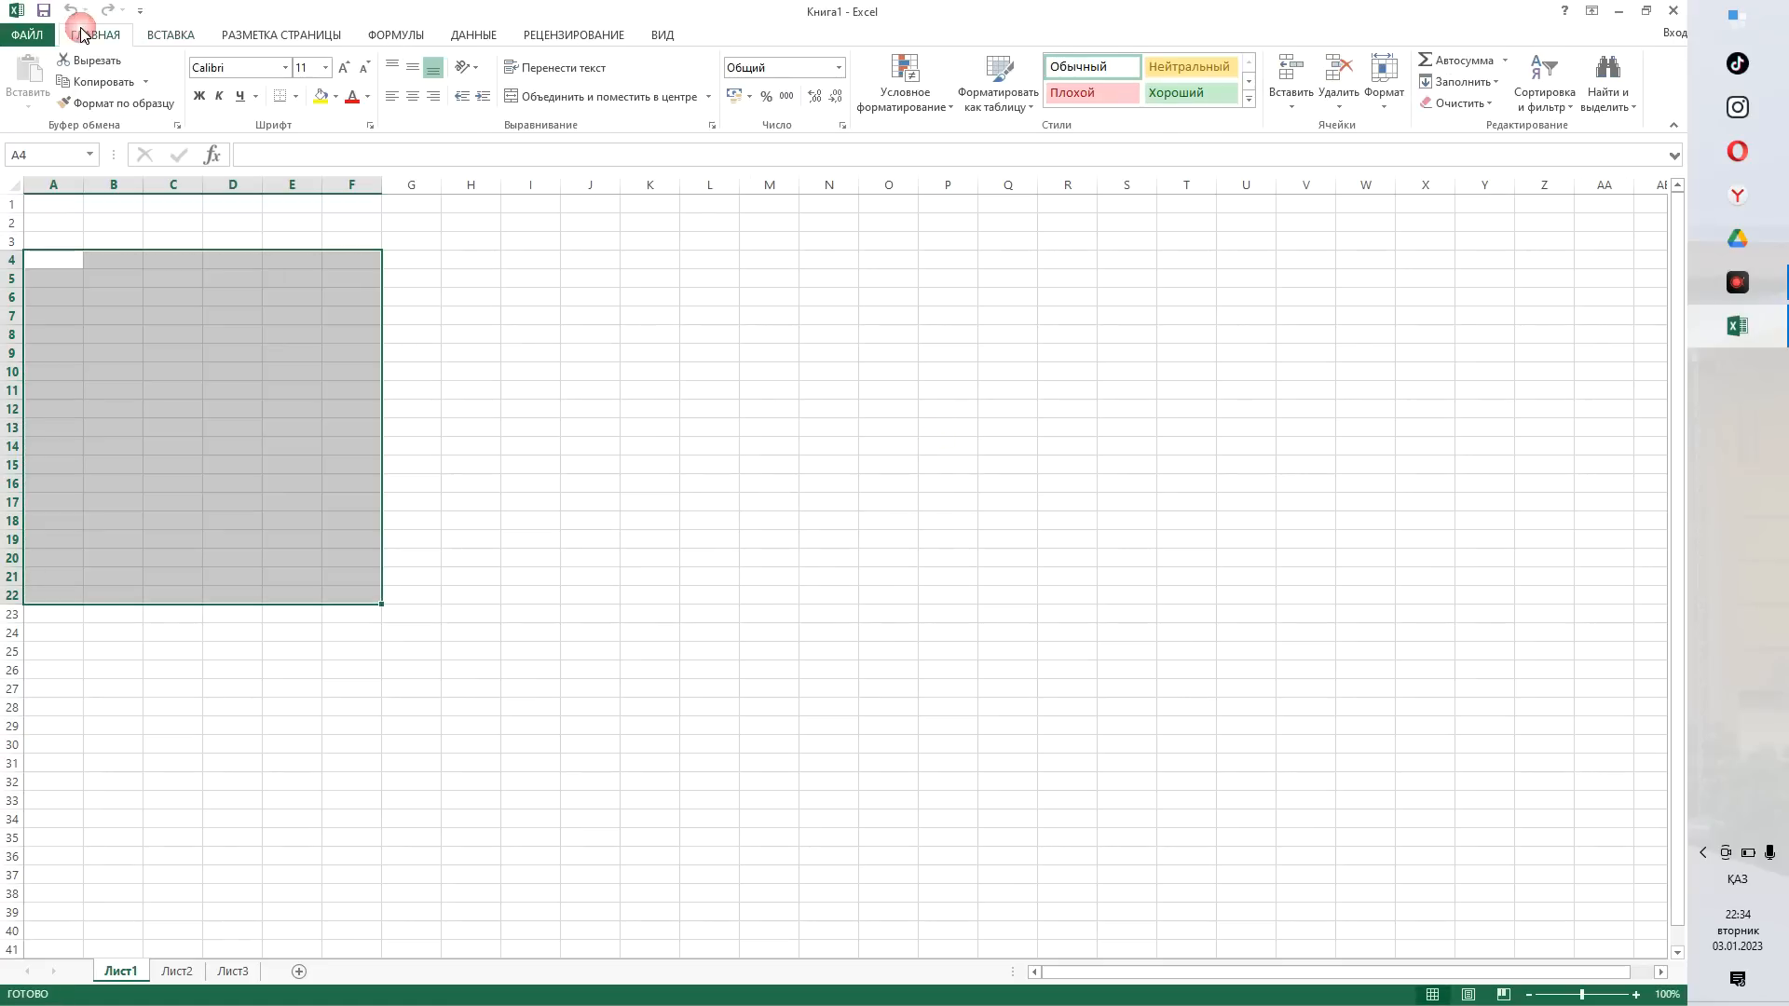
left_click(297, 97)
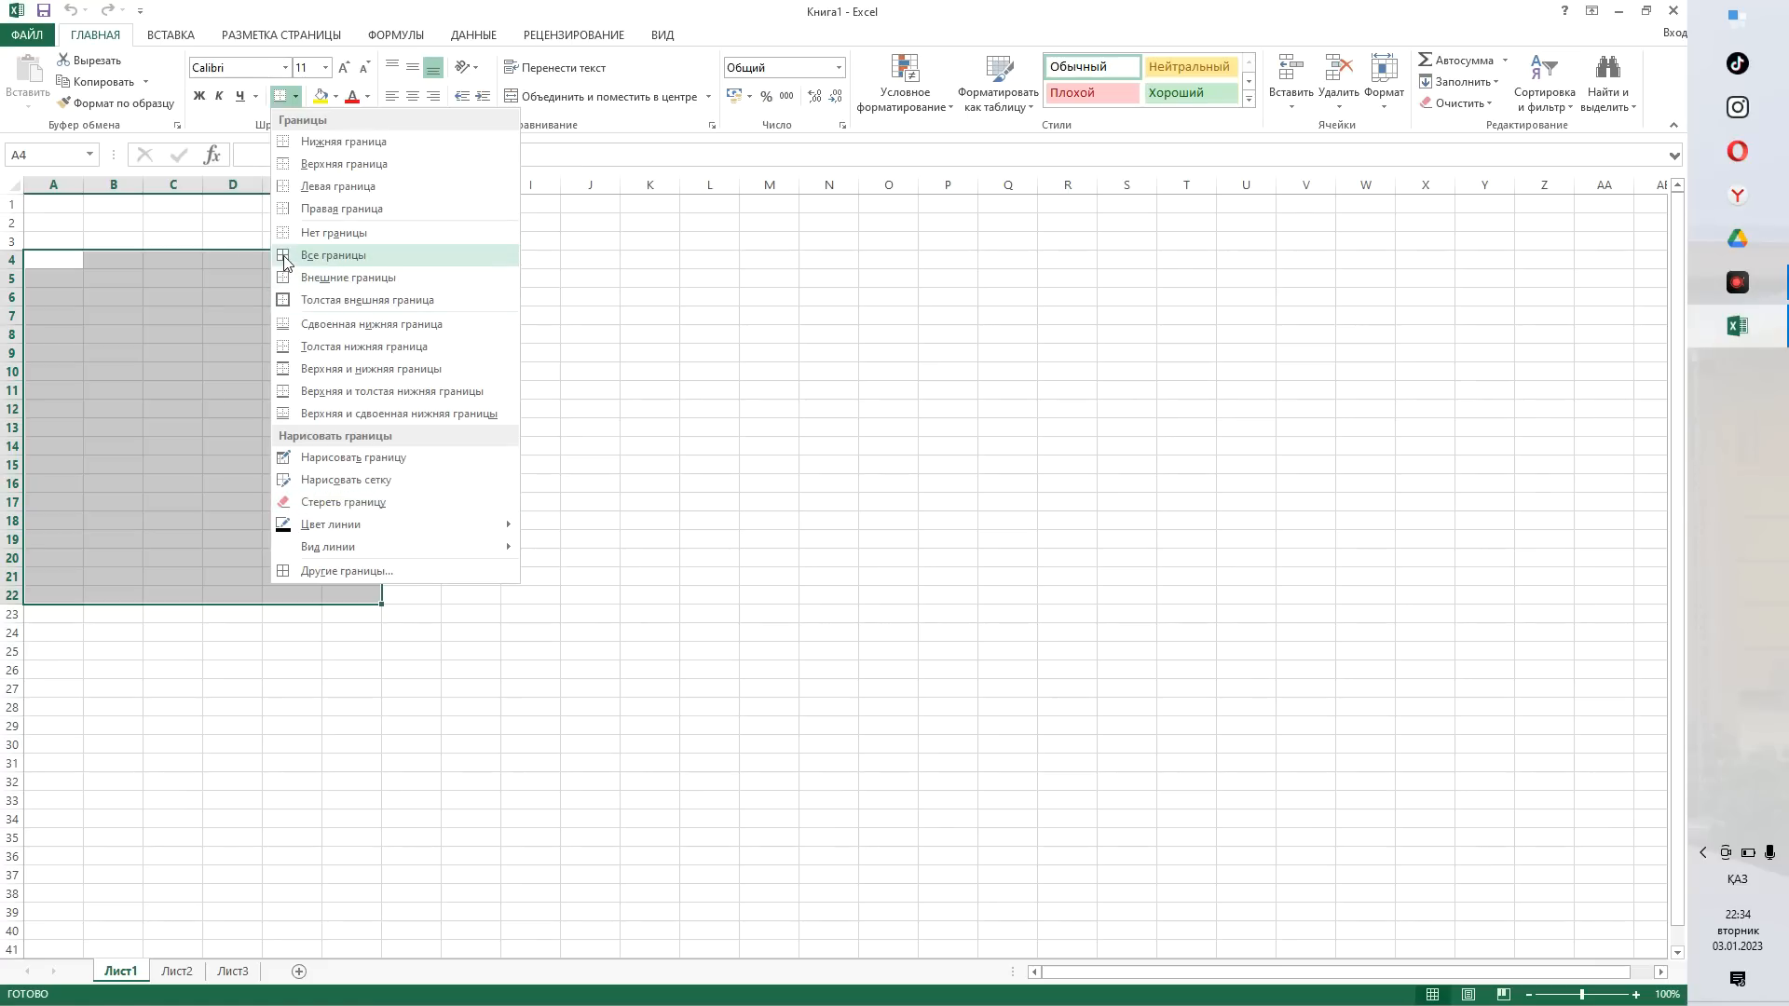
left_click(333, 255)
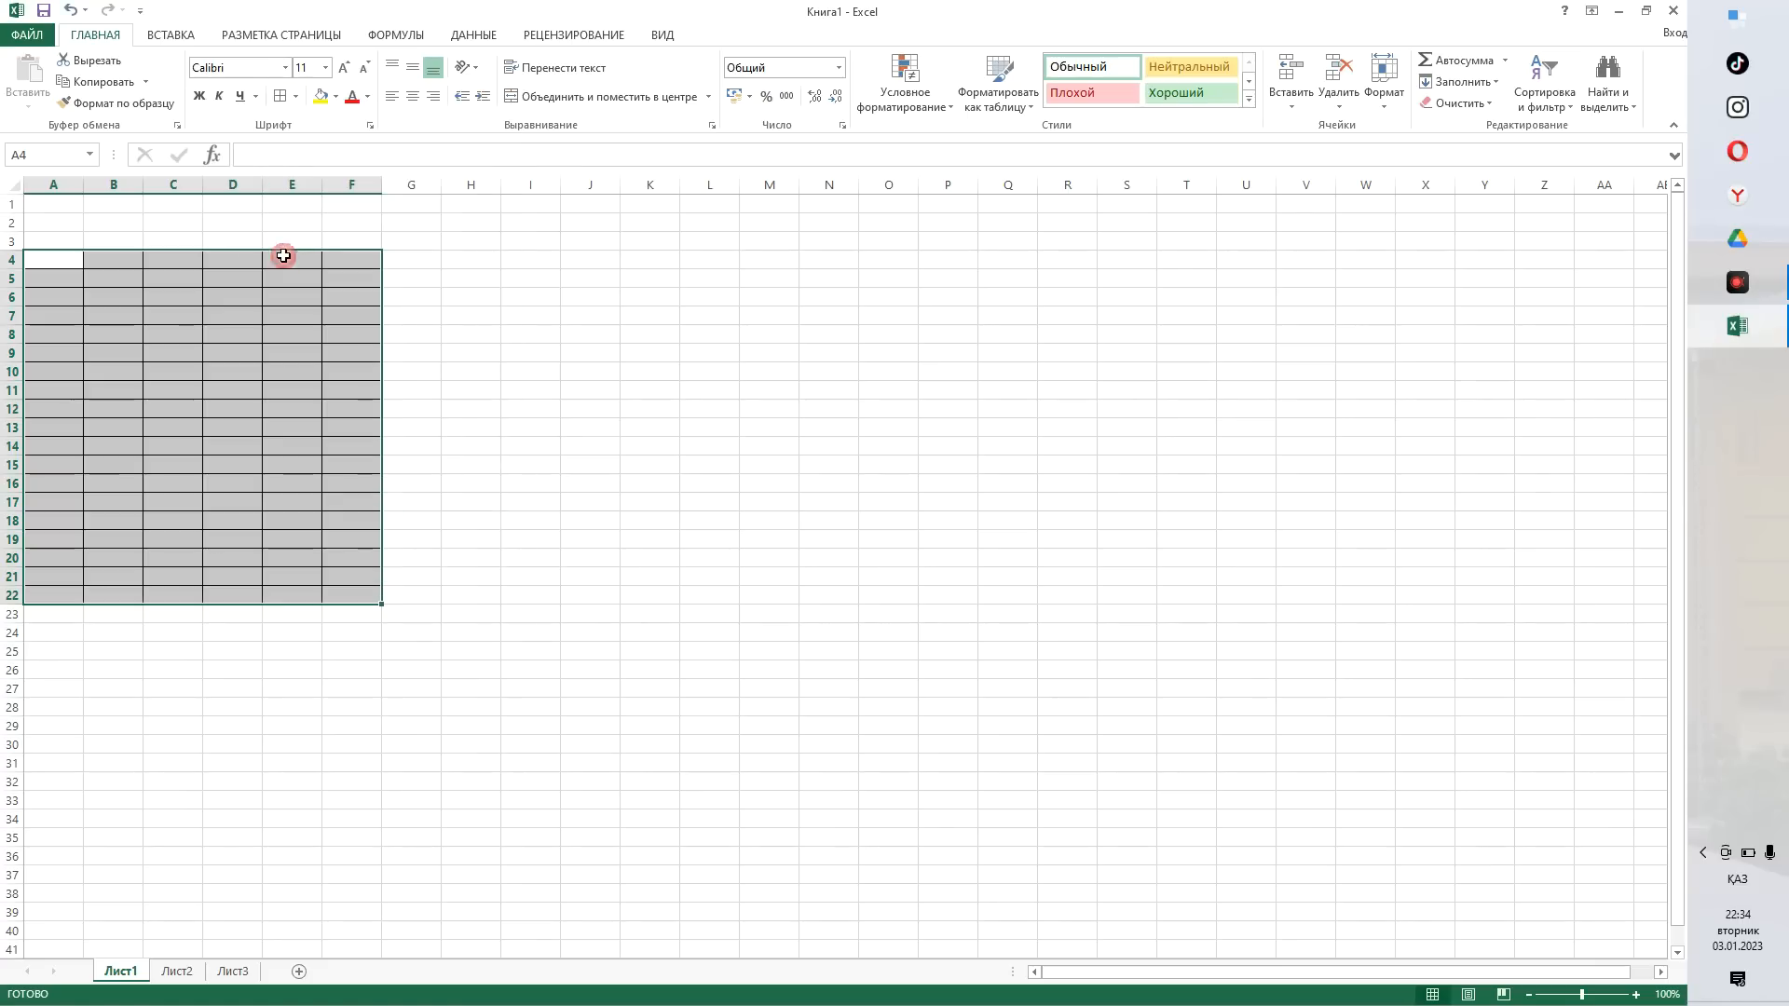
left_click(466, 360)
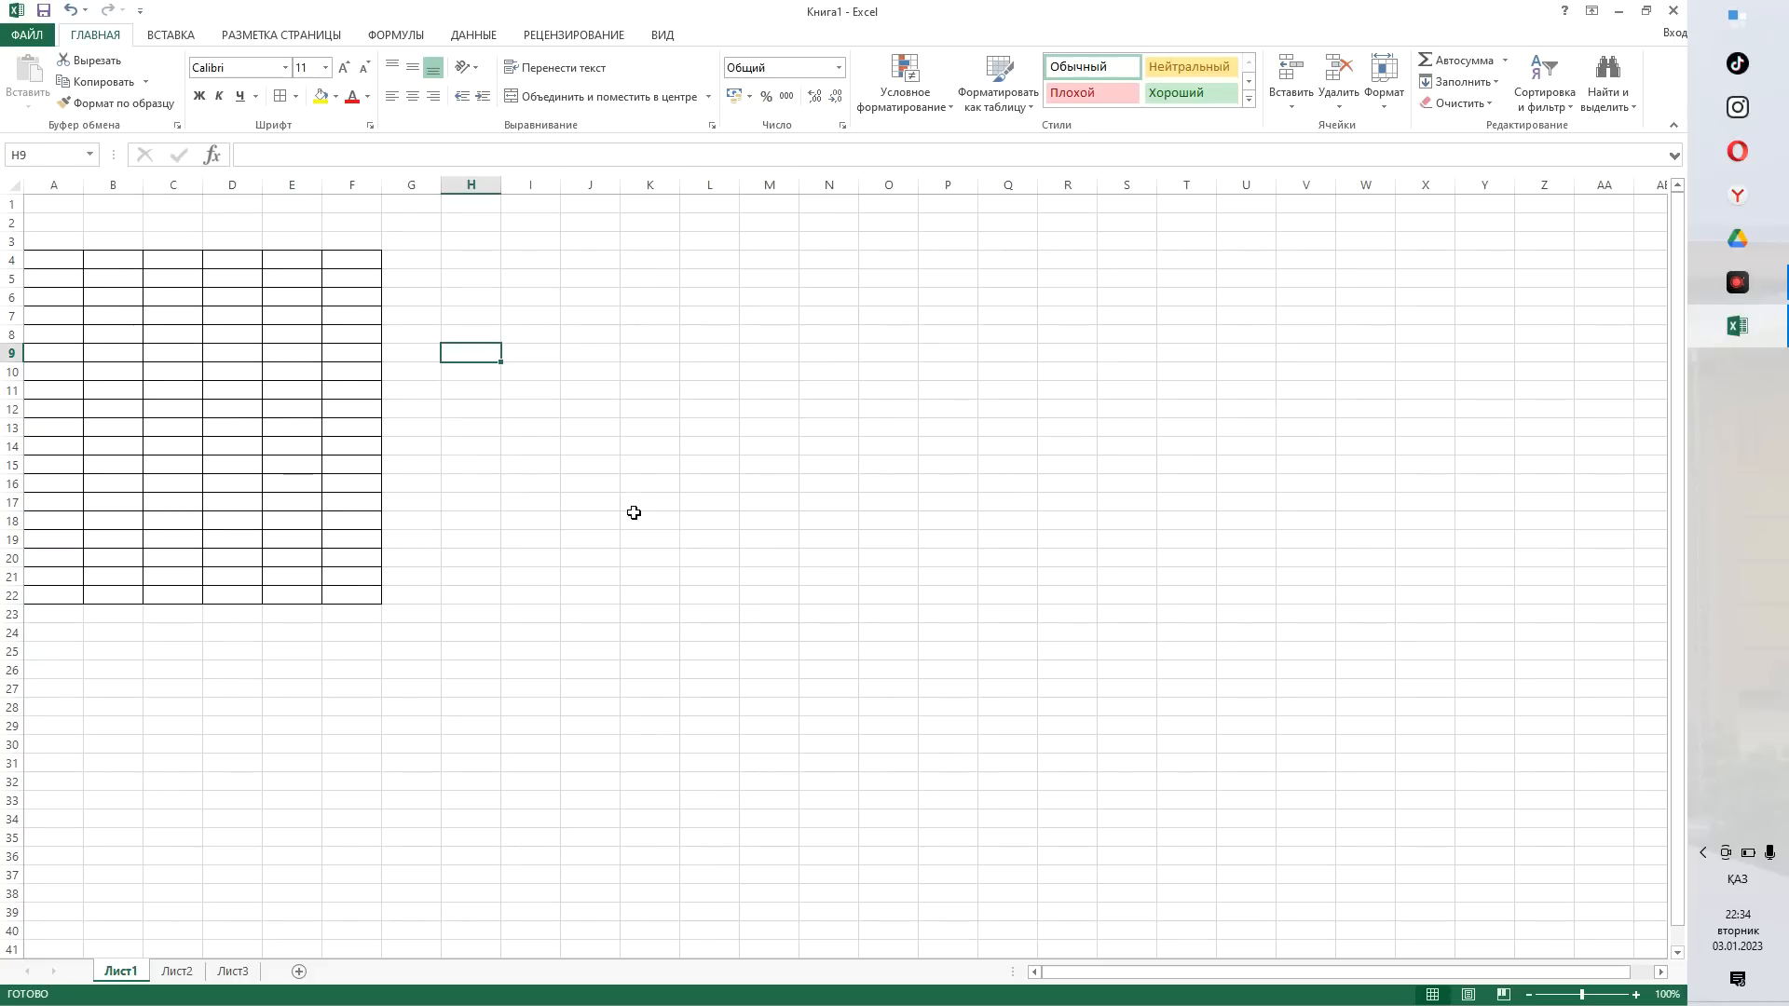
- Enter the product names секер, нан, сут and конфет across cells A4 to D4 of the bordered table
left_click(57, 267)
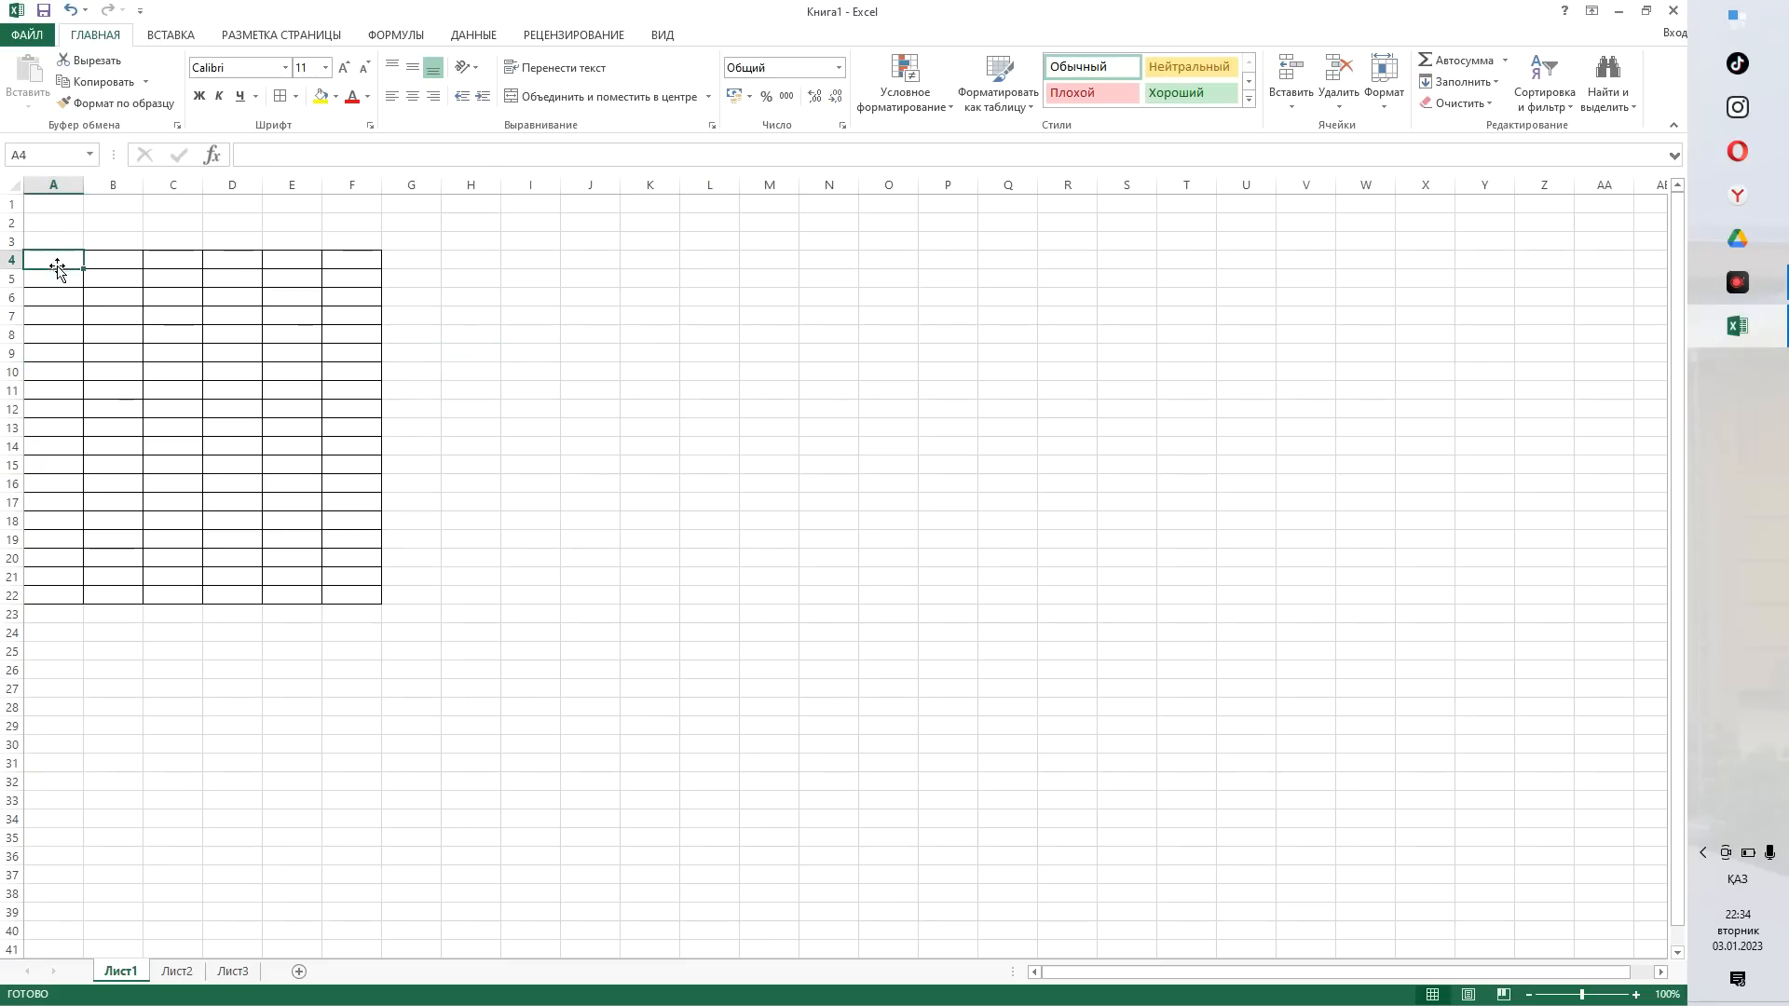
left_click(112, 260)
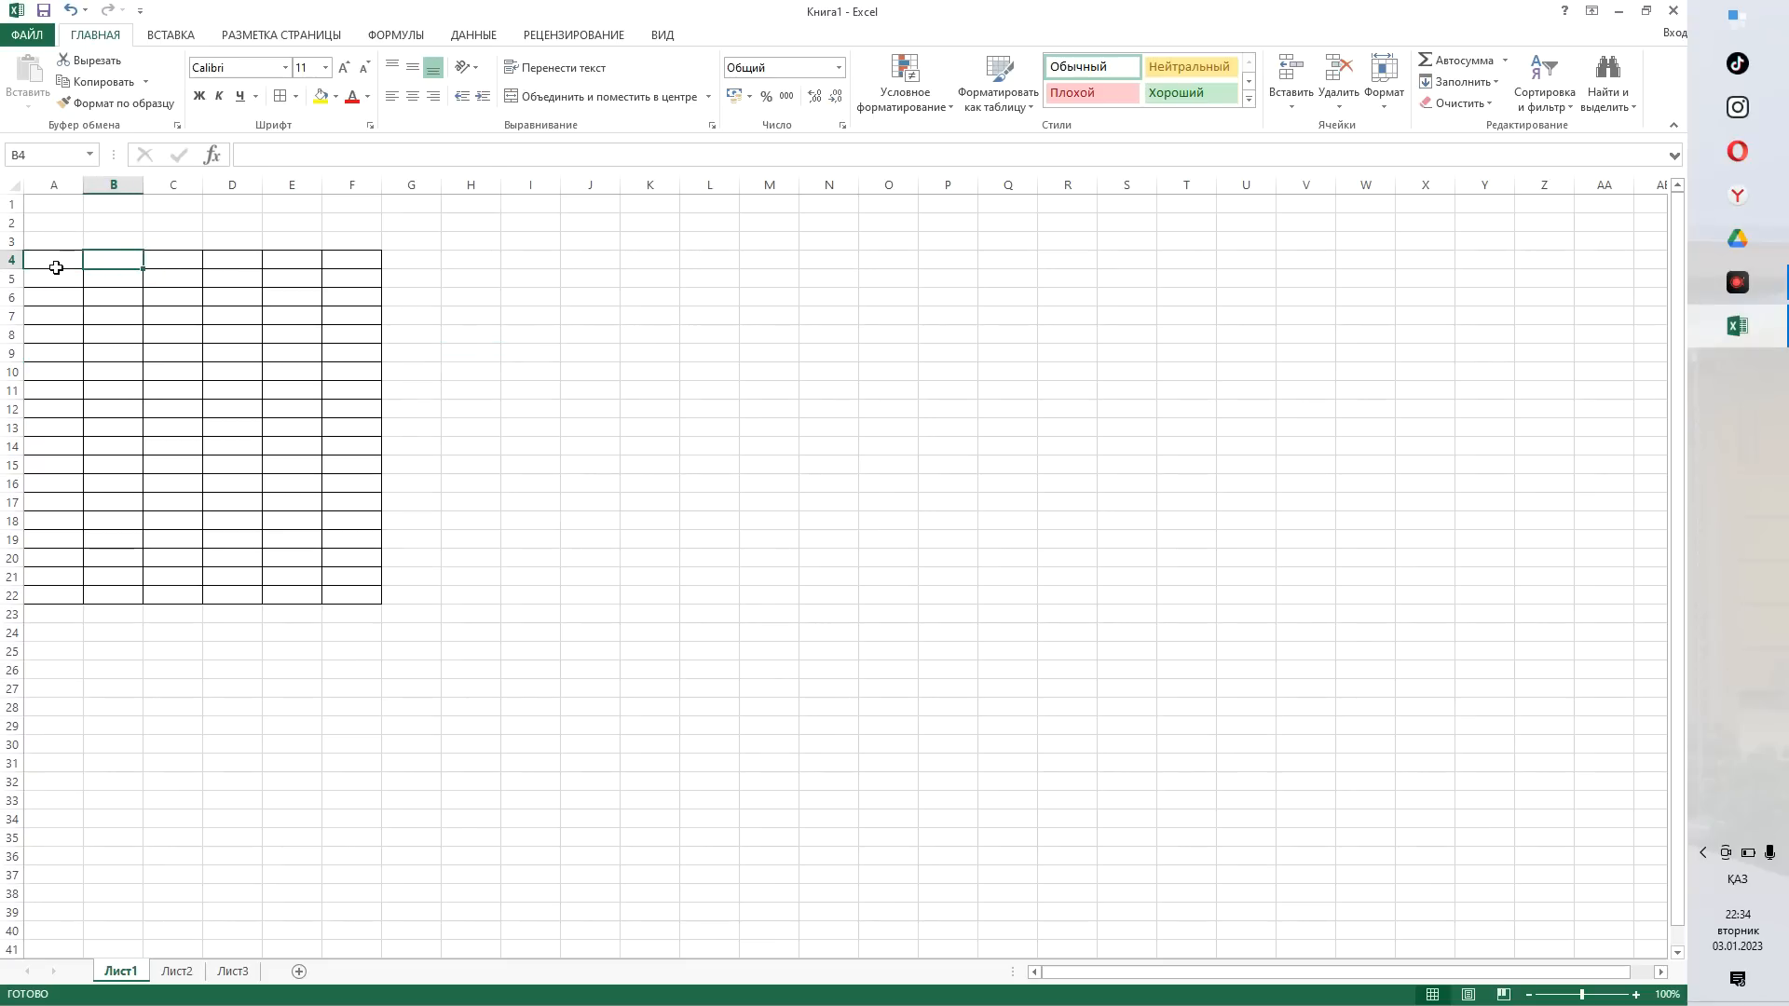
left_click(56, 267)
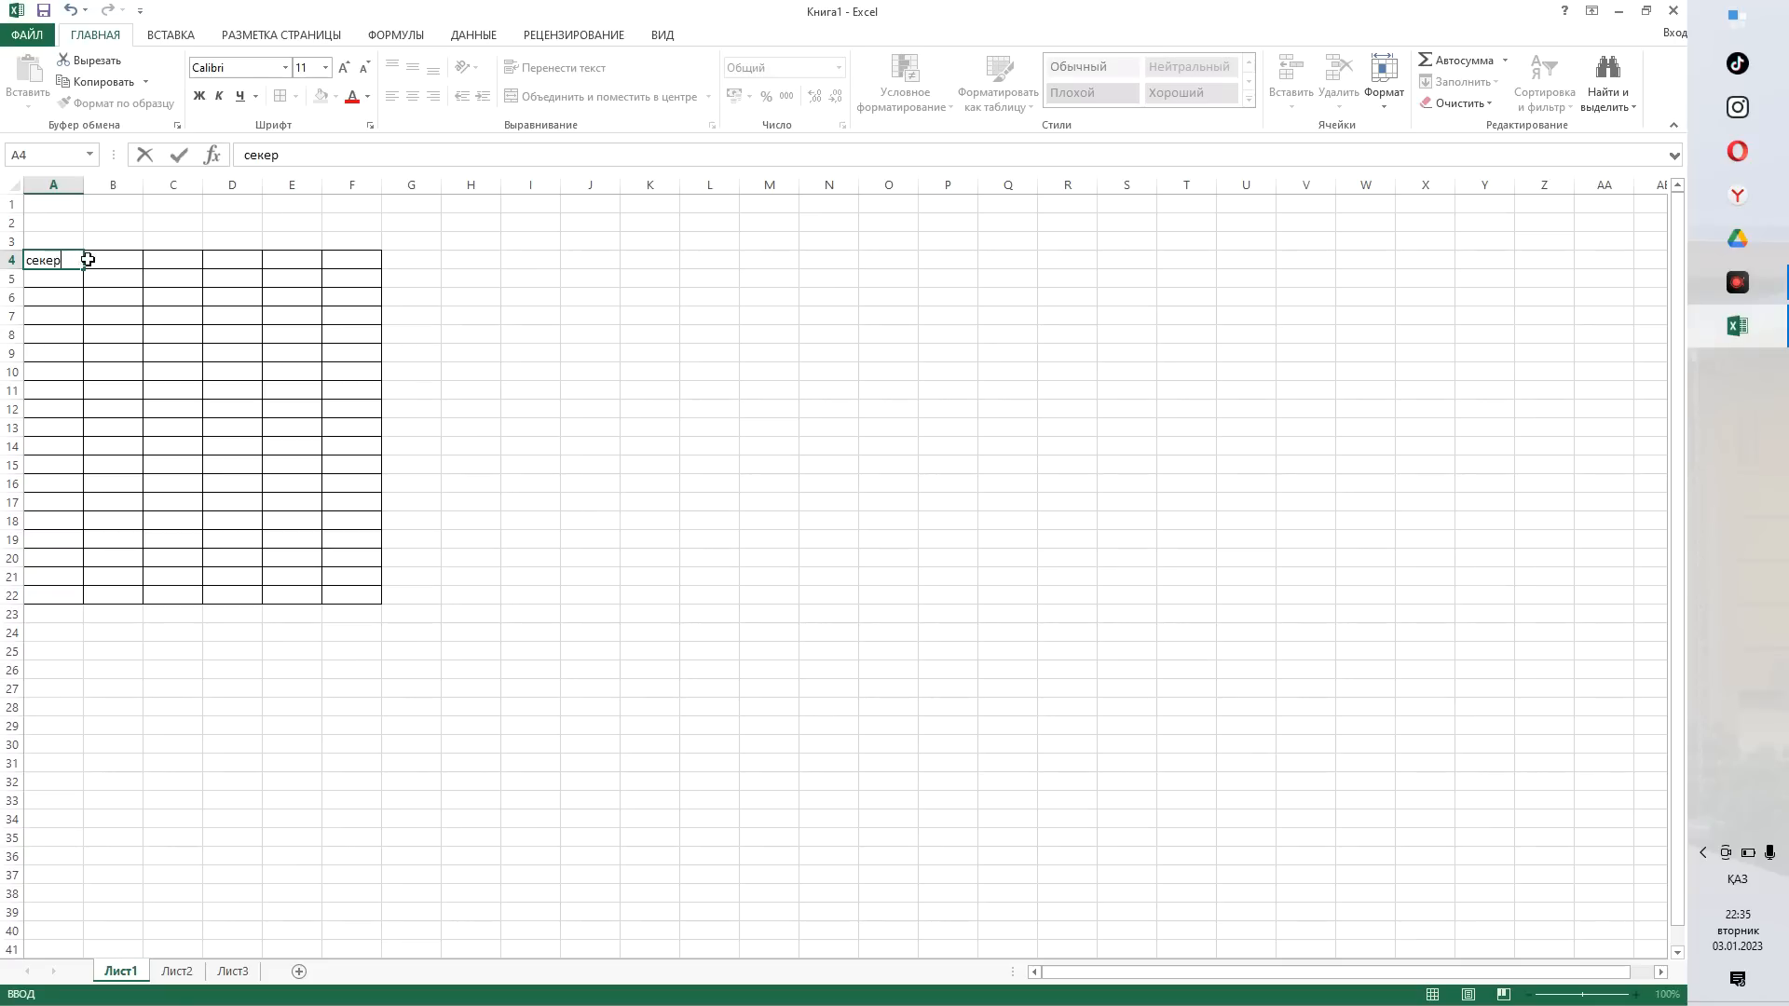
left_click(93, 261)
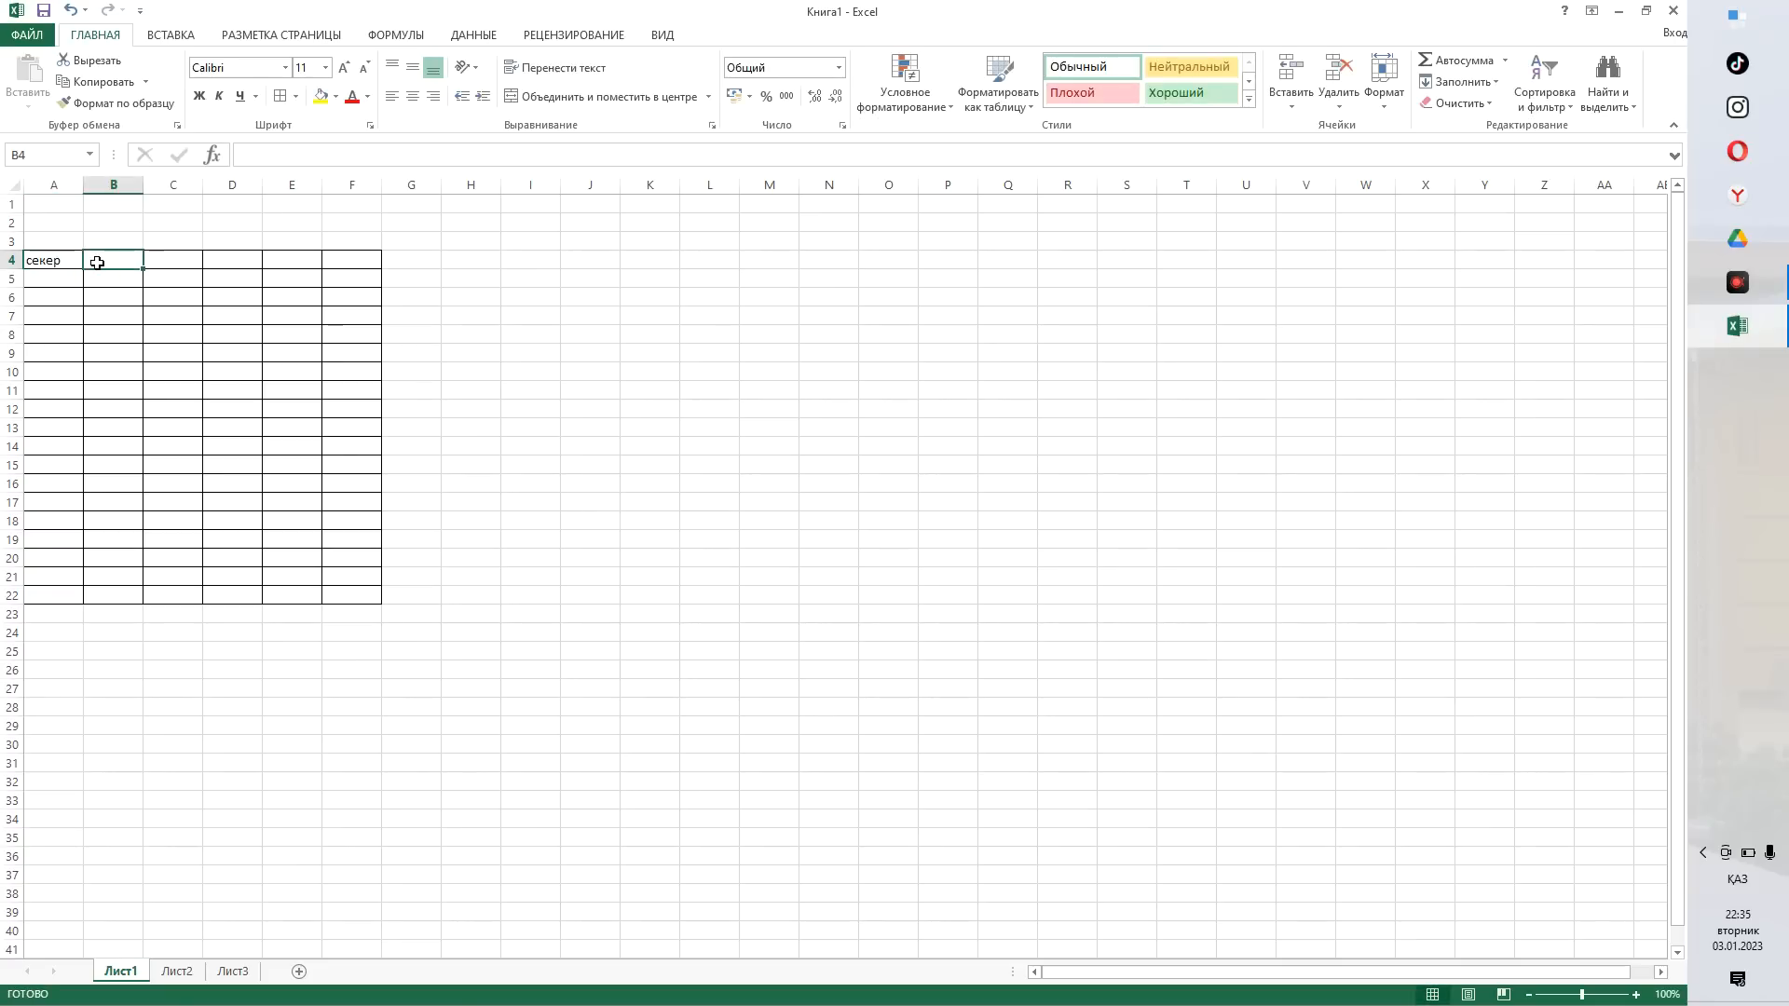
type("нан")
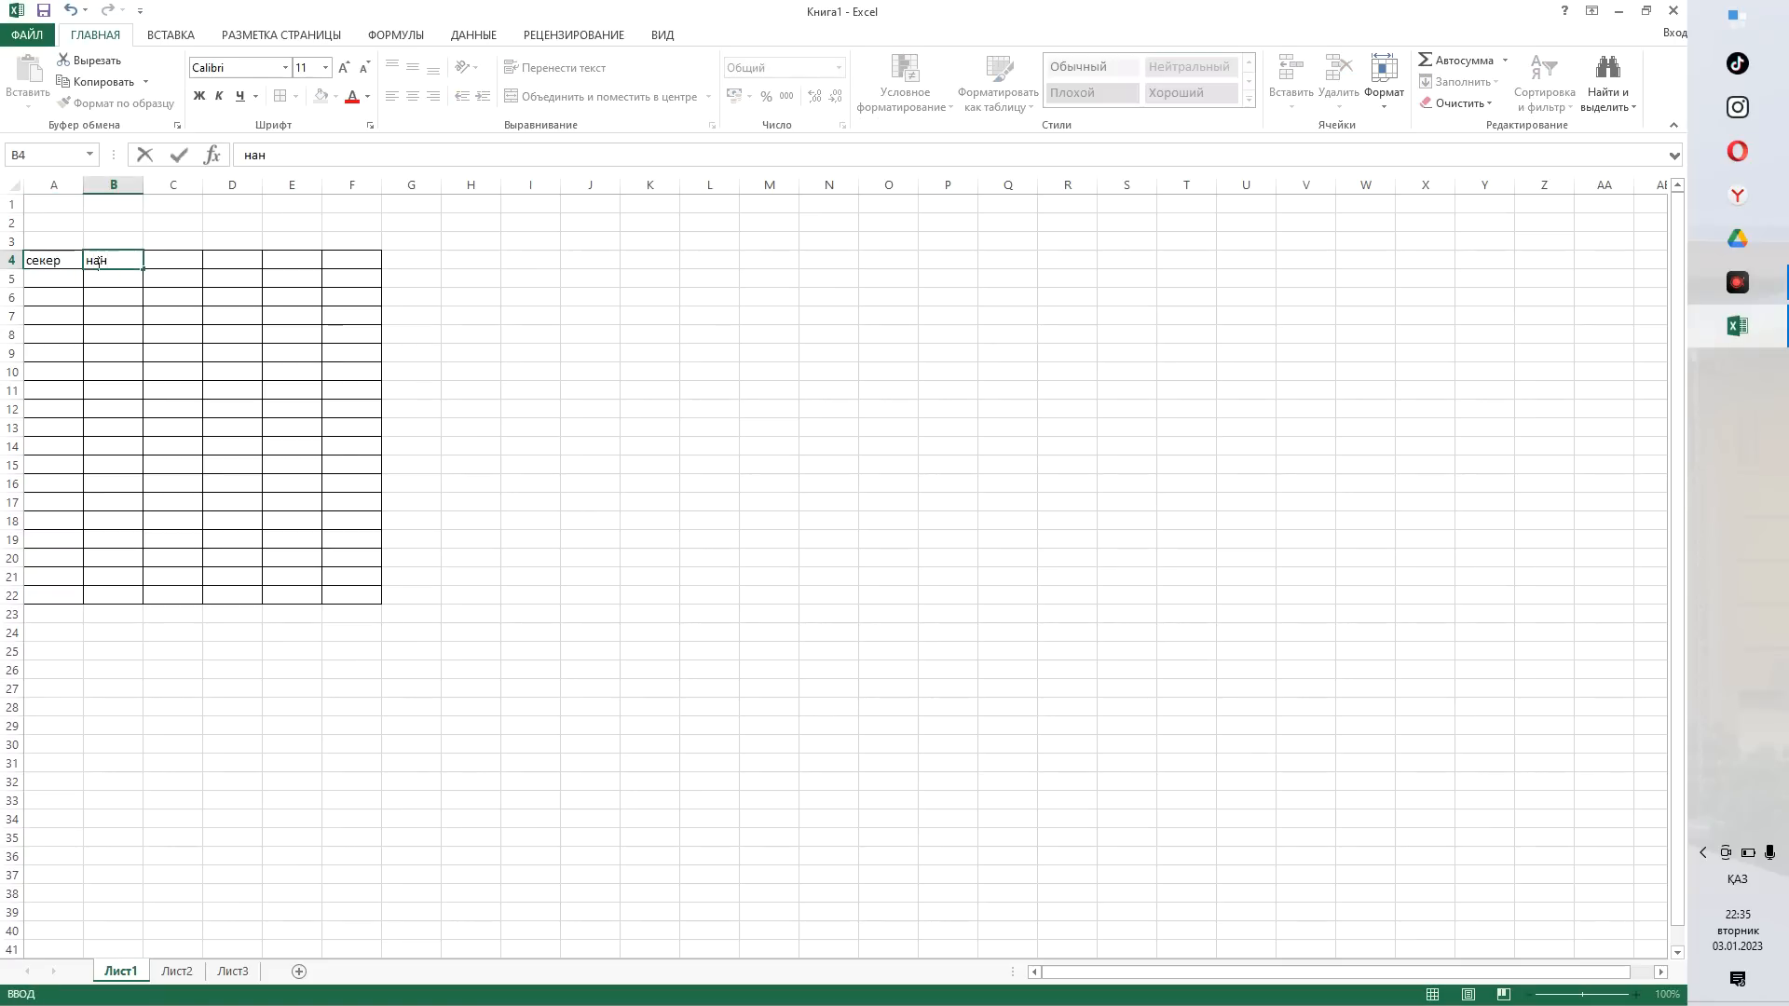
left_click(181, 263)
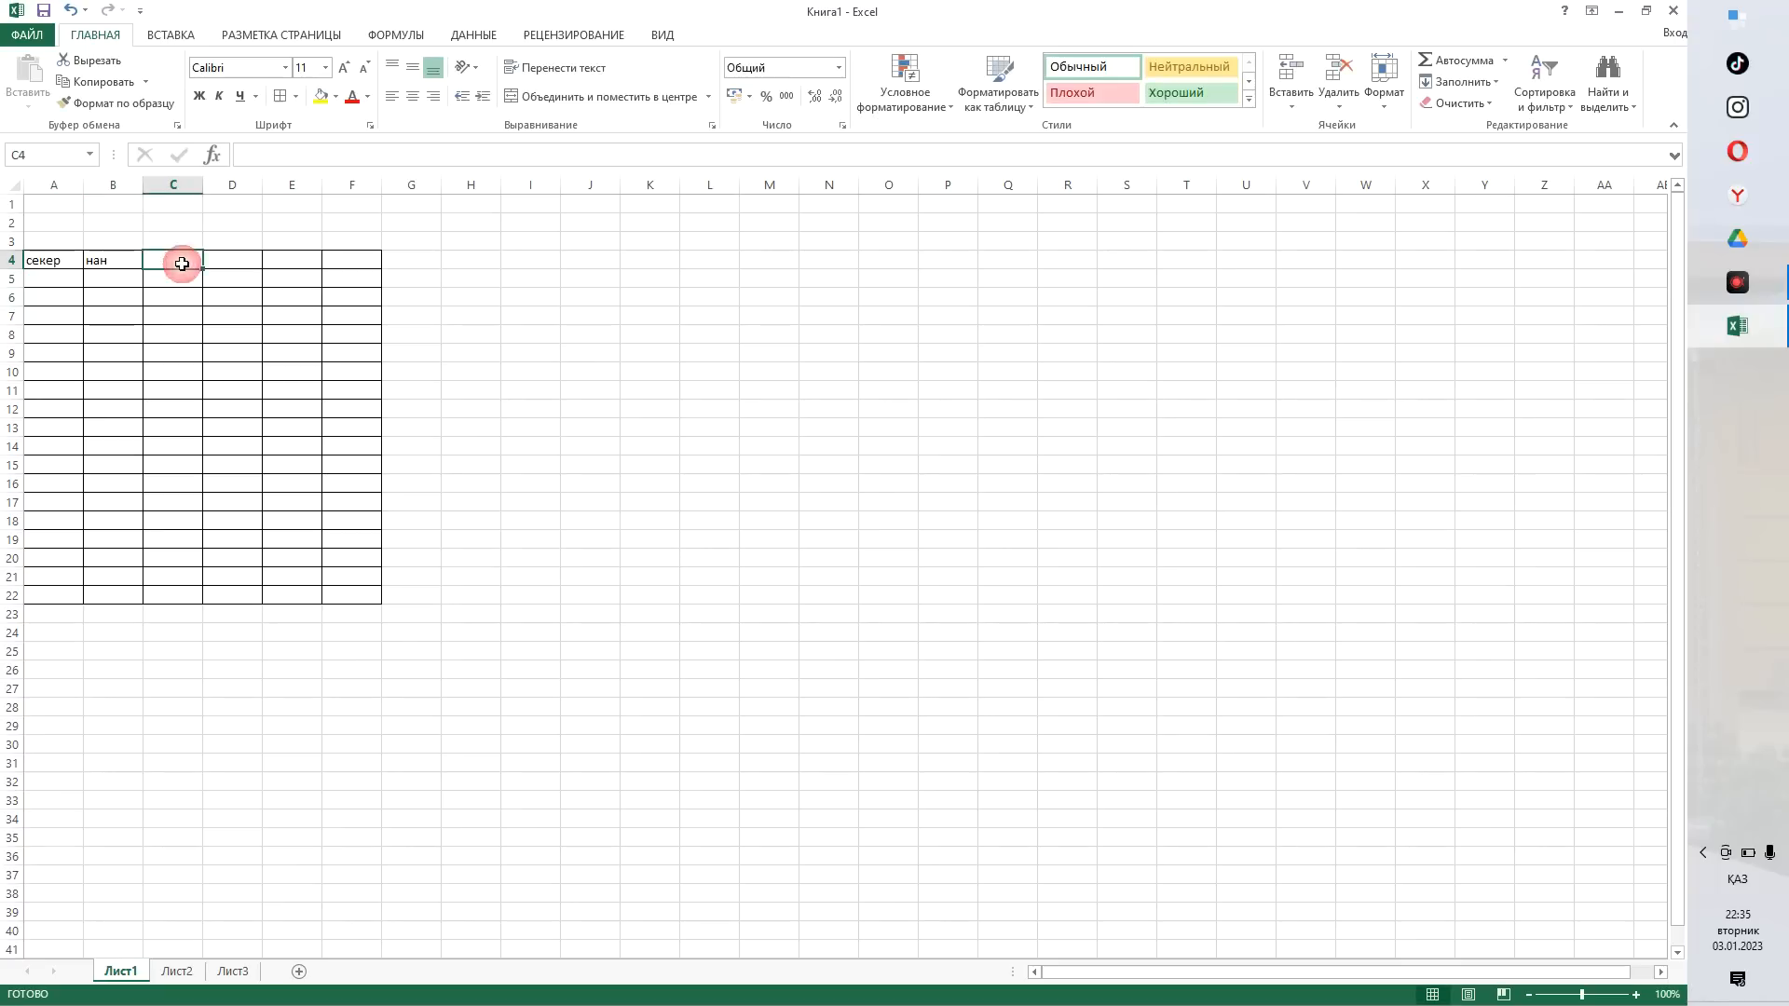
type("сут")
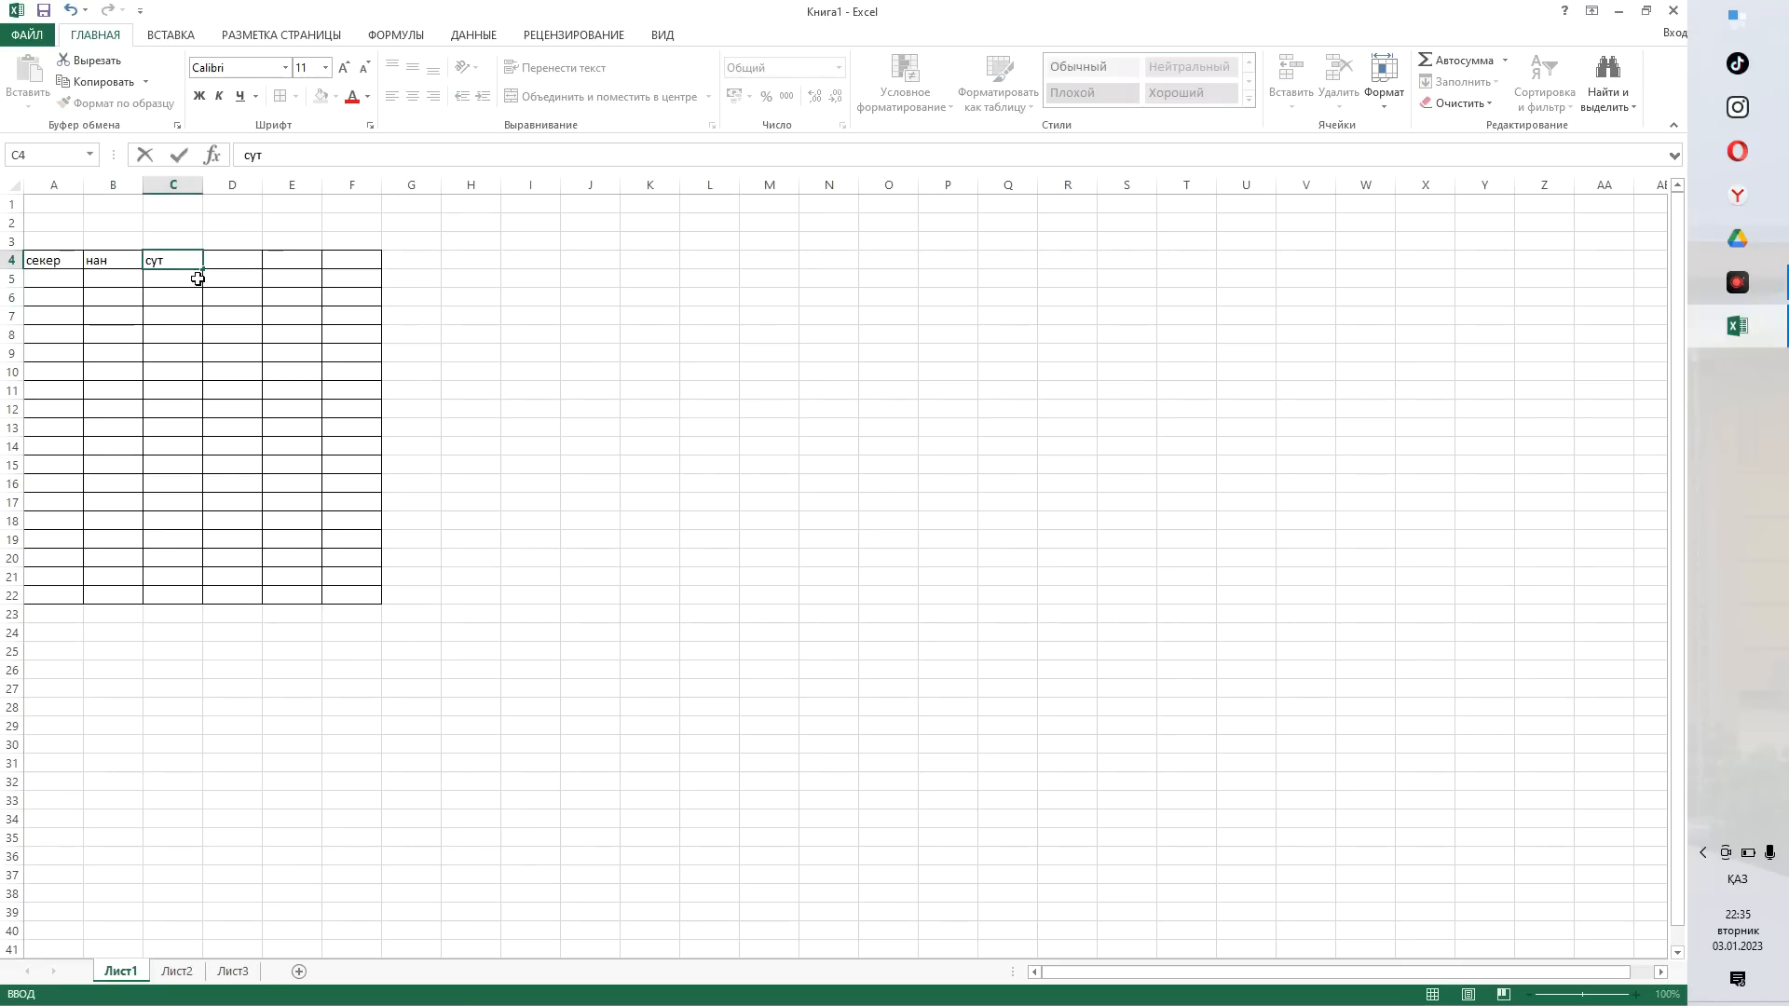
key("Tab")
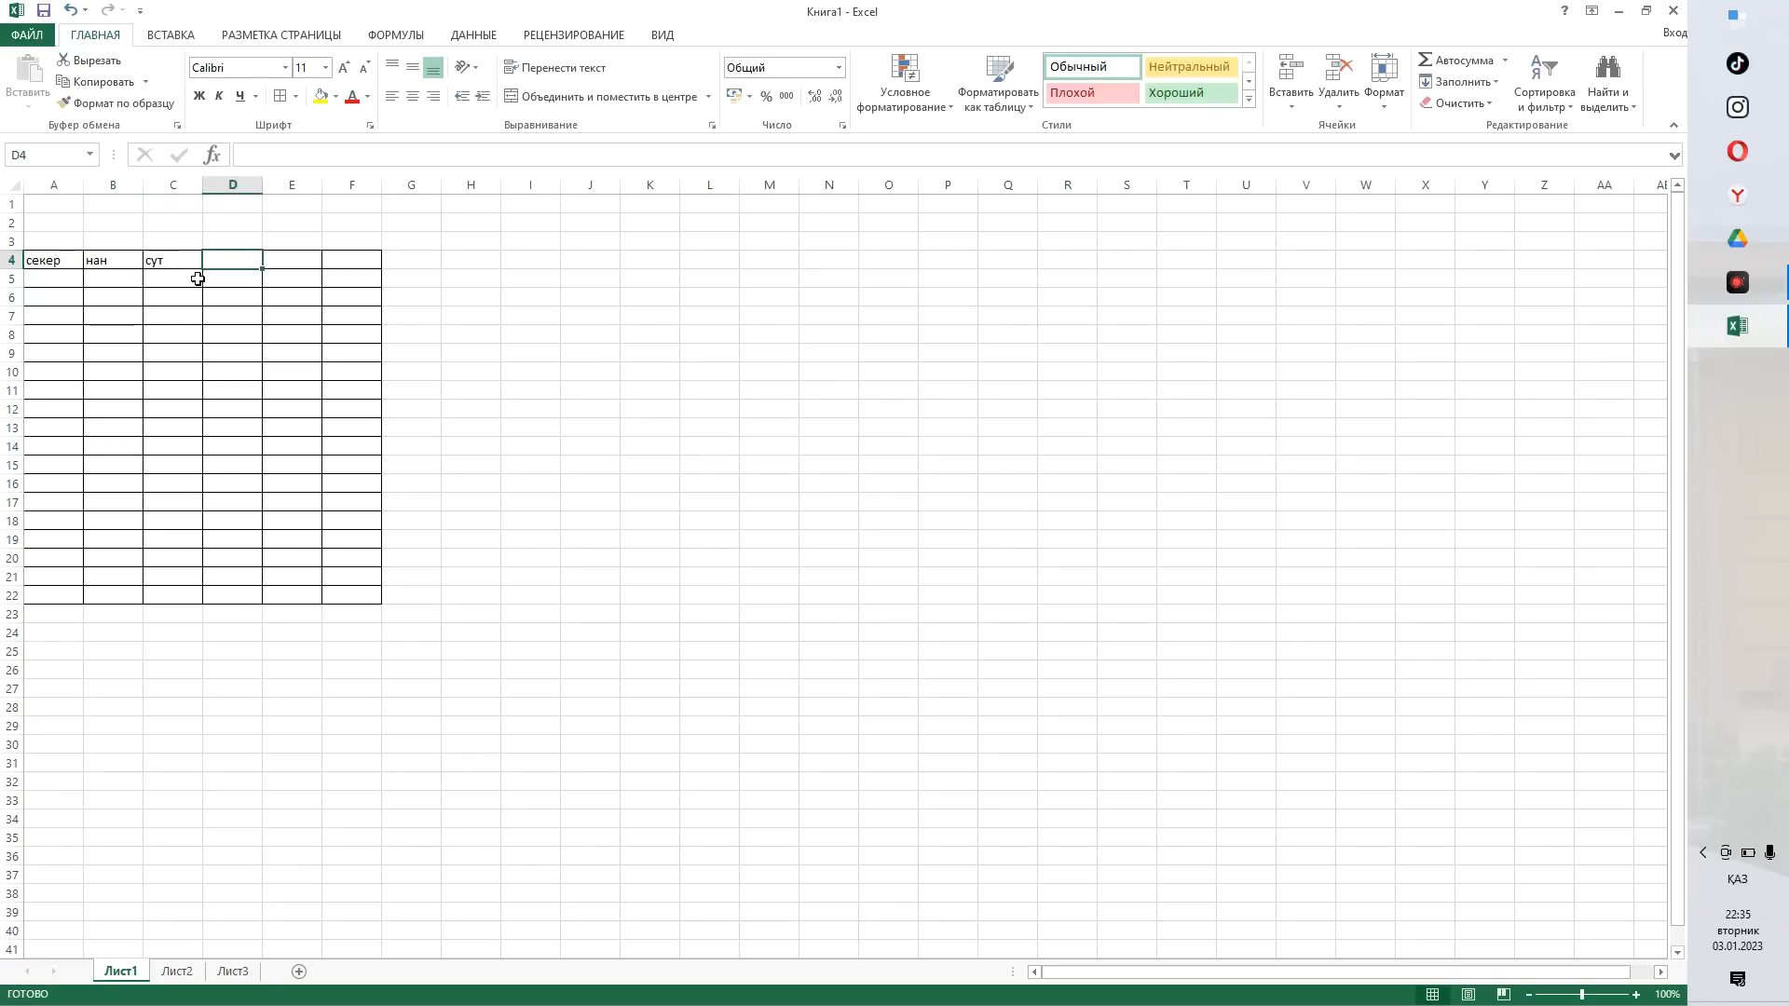
type("к")
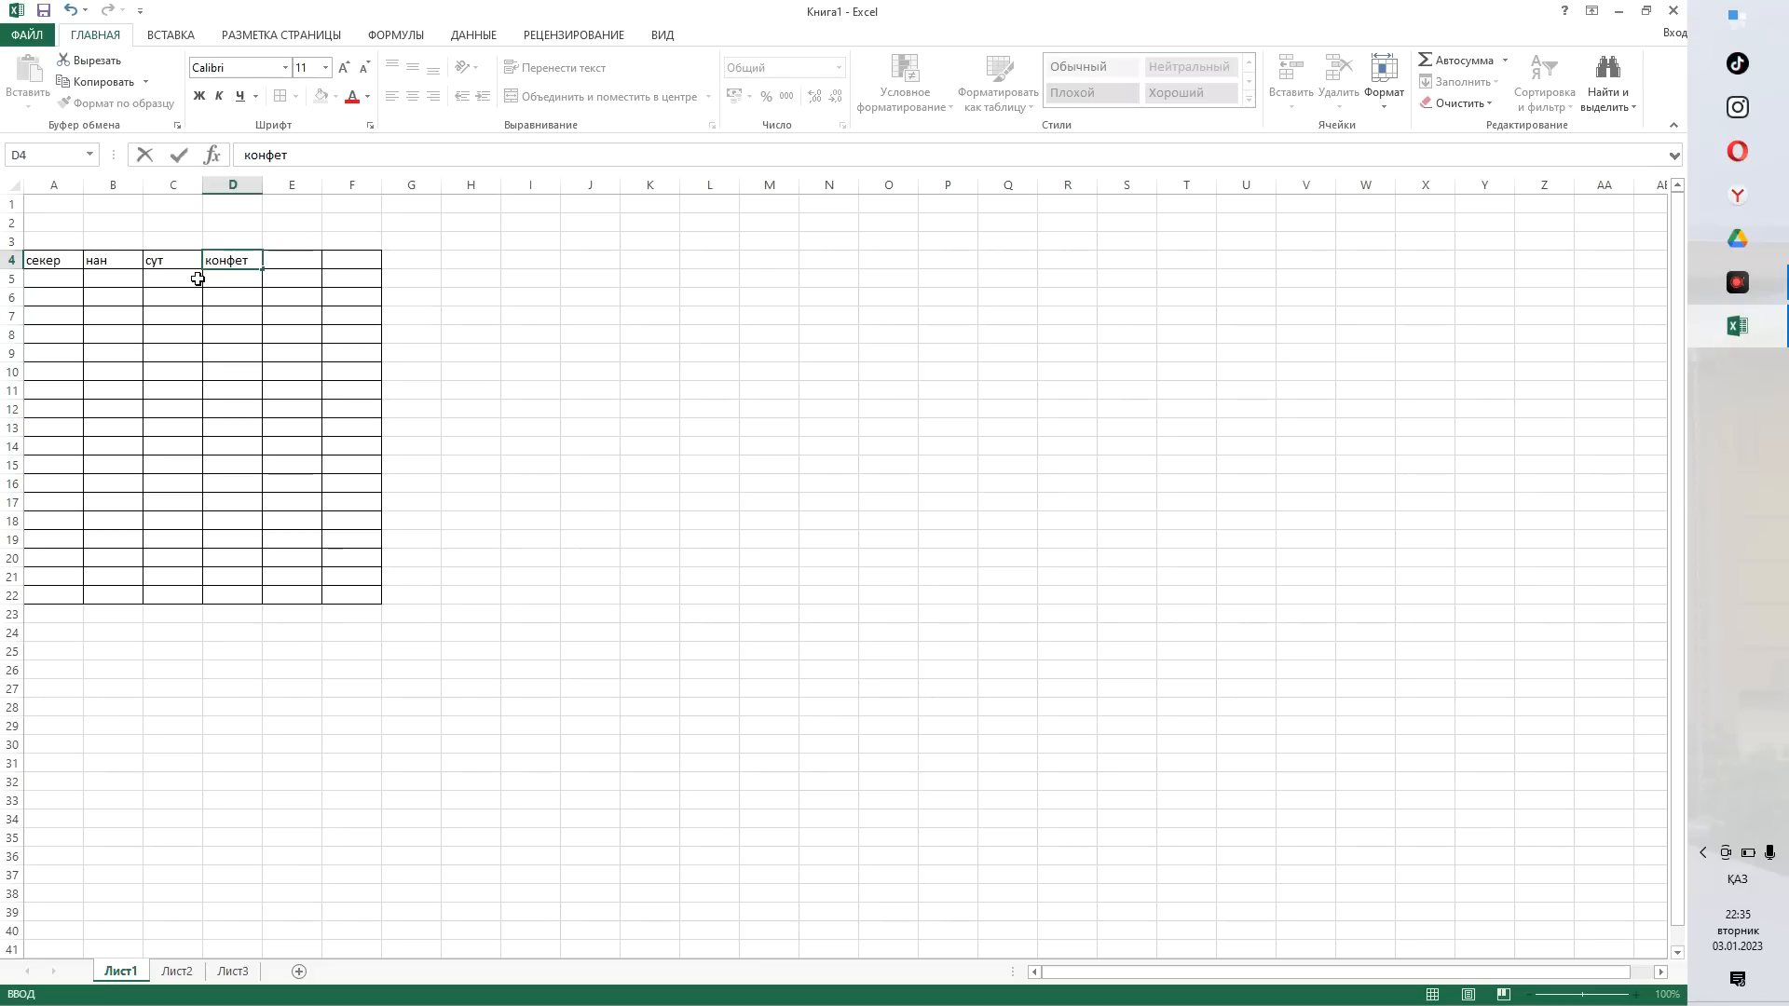
type("онфет")
left_click(71, 283)
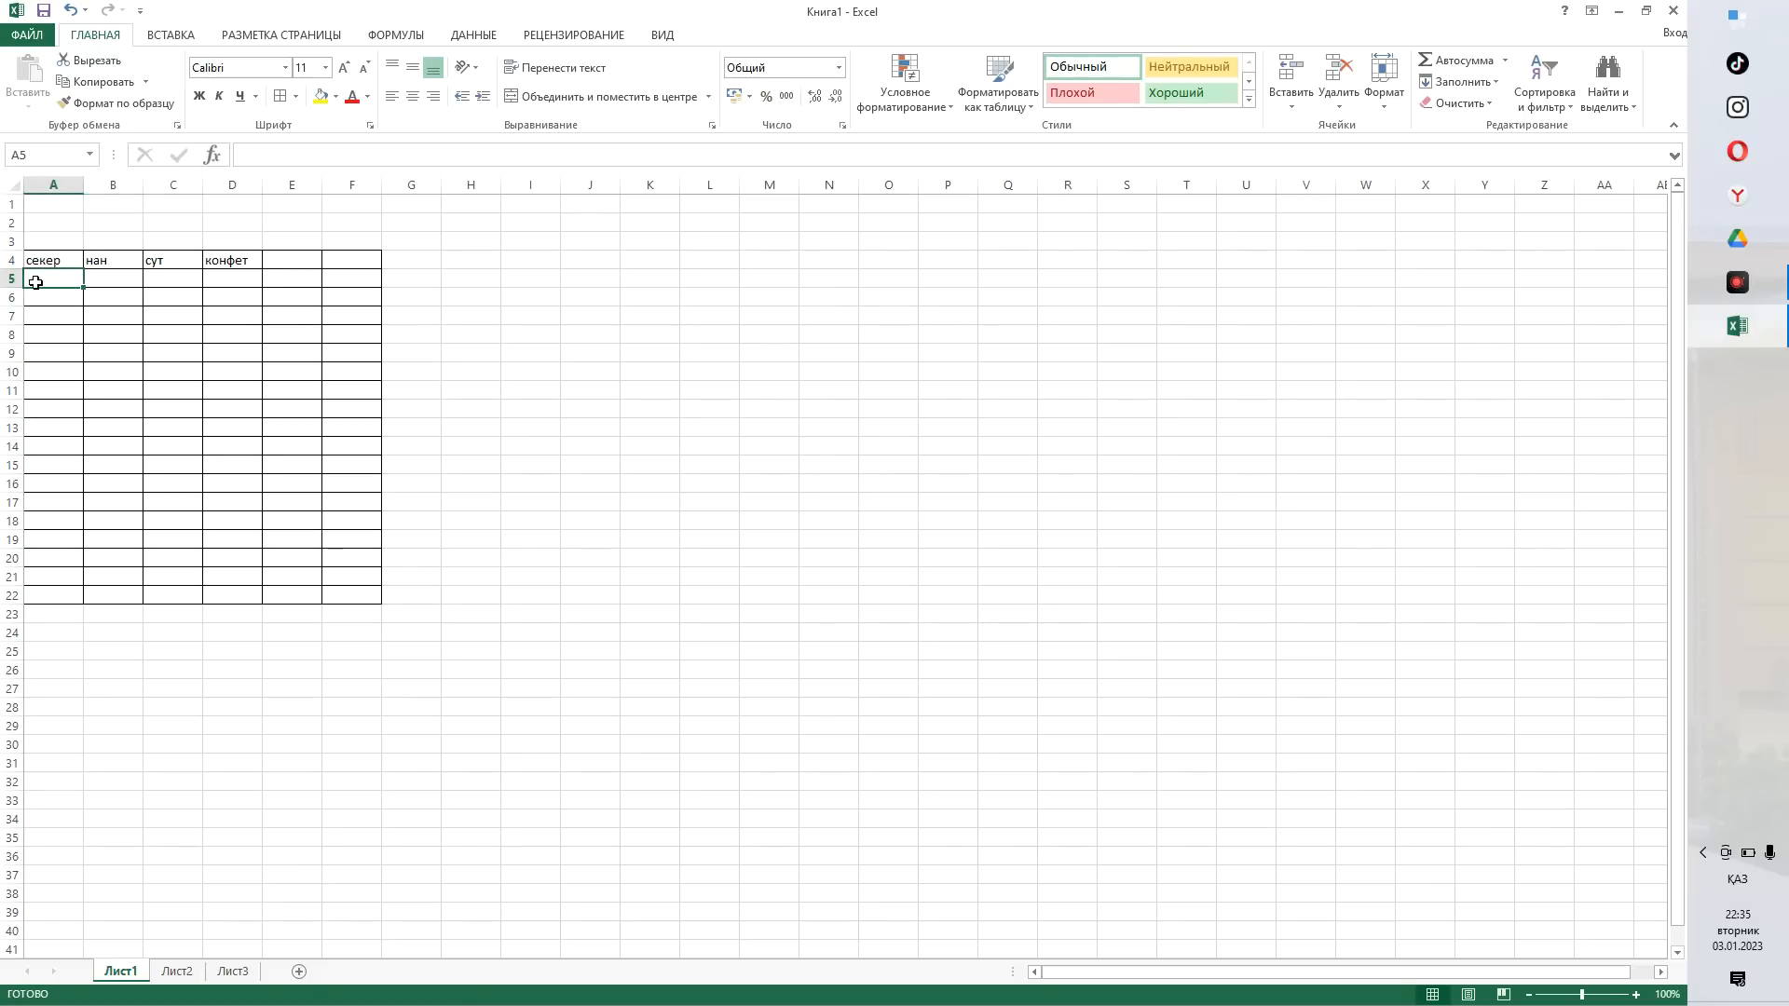
double_click(36, 283)
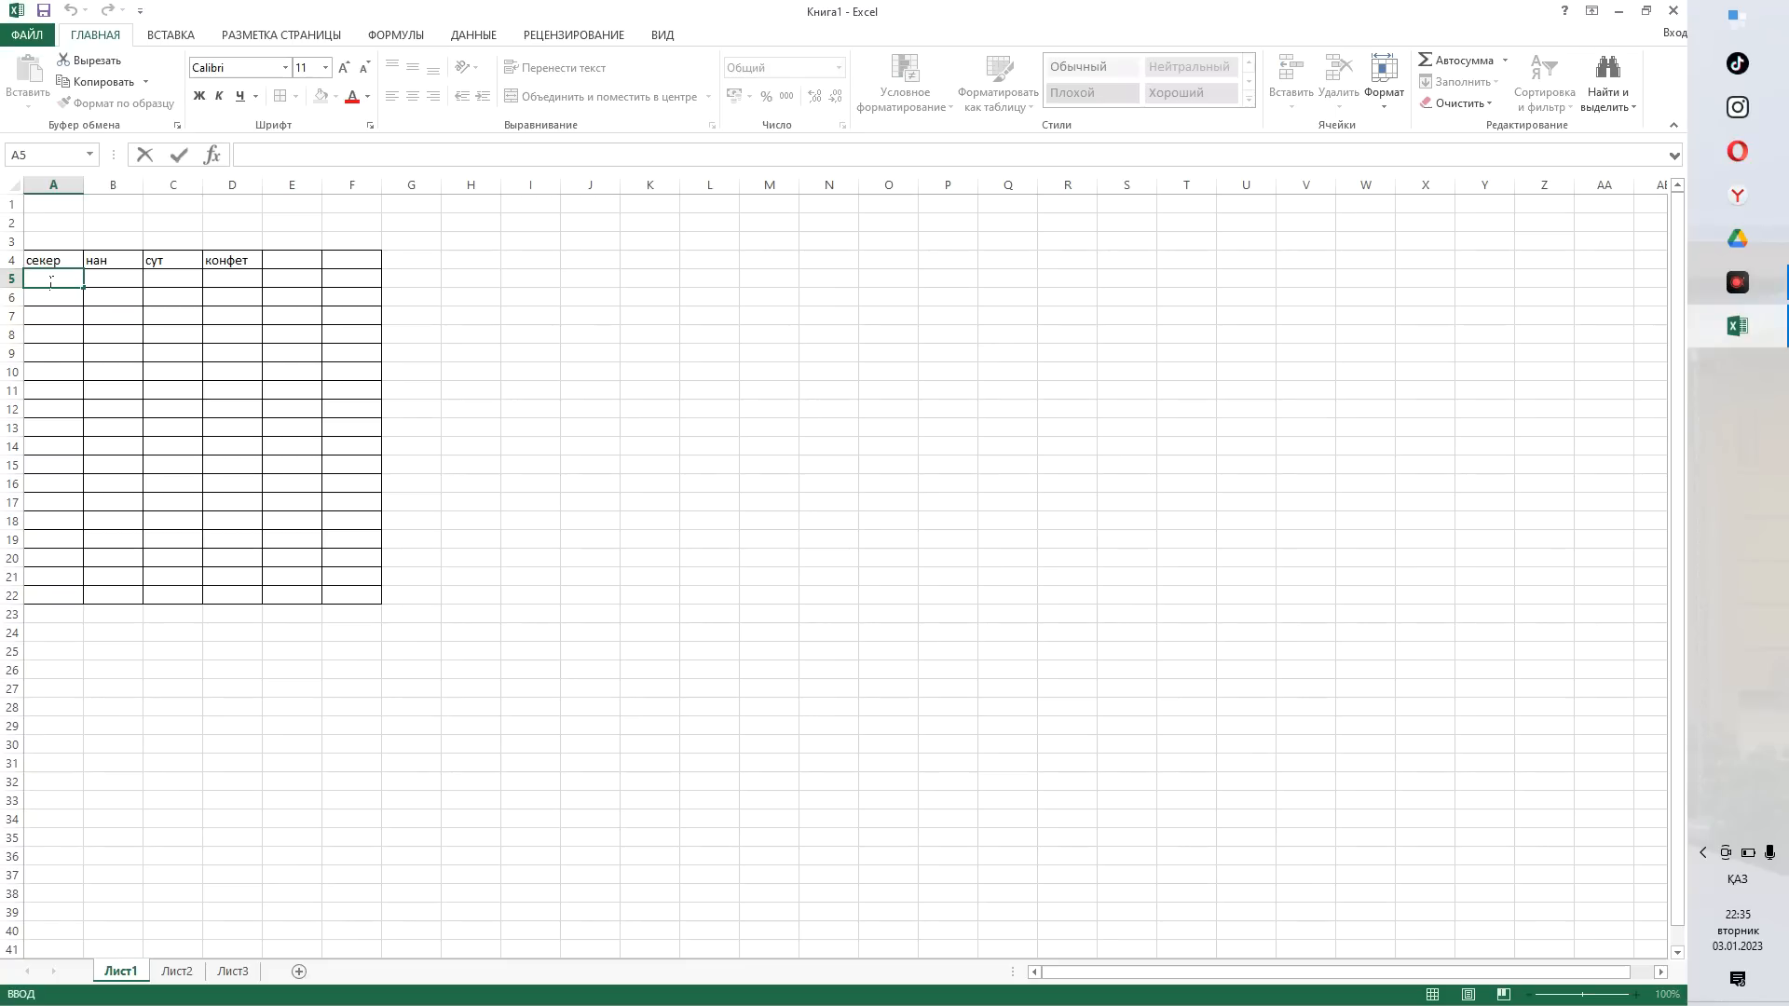
type("әғқ")
key("Return")
type("300")
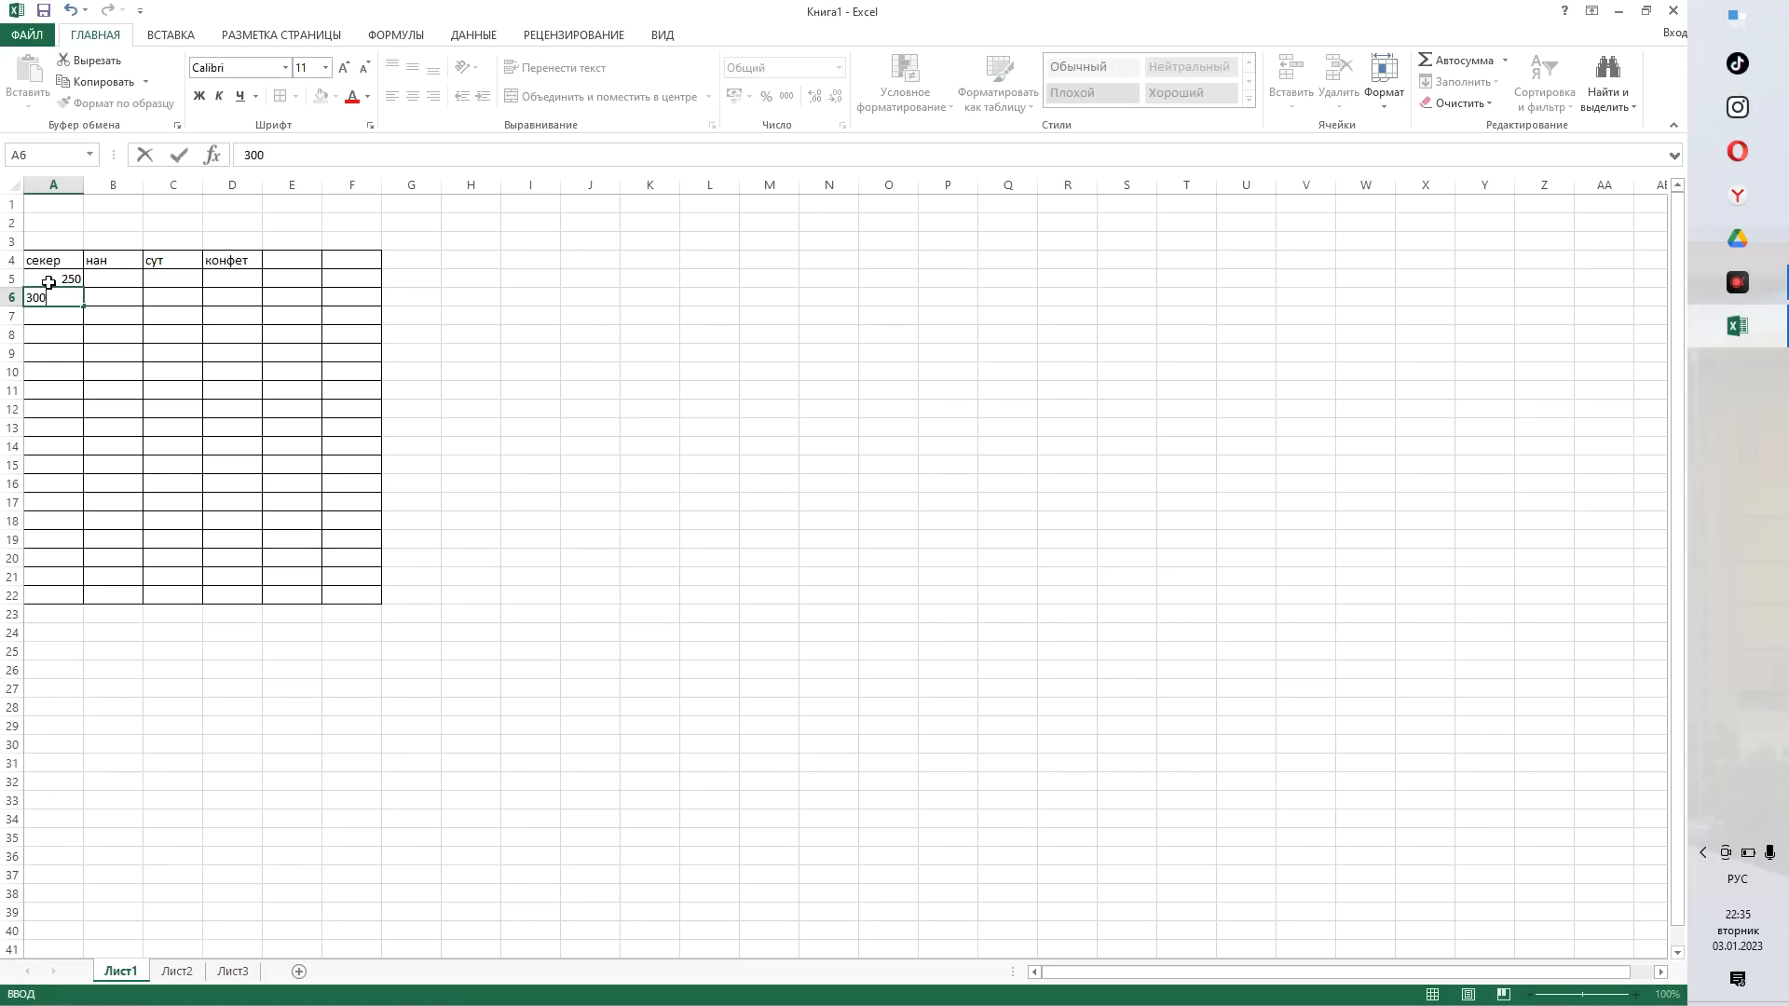
key("Return")
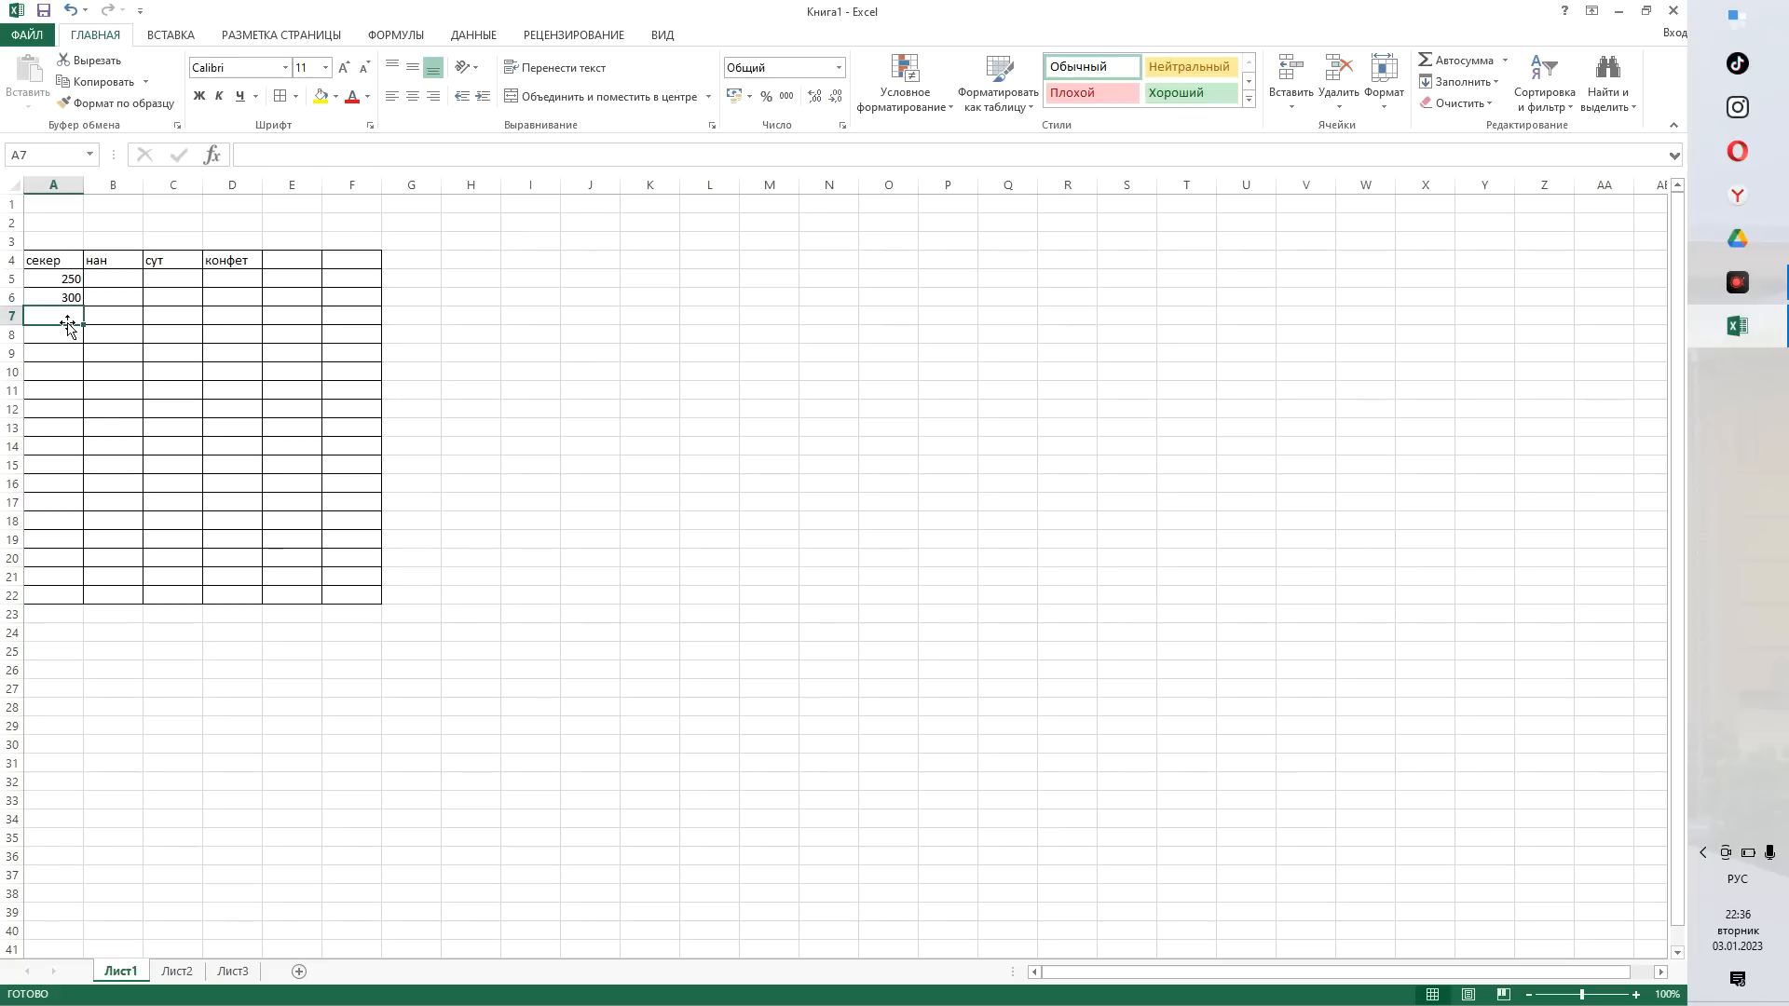
left_click(74, 294)
key("BackSpace")
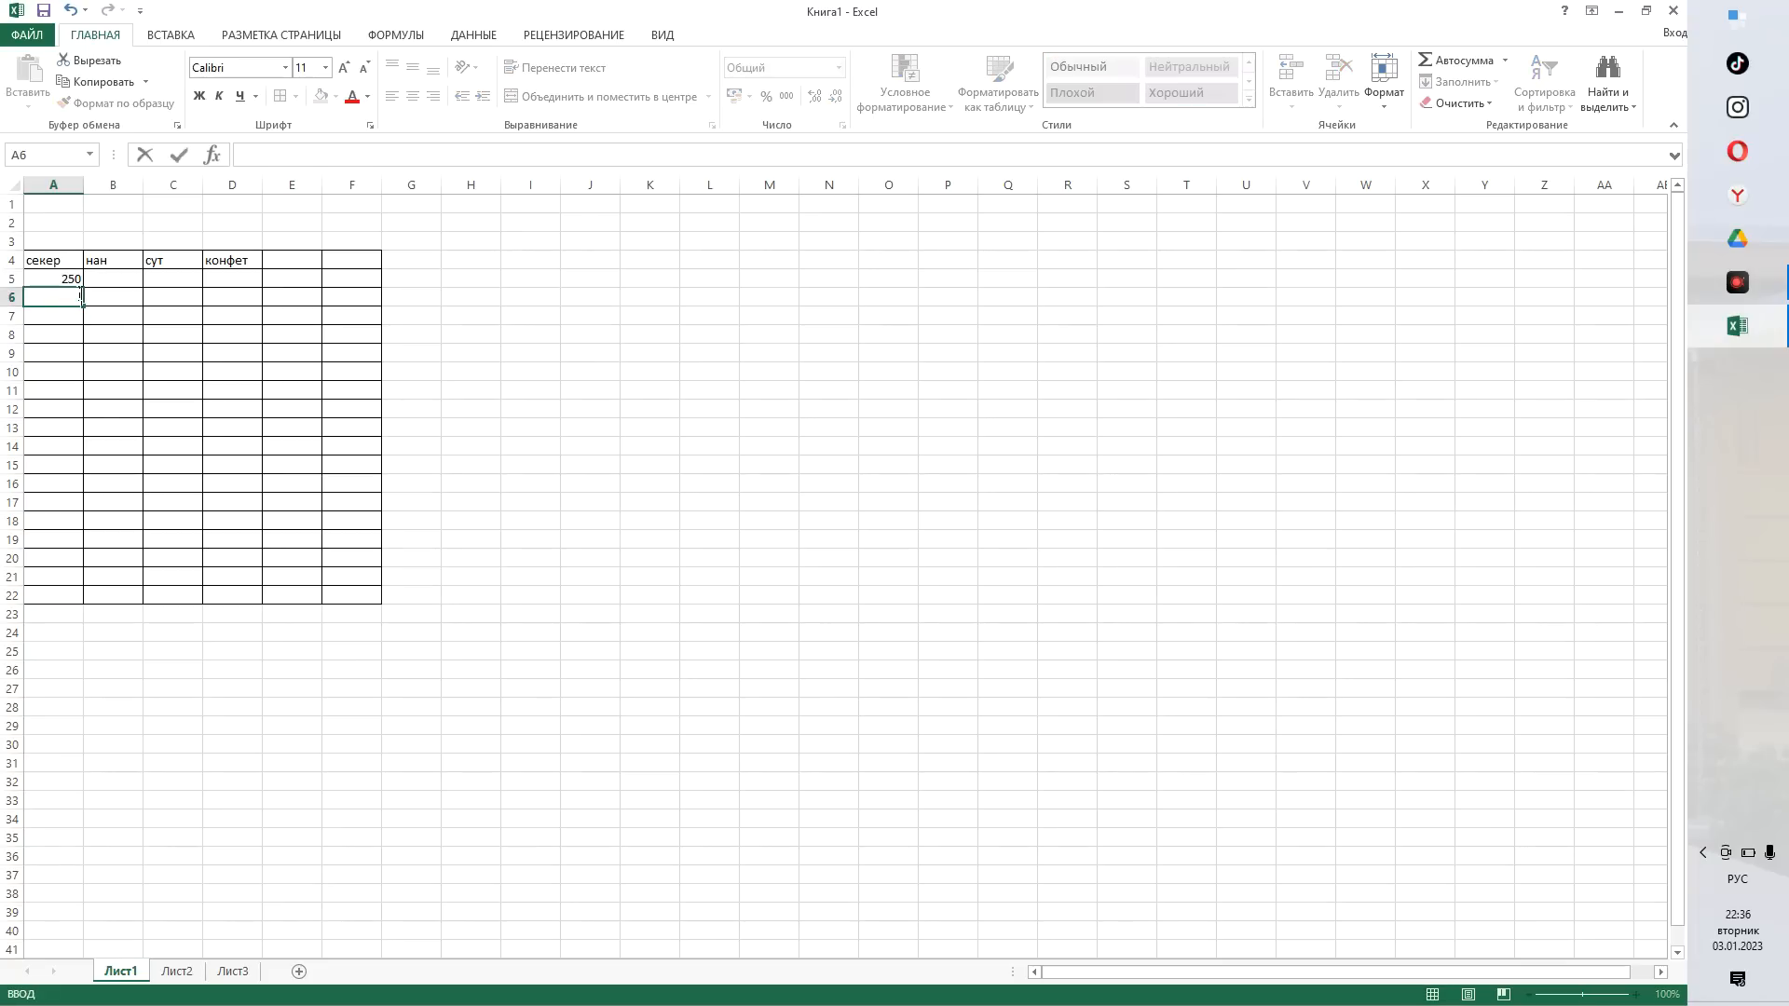
left_click(72, 278)
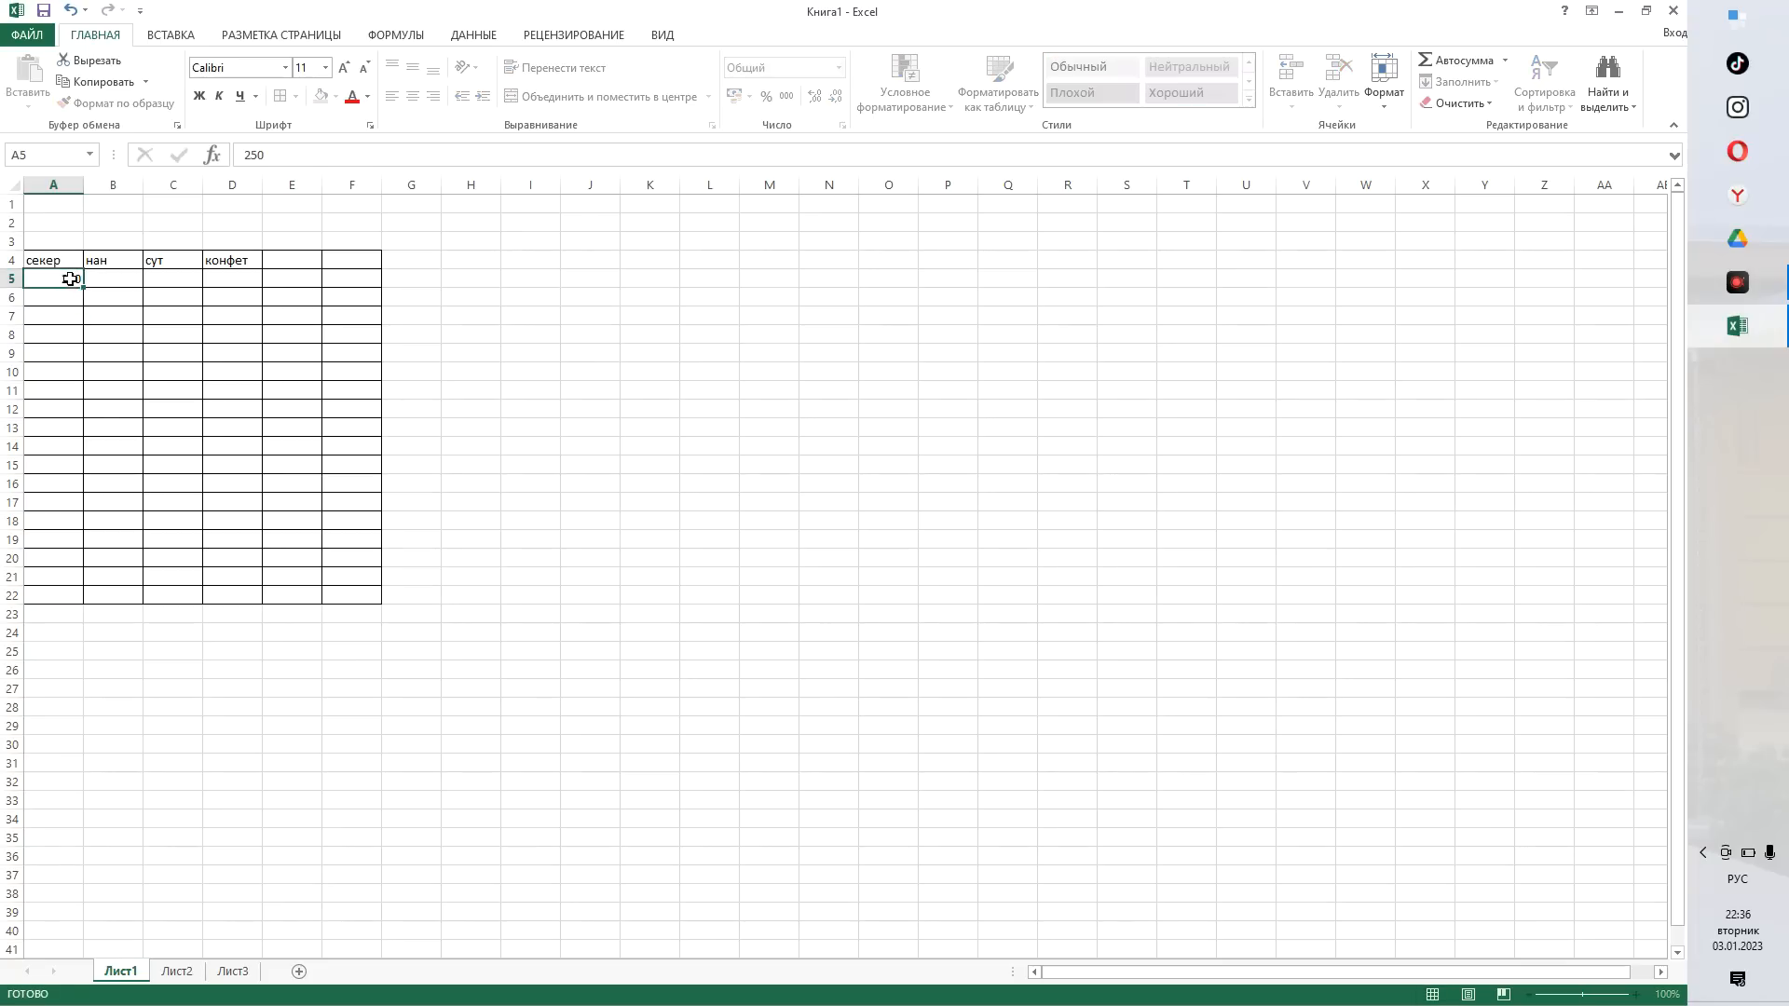
key("BackSpace")
- Move the product name нан from cell B4 to cell A5 by cutting and pasting it
left_click(93, 263)
right_click(93, 263)
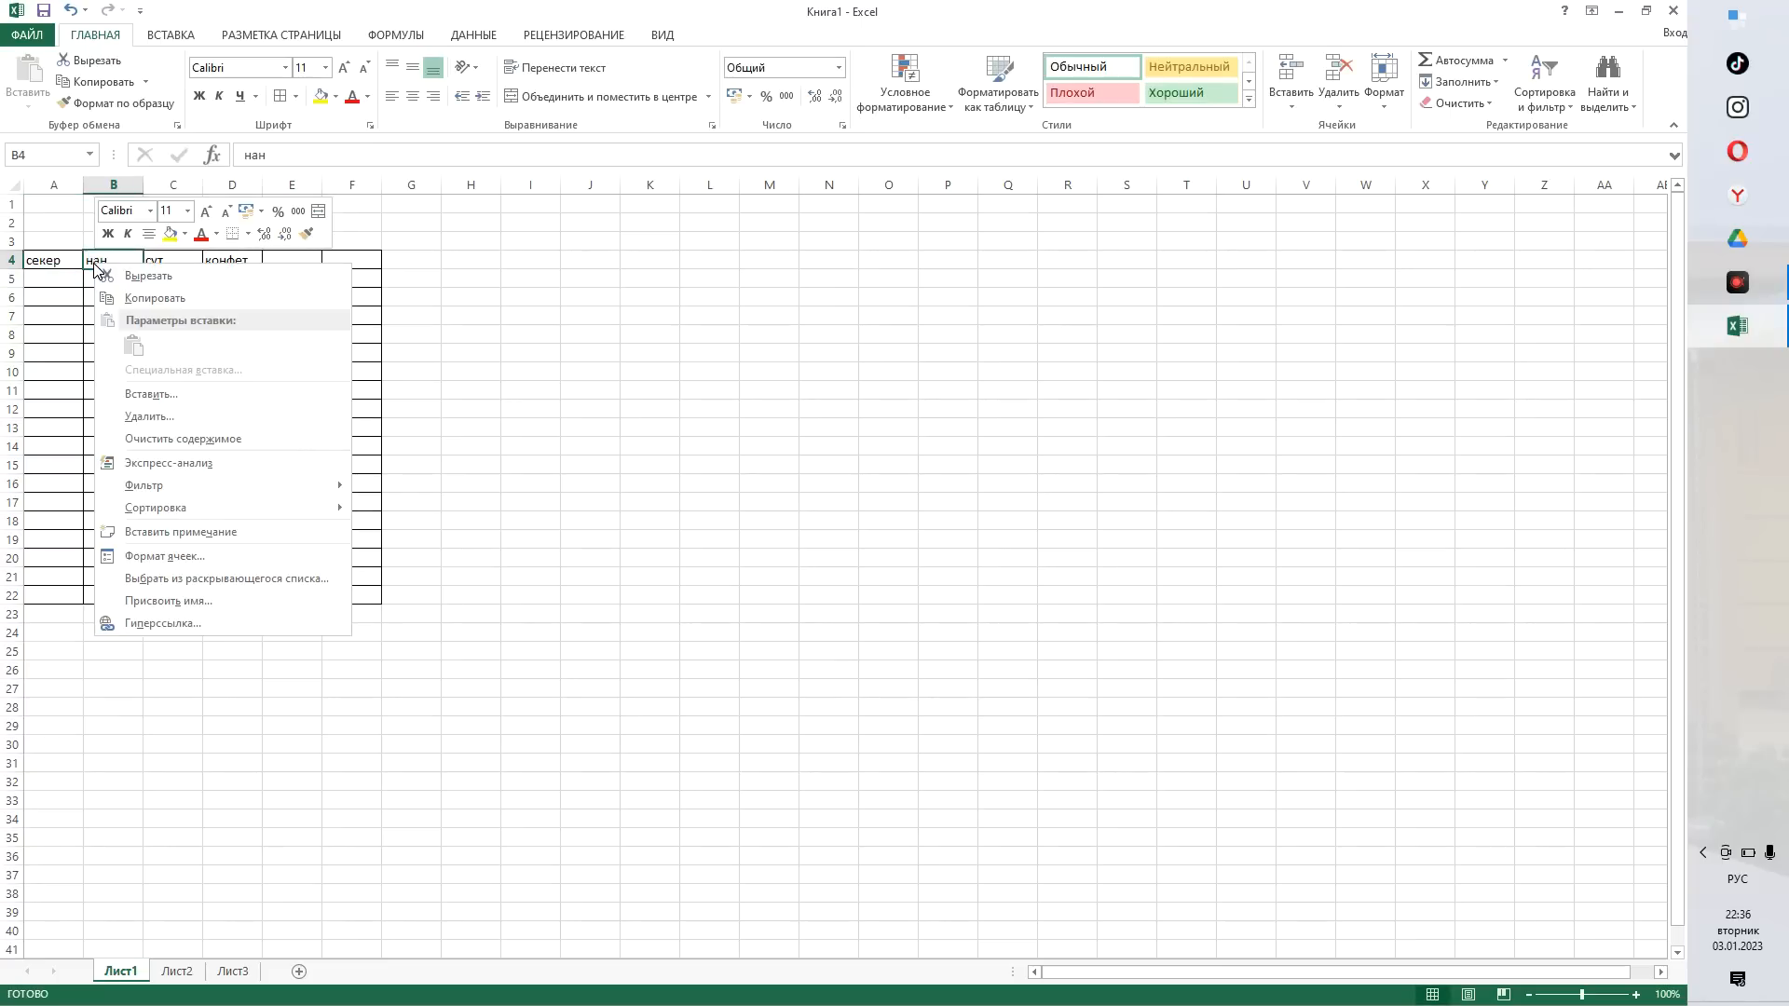
left_click(135, 276)
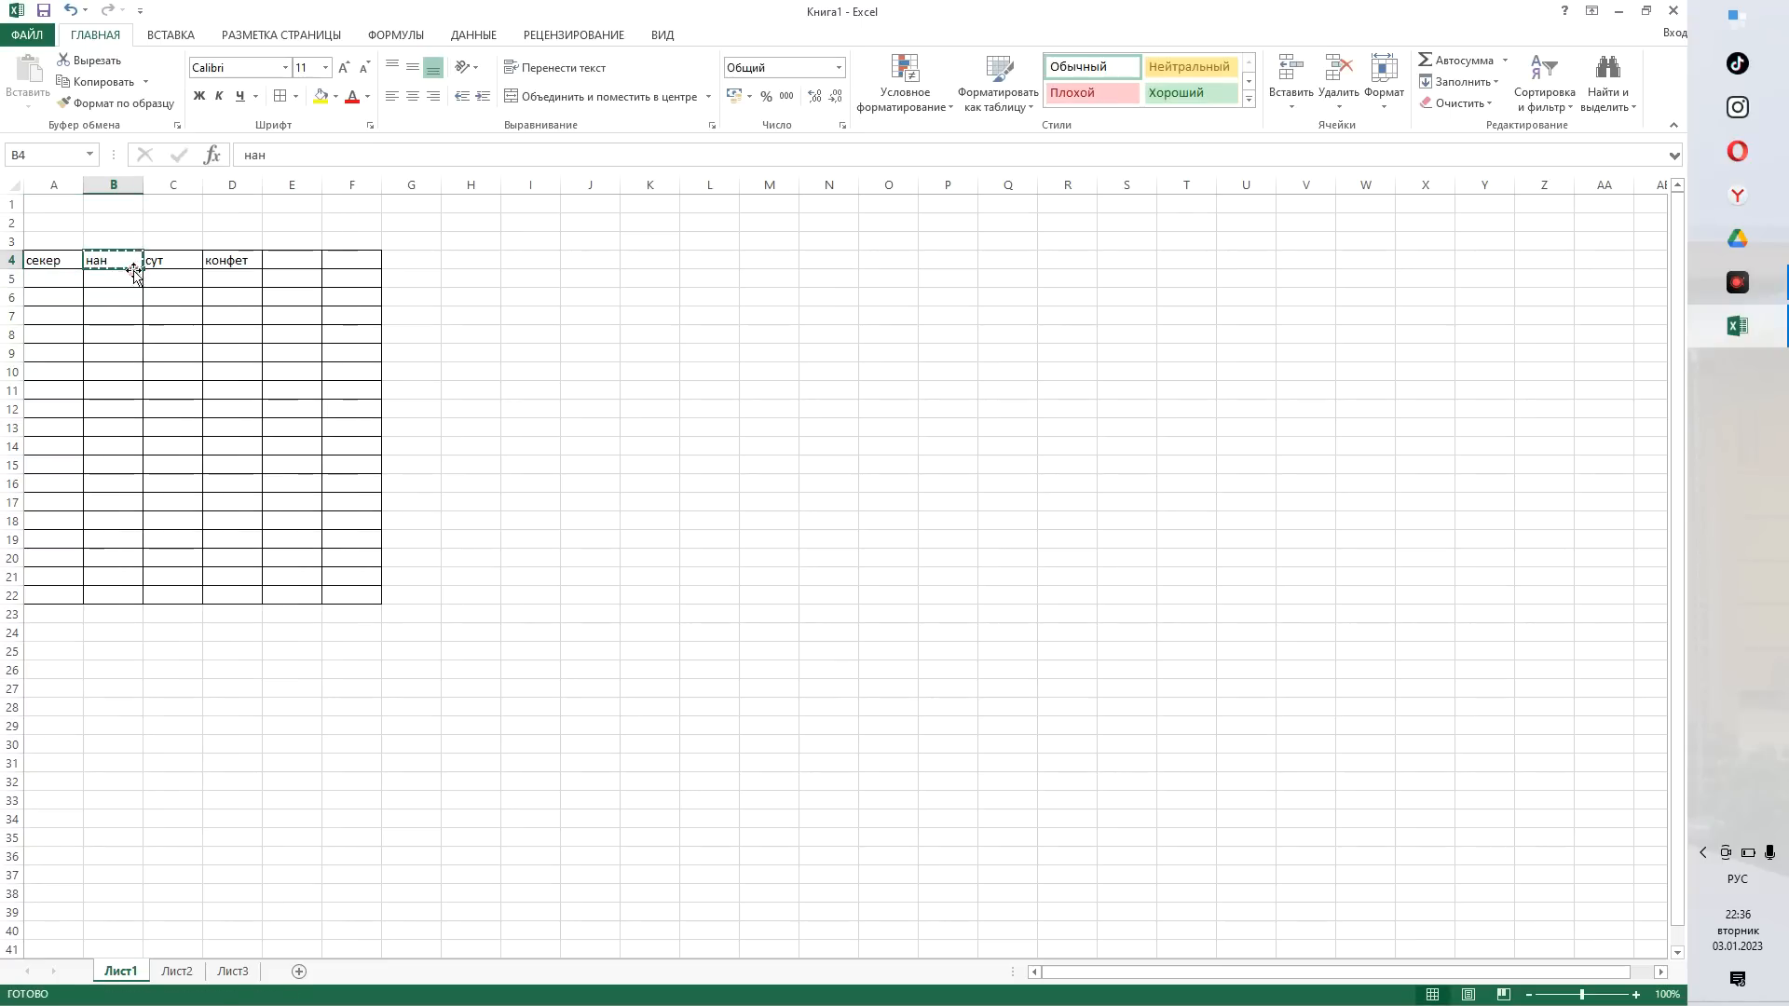
left_click(60, 285)
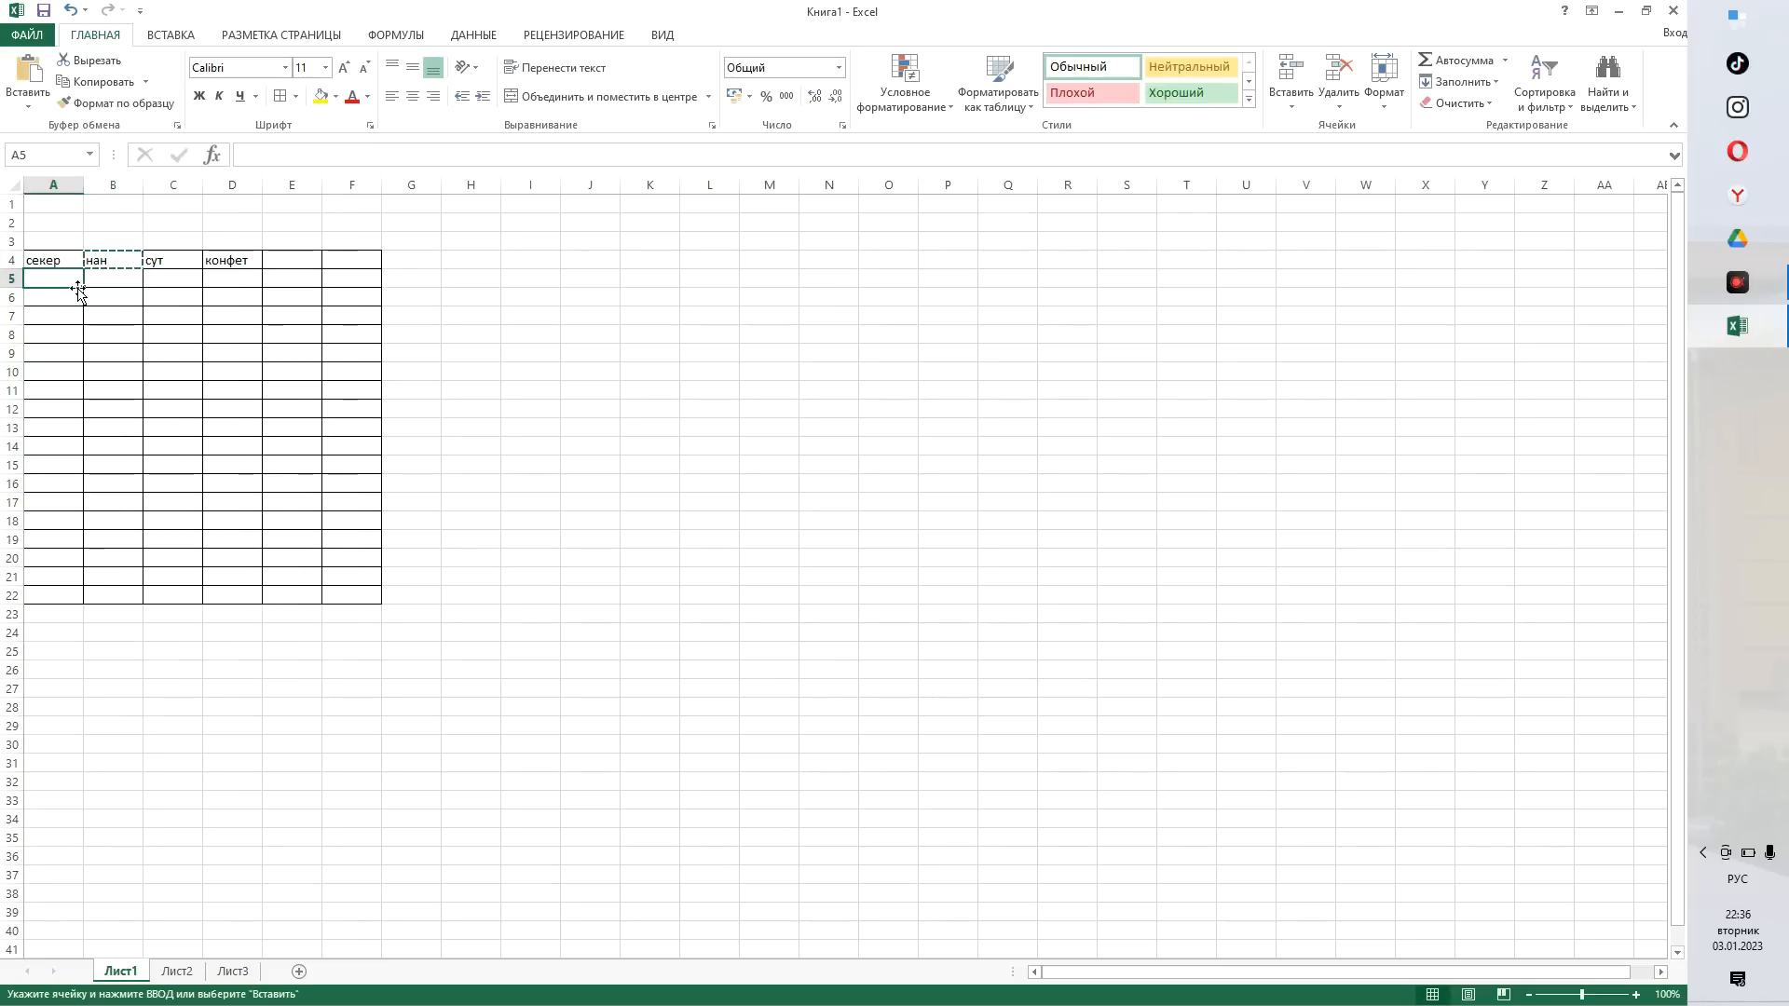
right_click(62, 289)
left_click(122, 367)
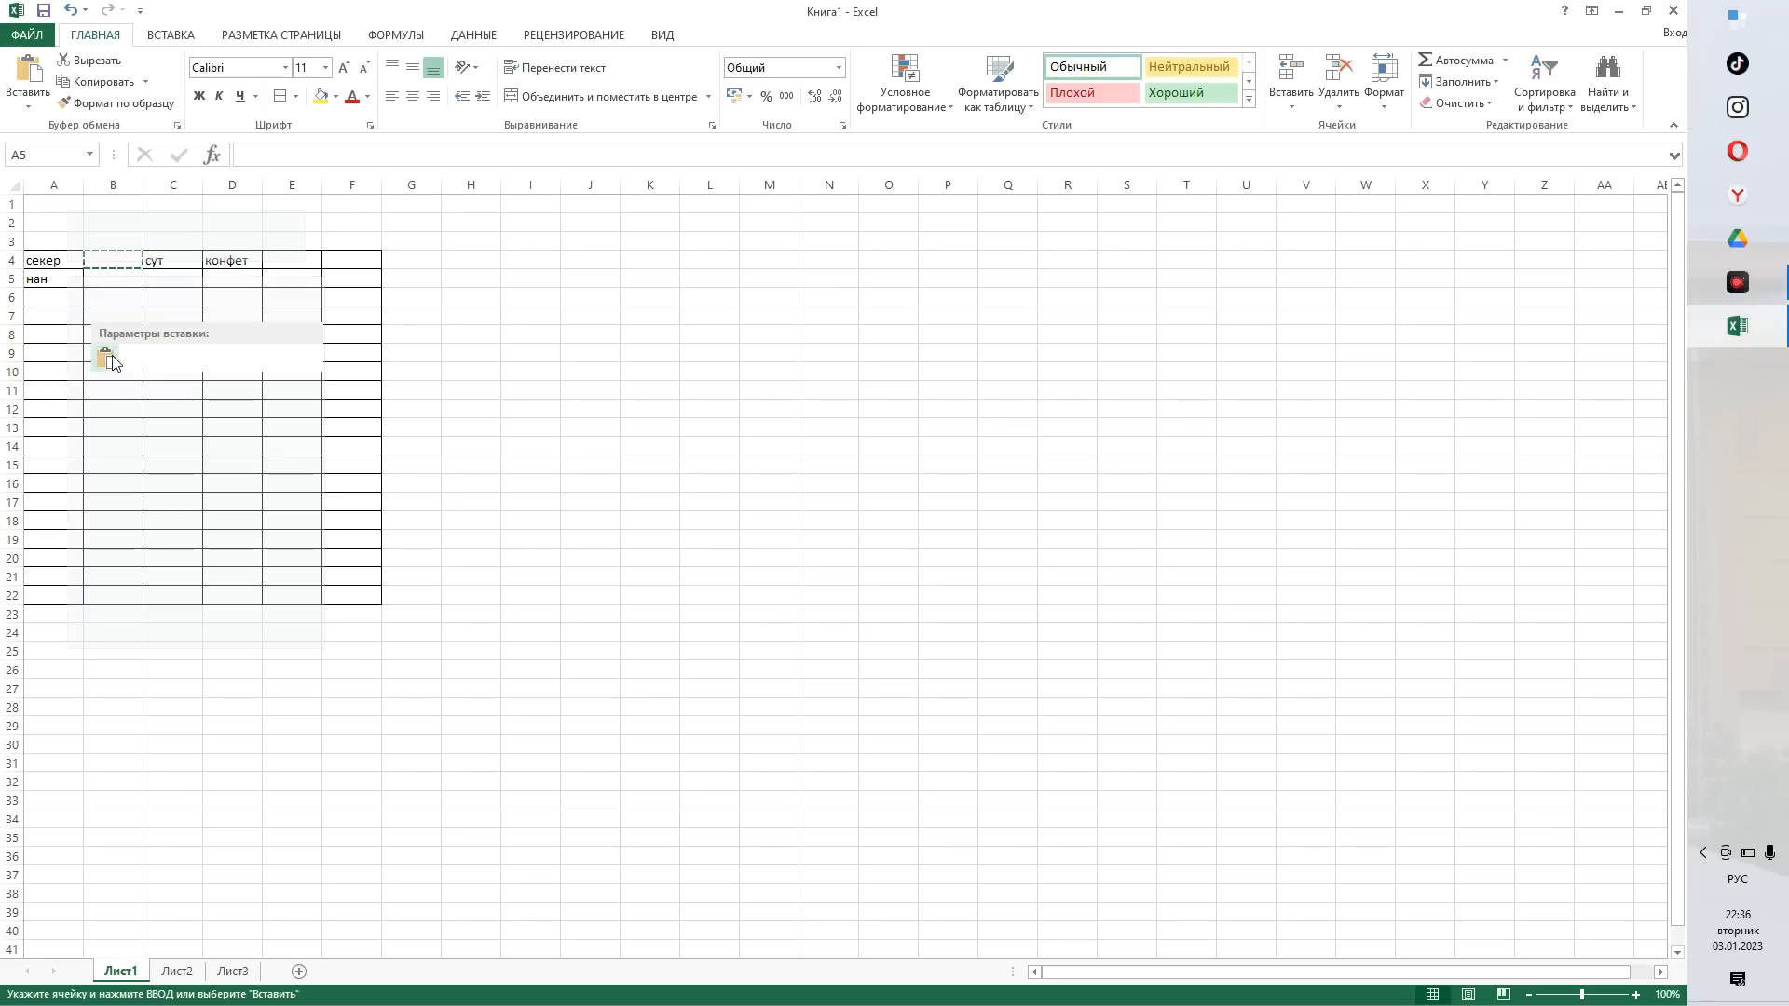
- Move the product name сут from cell C4 to cell A6 by cutting and pasting it
left_click(176, 265)
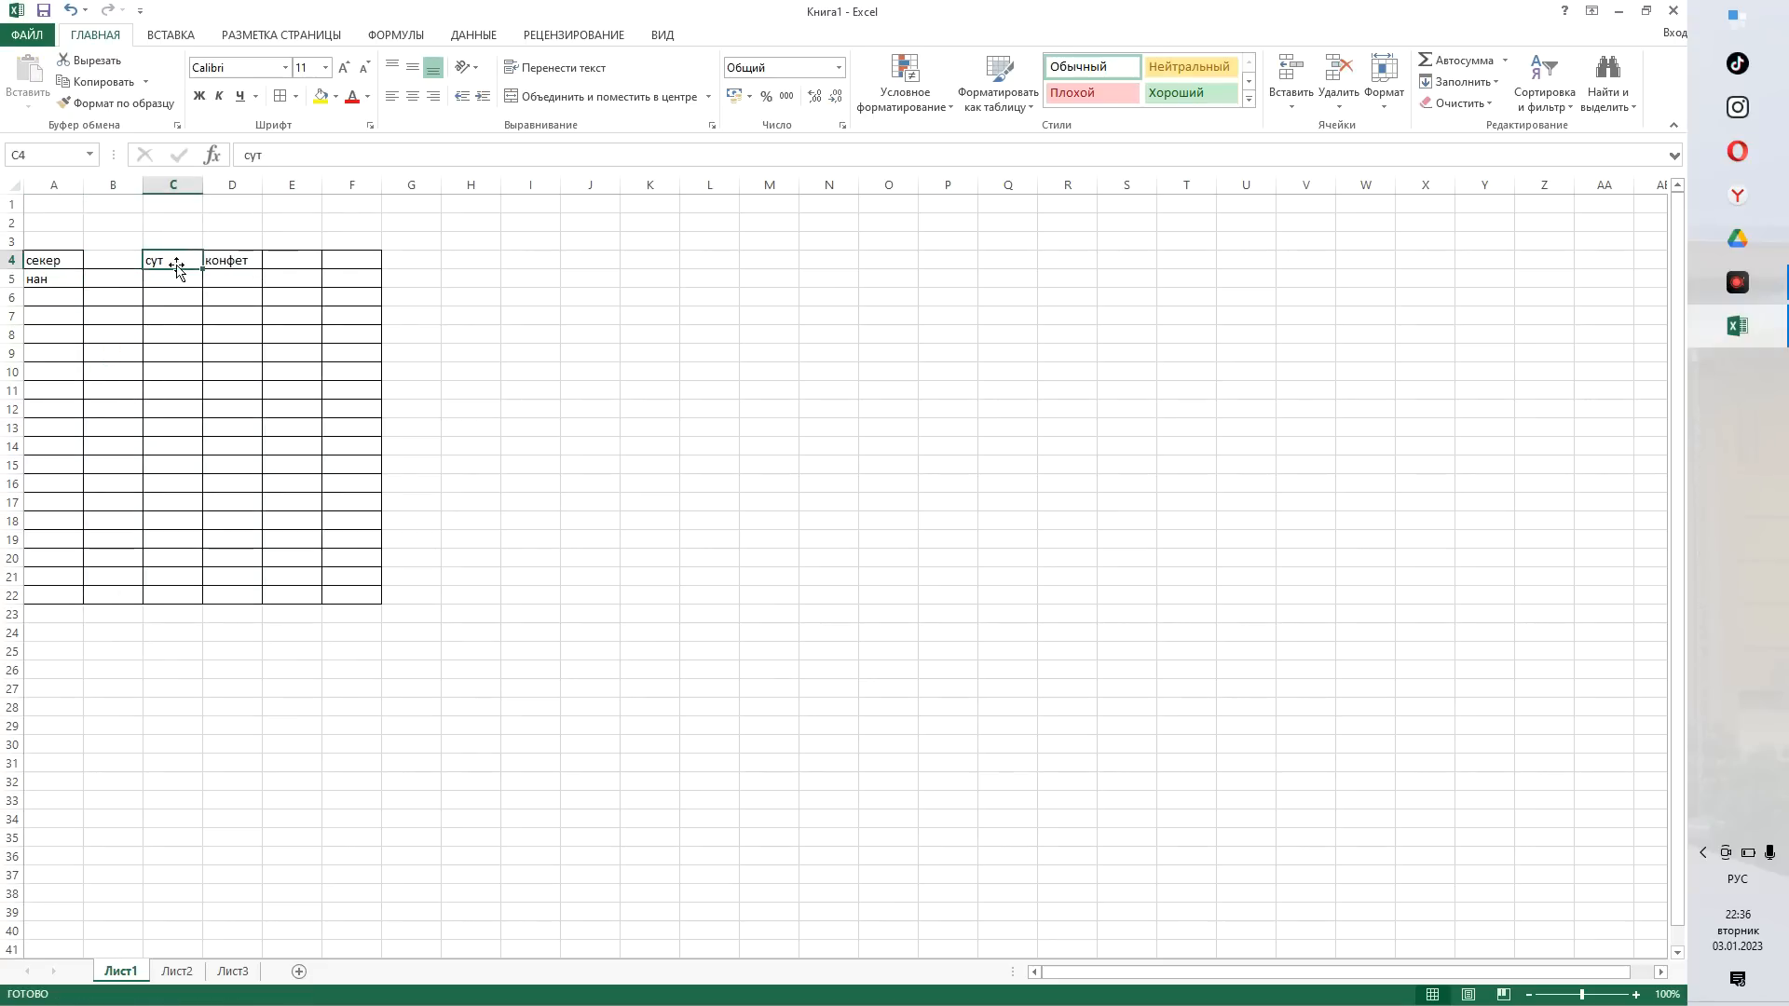
right_click(176, 264)
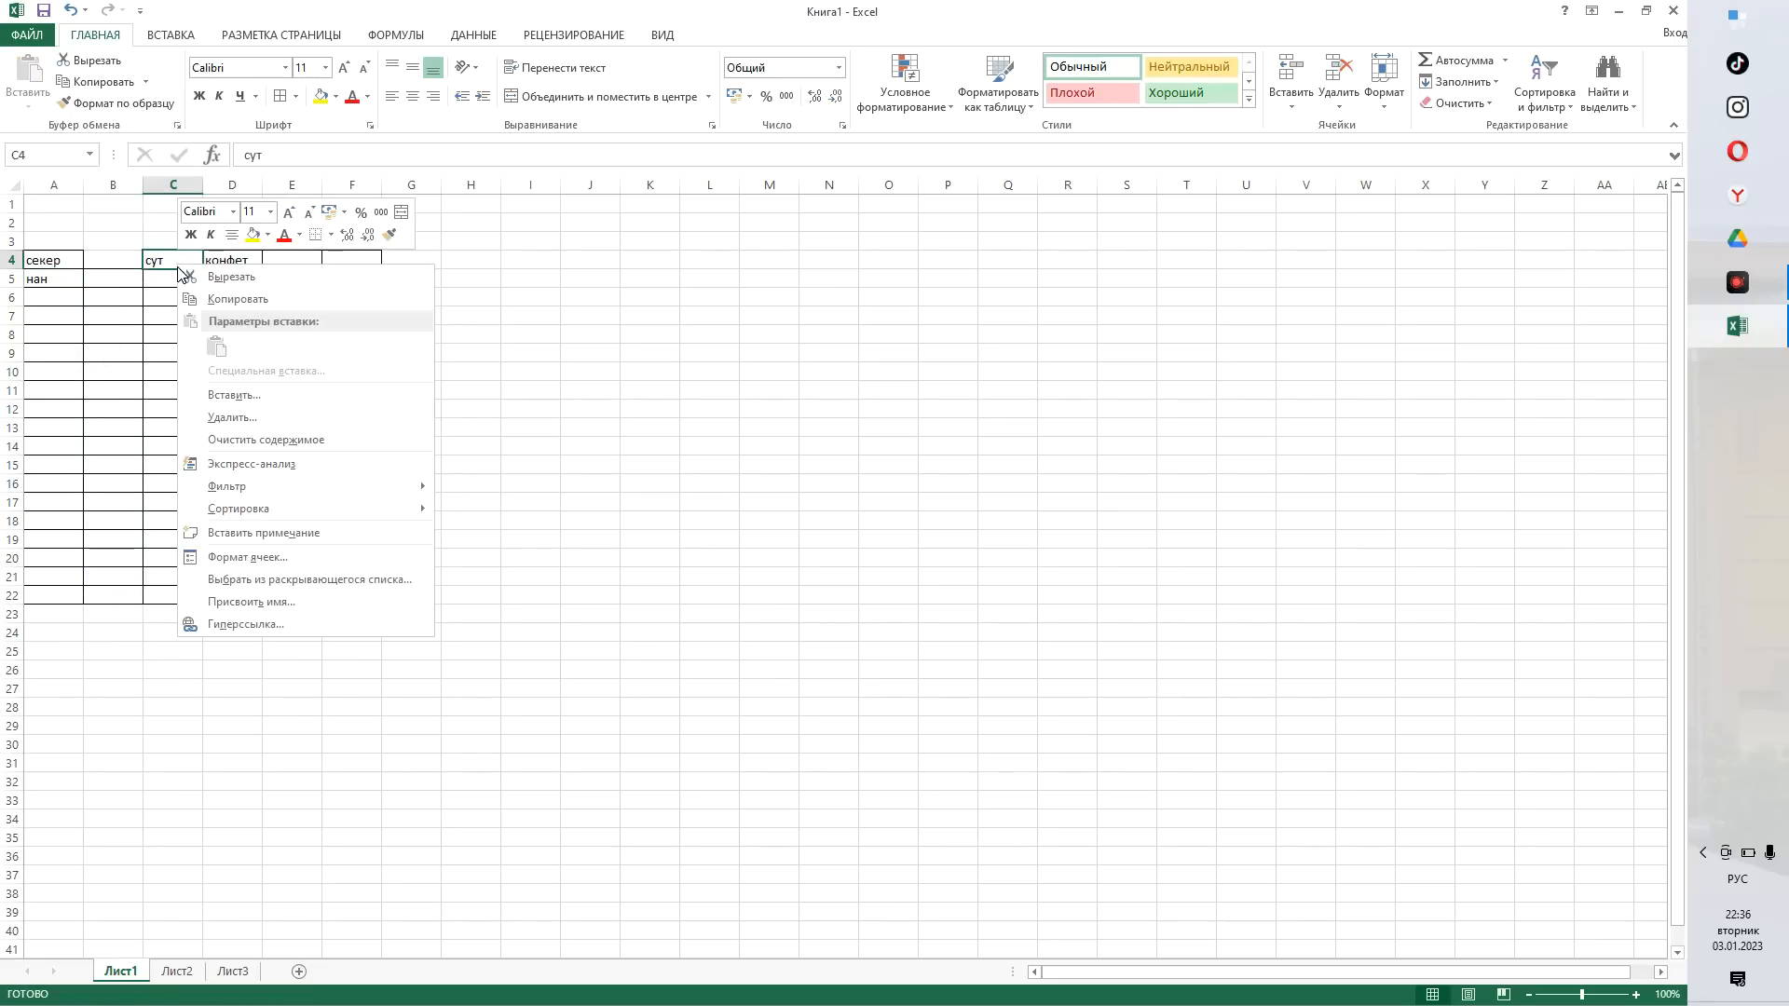
left_click(200, 278)
left_click(53, 300)
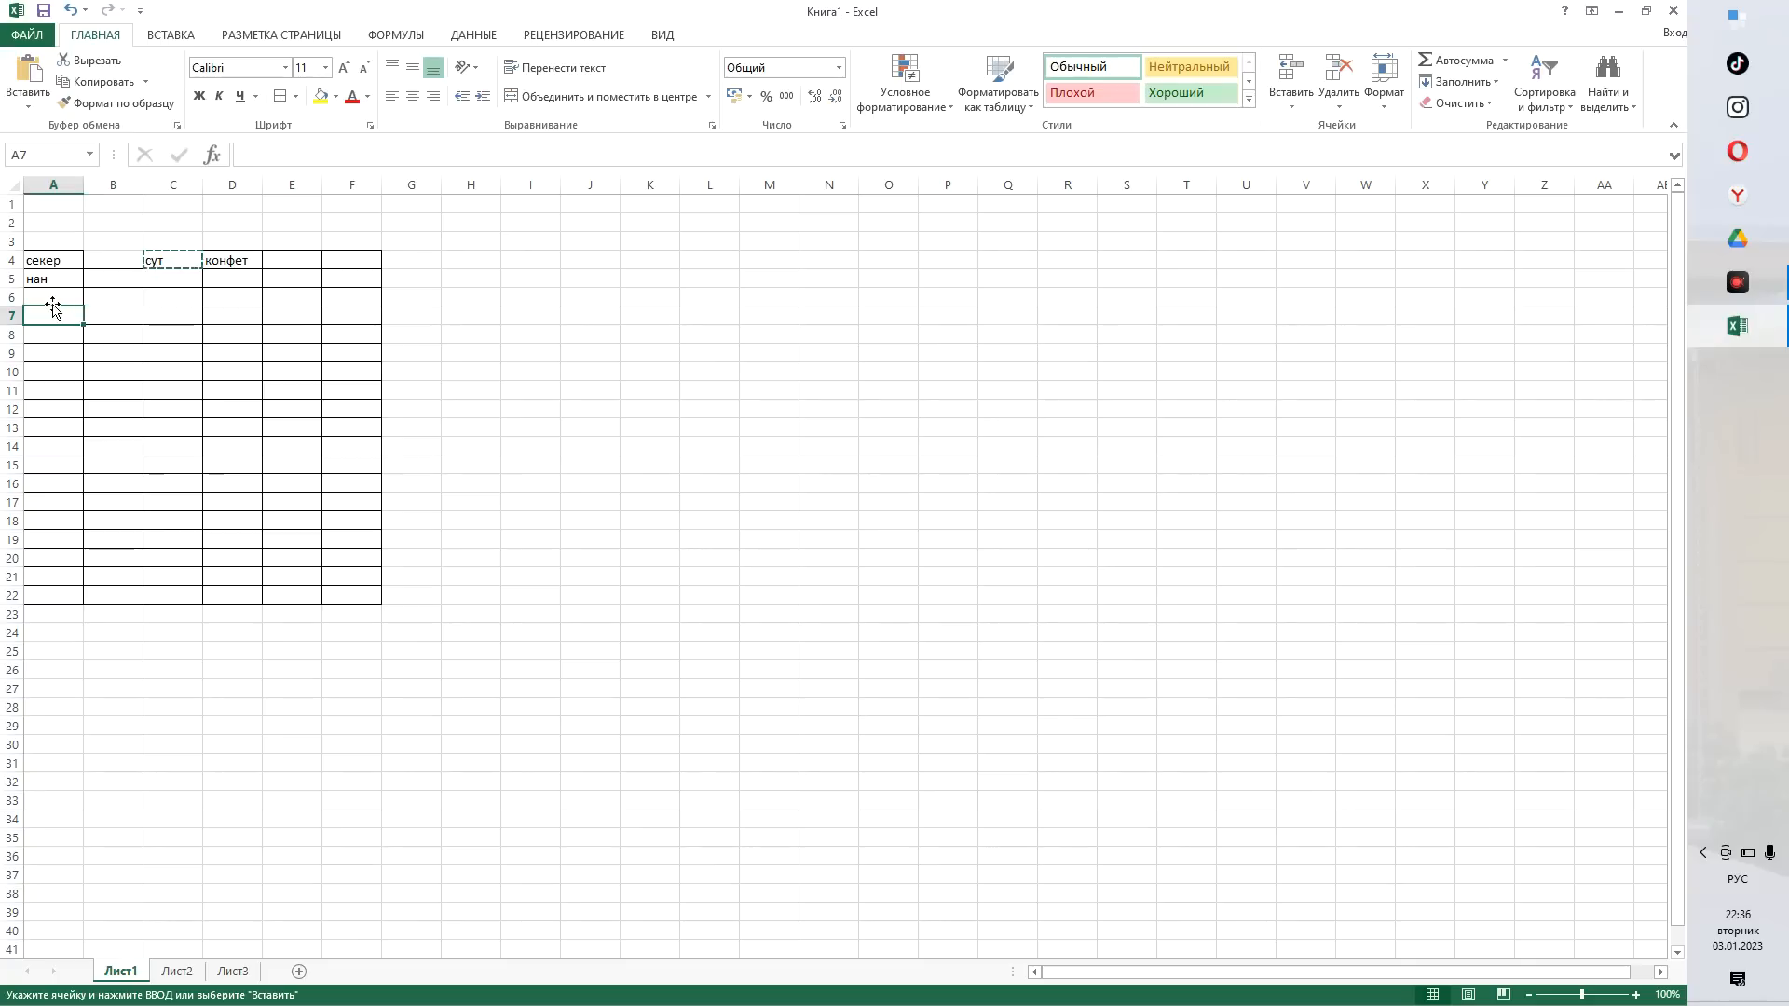
right_click(56, 300)
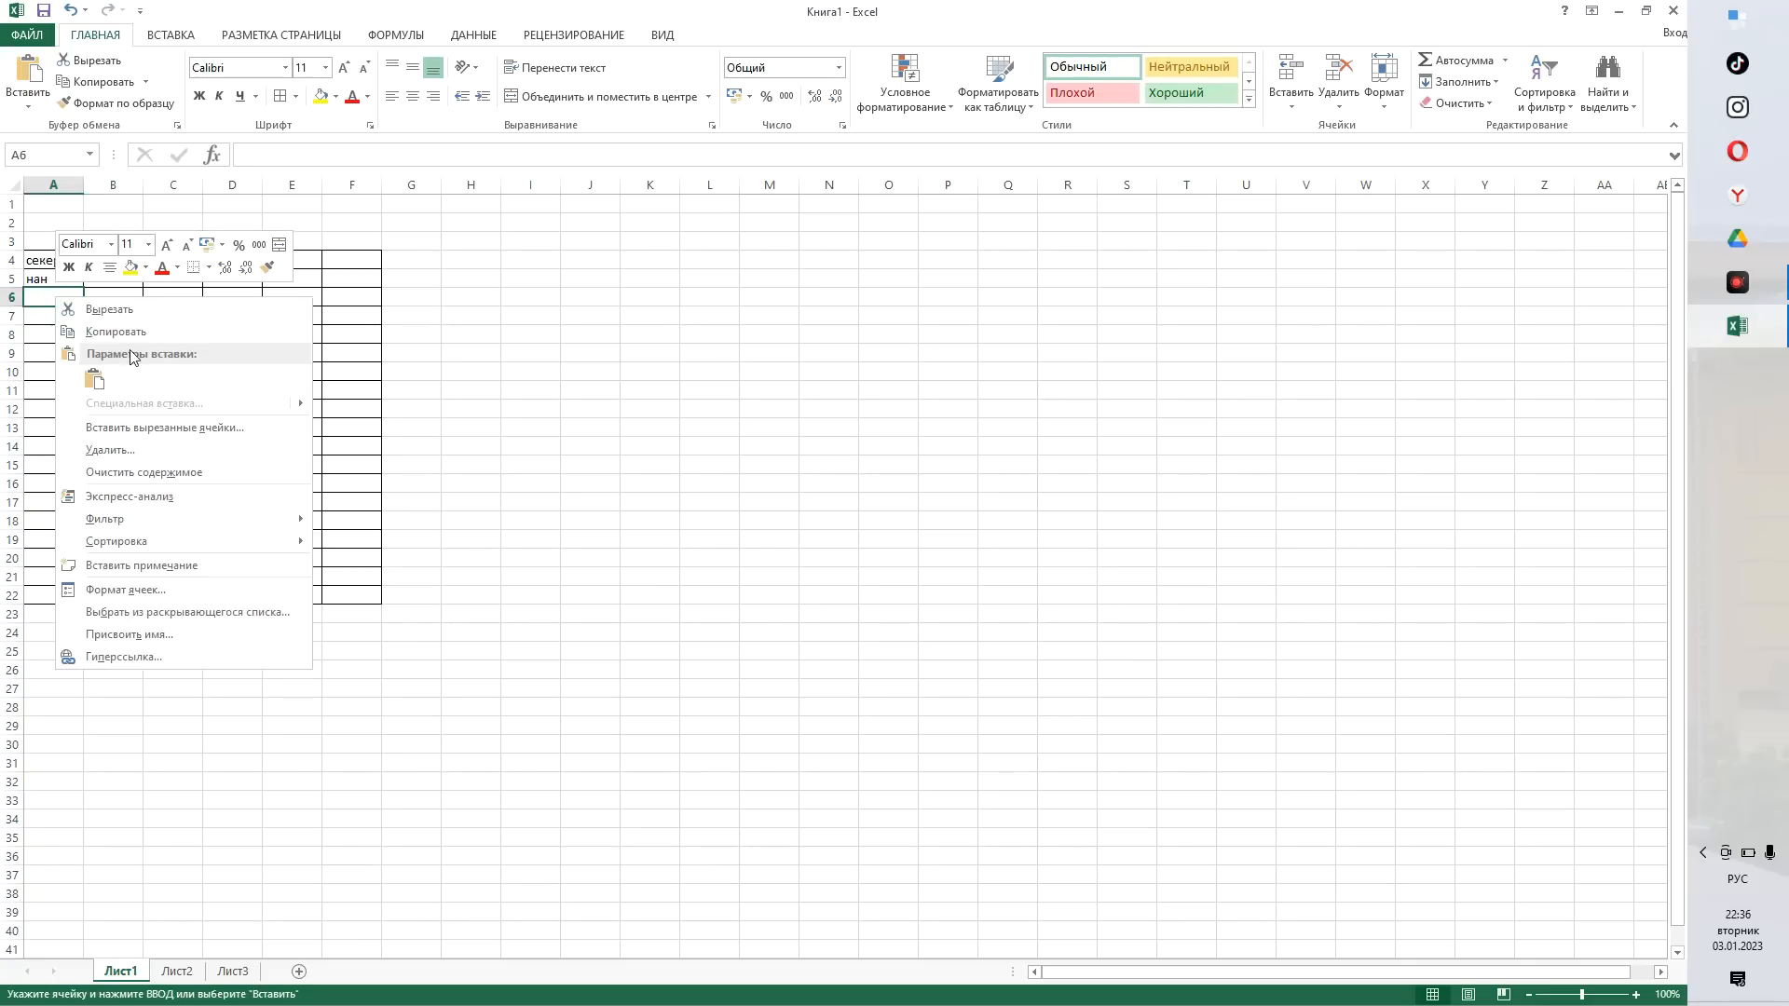
left_click(95, 378)
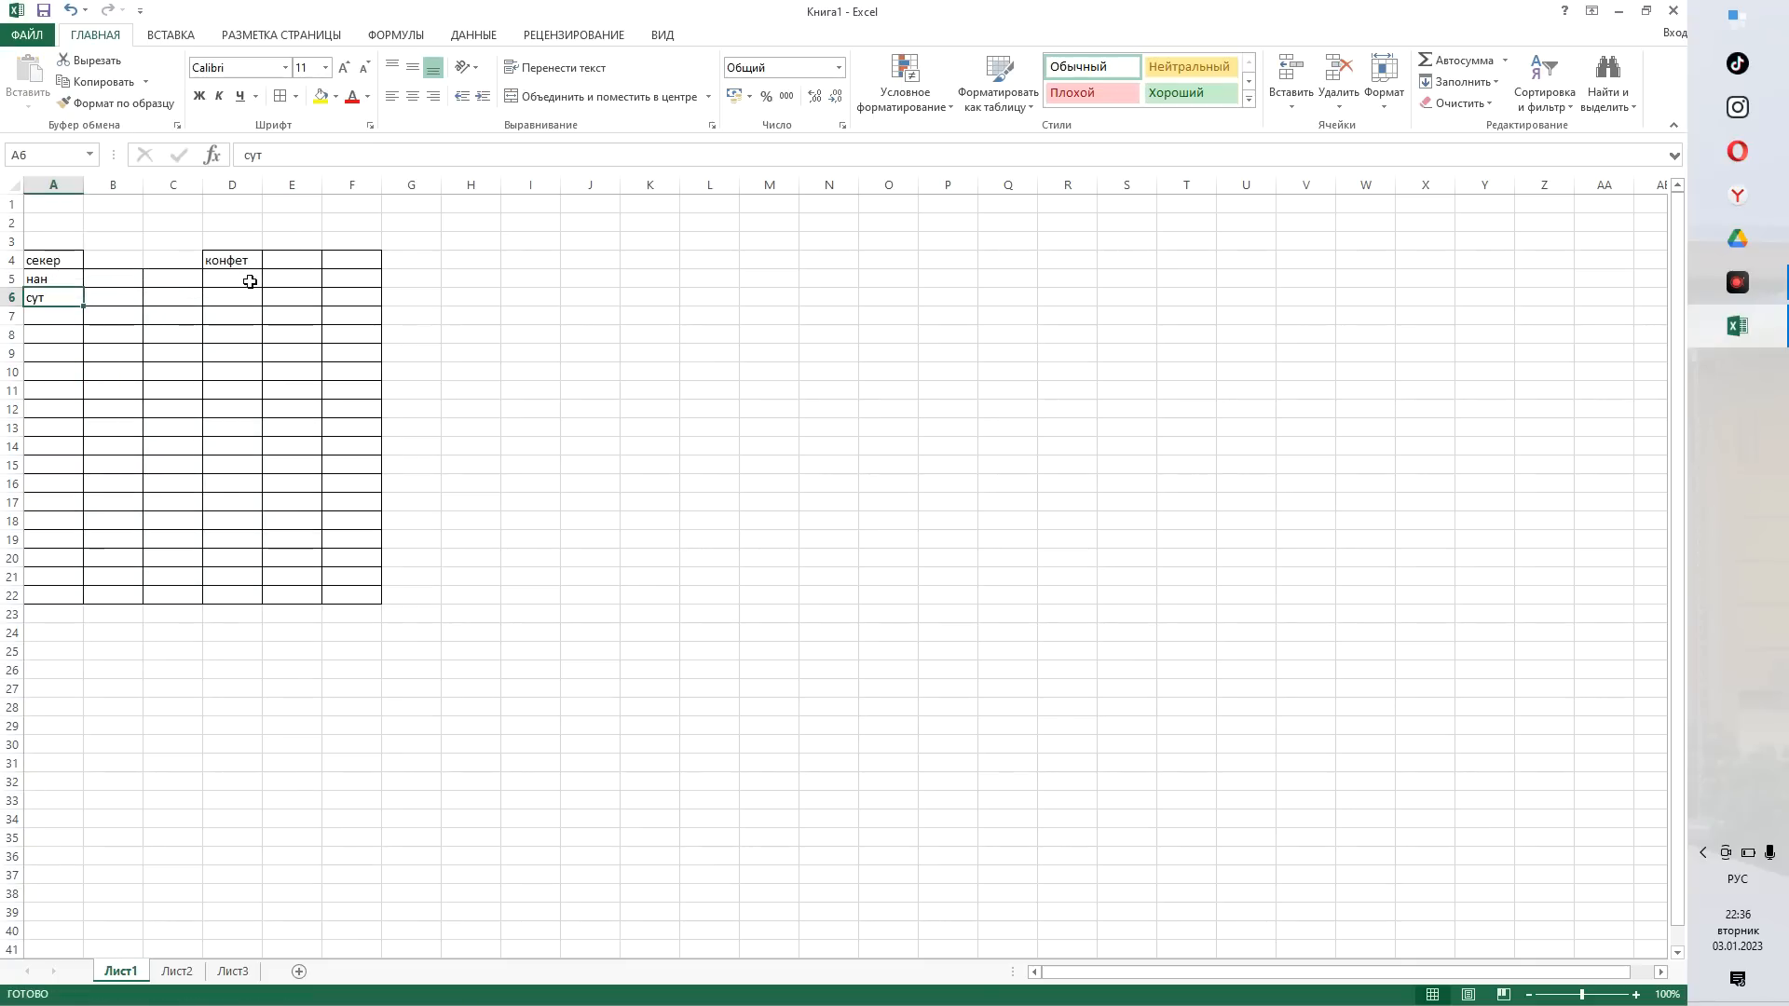
- Move the product name конфет from cell D4 to cell A7 by cutting and pasting it, and deselect the cell
left_click(221, 262)
right_click(223, 264)
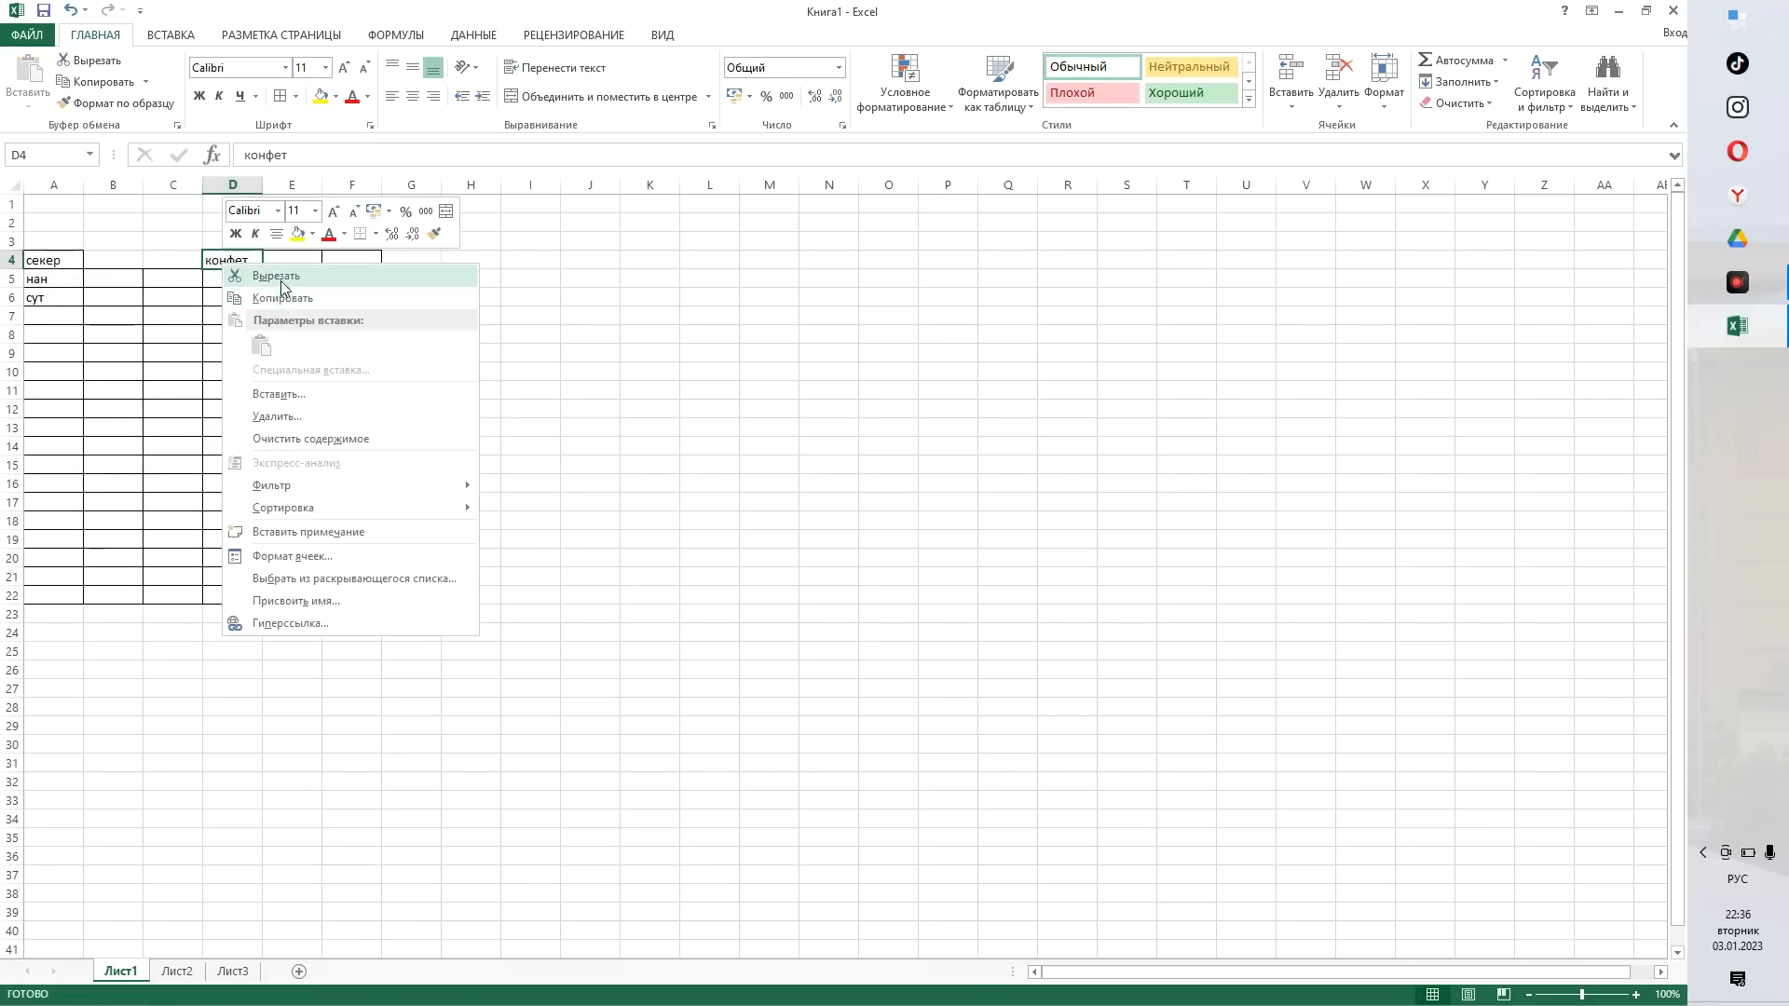
left_click(279, 276)
left_click(51, 324)
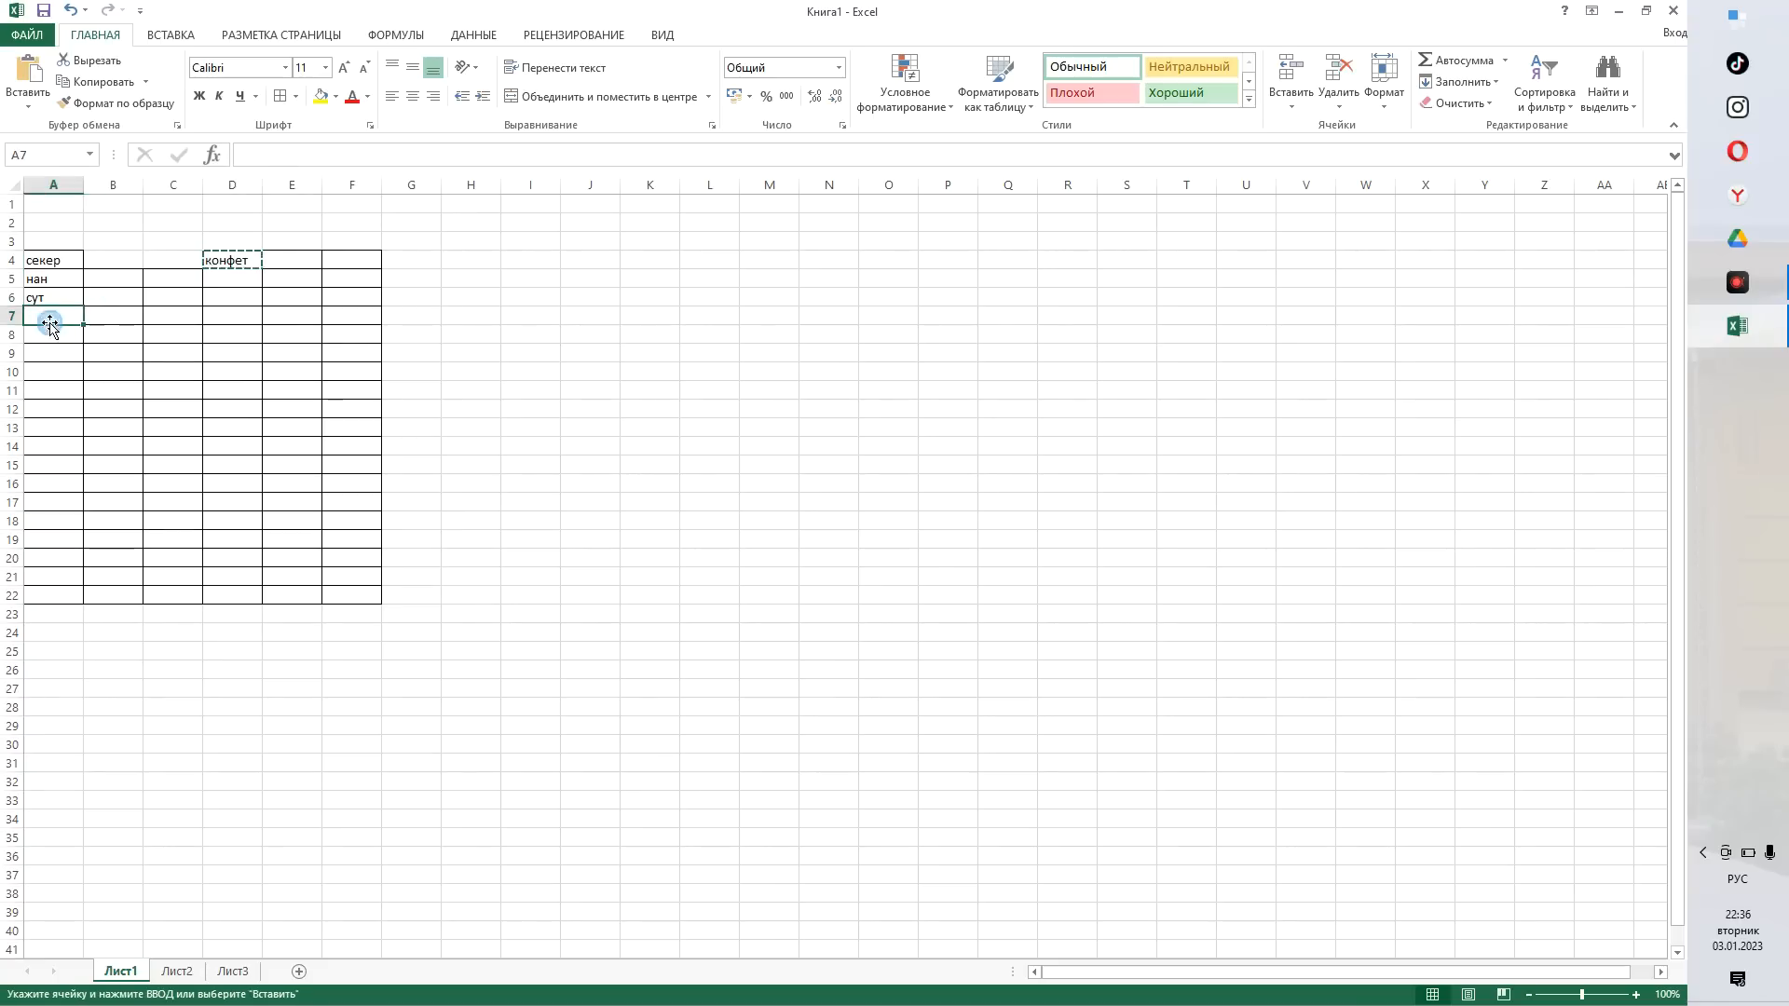
right_click(68, 315)
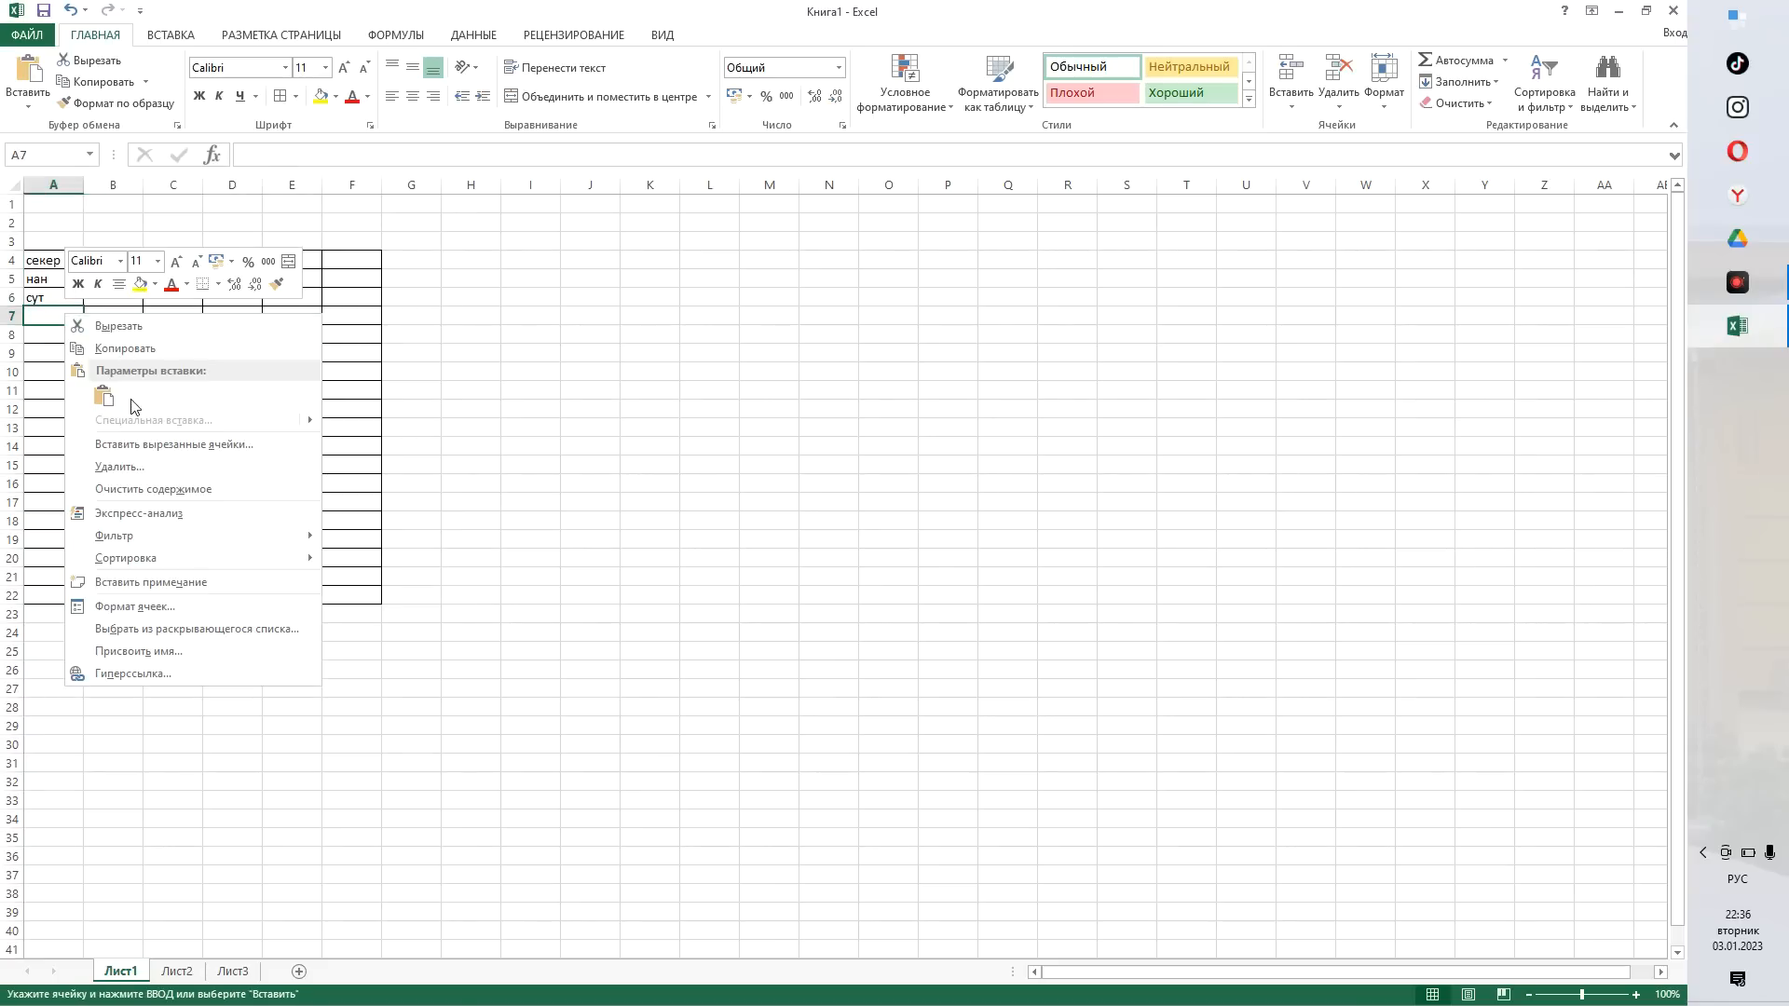
left_click(104, 396)
left_click(542, 297)
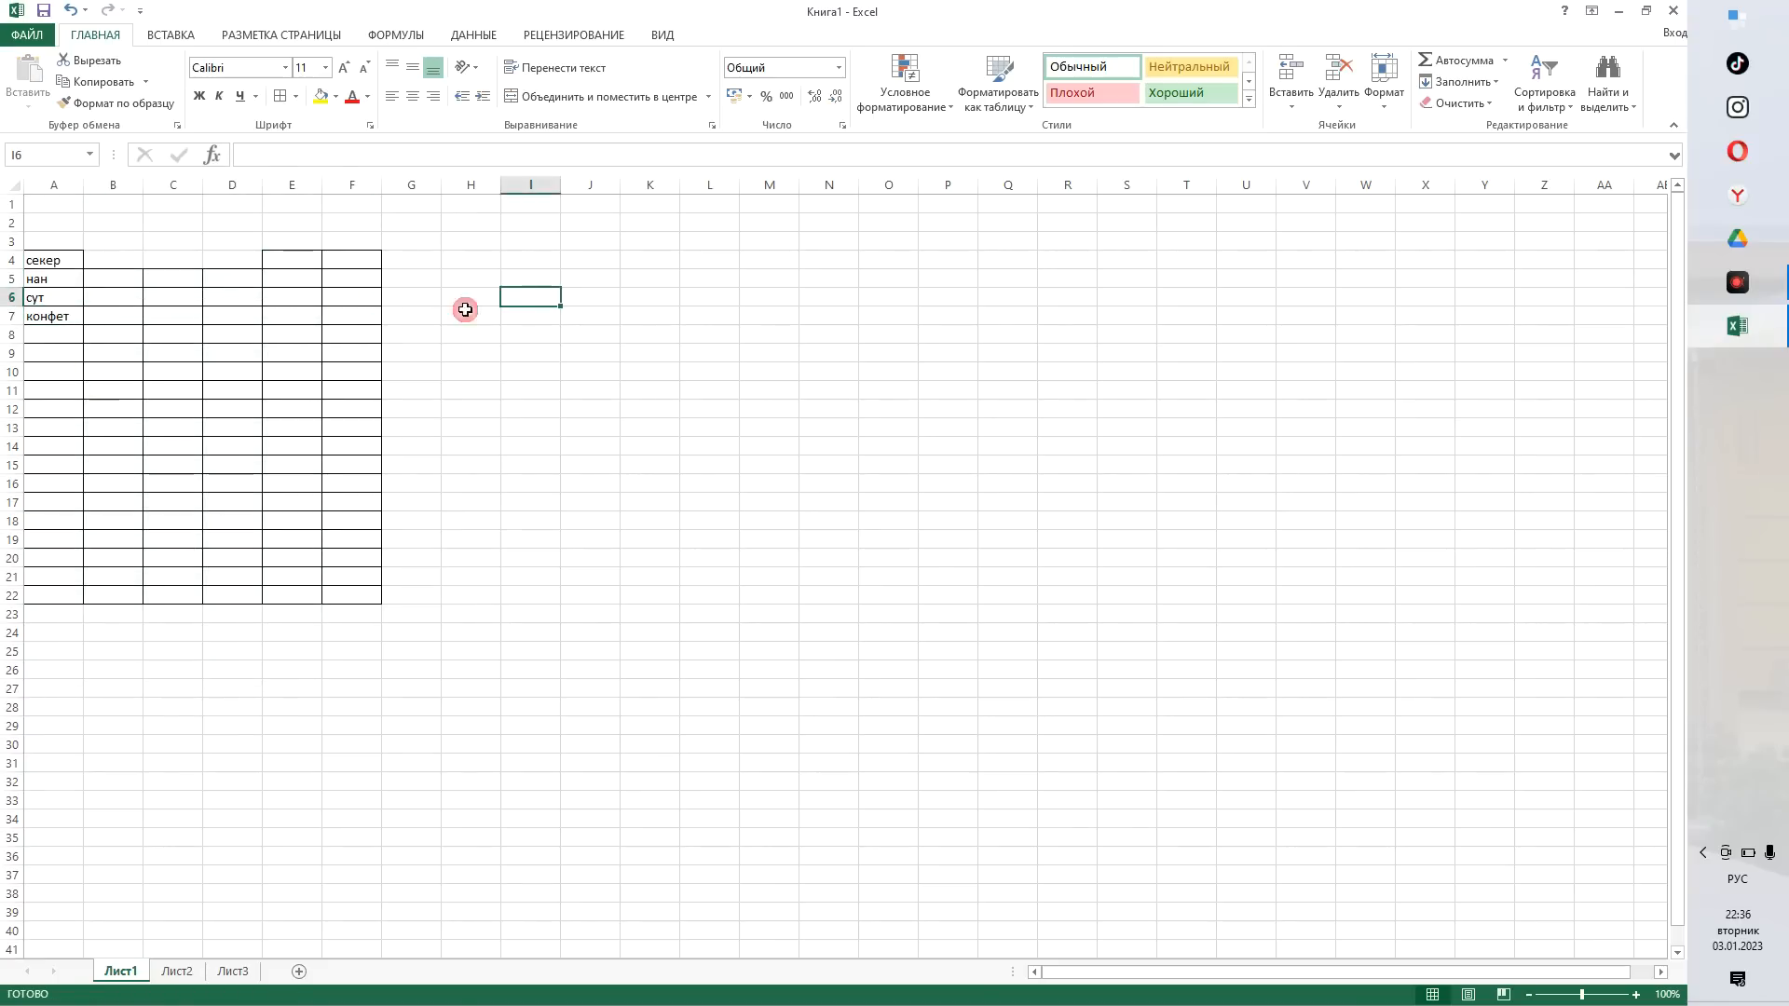
- Apply a top border (Верхняя граница) to the emptied cells B4:D4 and deselect them
left_click_drag(97, 259, 231, 253)
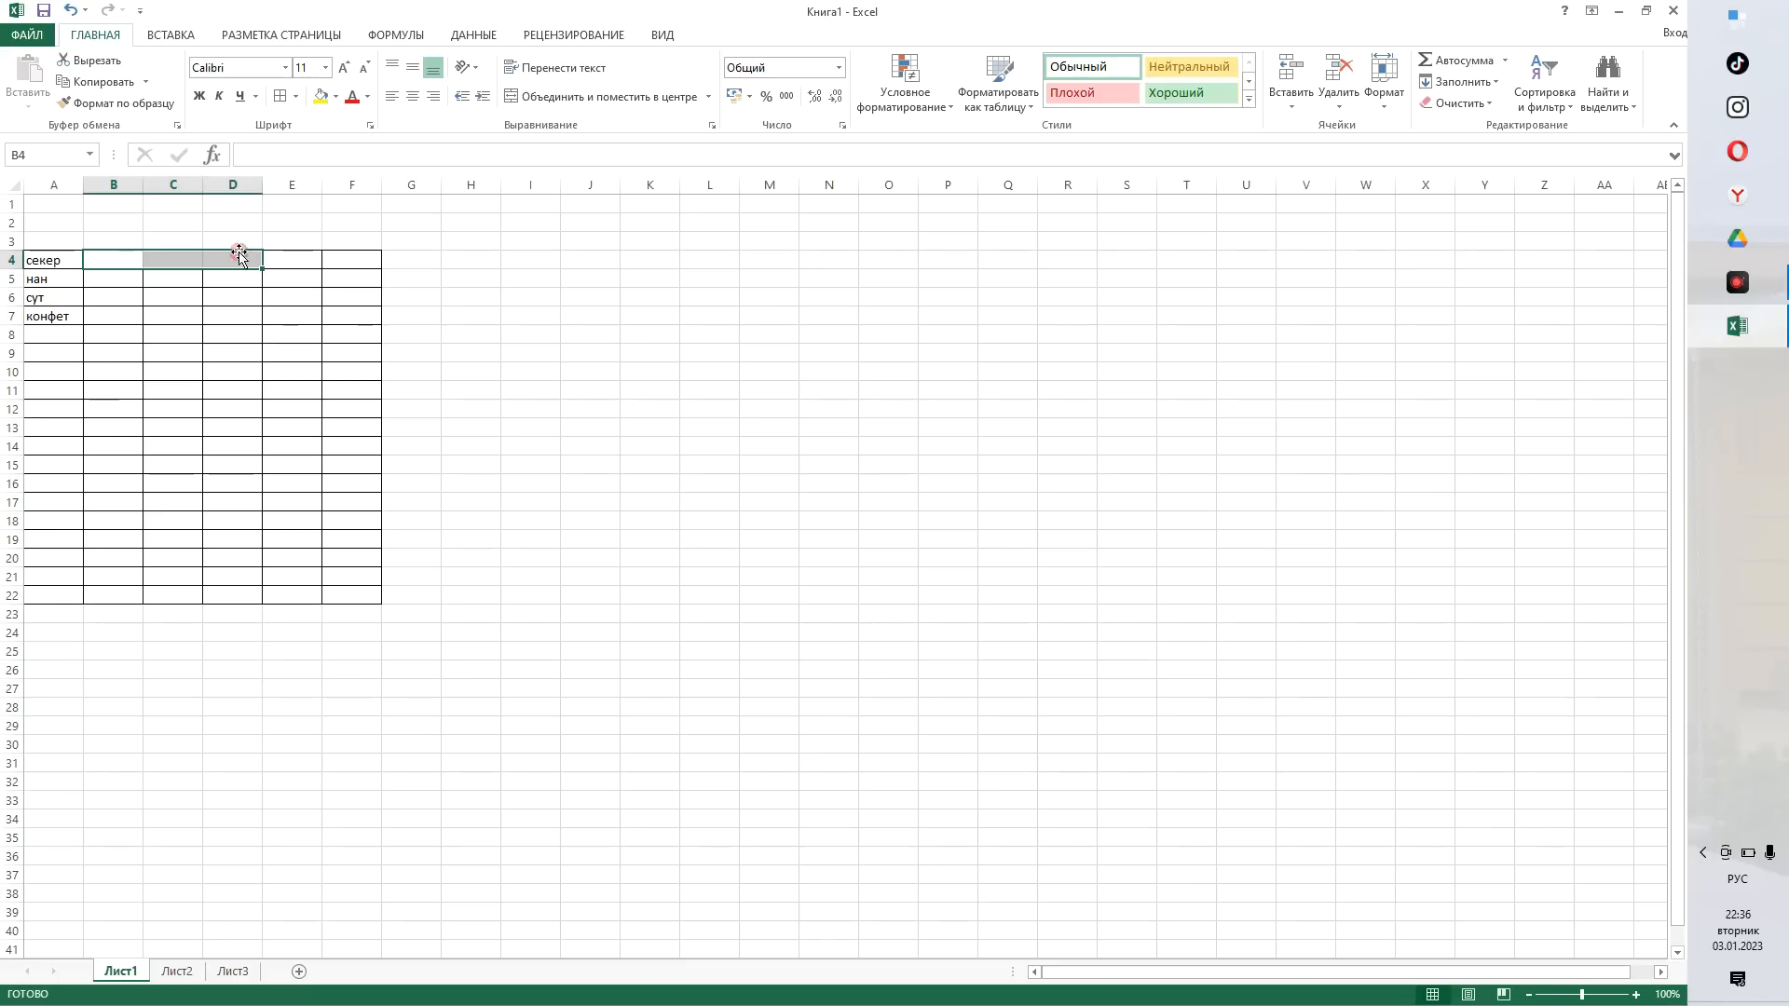
left_click(297, 96)
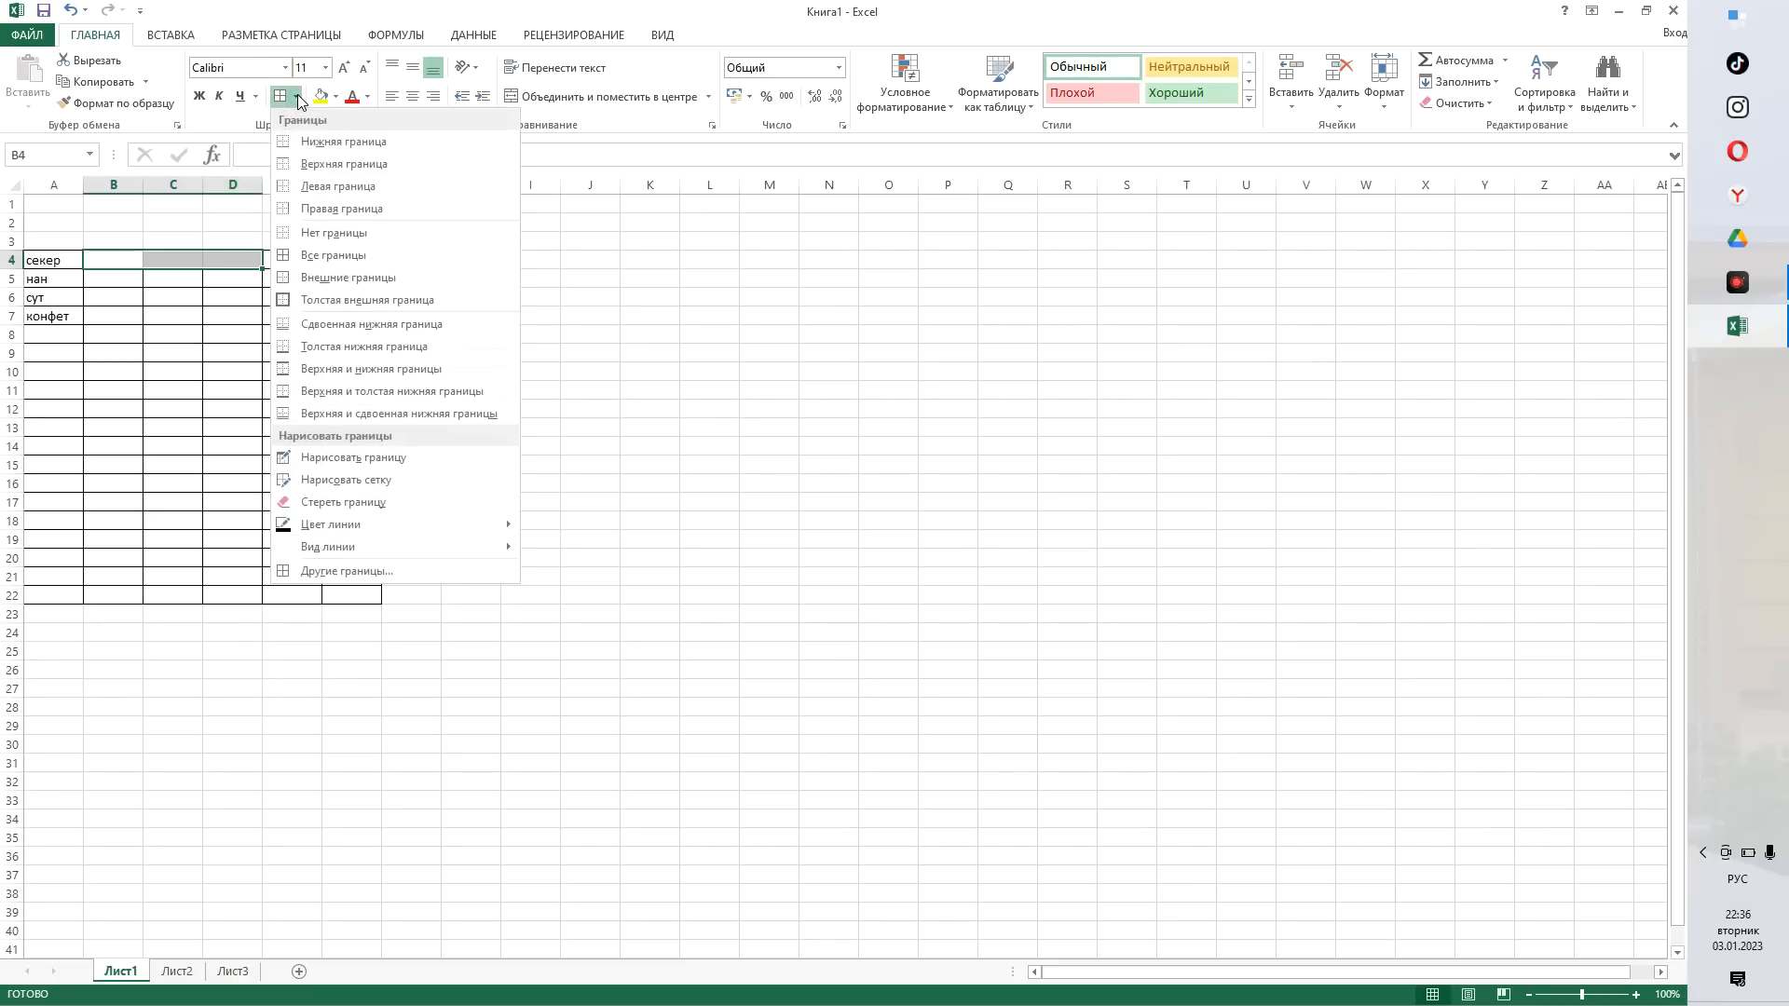
left_click(287, 164)
left_click(529, 405)
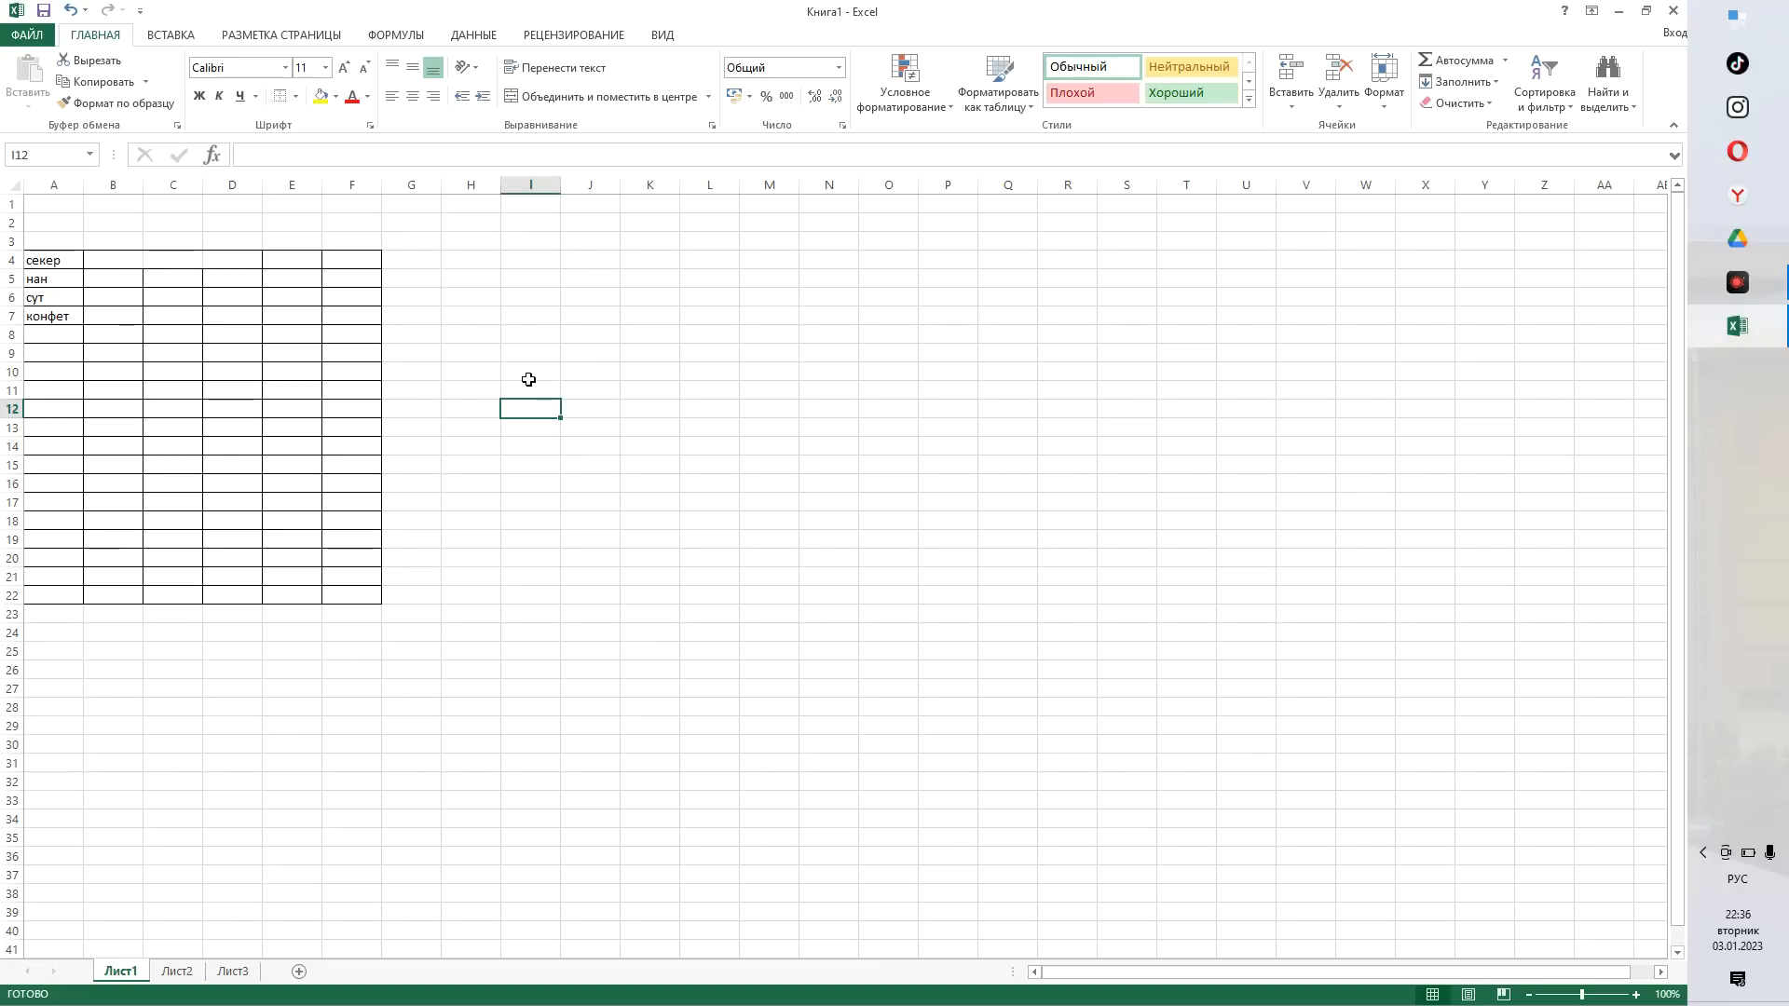
- Apply all borders (Все границы) to cells B4:D4 and deselect the range
left_click_drag(113, 268, 240, 263)
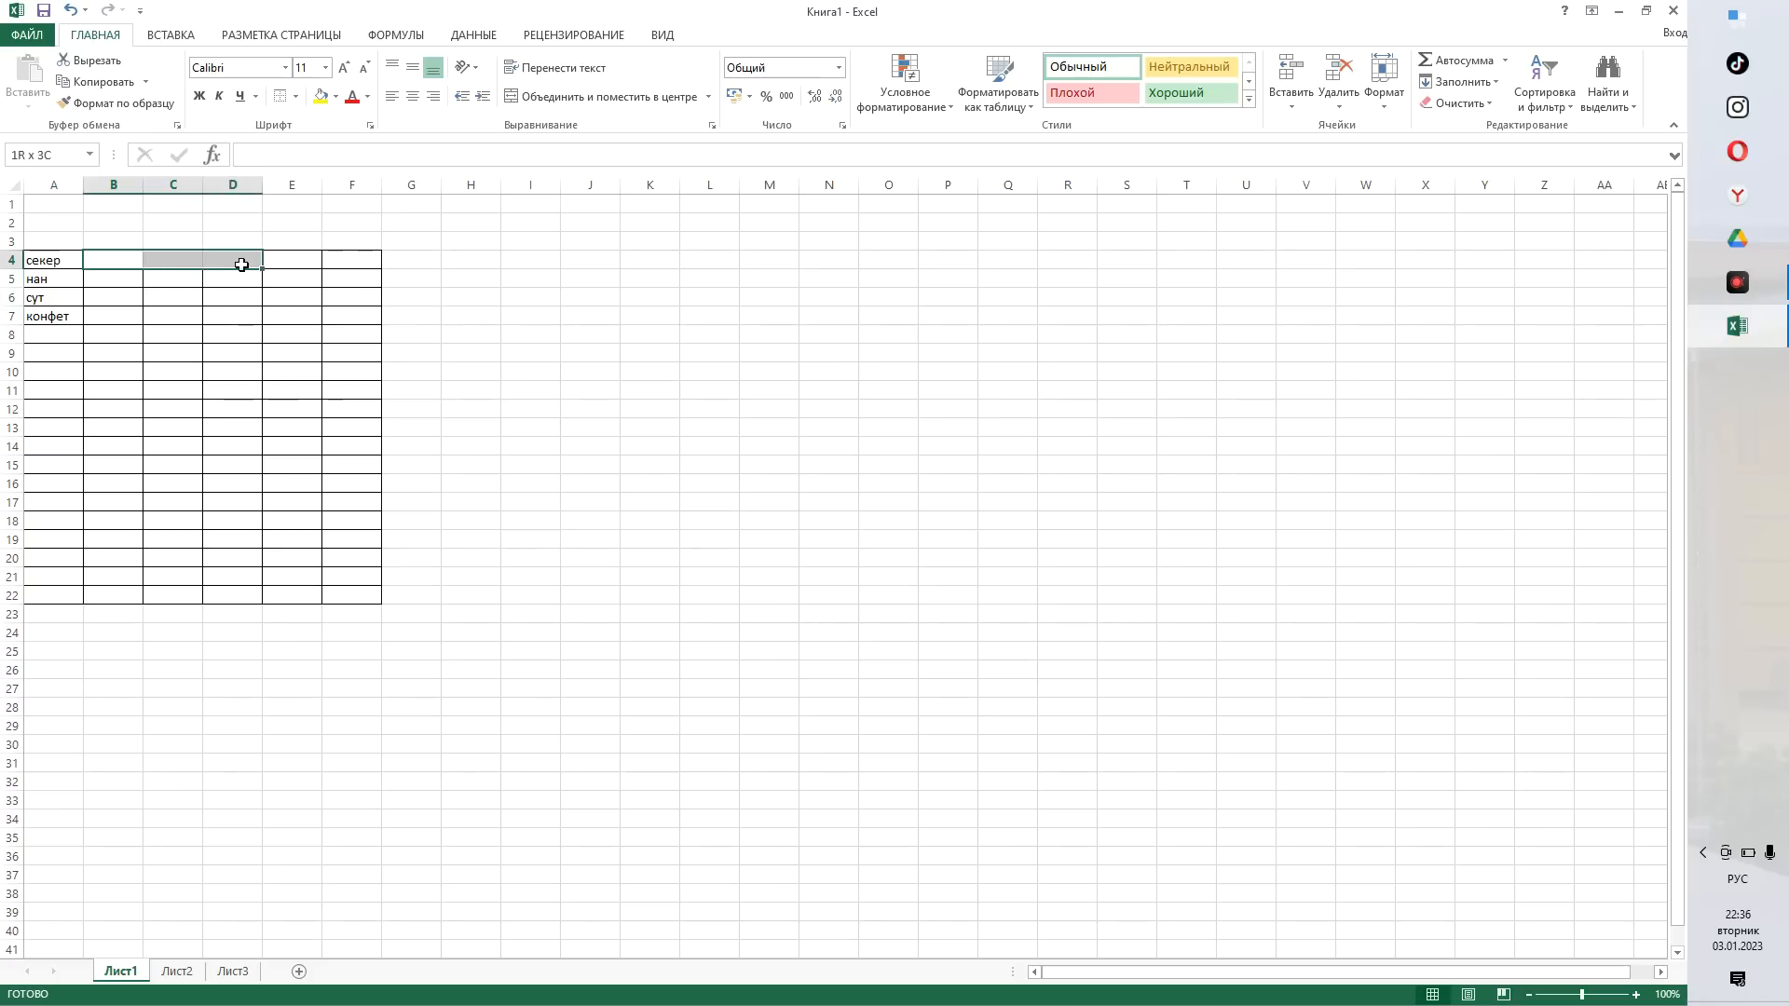
left_click(295, 97)
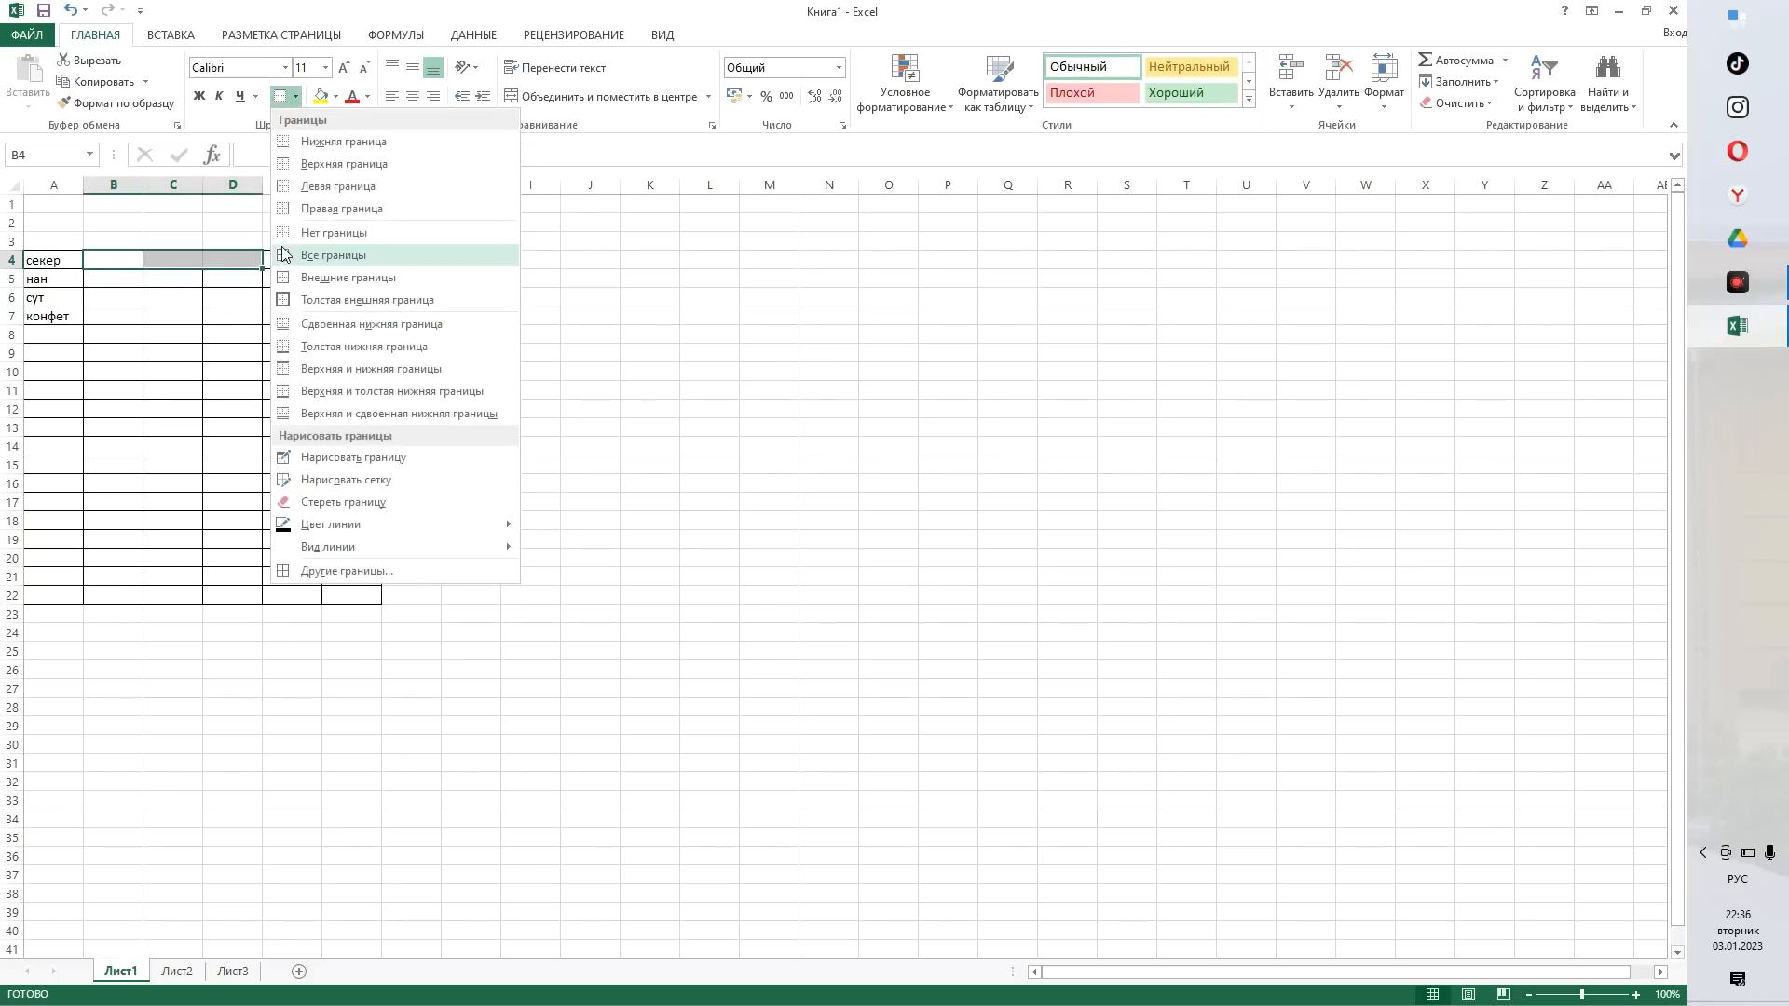
left_click(284, 253)
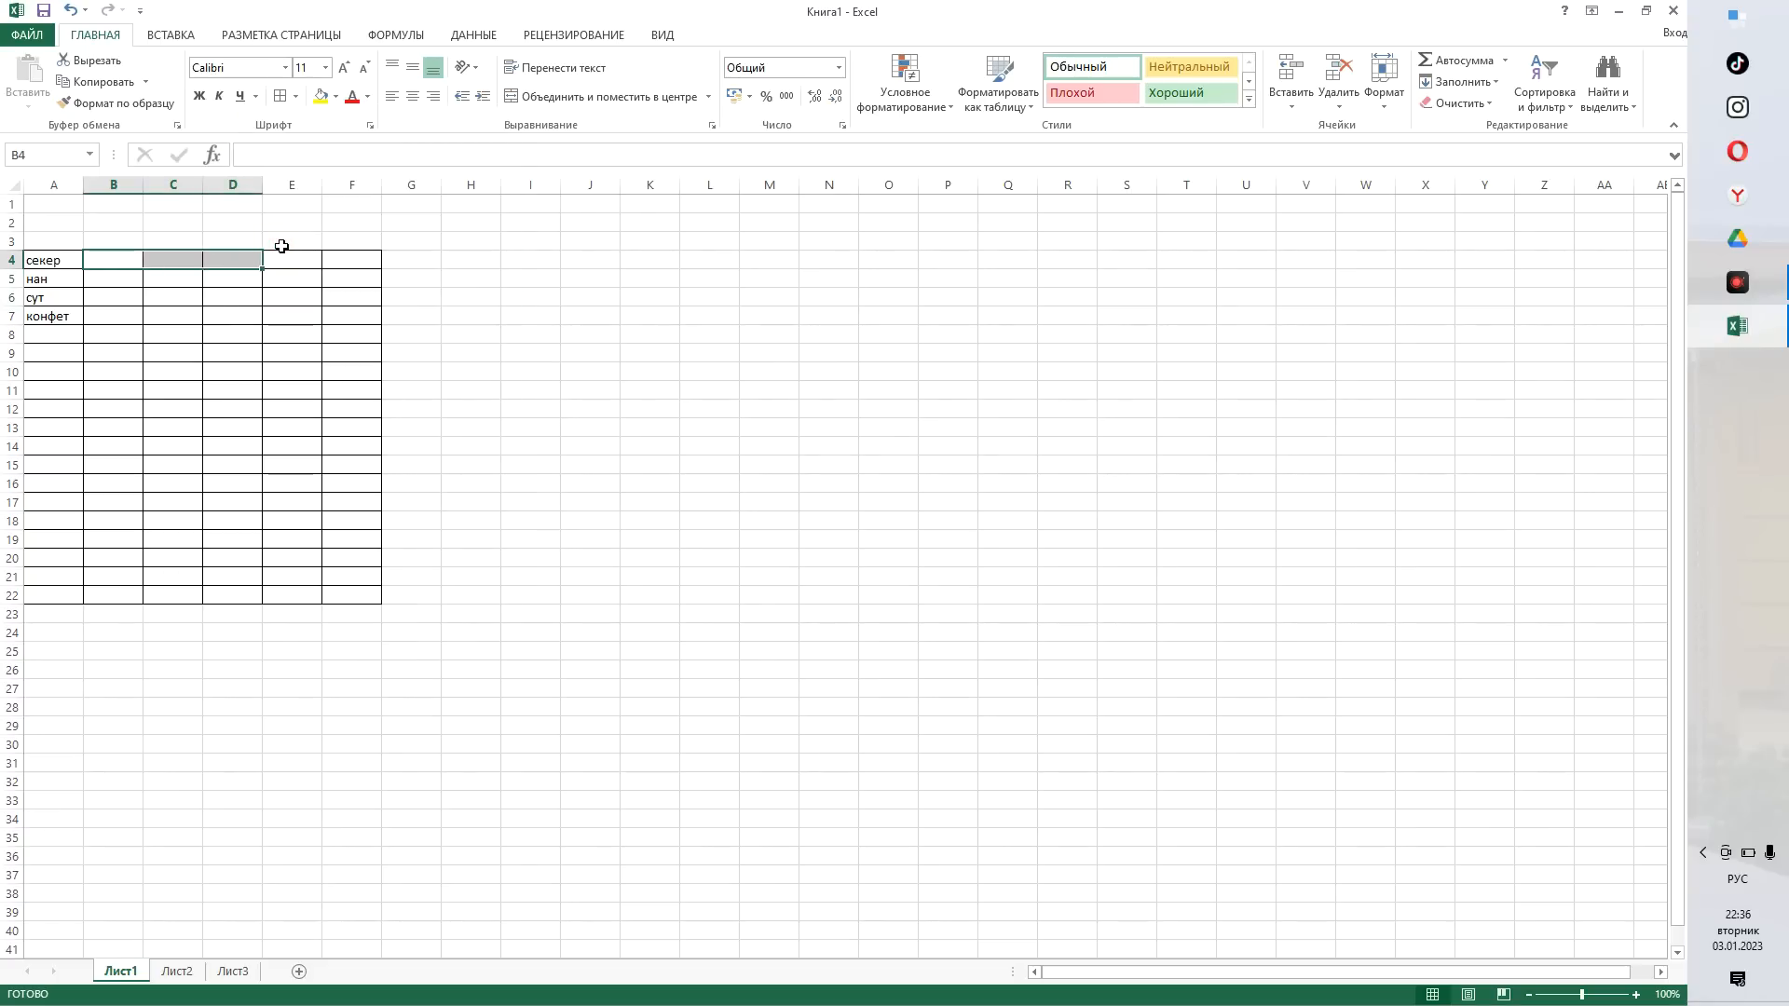
left_click(241, 349)
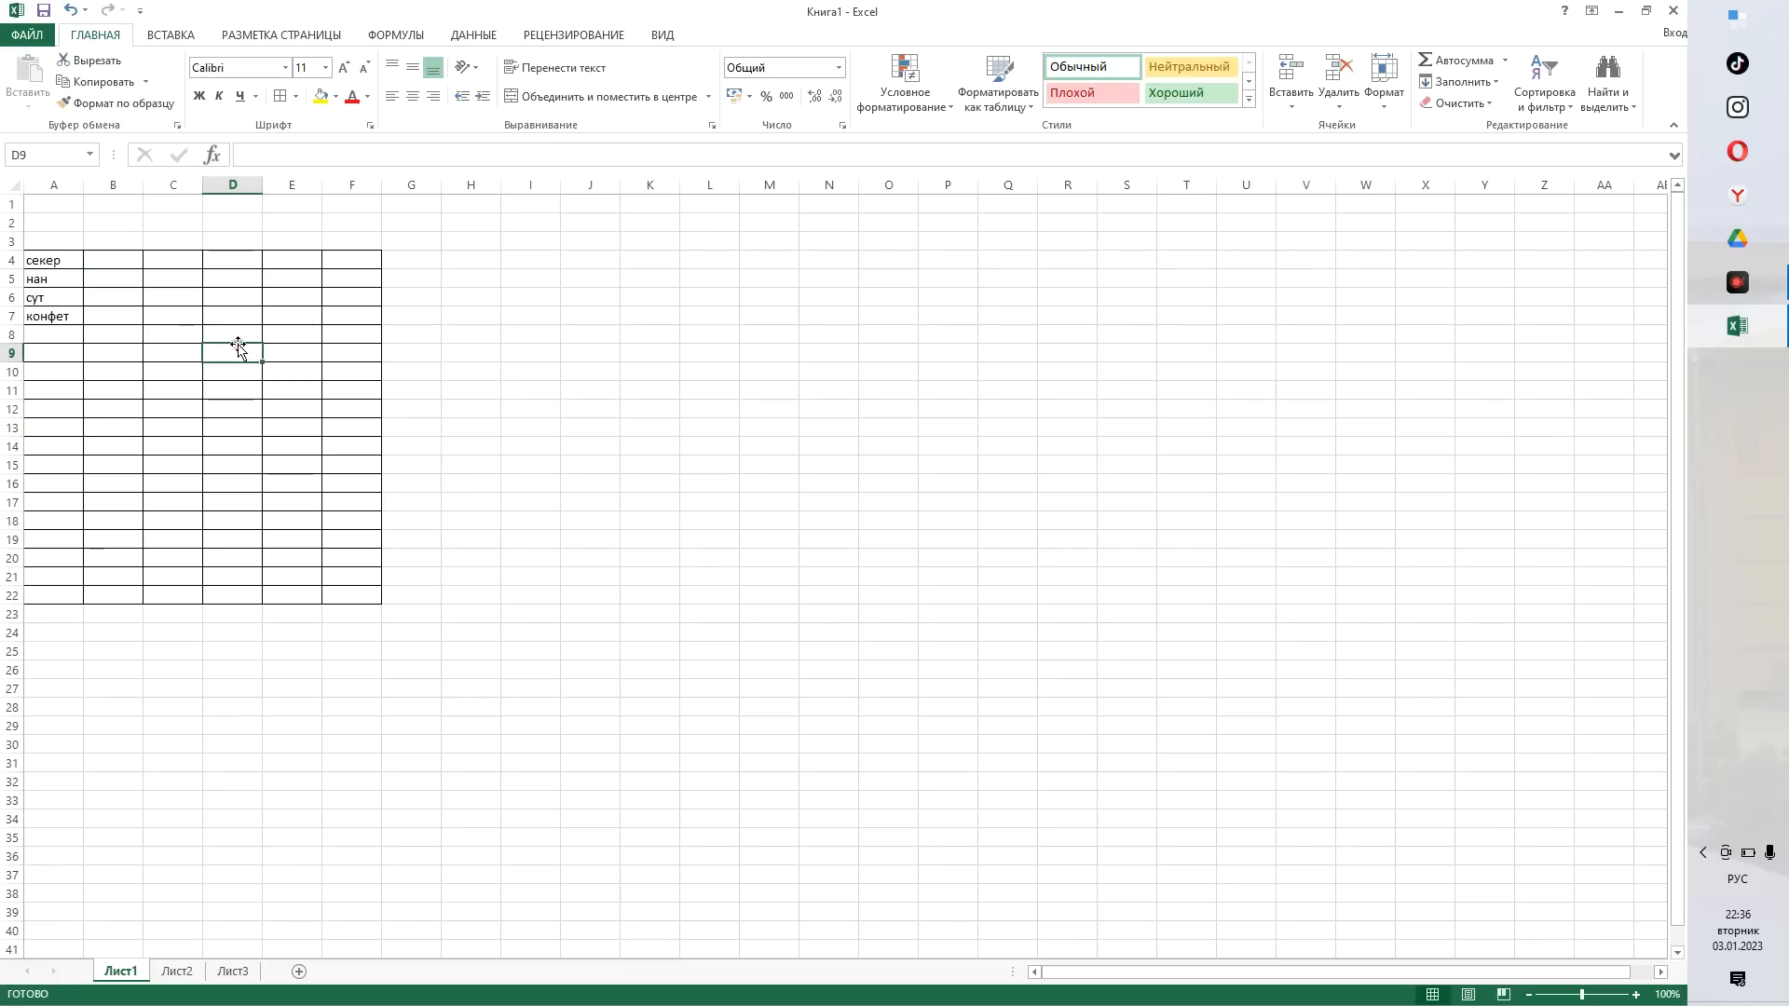
- Enter the values 500, 105, 450 and 1500 in cells B4 to B7 beside the product names
left_click(116, 266)
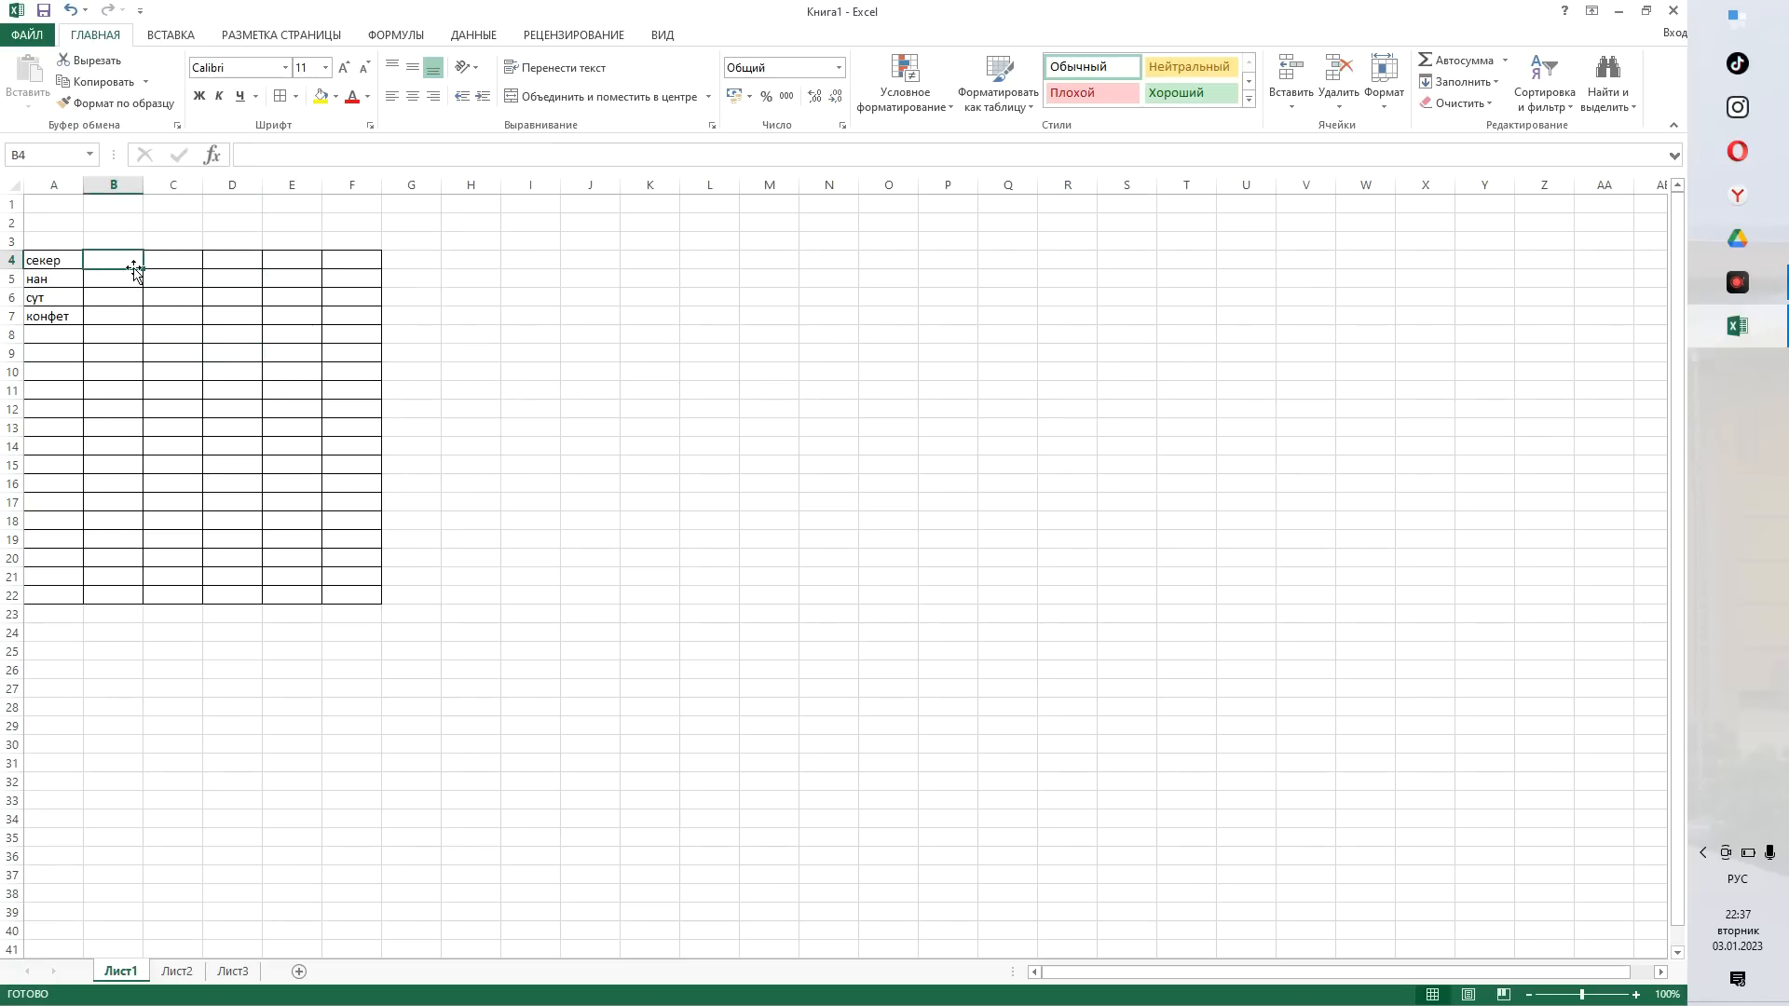
double_click(125, 257)
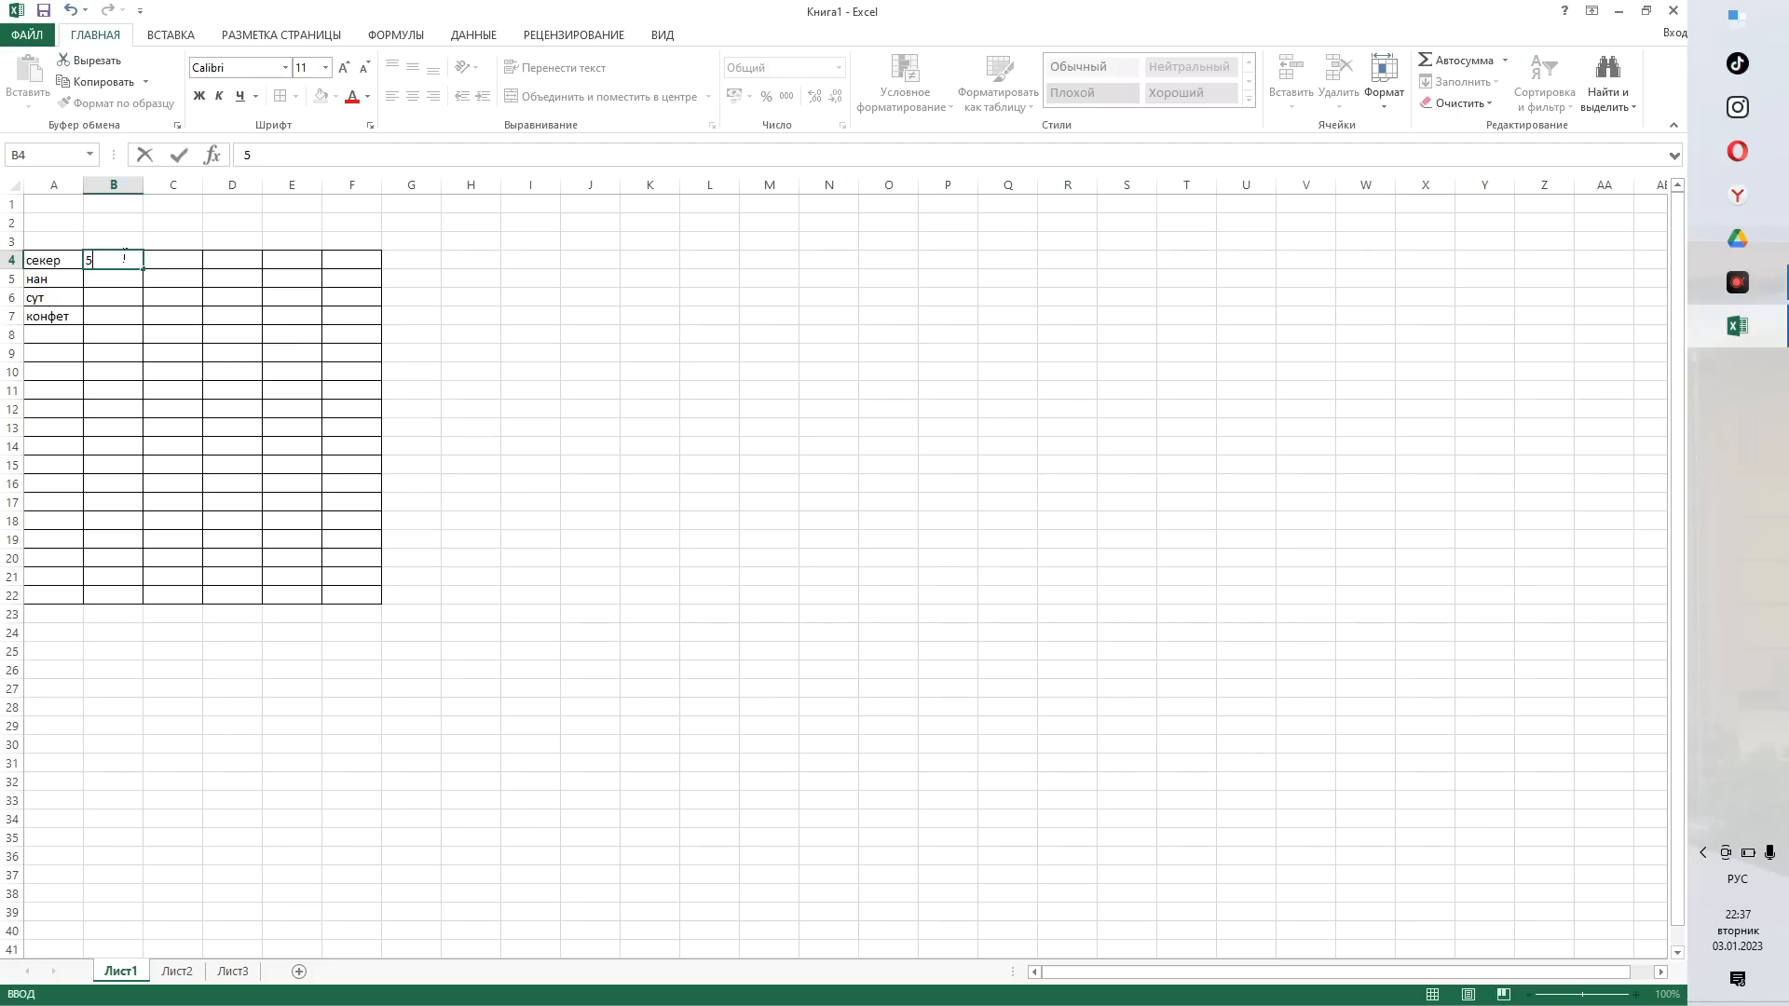
key("Return")
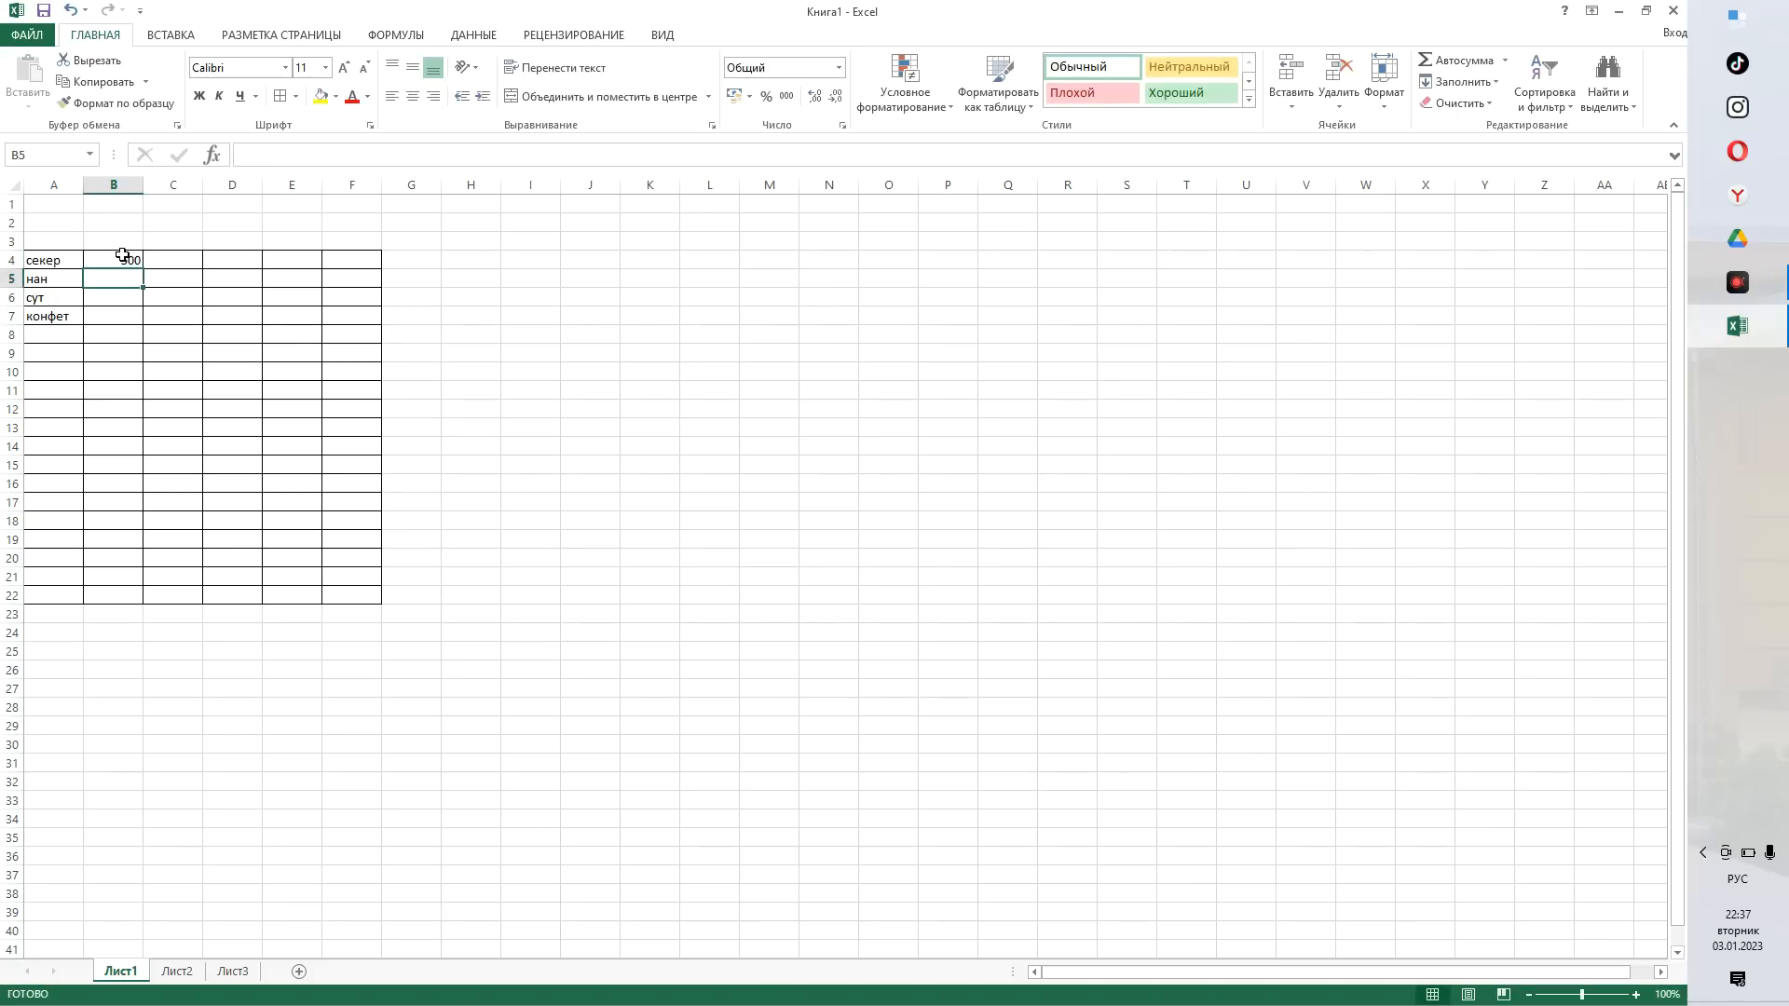
type("10")
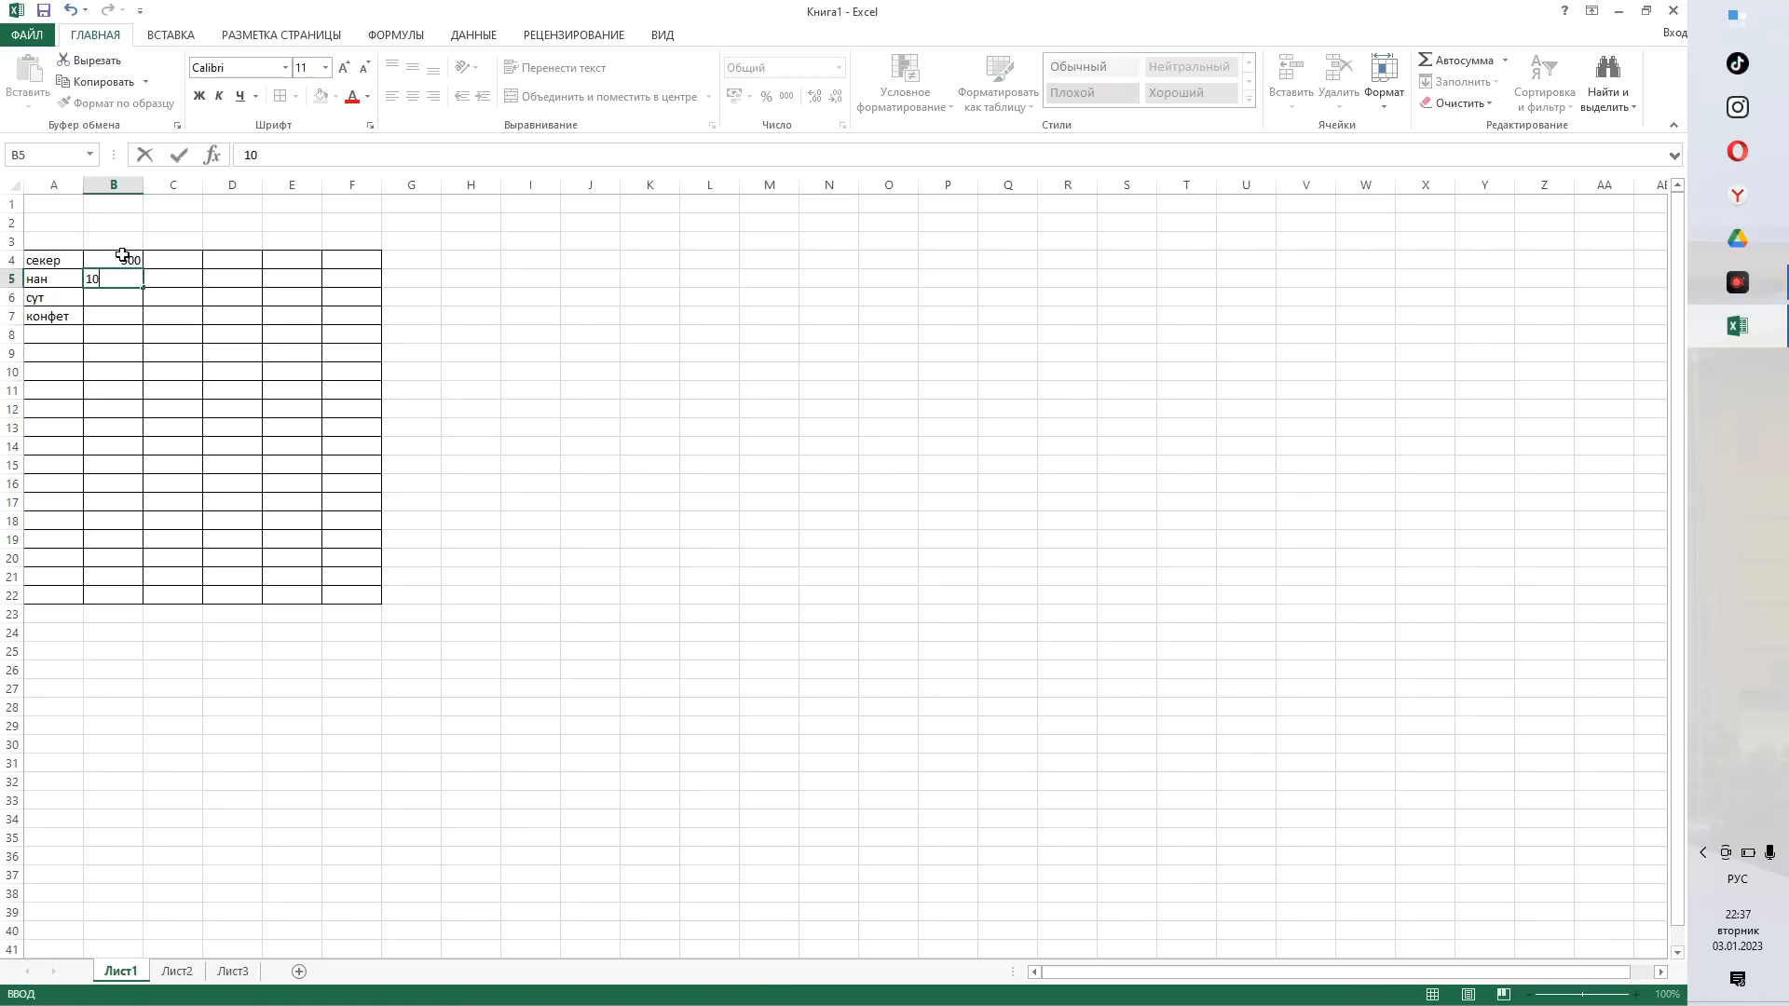
type("5")
left_click(128, 295)
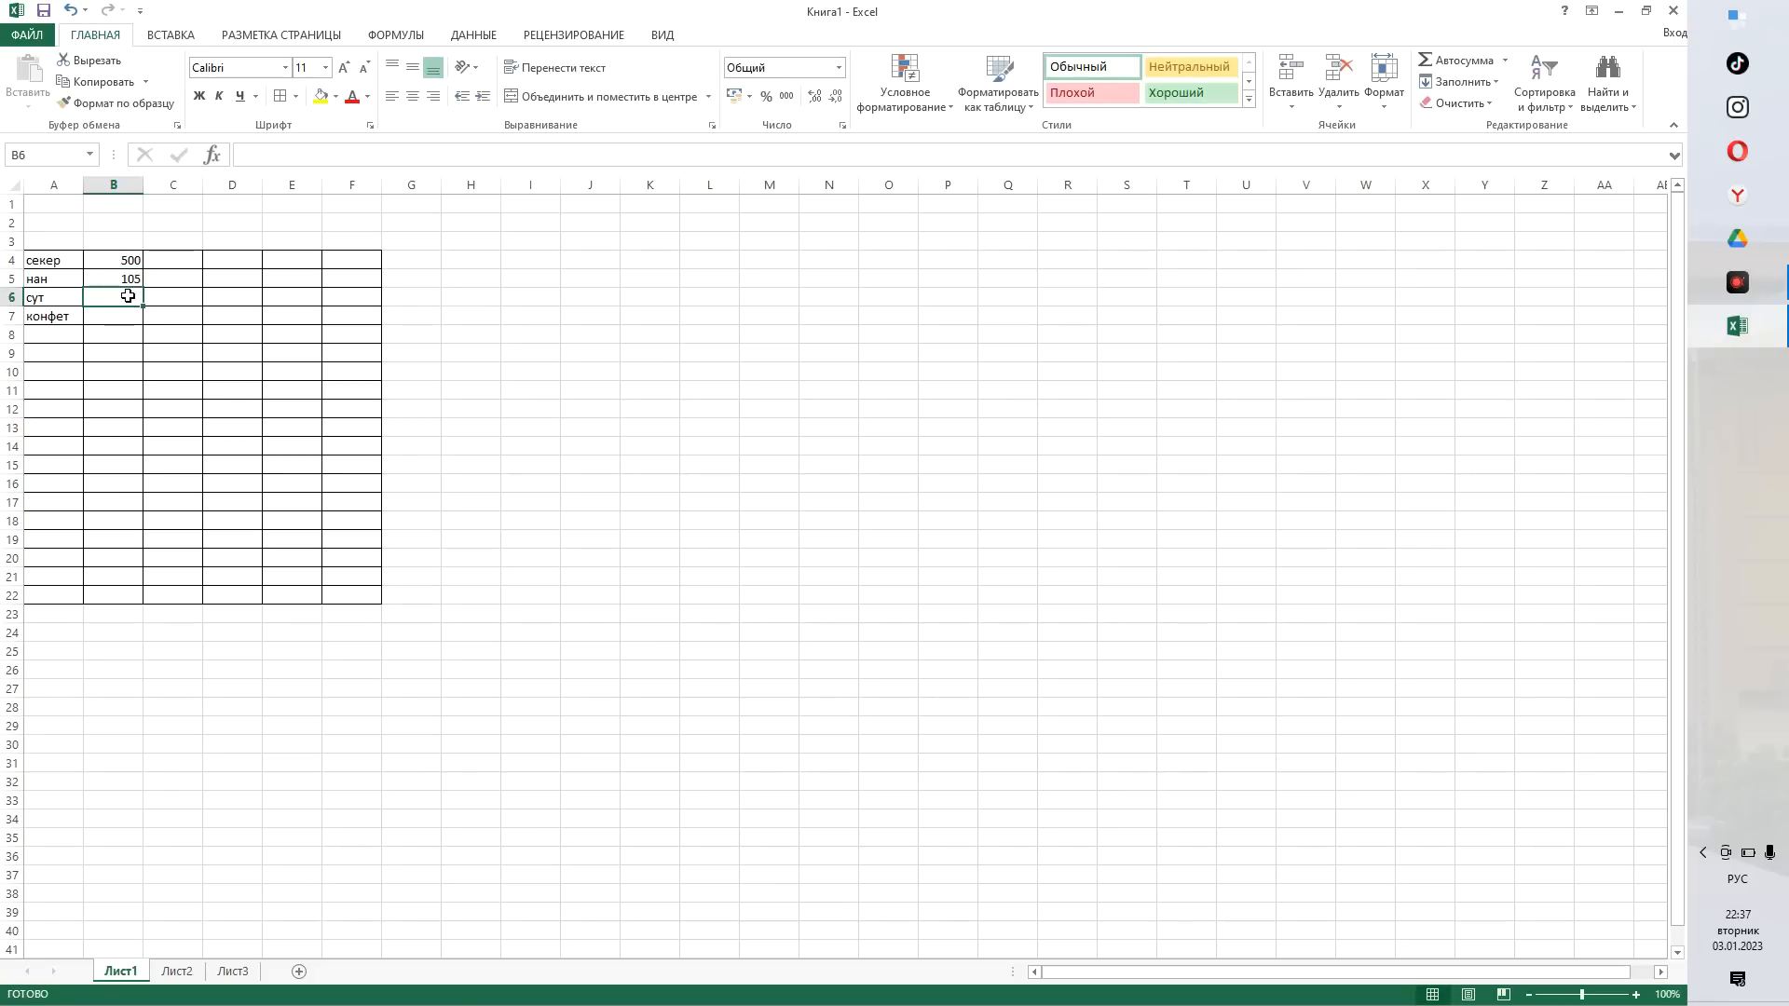
type("450")
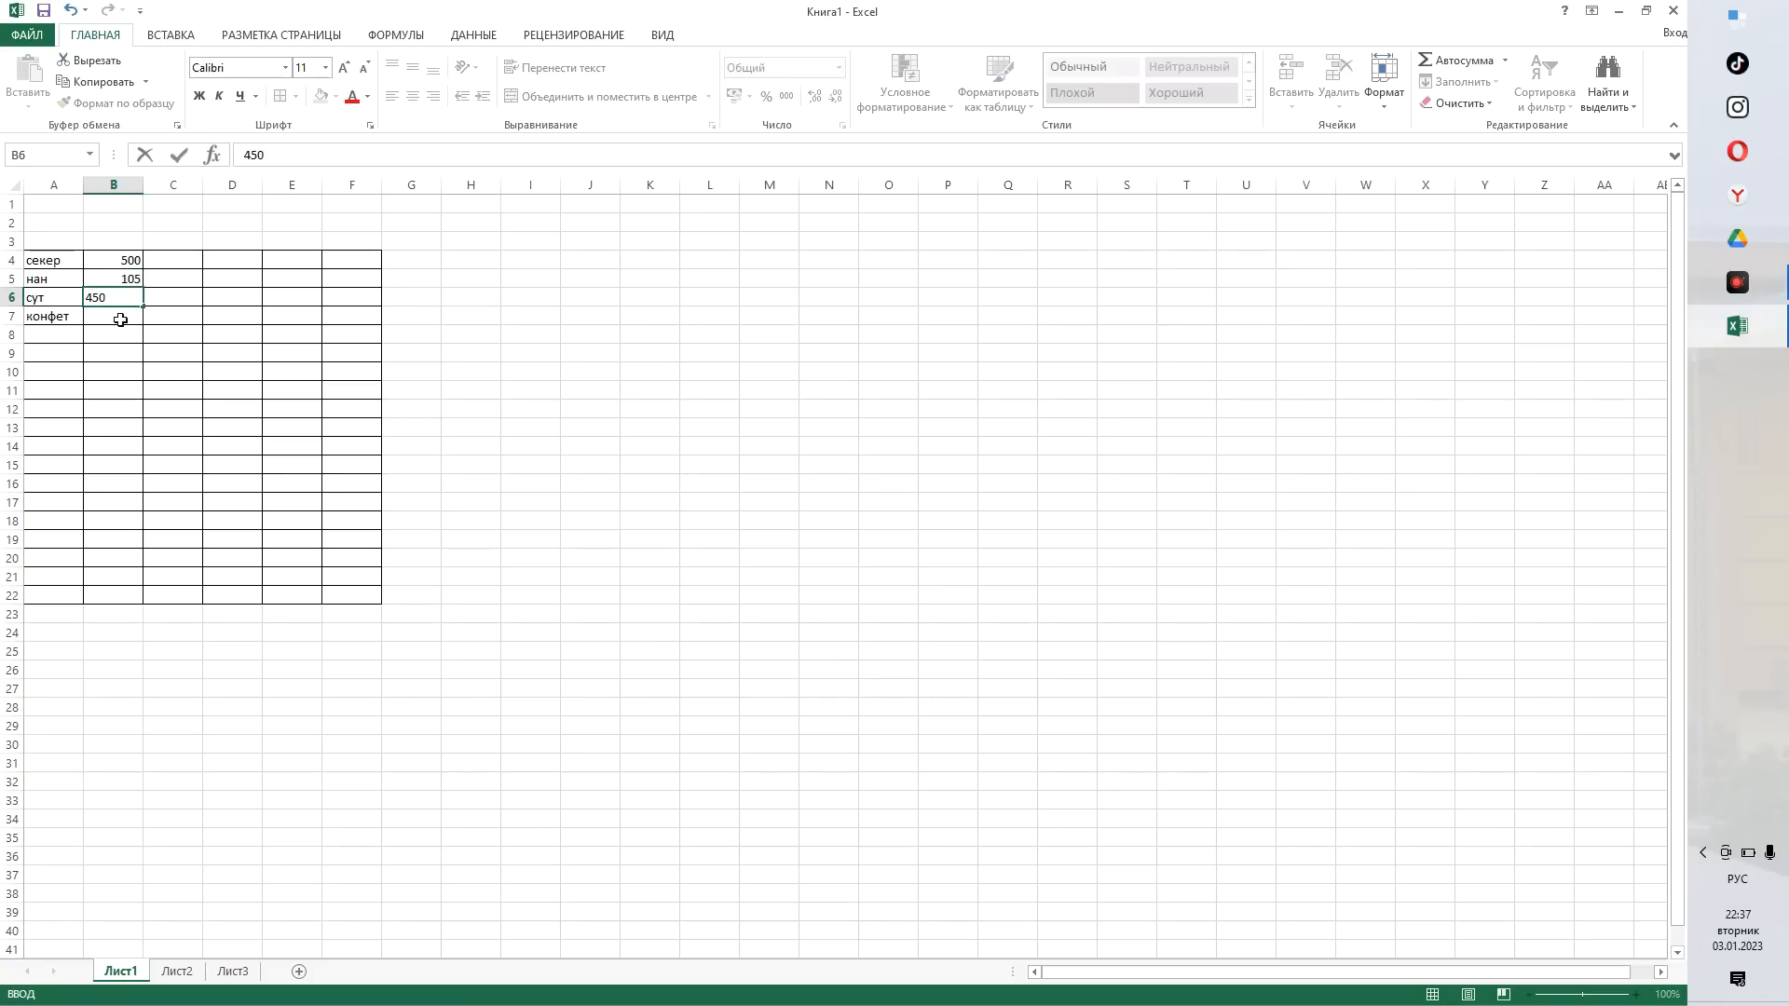
left_click(121, 319)
type("1")
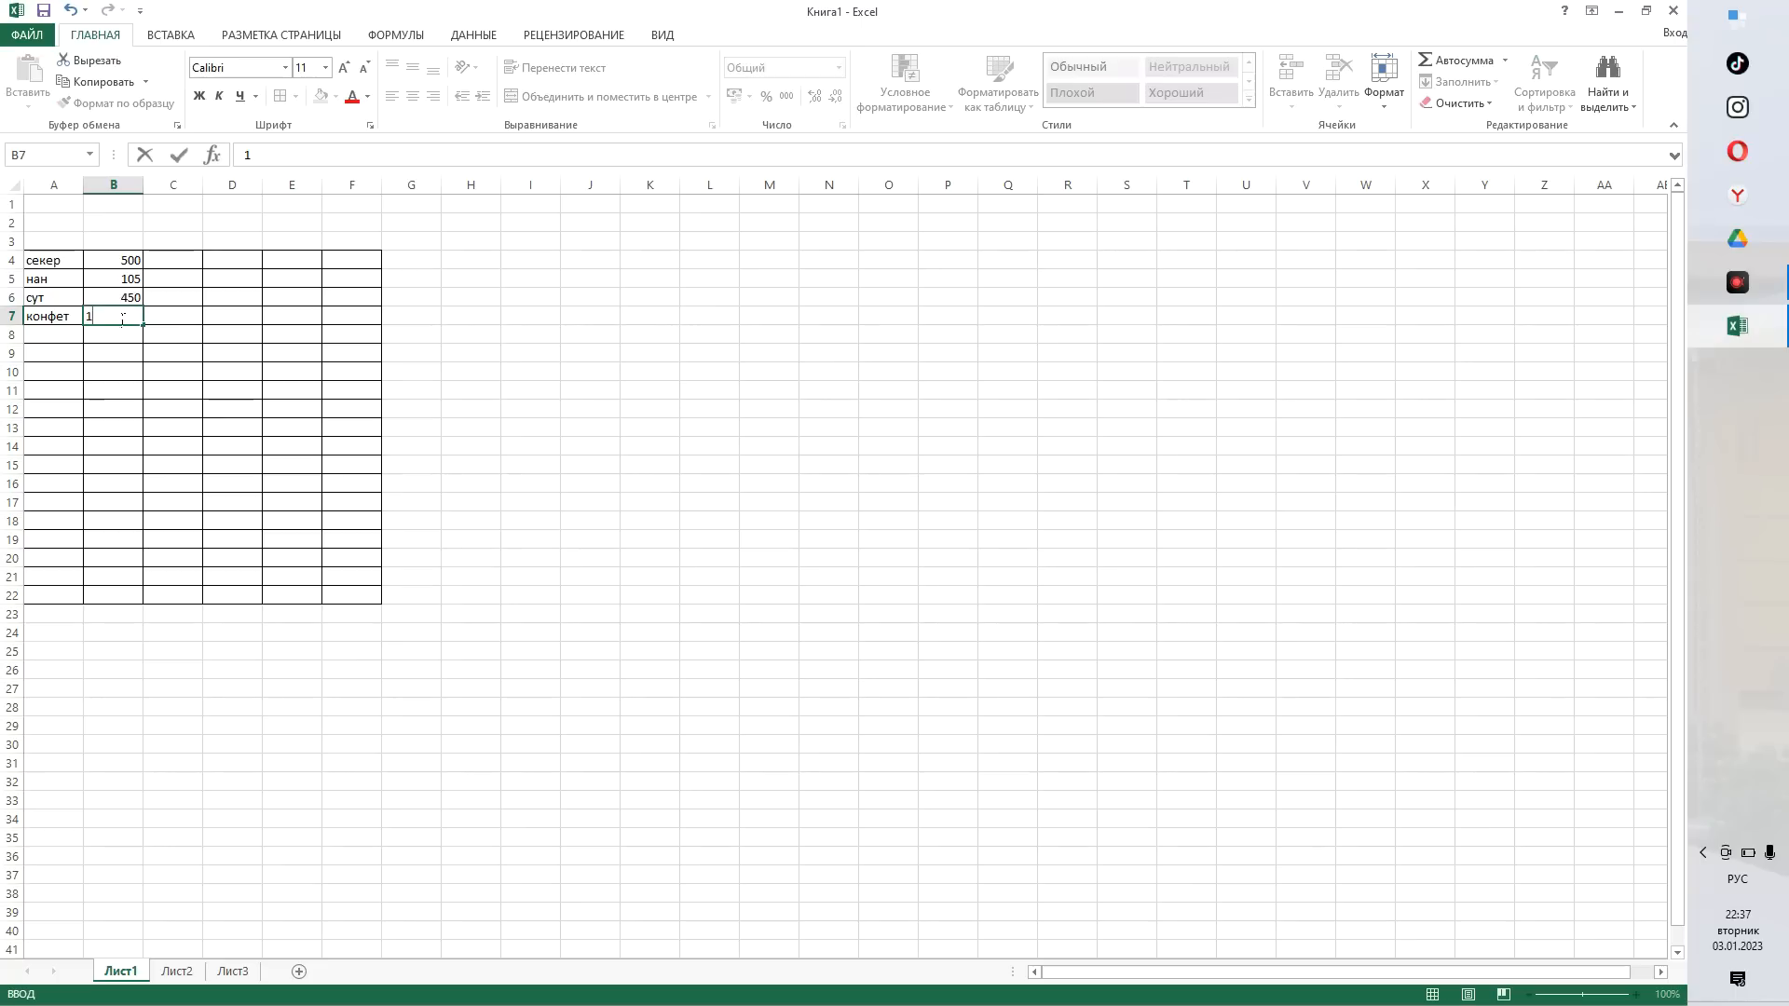
left_click(205, 376)
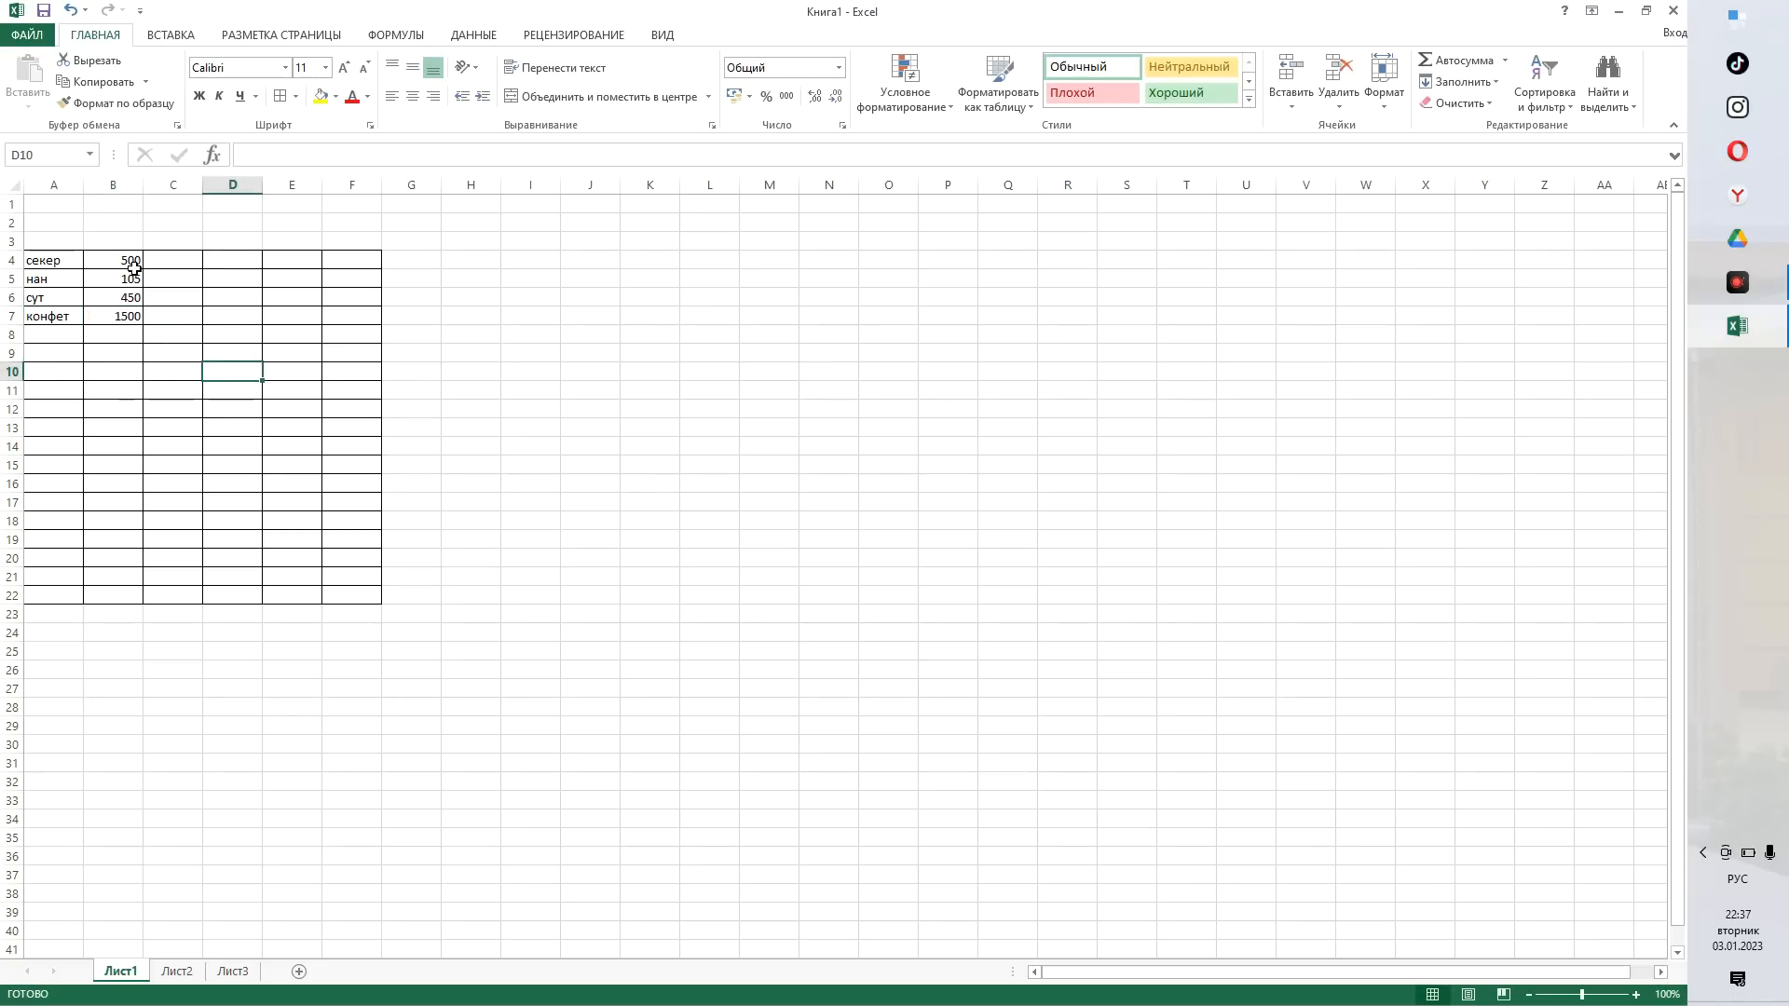
left_click(59, 339)
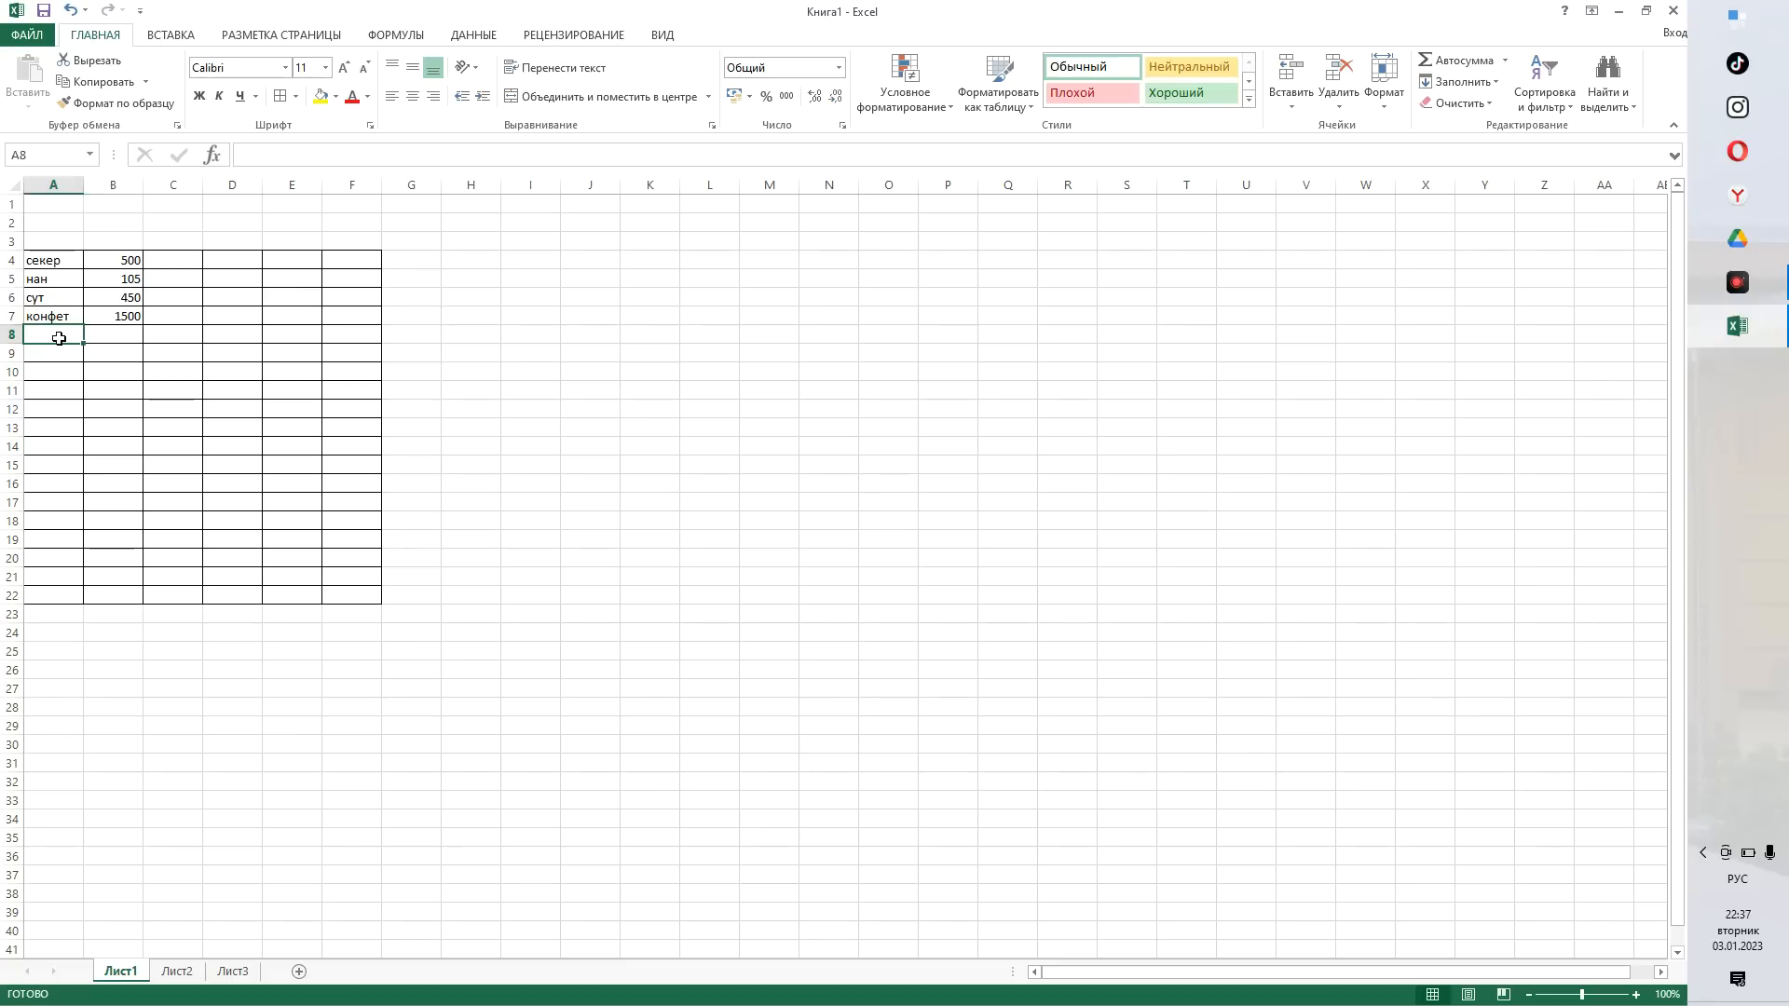
- Add the product шоколад in cell A8 with the value 600 in cell B8, and deselect the cell
type("шоколп")
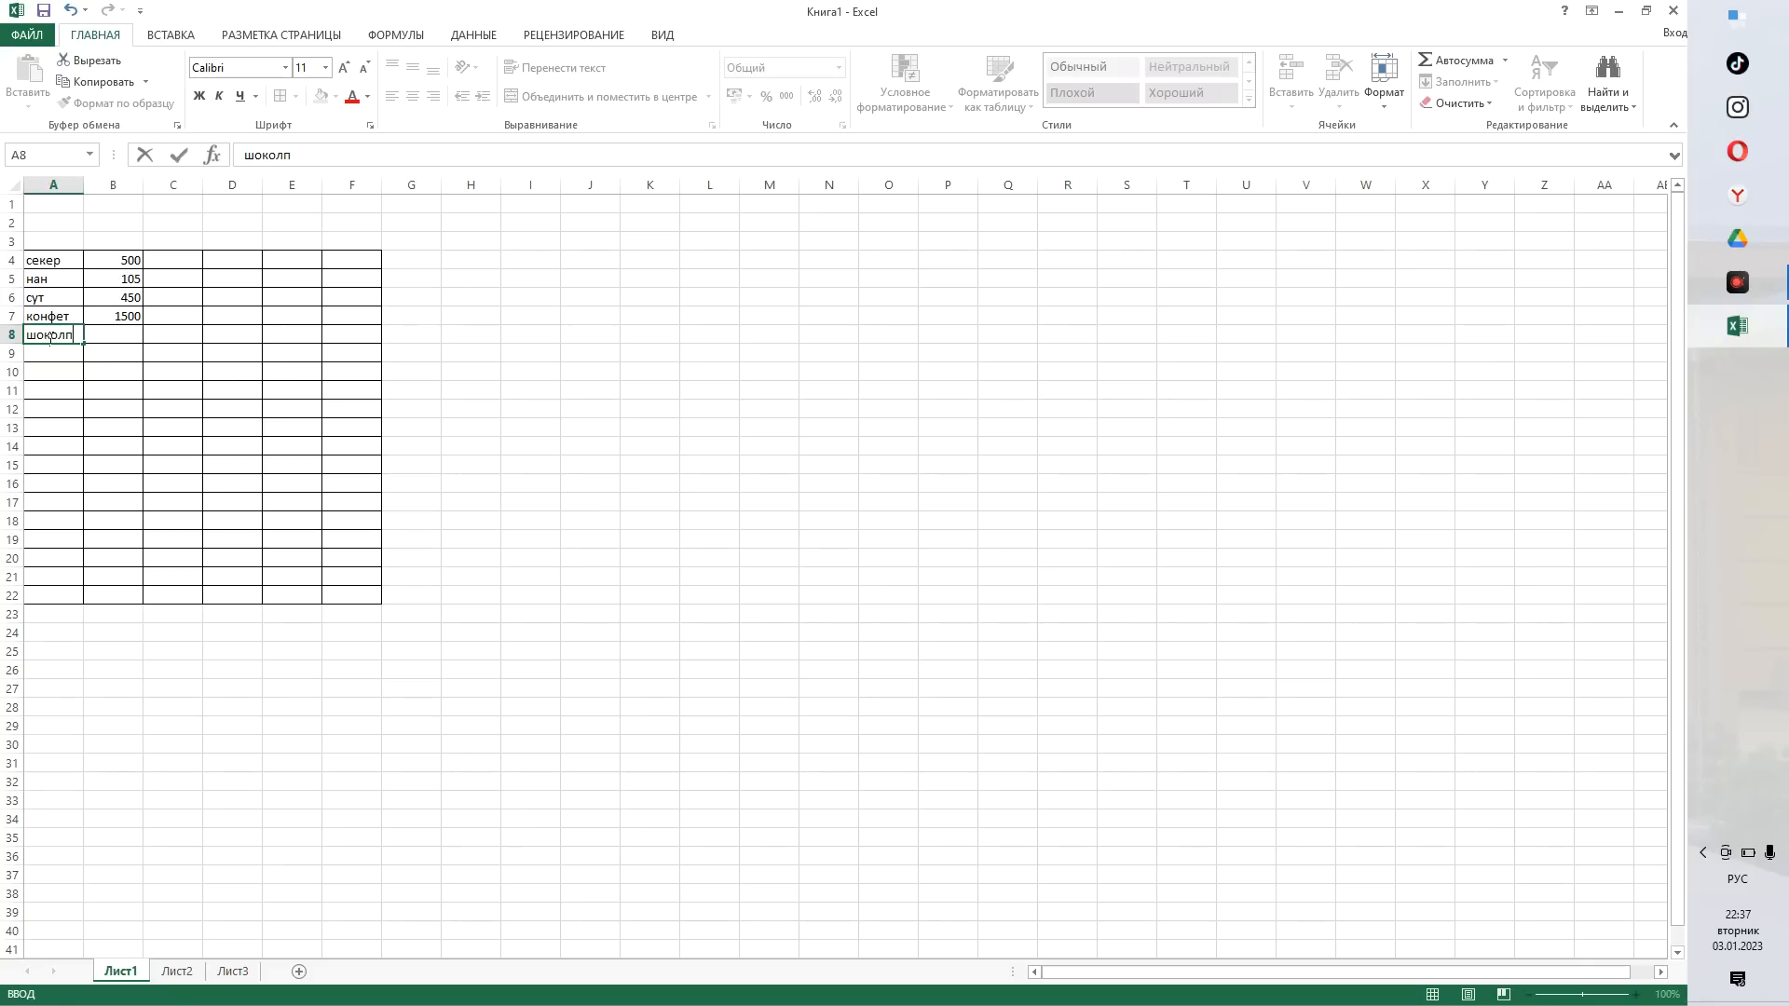
key("BackSpace")
type("ад")
left_click(107, 341)
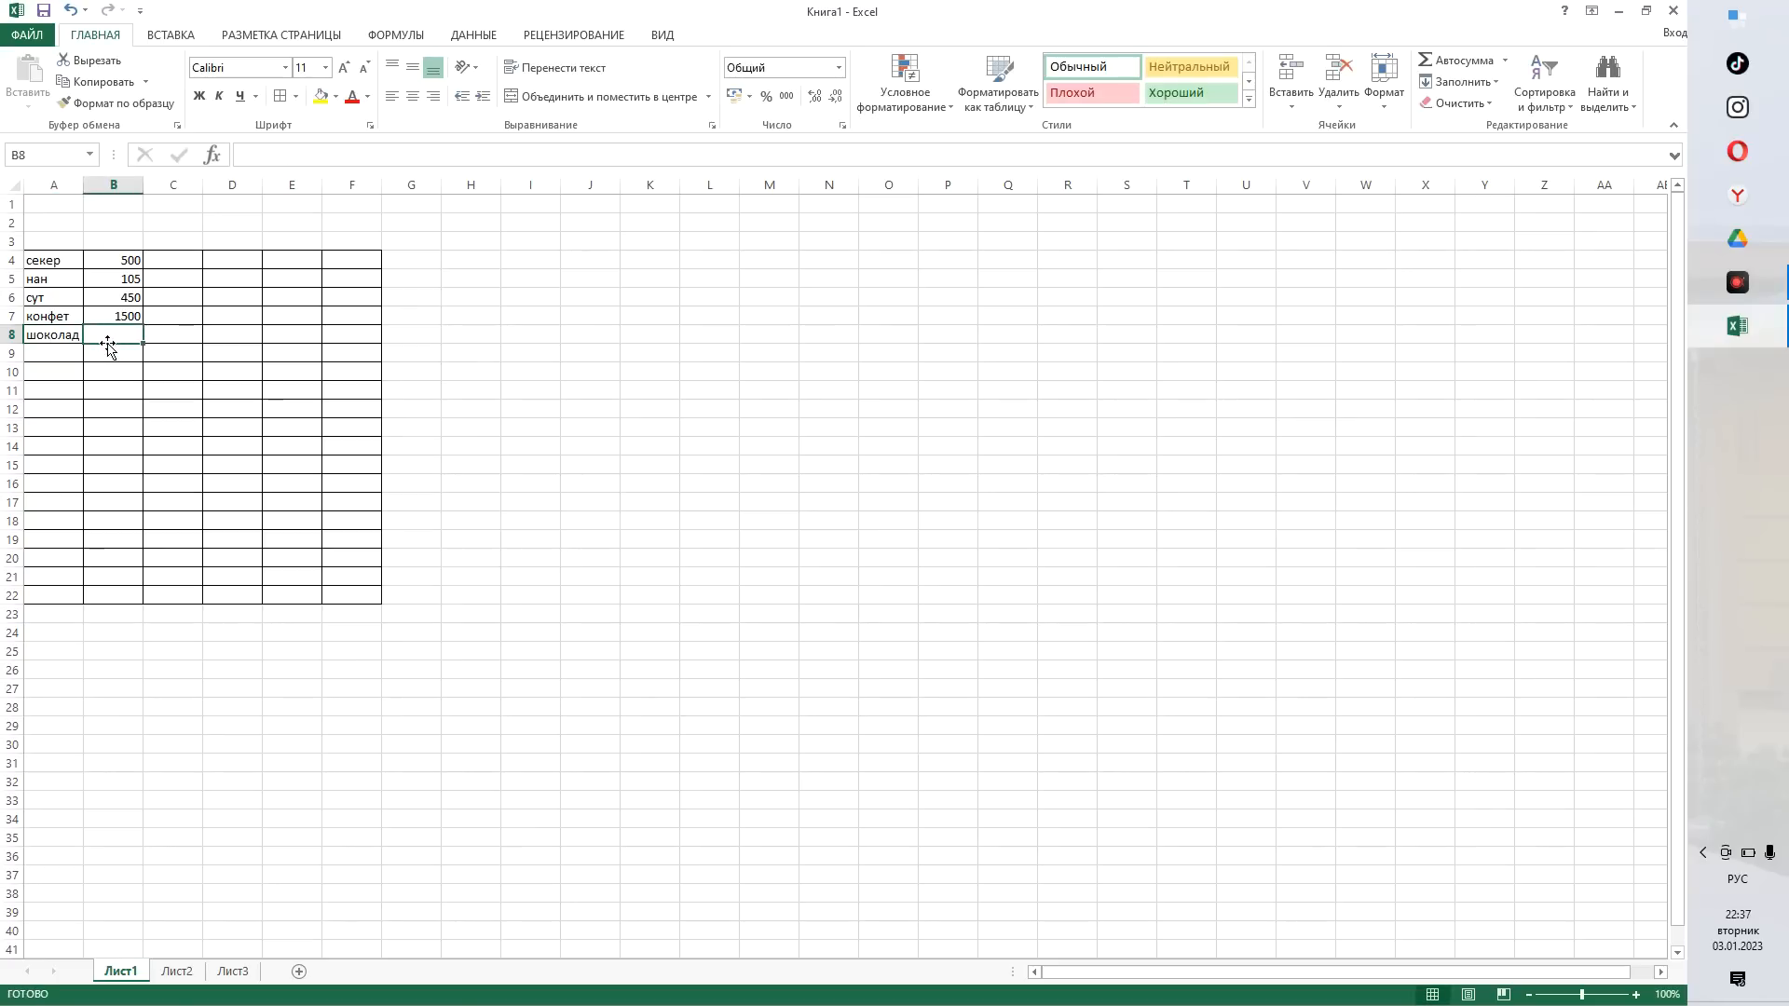
type("600")
left_click(240, 629)
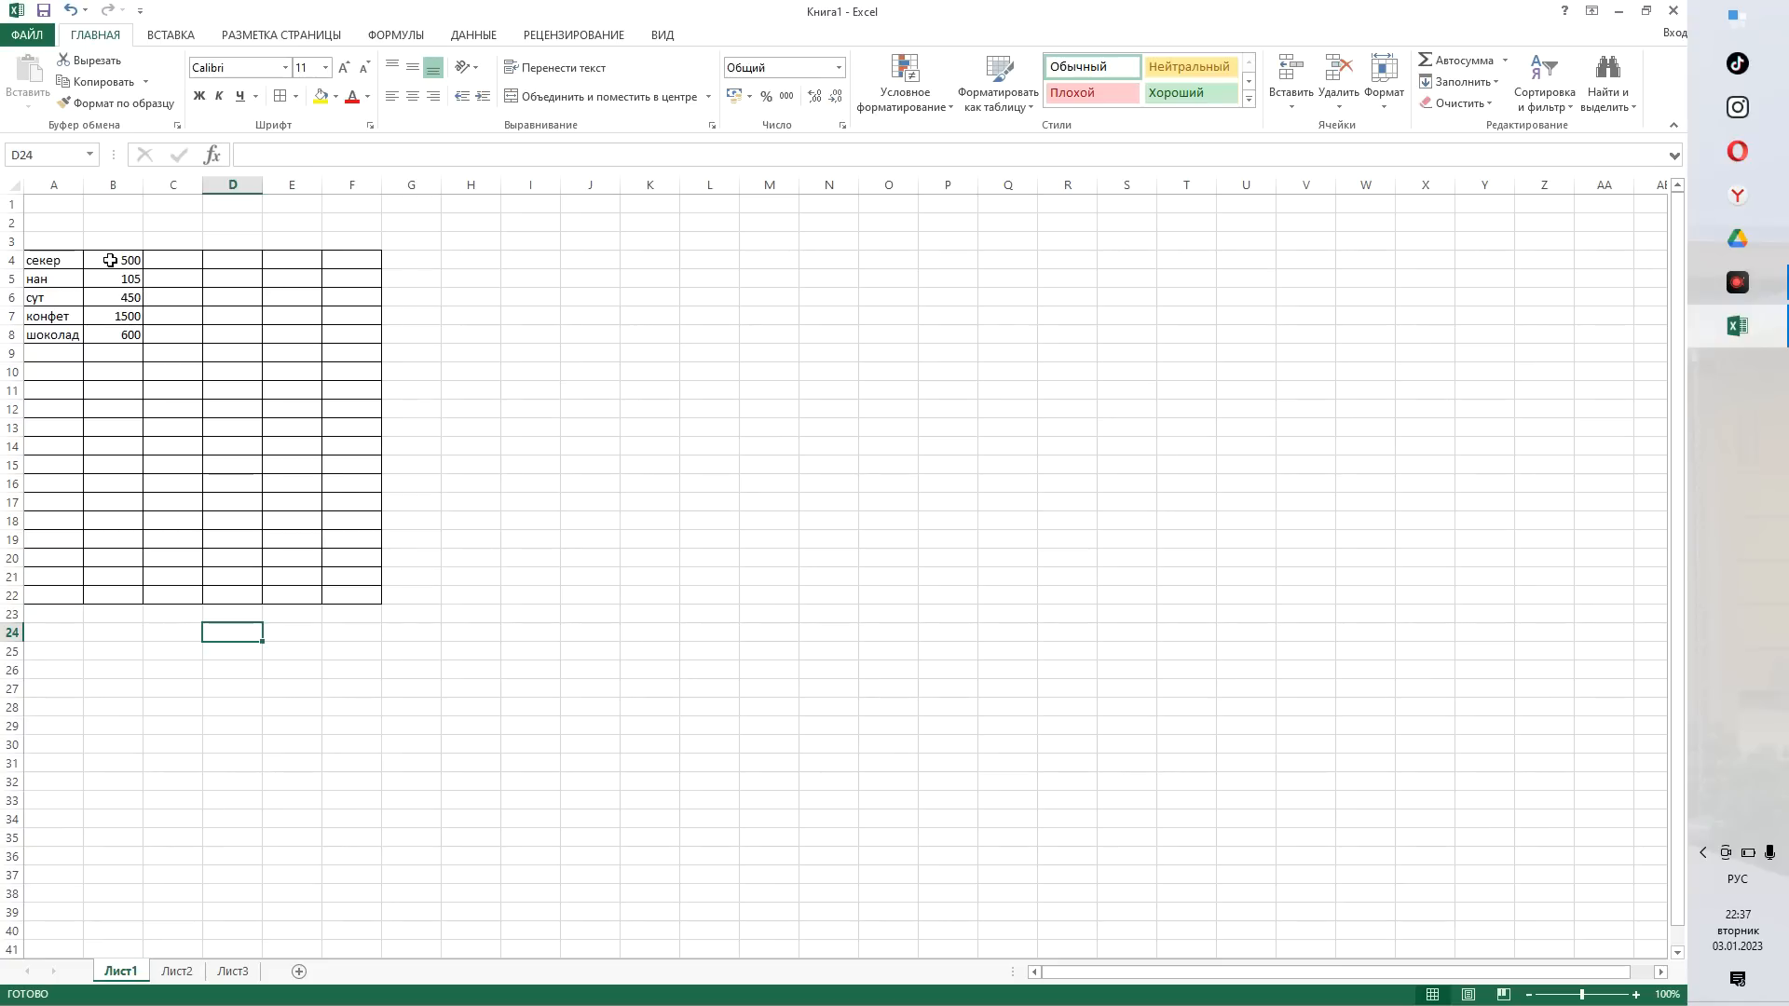
- Add an AutoSum (Автосумма) total of the values in B4:B8 directly below them in cell B9, and deselect the range
left_click_drag(110, 260, 125, 334)
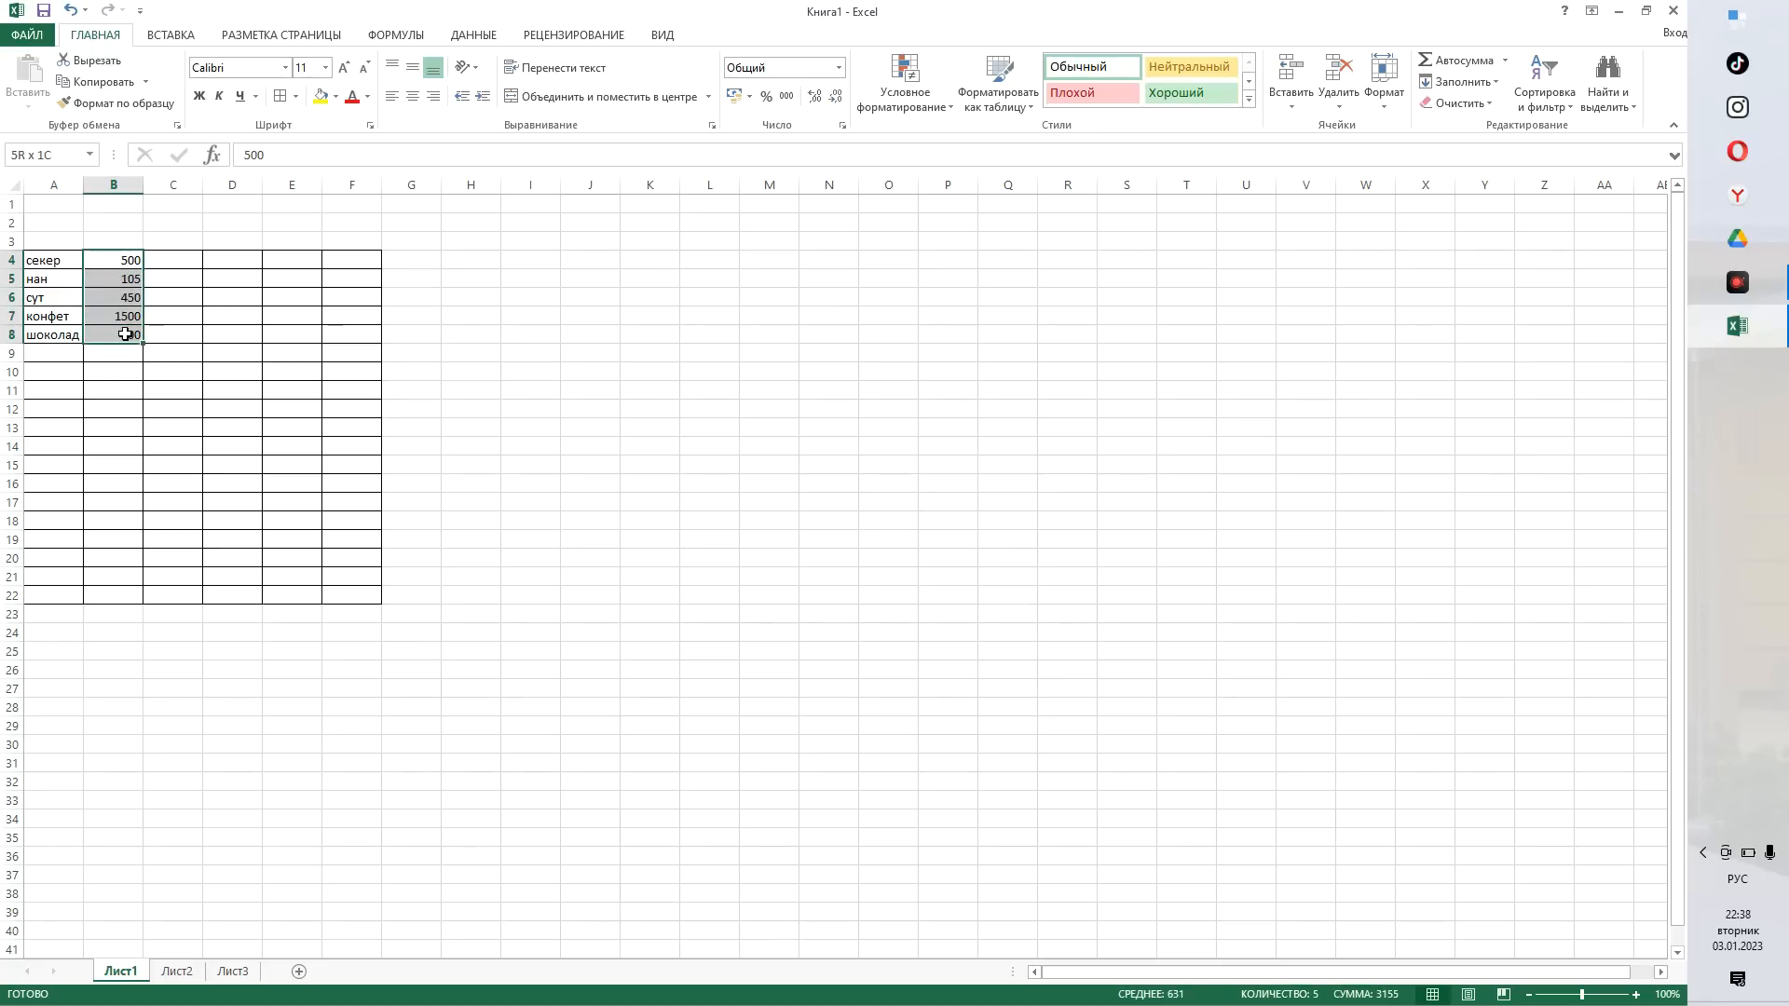
left_click_drag(125, 334, 125, 333)
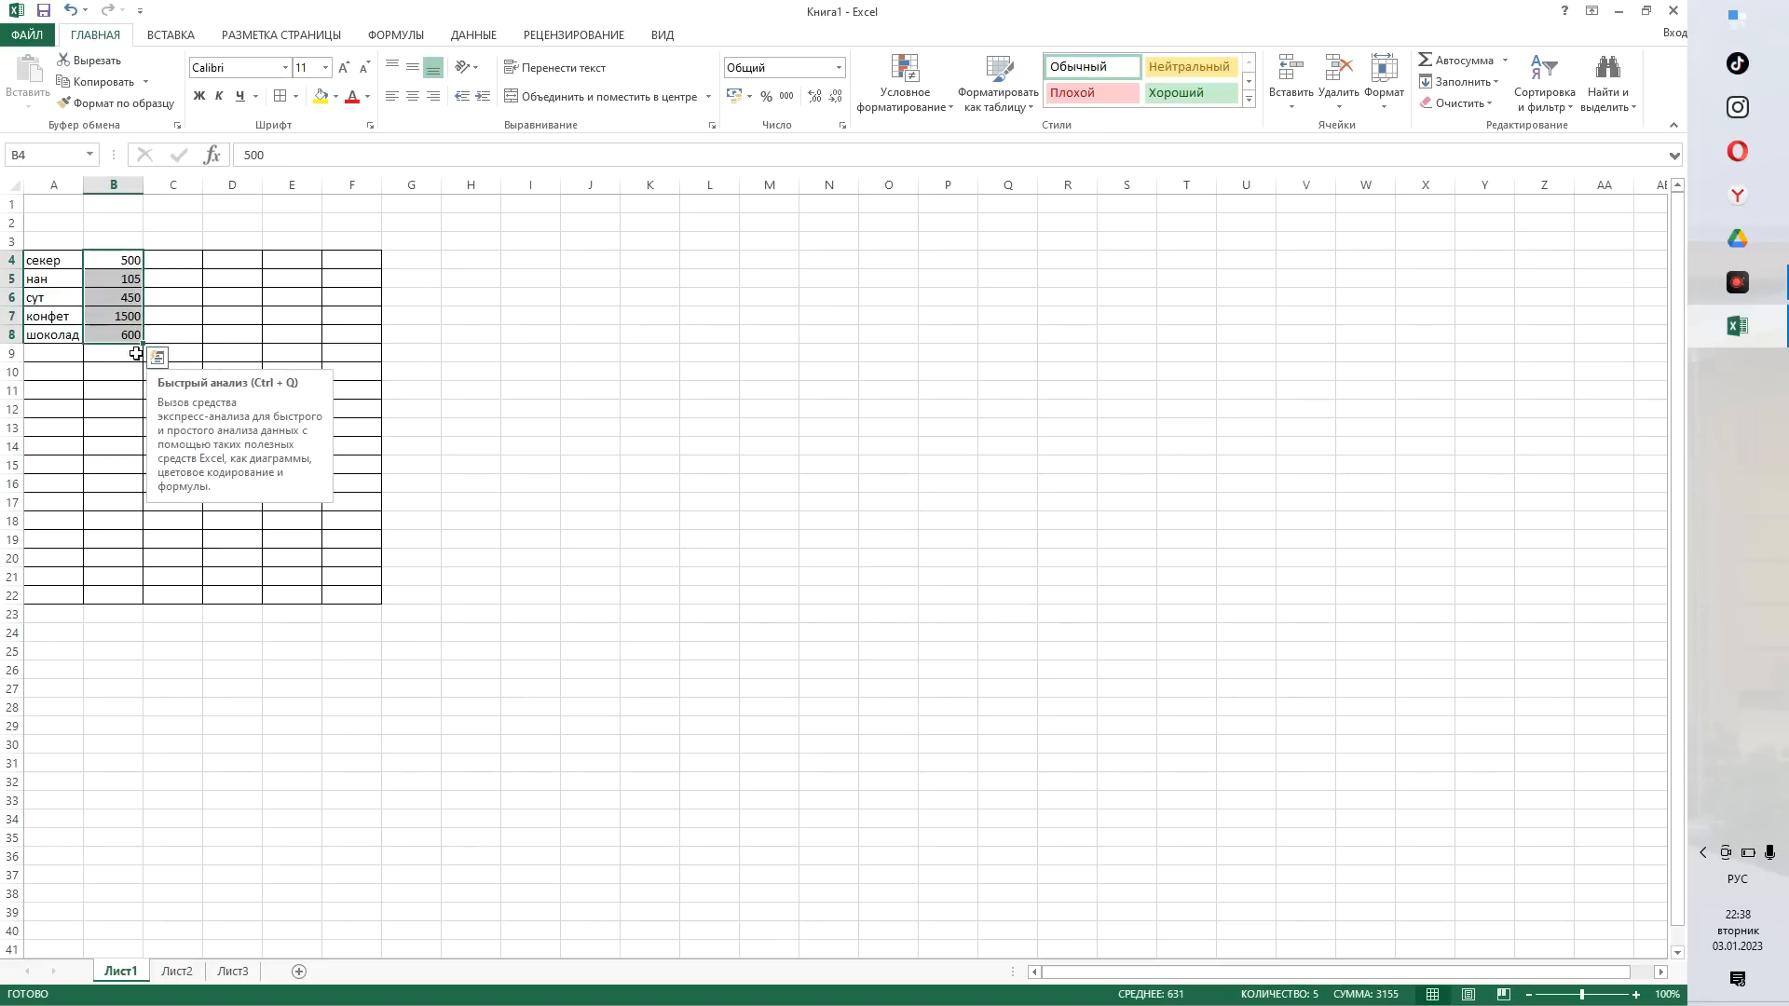
left_click(1445, 67)
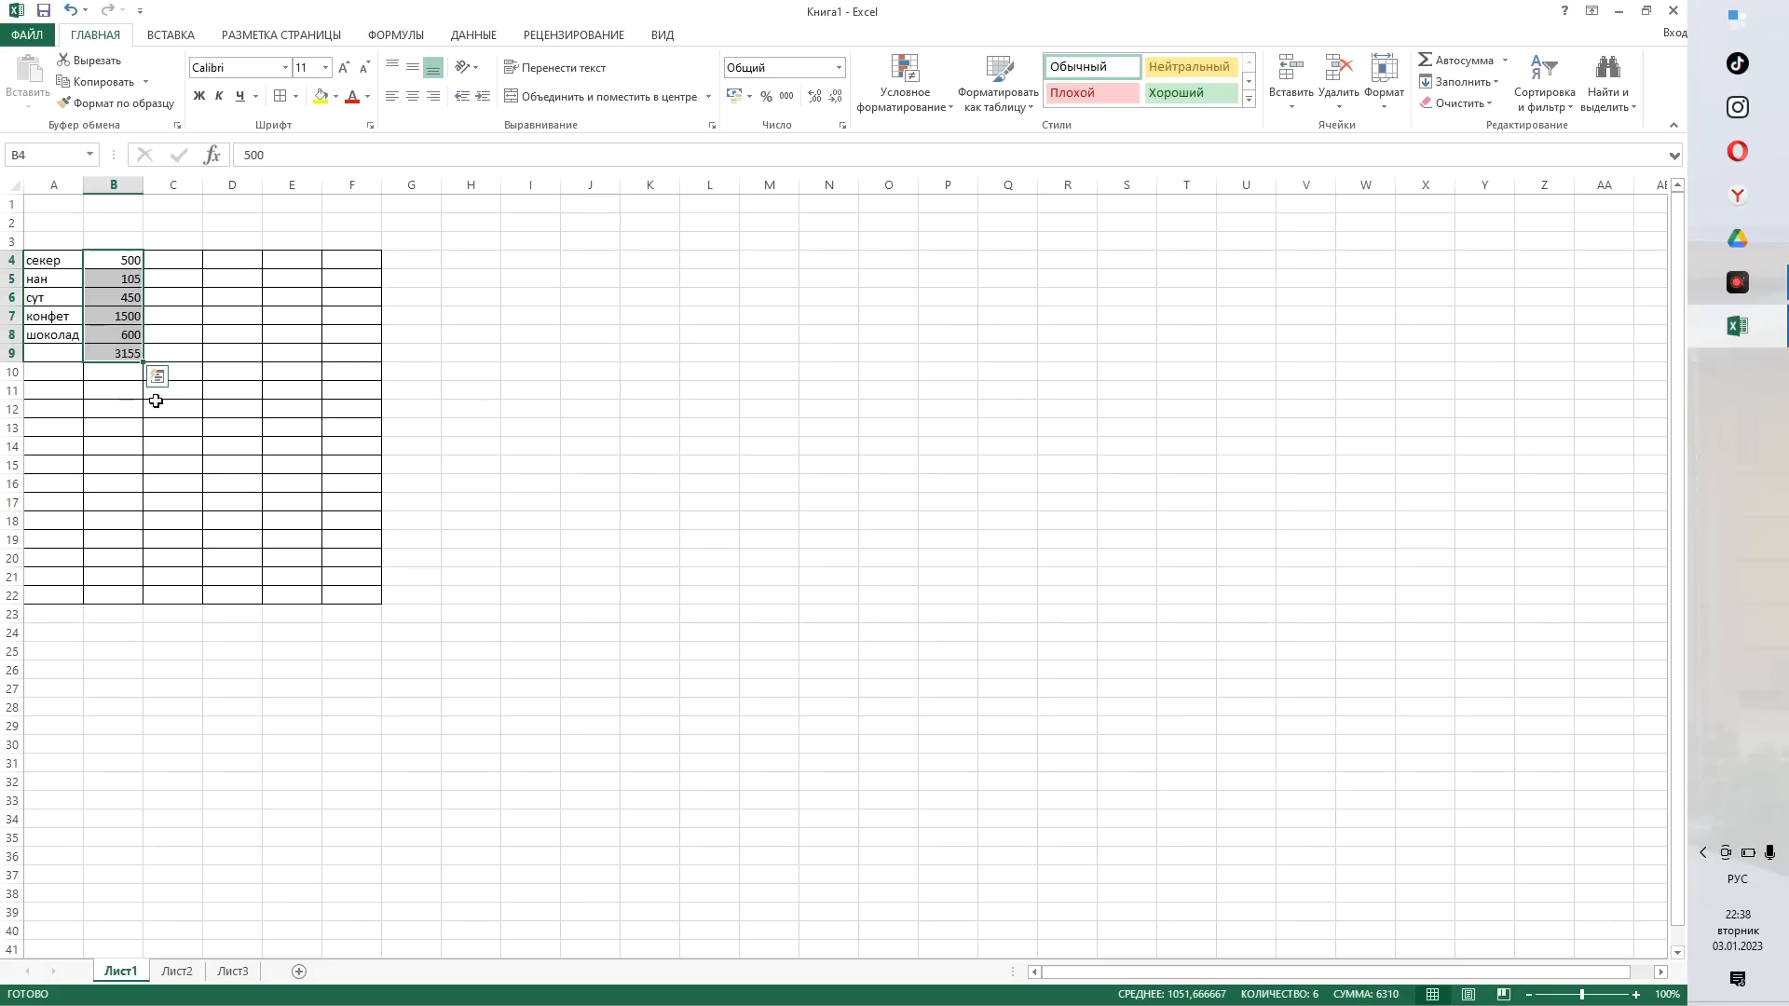
left_click(489, 394)
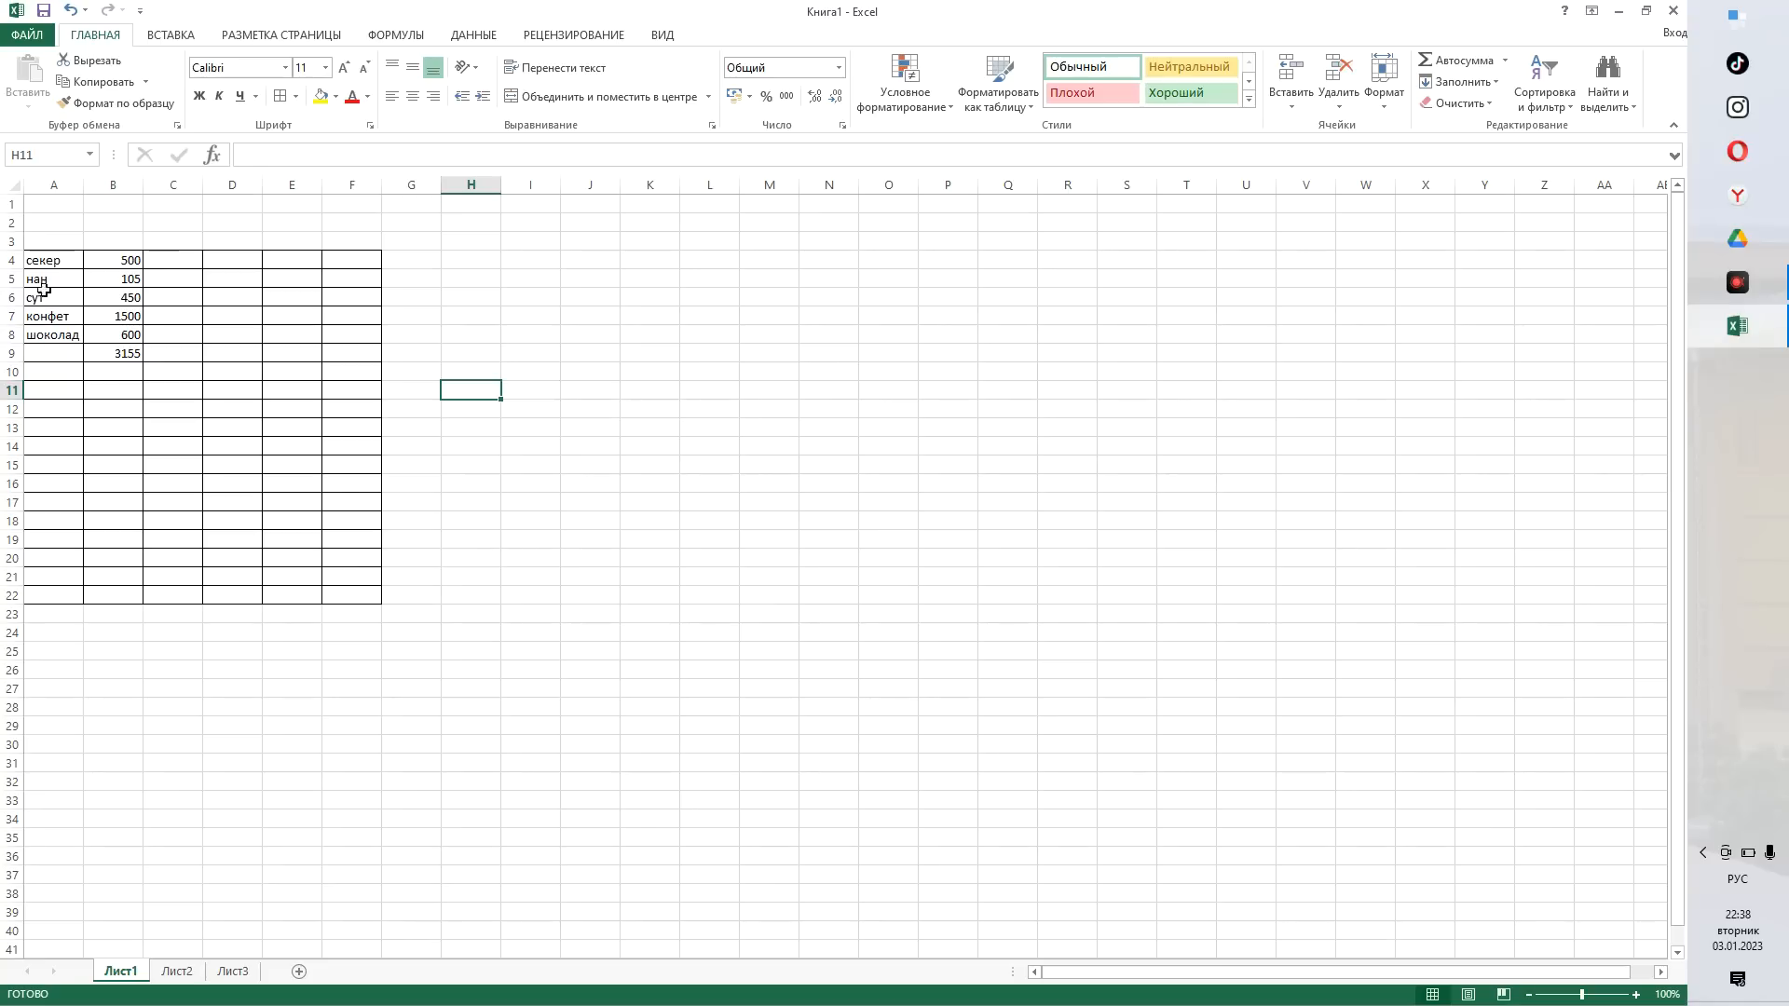
- Apply the cell style Плохой to the секер row (A4:B4) and Нейтральный to the нан row (A5:B5)
left_click_drag(46, 266, 103, 264)
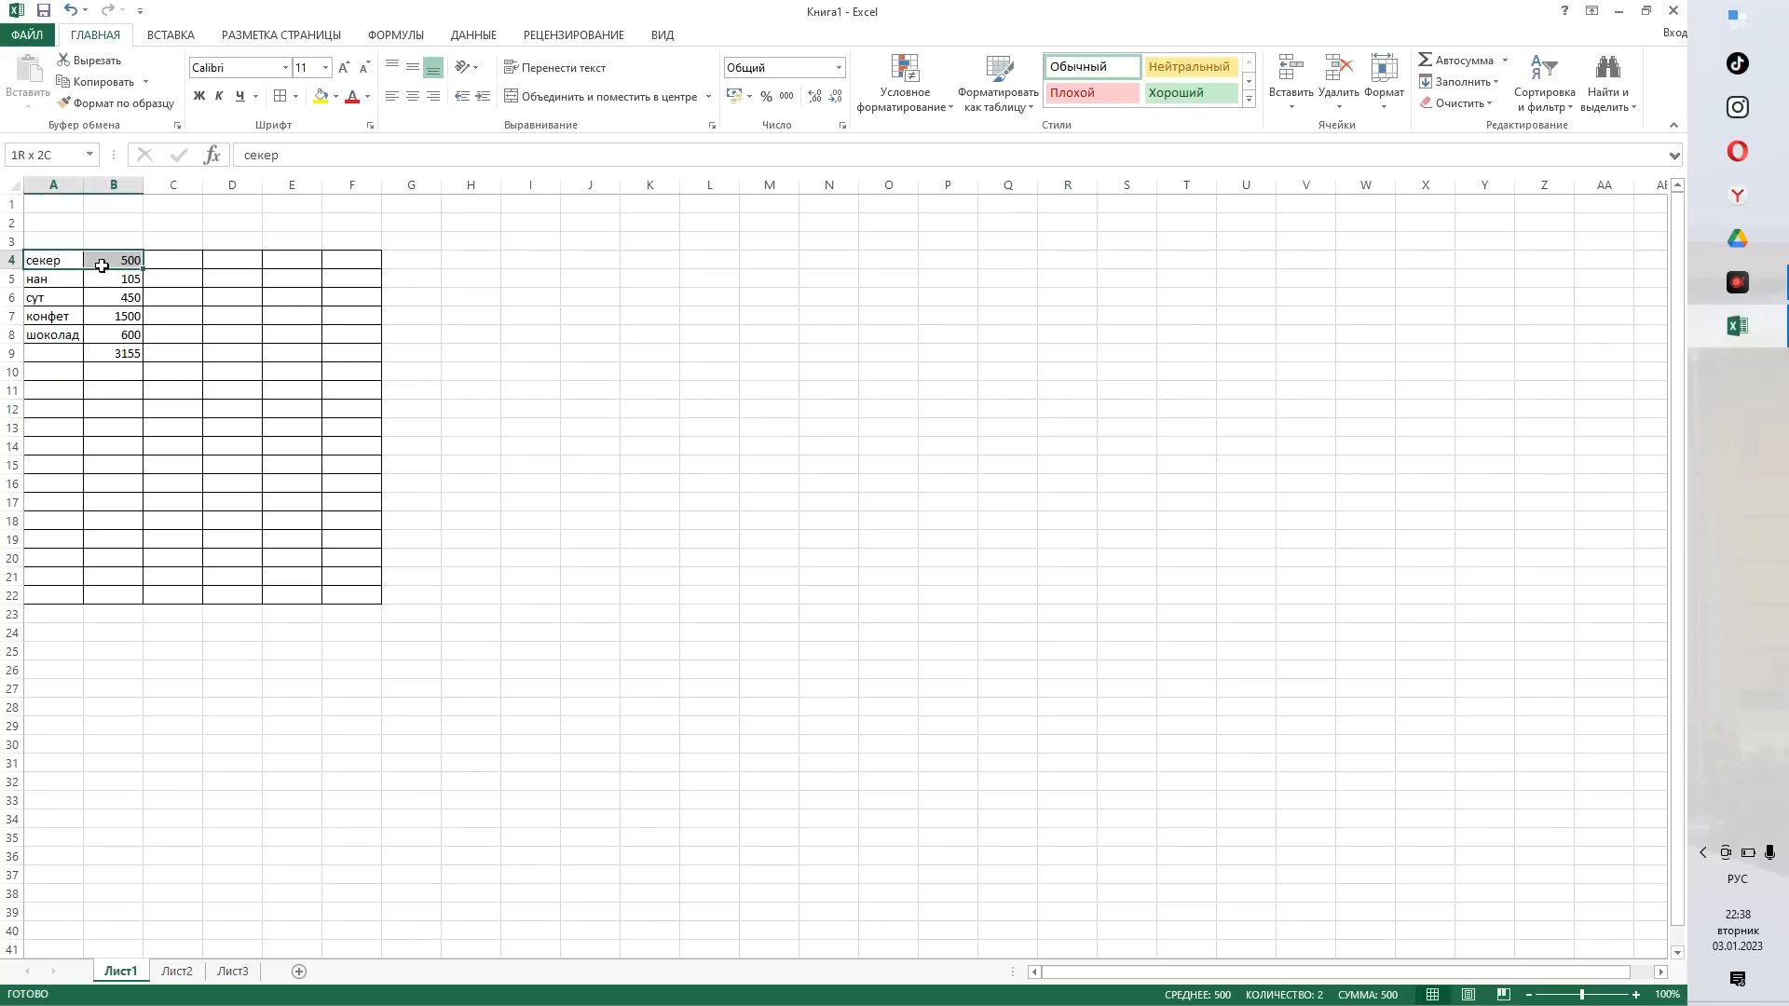
left_click(1098, 91)
left_click(649, 485)
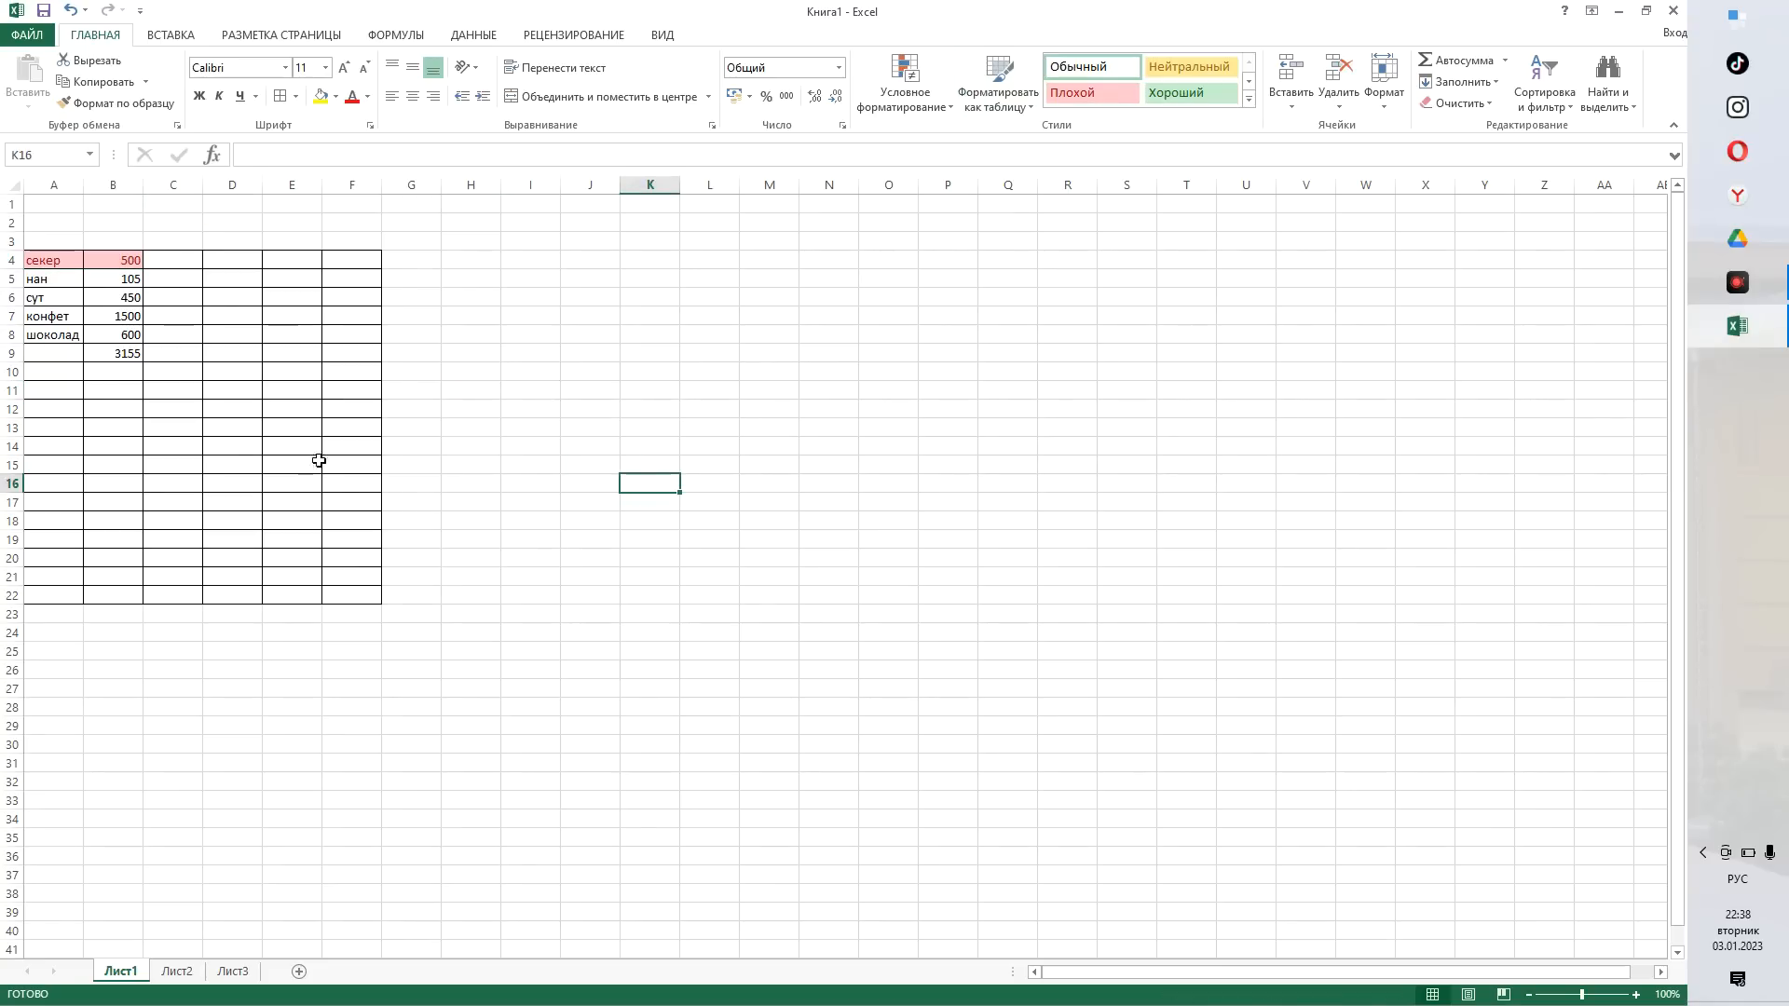
left_click_drag(56, 279, 109, 280)
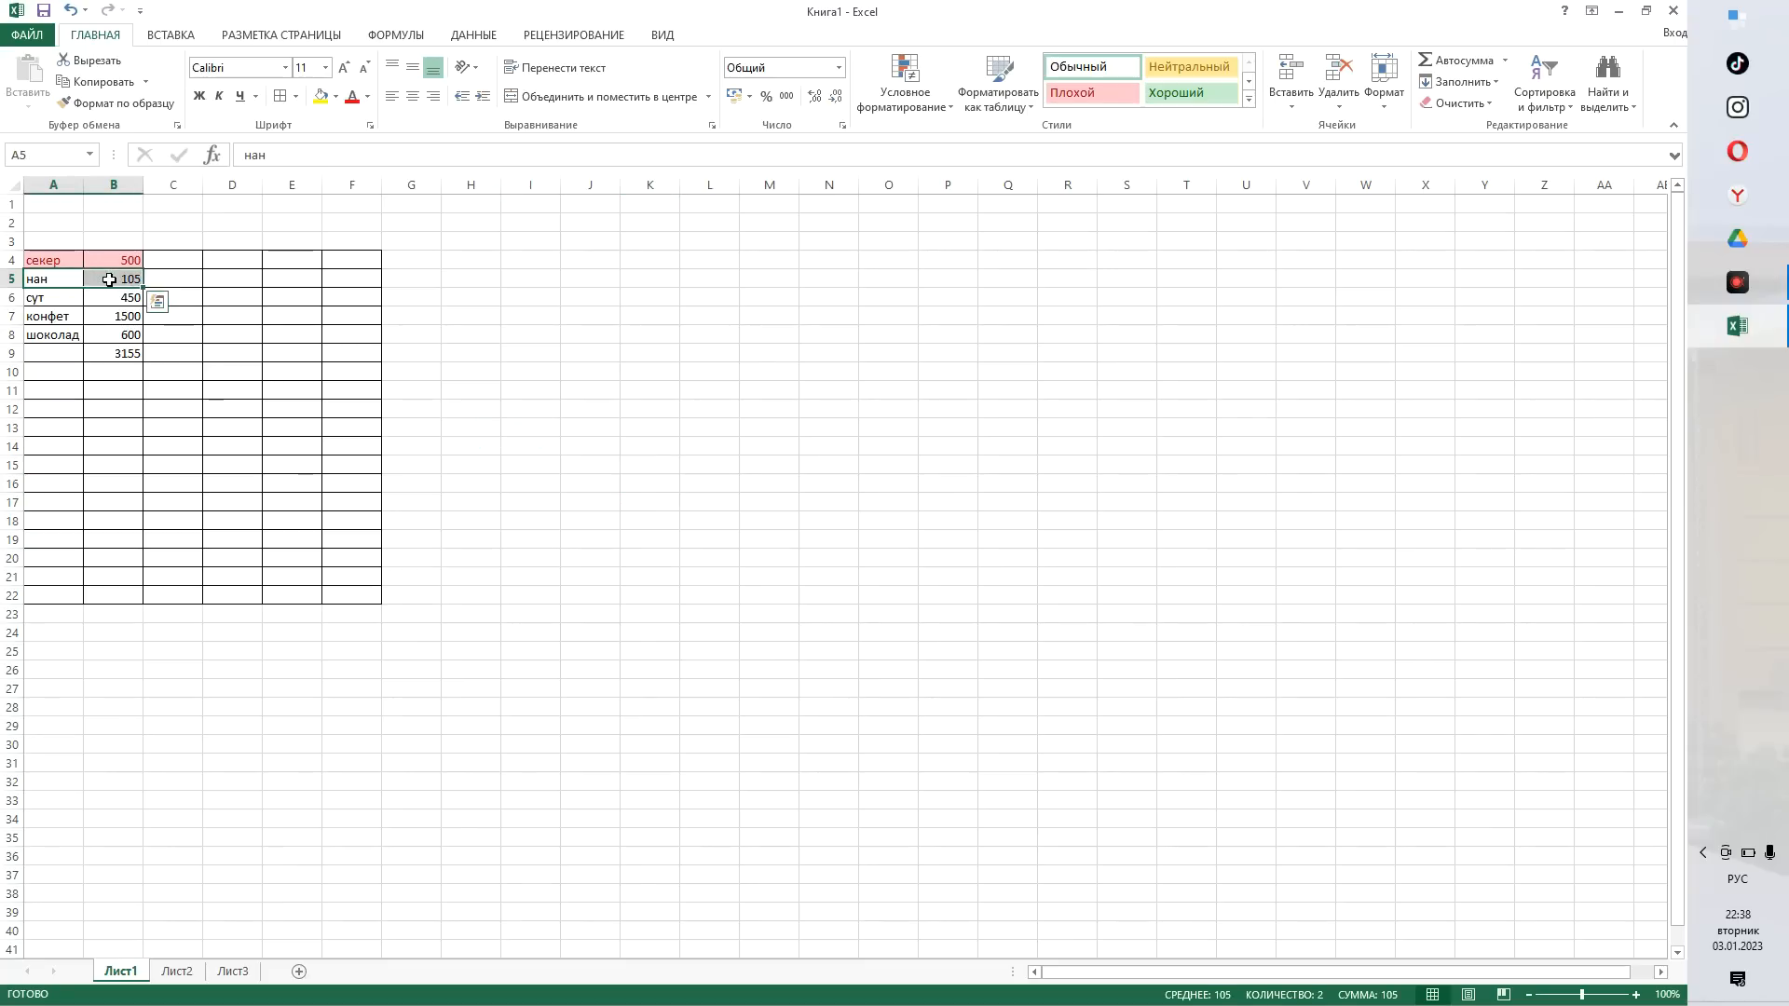
left_click(1180, 73)
- Apply the cell style Хороший to the сут and конфет rows (A6:B7) and Нейтральный to the шоколад row (A8:B8)
left_click_drag(53, 298, 112, 297)
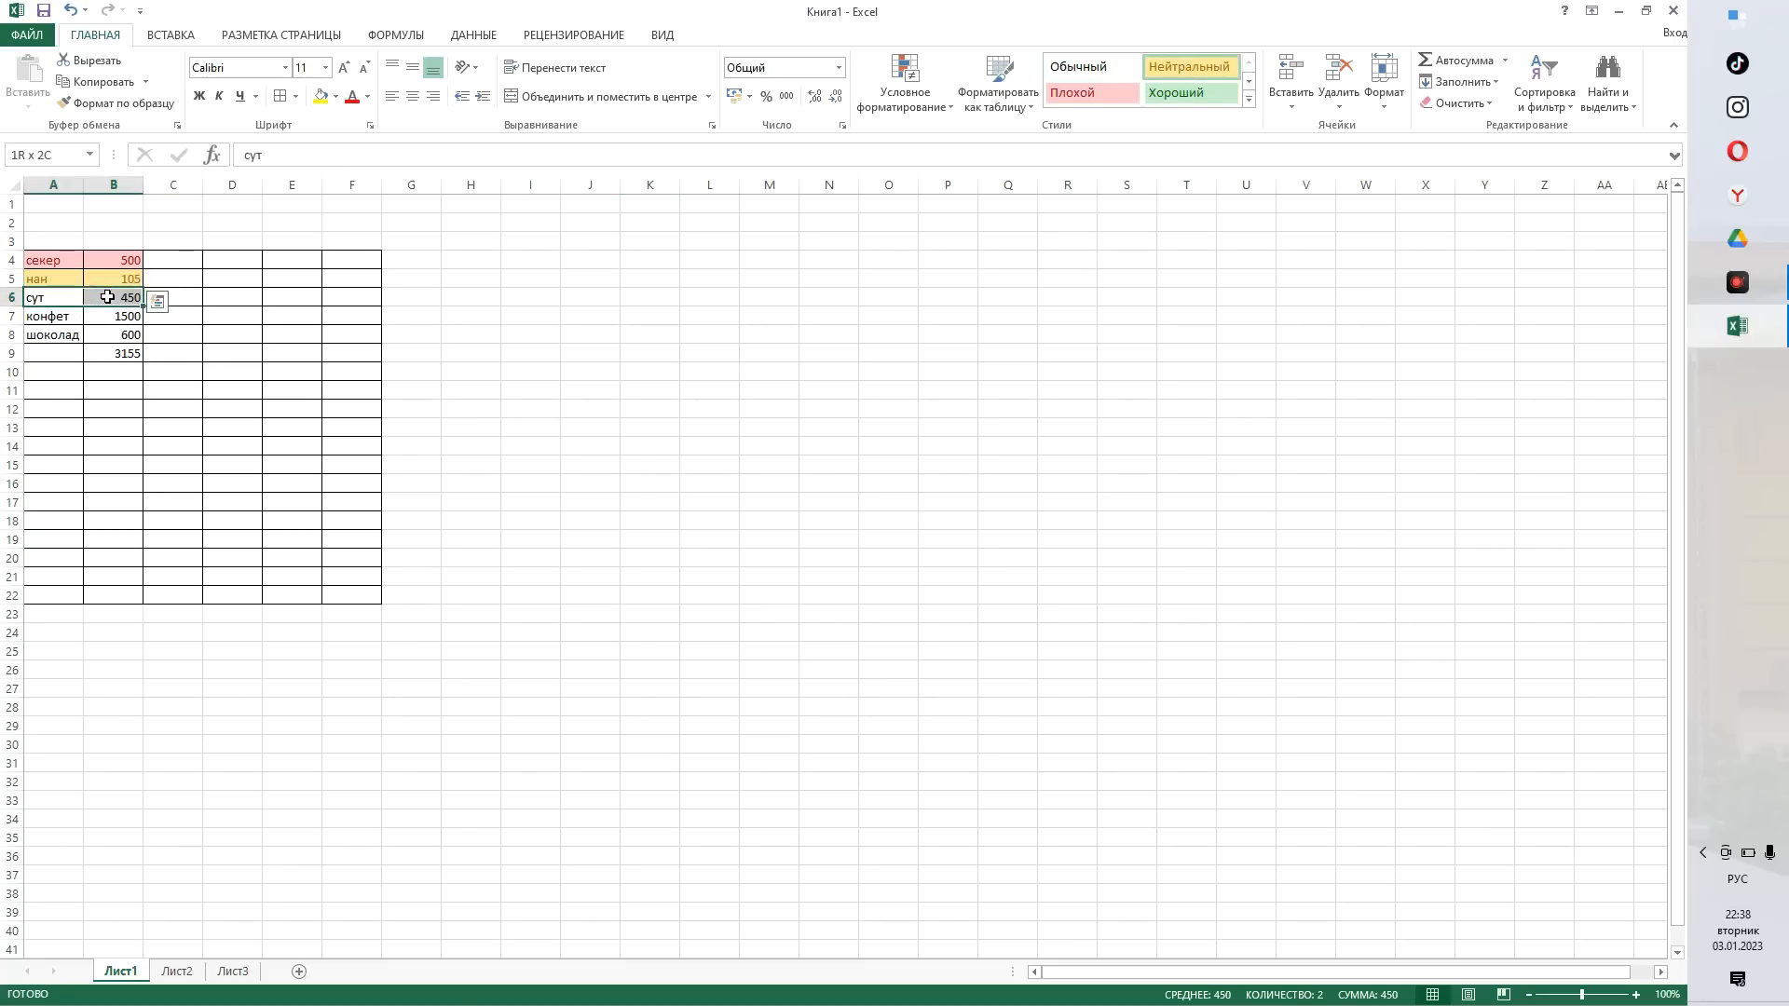
left_click(1215, 93)
left_click_drag(57, 318, 110, 317)
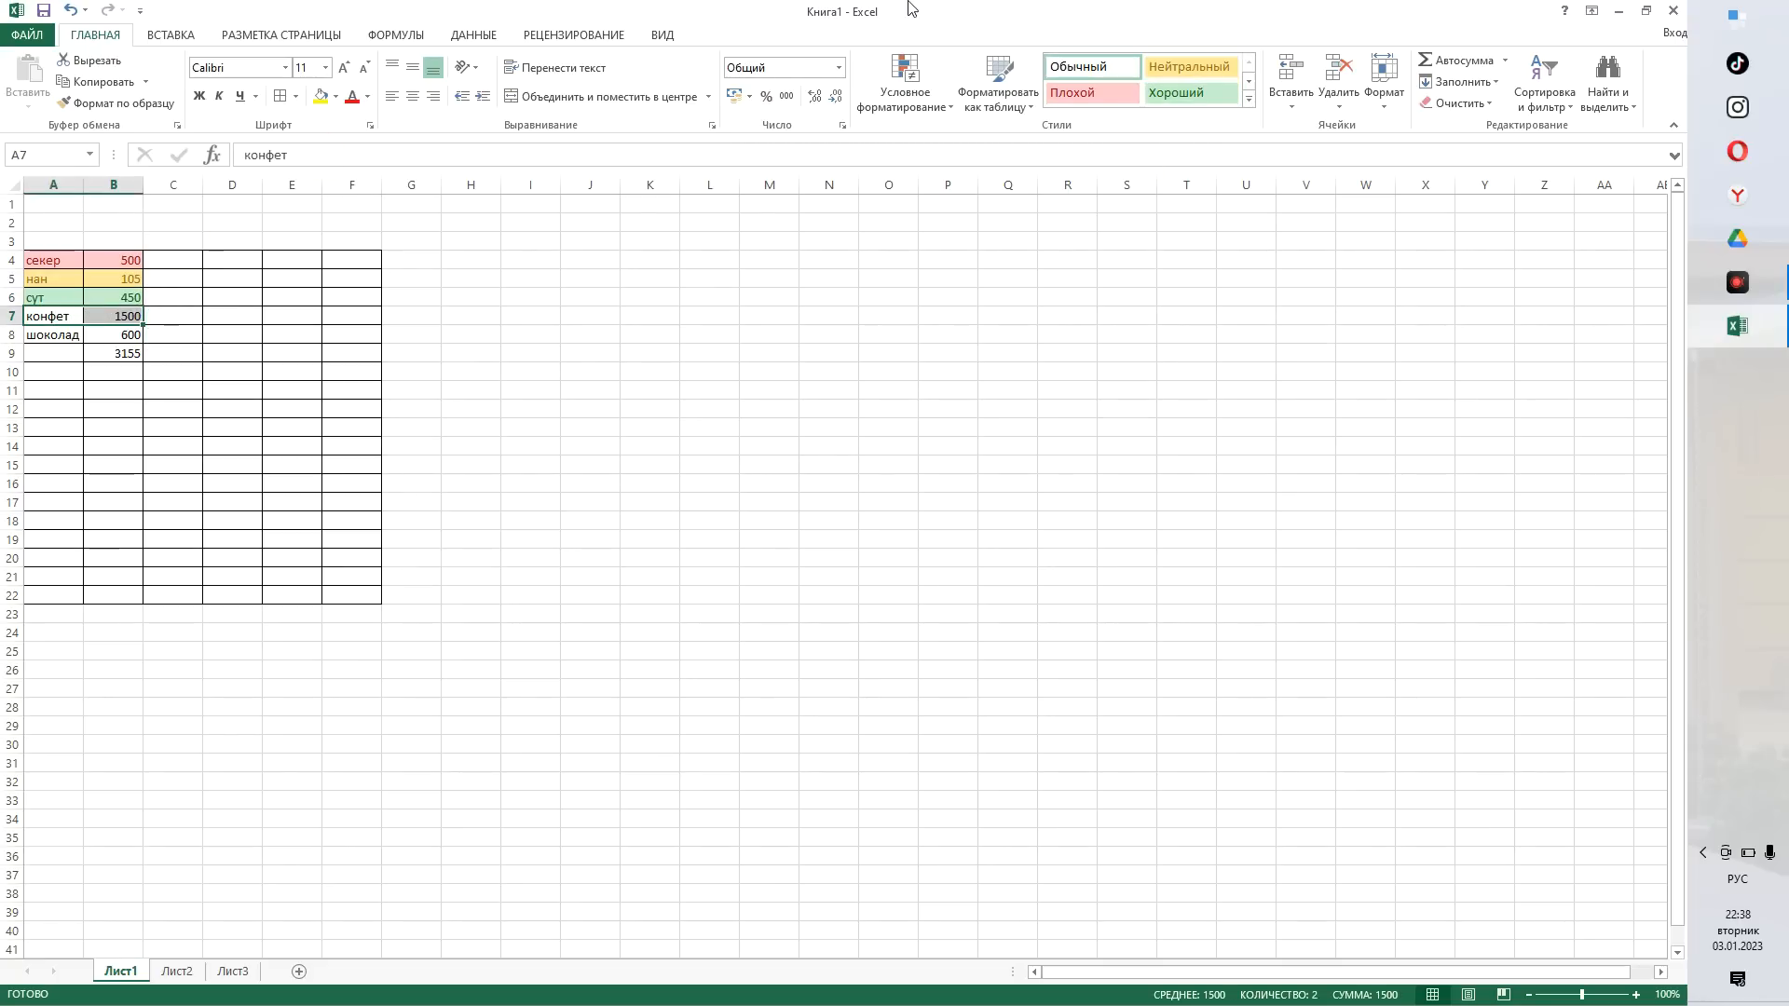
left_click(1204, 97)
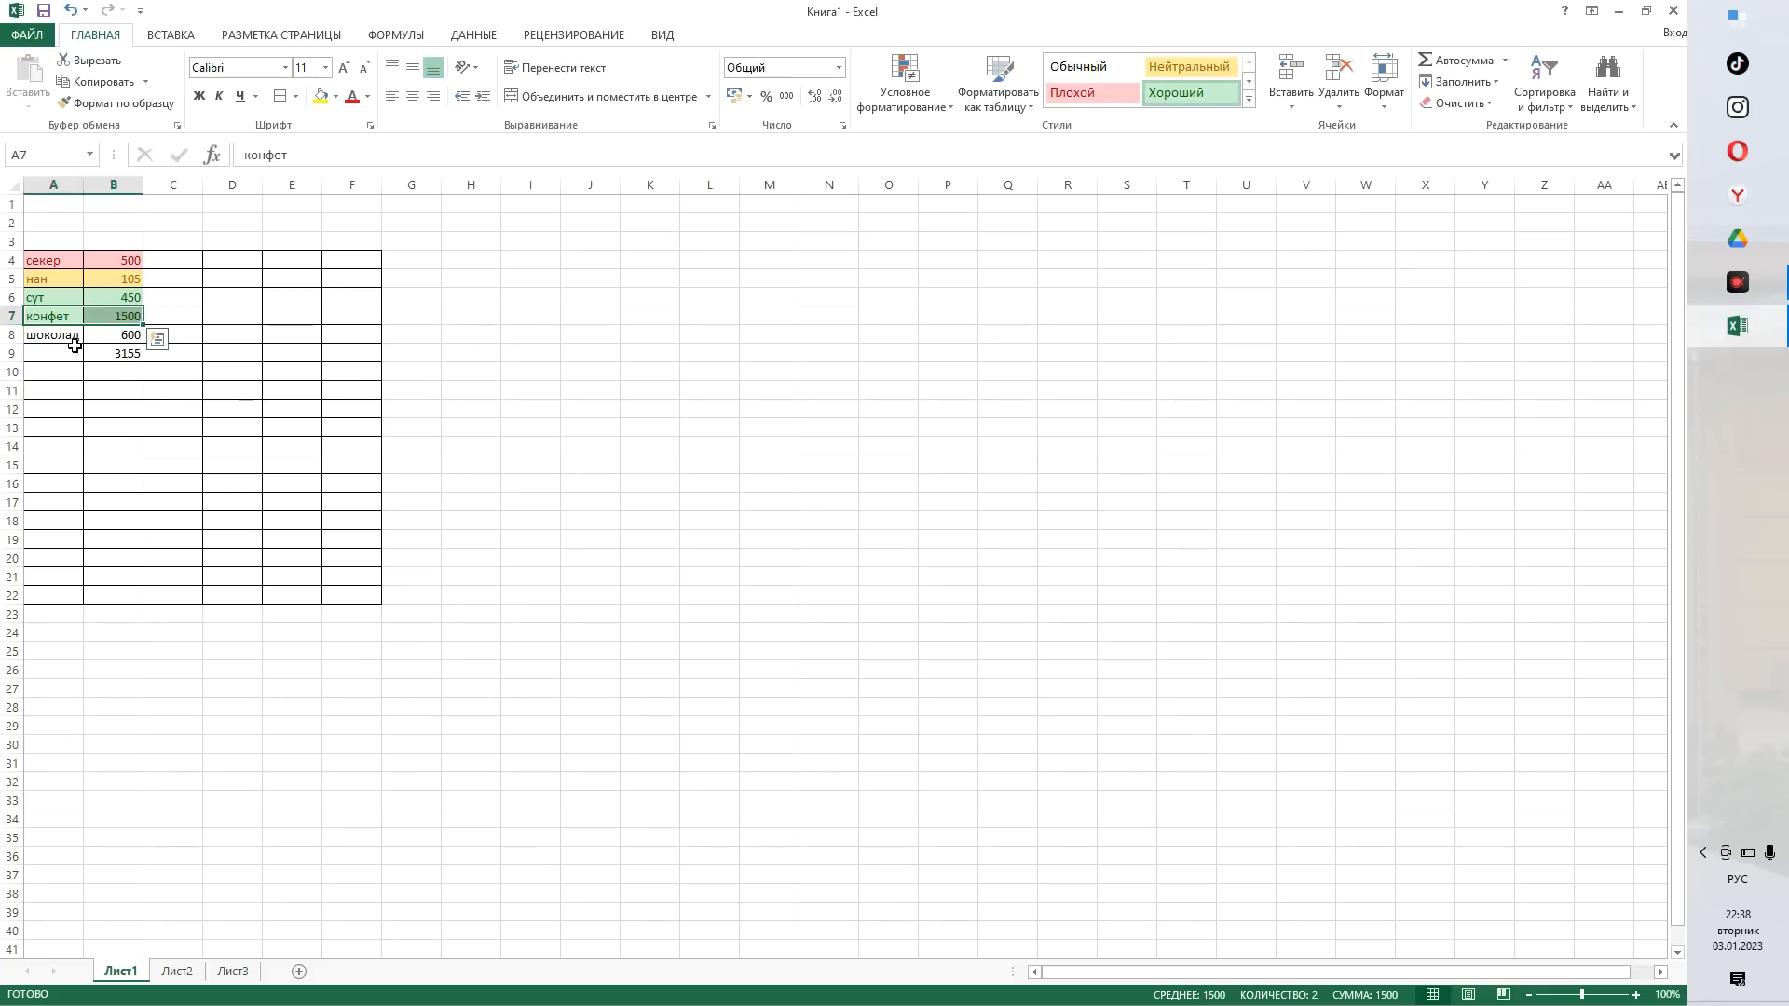
left_click_drag(60, 338, 123, 336)
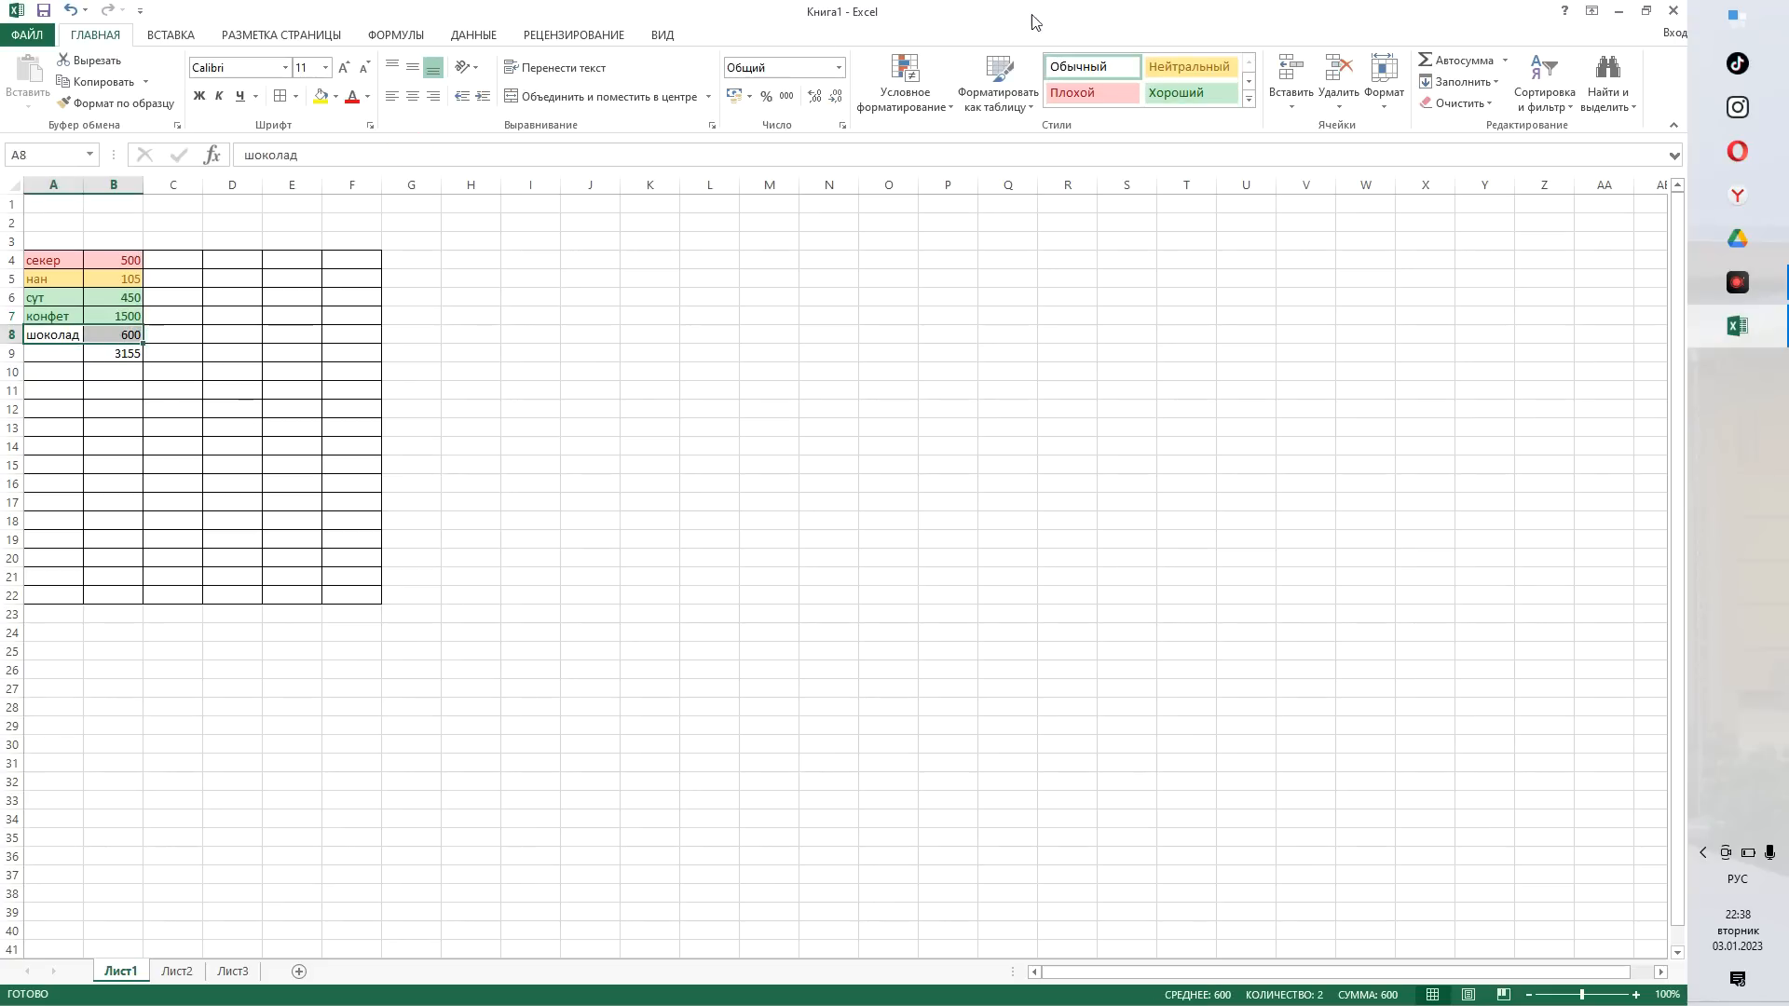
left_click(1218, 62)
left_click(787, 368)
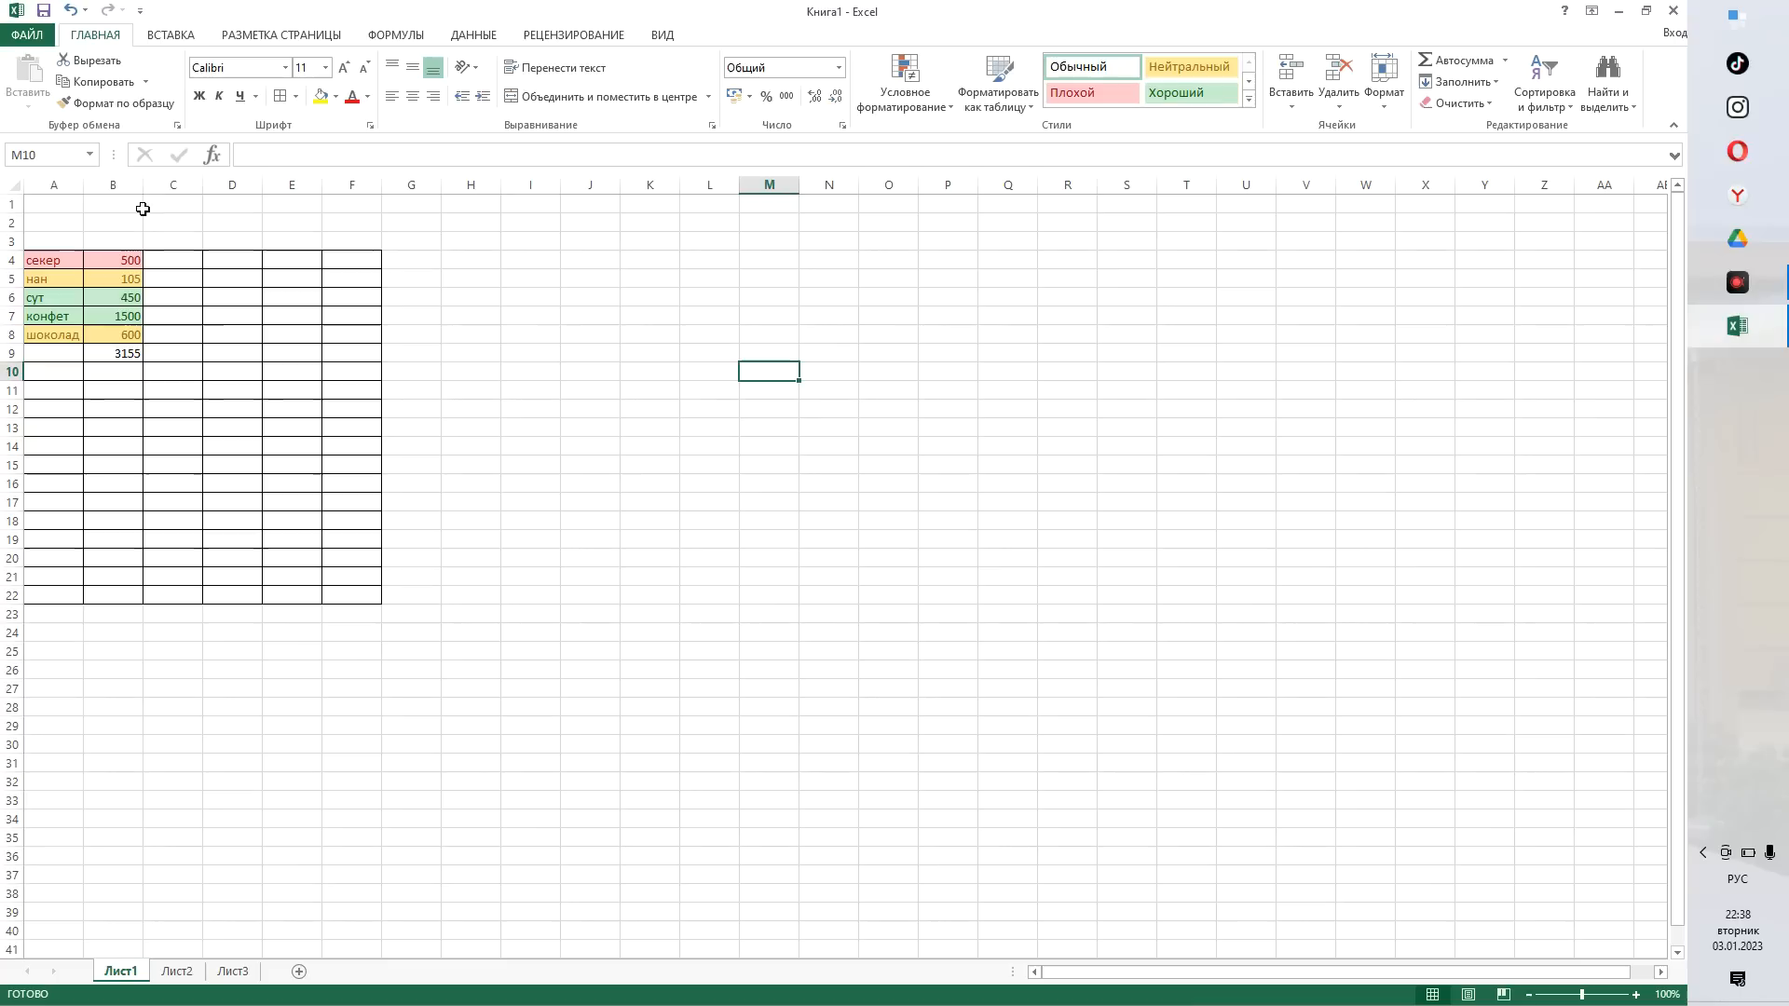
- Widen all the table's columns from A to F
left_click_drag(142, 180, 150, 180)
left_click(621, 357)
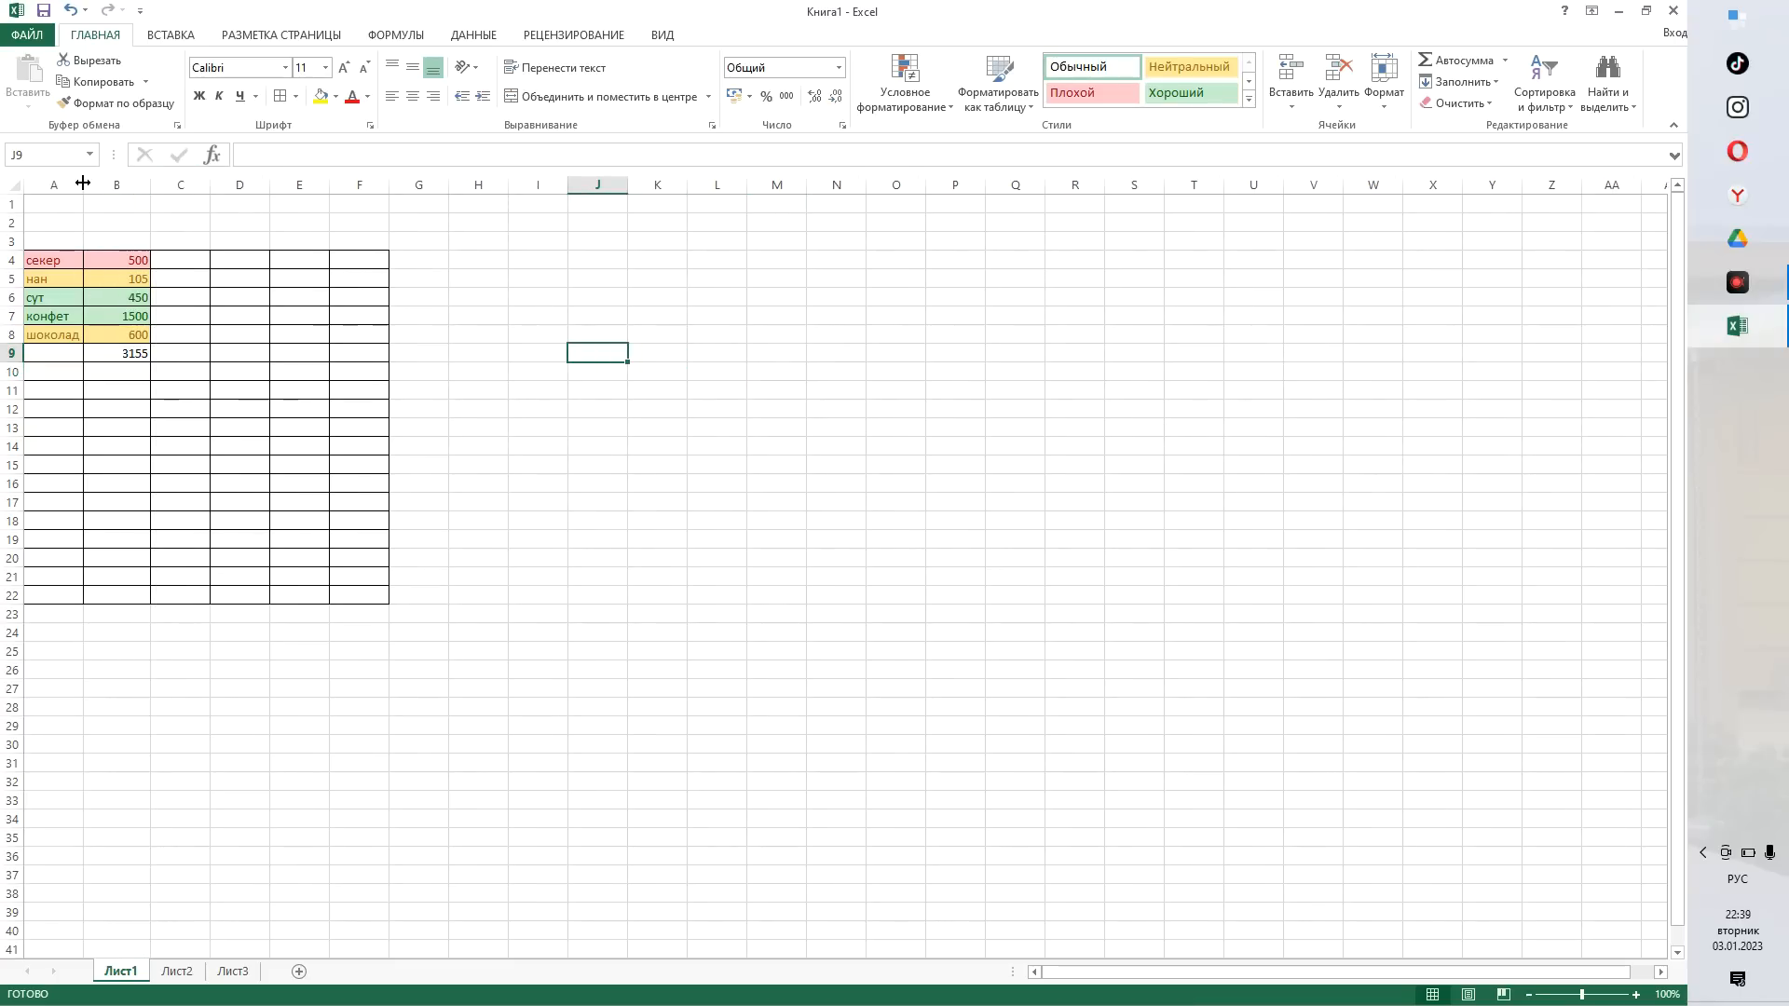
left_click_drag(83, 183, 315, 192)
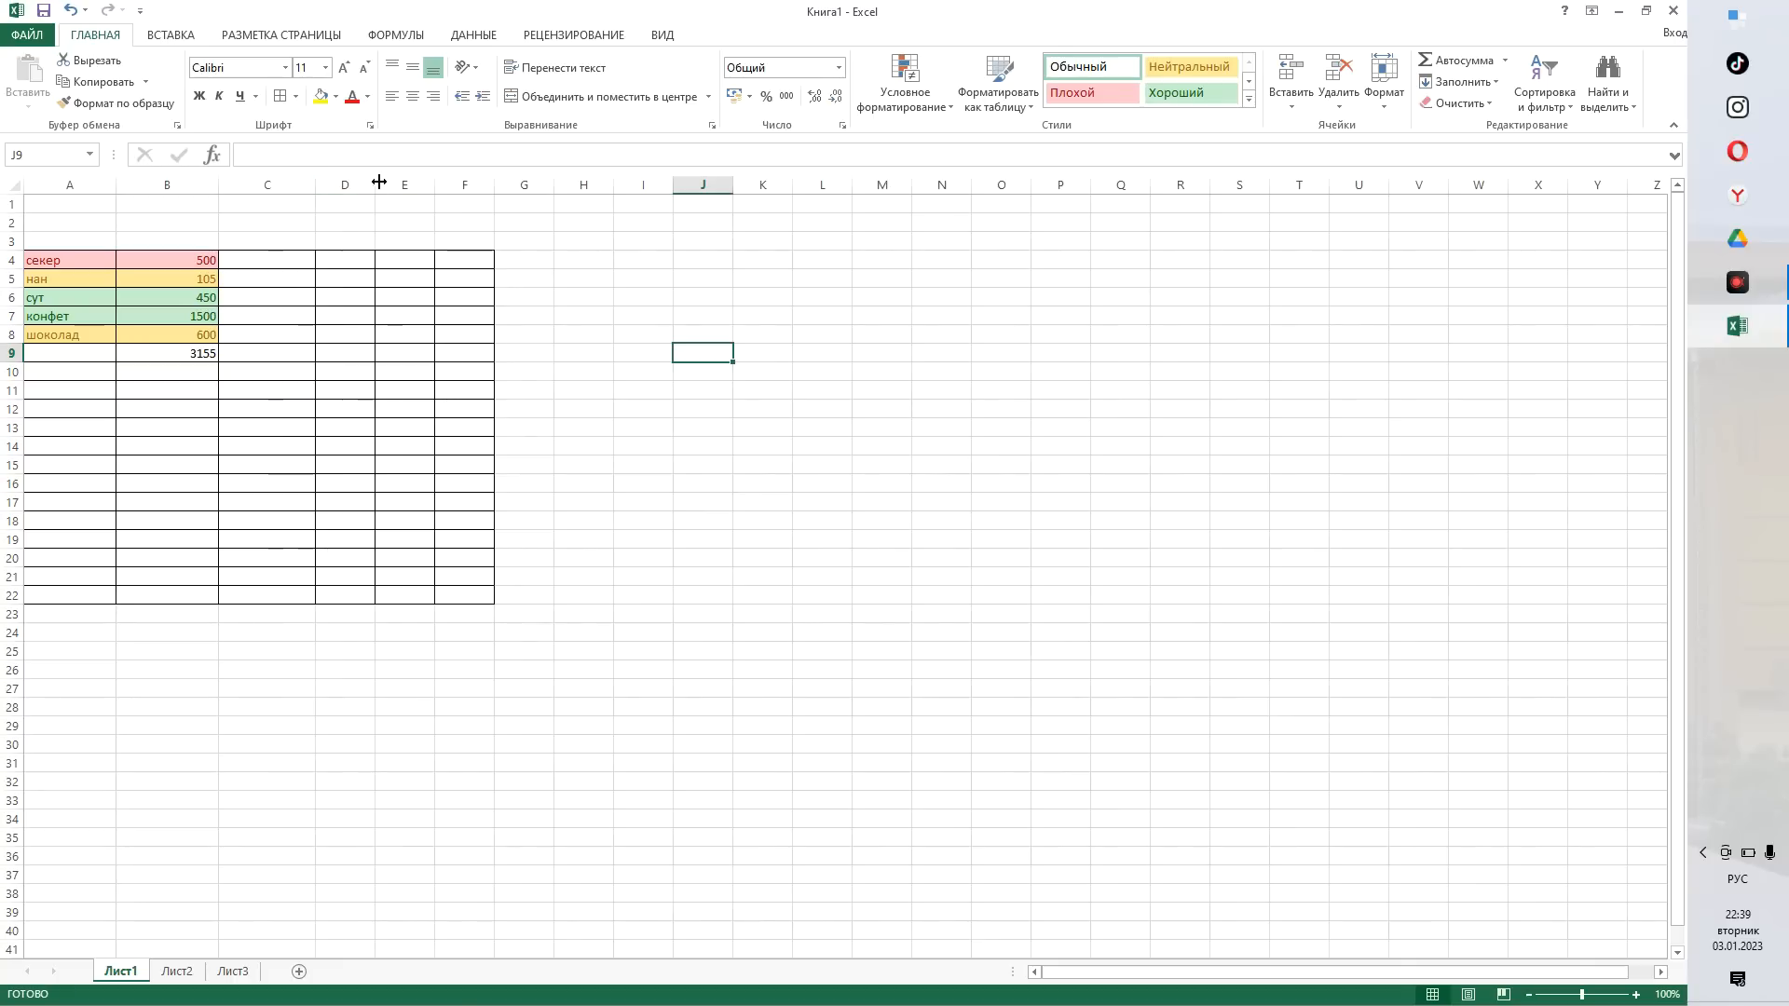
left_click_drag(376, 181, 523, 185)
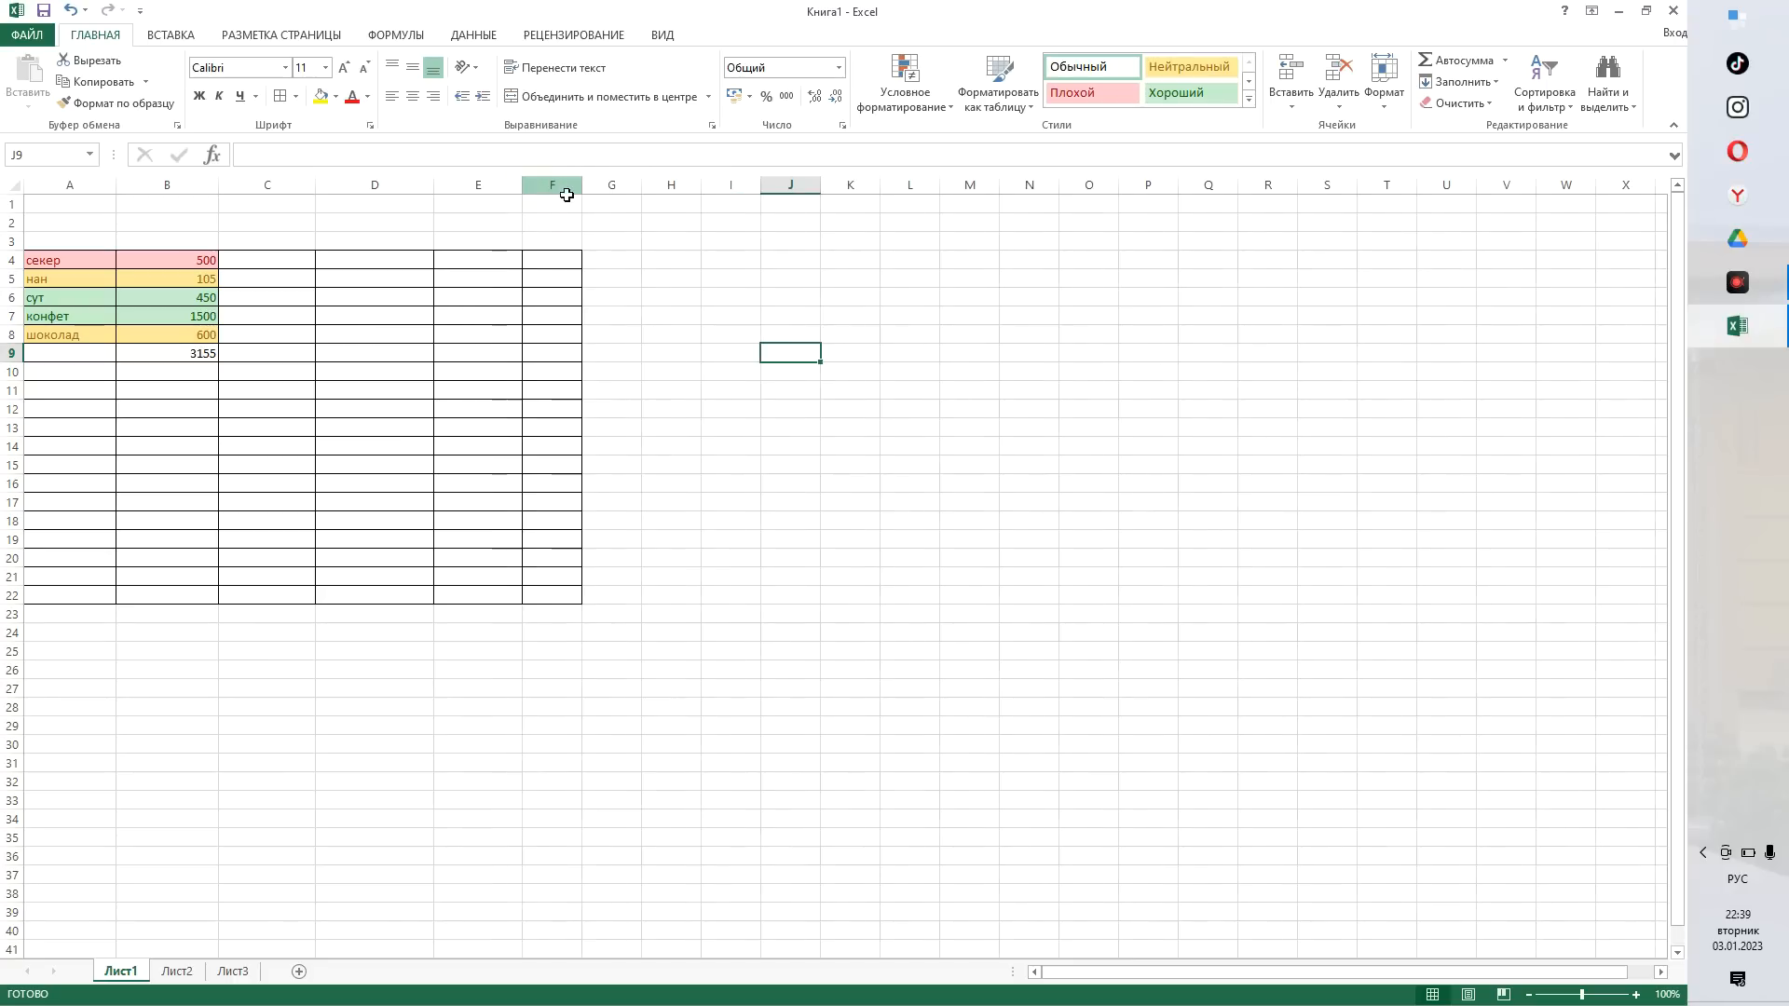
left_click_drag(578, 187, 639, 187)
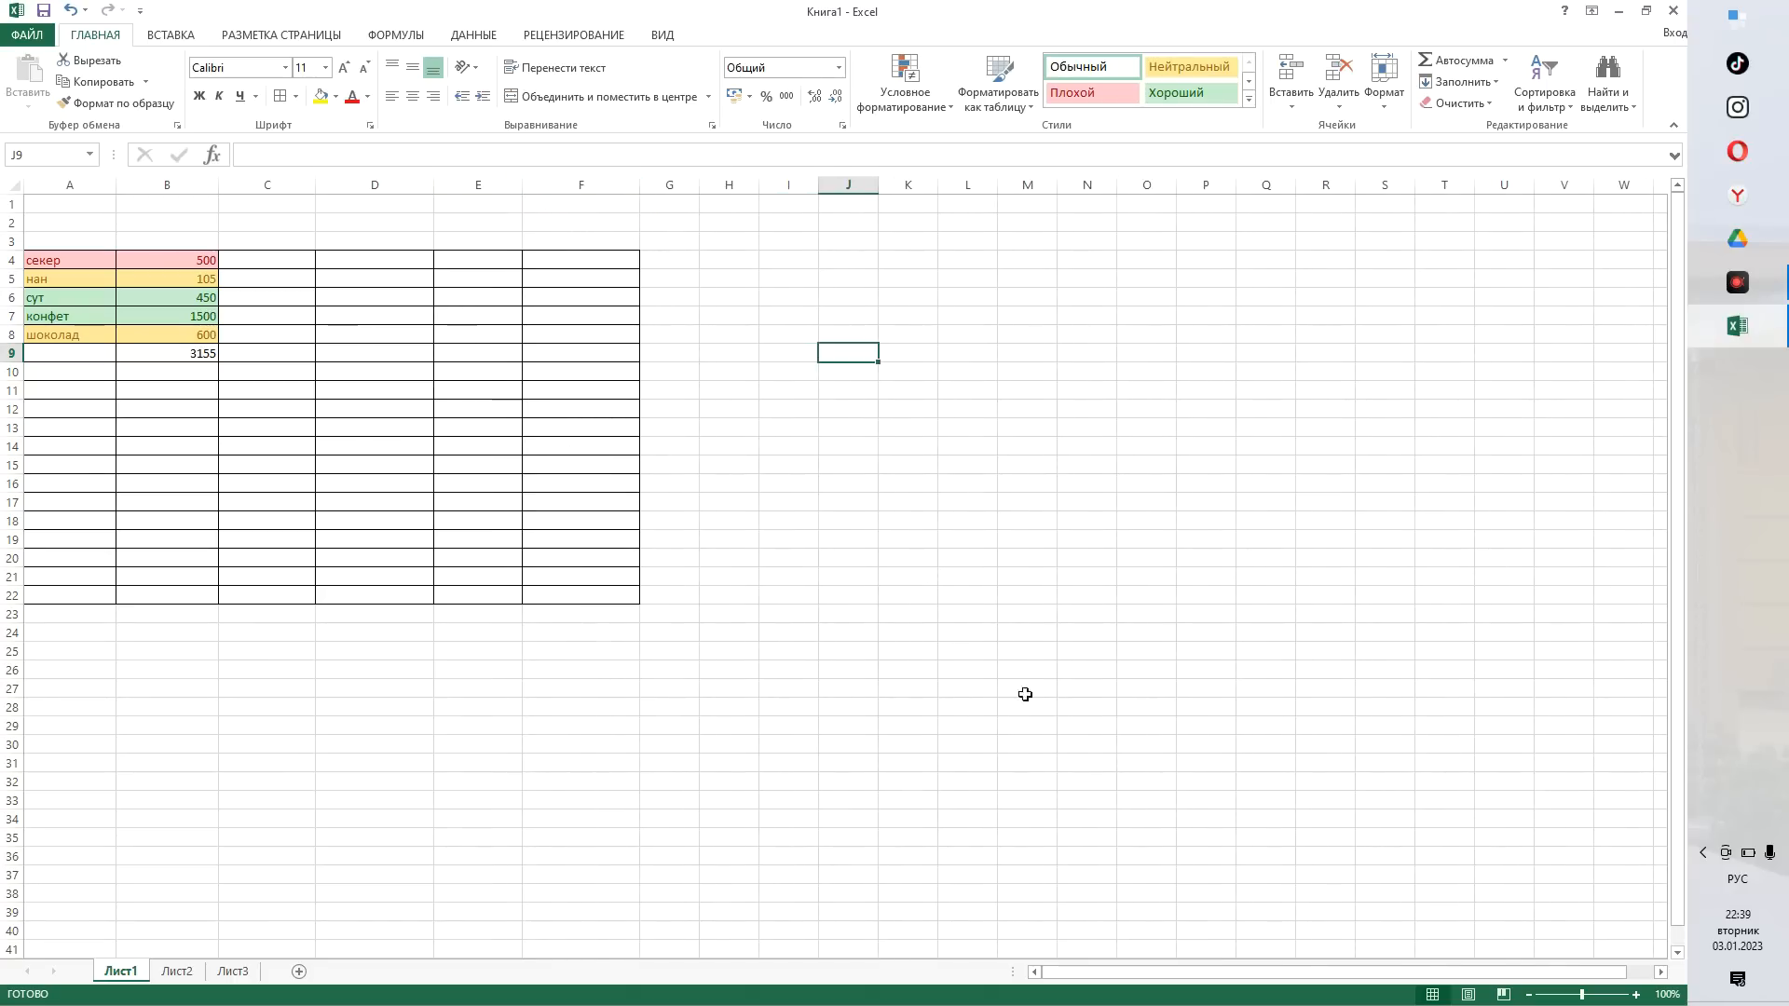
scroll(746, 666, "down", 12)
scroll(751, 689, "up", 12)
scroll(751, 689, "down", 20)
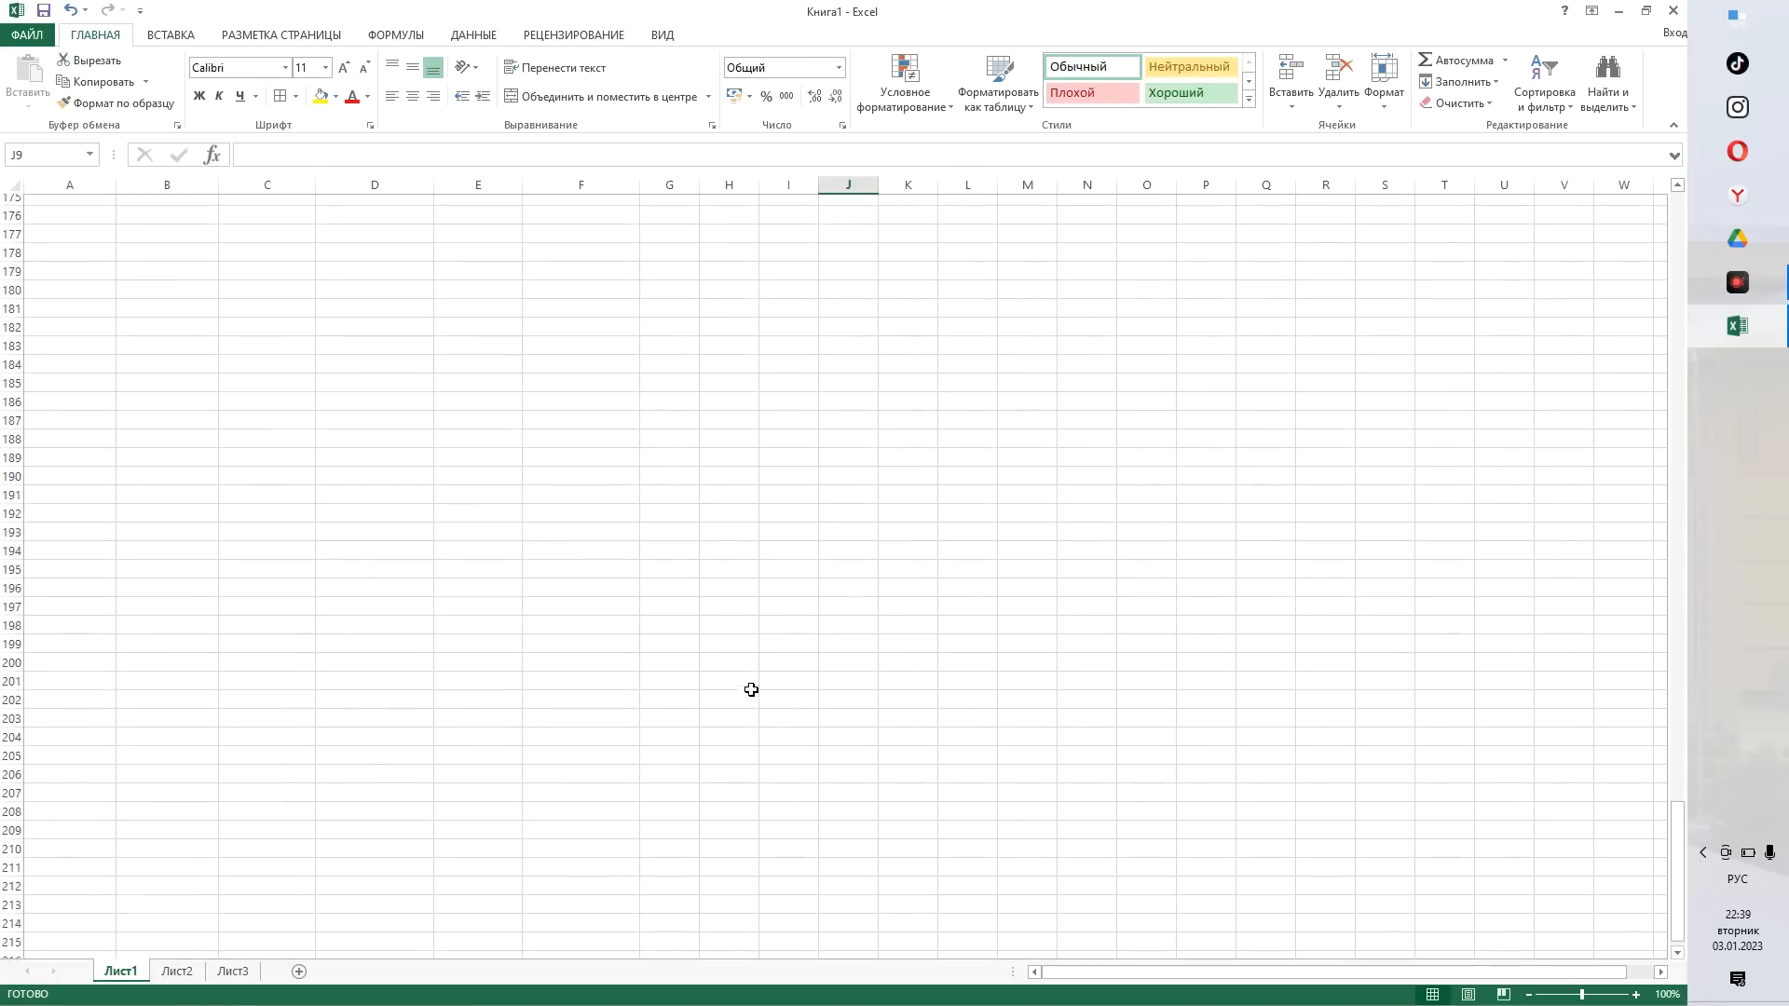
scroll(751, 689, "up", 20)
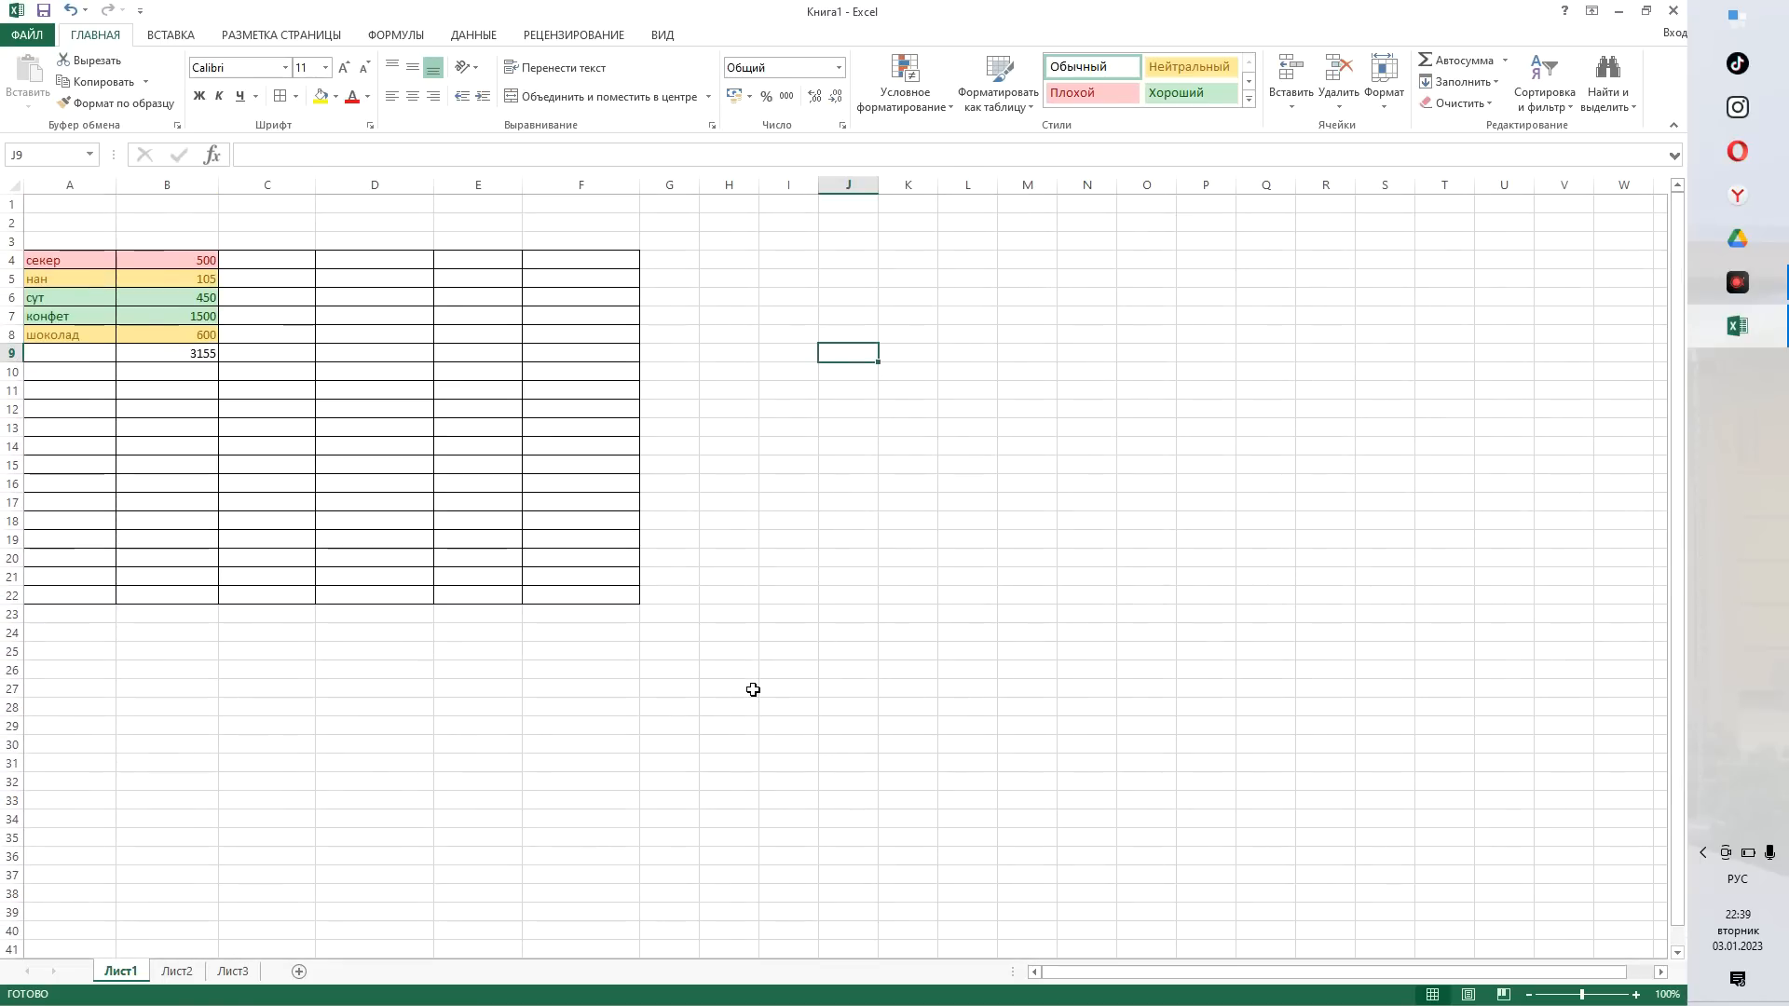
- Narrow column C of the table to roughly half the width of column D
left_click(183, 748)
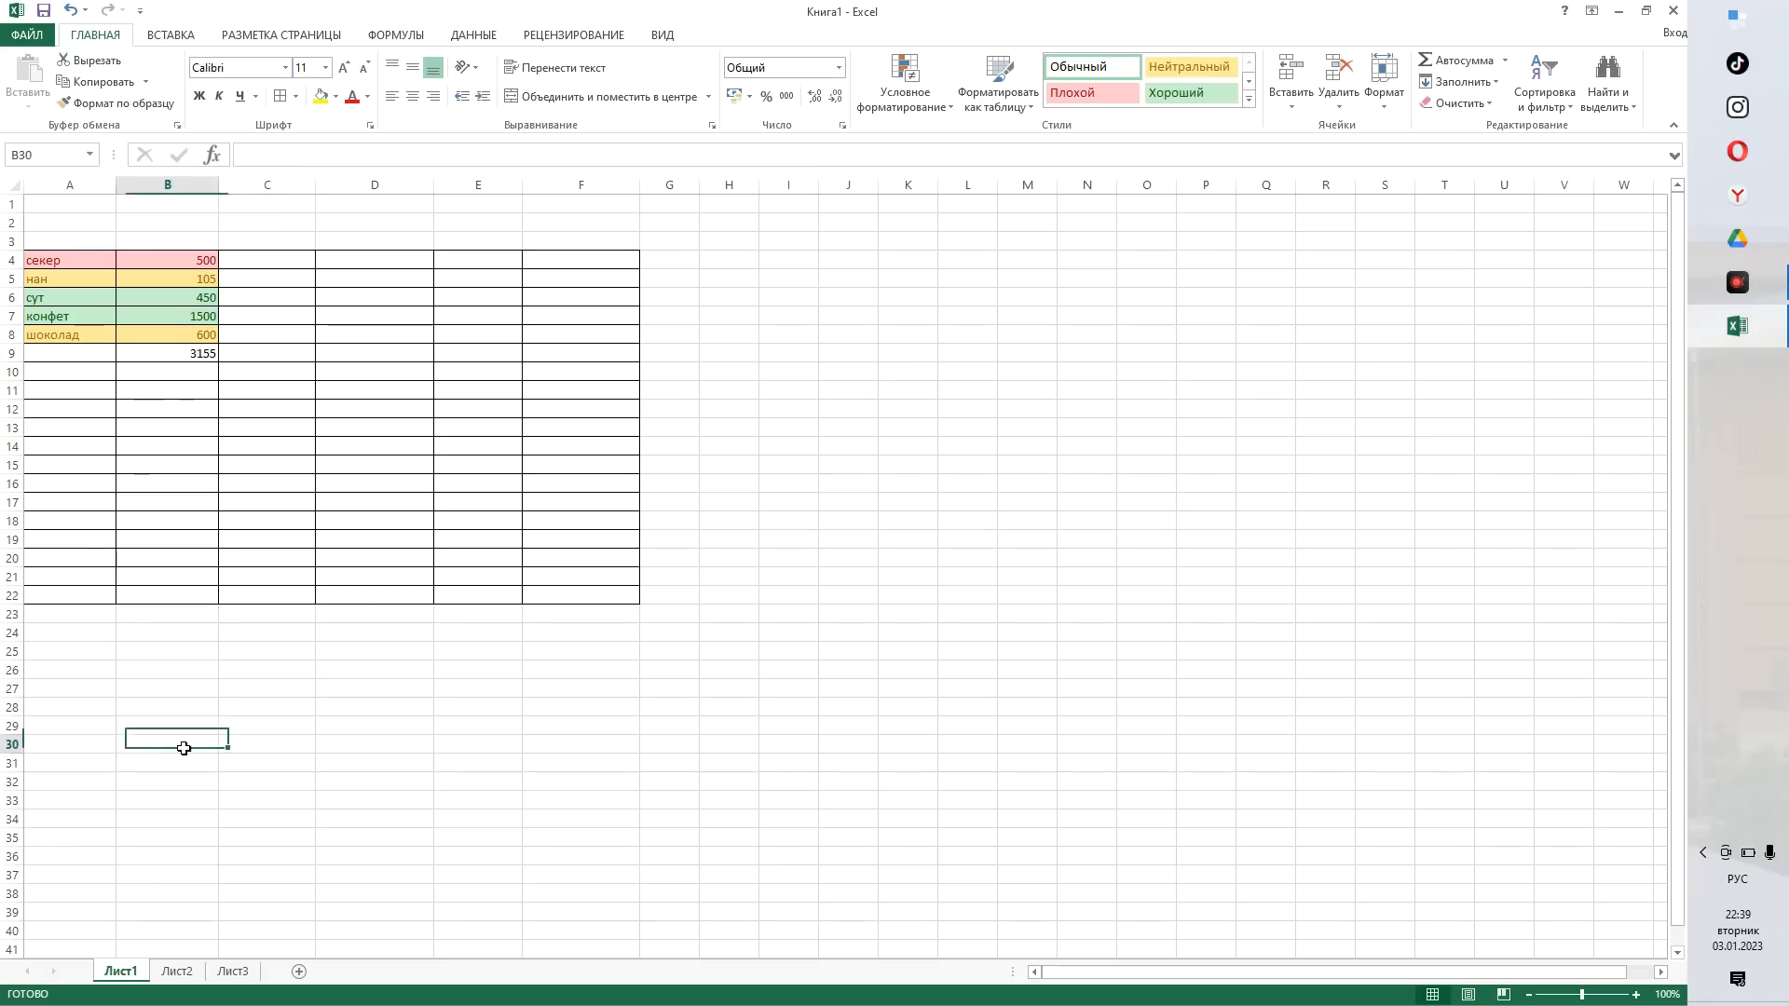
left_click_drag(316, 178, 276, 197)
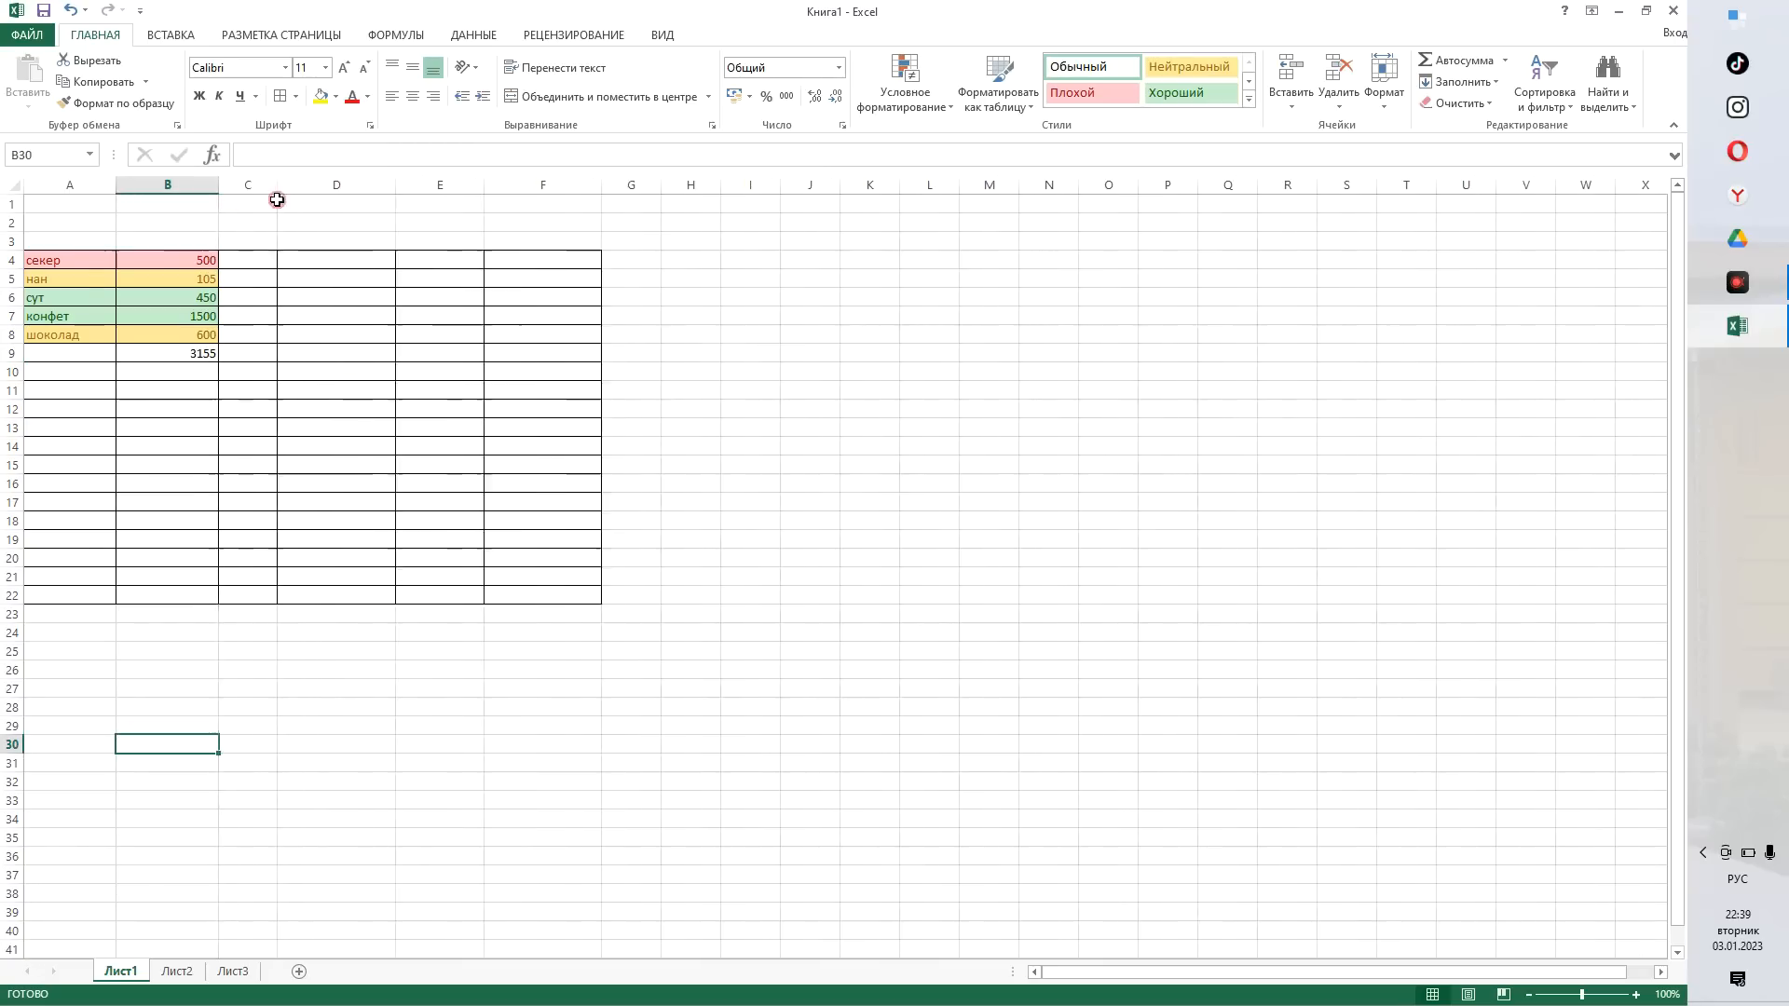
left_click_drag(278, 199, 279, 199)
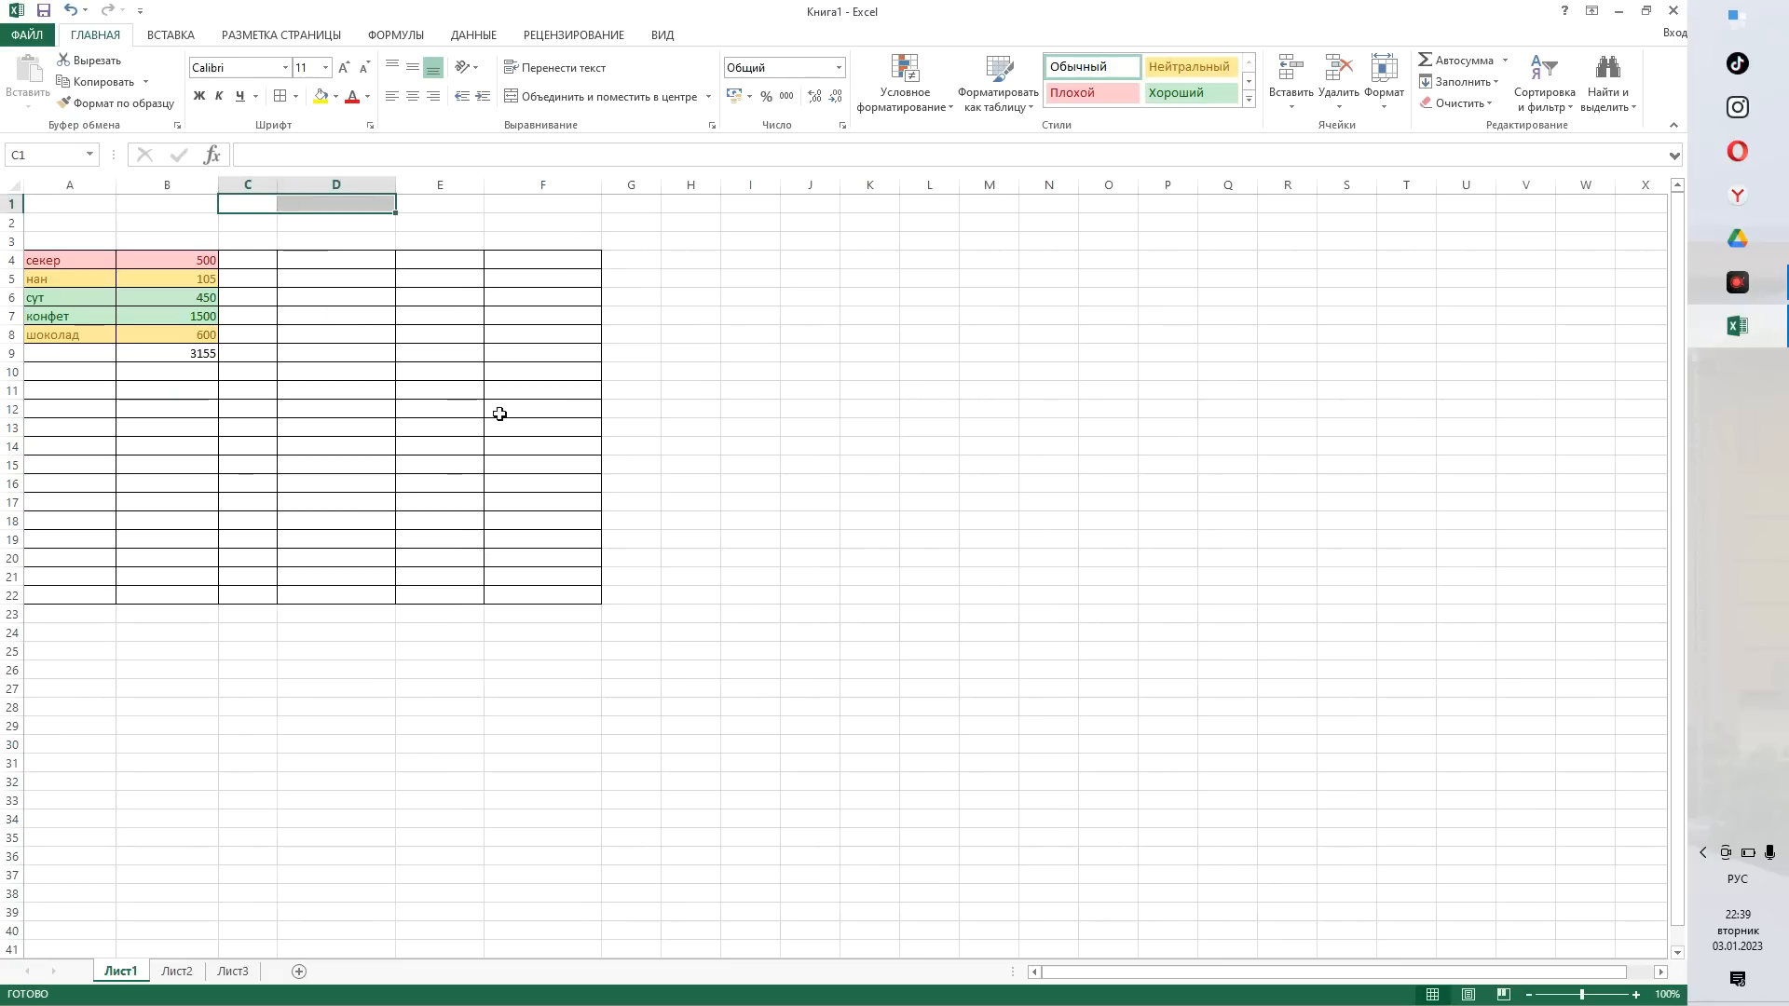
- Enter the Kazakh title "Азық- түлік бағалары қарап отыру" in cell A2 above the table, and deselect the cell
left_click(66, 227)
double_click(68, 227)
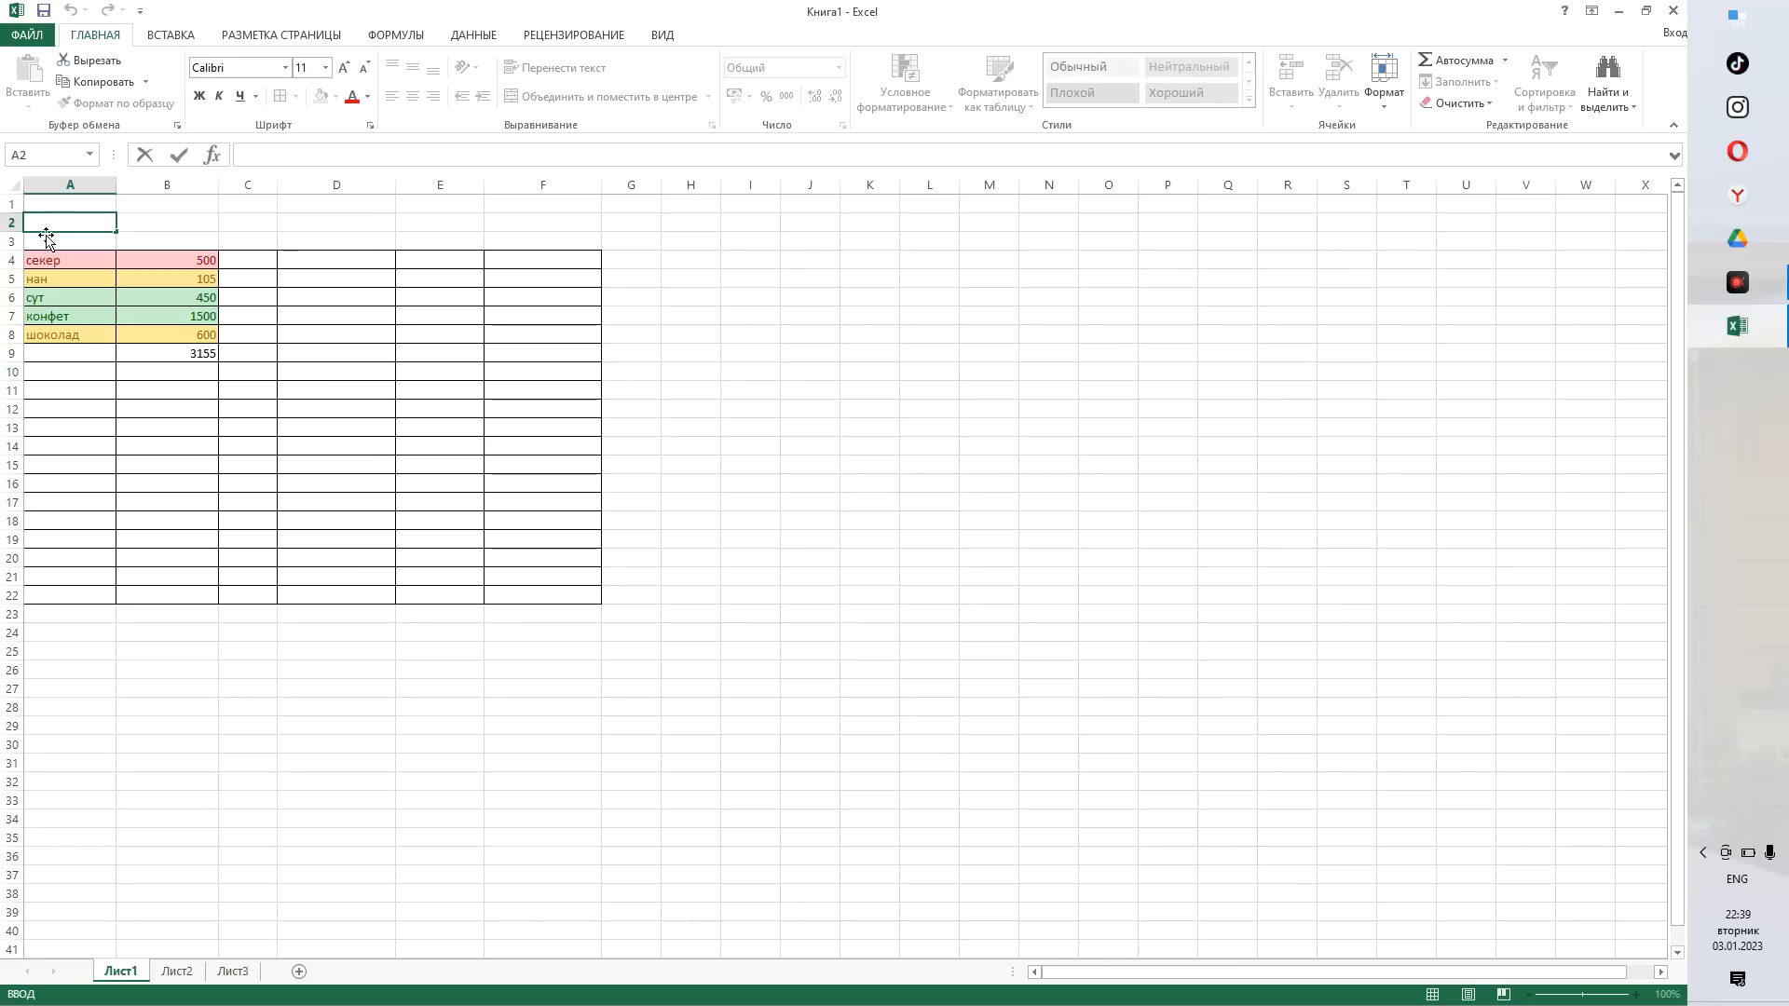
key("alt+shift")
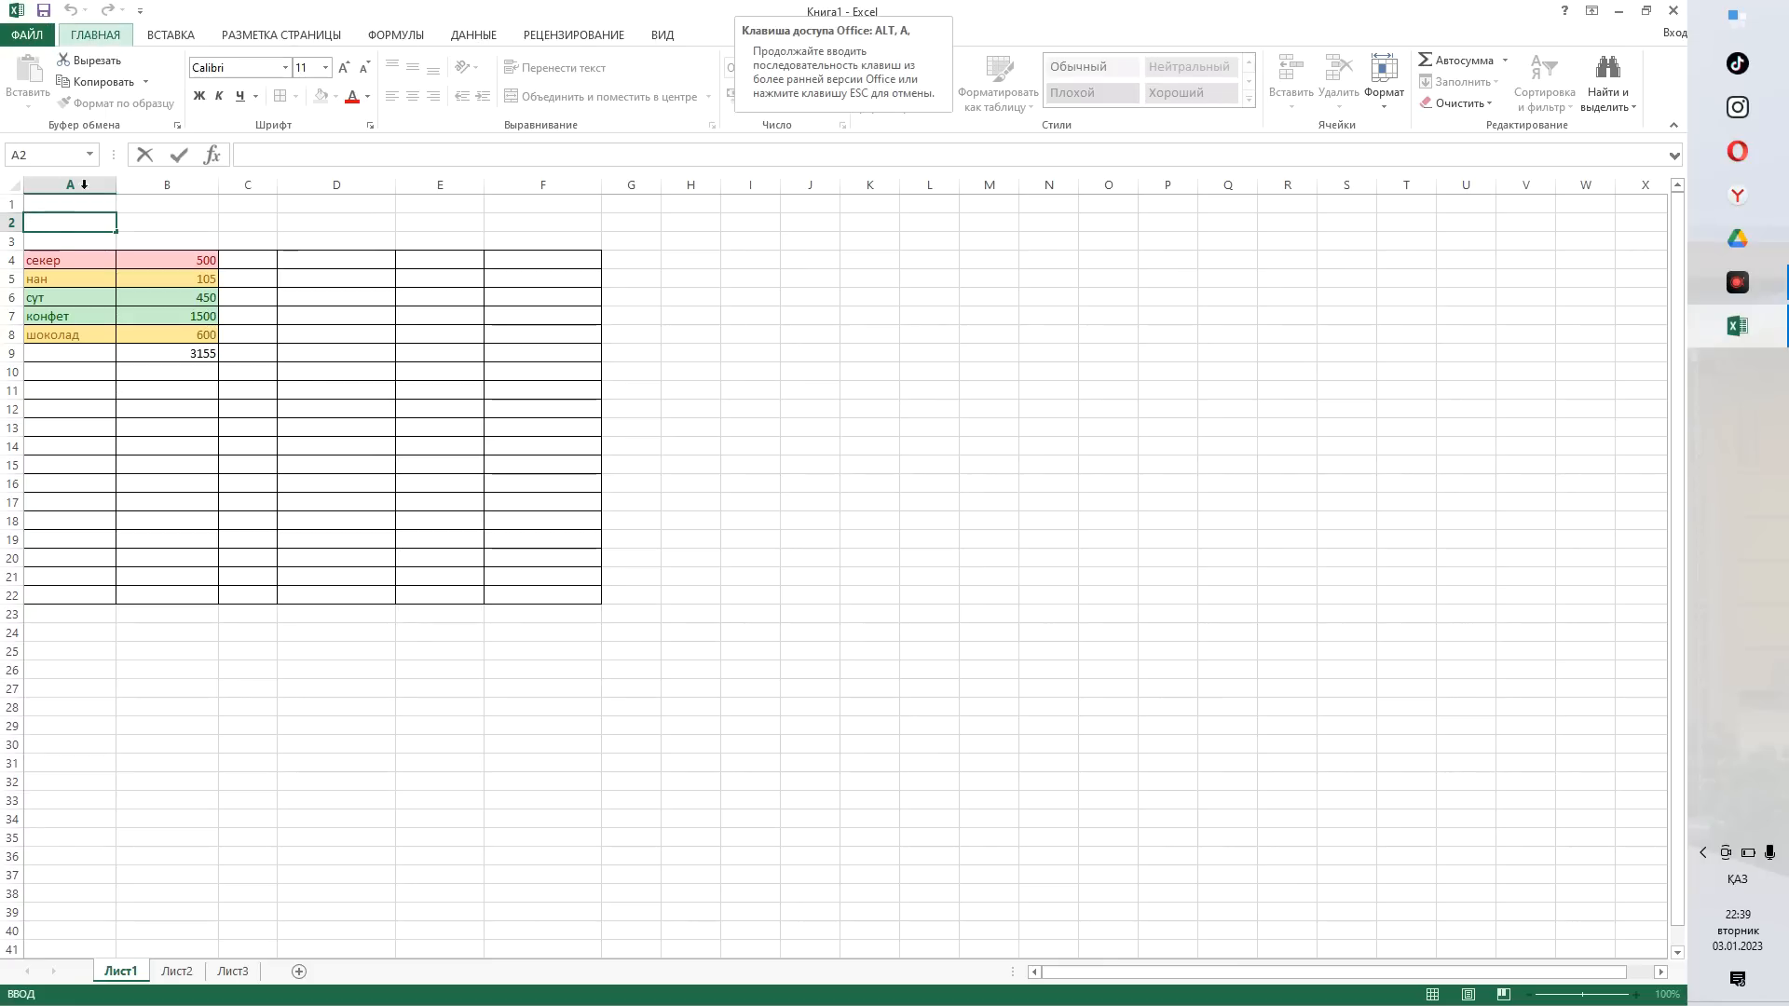
left_click(101, 220)
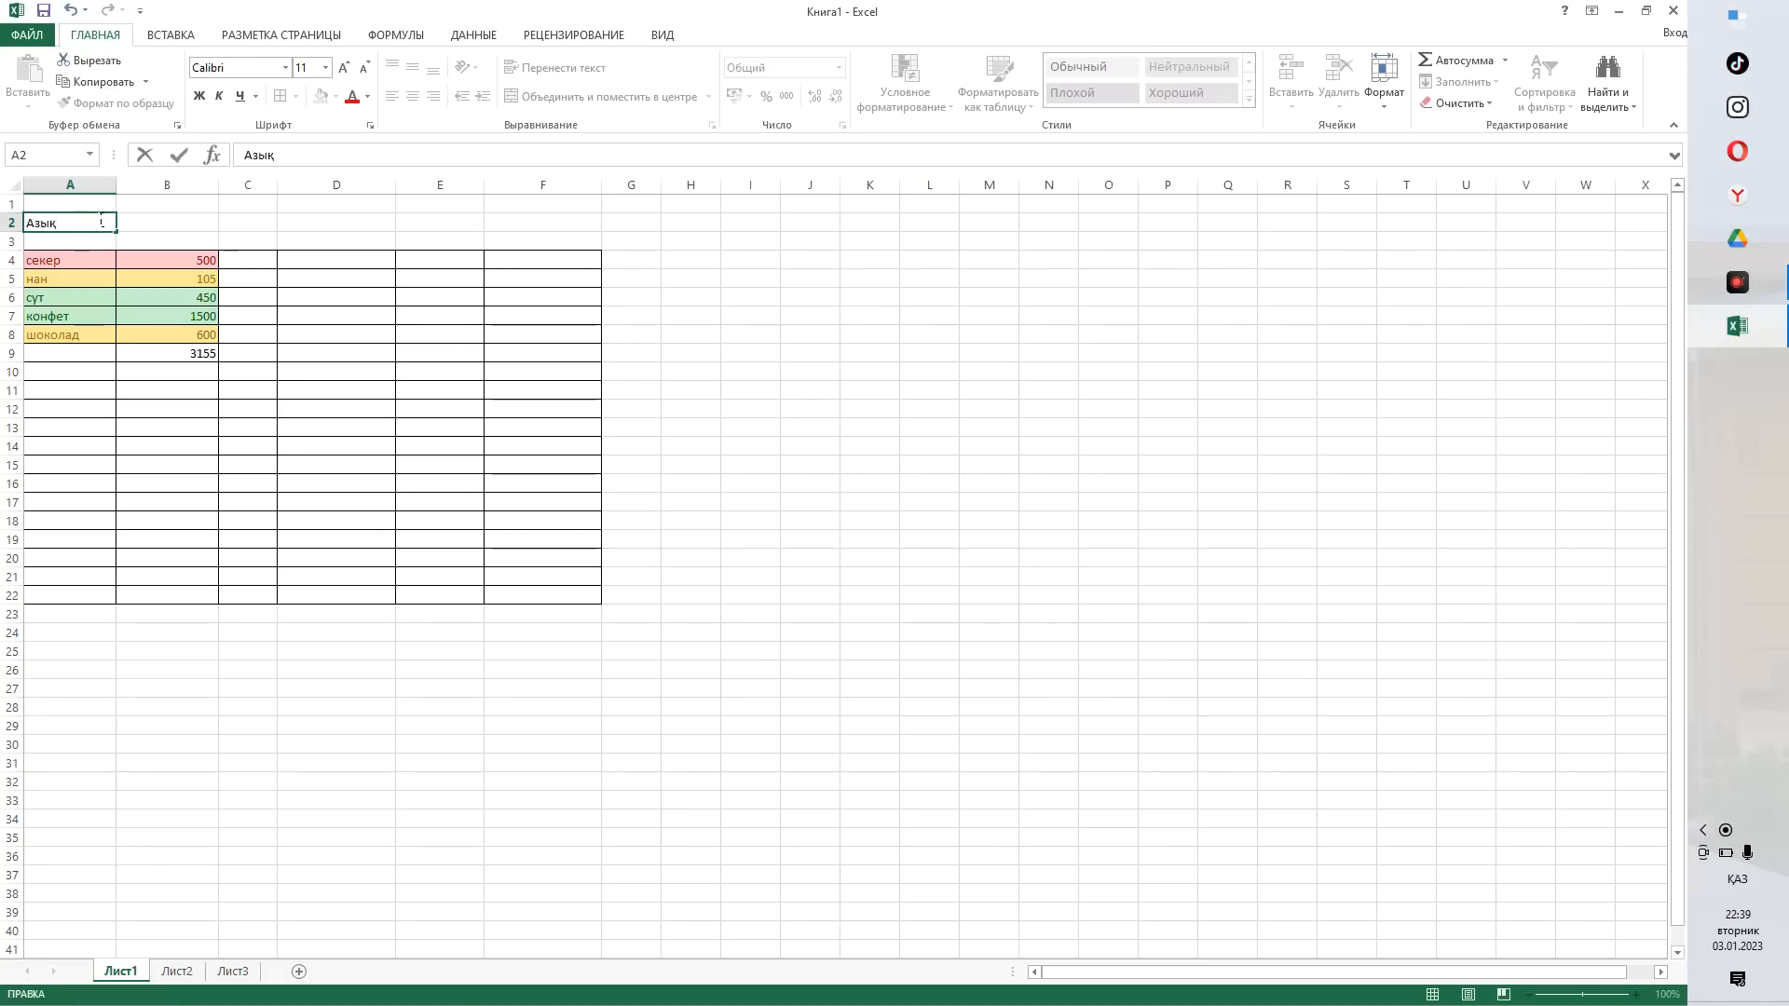
key("BackSpace")
key("alt+shift")
key("BackSpace")
type("үлік баң")
key("BackSpace")
type("ғалары қарап отыру")
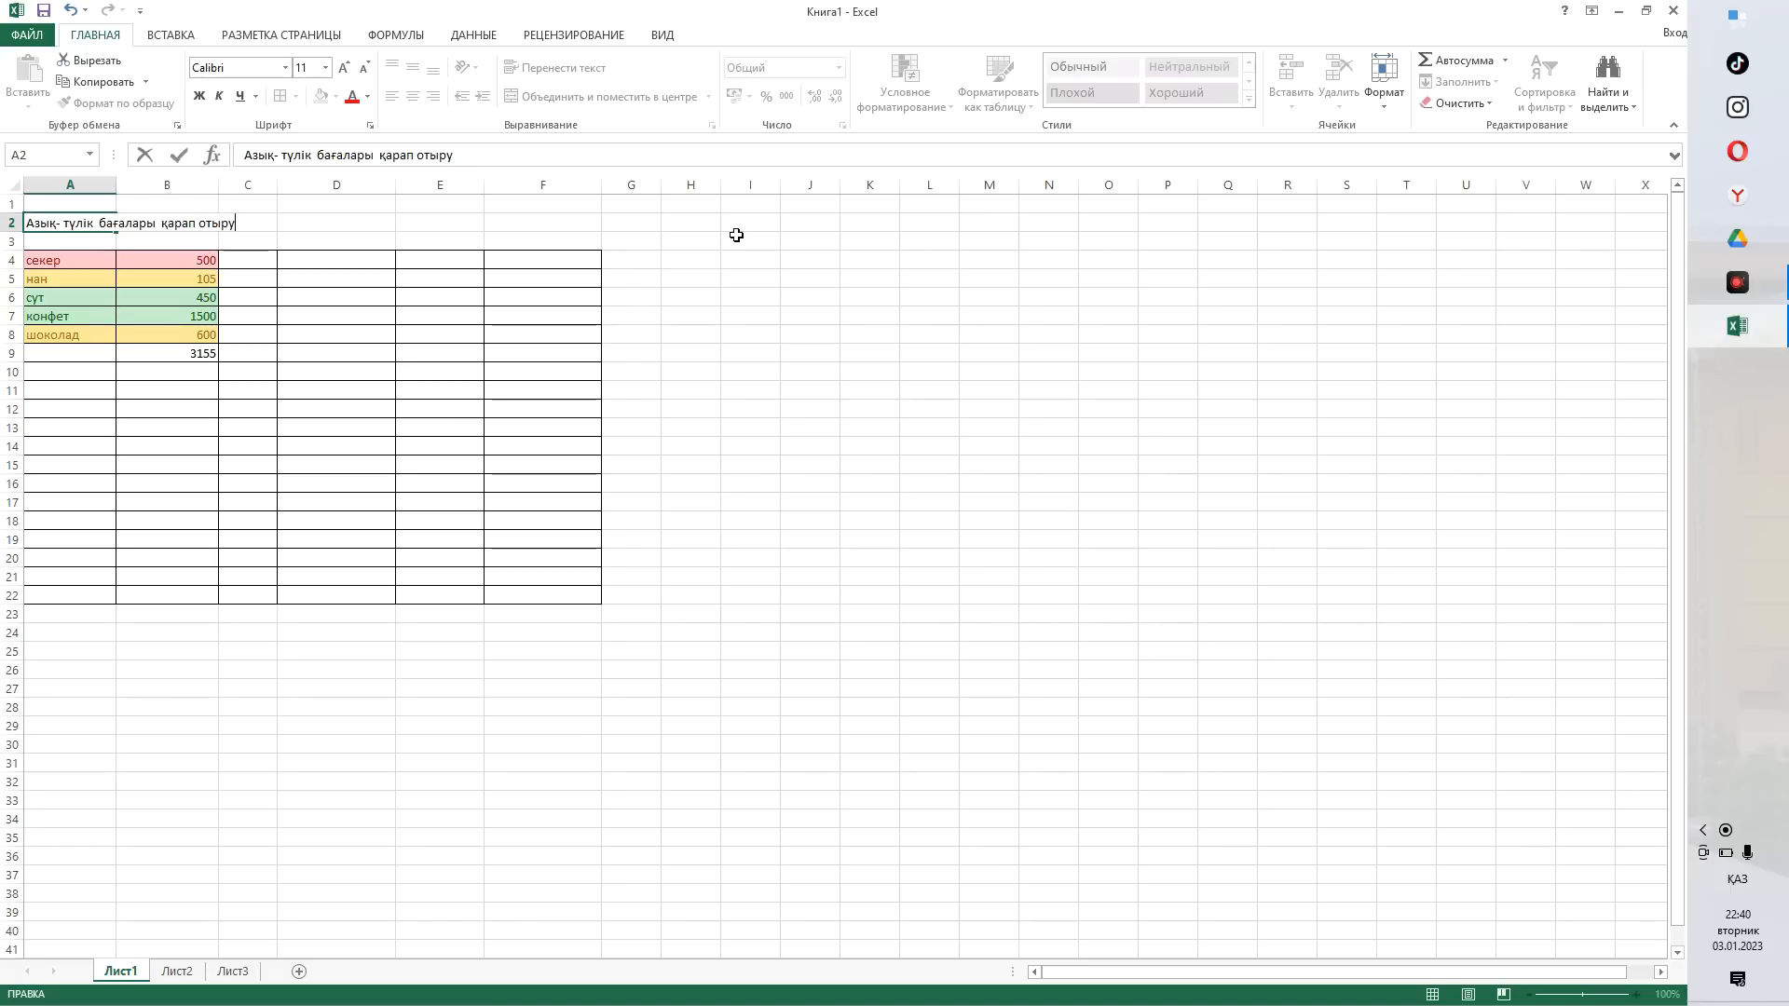
left_click(825, 499)
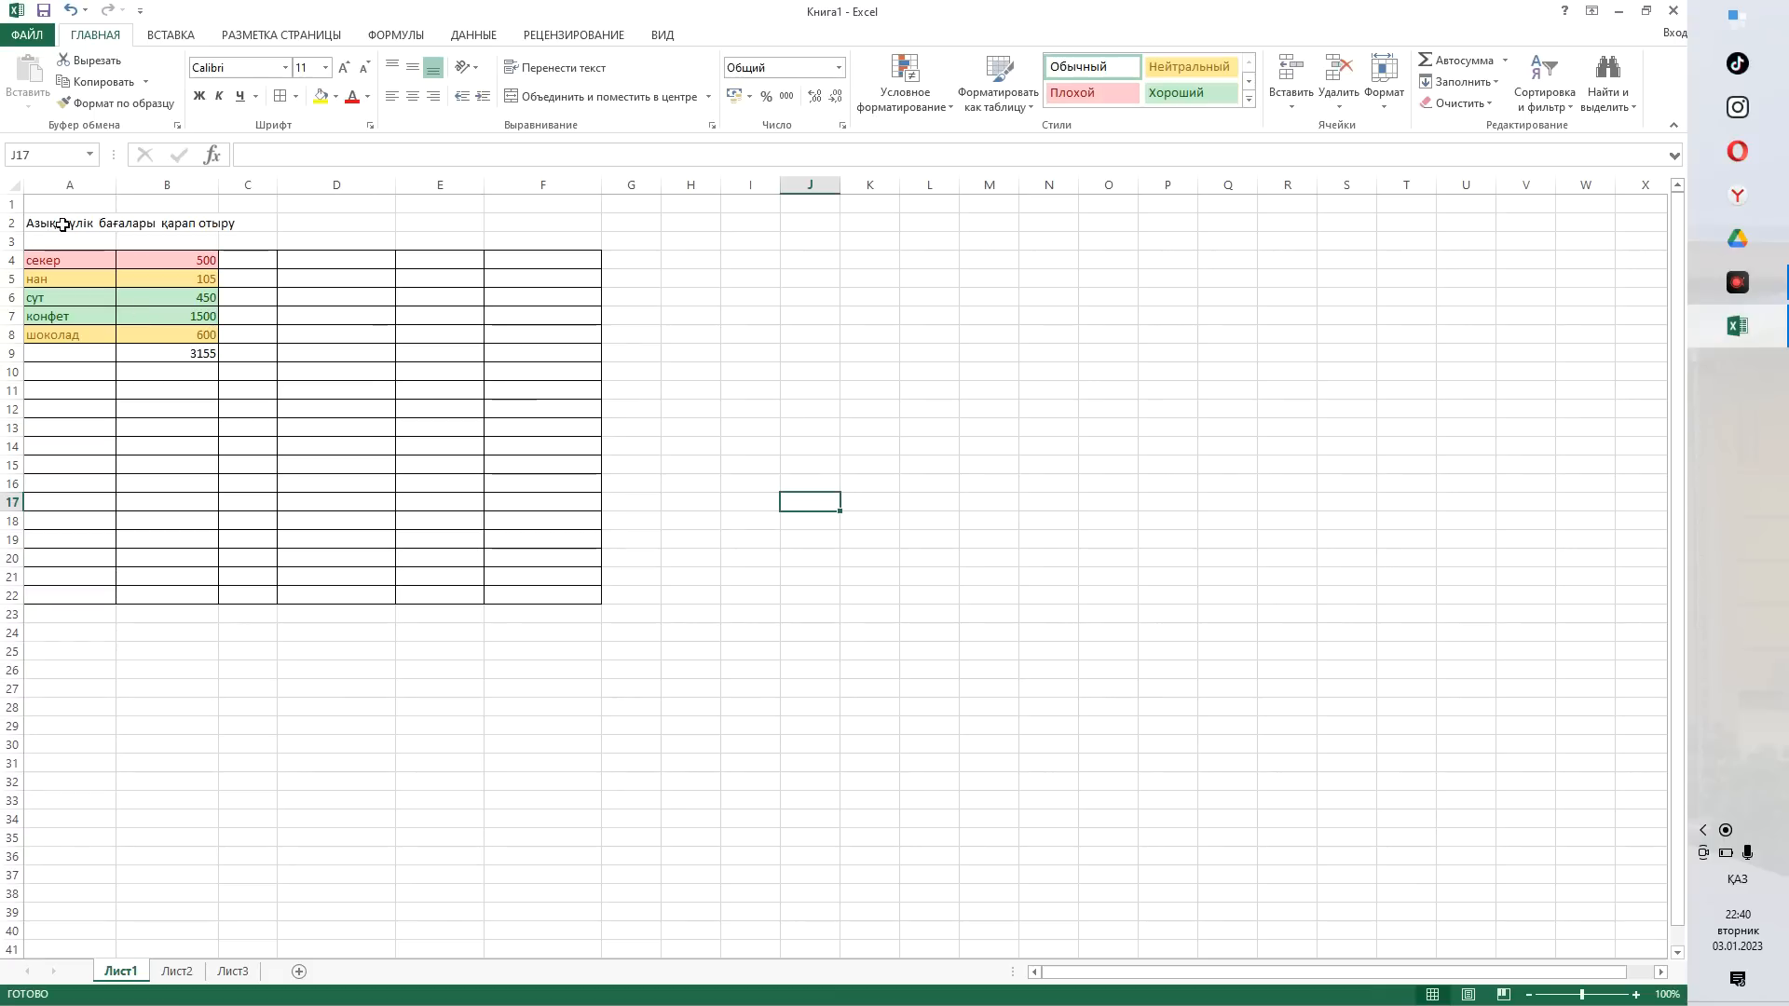
left_click_drag(60, 224, 265, 218)
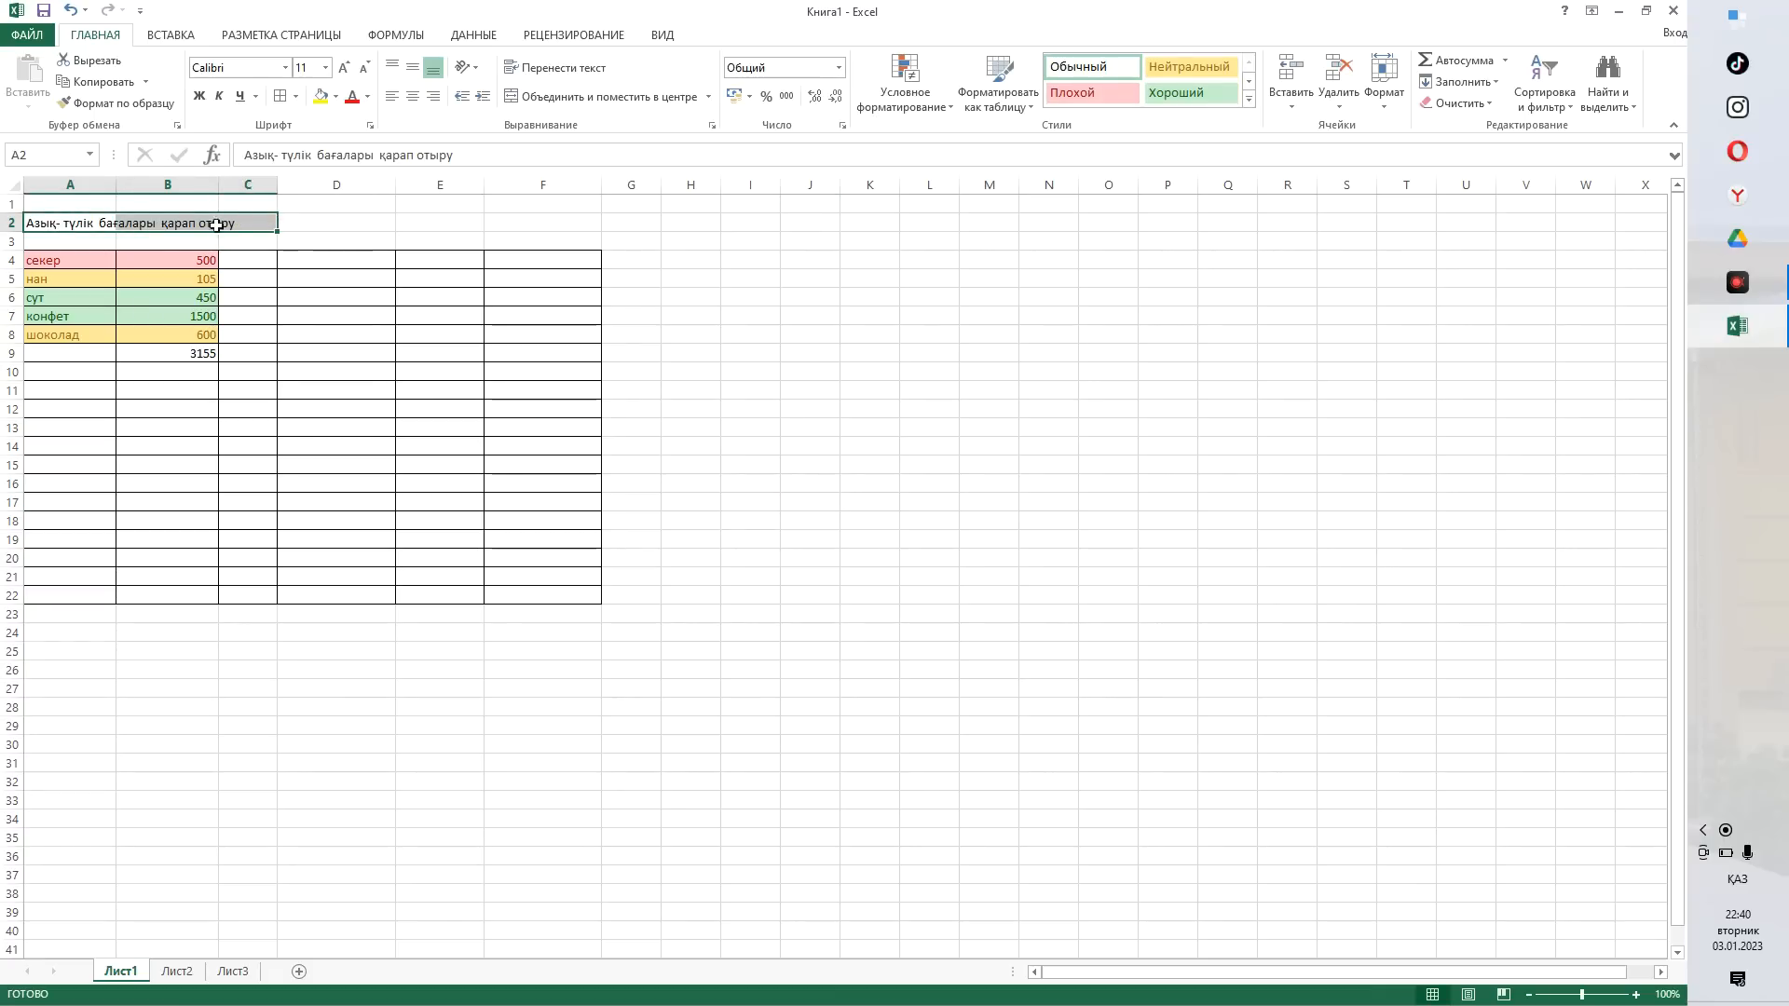
left_click(427, 154)
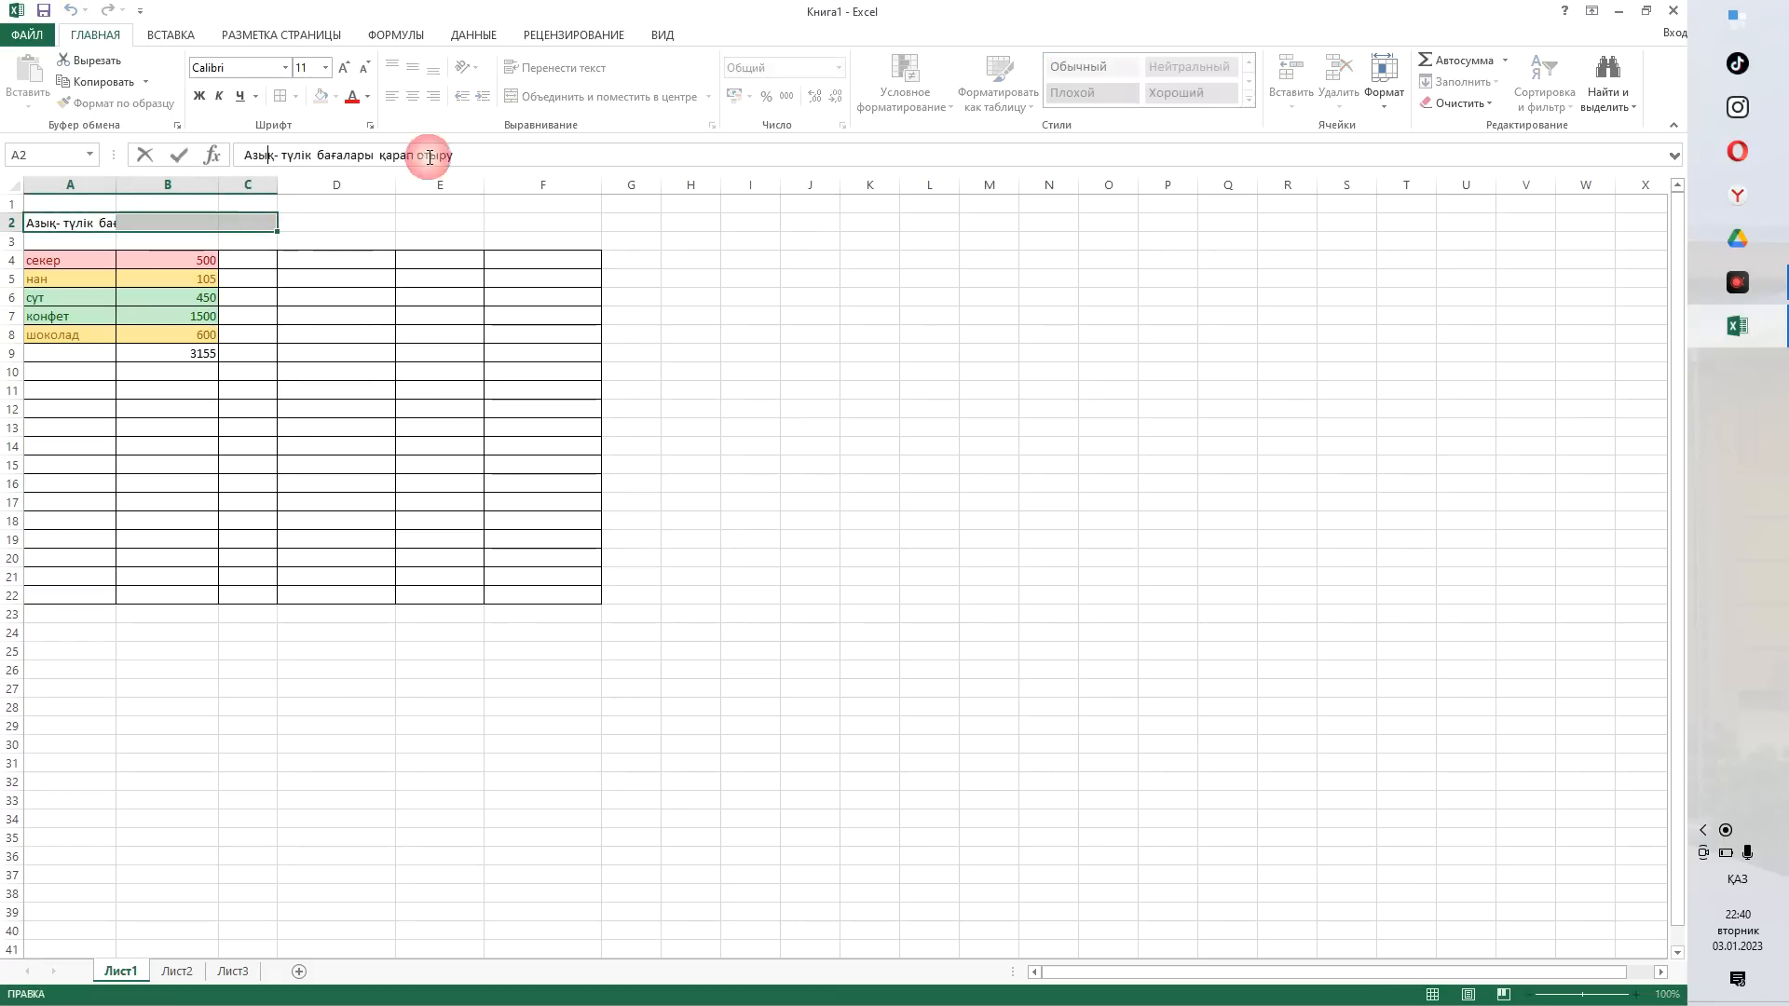
left_click_drag(439, 155, 459, 164)
left_click(458, 160)
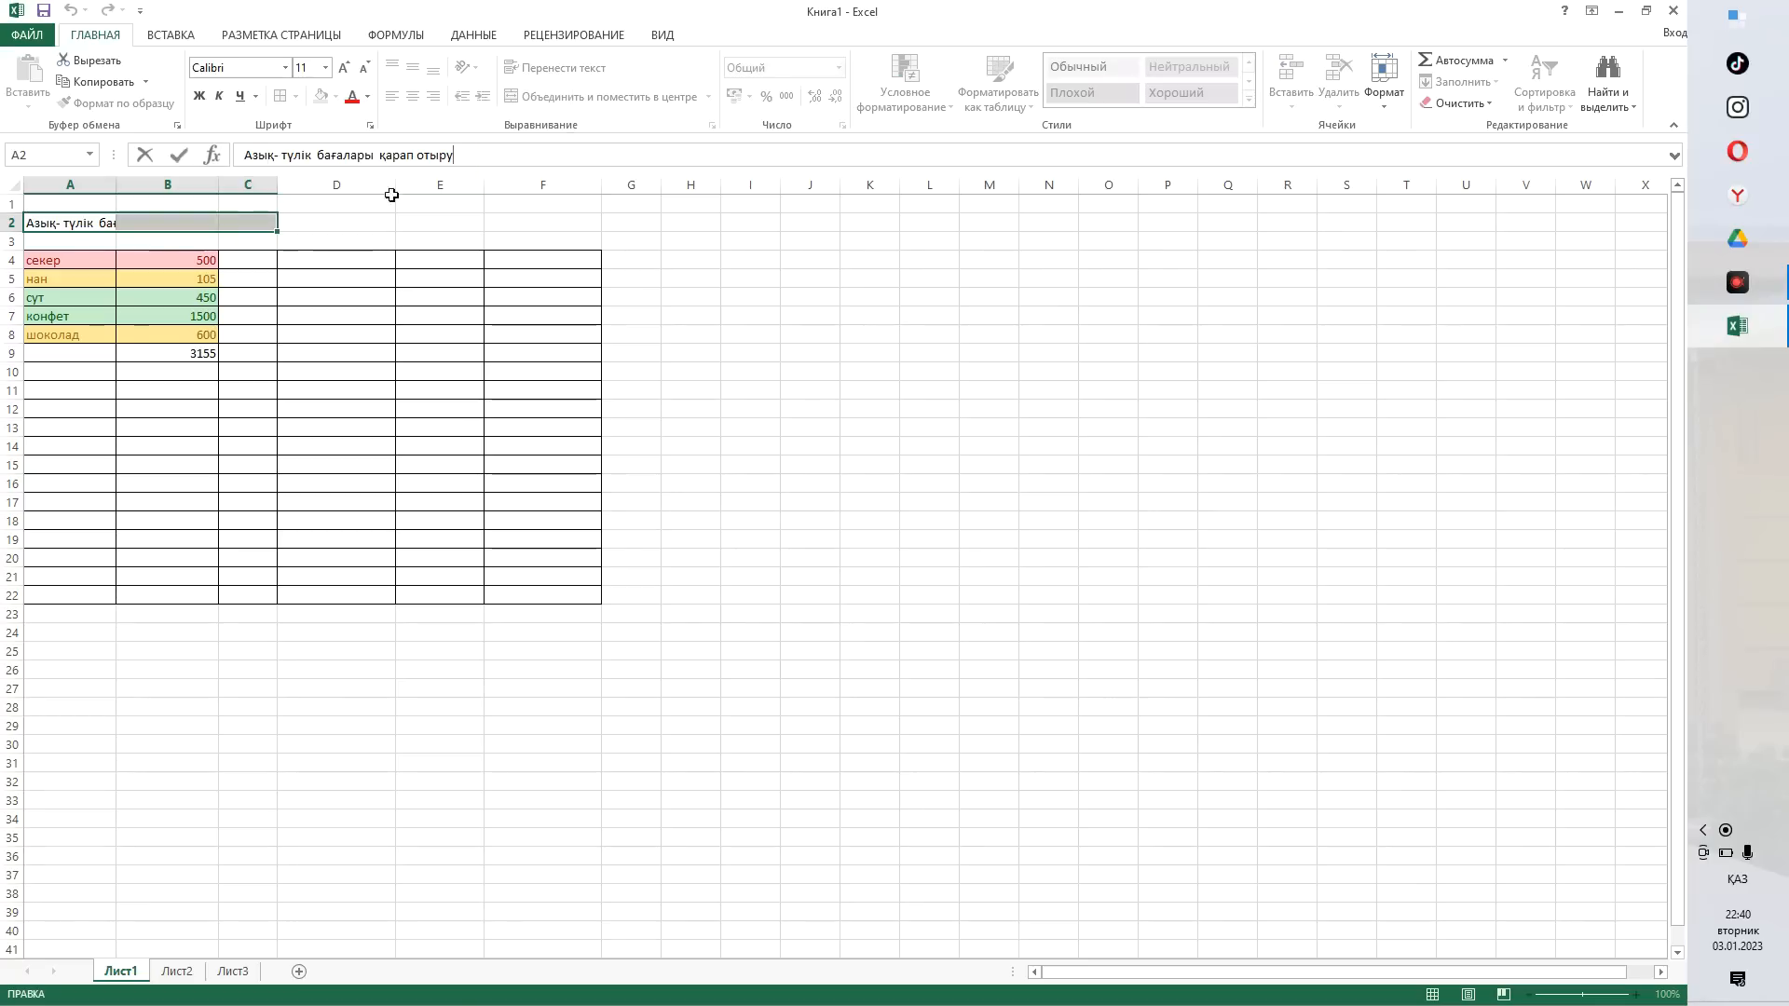
left_click(149, 707)
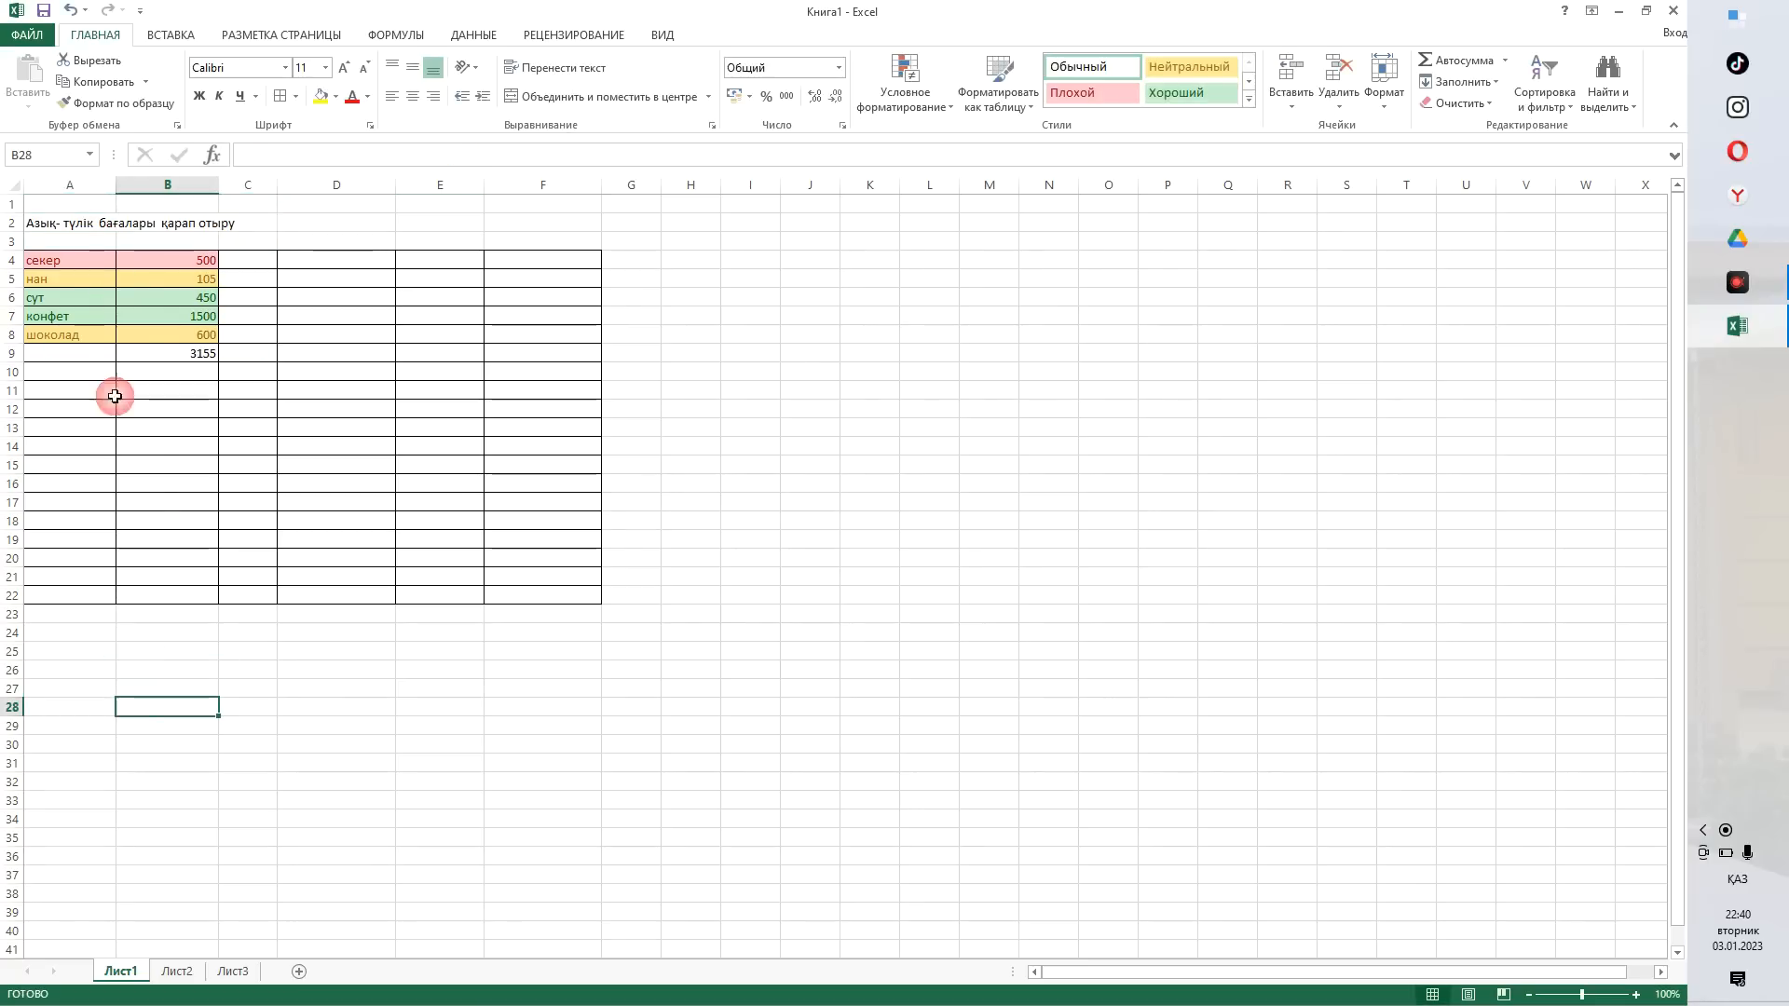
- Merge and center (Объединить и поместить в центре) the title cells A2:C2 above the table
left_click_drag(48, 227, 238, 224)
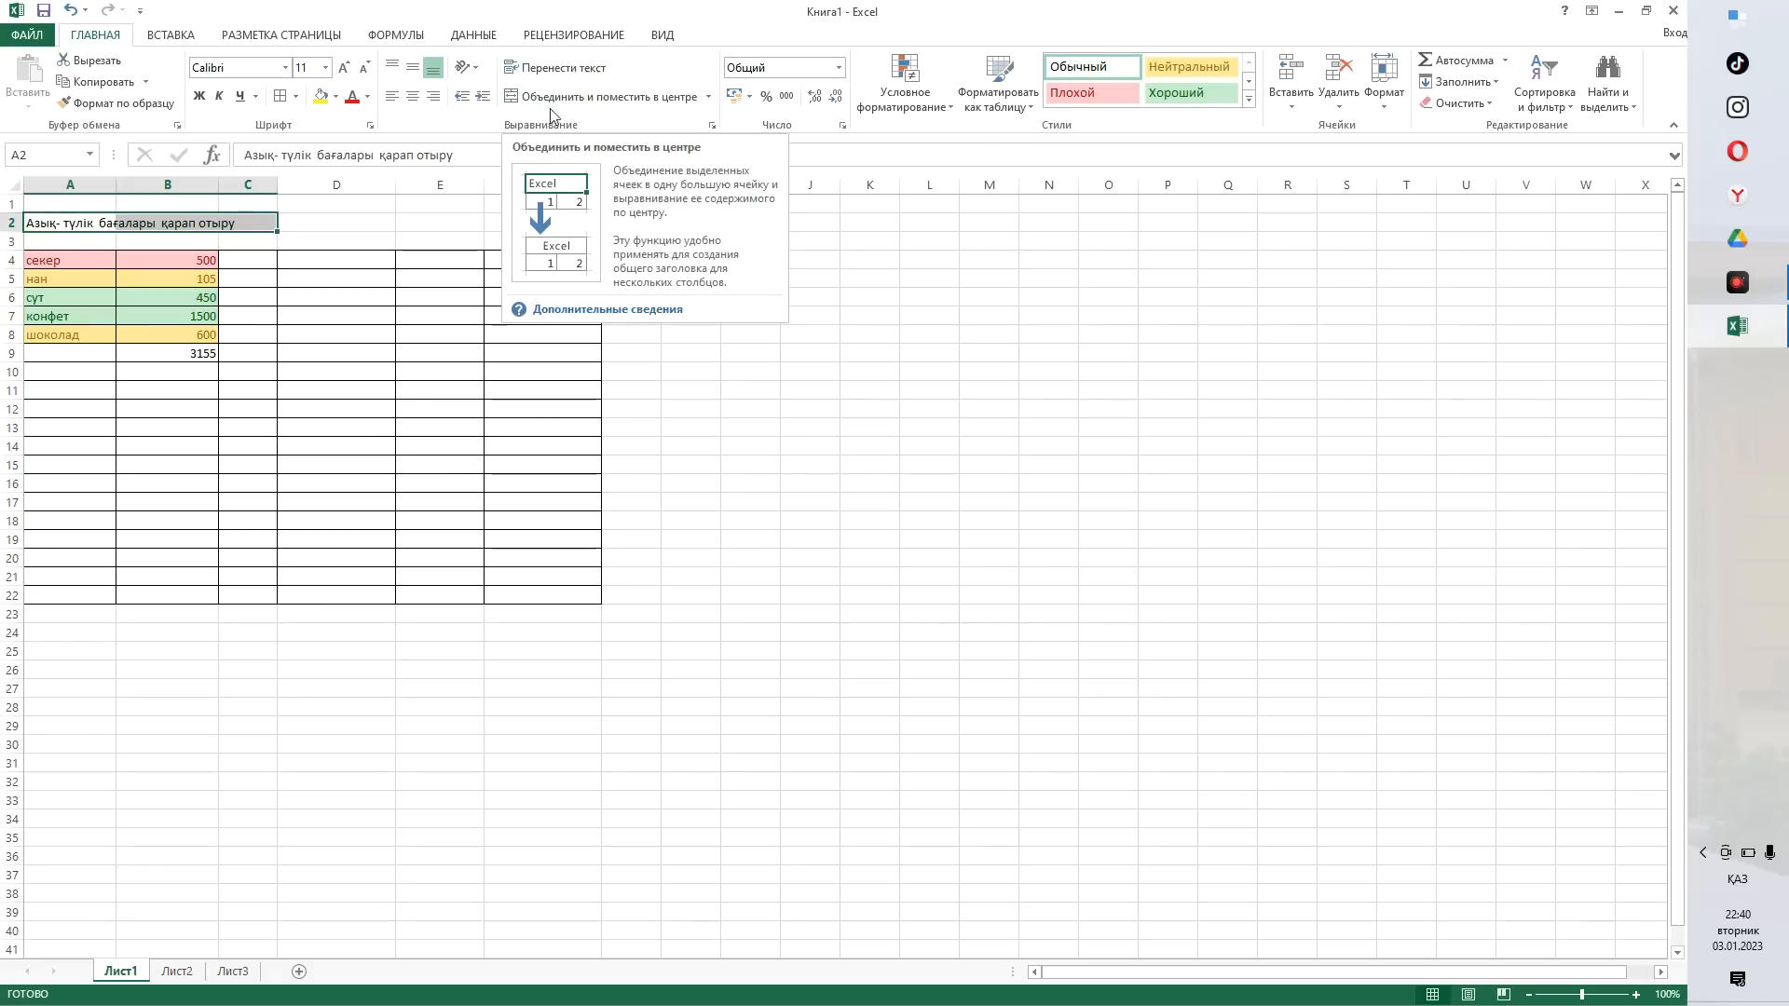
left_click(511, 99)
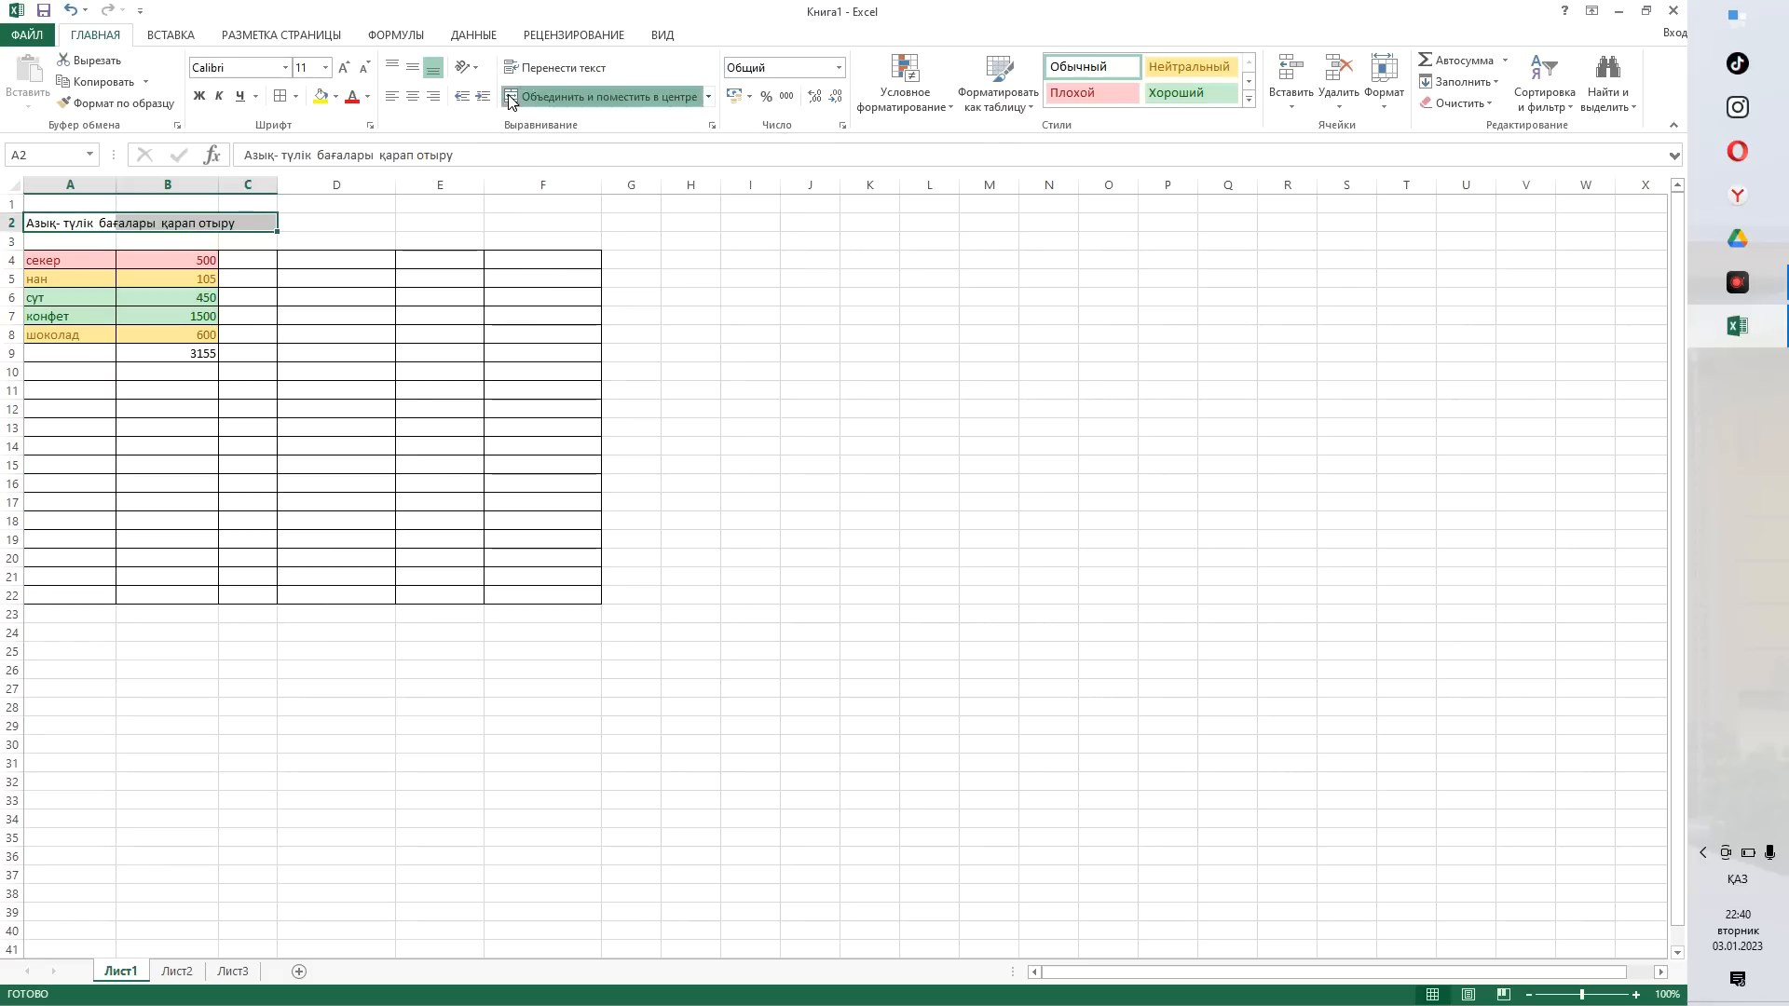
- Widen the spacing in the merged title by adding extra spaces before "қарап" and before "отыру"
left_click(271, 649)
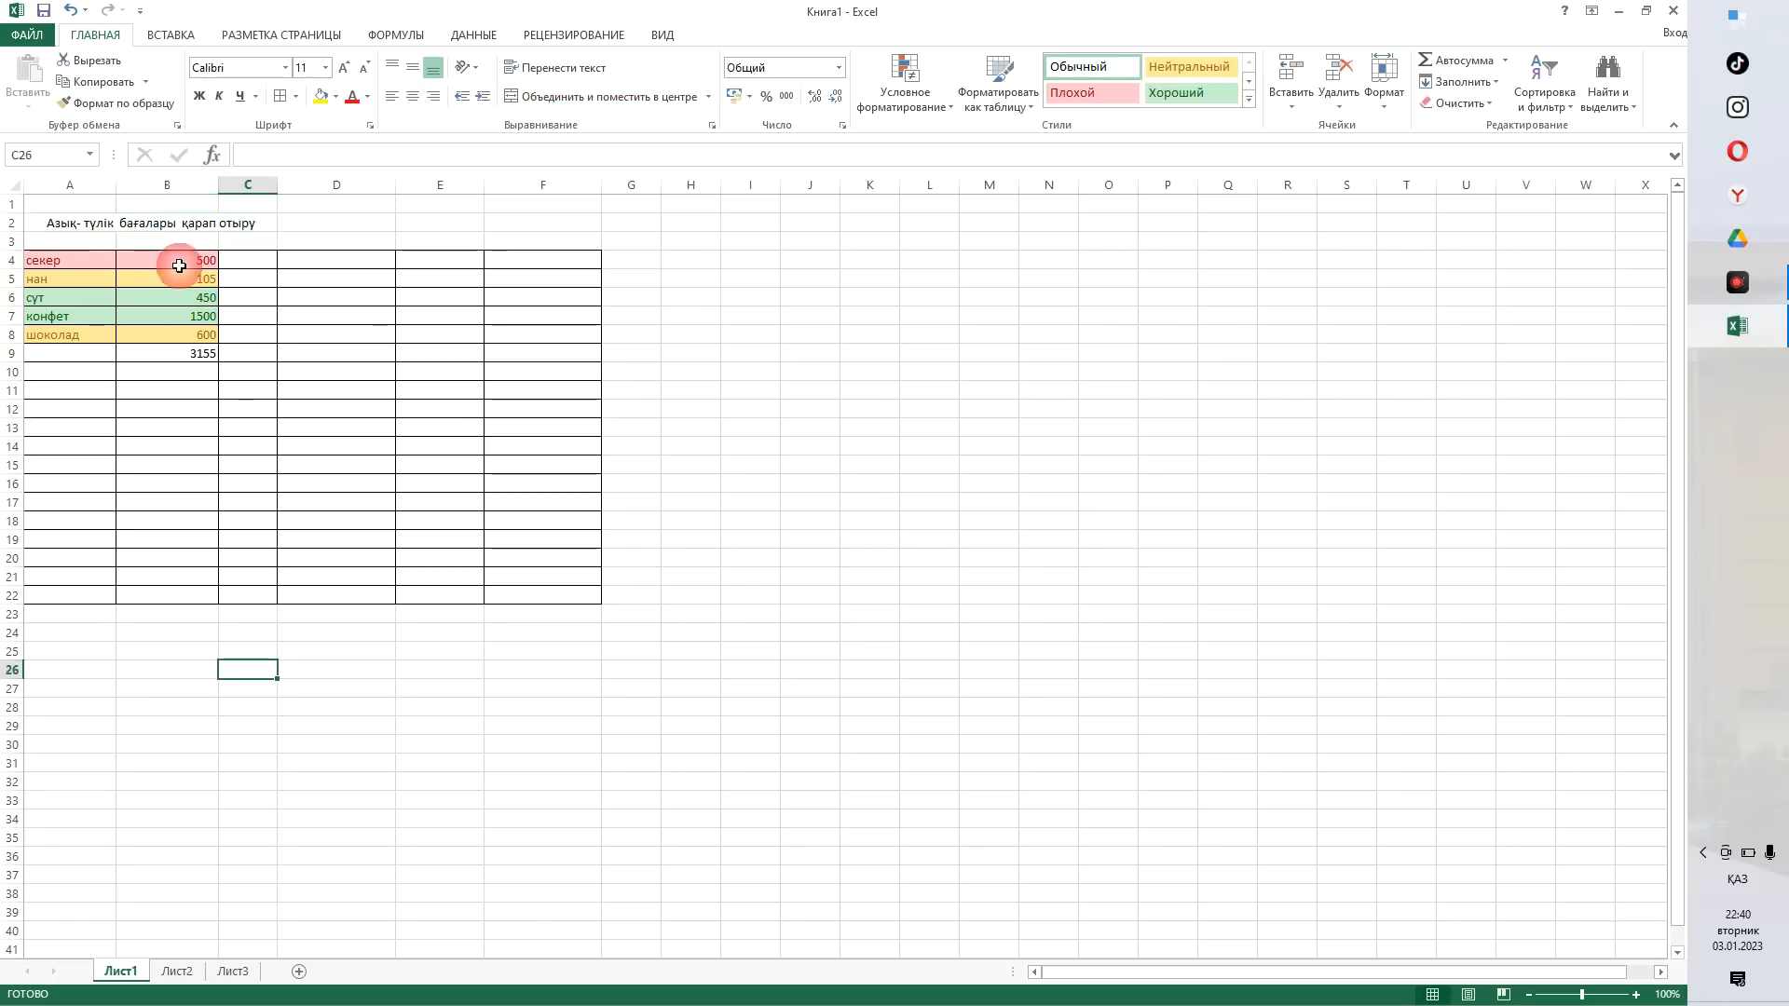
left_click(111, 224)
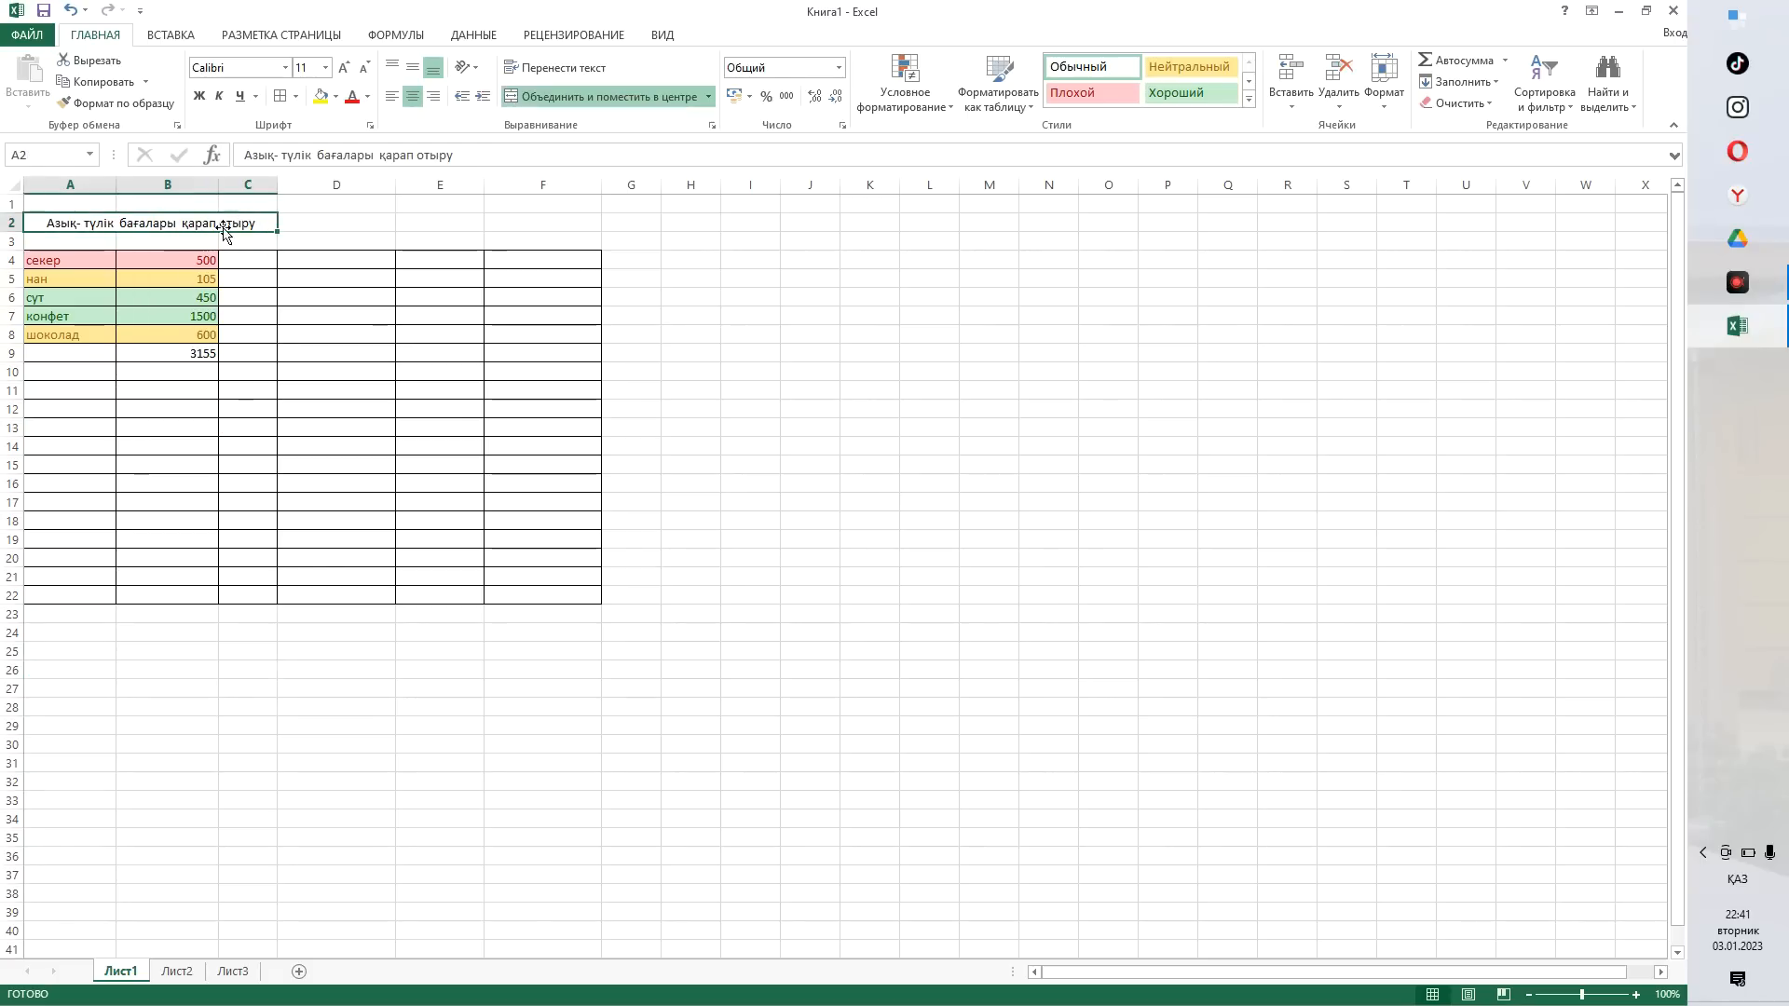
double_click(228, 223)
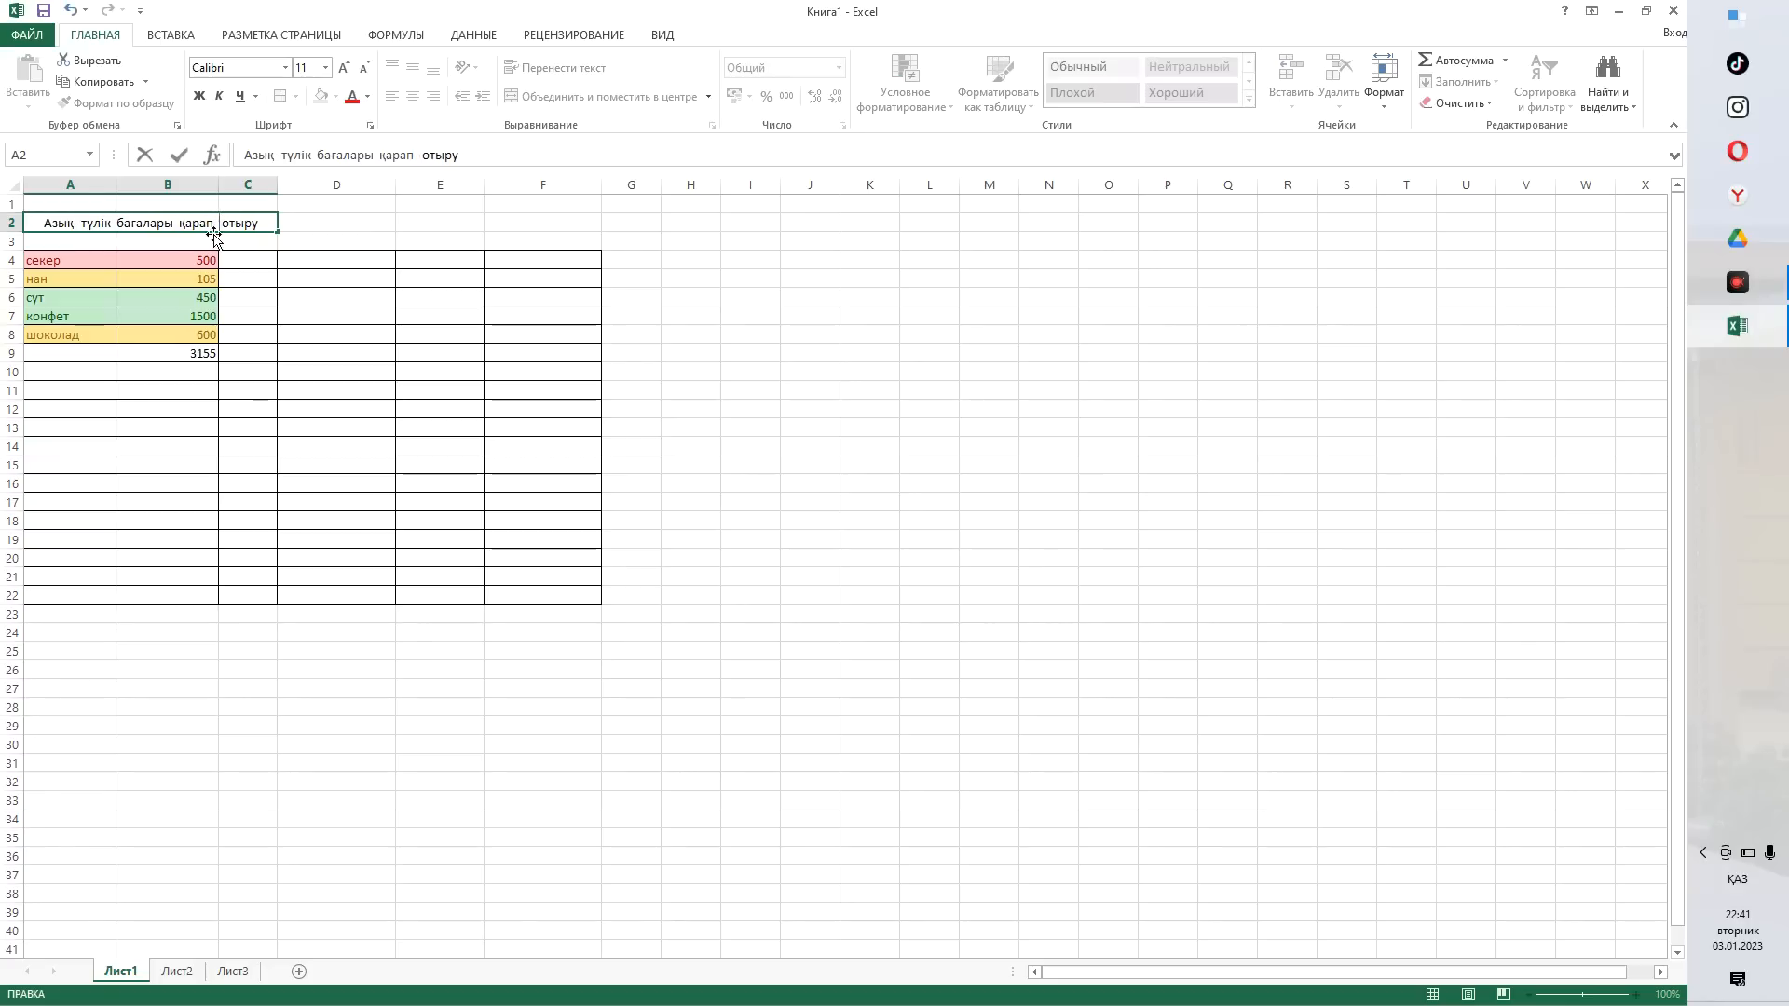
left_click(179, 230)
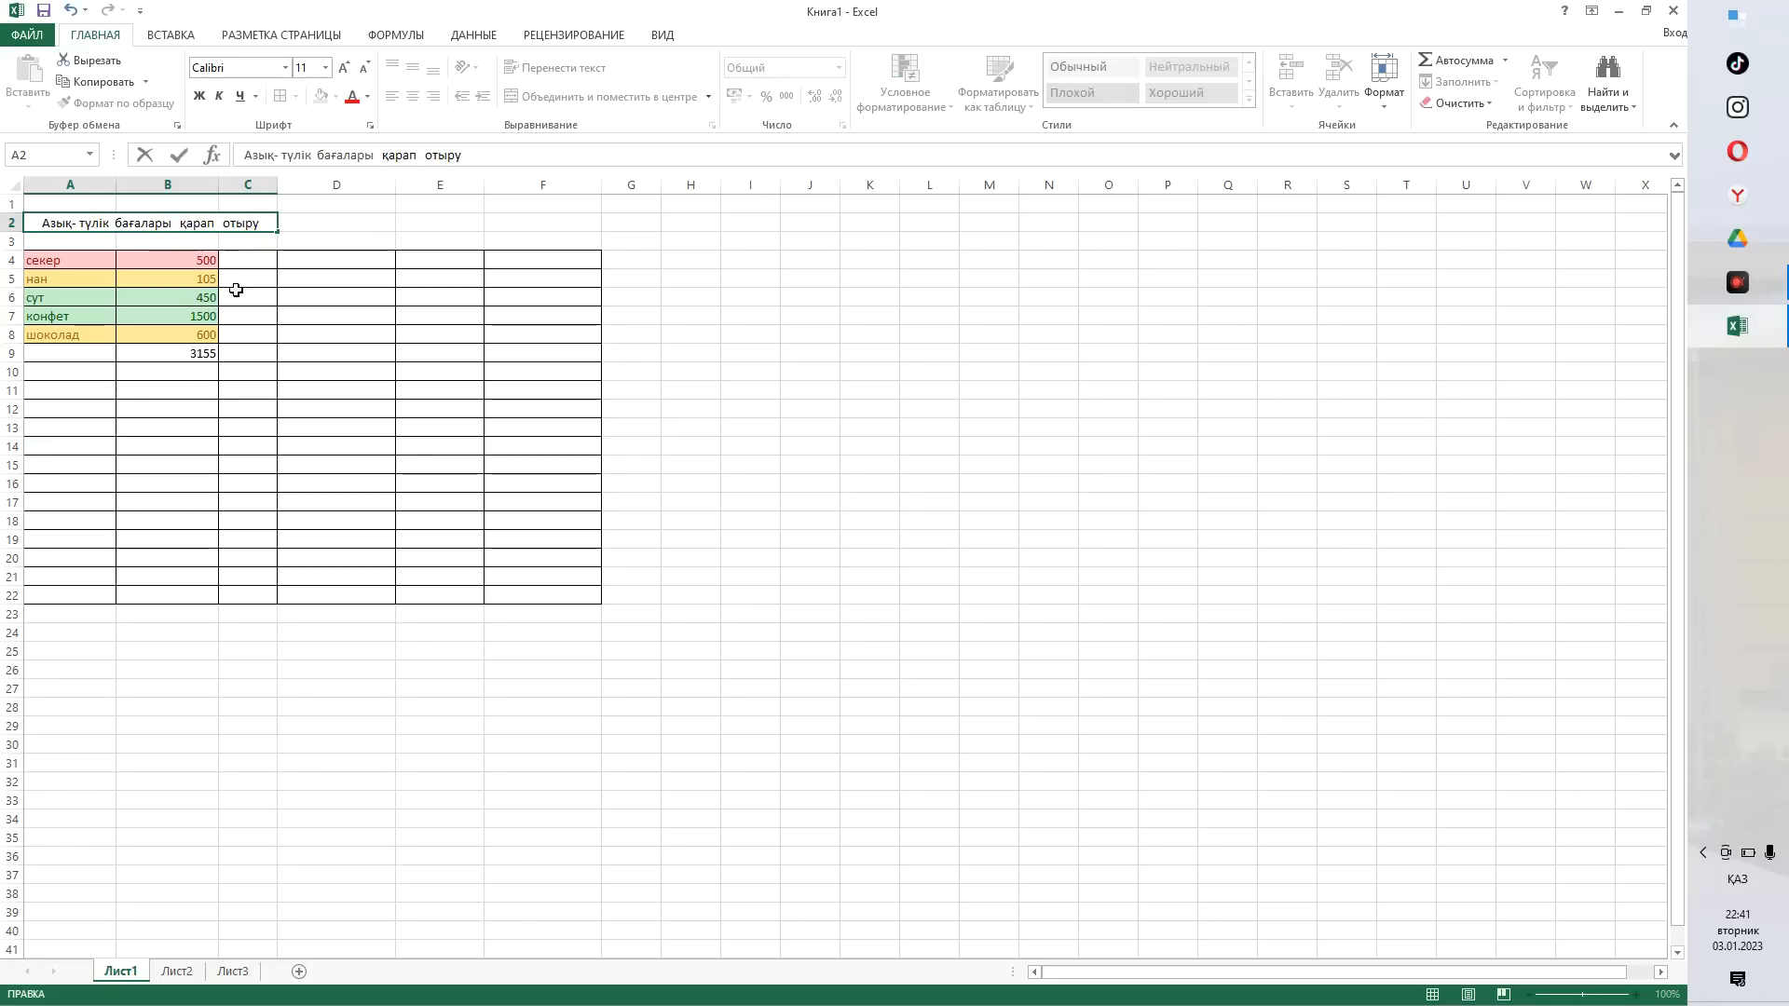
left_click(268, 284)
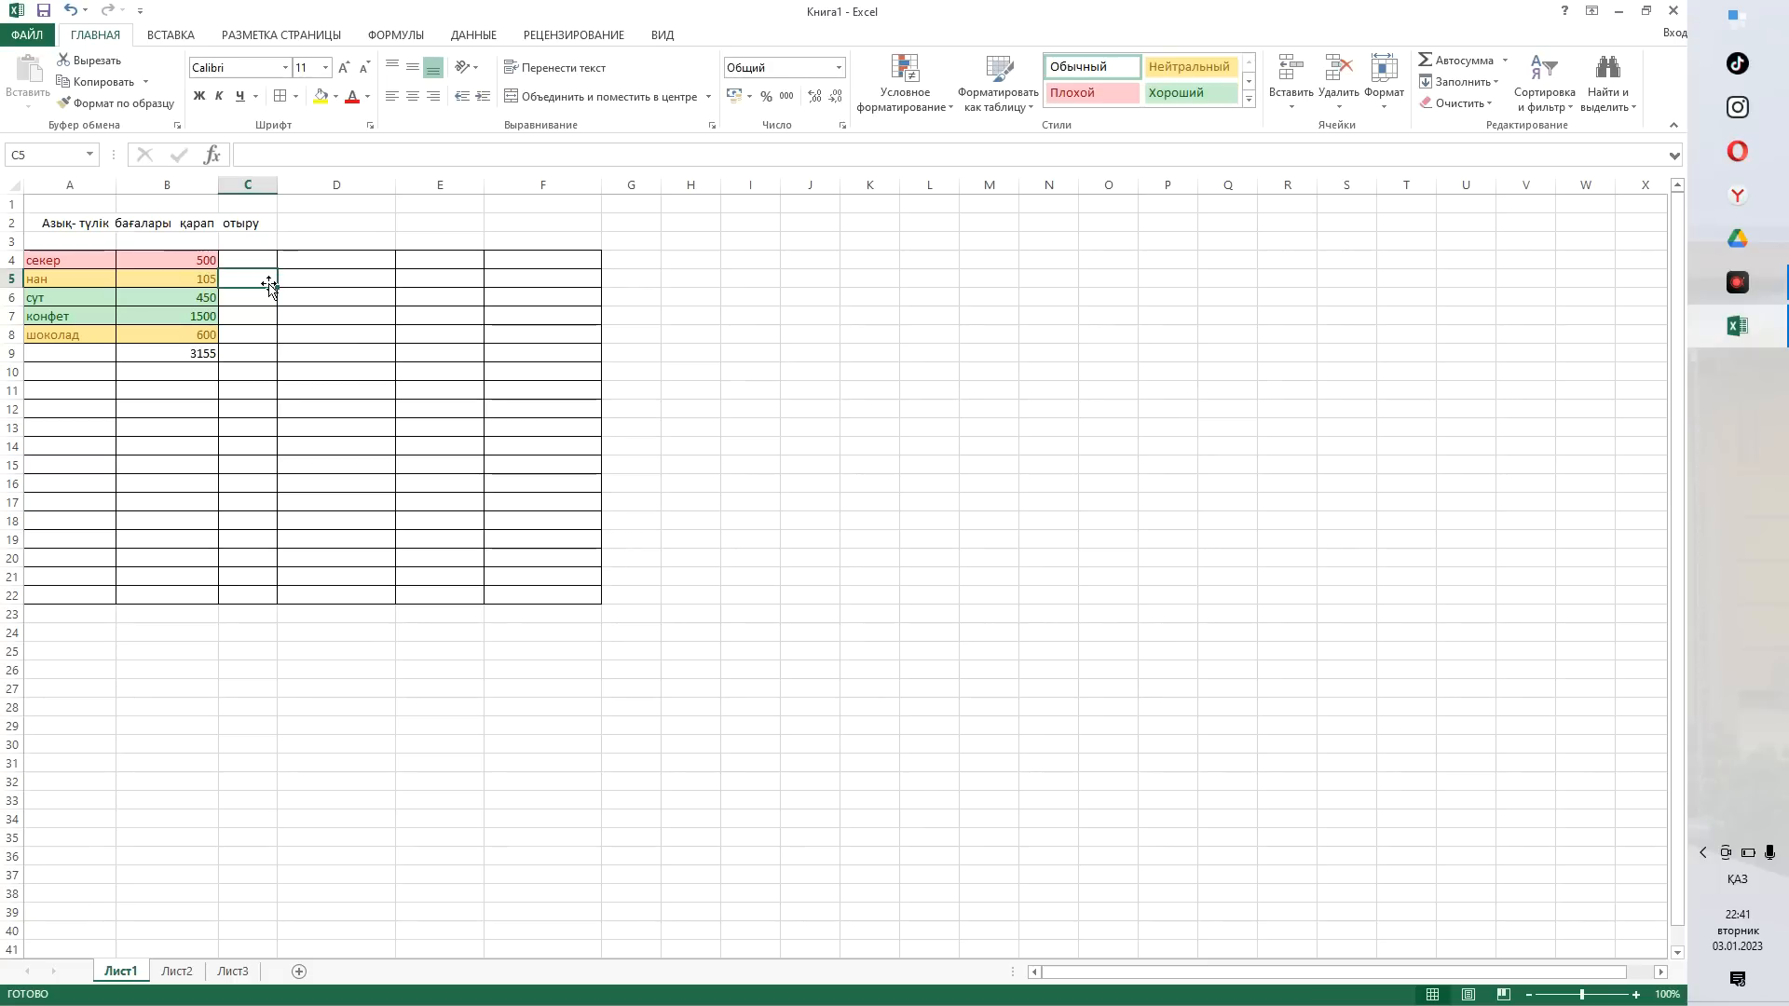
left_click(58, 226)
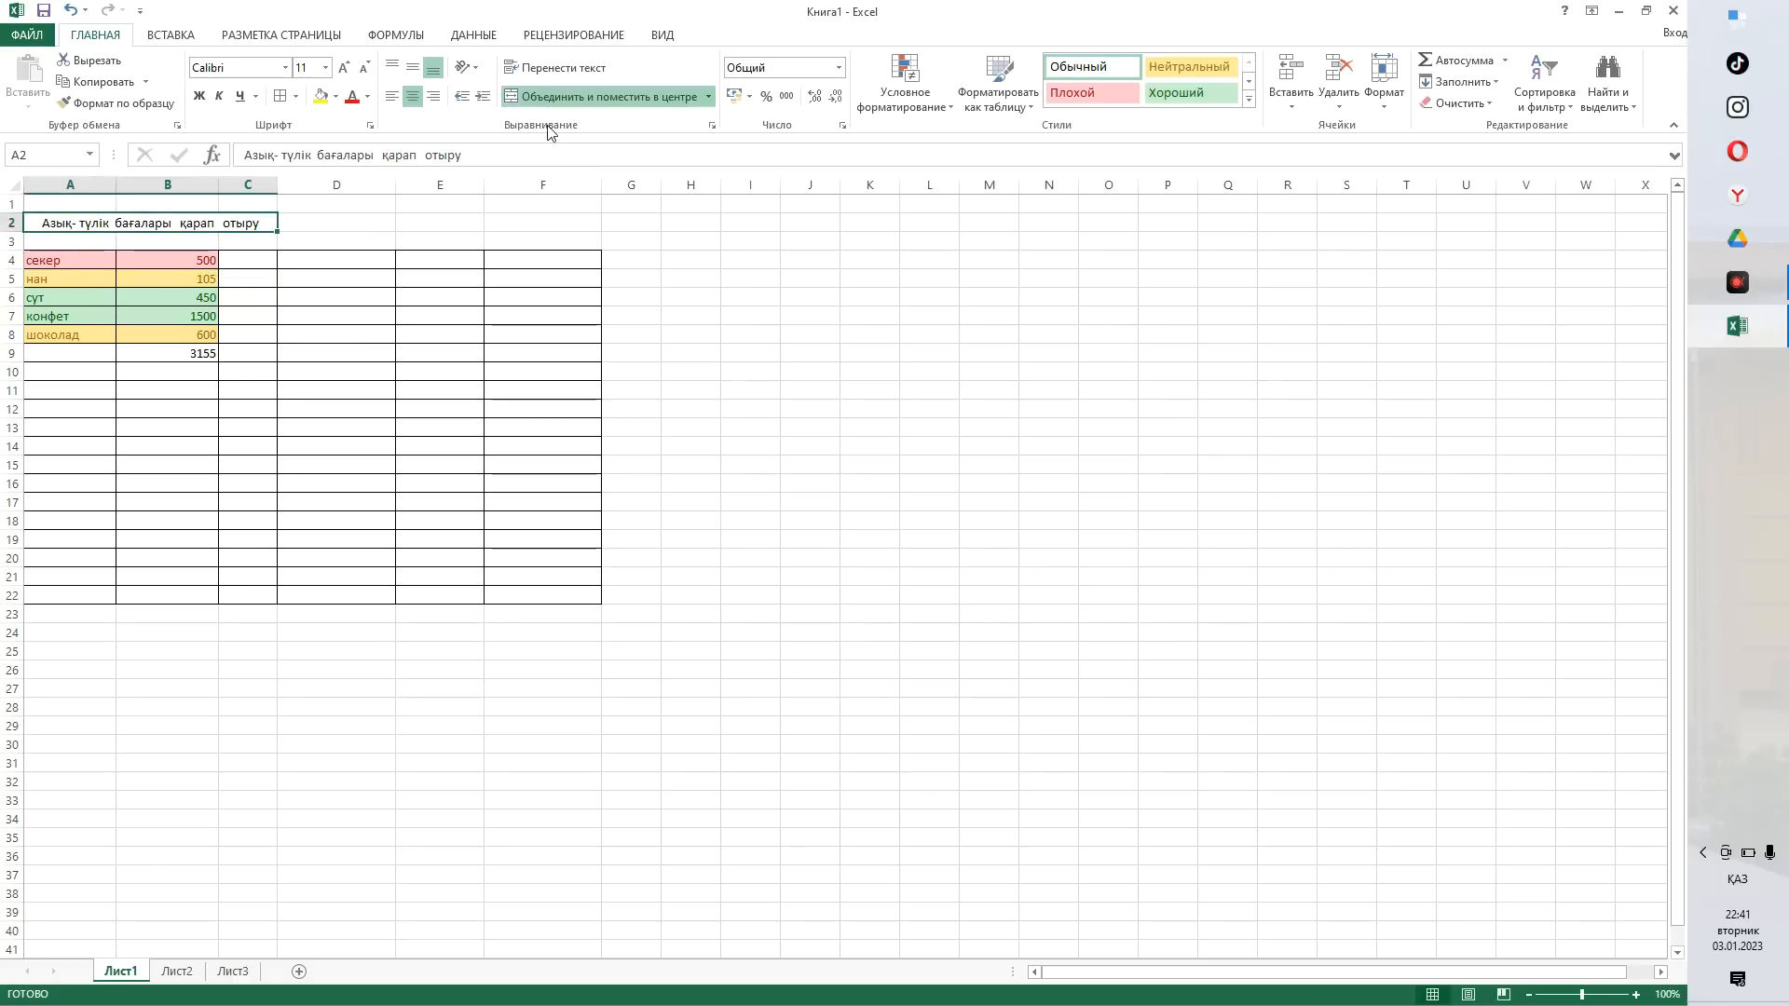
left_click(550, 73)
left_click_drag(247, 278, 247, 260)
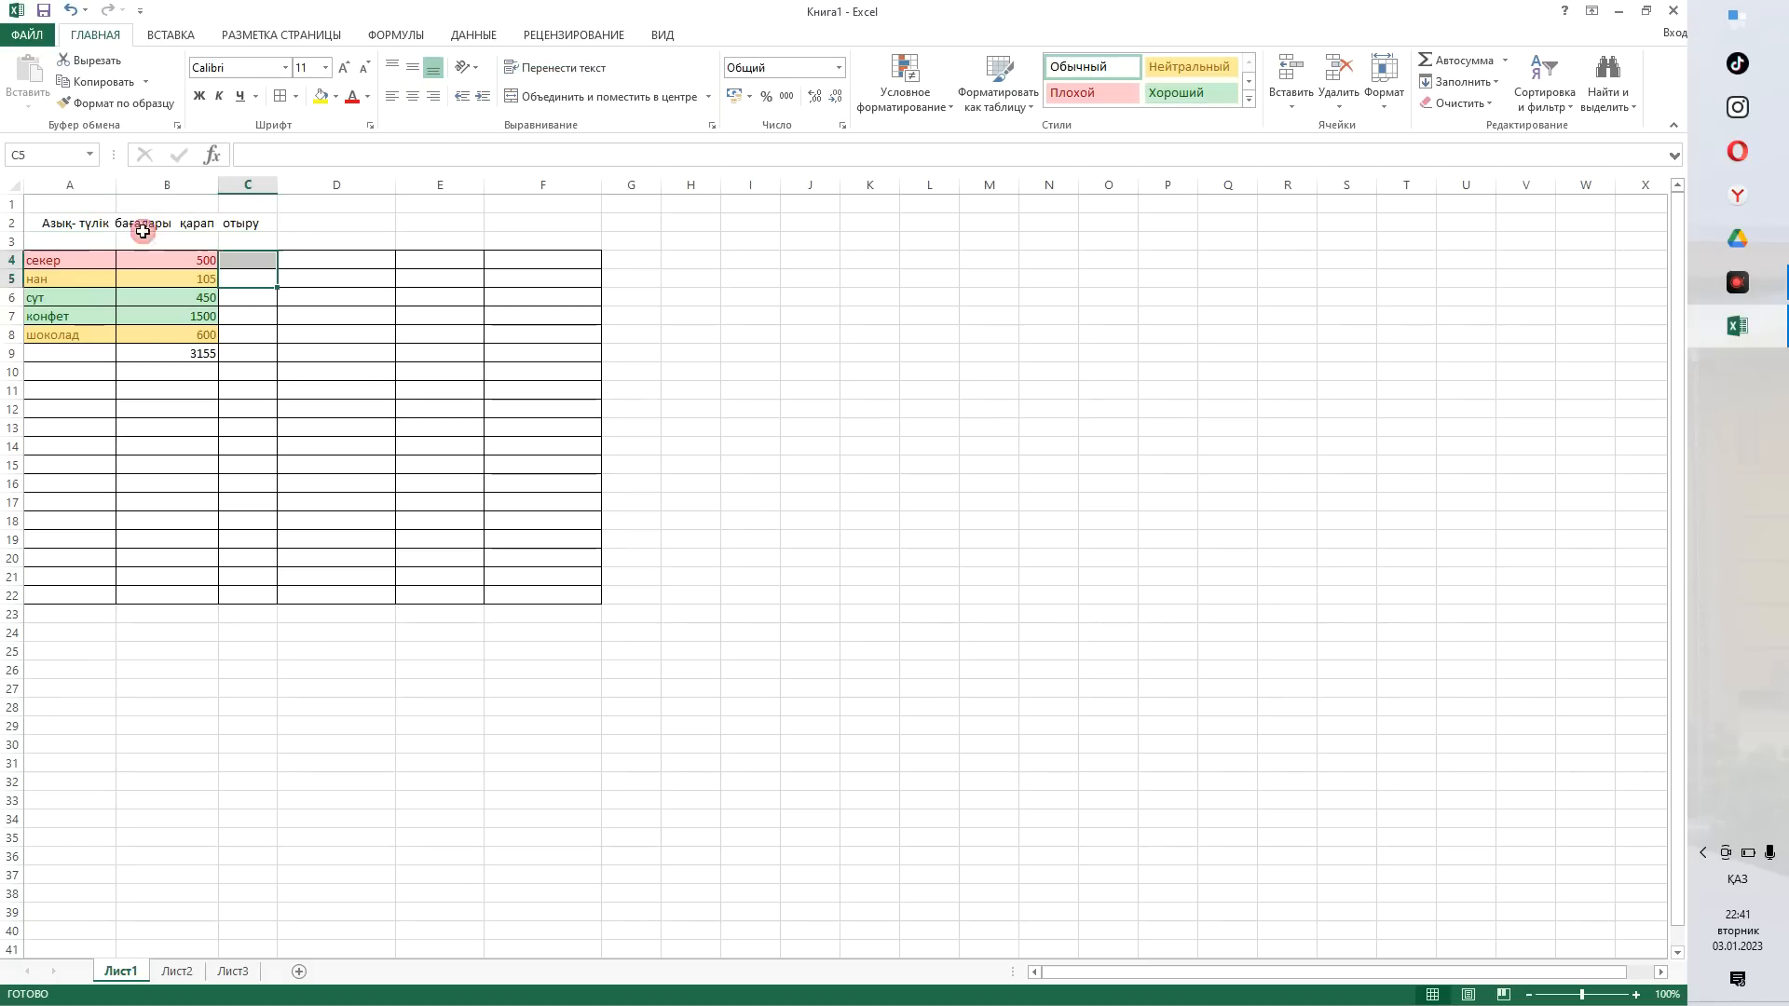
- Insert the picture "Facebook-публикация 940x788 пикс" from the Загрузки folder at the title cell A2
left_click(43, 224)
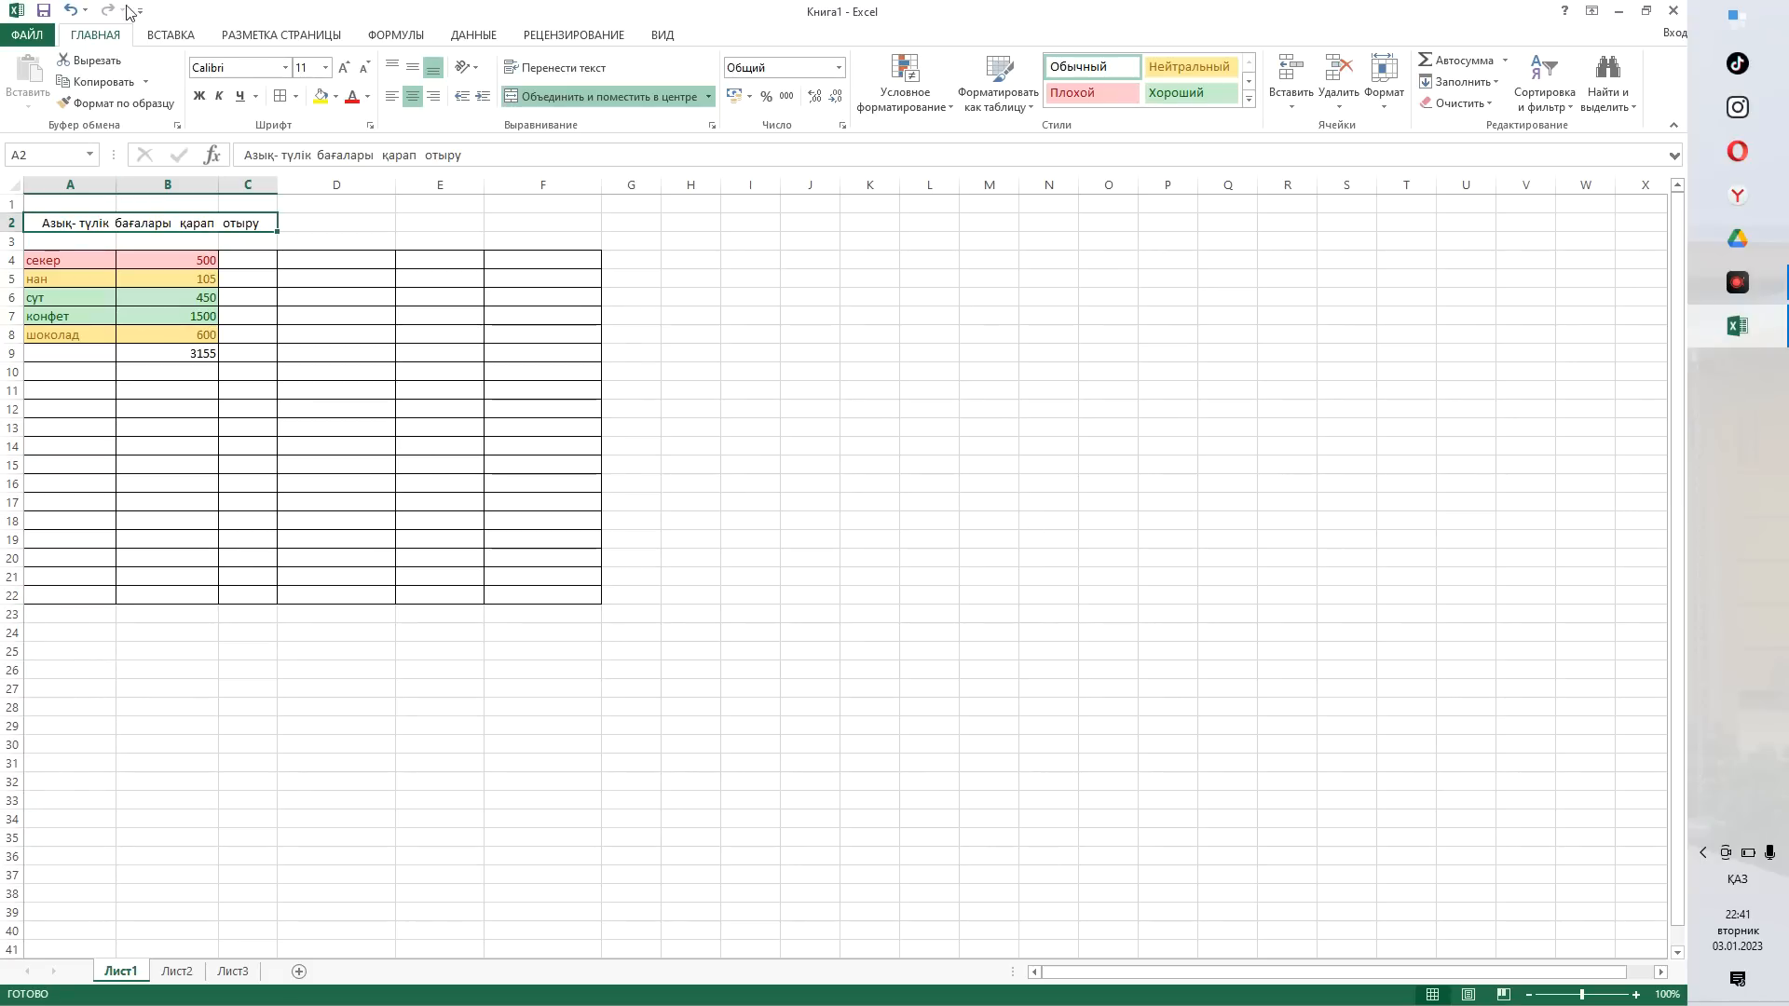
left_click(185, 34)
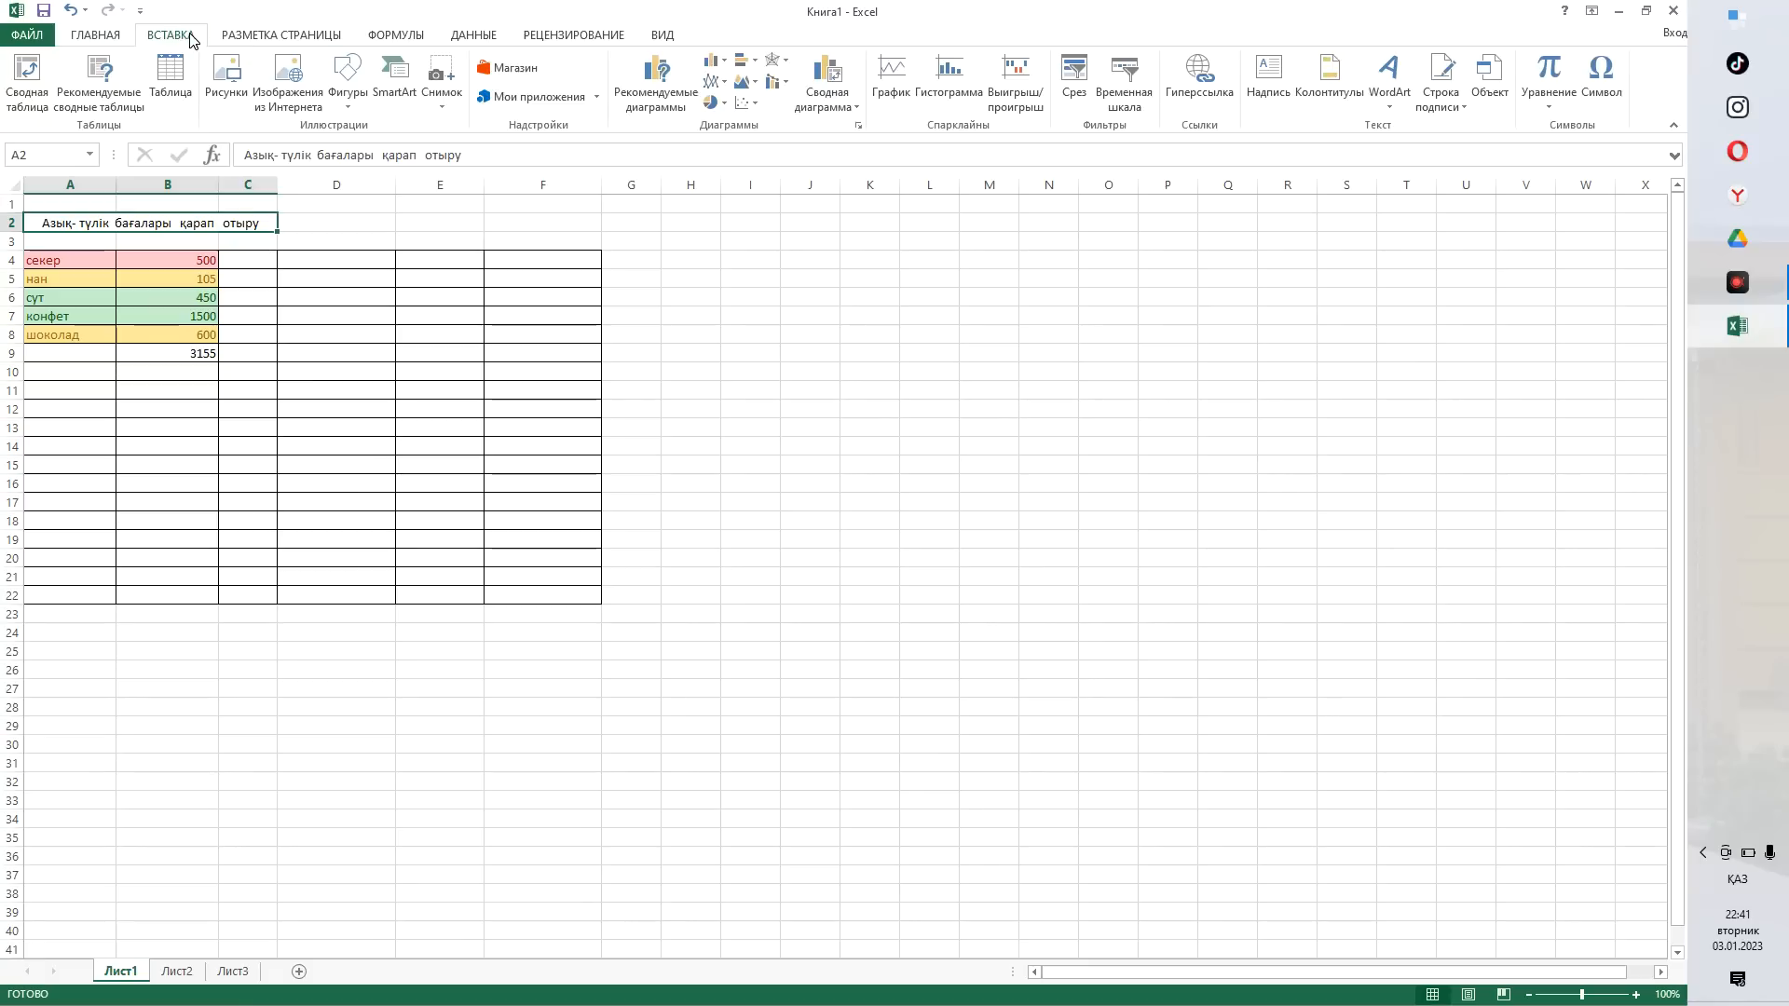
left_click(226, 79)
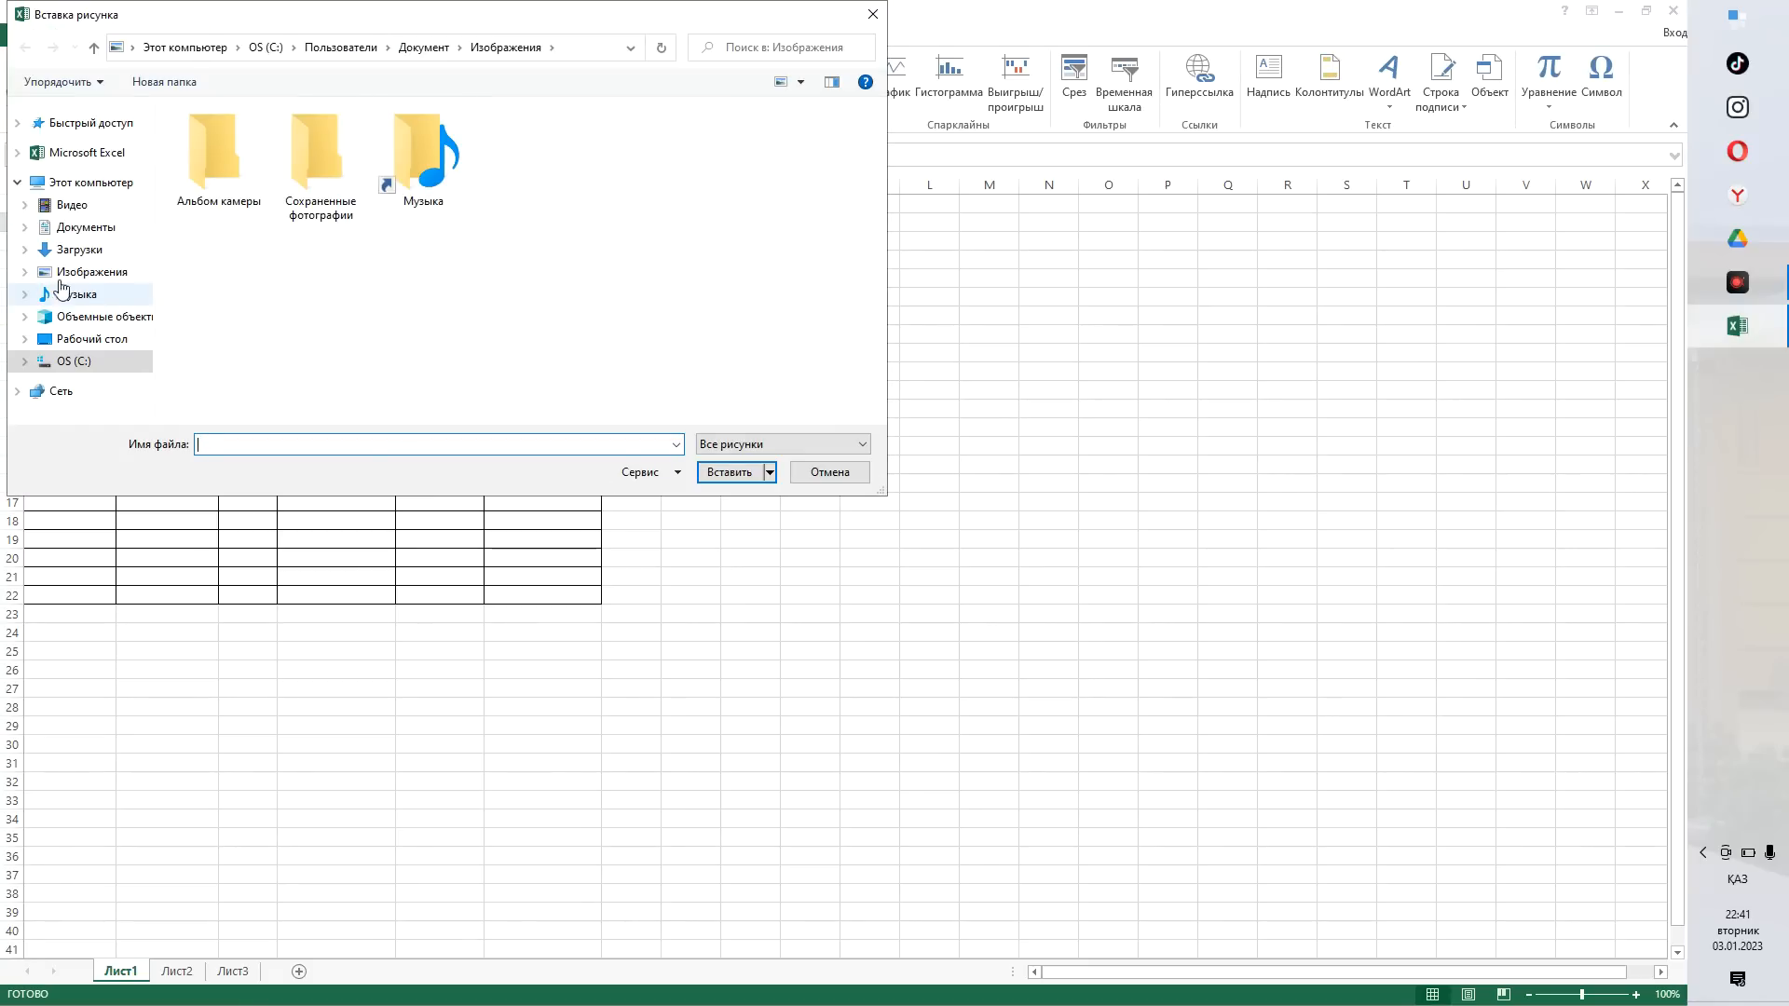
left_click(90, 251)
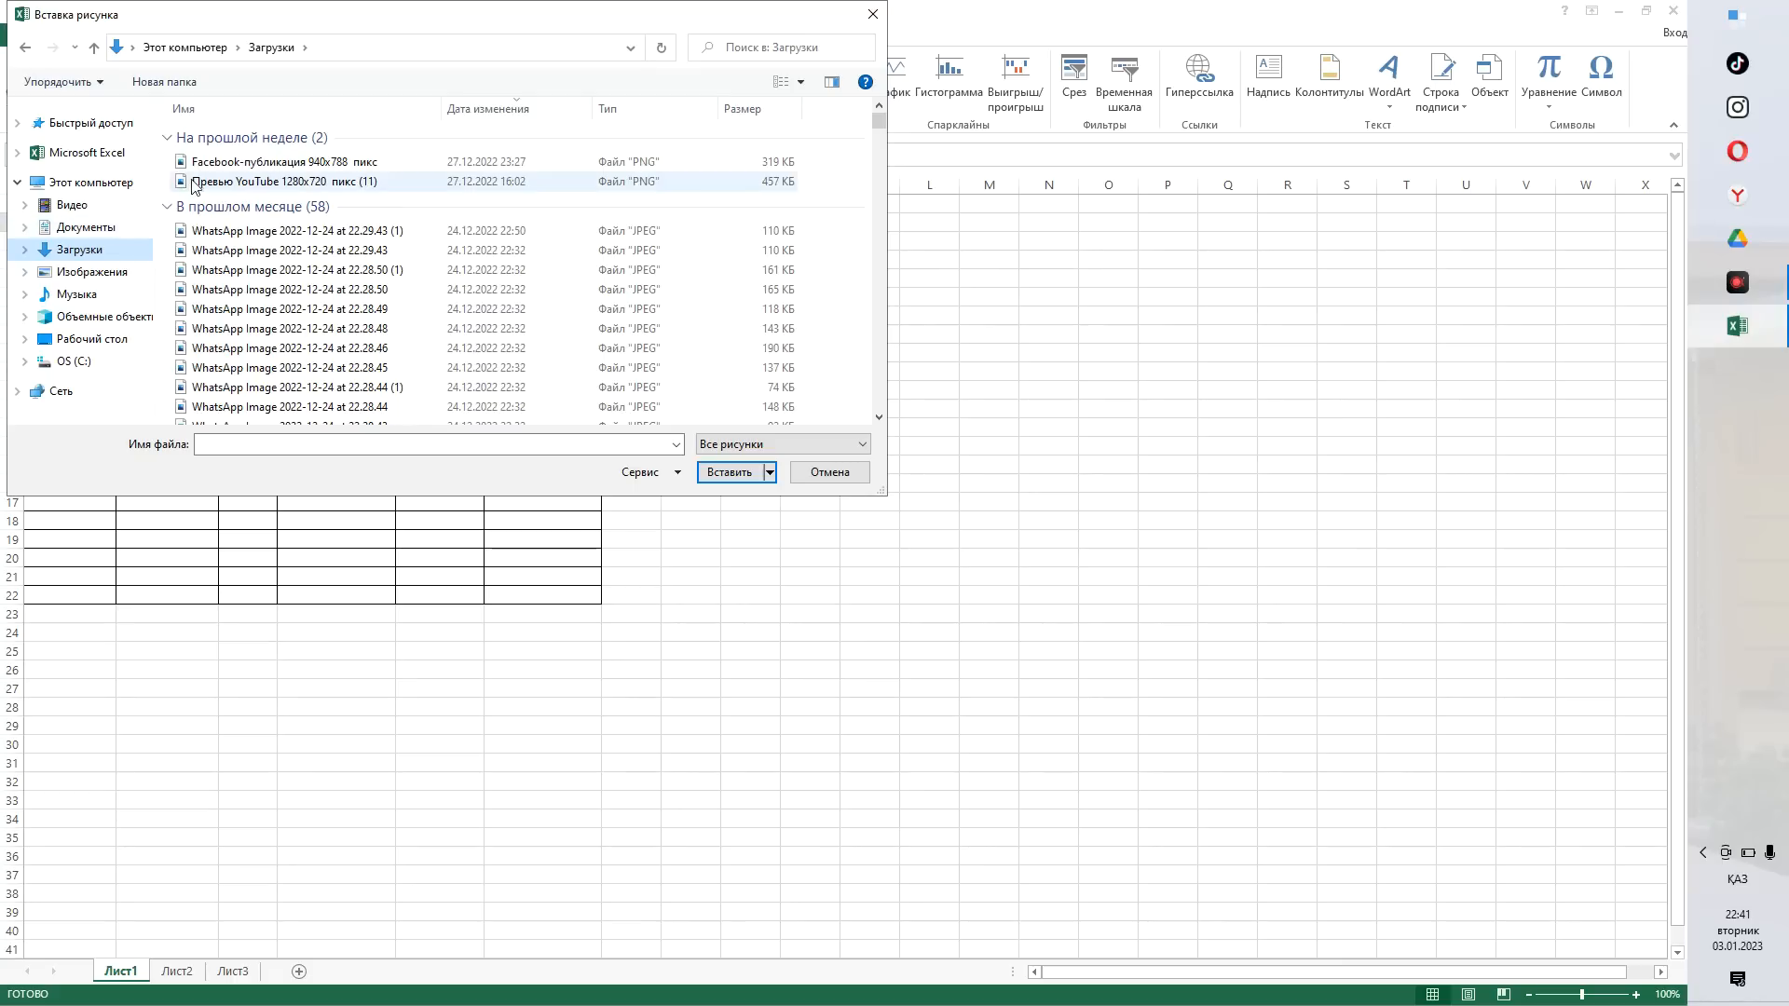
left_click(207, 164)
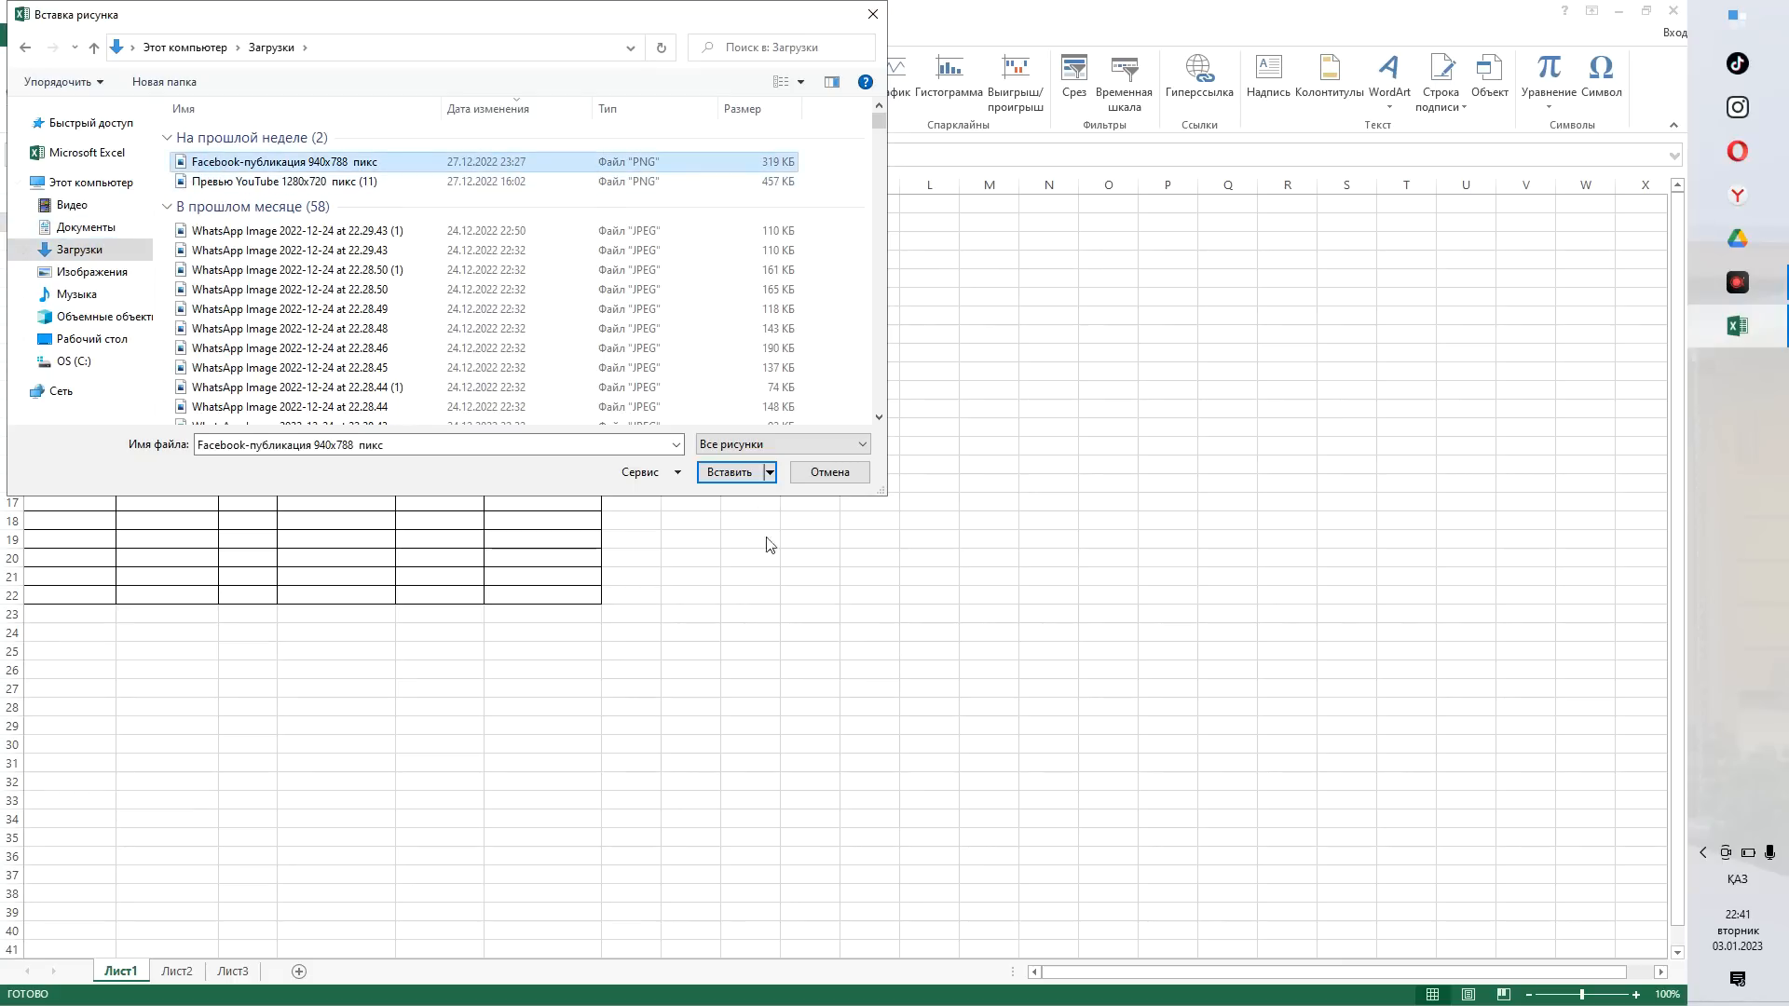
left_click(742, 476)
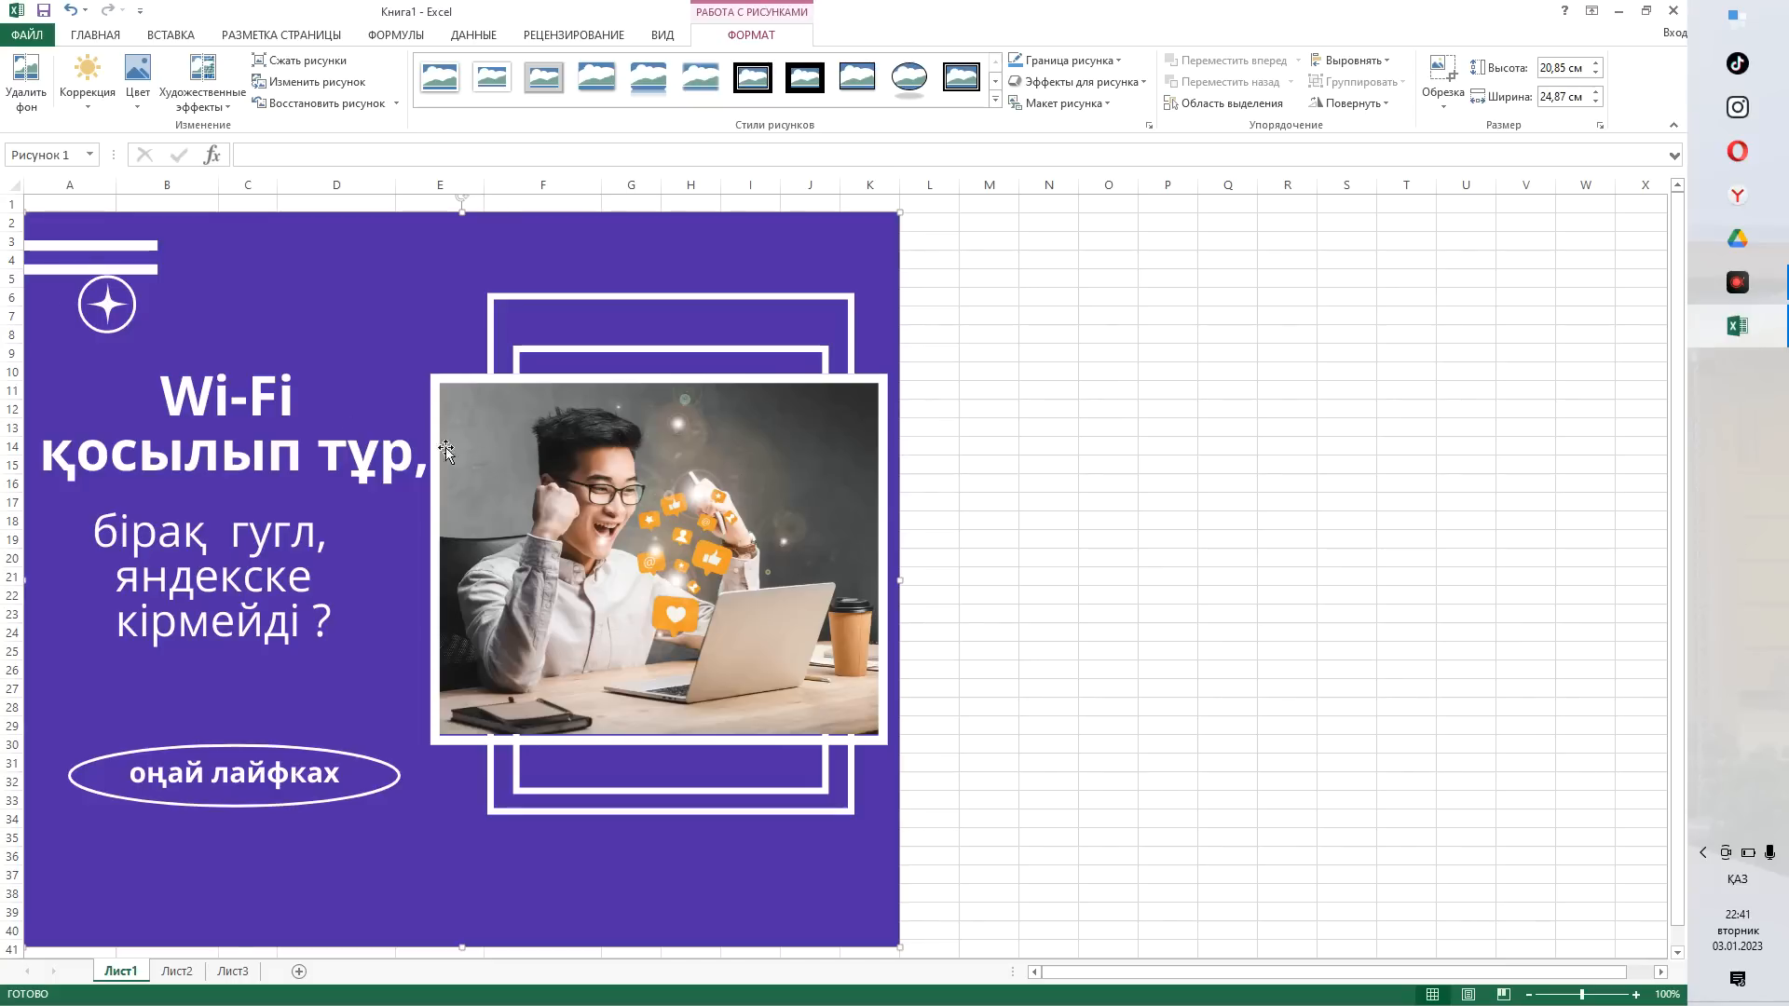
- Shrink the inserted picture to about 4.61 cm high and 5.5 cm wide and place it just below the table under columns A and B
left_click_drag(303, 421, 623, 414)
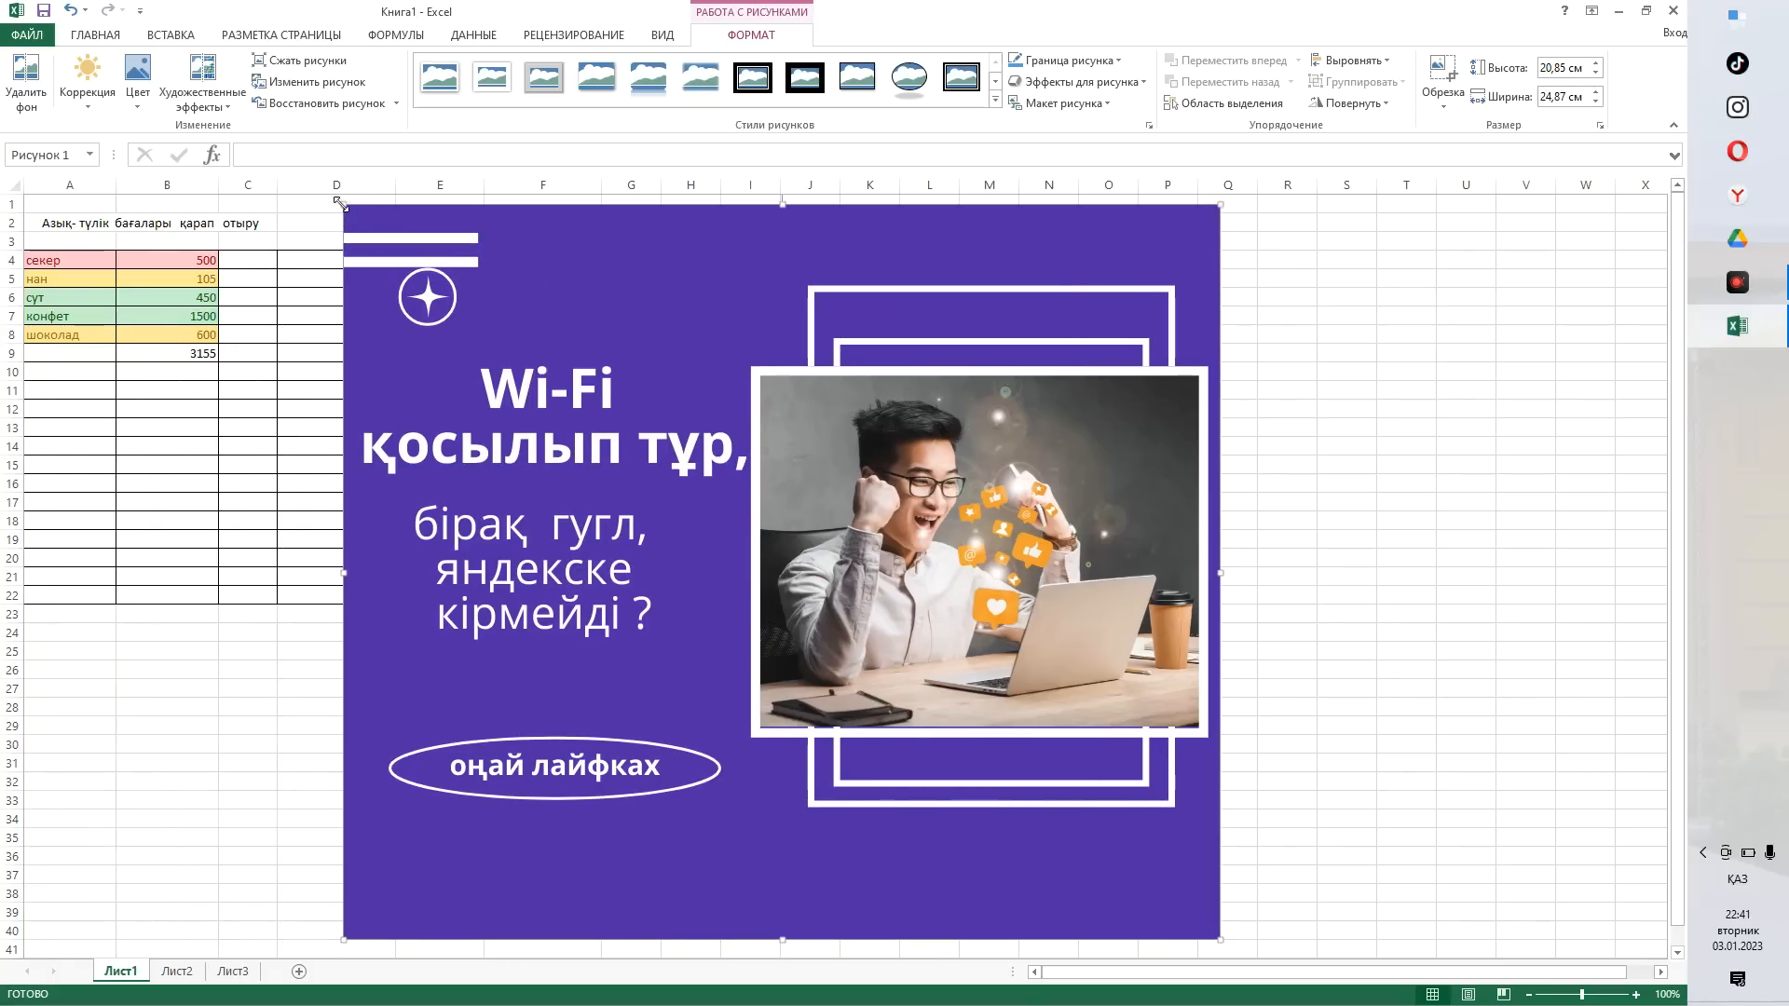
left_click_drag(346, 207, 1026, 776)
left_click_drag(1086, 869, 81, 751)
left_click_drag(201, 762, 210, 710)
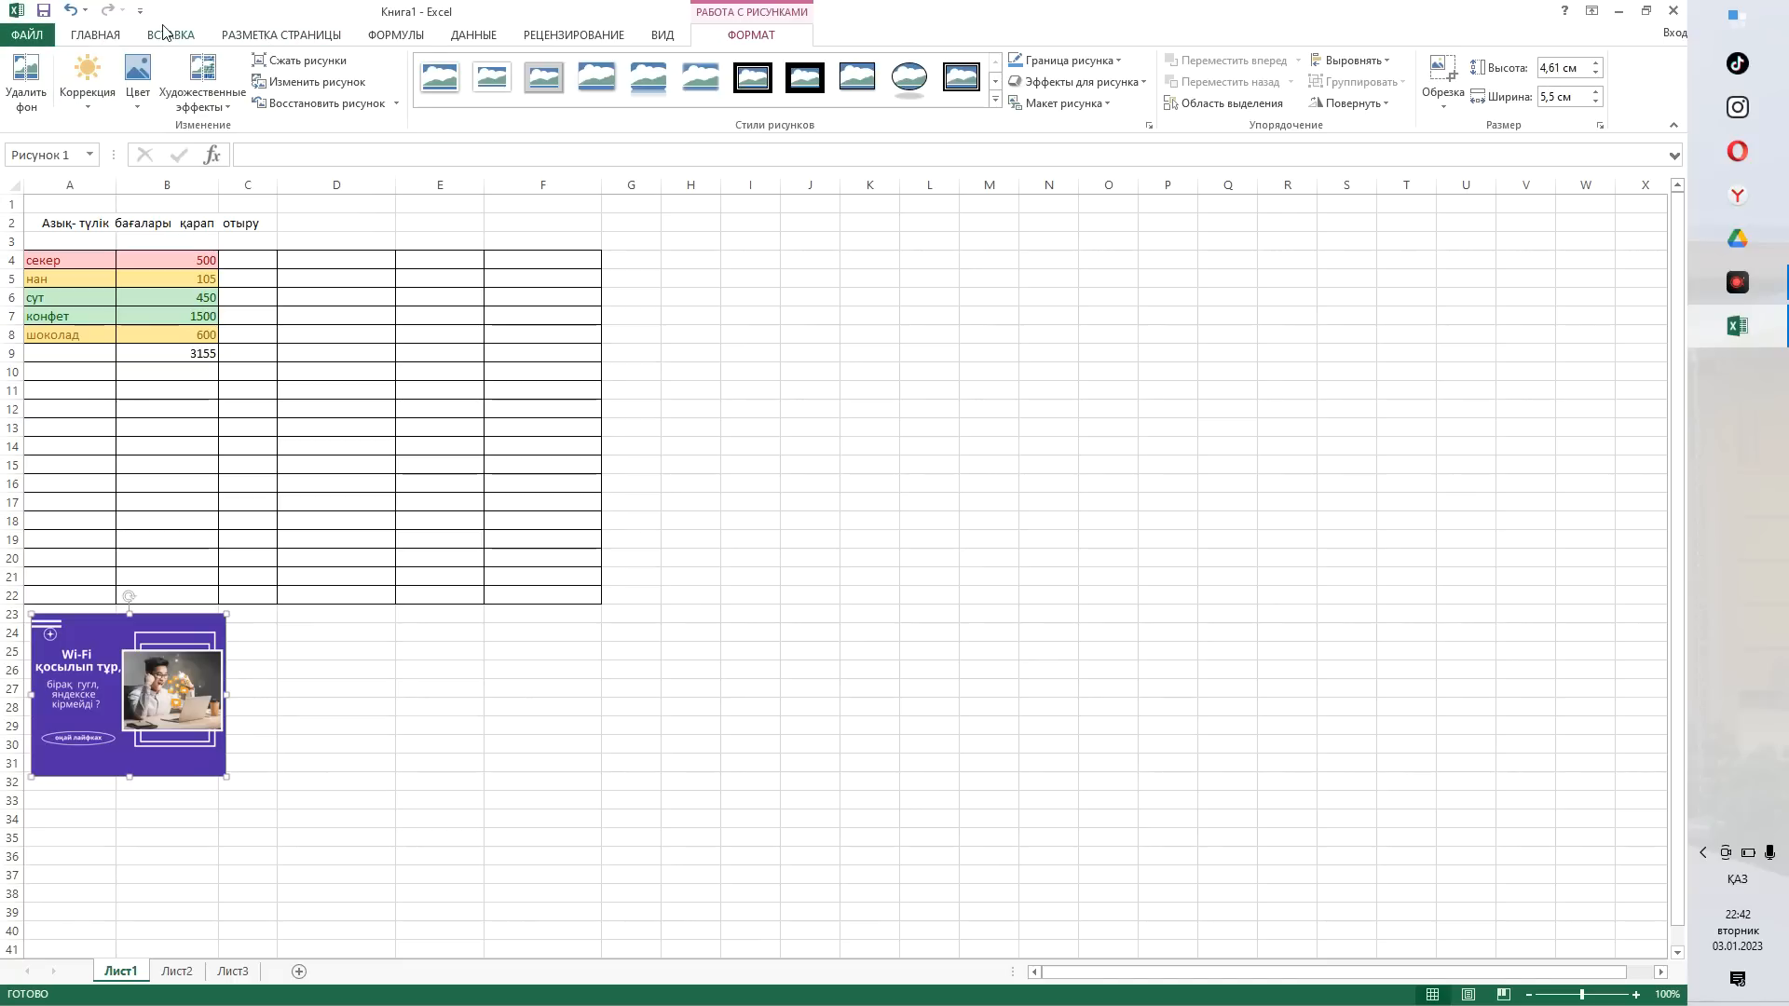
- Apply a picture style with a thick black frame and shadow to the small picture
left_click(428, 91)
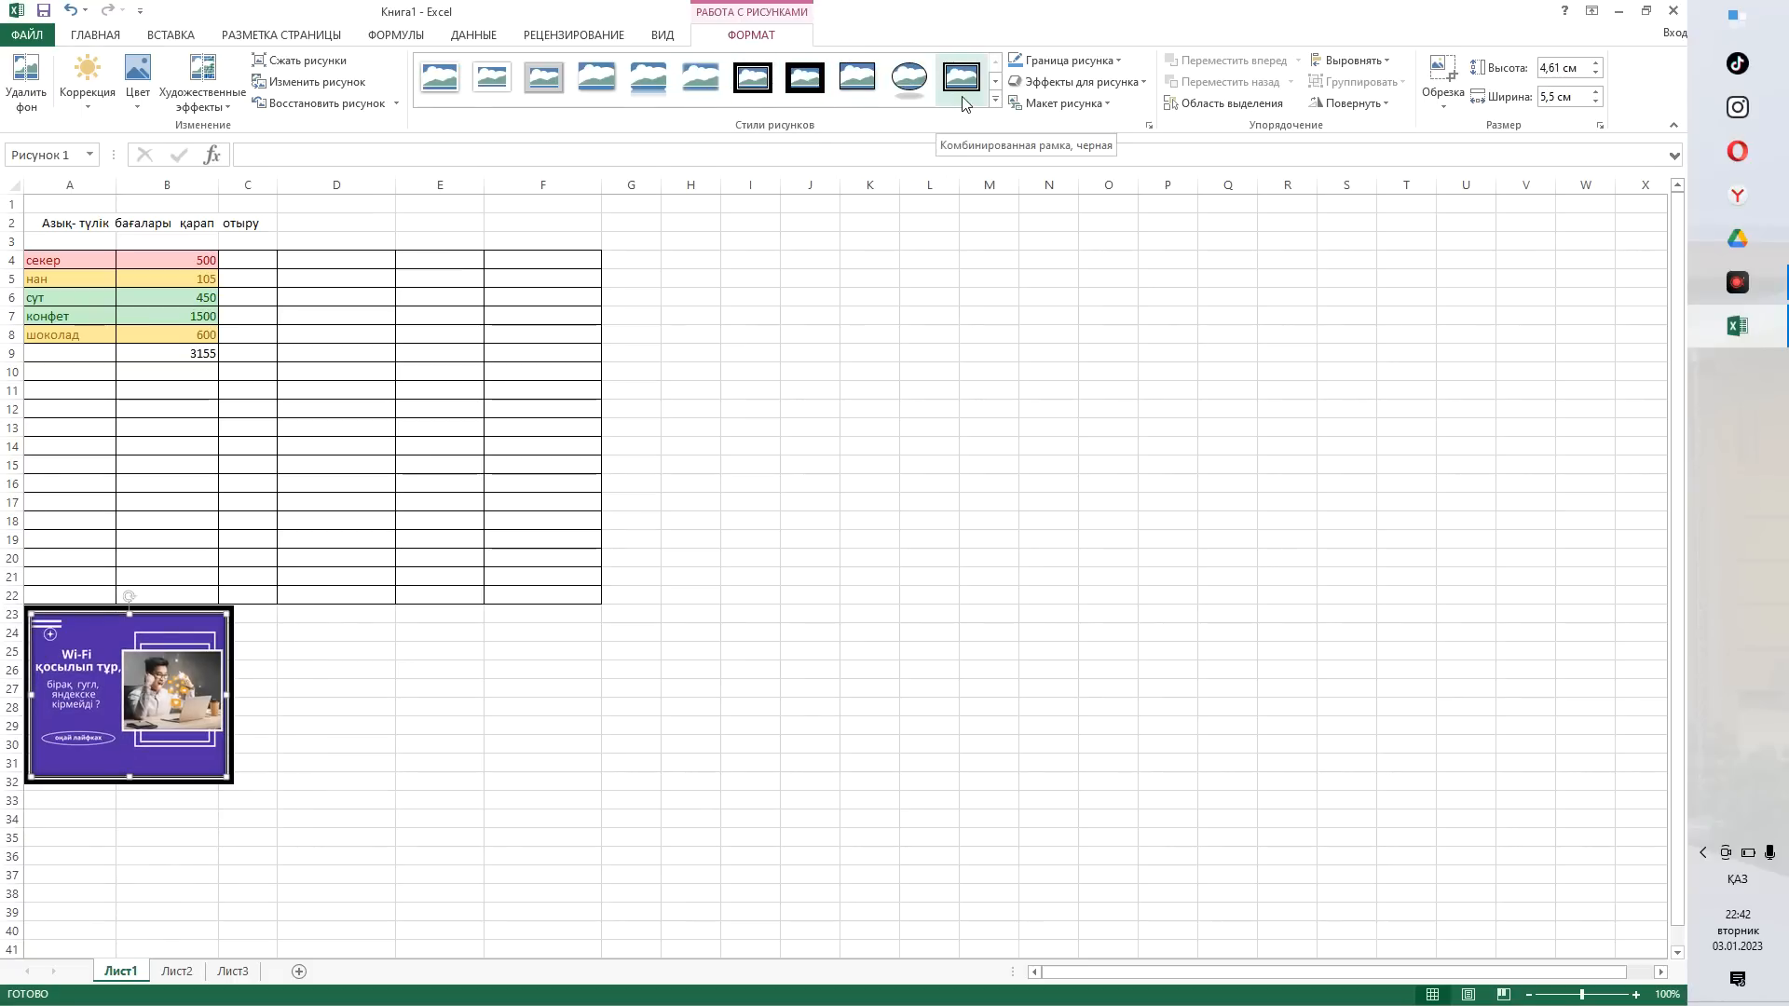
left_click(438, 81)
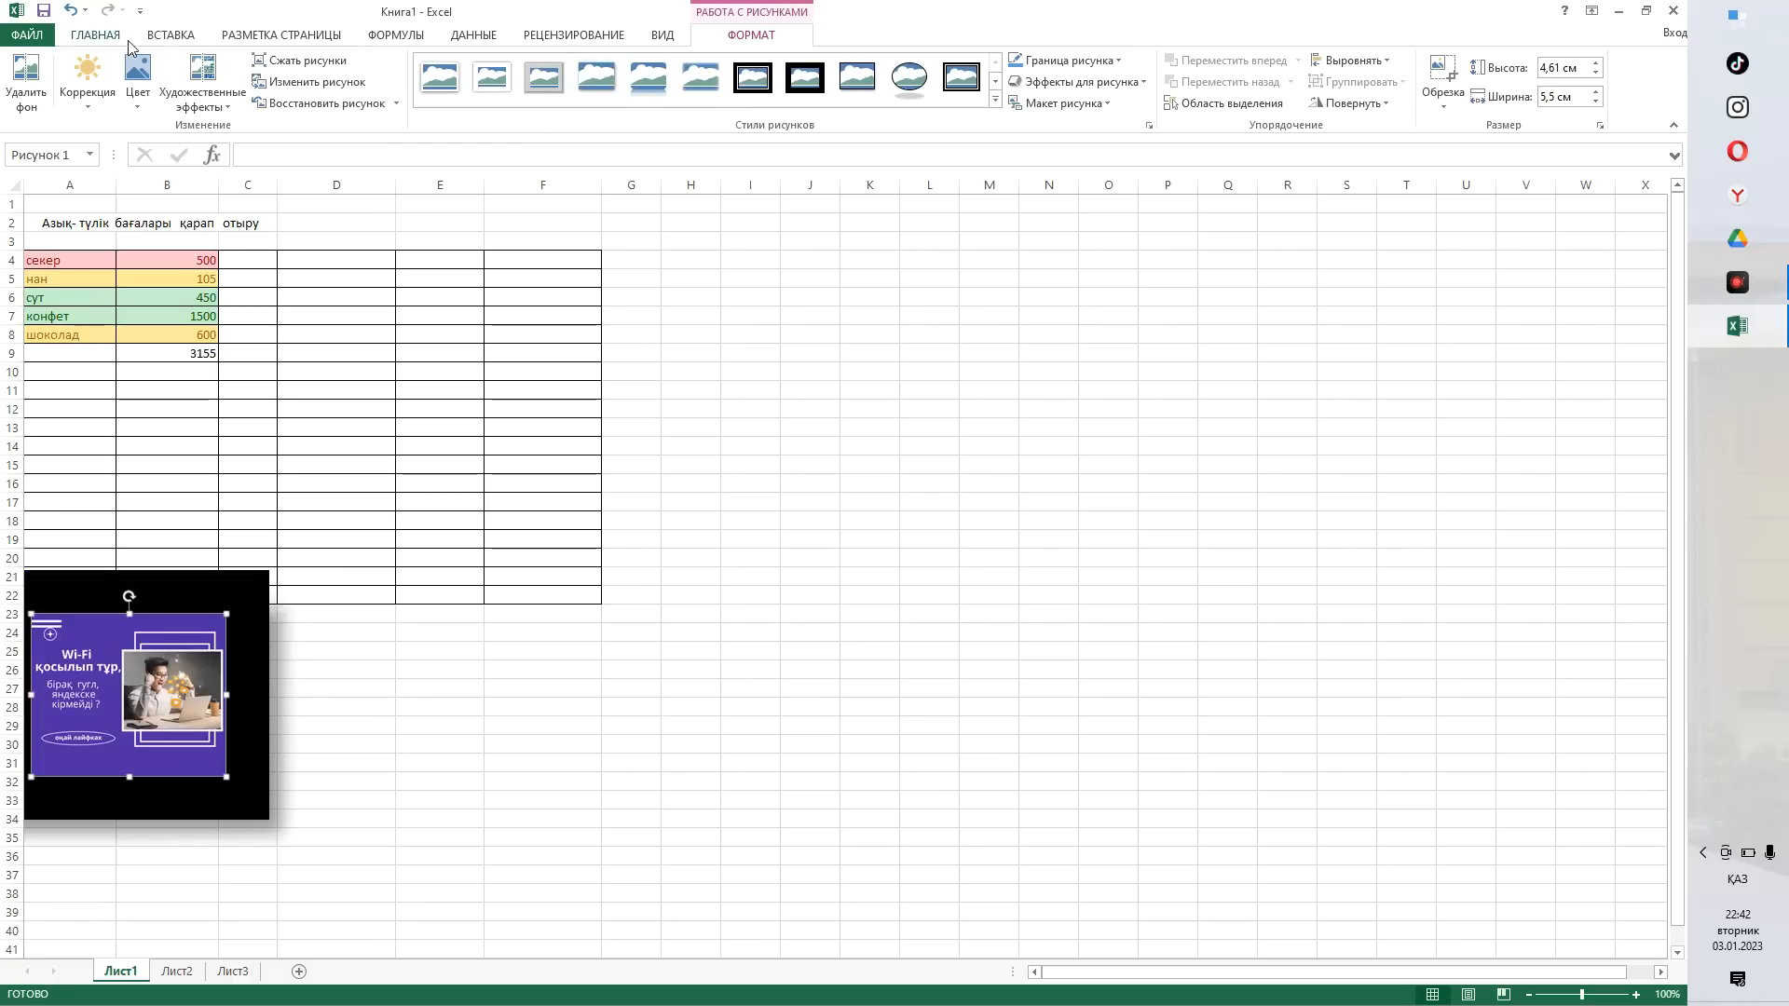
- Set the sheet's page orientation to landscape (Альбомная)
left_click(265, 37)
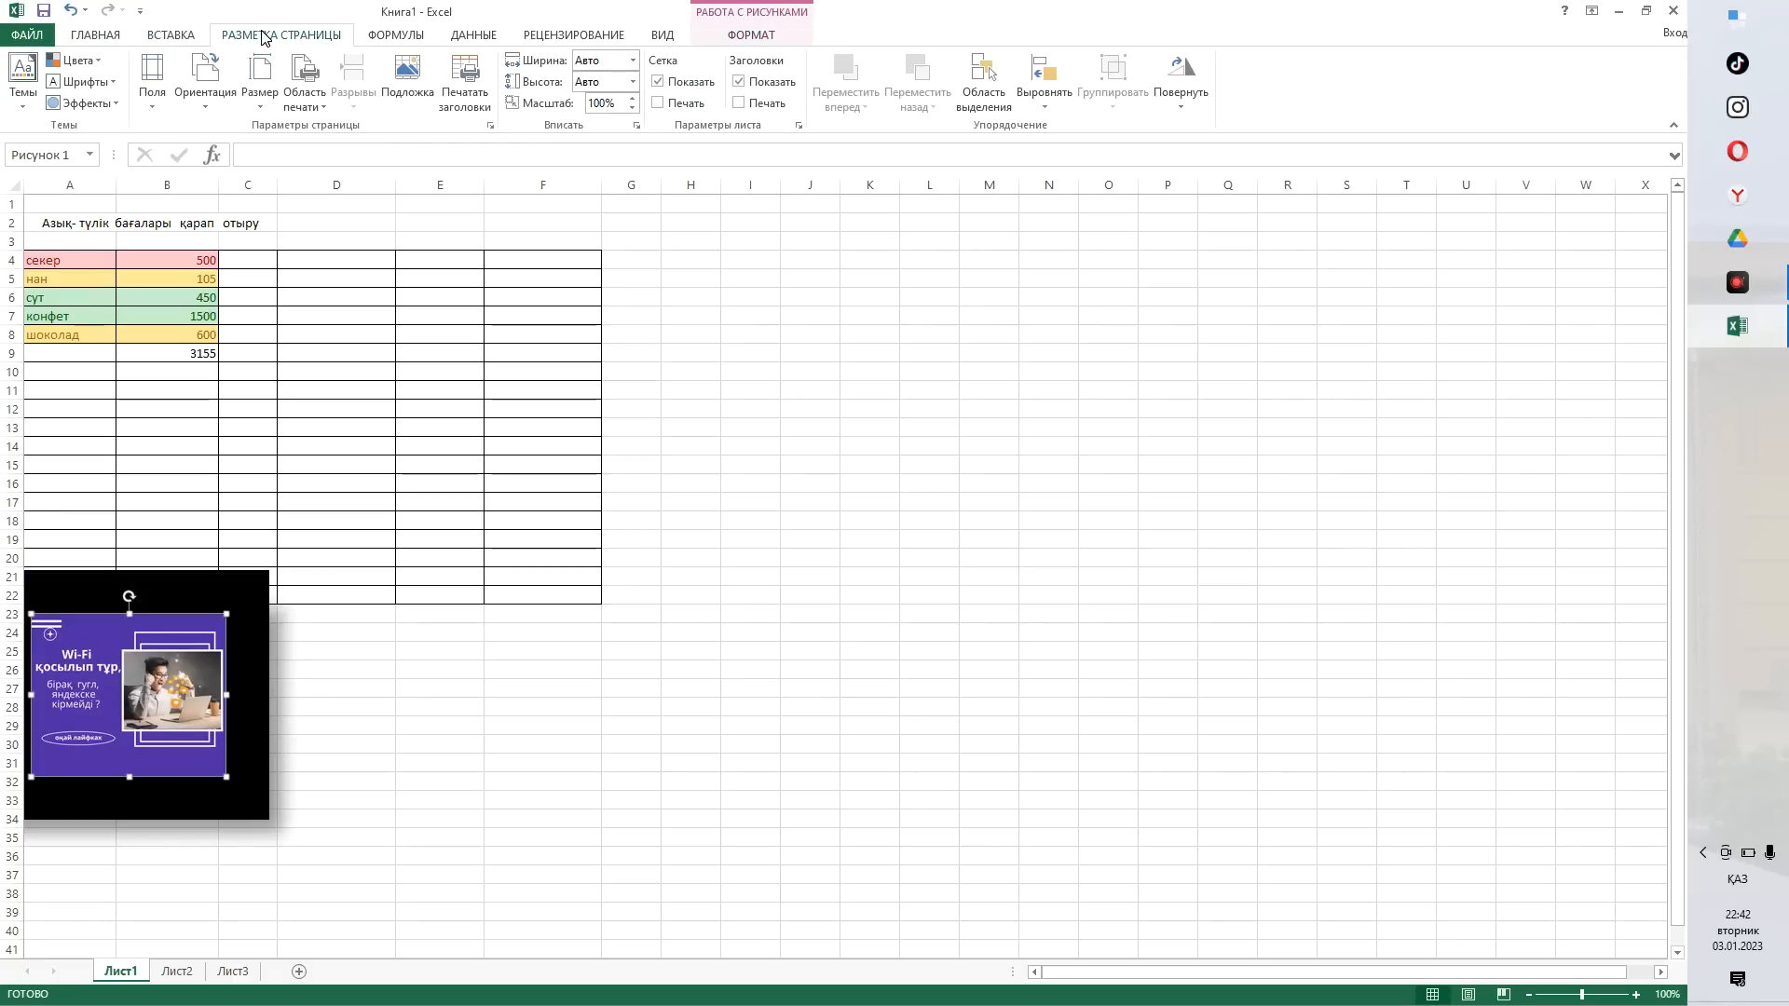
left_click(209, 95)
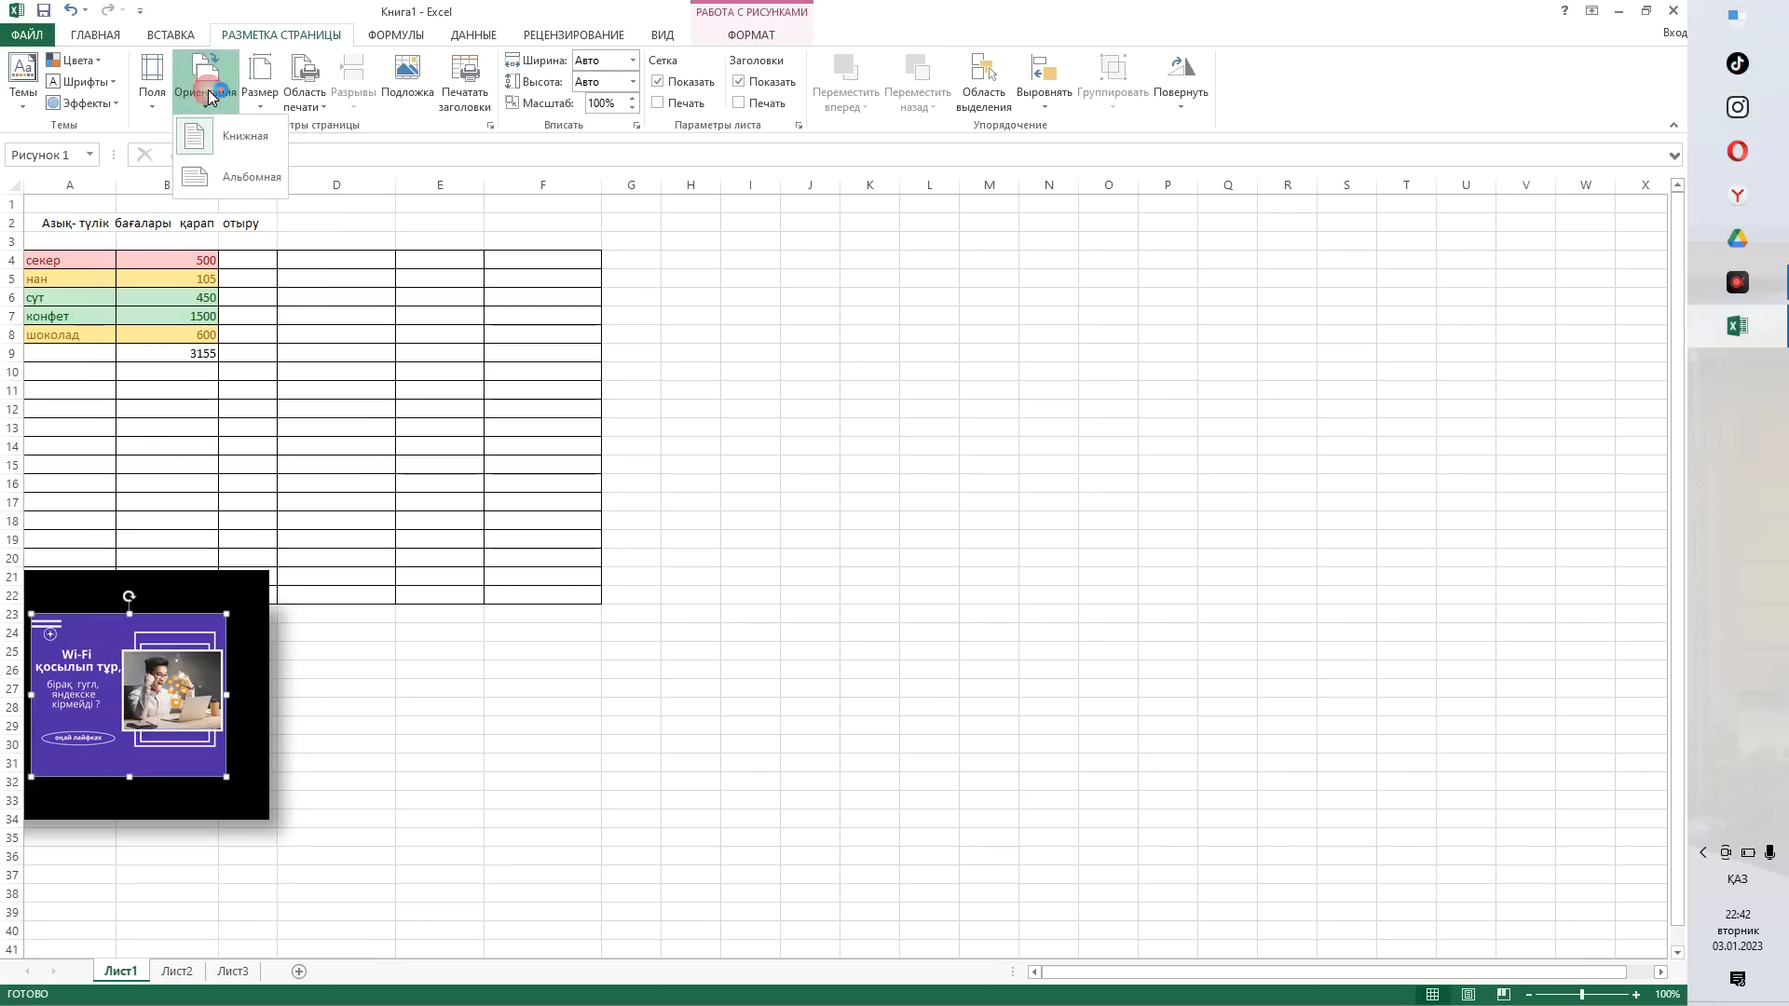
left_click(257, 177)
- Move the framed picture below columns D to F and delete it from the sheet
left_click_drag(210, 686, 564, 792)
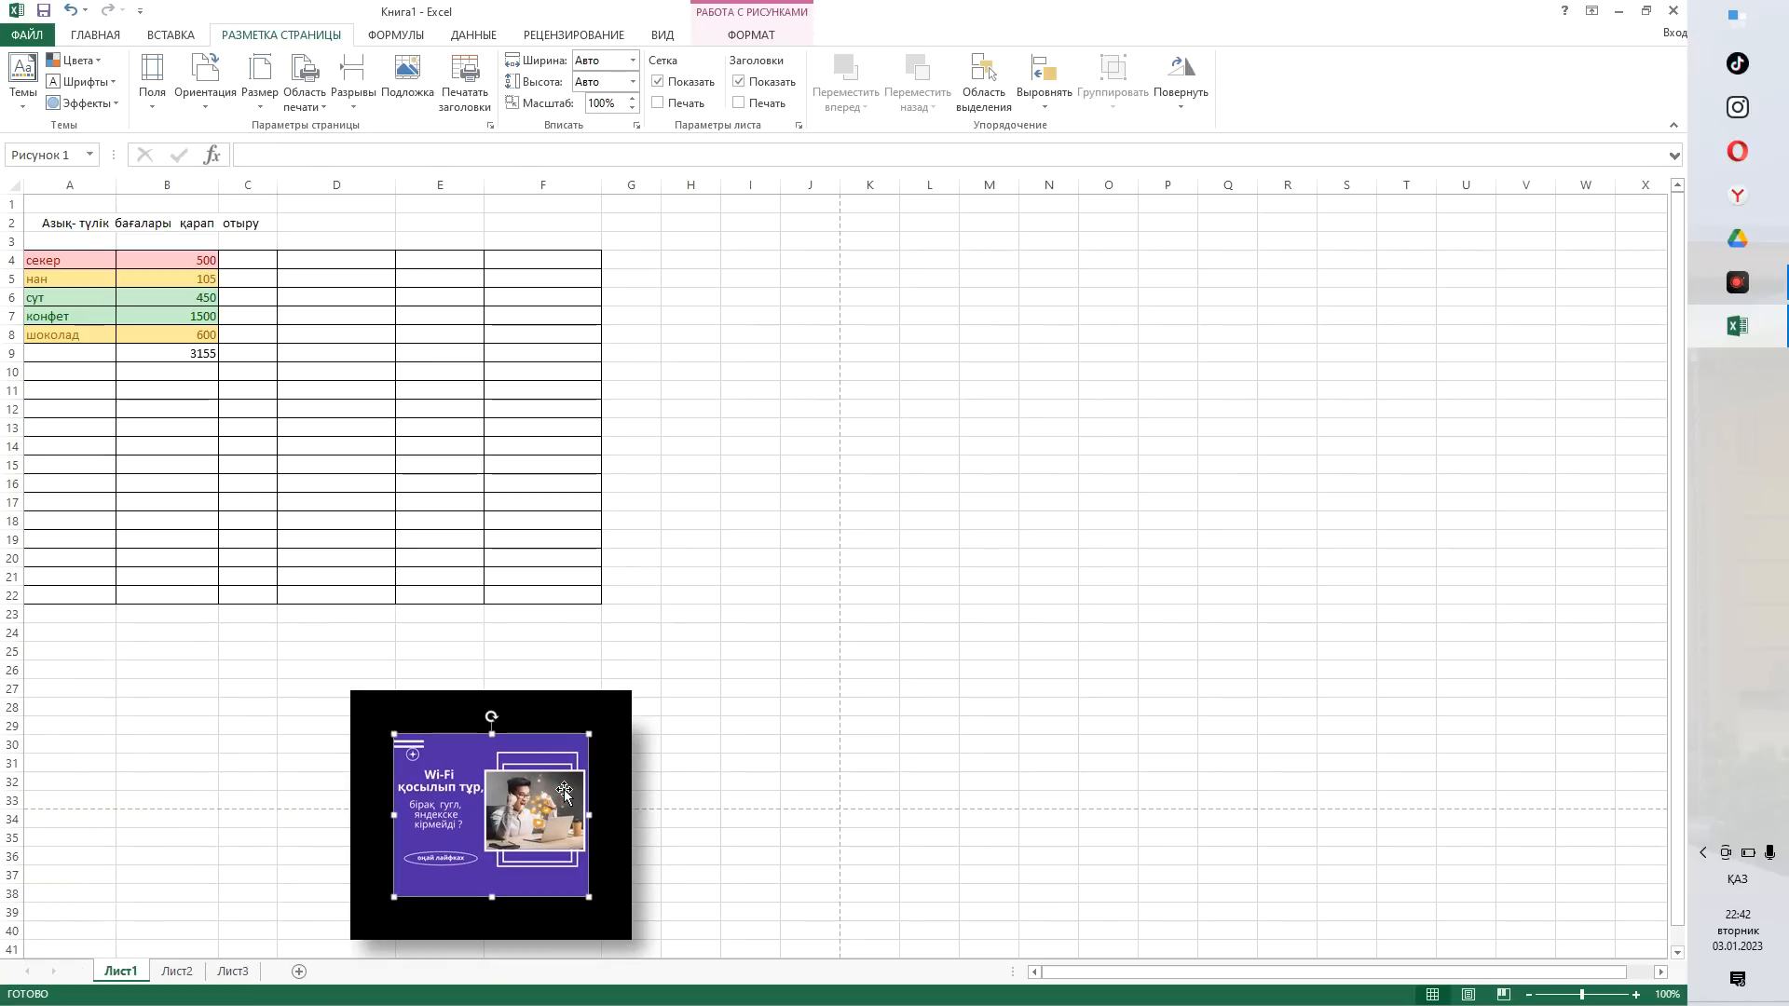
key("Delete")
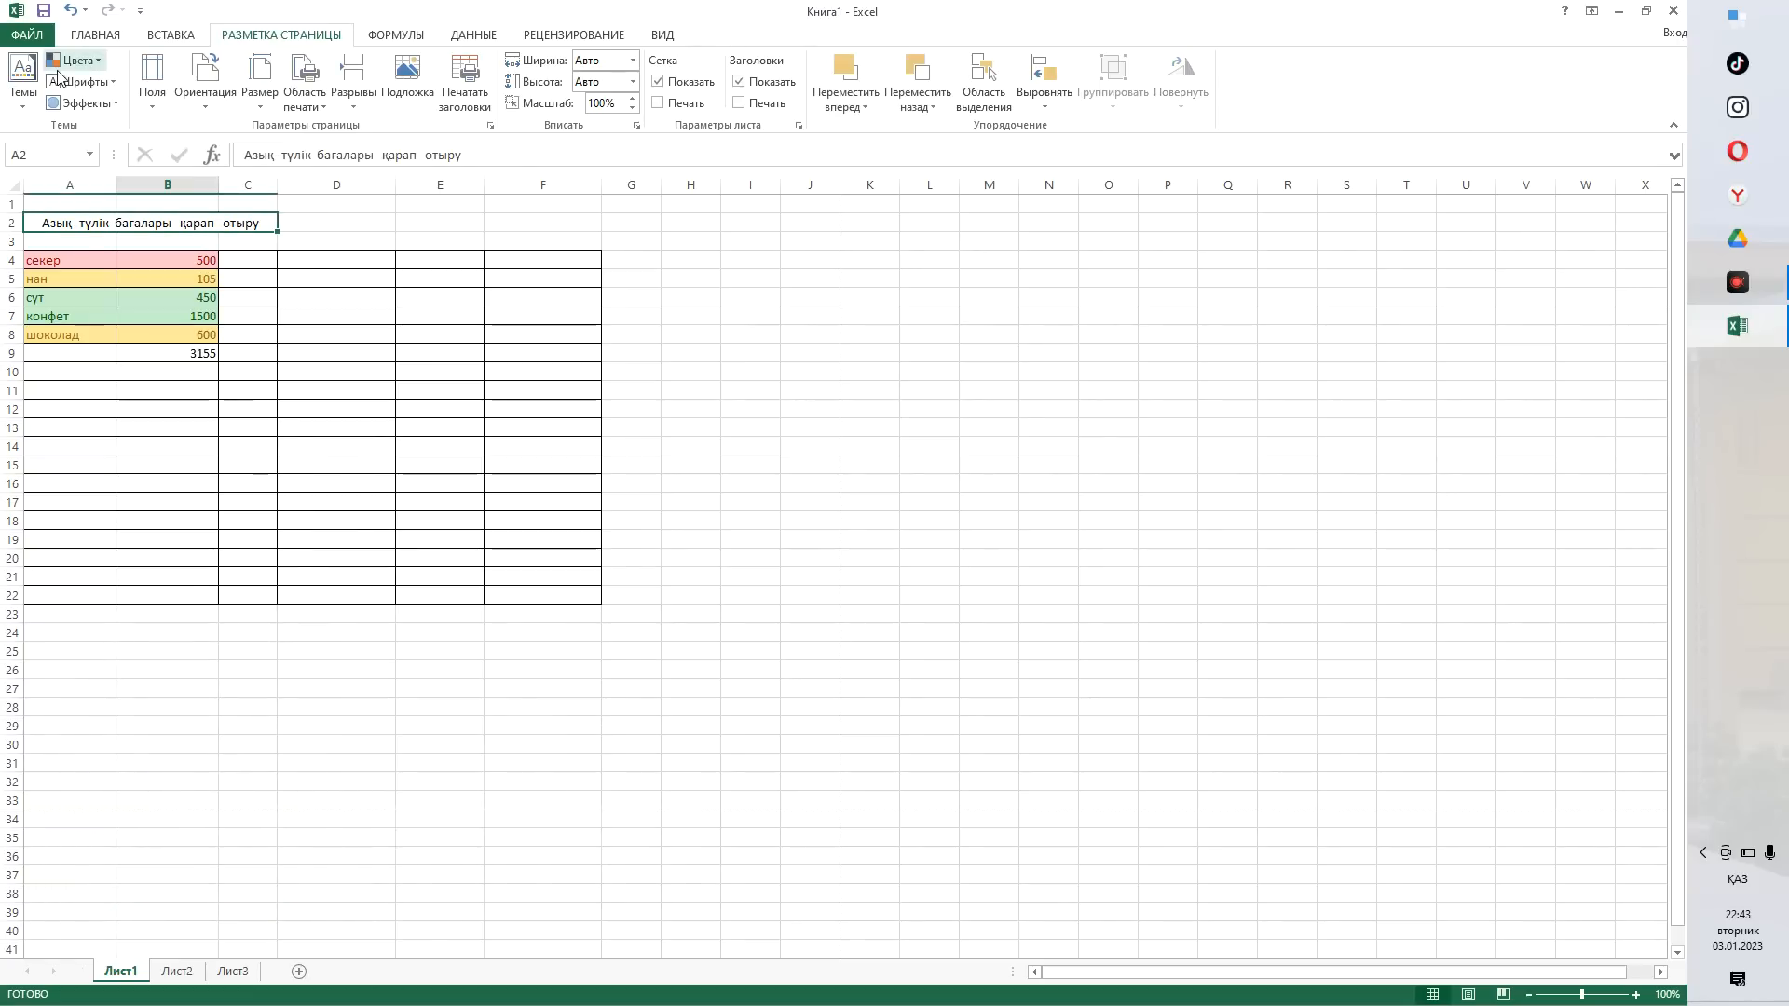
- Preview the printout in portrait (Книжная ориентация), return it to landscape (Альбомная ориентация), and view the print range options
left_click(26, 36)
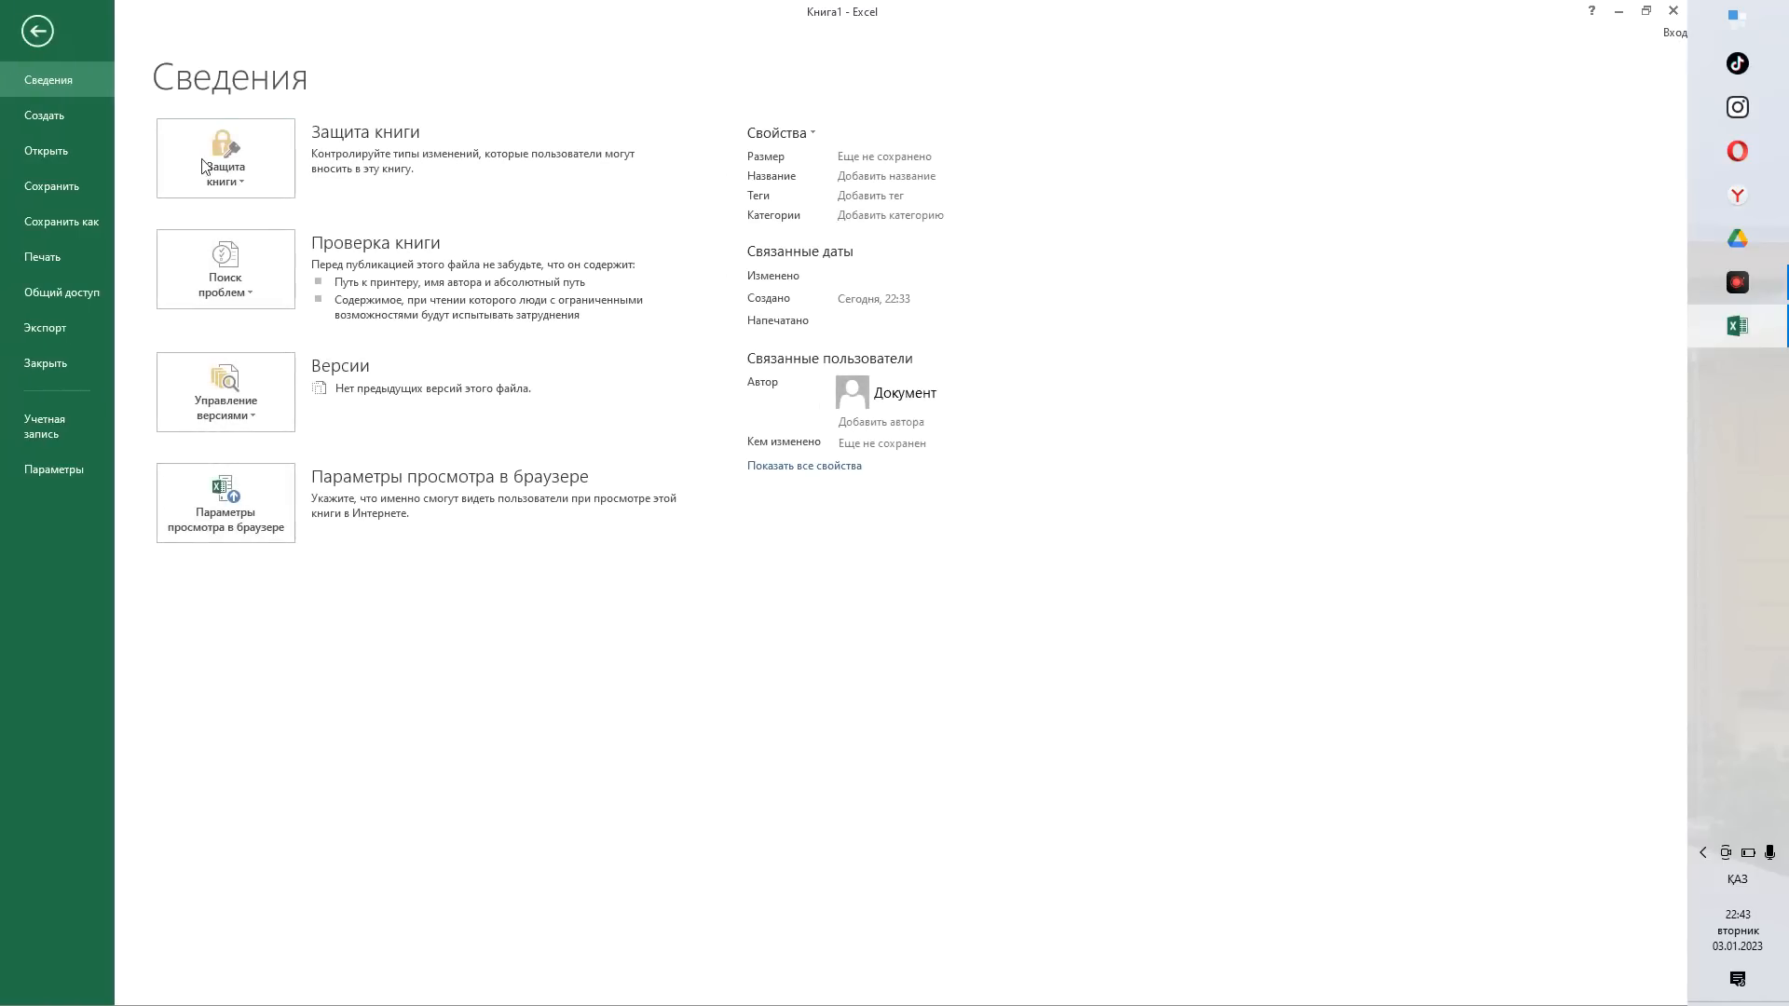
left_click(43, 262)
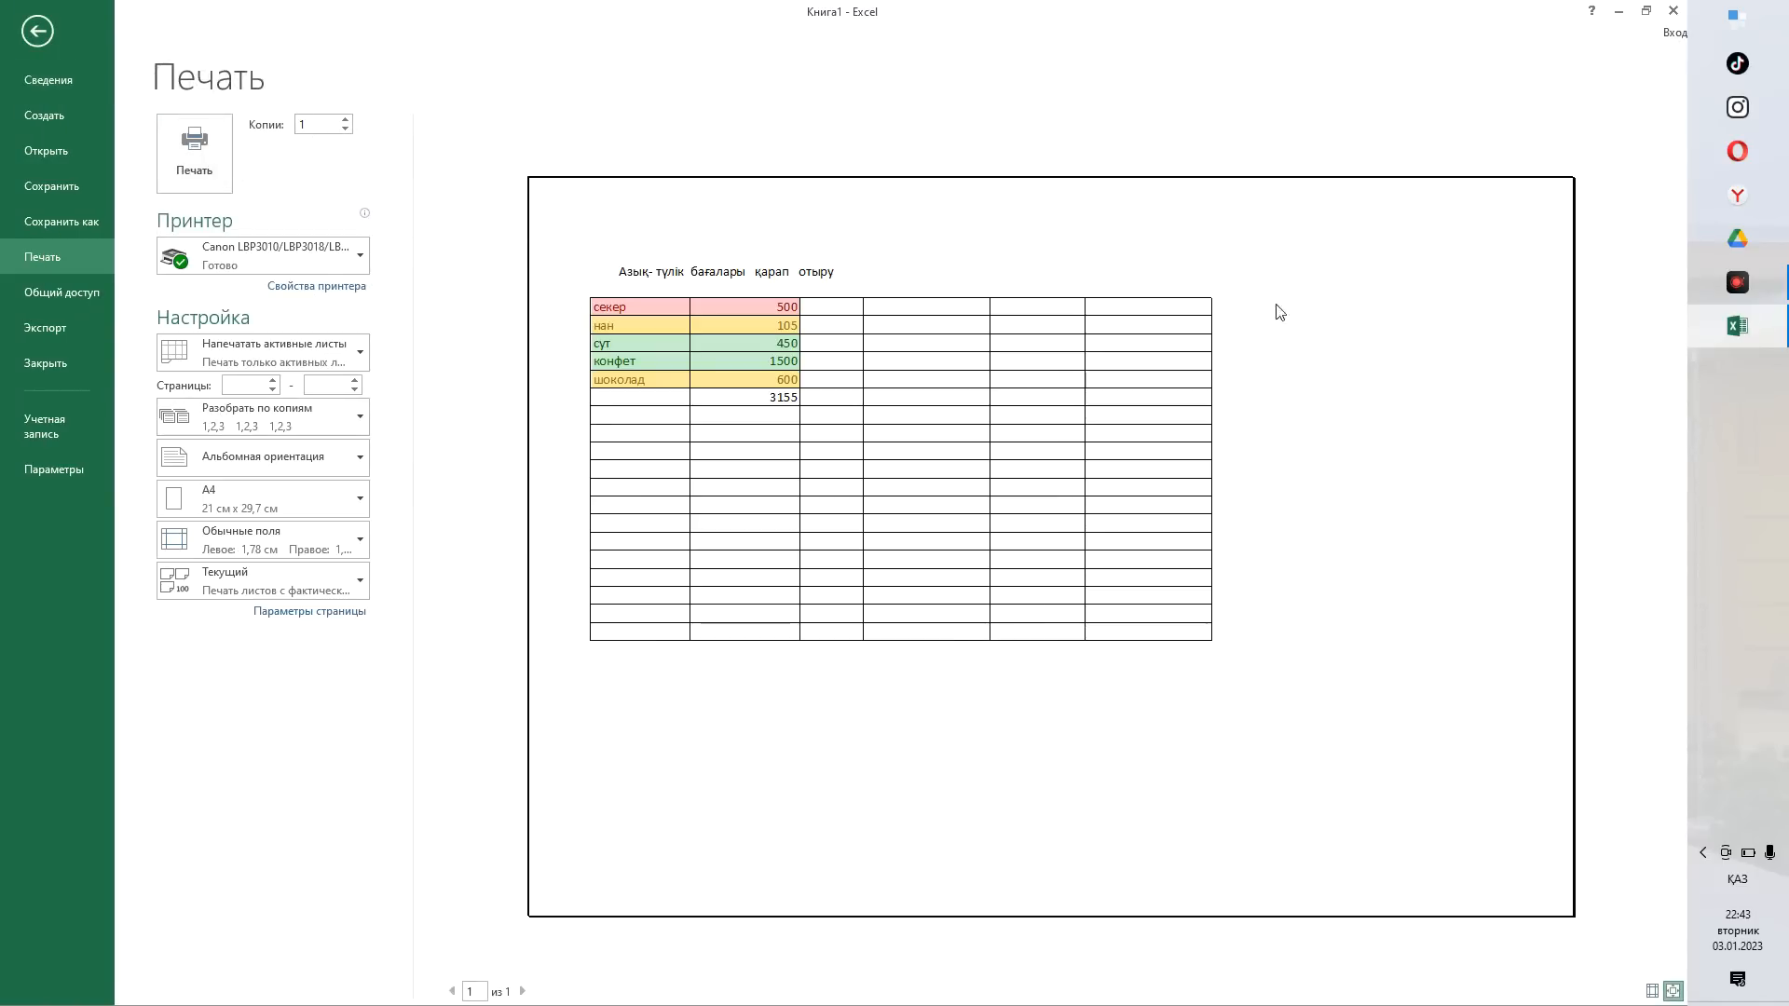
left_click(289, 468)
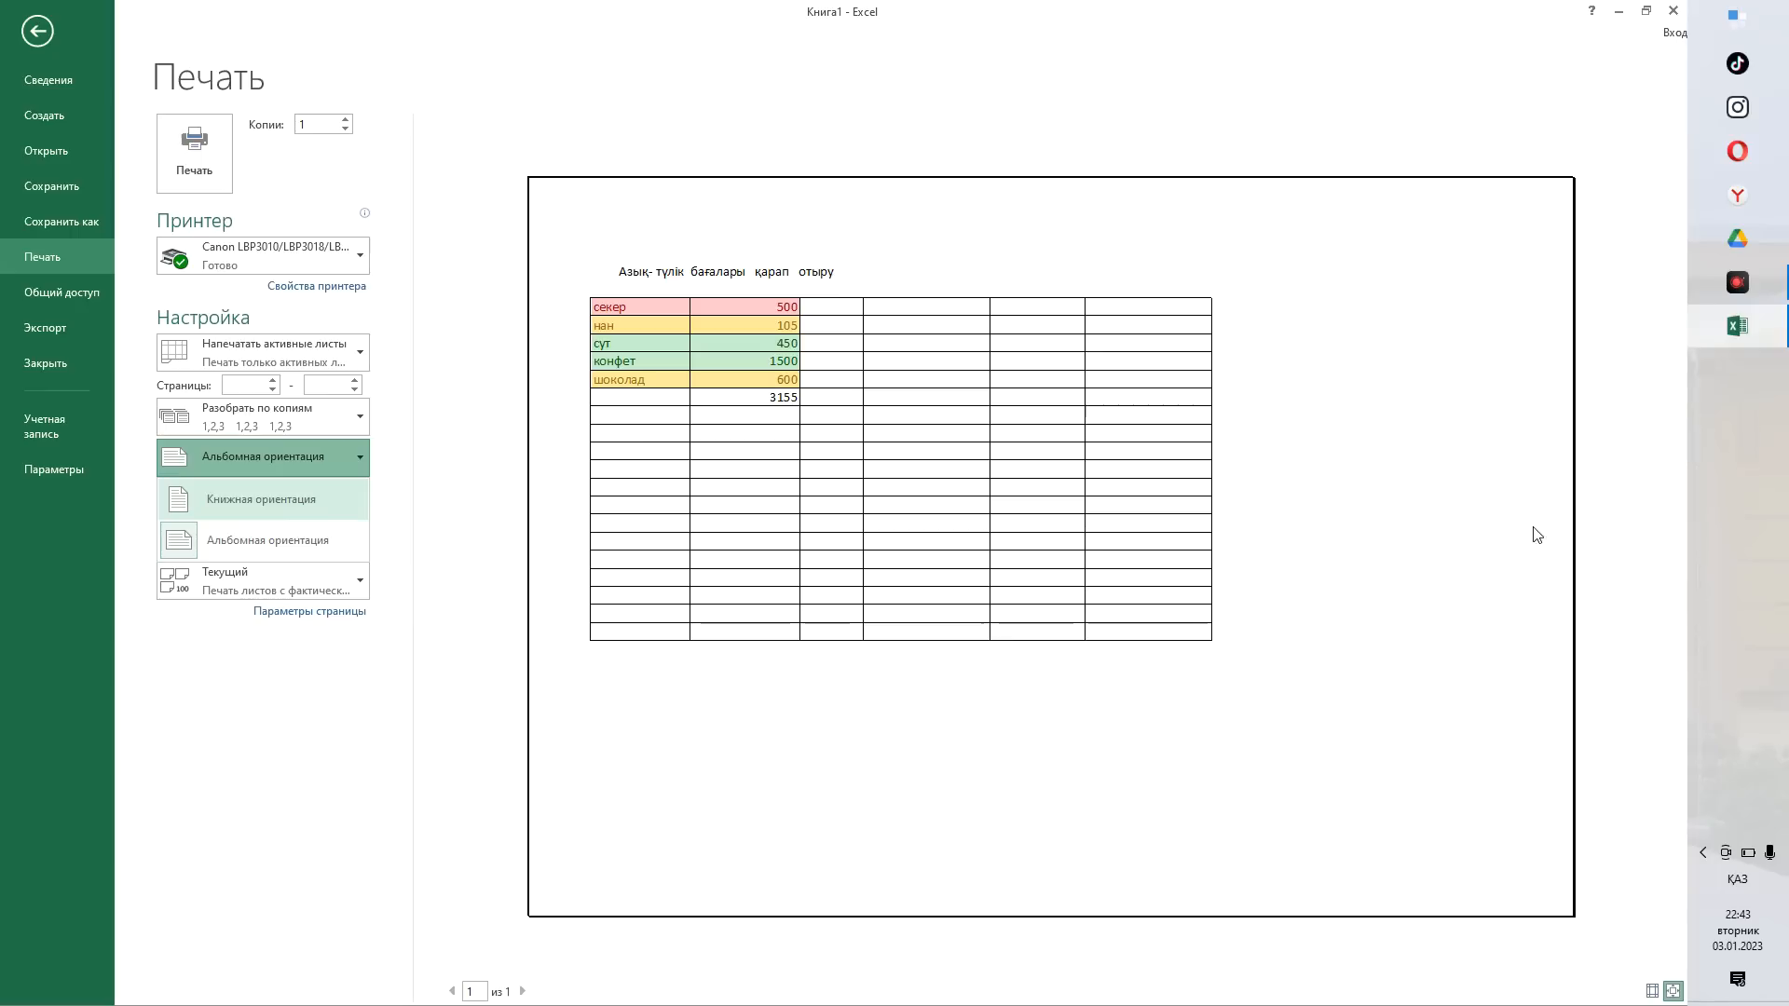
left_click(239, 506)
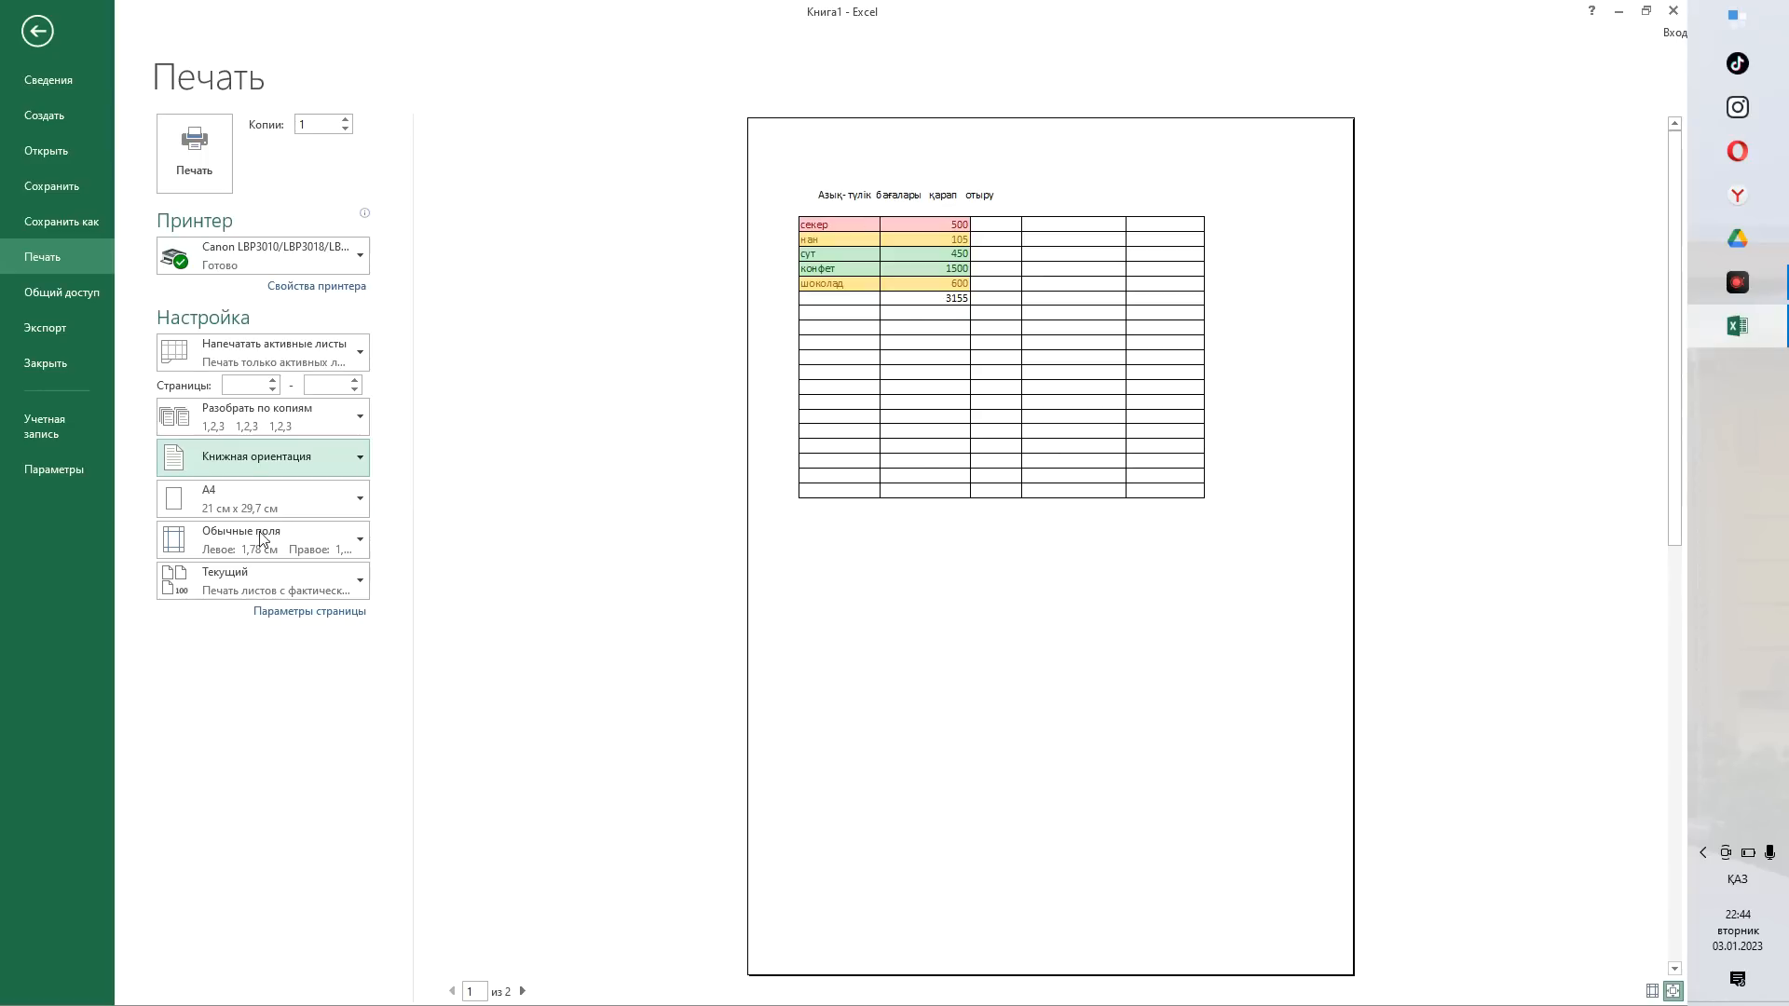
left_click(211, 458)
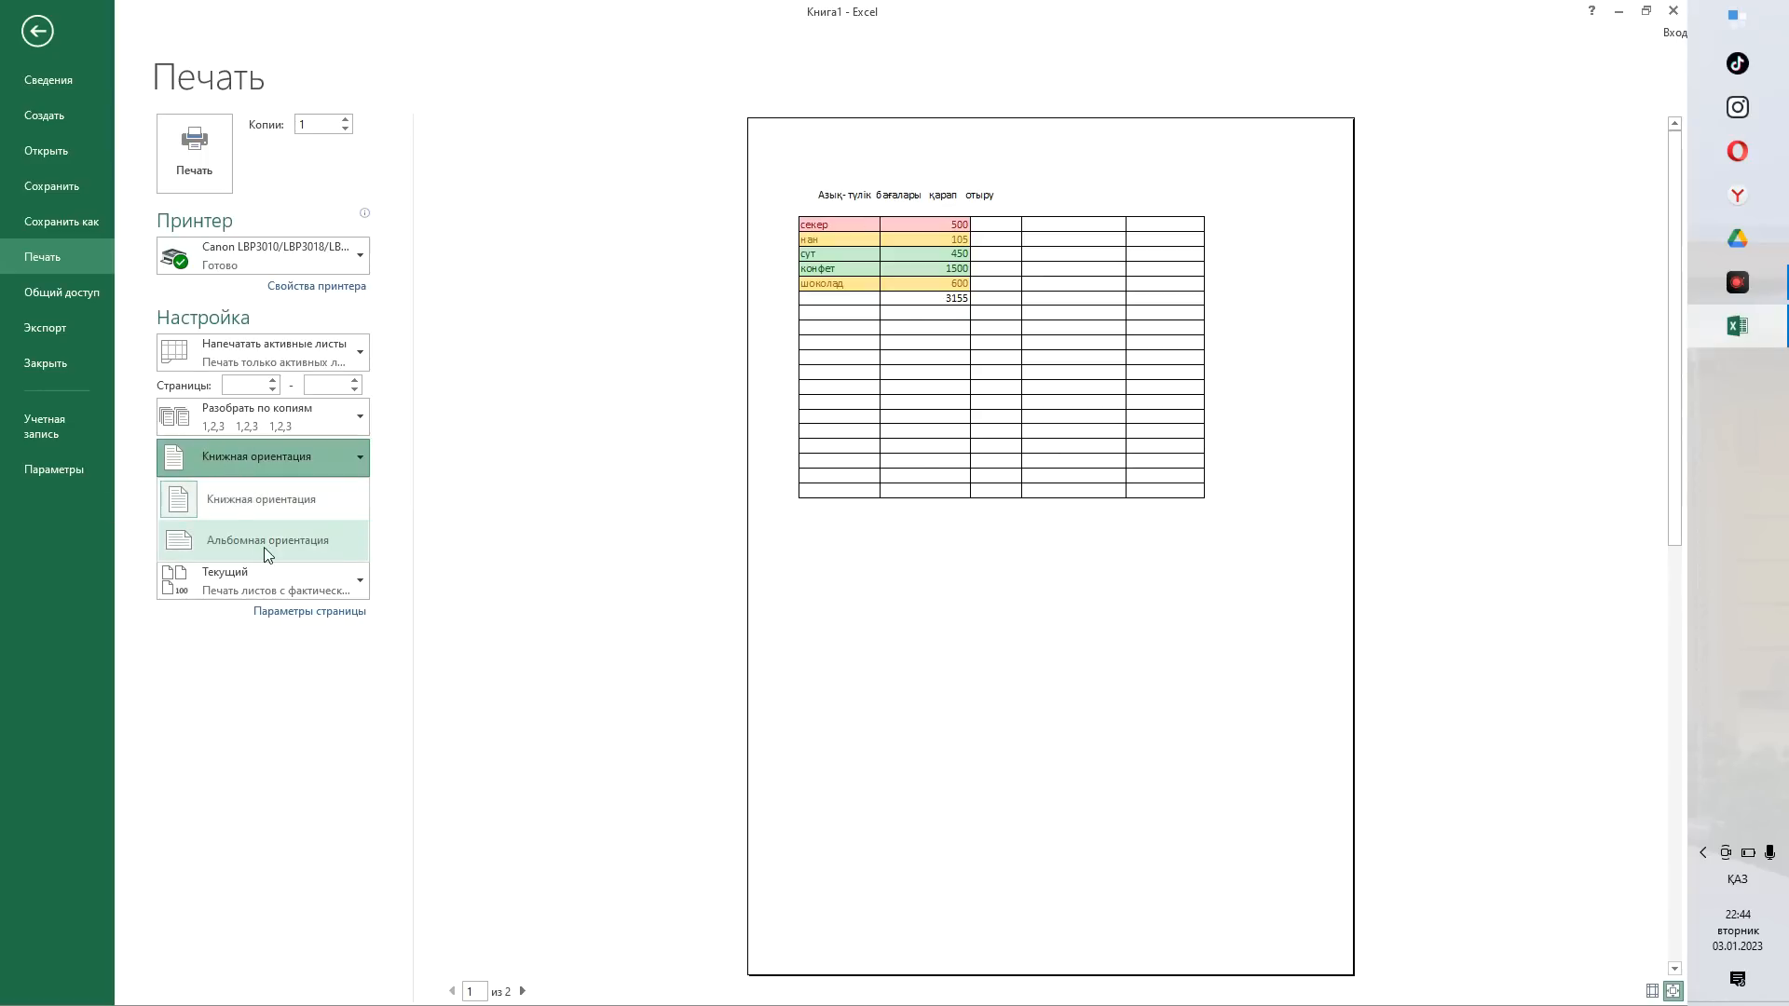
left_click(263, 542)
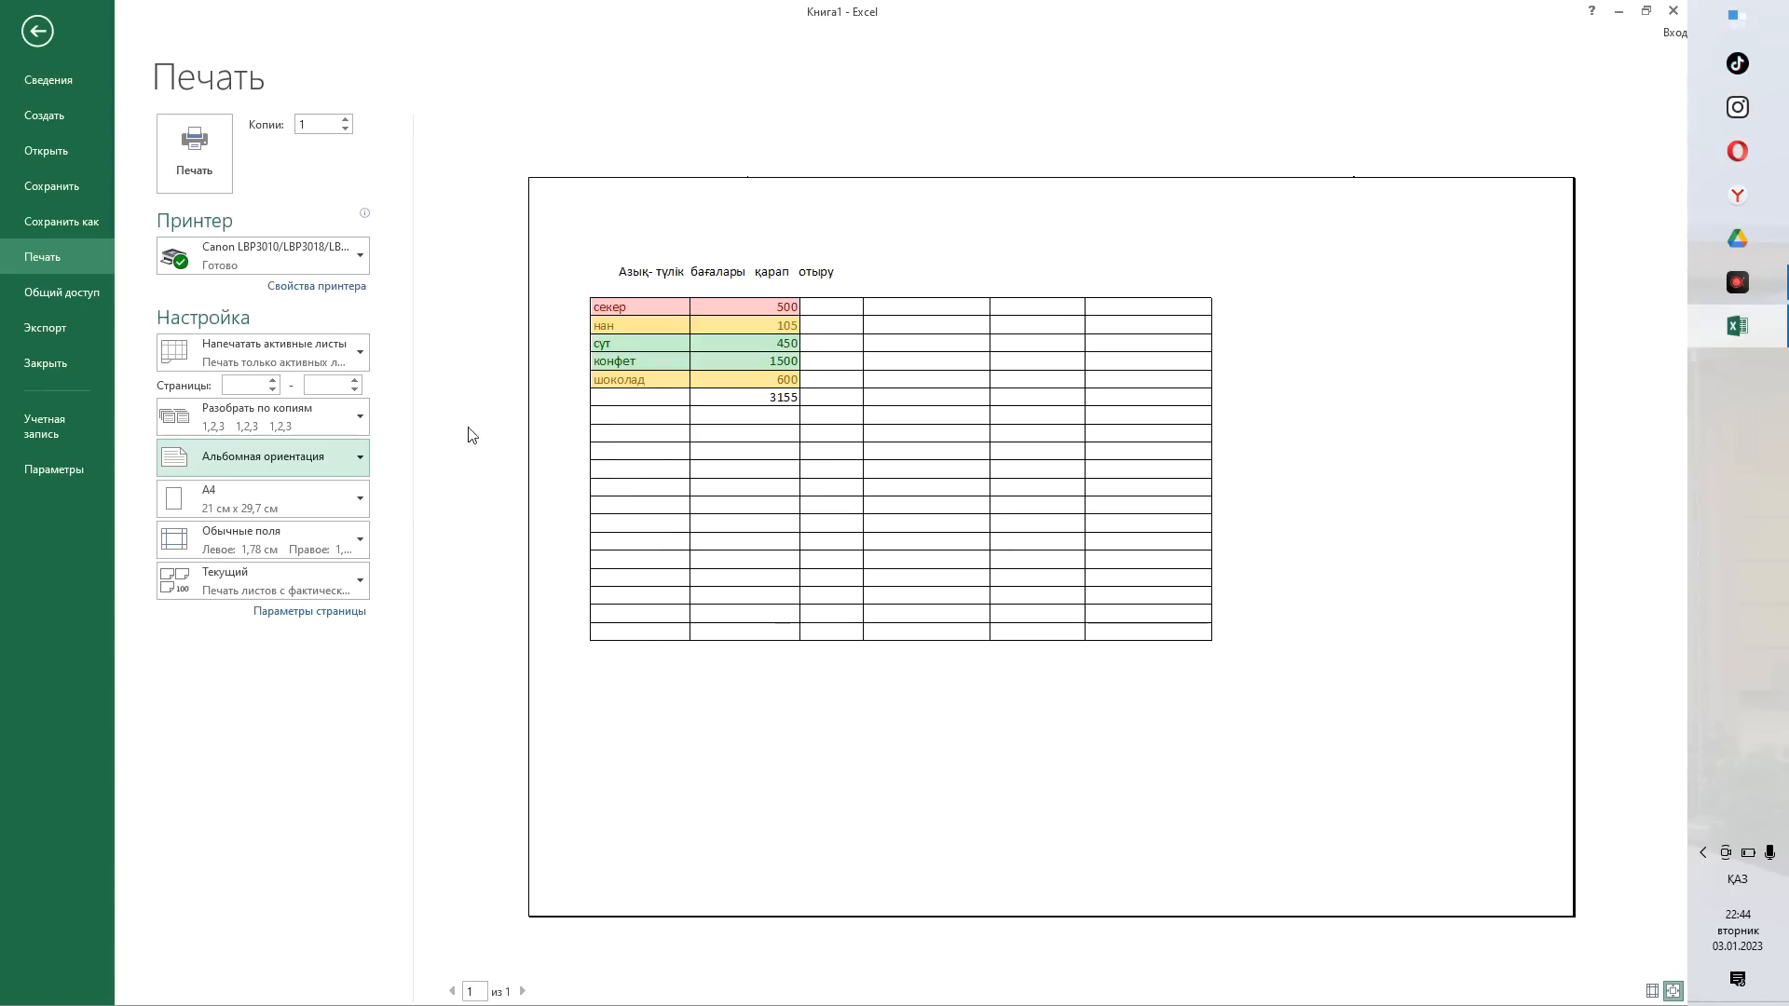
left_click(250, 355)
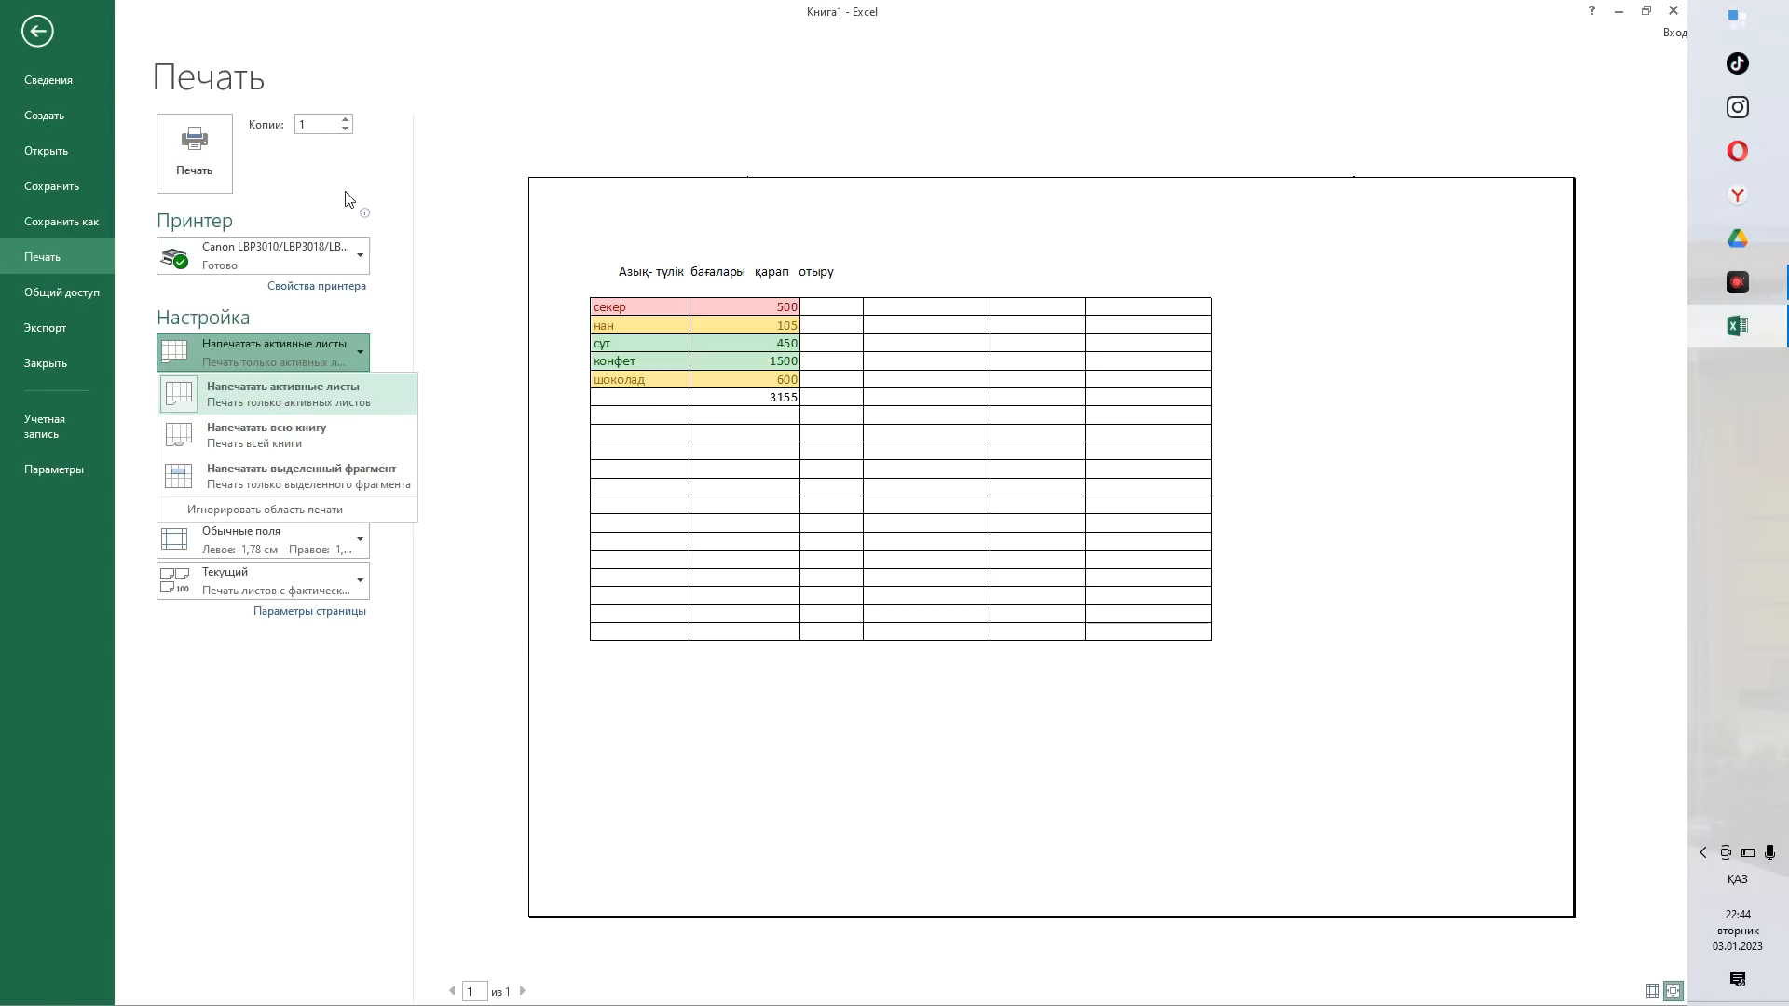
- Browse the Рабочий стол folder as a Save As location, and return to the sheet without saving
left_click(75, 222)
left_click(76, 222)
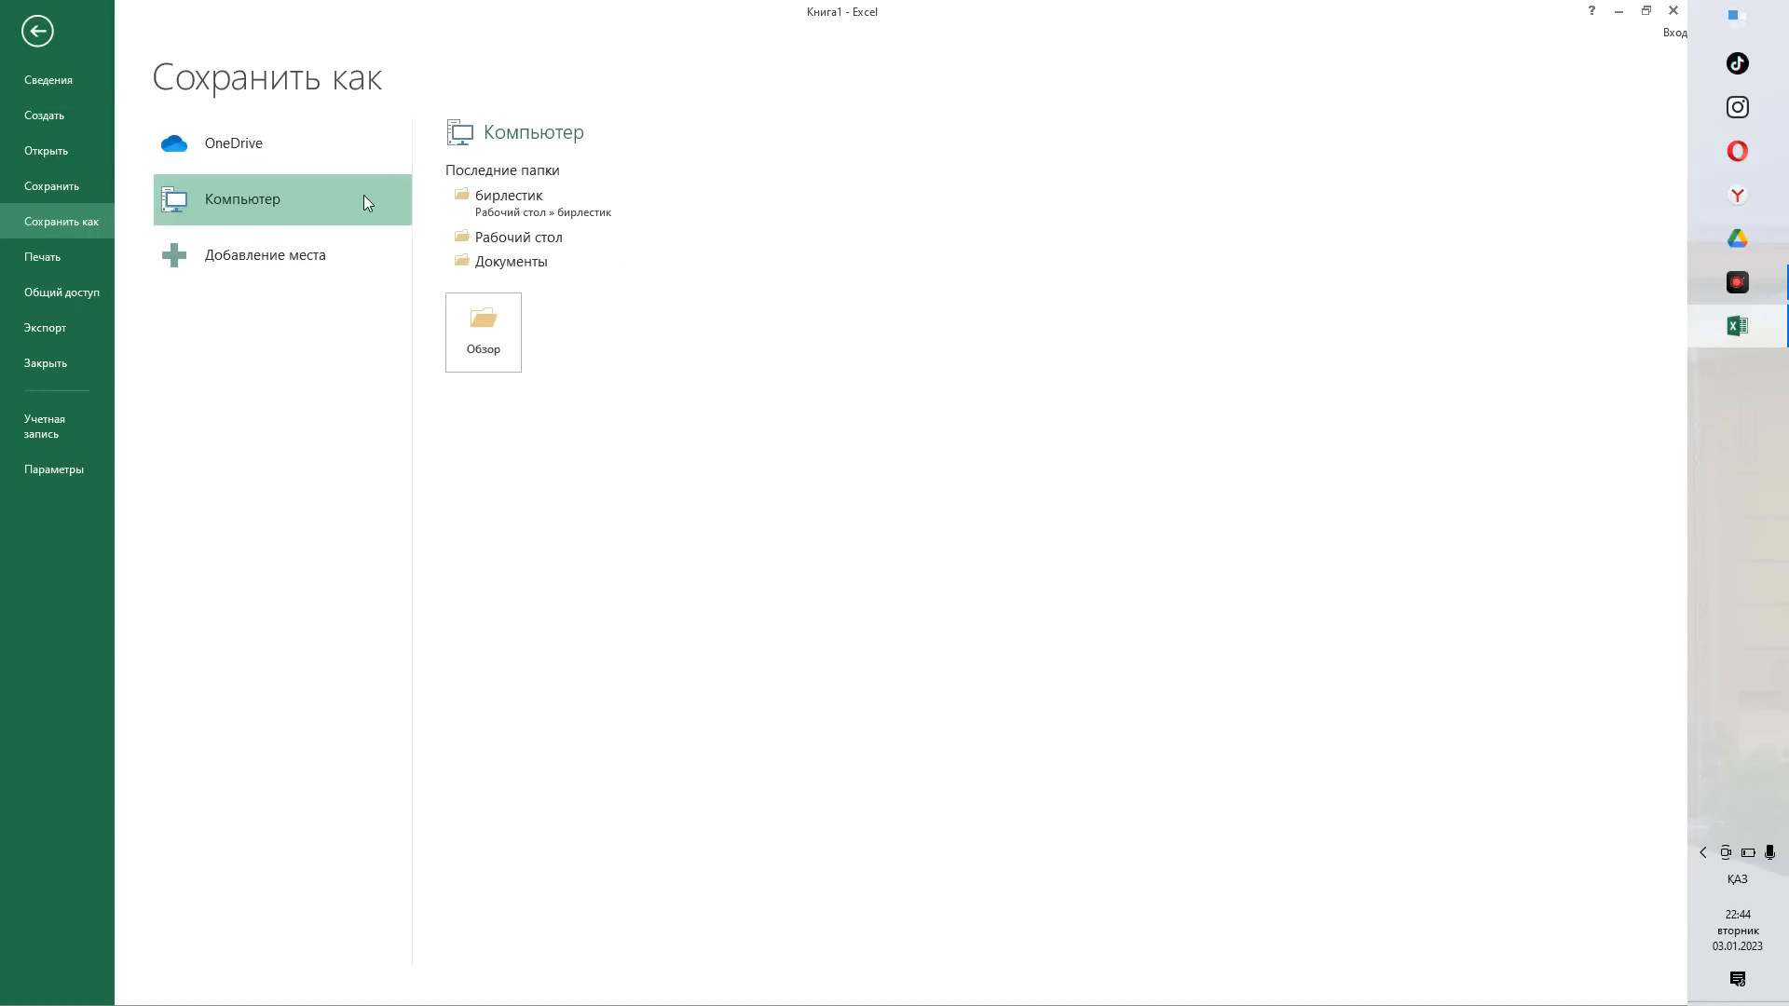
left_click(567, 237)
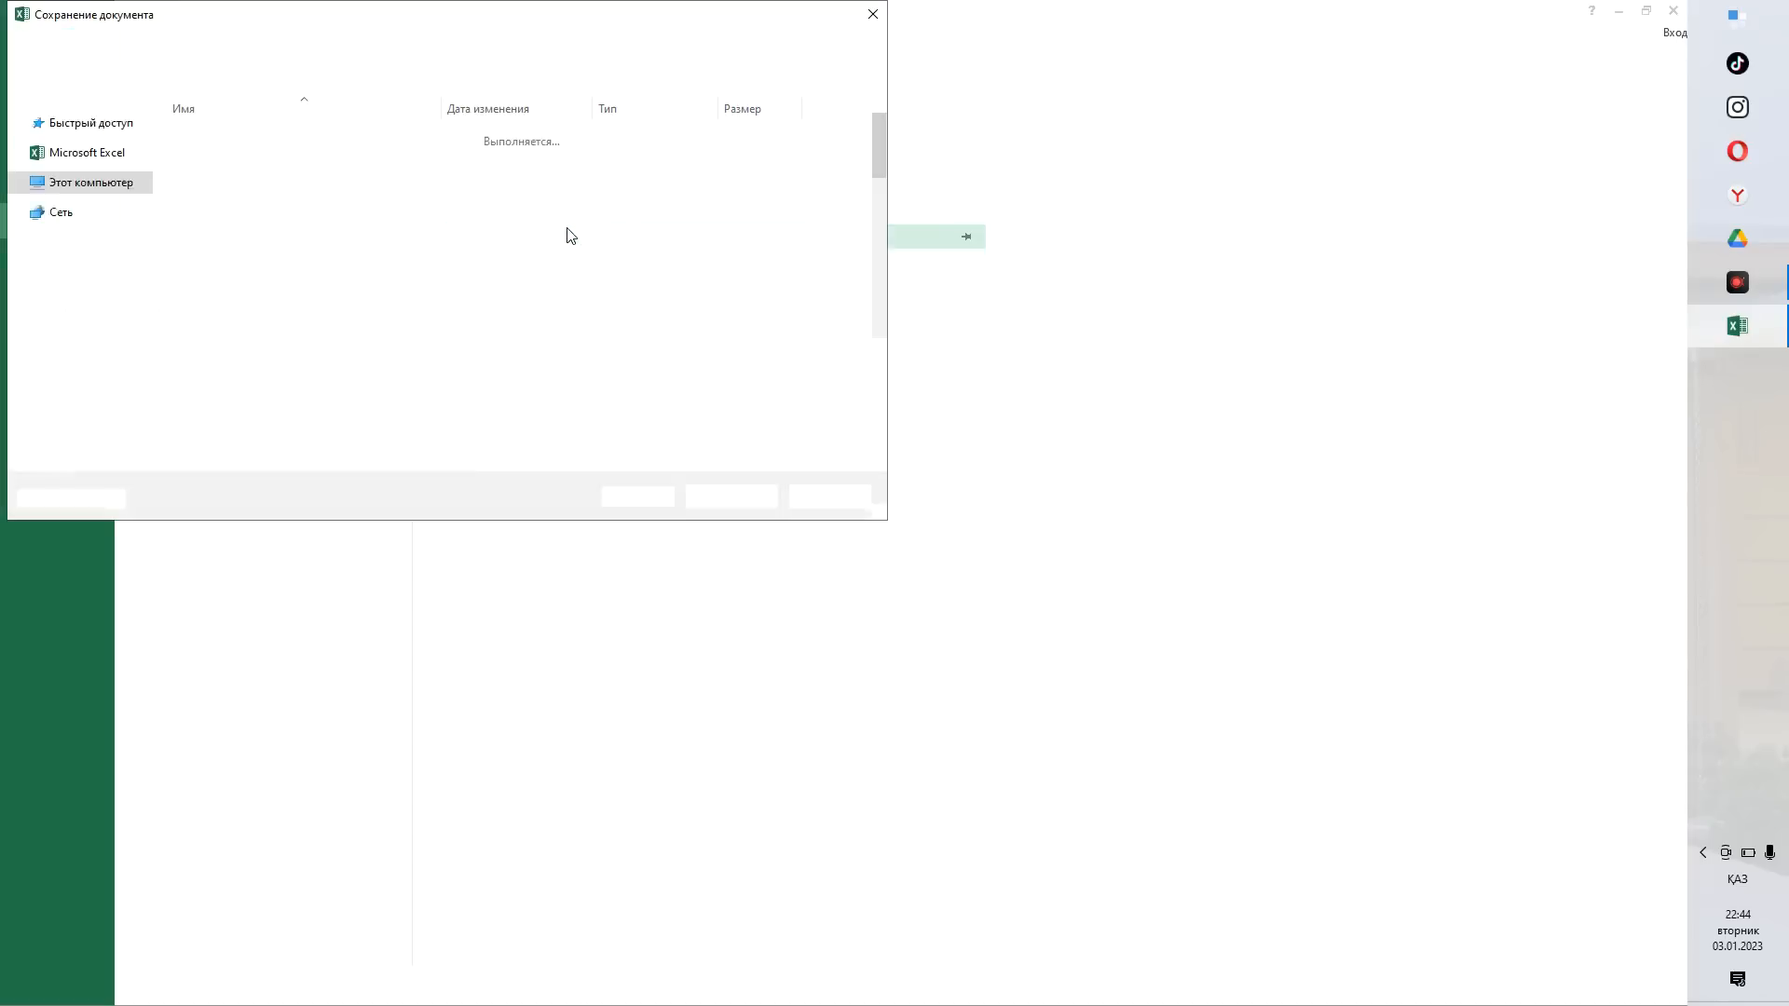
scroll(393, 205, "down", 5)
scroll(398, 210, "down", 3)
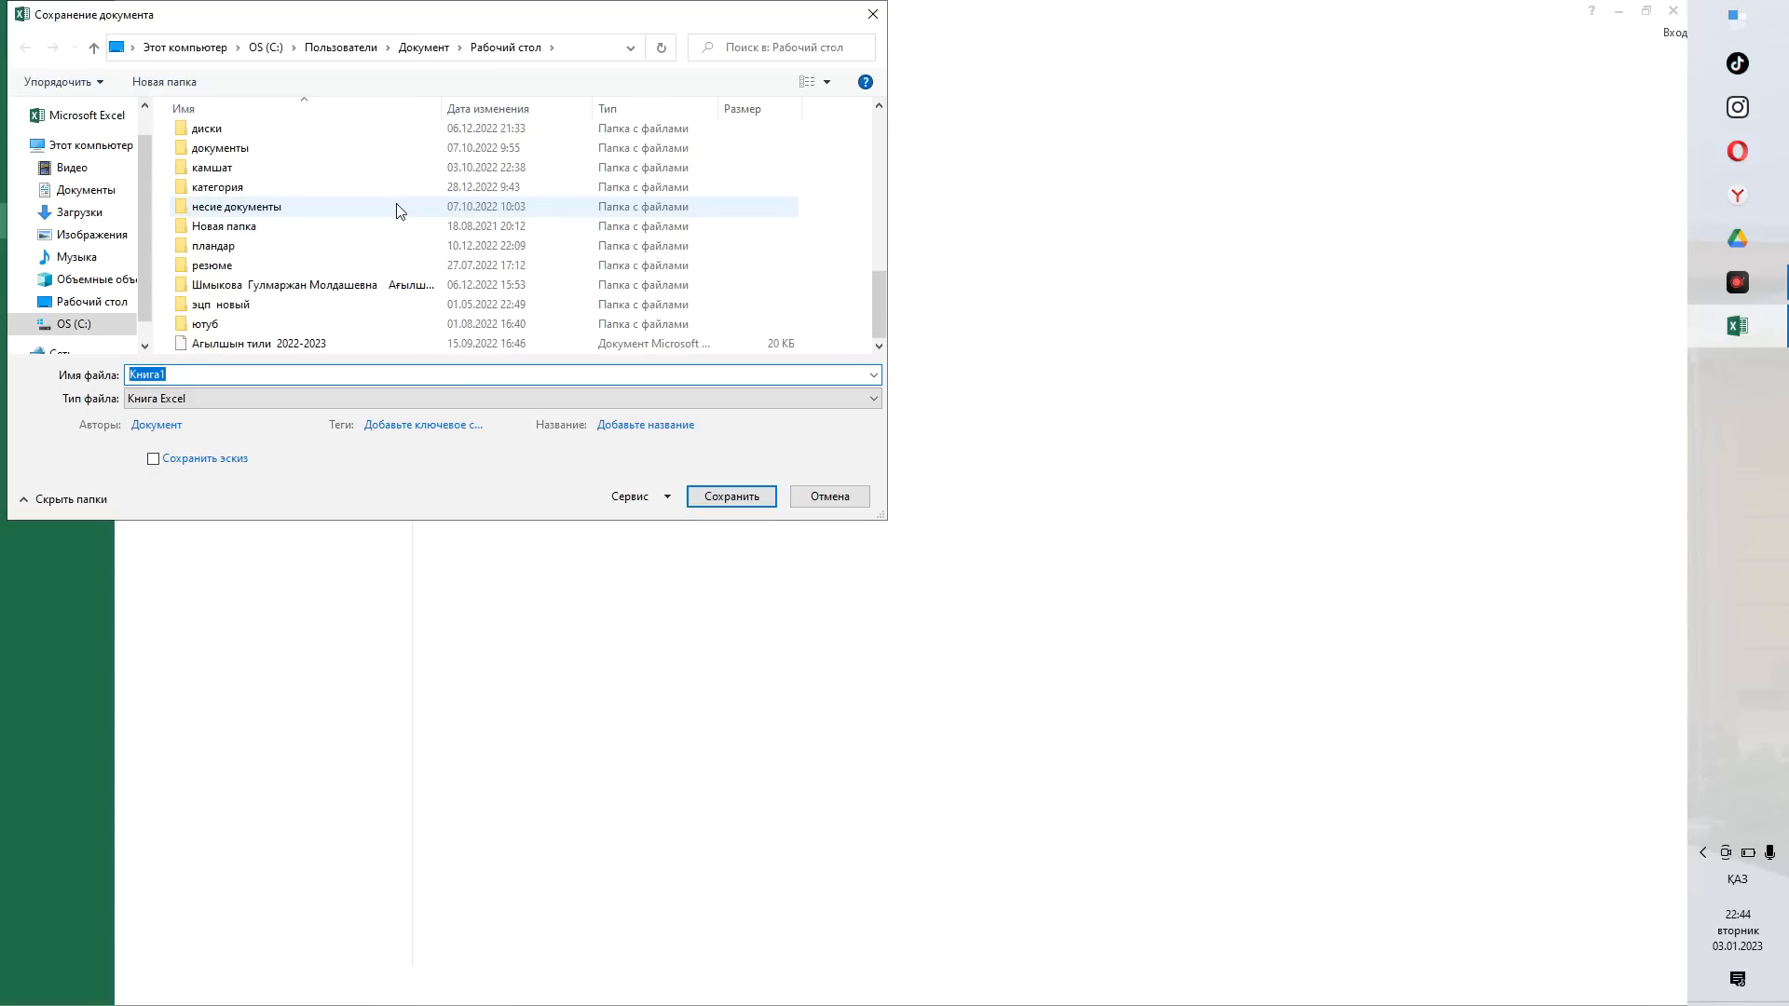
left_click(881, 13)
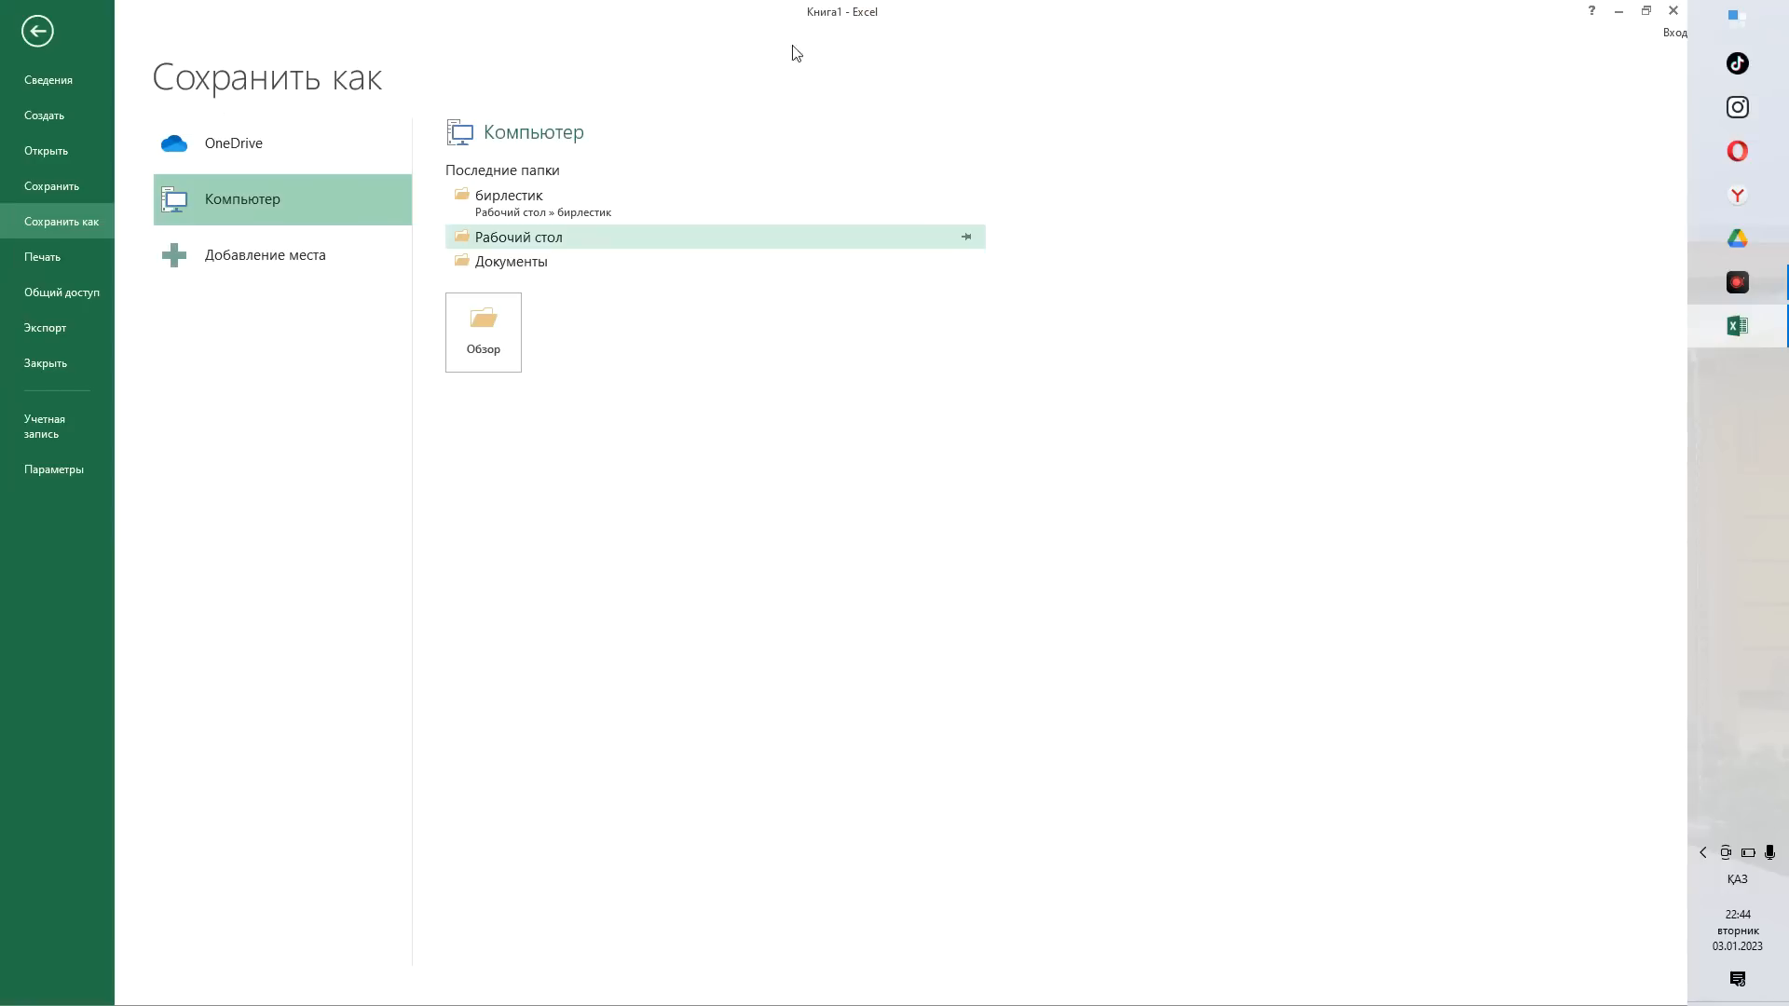
left_click(37, 34)
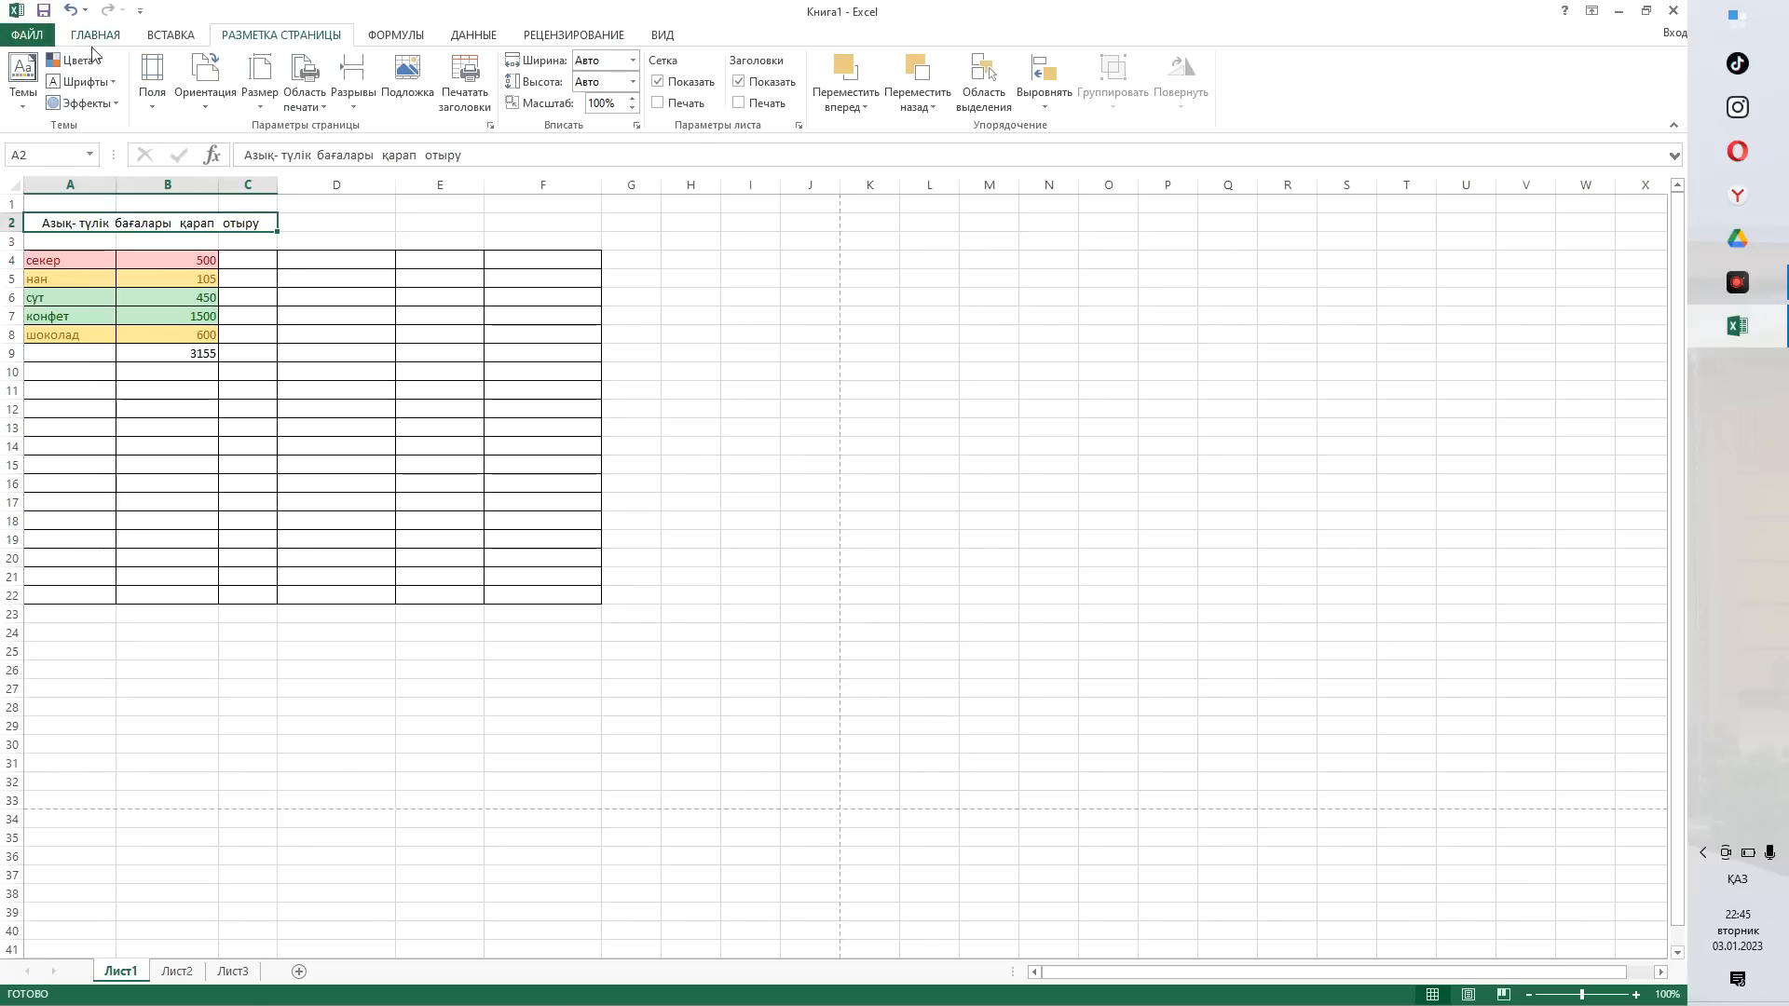
left_click(392, 36)
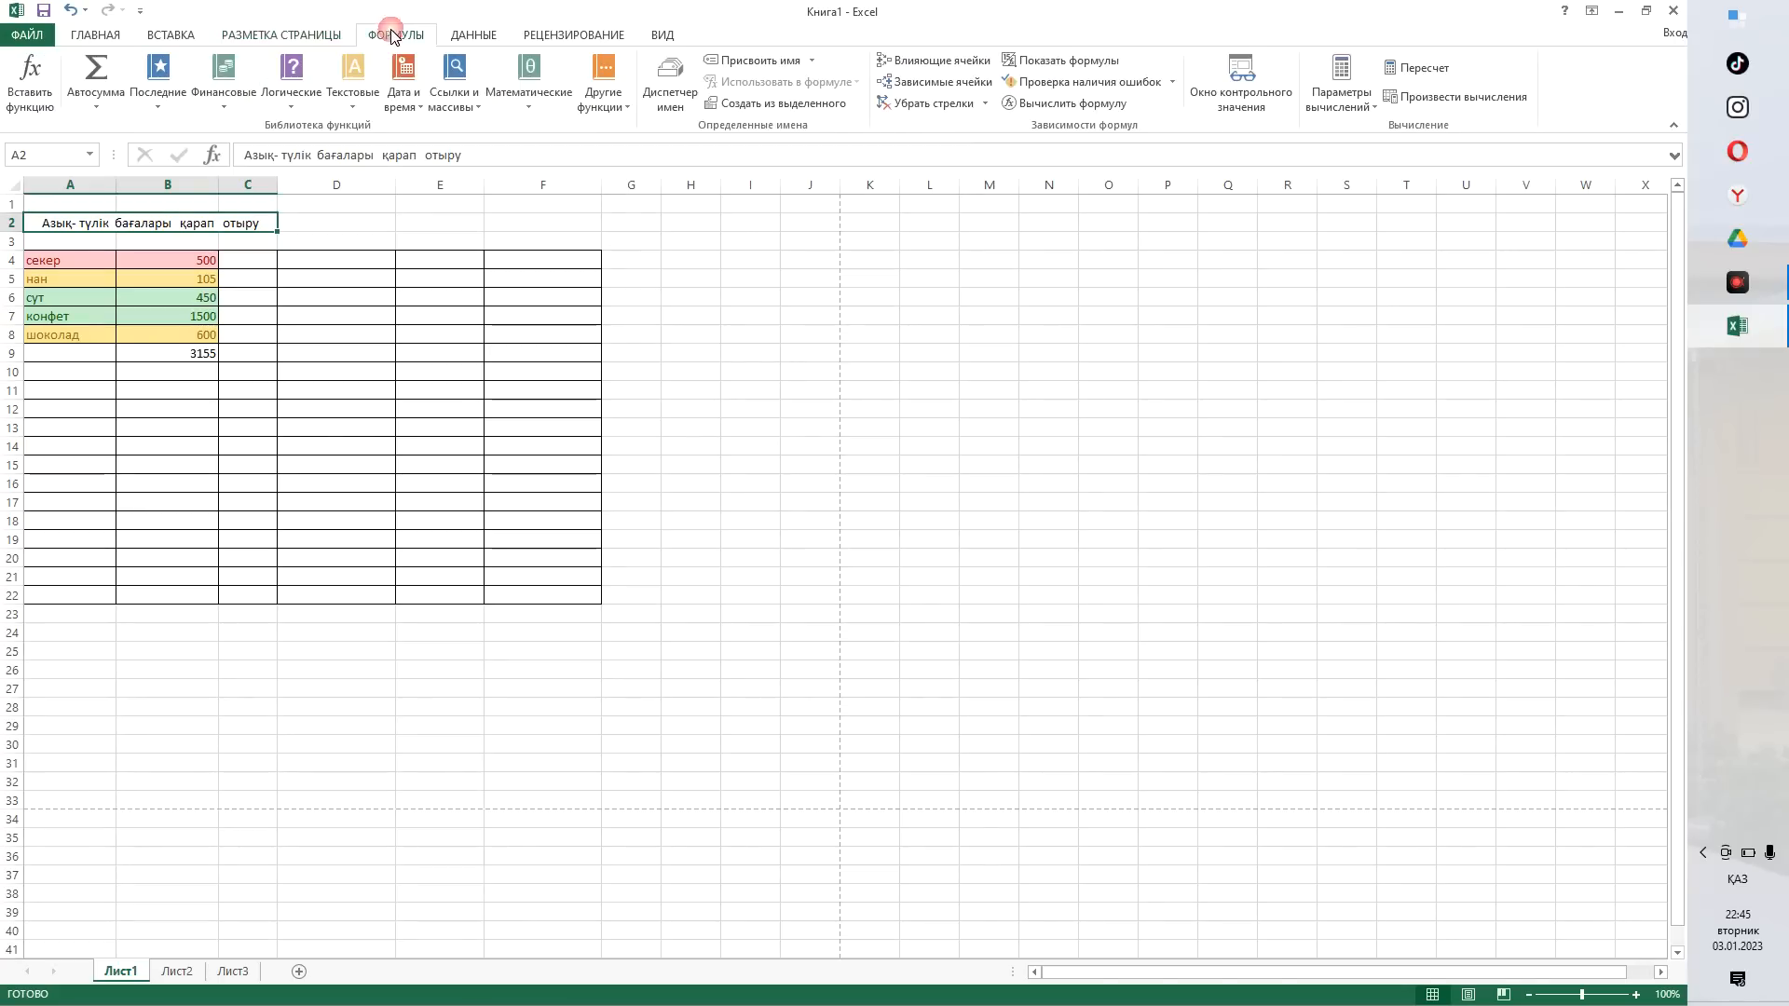
left_click(475, 36)
left_click(570, 38)
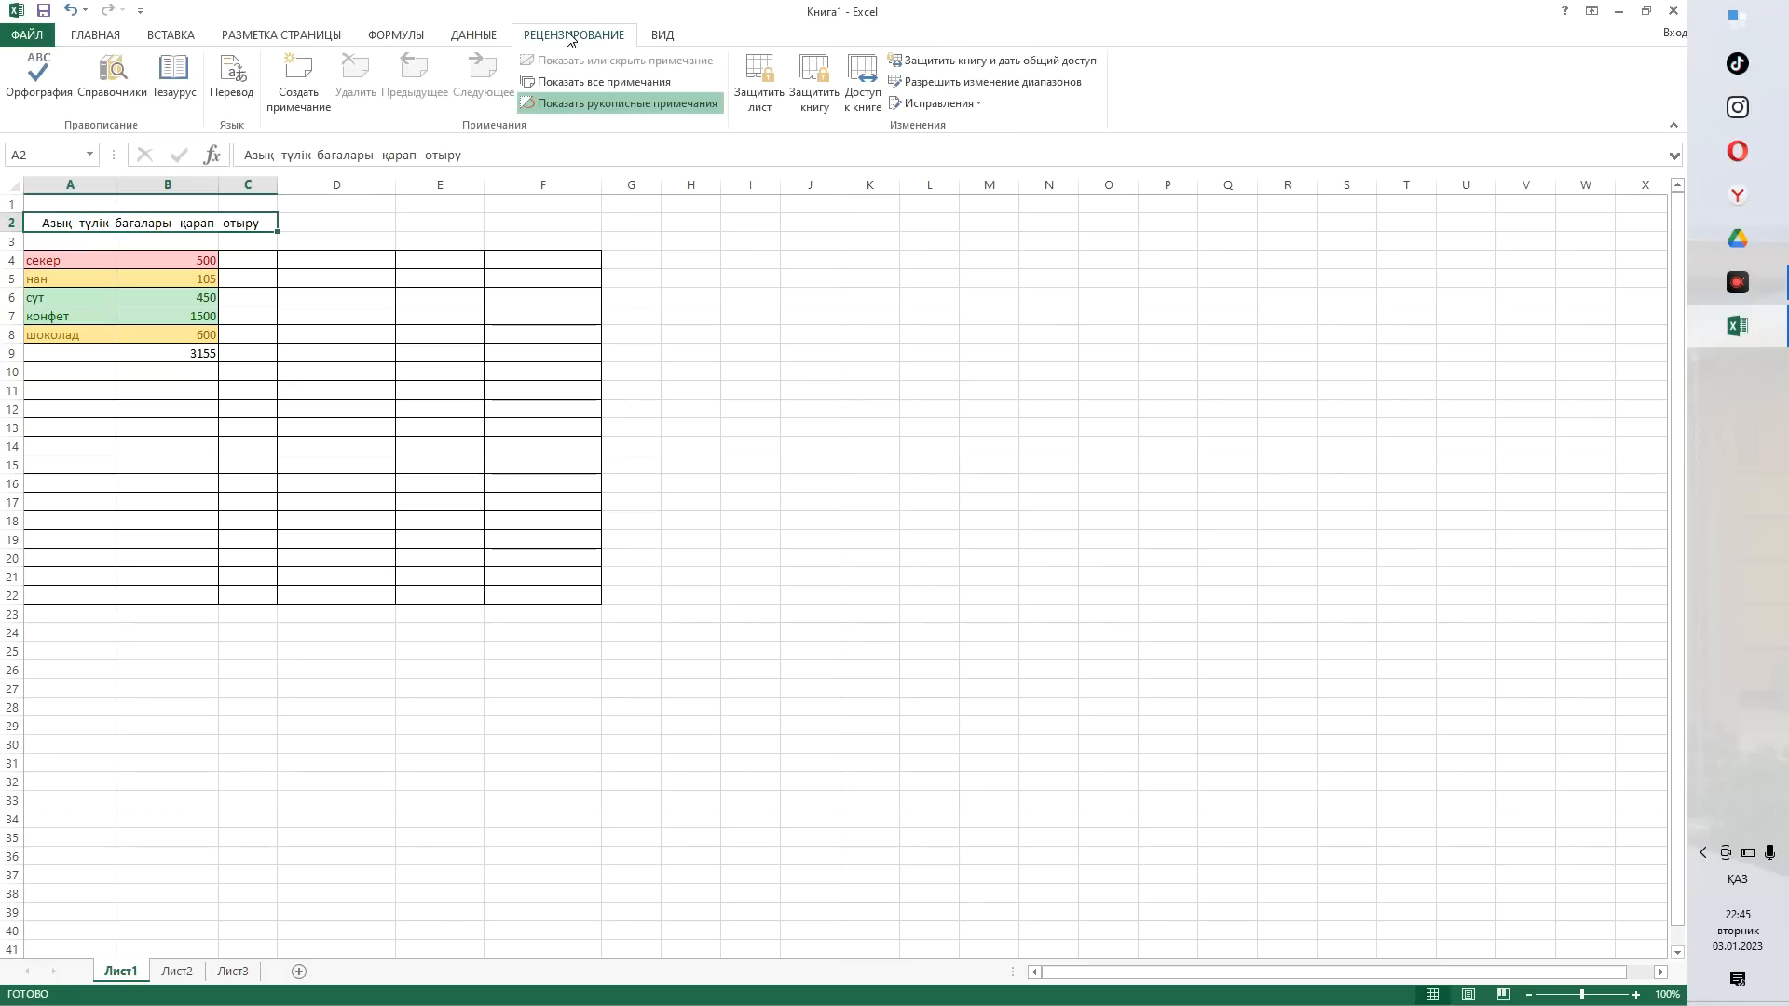
left_click(664, 37)
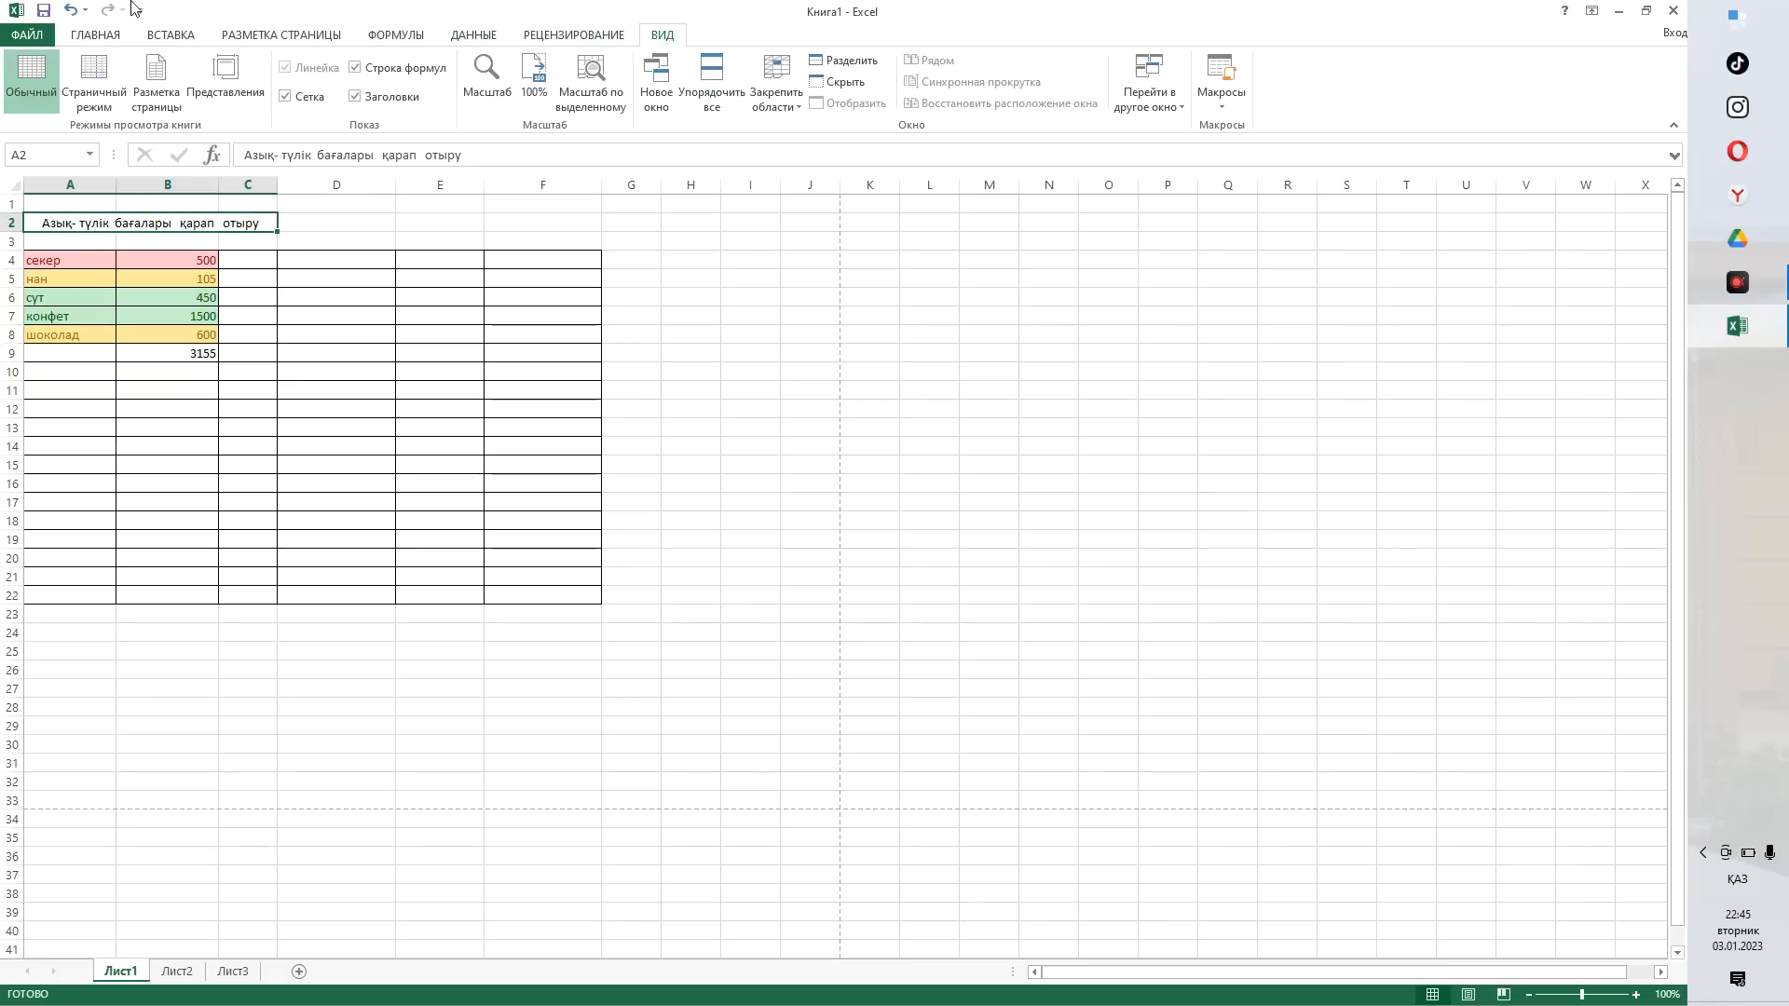
left_click(258, 32)
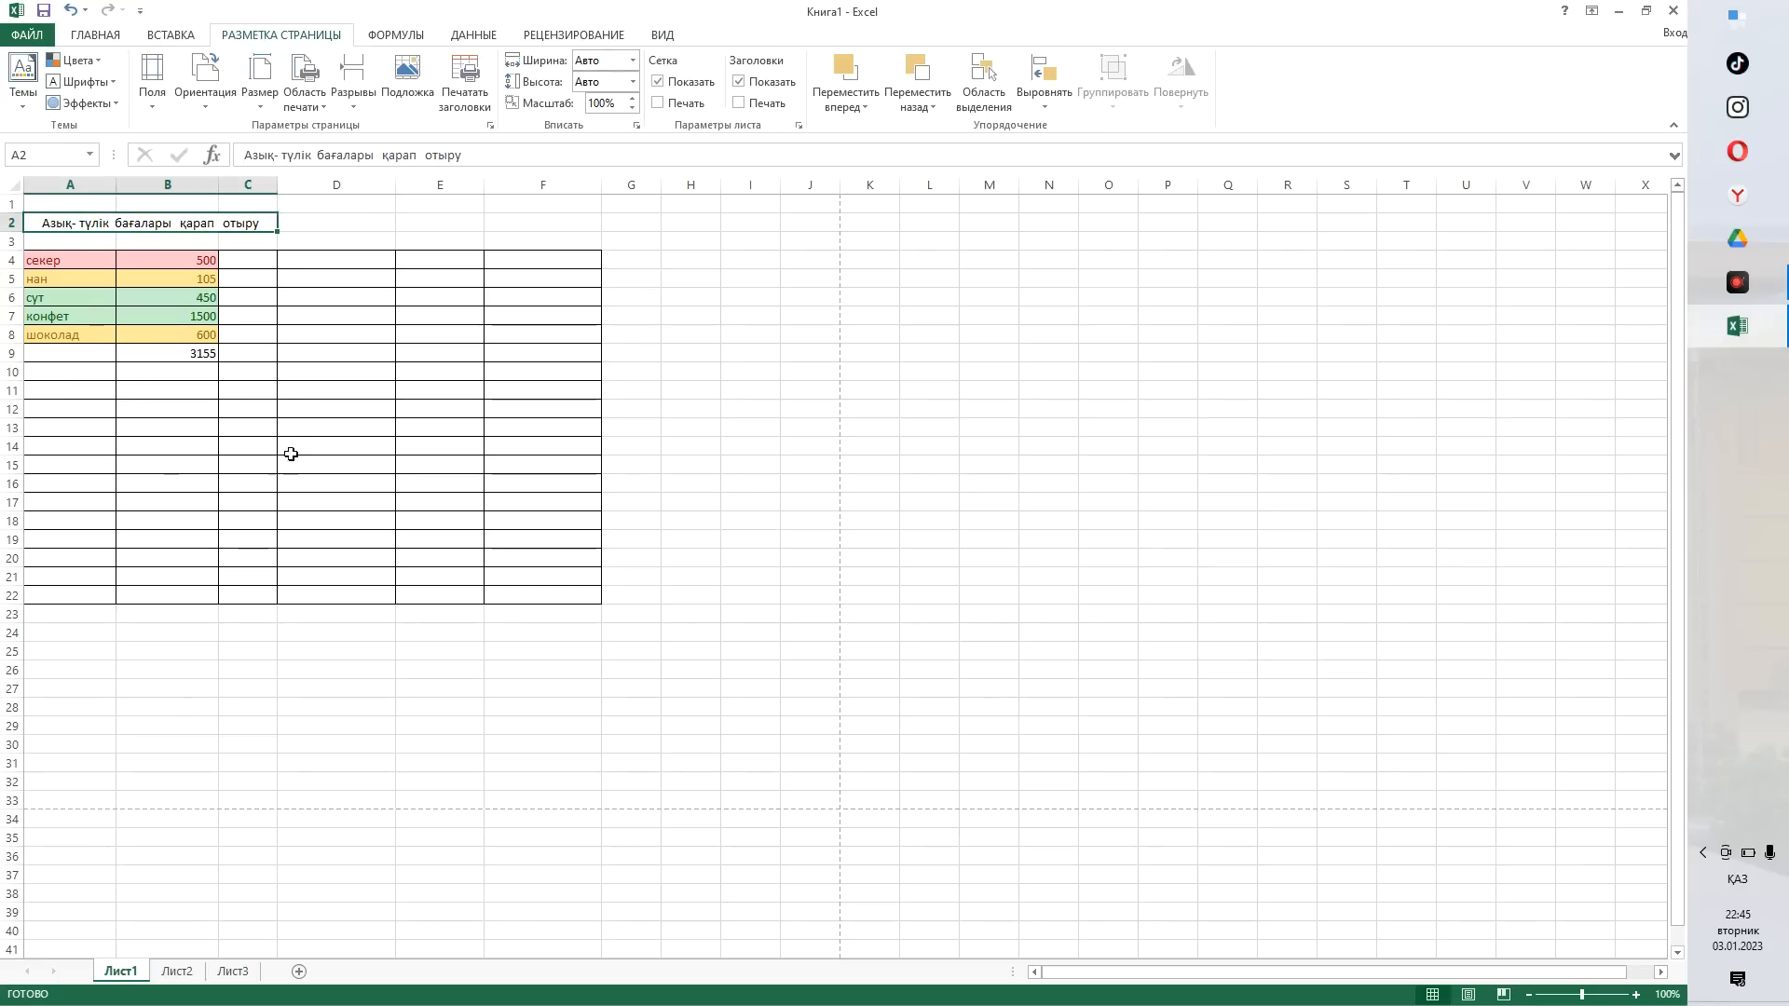
left_click(207, 504)
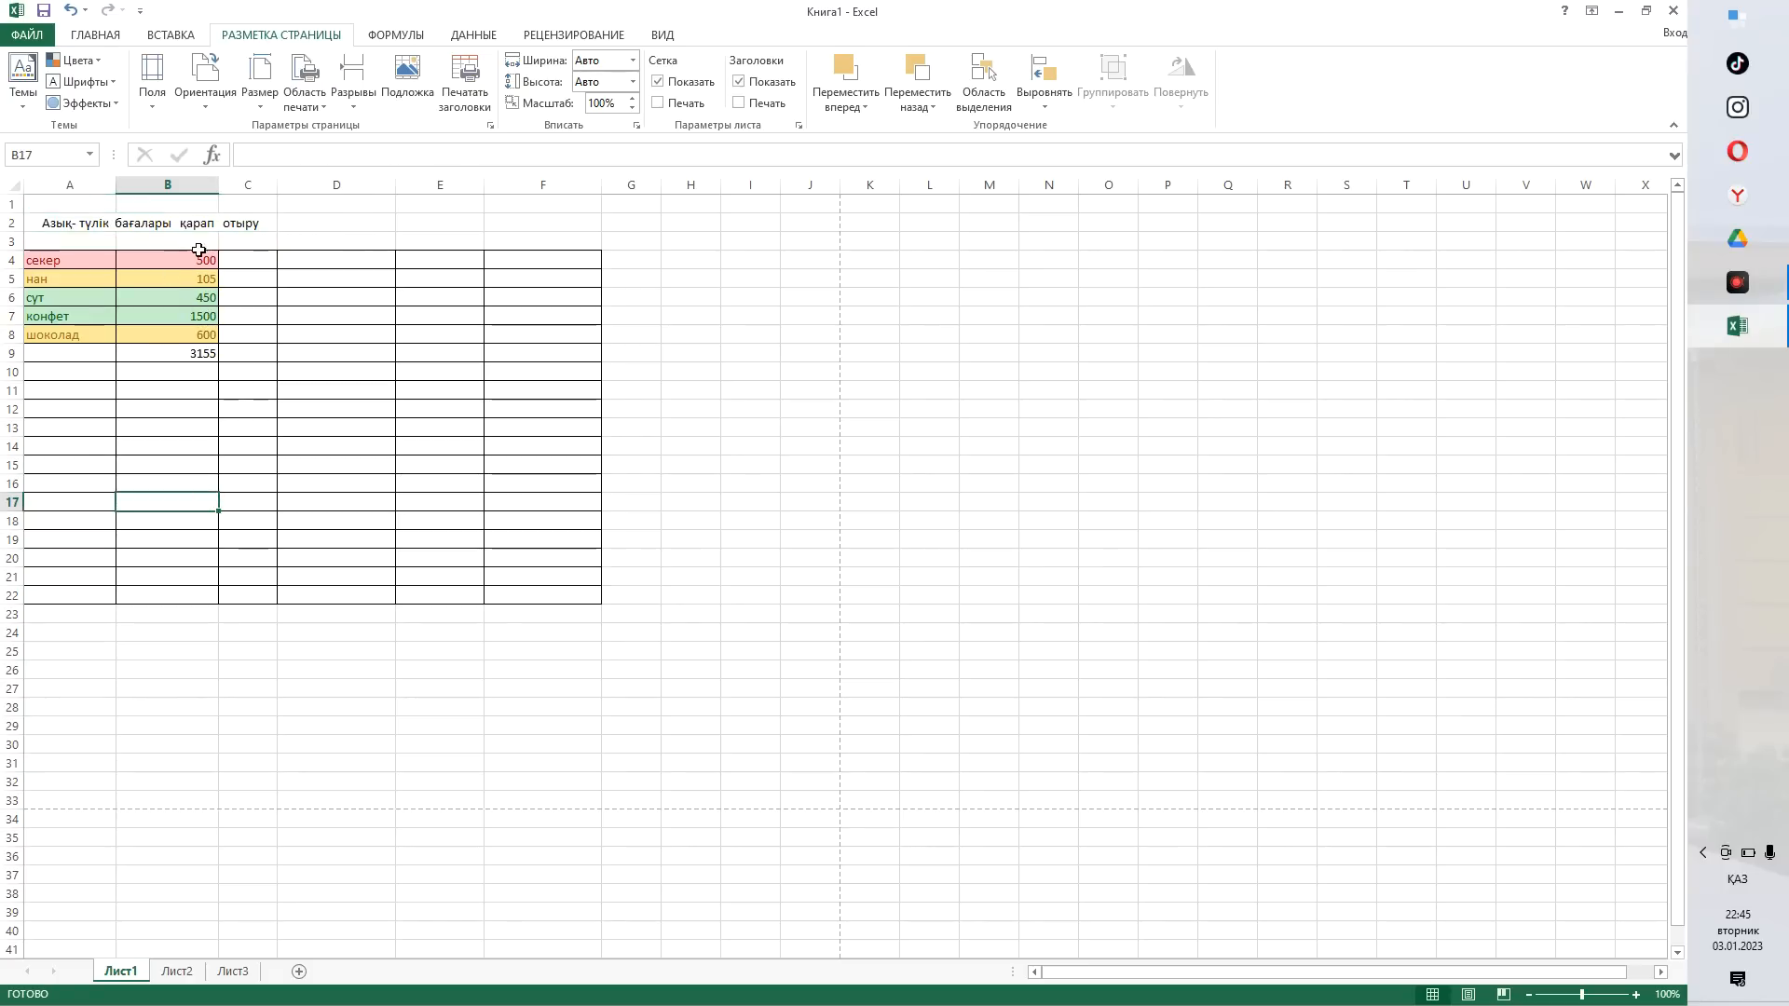
- Select the product prices in B4:B8 to compare their sum with the total in B9, and clear the selection
left_click_drag(204, 261, 199, 336)
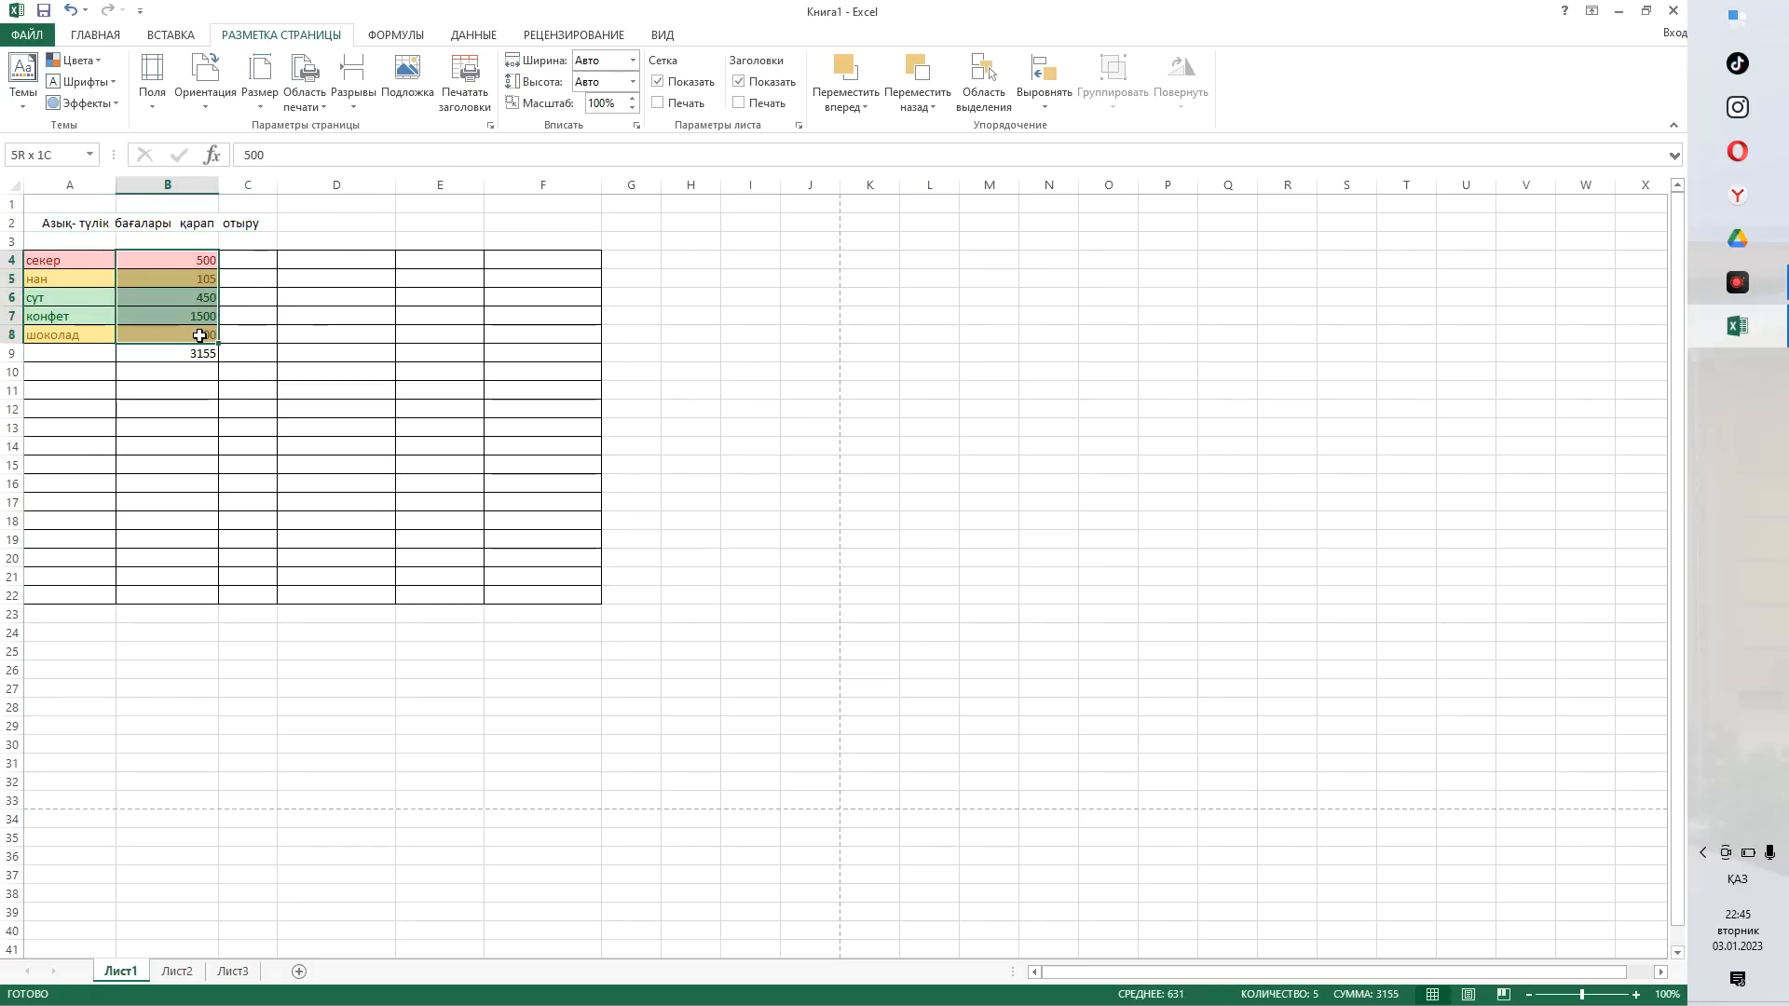
left_click_drag(199, 335, 198, 356)
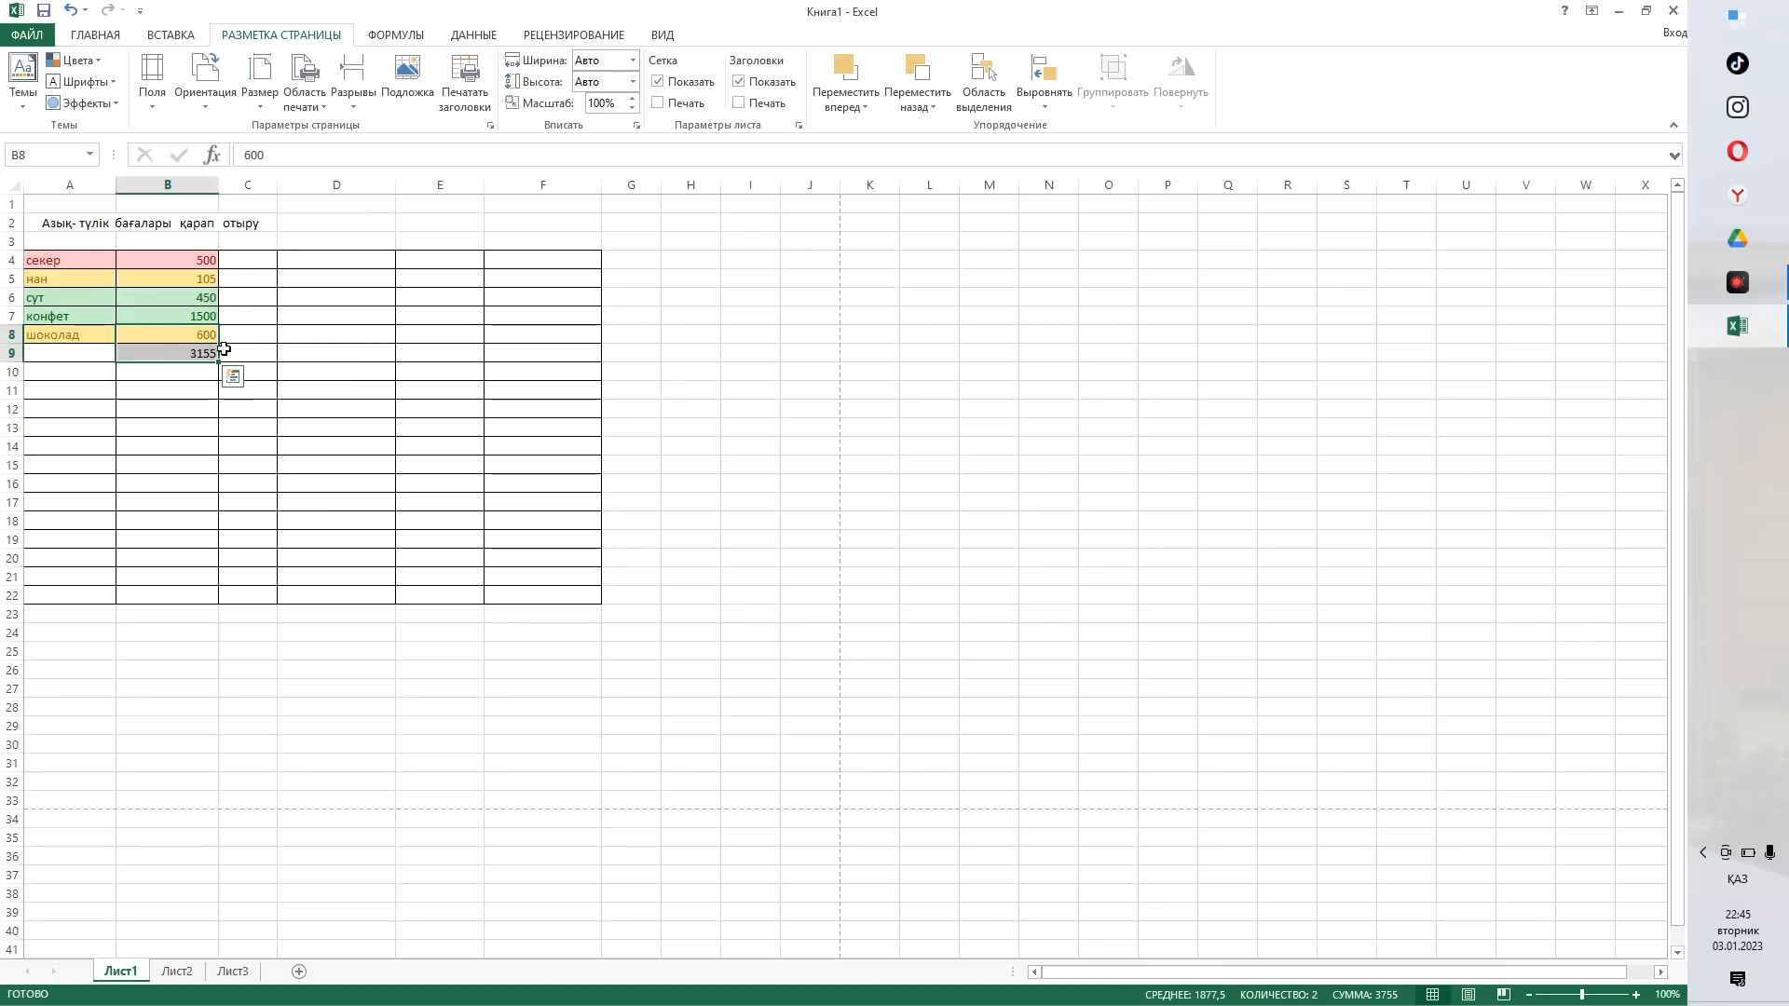
left_click(260, 258)
left_click_drag(171, 260, 200, 334)
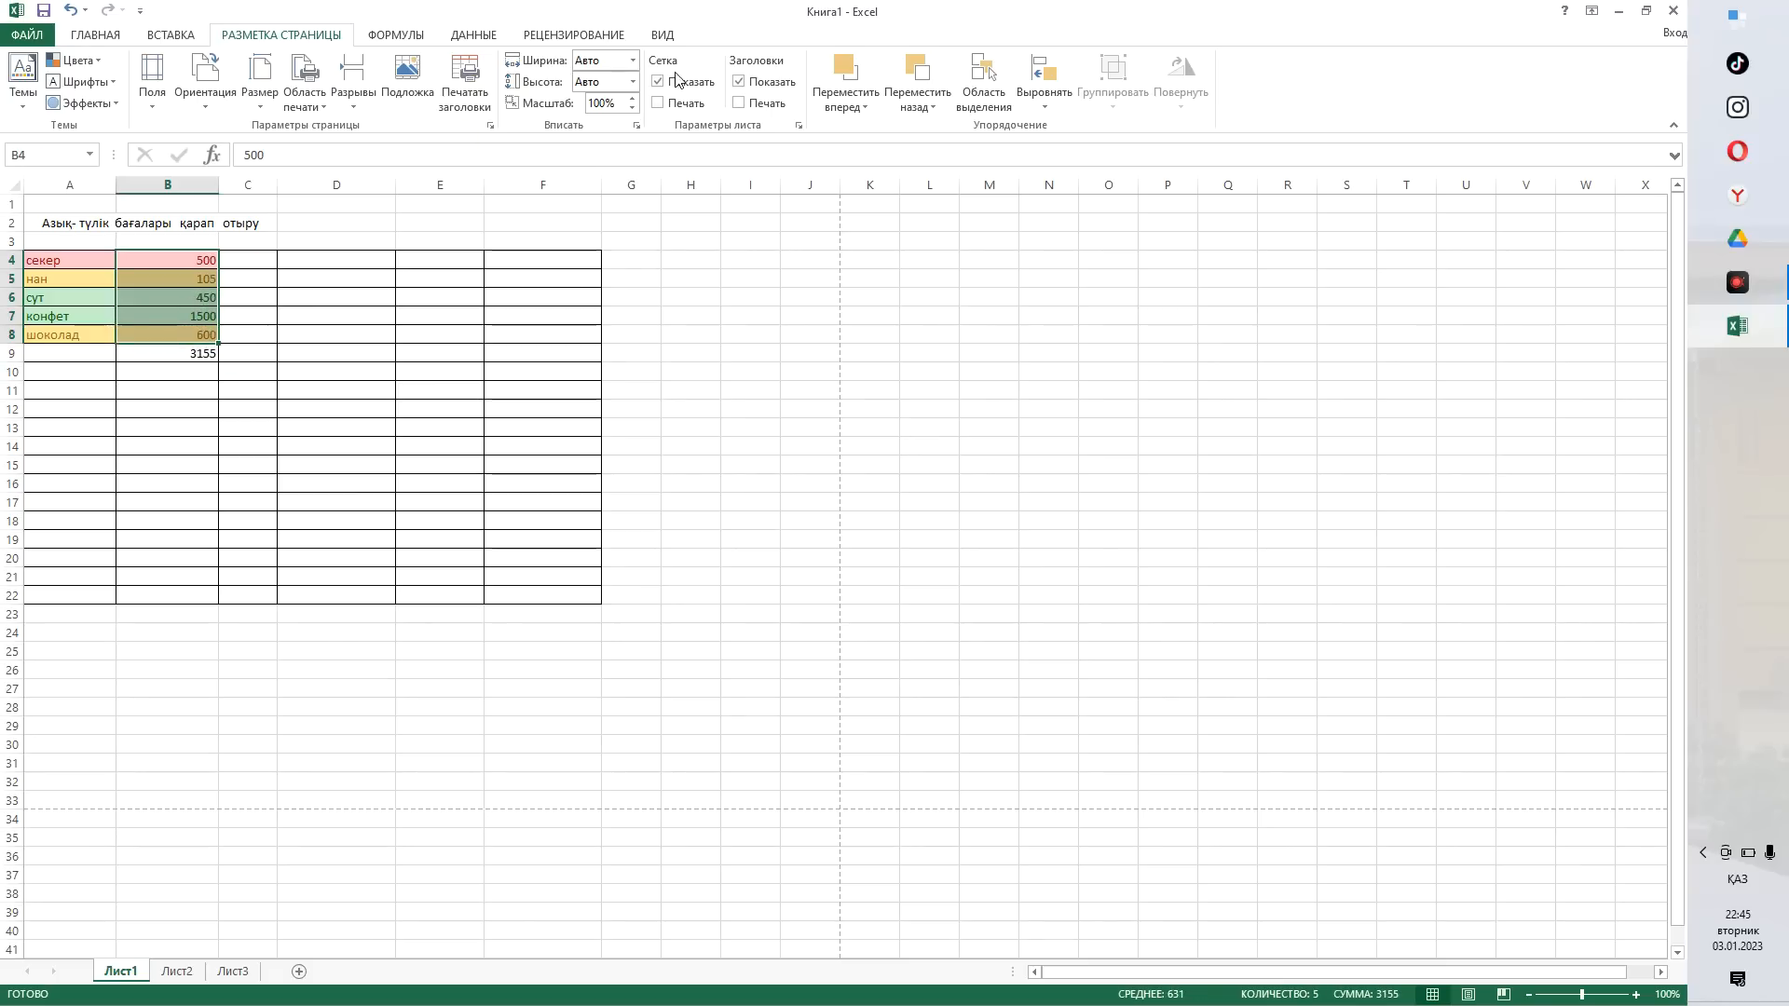
left_click(88, 36)
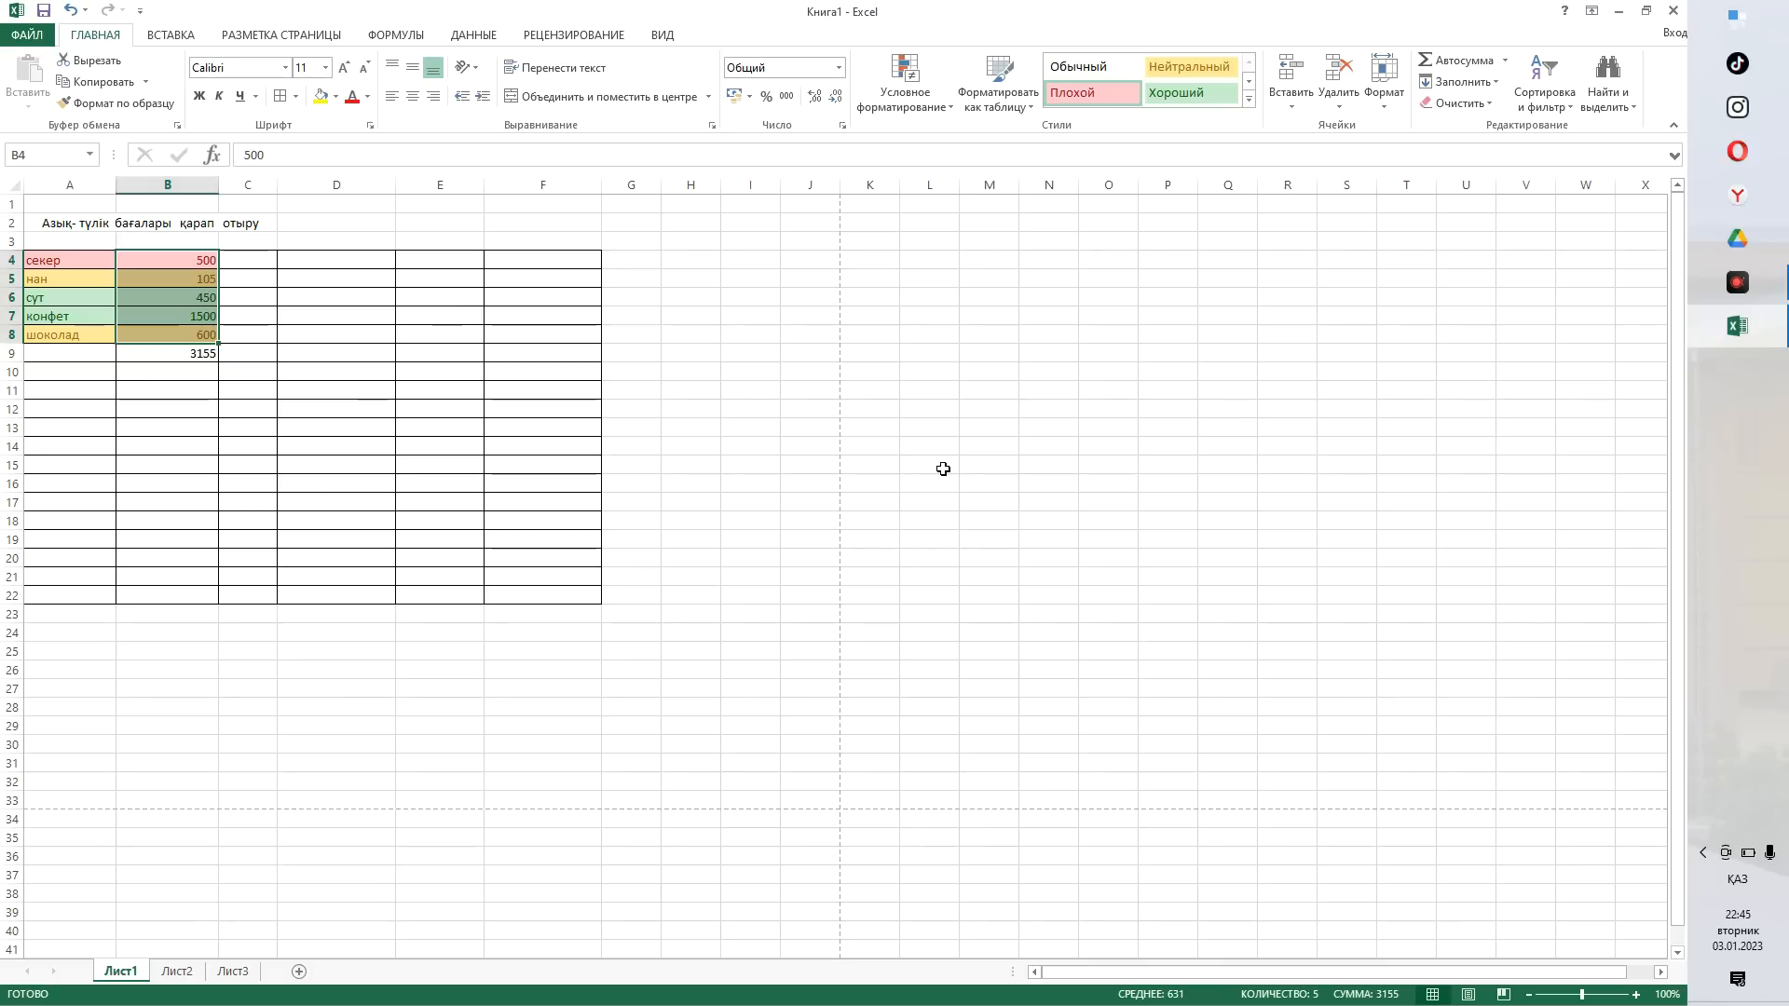
left_click(836, 576)
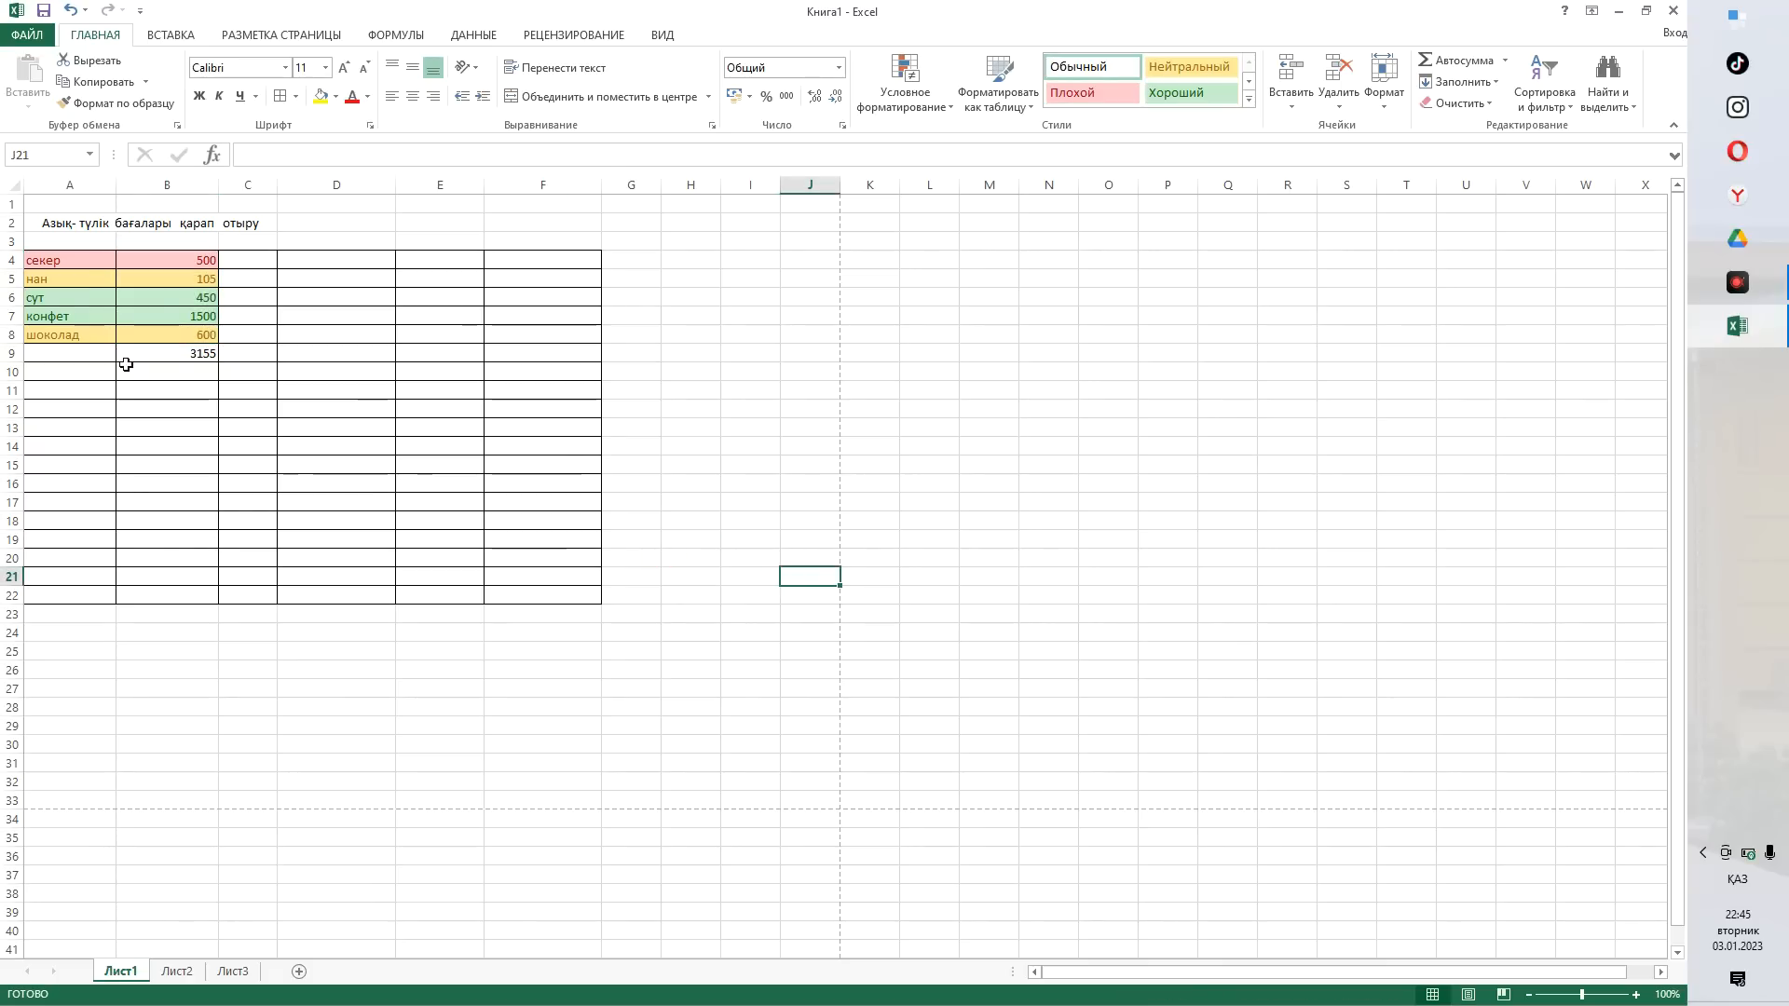
left_click(138, 440)
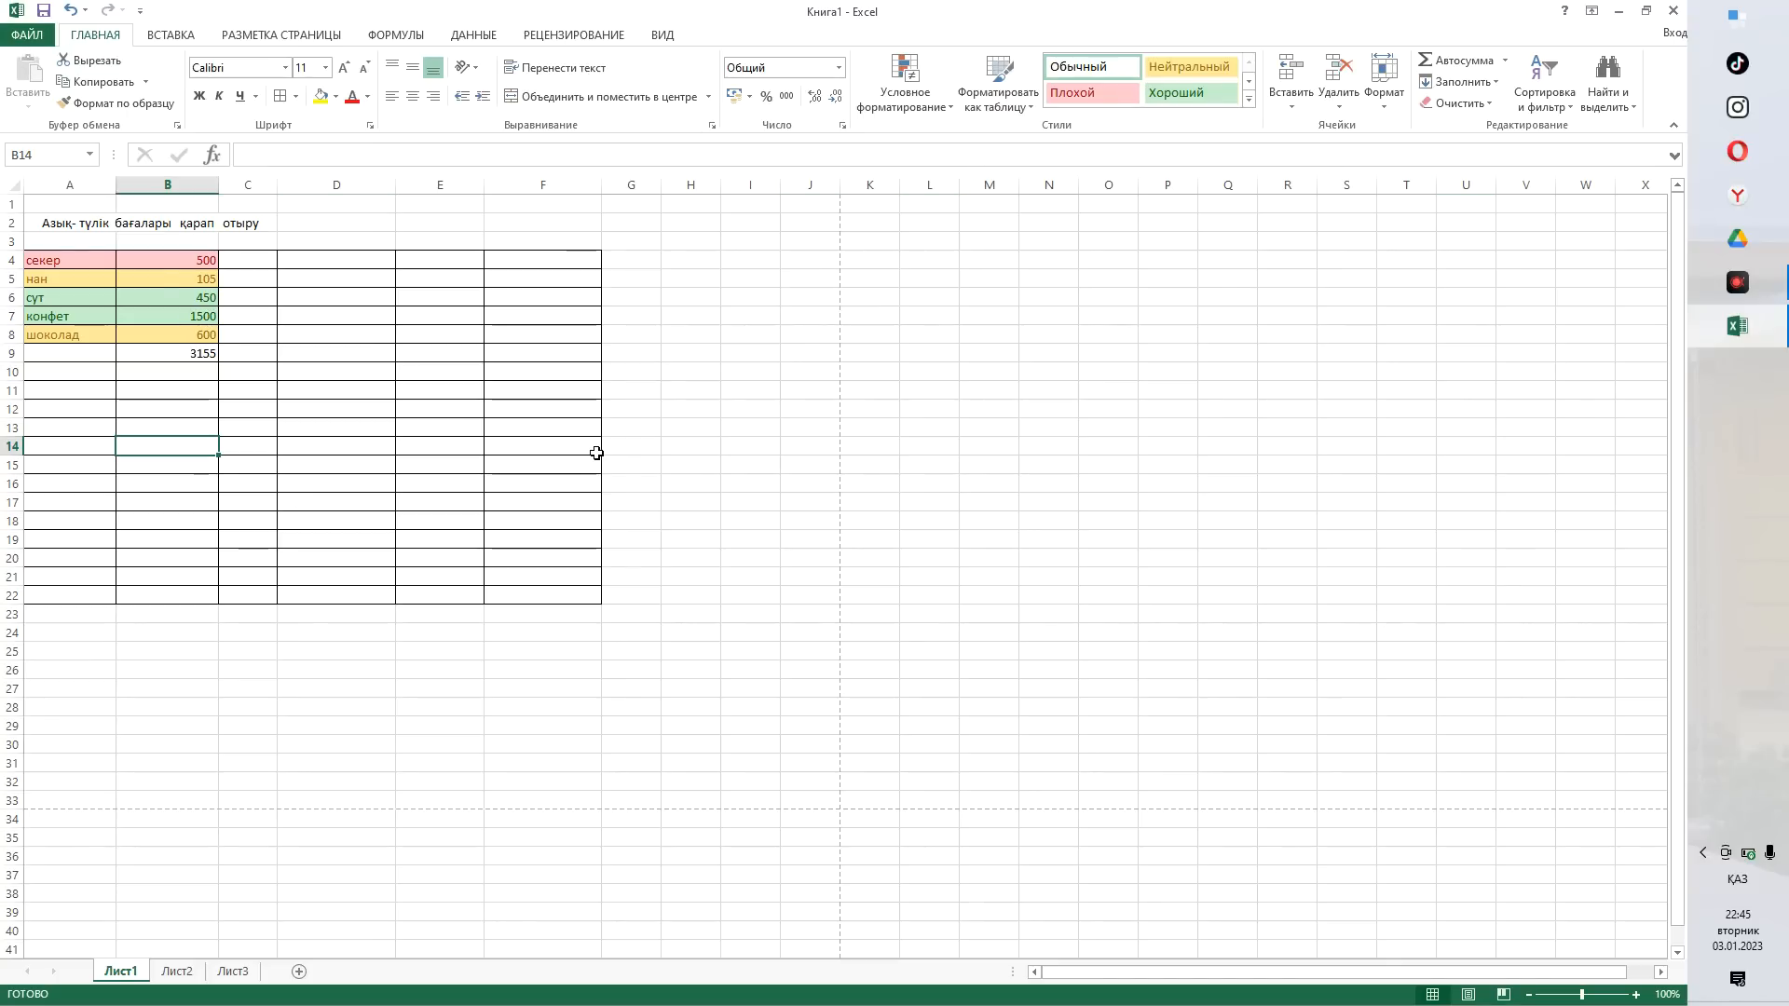
- Examine the dashed page boundaries on the empty rows below the price table
scroll(598, 455, "down", 12)
scroll(598, 456, "down", 20)
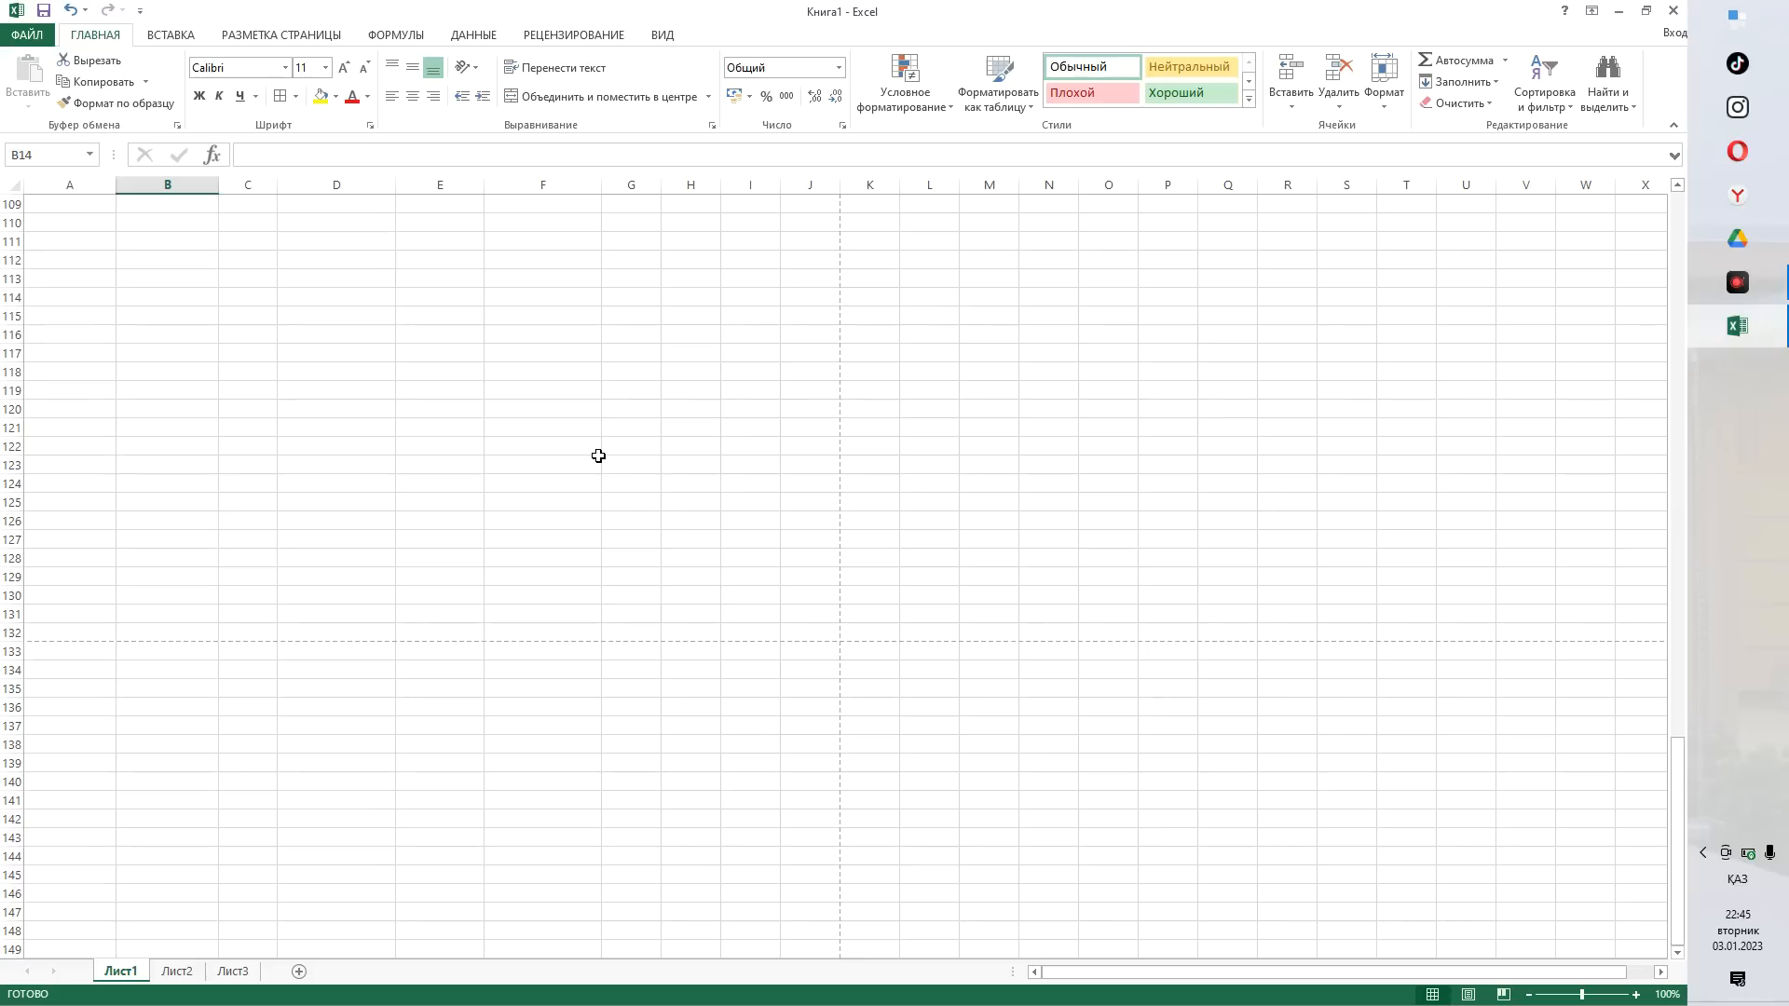
scroll(401, 612, "up", 20)
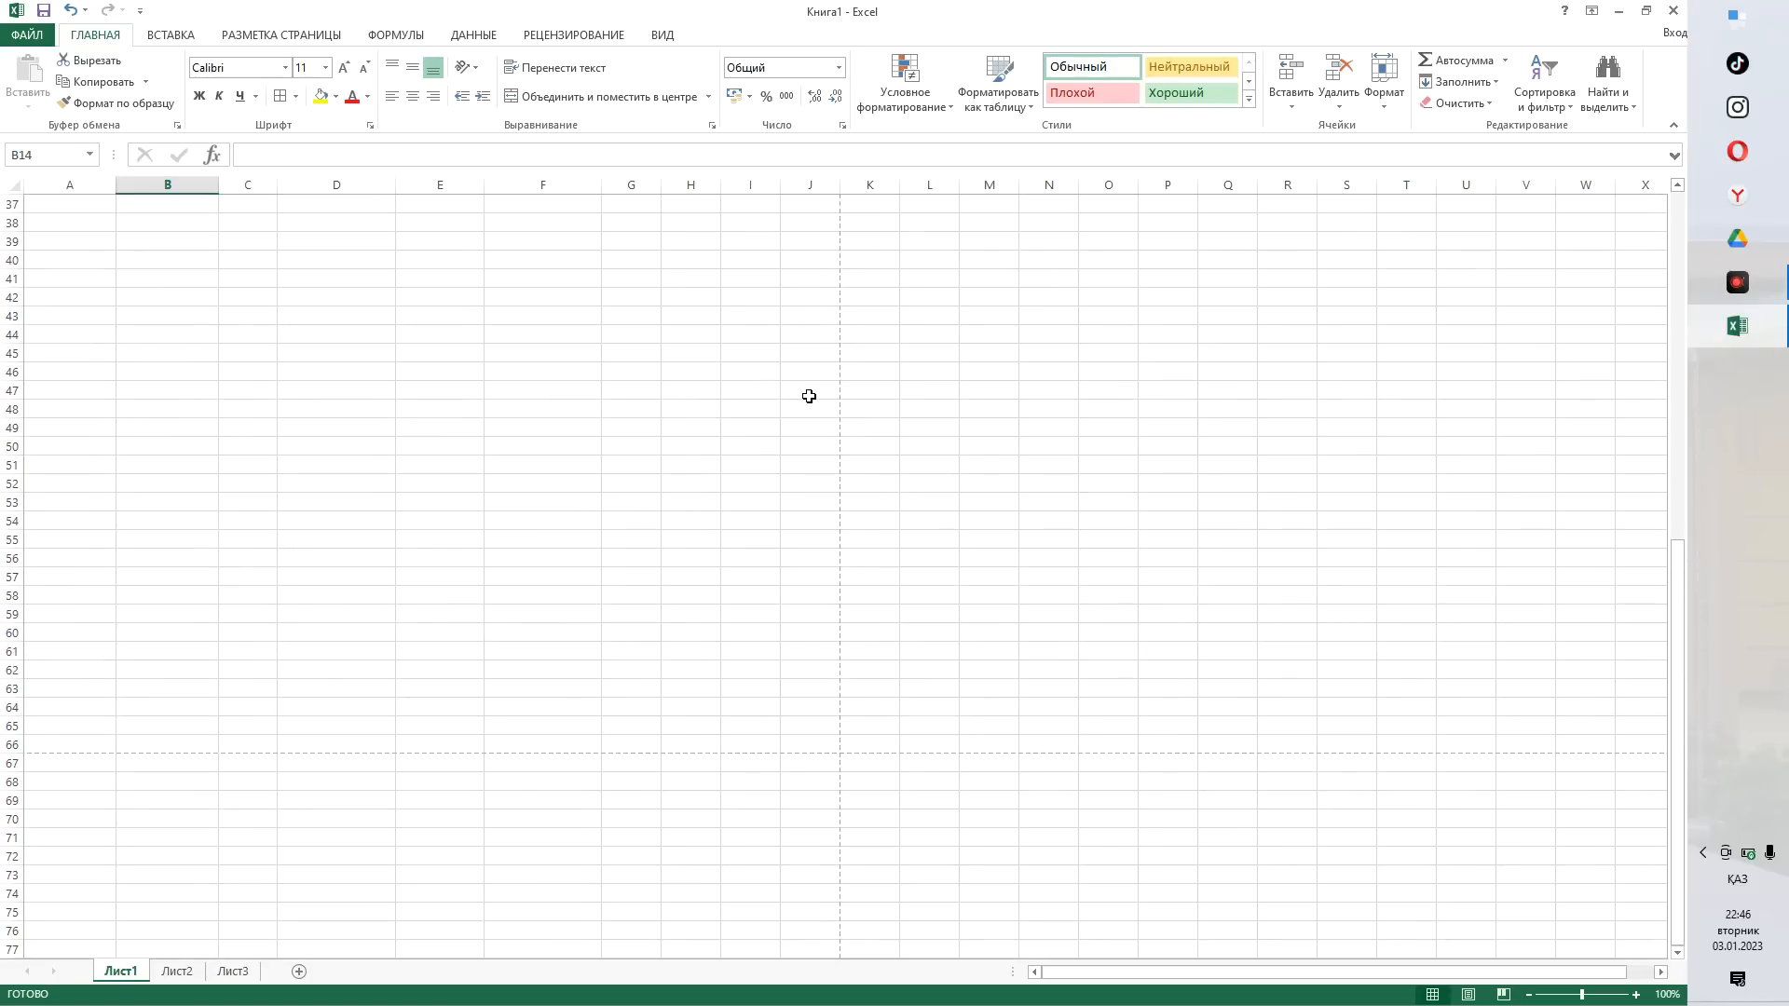
scroll(809, 396, "up", 12)
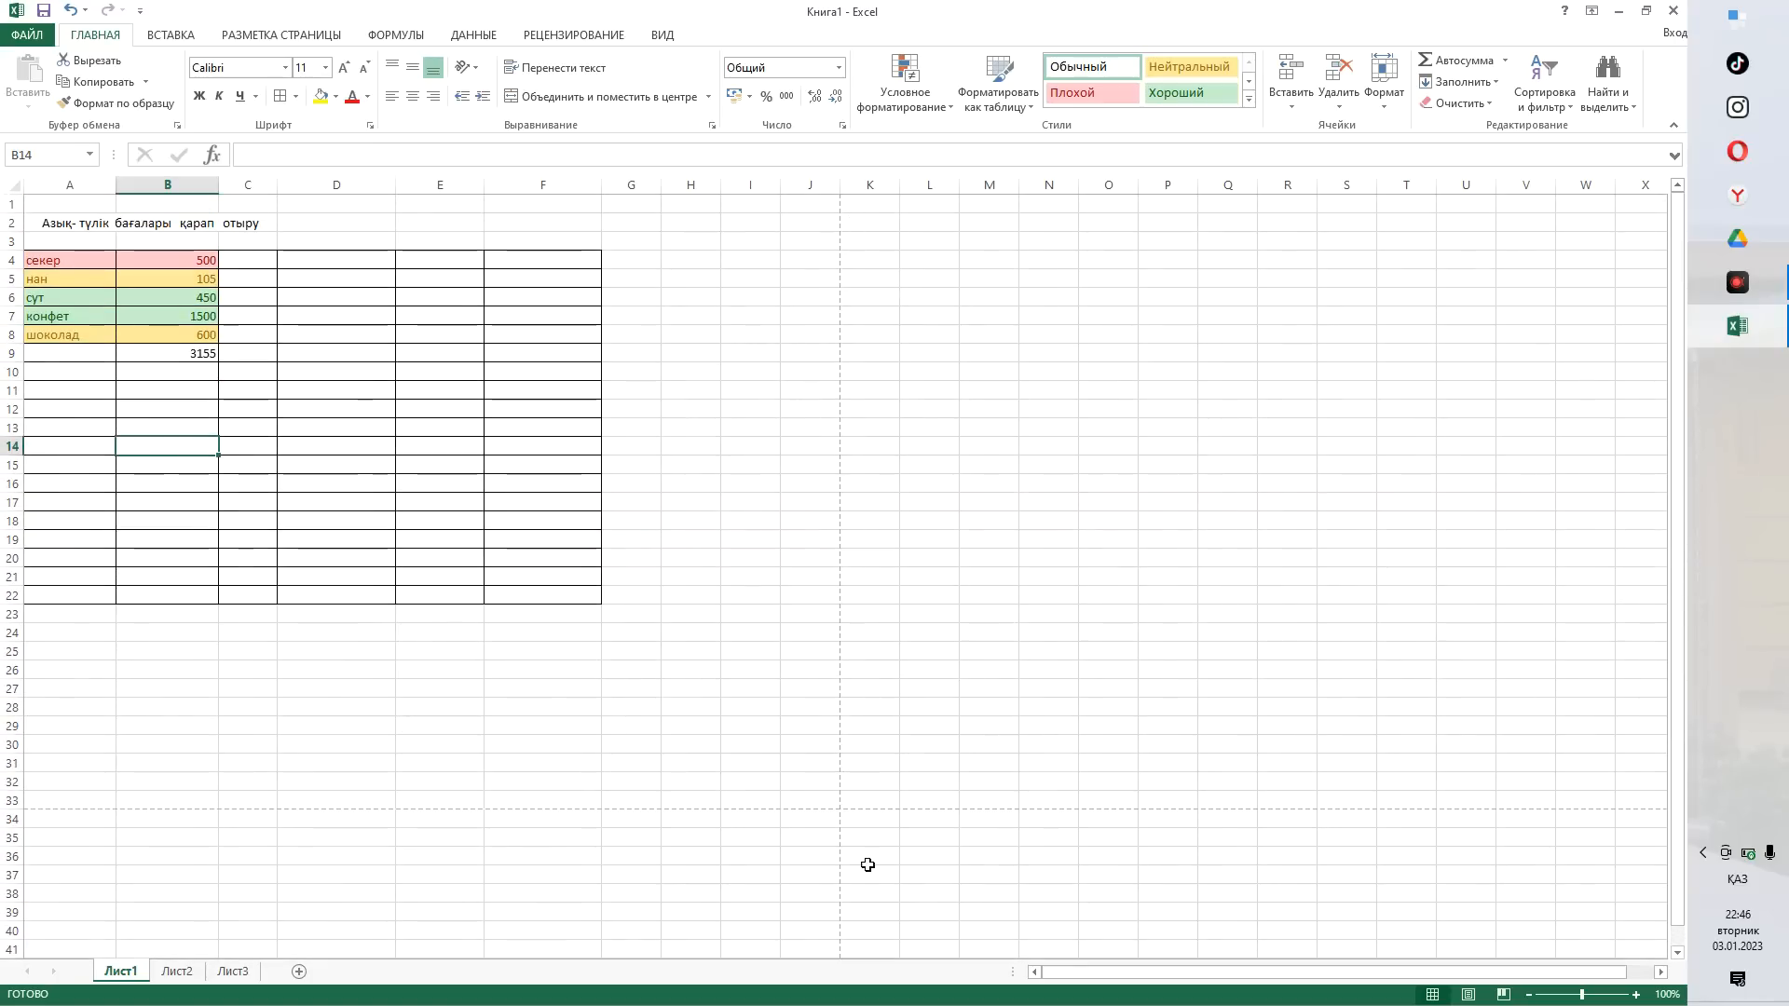
scroll(873, 894, "down", 20)
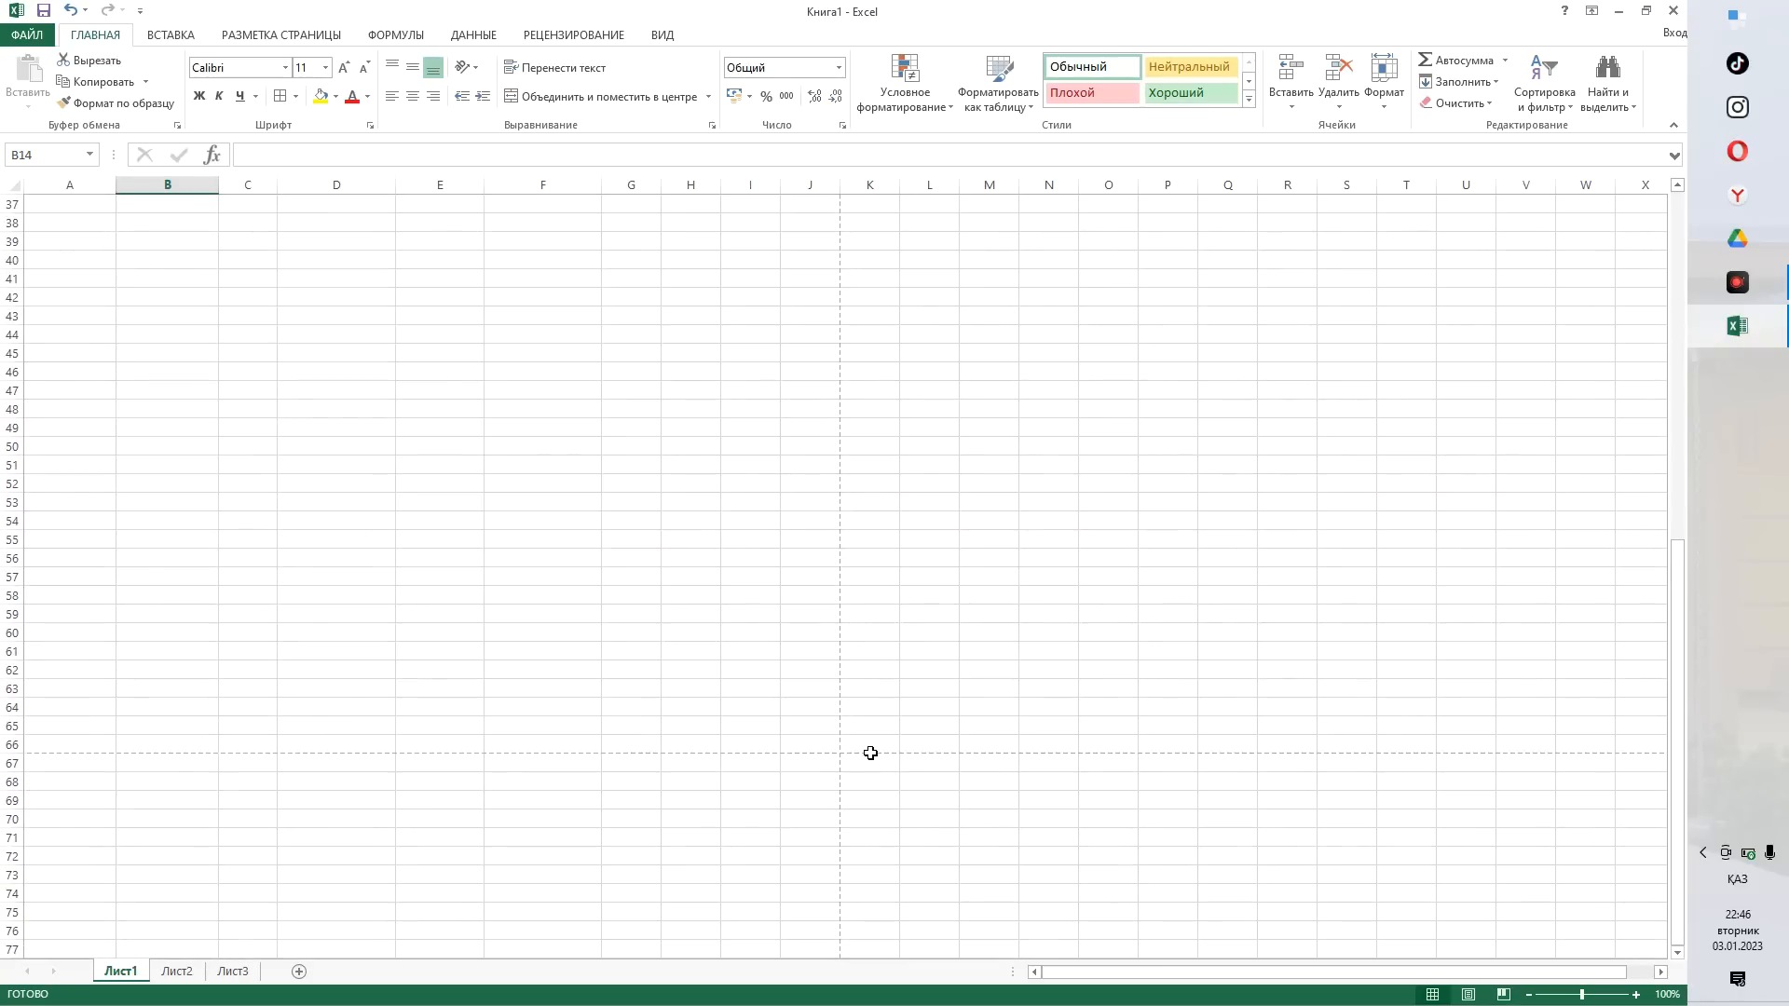
scroll(870, 753, "down", 12)
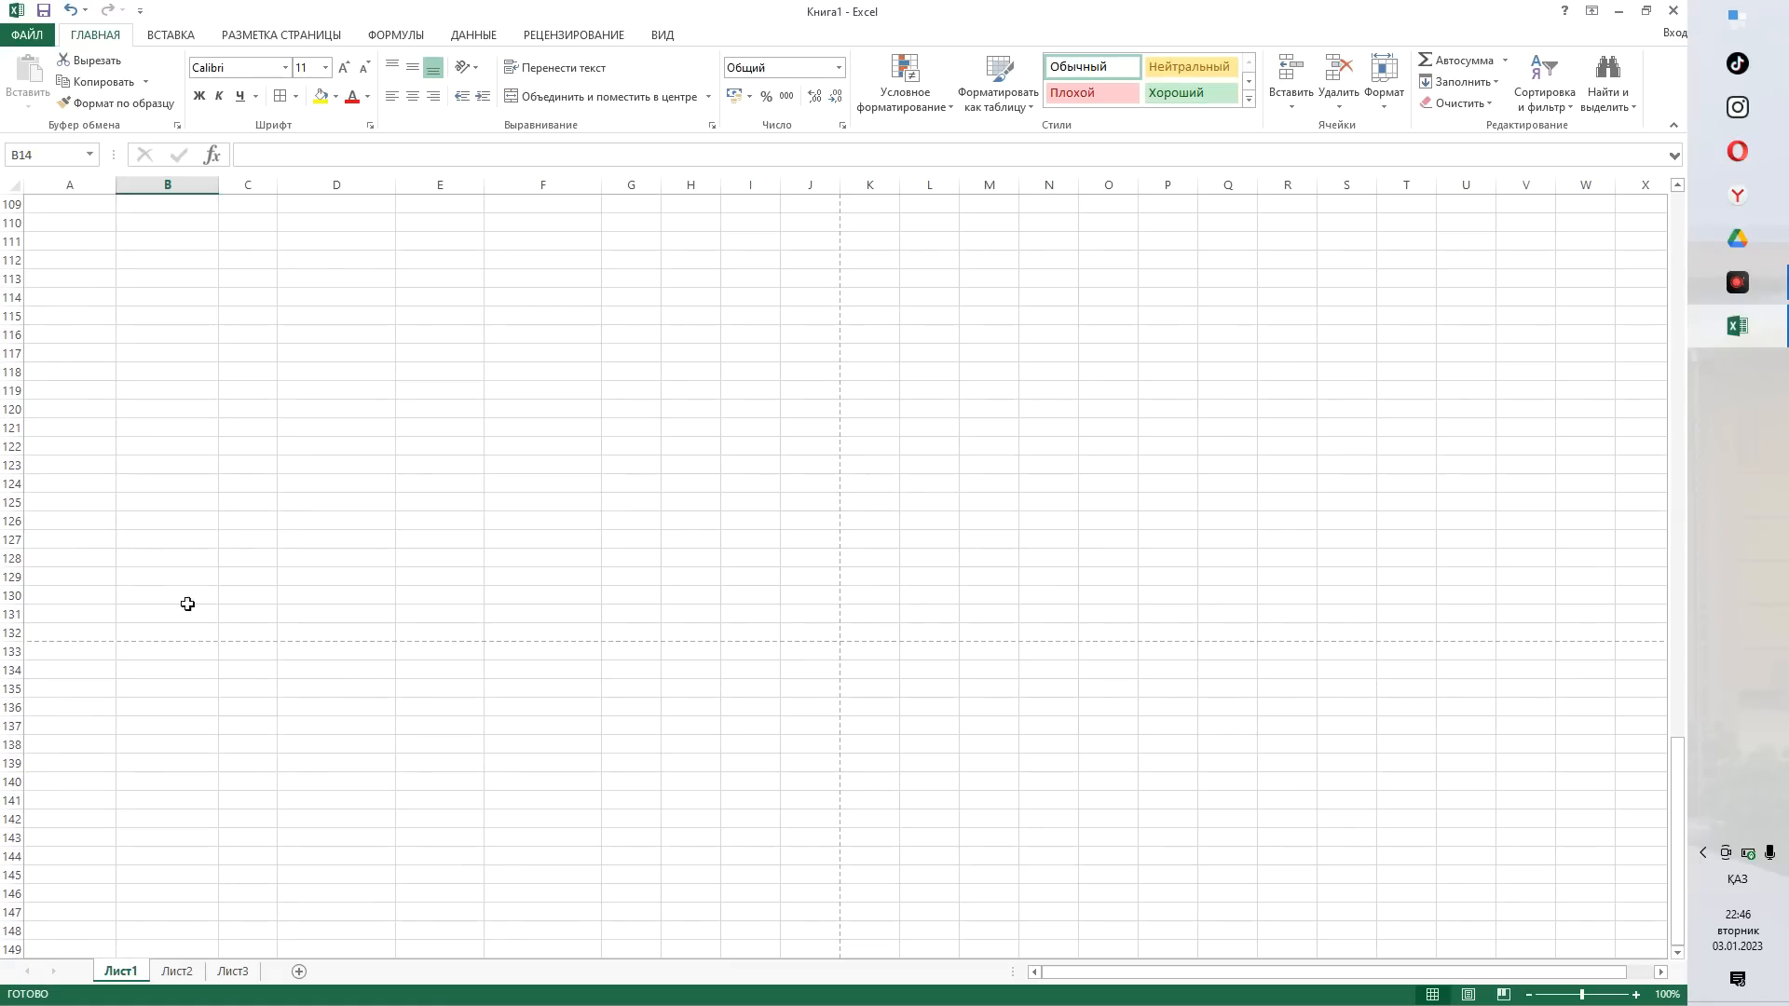
scroll(780, 568, "up", 20)
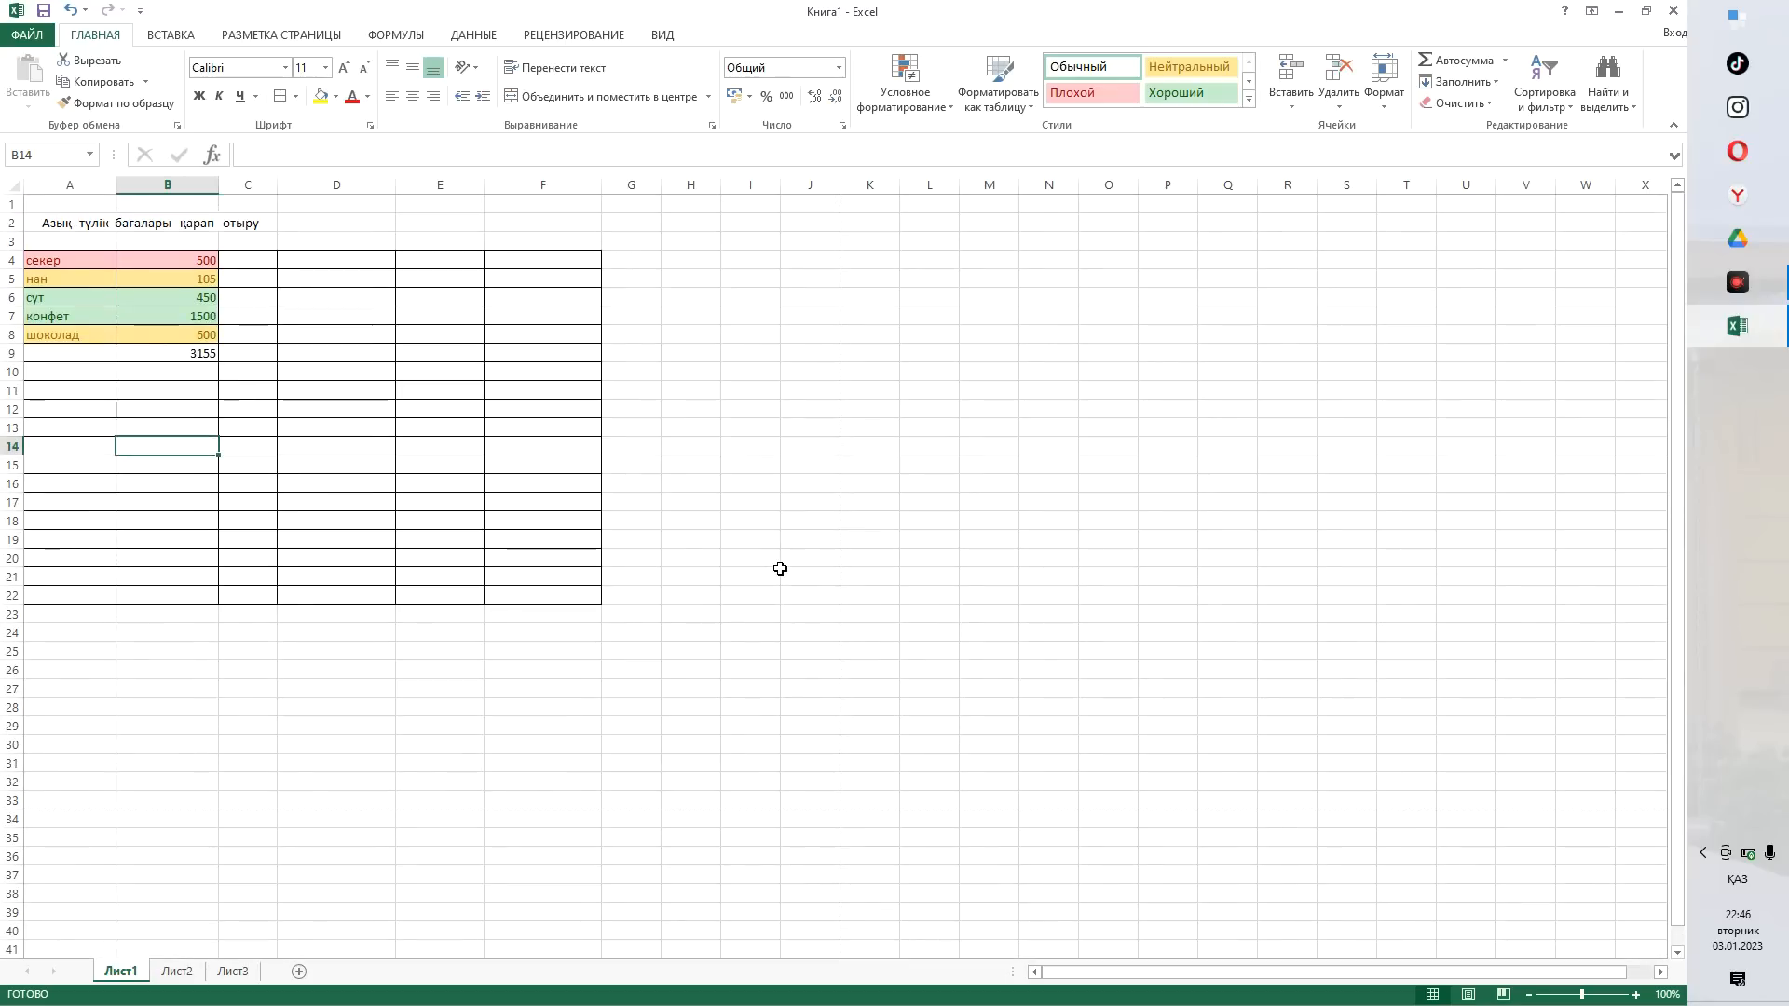
scroll(783, 574, "down", 20)
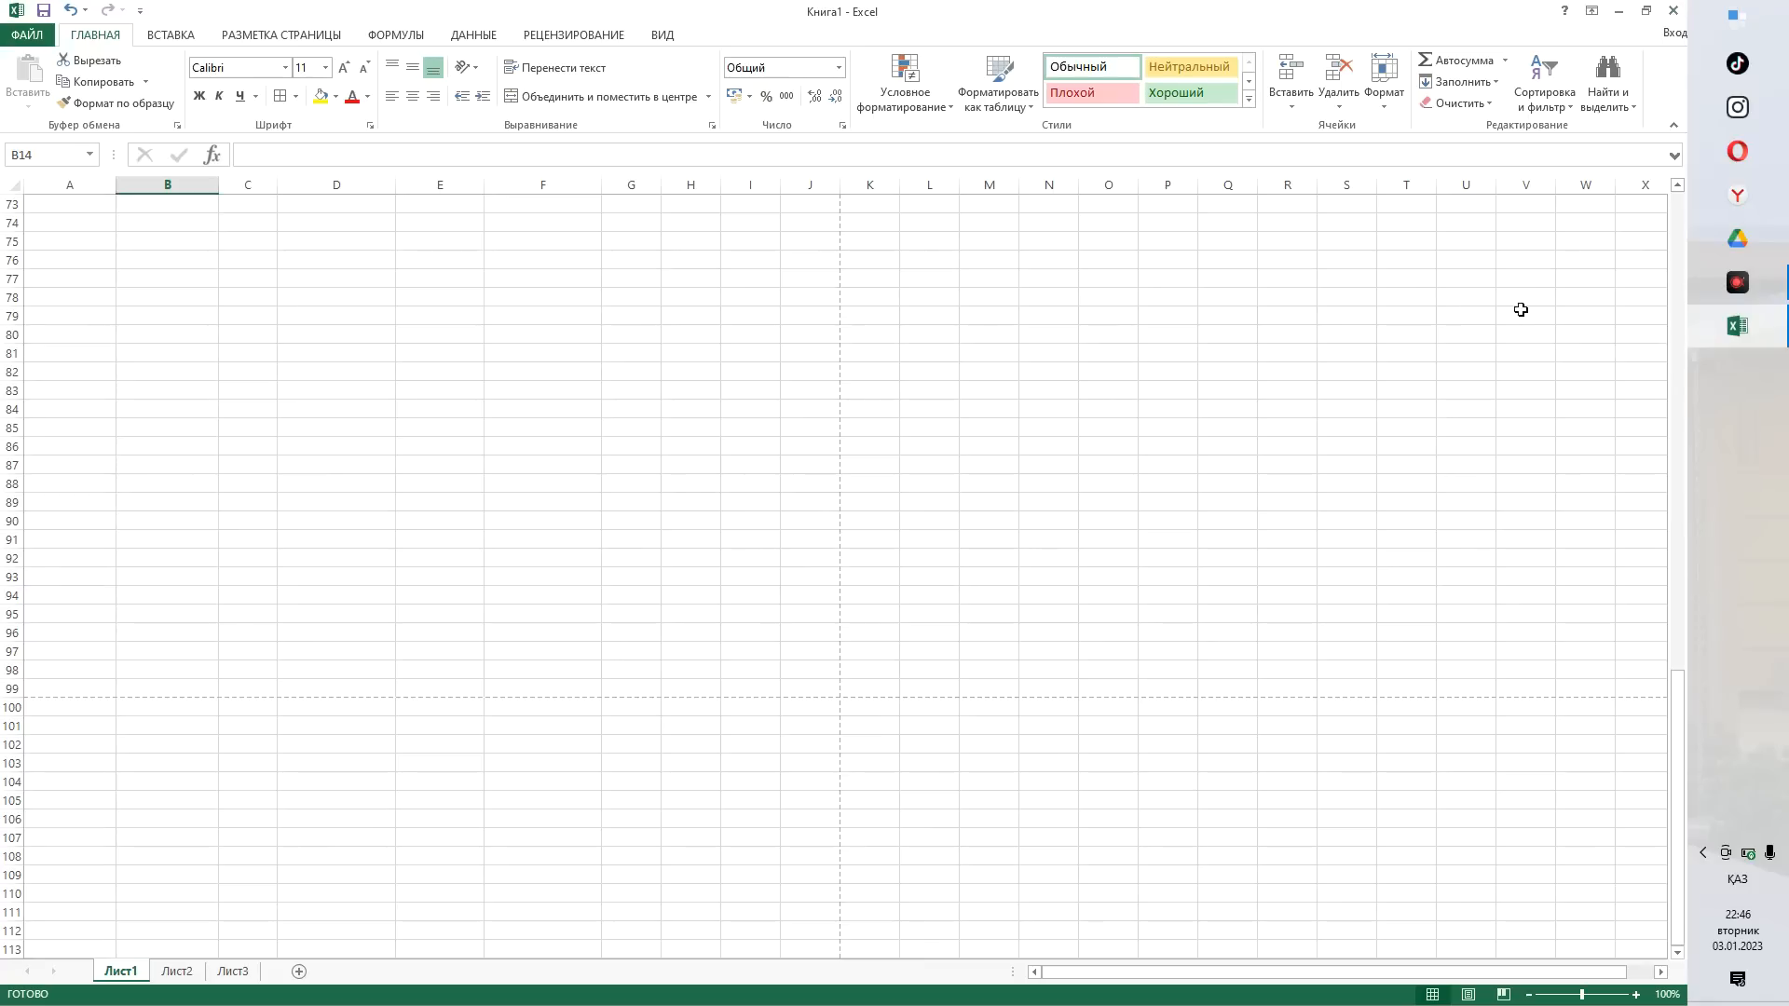
scroll(251, 691, "up", 20)
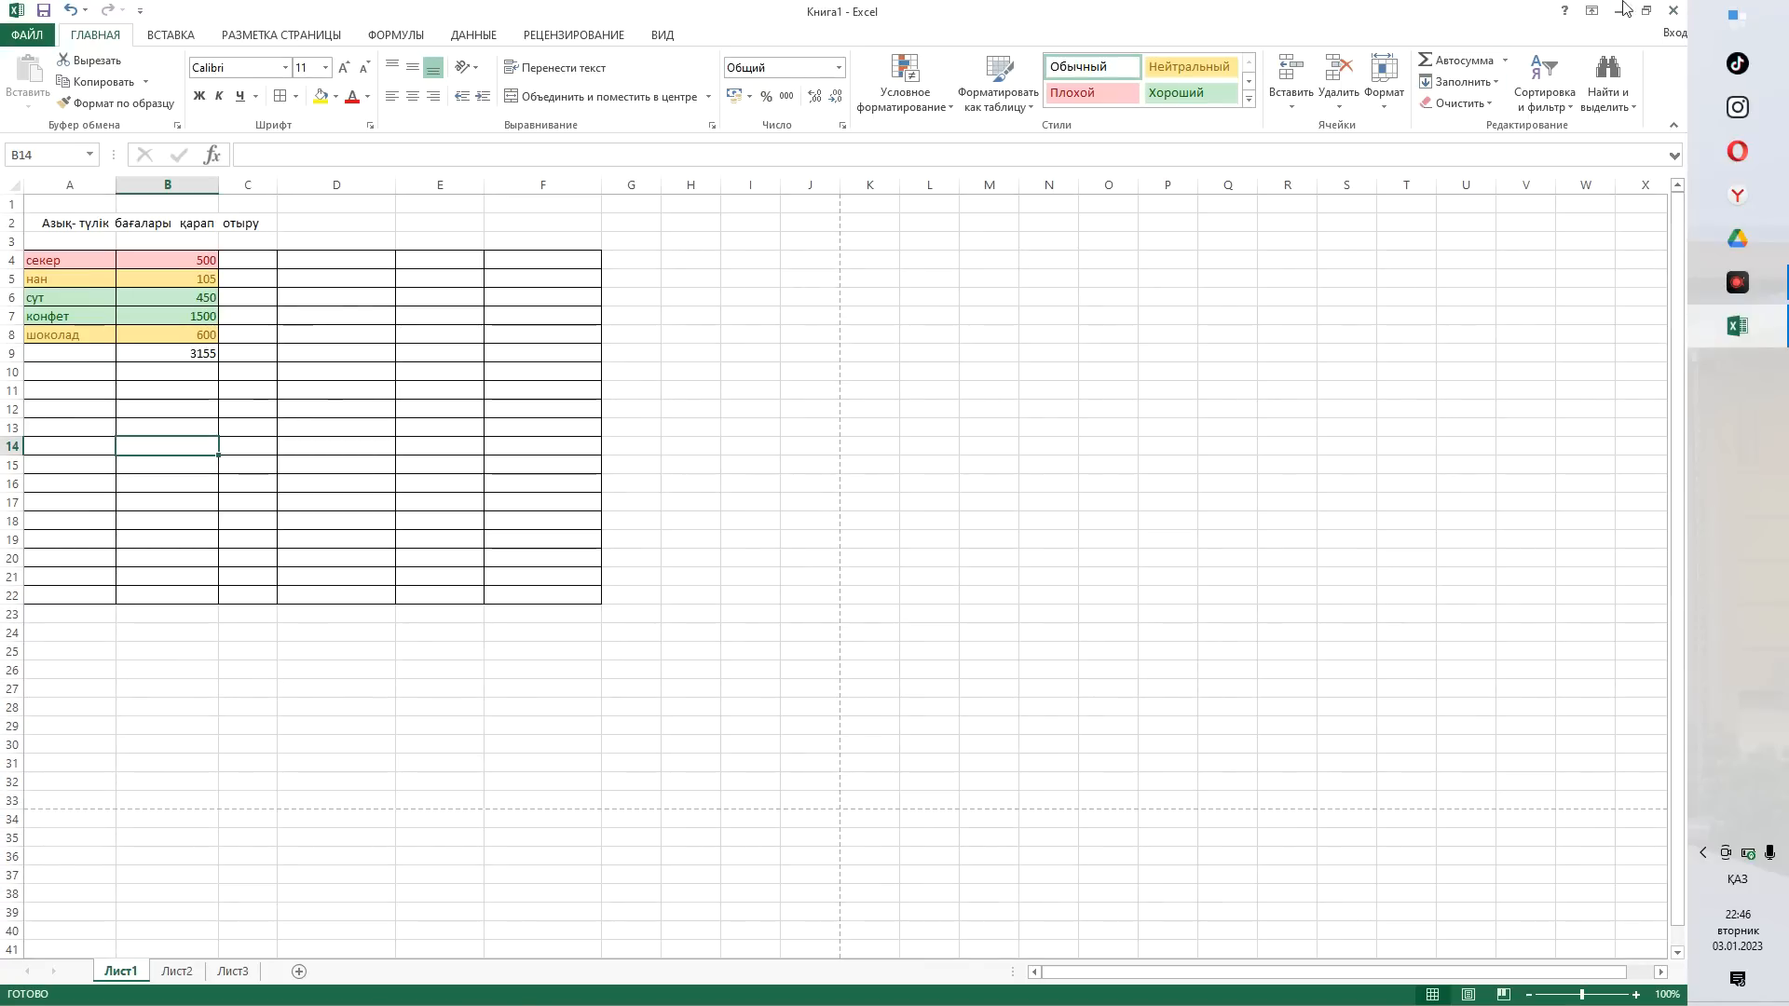
- Close the workbook, view its save dialog without saving, and discard the changes
left_click(1675, 11)
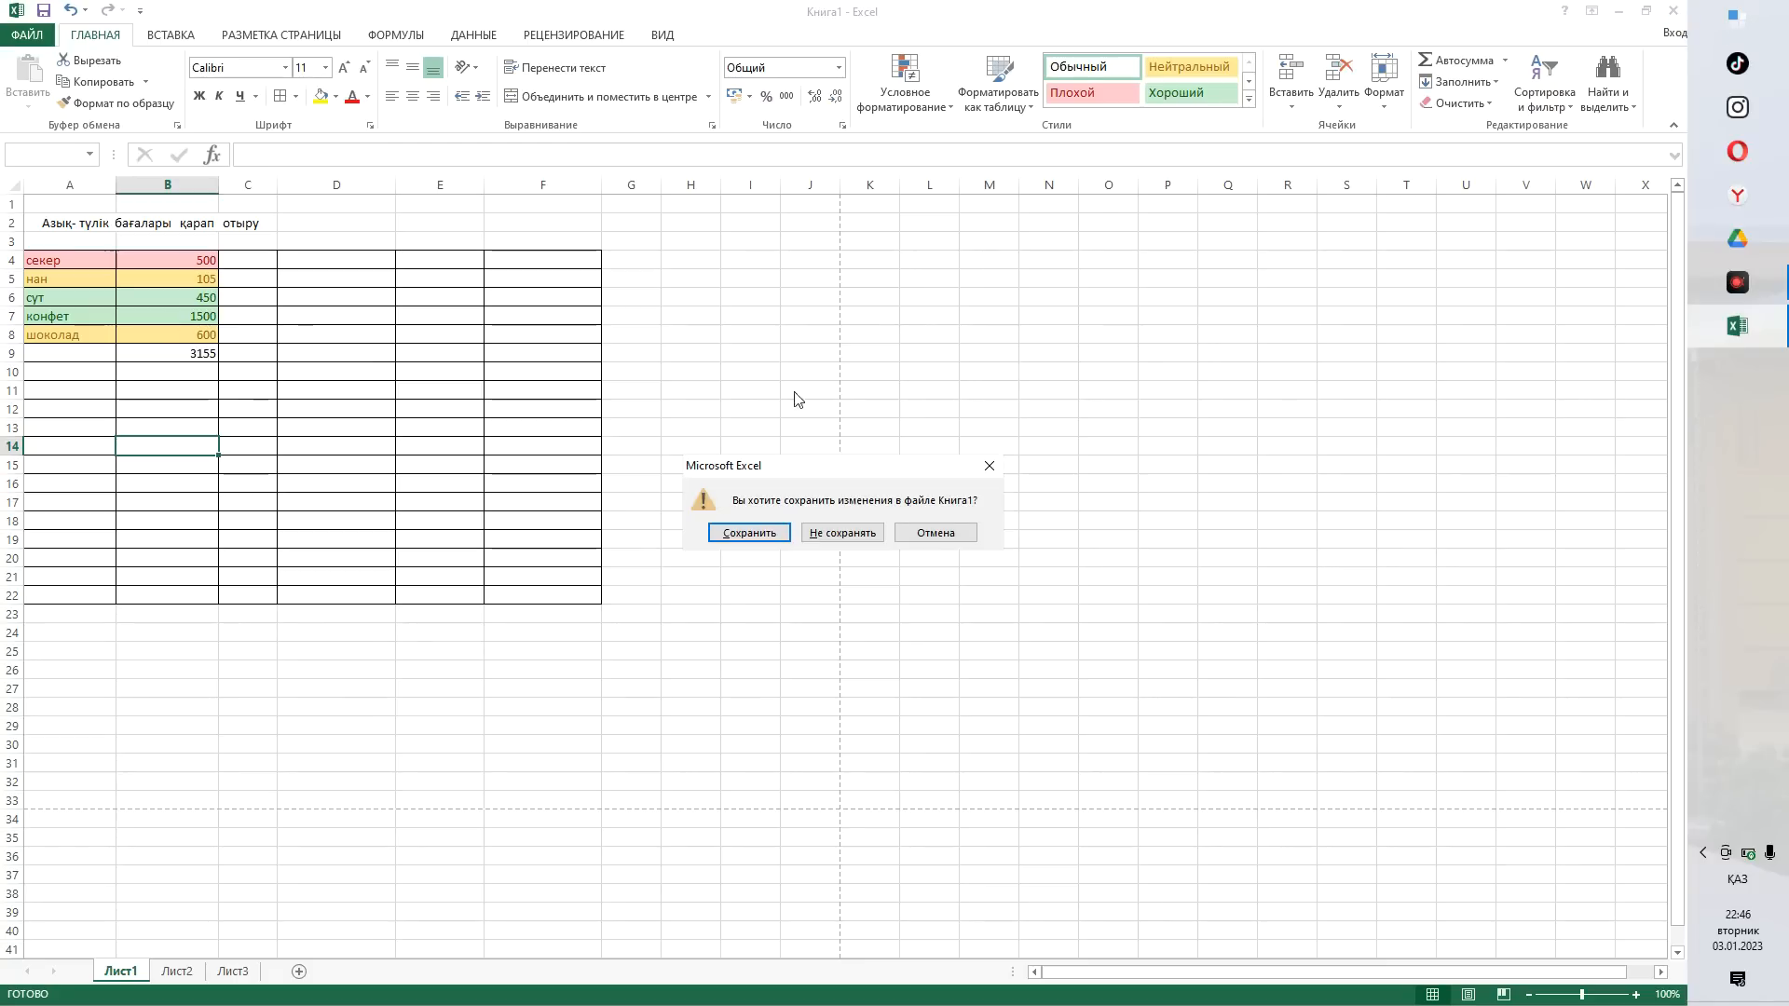
left_click(733, 533)
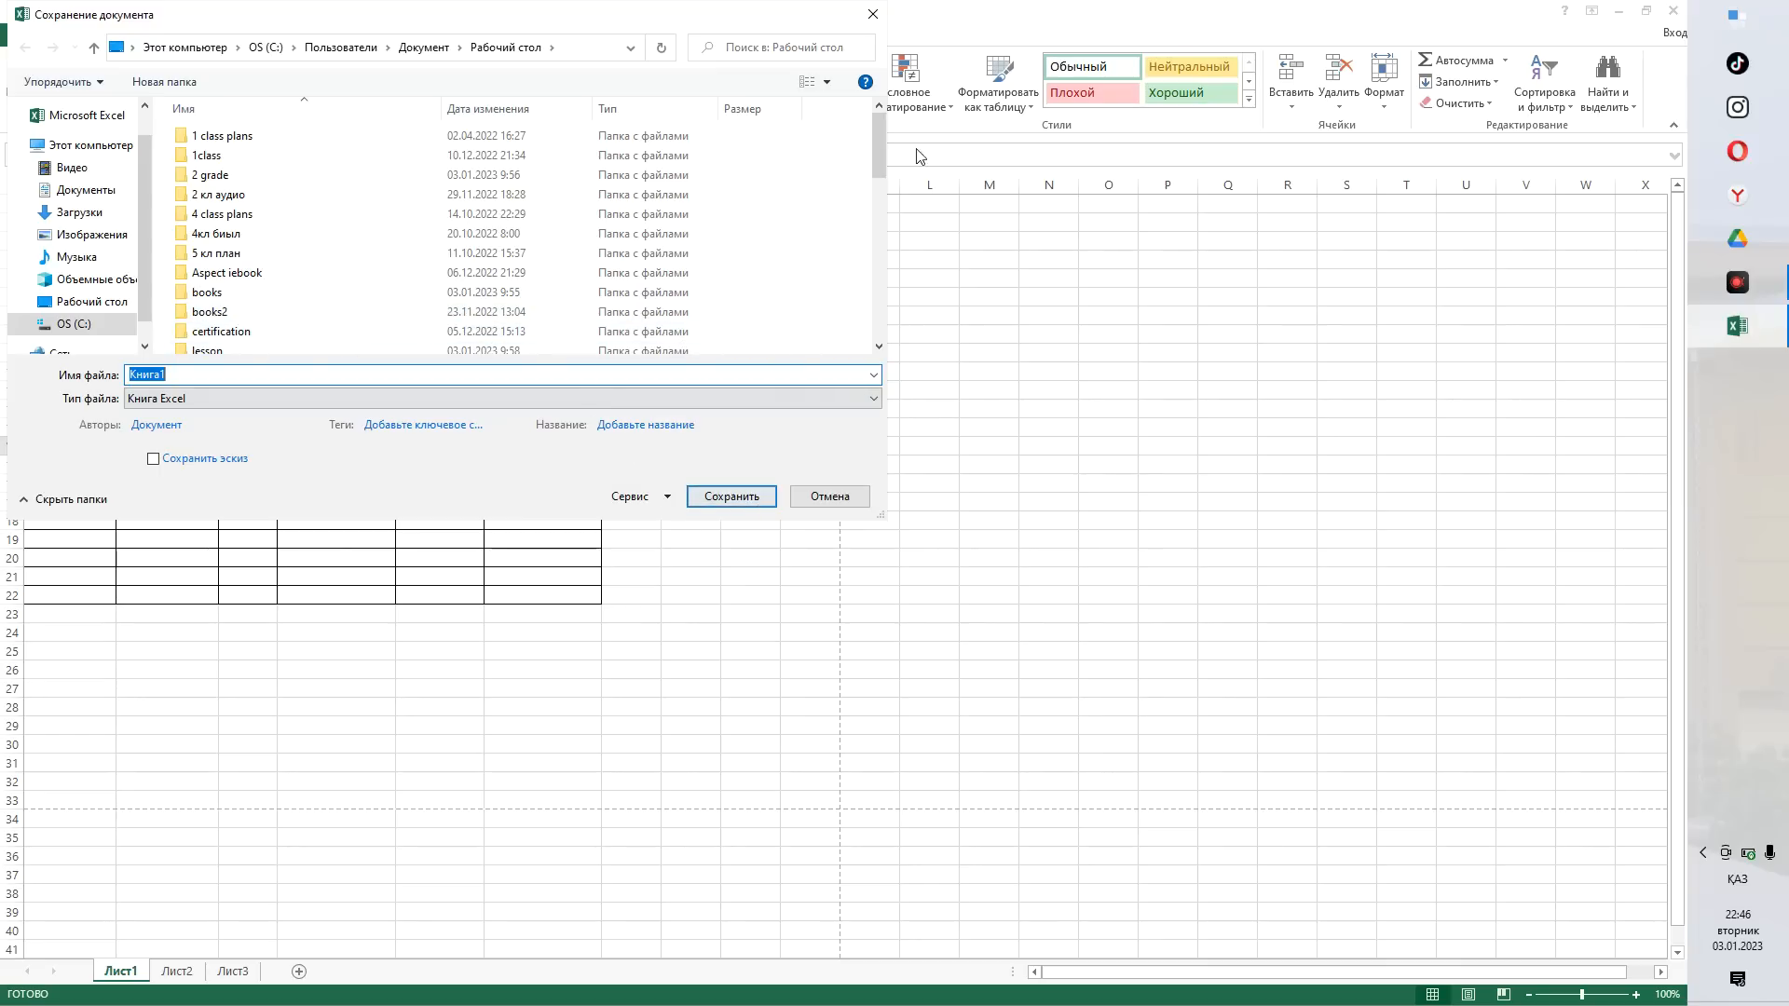
left_click(881, 19)
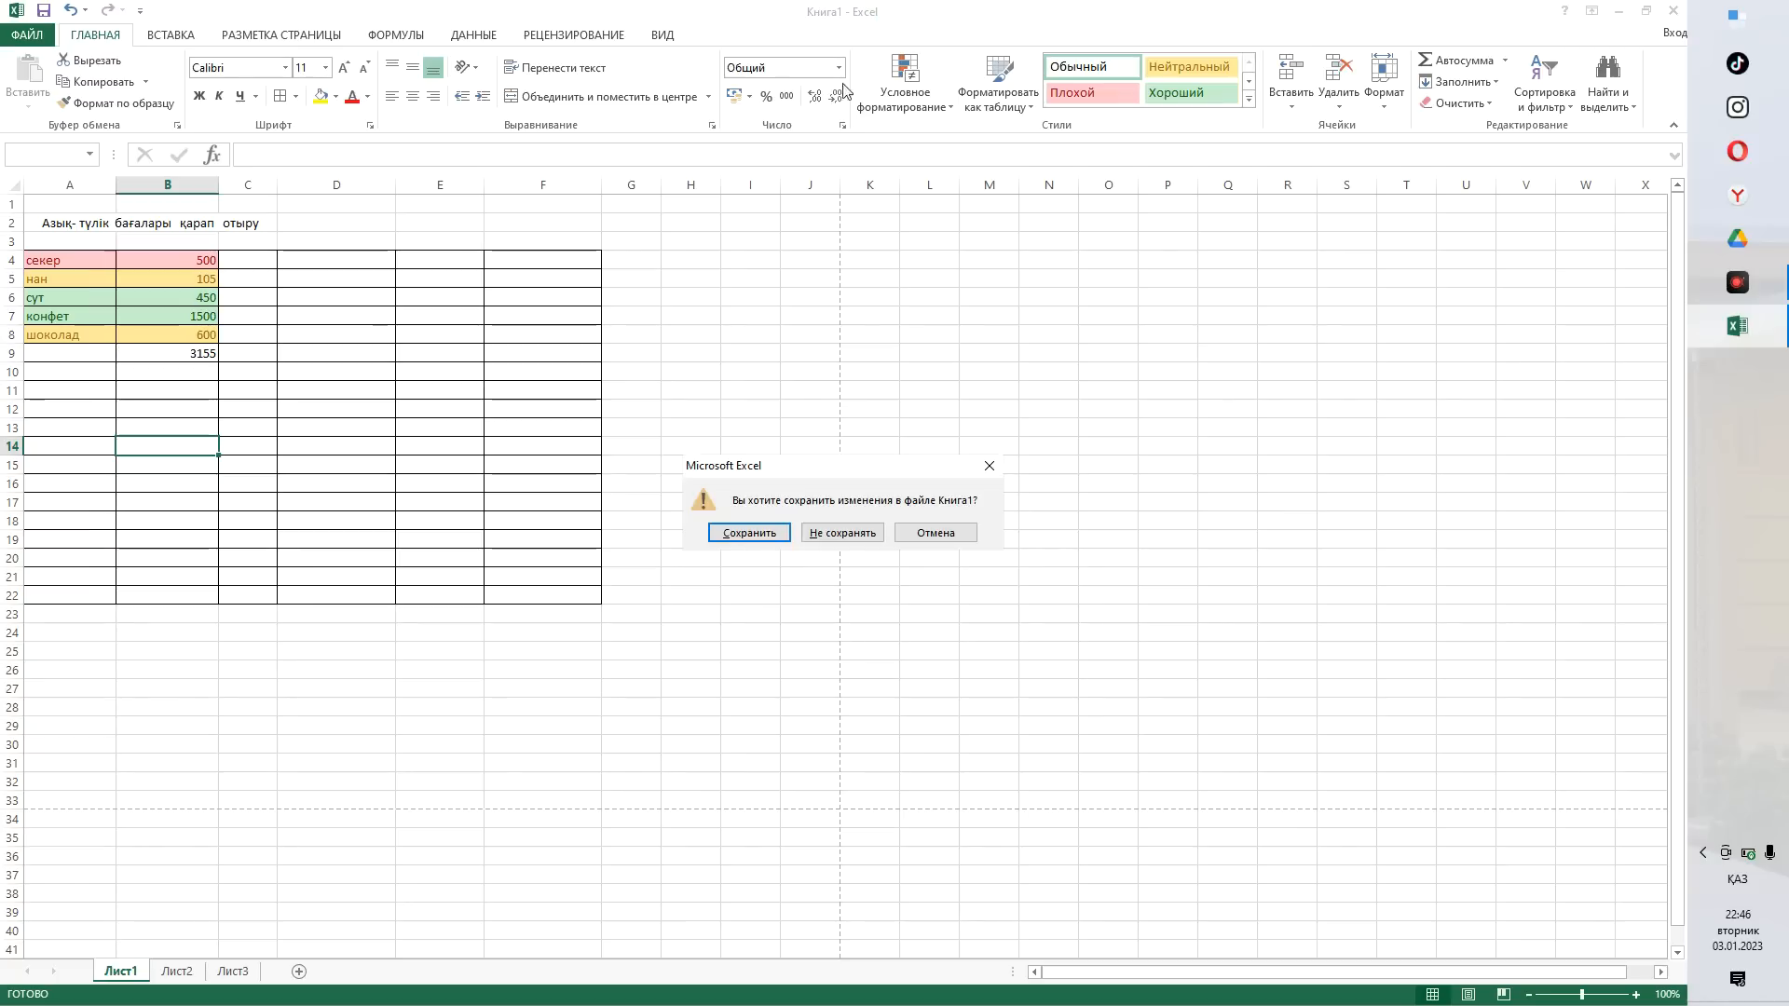
left_click(848, 534)
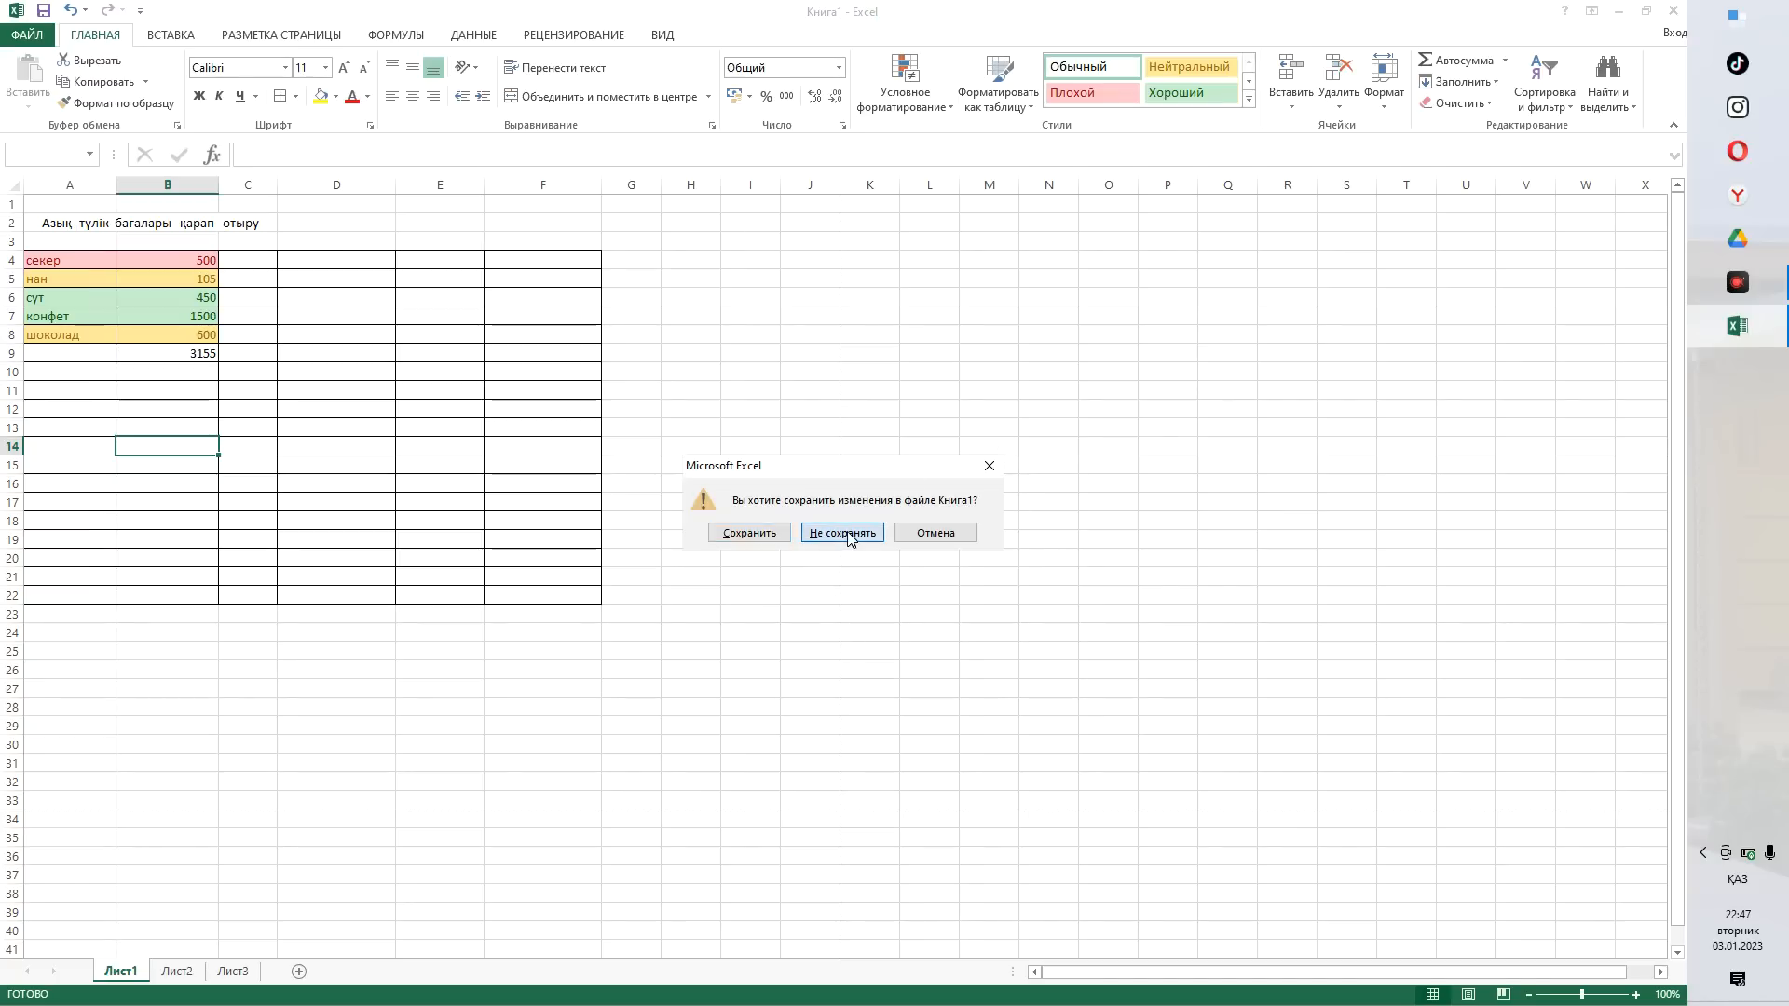
- Refresh the Windows desktop twice
right_click(912, 615)
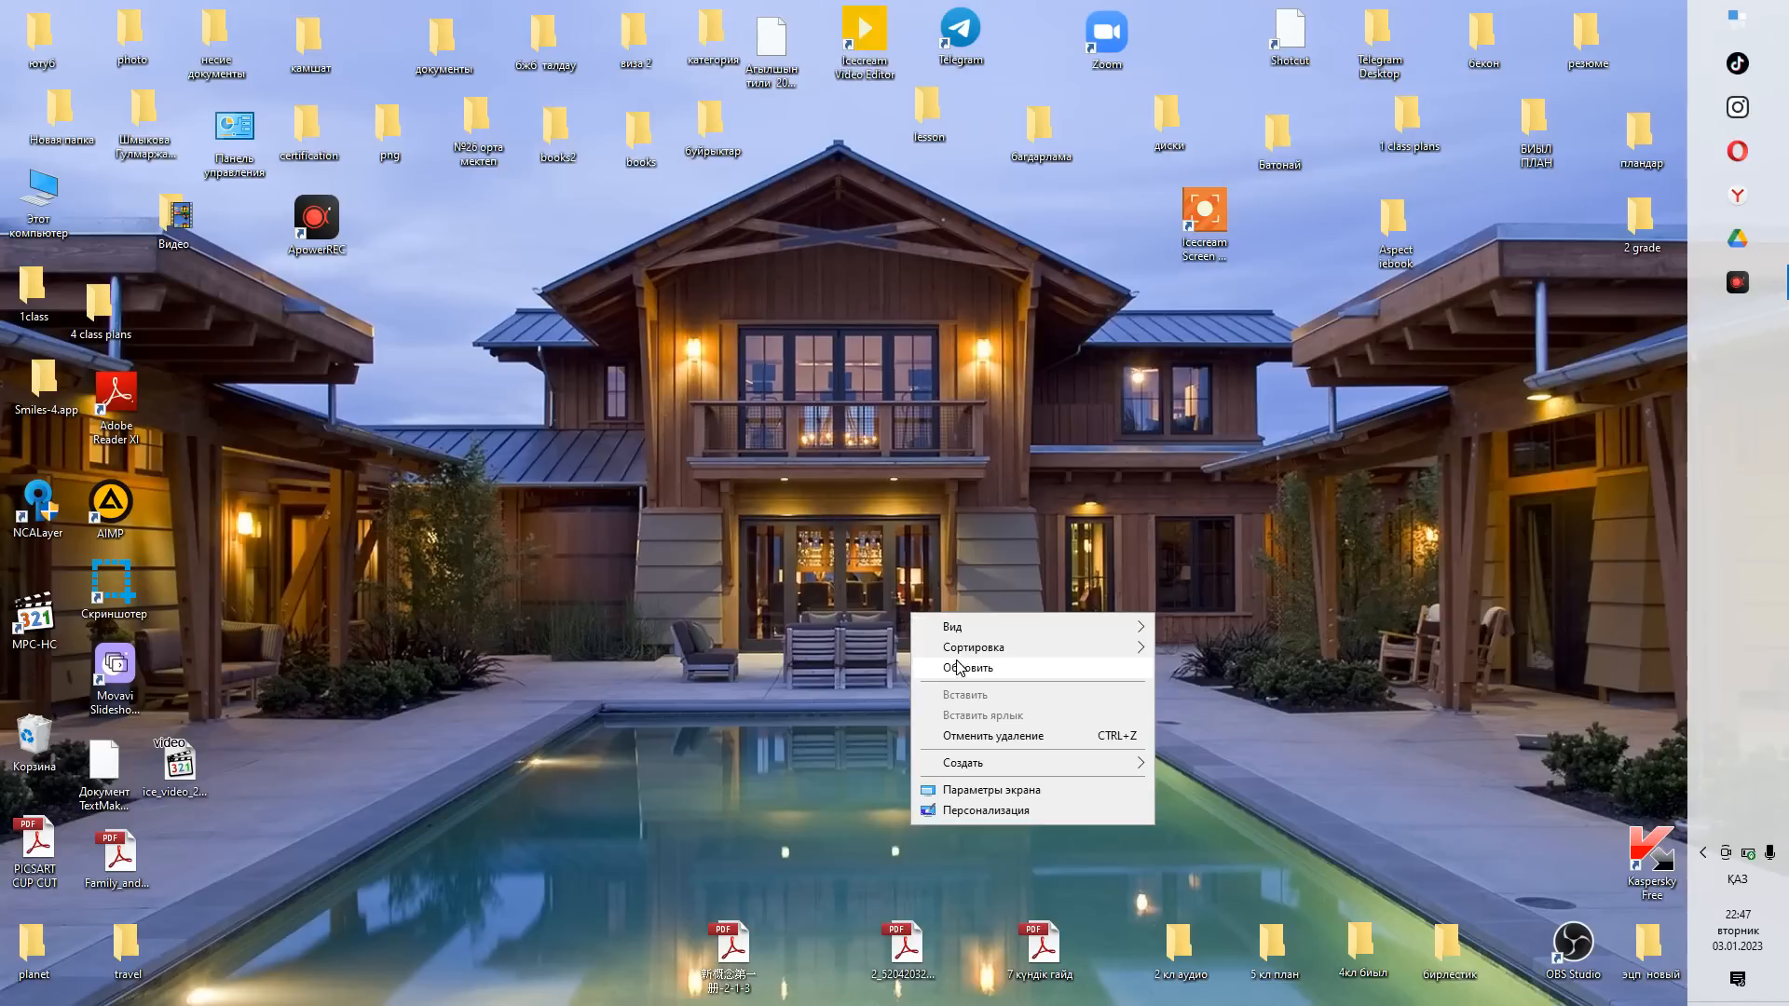
left_click(968, 668)
right_click(791, 655)
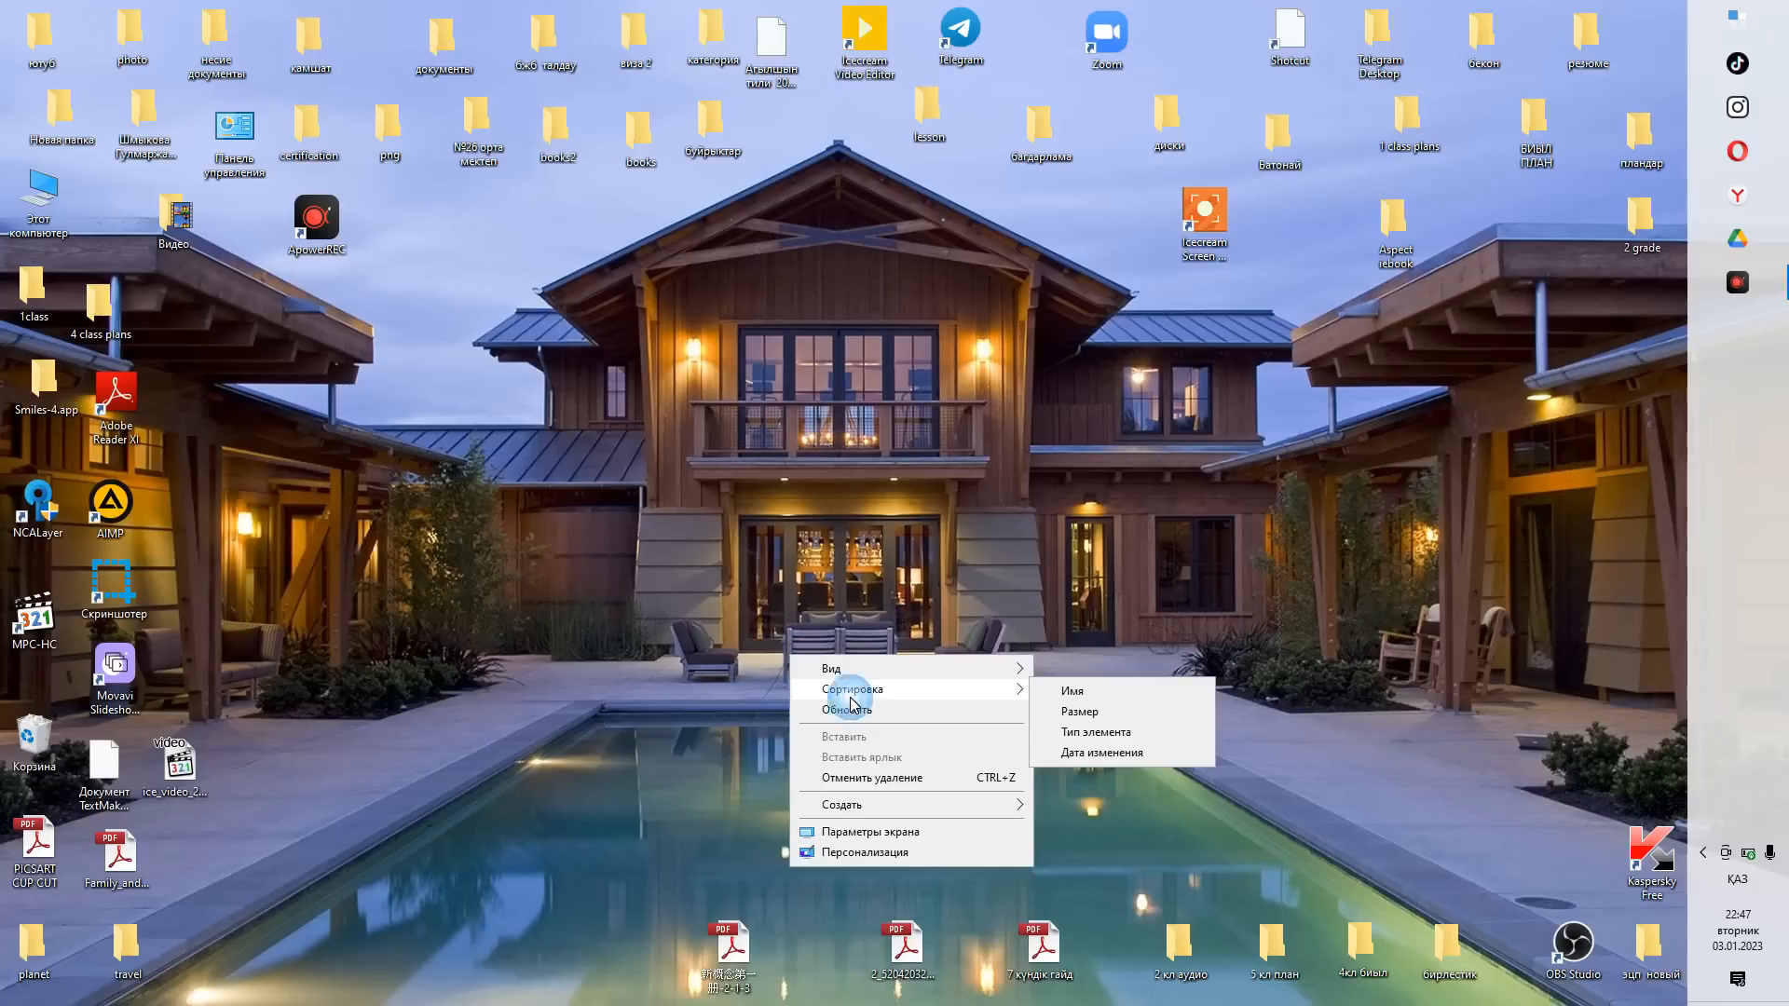
left_click(865, 711)
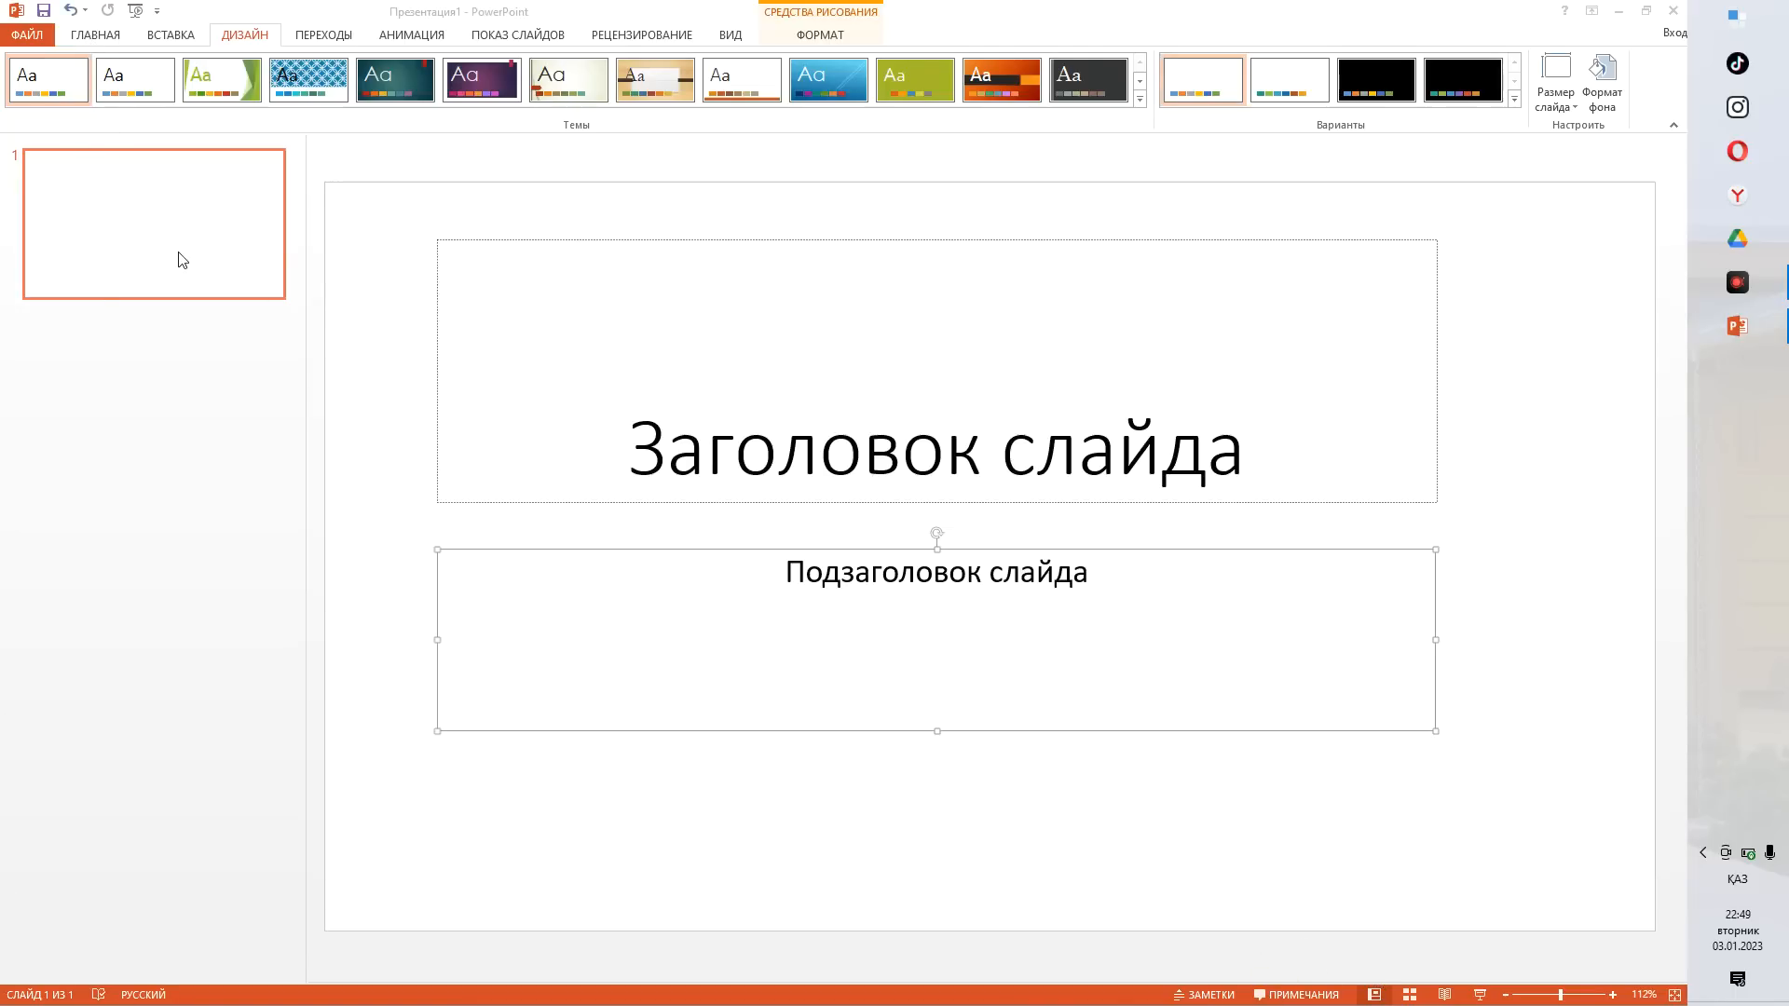
- In the PowerPoint presentation, add a new slide after the title slide
left_click(192, 442)
right_click(183, 377)
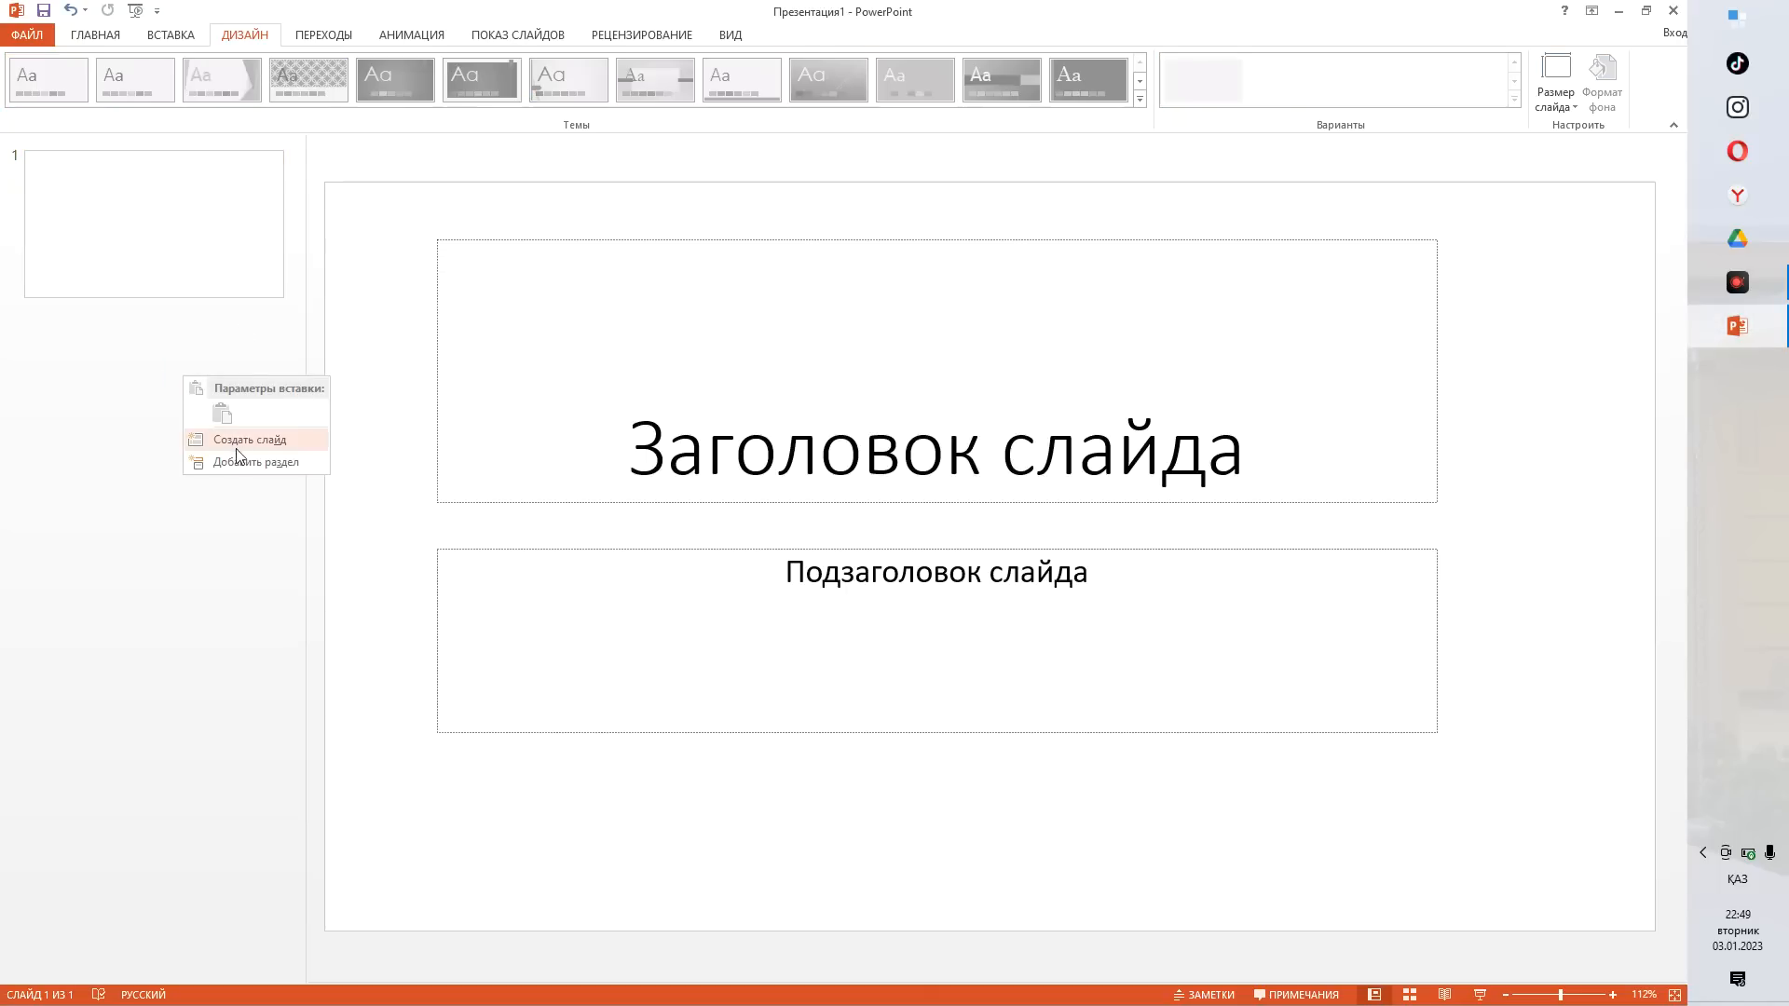